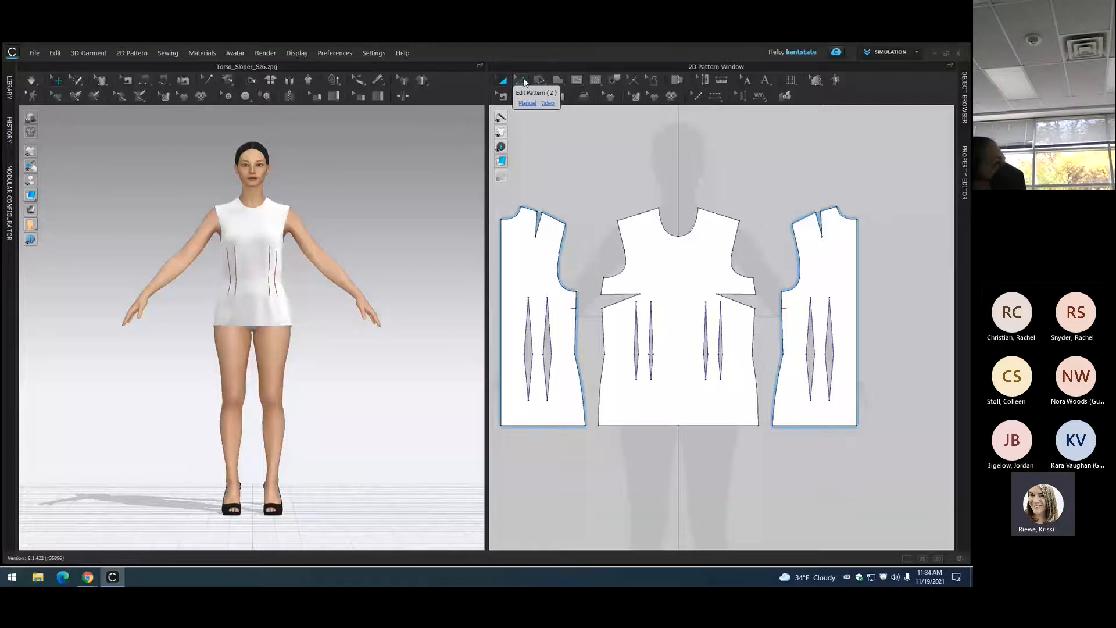
# Step: Delete the inner points of both side bust darts on the front pattern piece
pyautogui.click(522, 81)
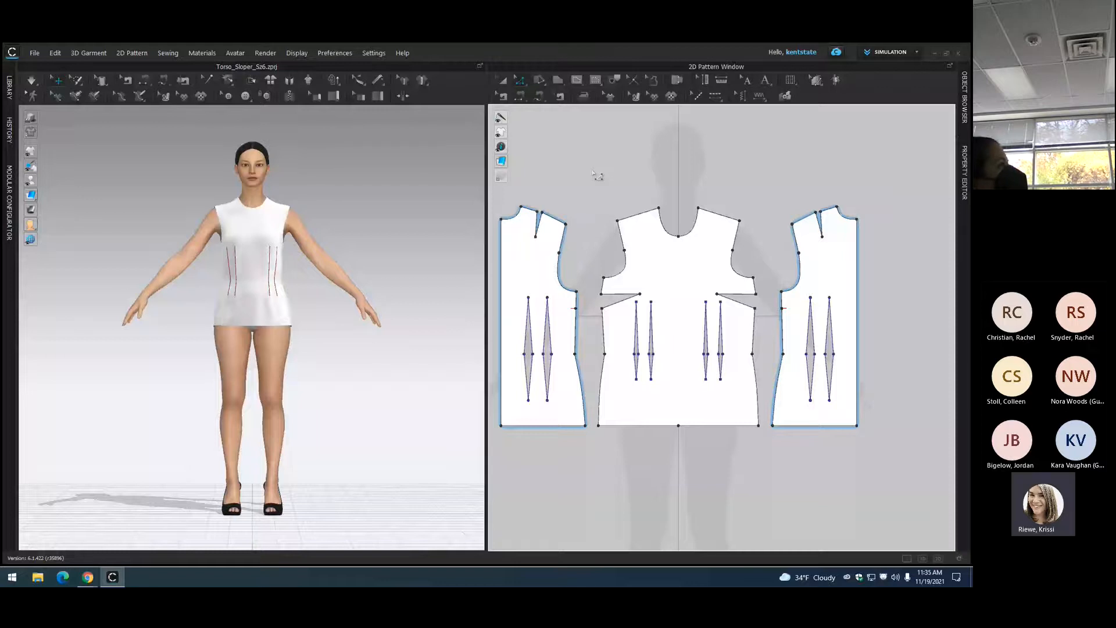
pyautogui.click(640, 294)
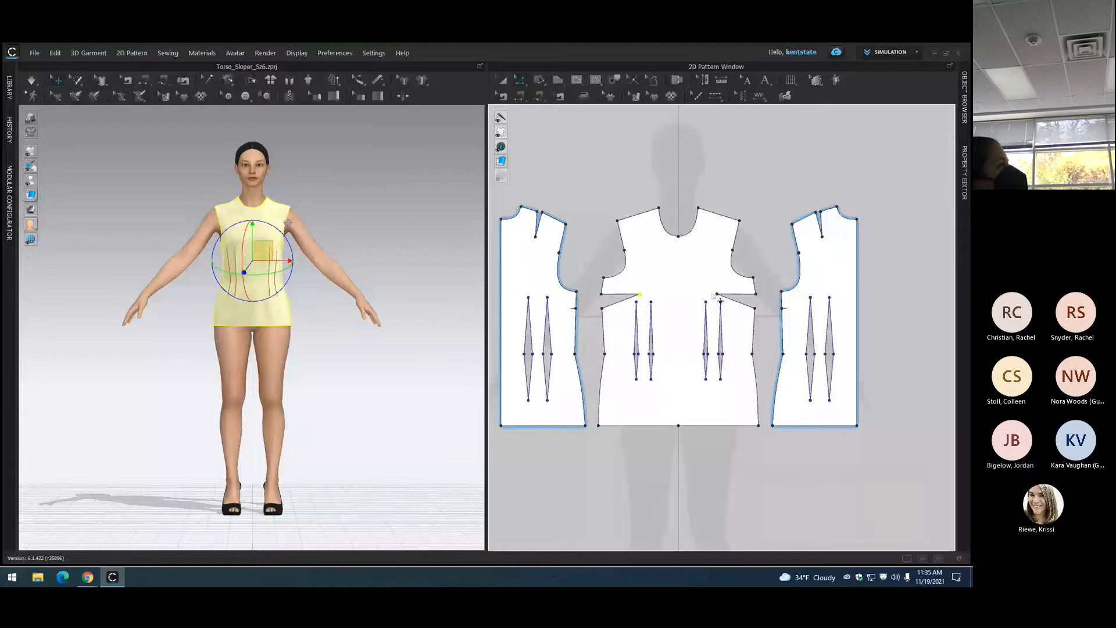
pyautogui.press('Delete')
pyautogui.click(717, 295)
pyautogui.press('Delete')
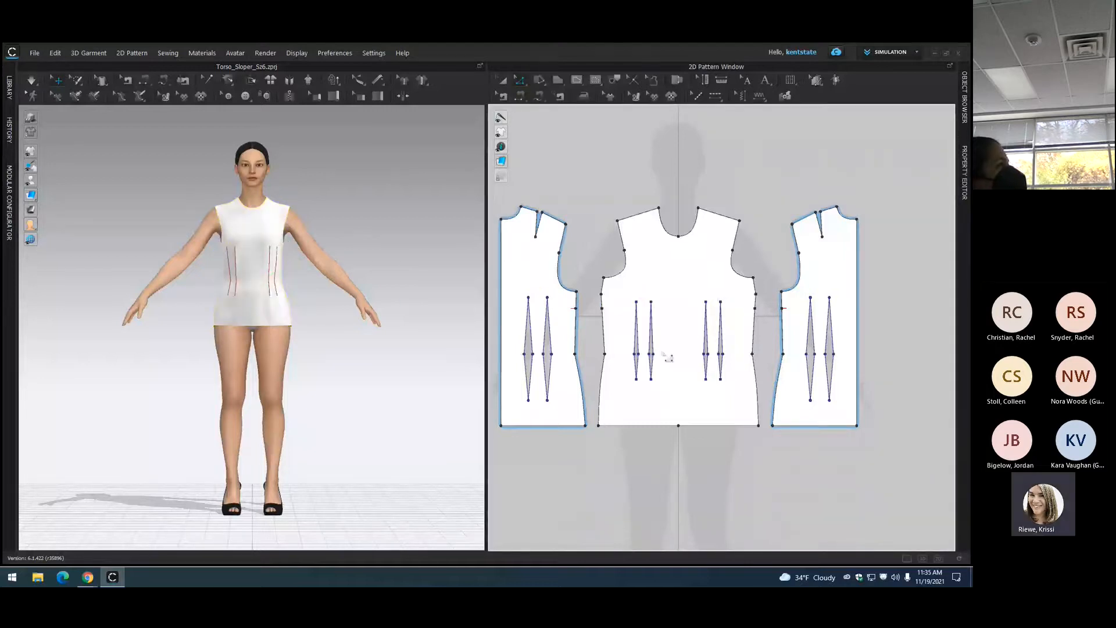
# Step: Delete all four vertical waist darts from the front pattern piece
pyautogui.click(640, 354)
pyautogui.press('Delete')
pyautogui.click(650, 354)
pyautogui.press('Delete')
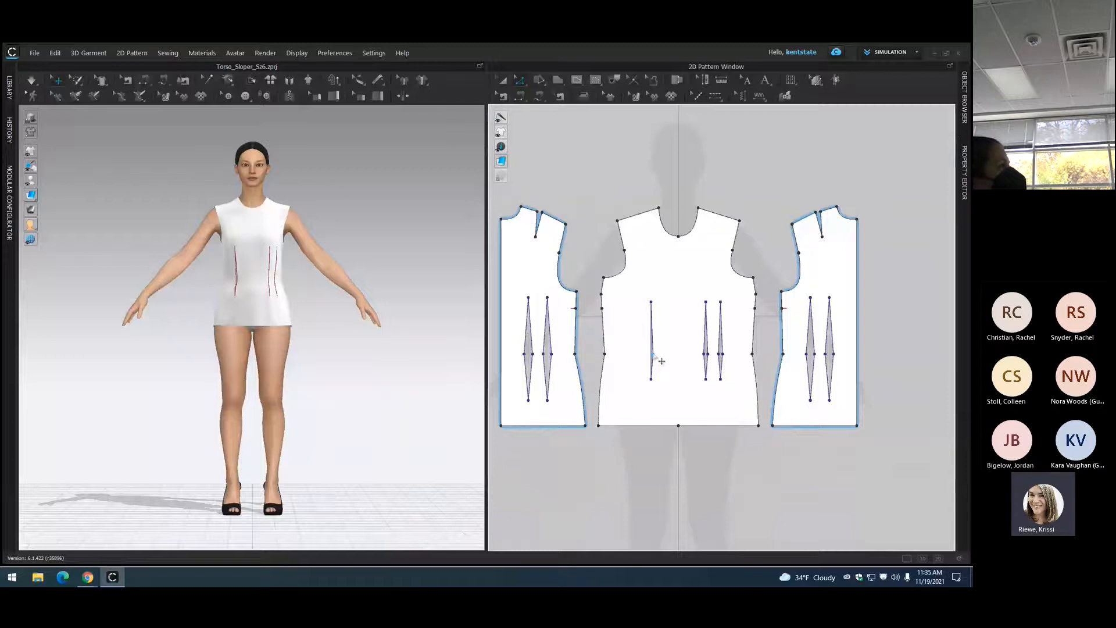
pyautogui.click(652, 355)
pyautogui.press('Delete')
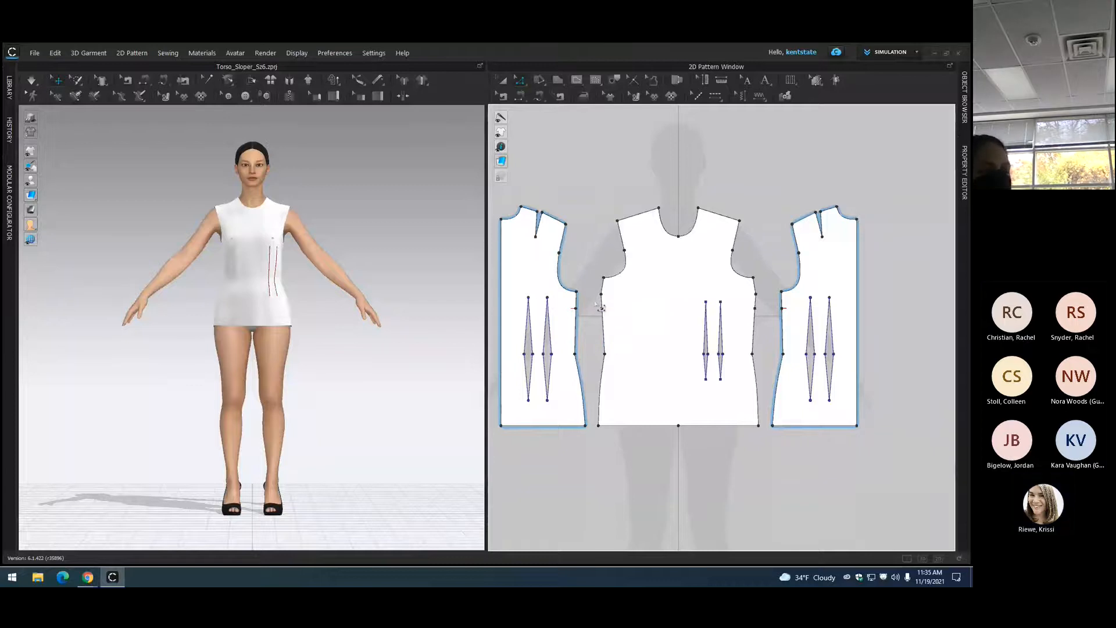
pyautogui.click(706, 351)
pyautogui.press('Delete')
pyautogui.click(720, 343)
pyautogui.press('Delete')
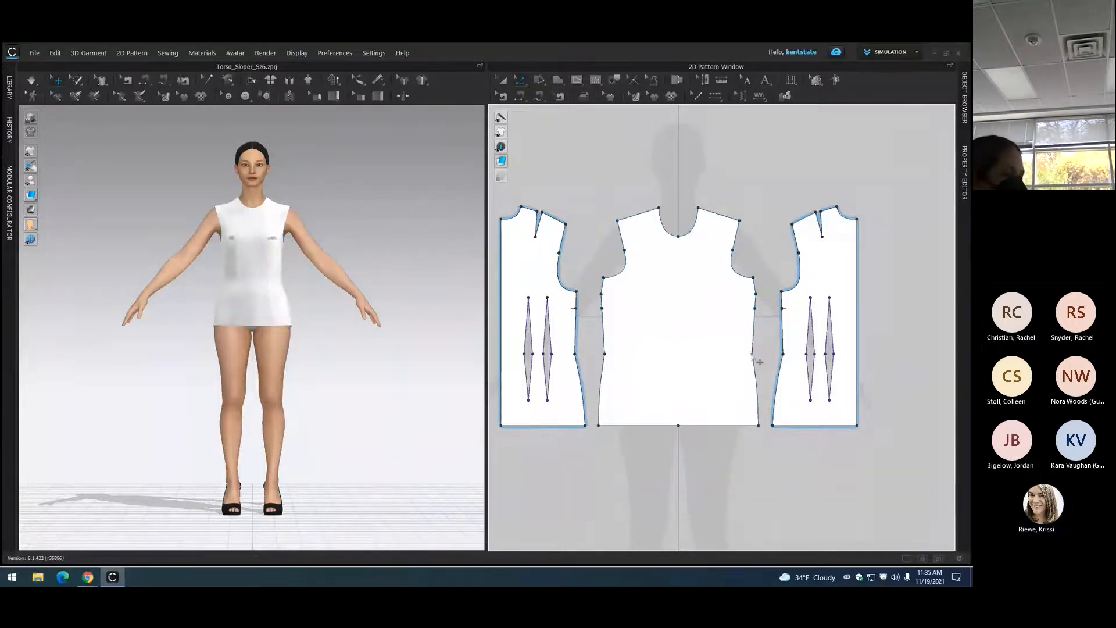
# Step: Delete both pairs of vertical waist darts from the two back pattern pieces
pyautogui.click(550, 333)
pyautogui.press('Delete')
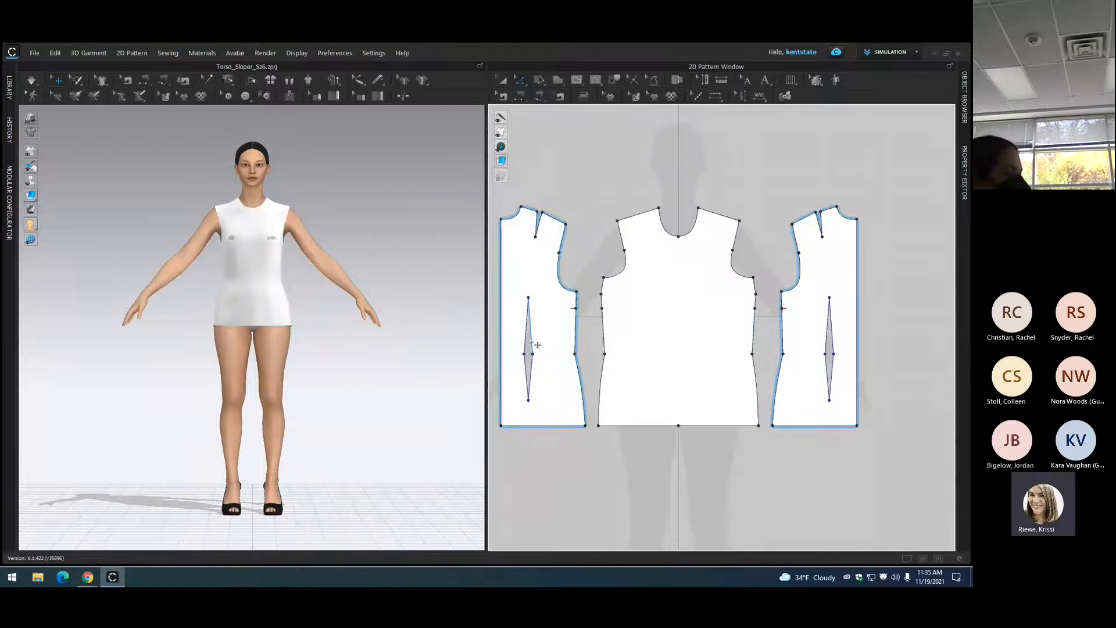
pyautogui.click(532, 341)
pyautogui.press('Delete')
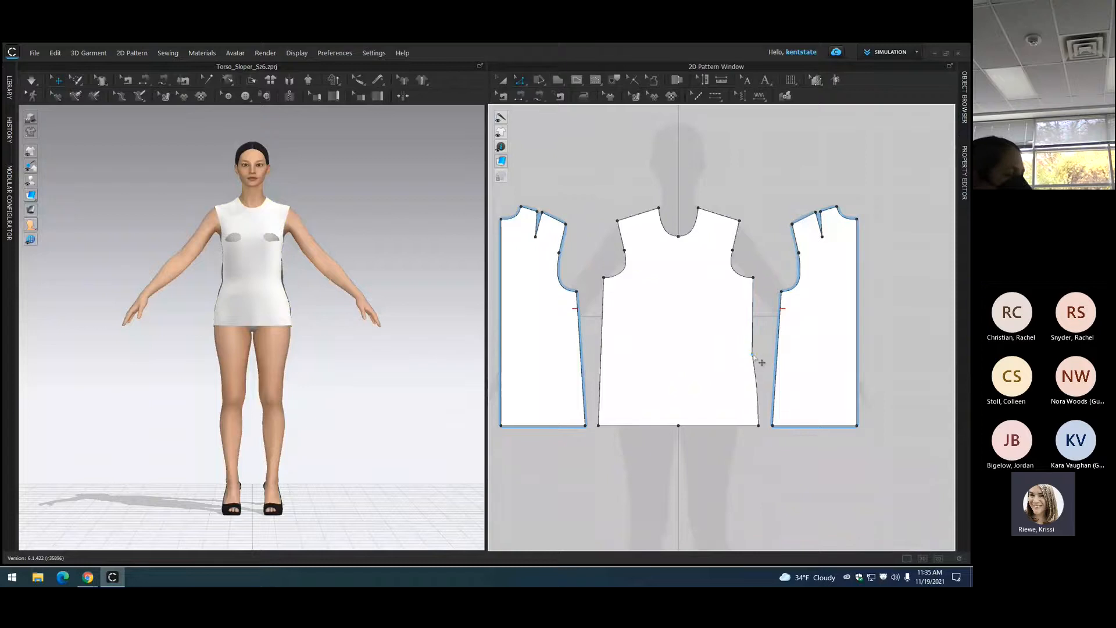
# Step: Convert the mid-armhole point on the mirrored back pattern pieces to a curve point
pyautogui.click(634, 79)
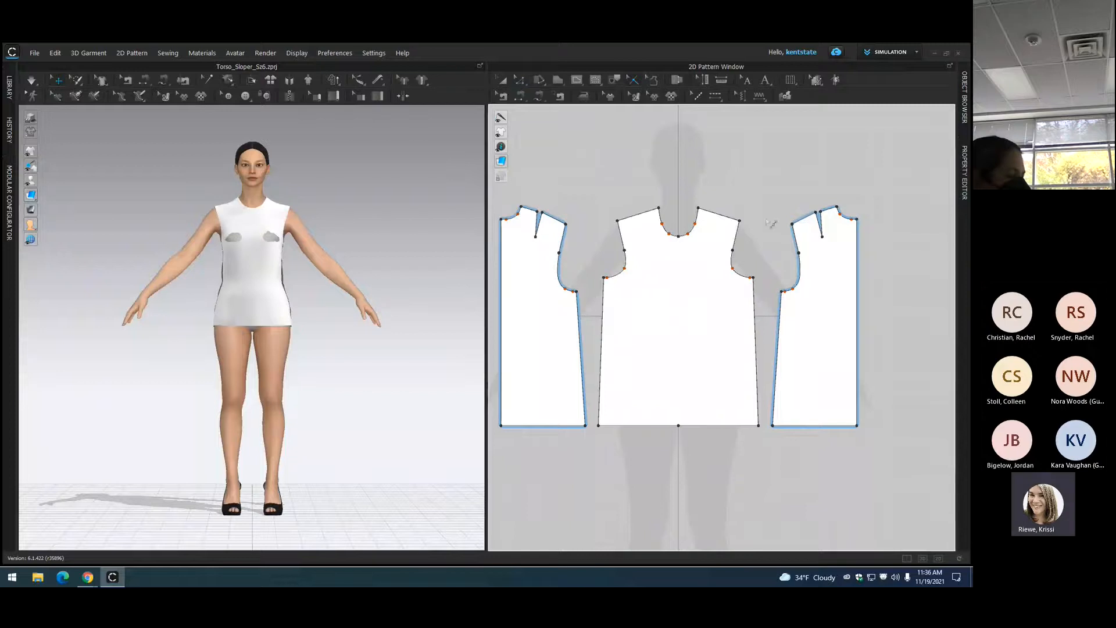
pyautogui.click(519, 80)
pyautogui.click(564, 116)
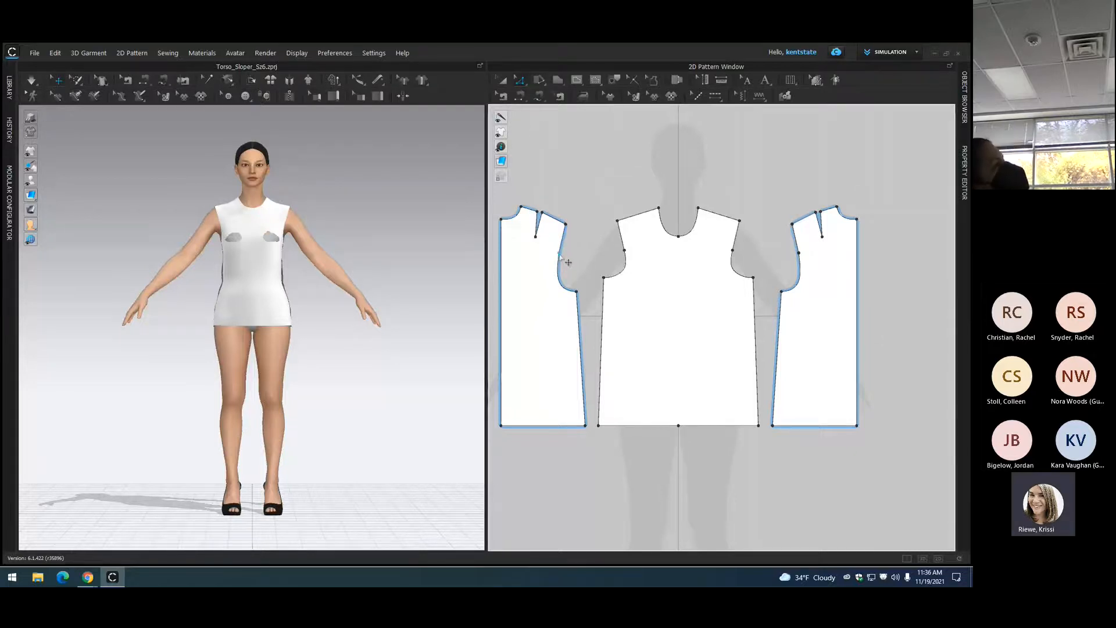
pyautogui.rightClick(559, 254)
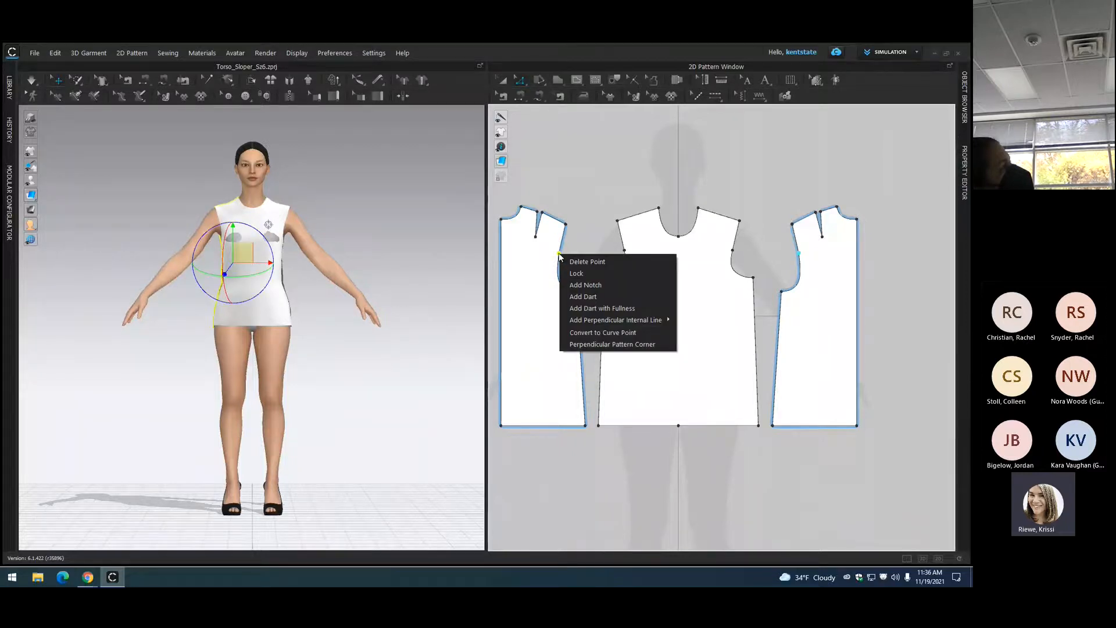
pyautogui.click(594, 333)
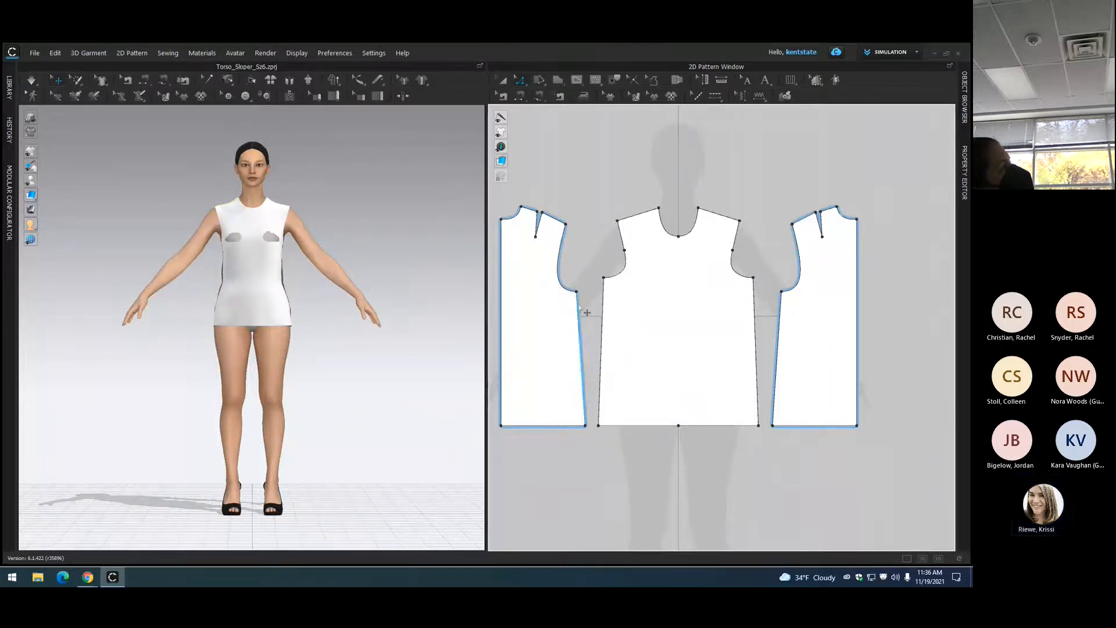
# Step: Convert the mid-armhole points on both sides of the front piece to curve points and start the garment simulation
pyautogui.click(623, 252)
pyautogui.rightClick(624, 251)
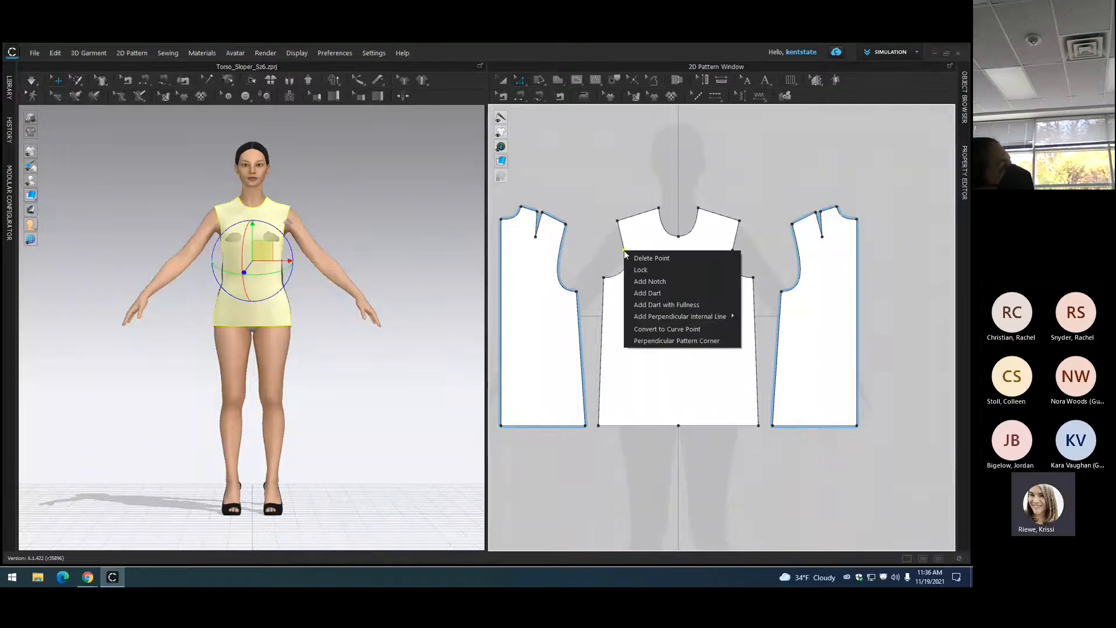
pyautogui.click(663, 329)
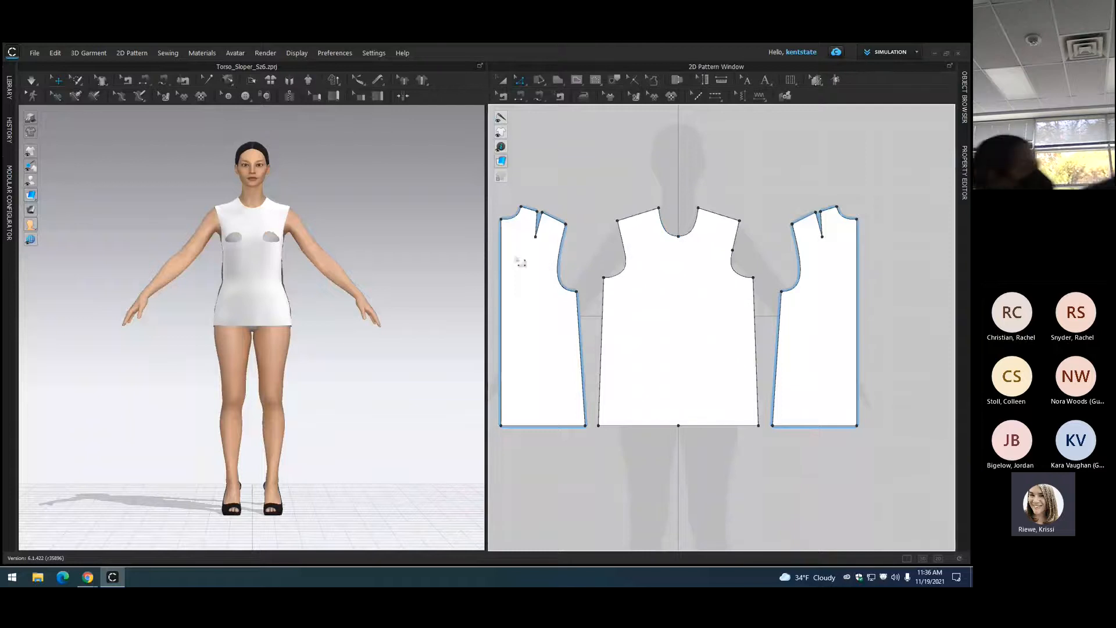
pyautogui.click(733, 252)
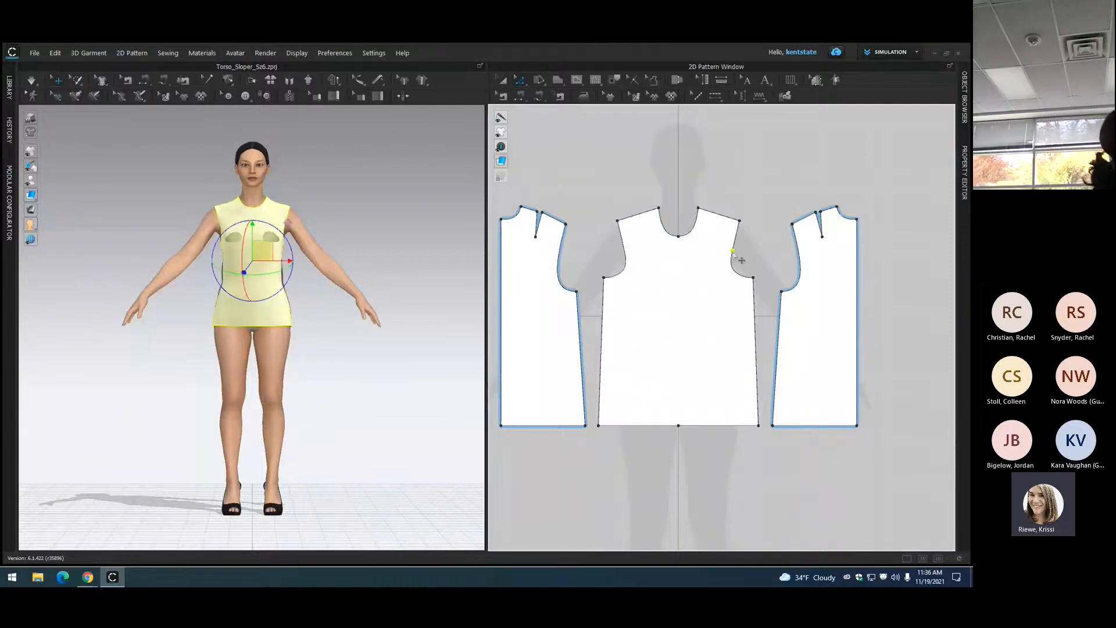
pyautogui.rightClick(732, 252)
pyautogui.click(770, 330)
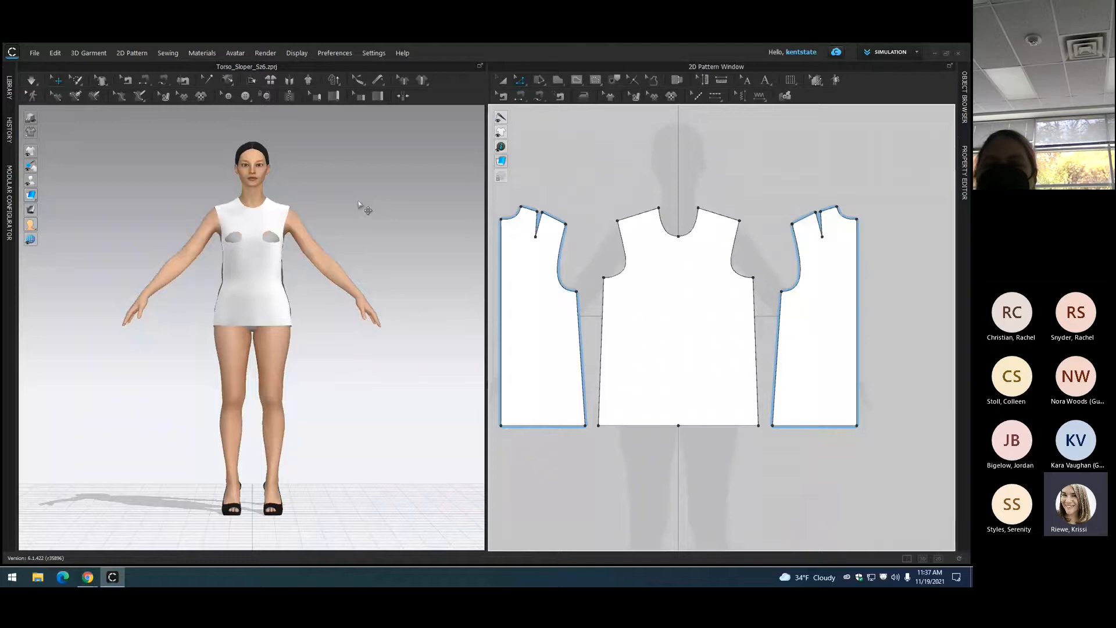
pyautogui.press('space')
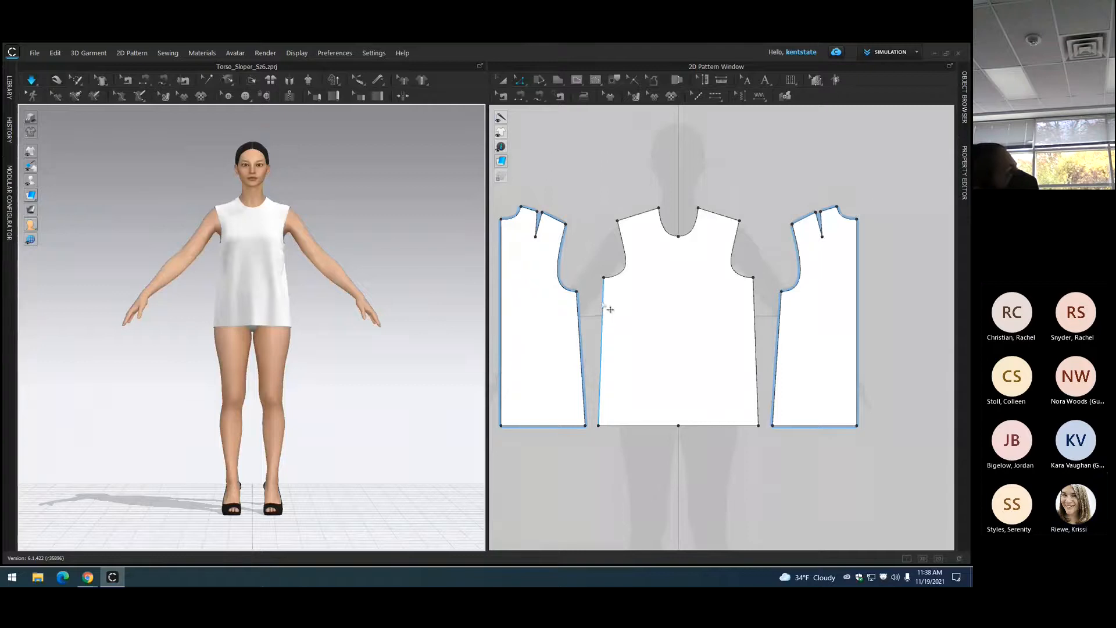
# Step: Split both side seams of the front piece with a point 4 in below the underarm
pyautogui.click(525, 83)
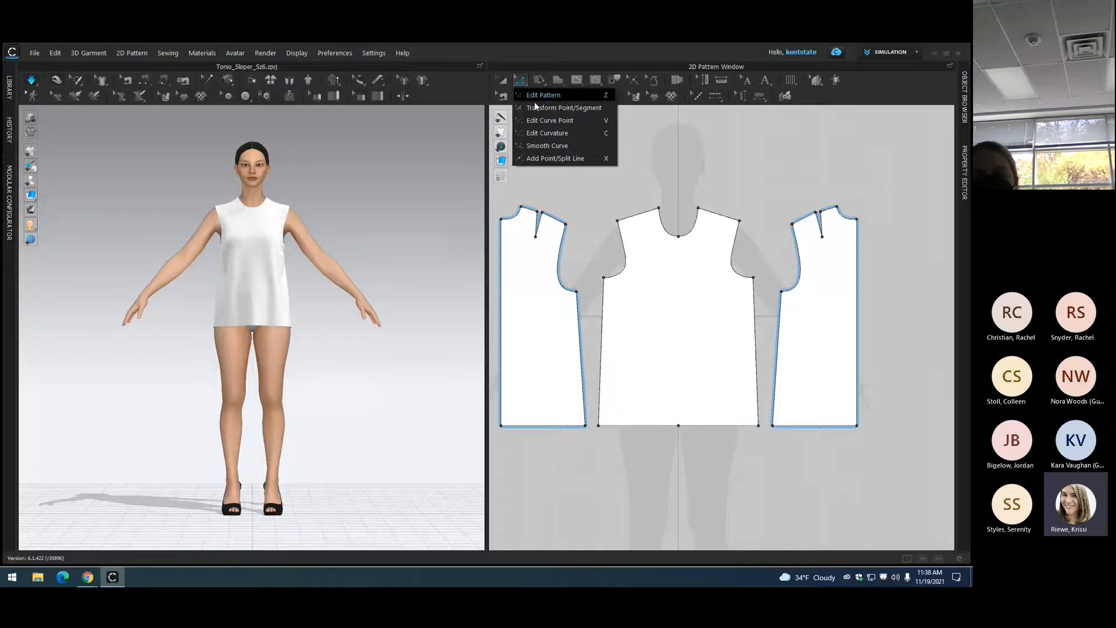
pyautogui.click(555, 158)
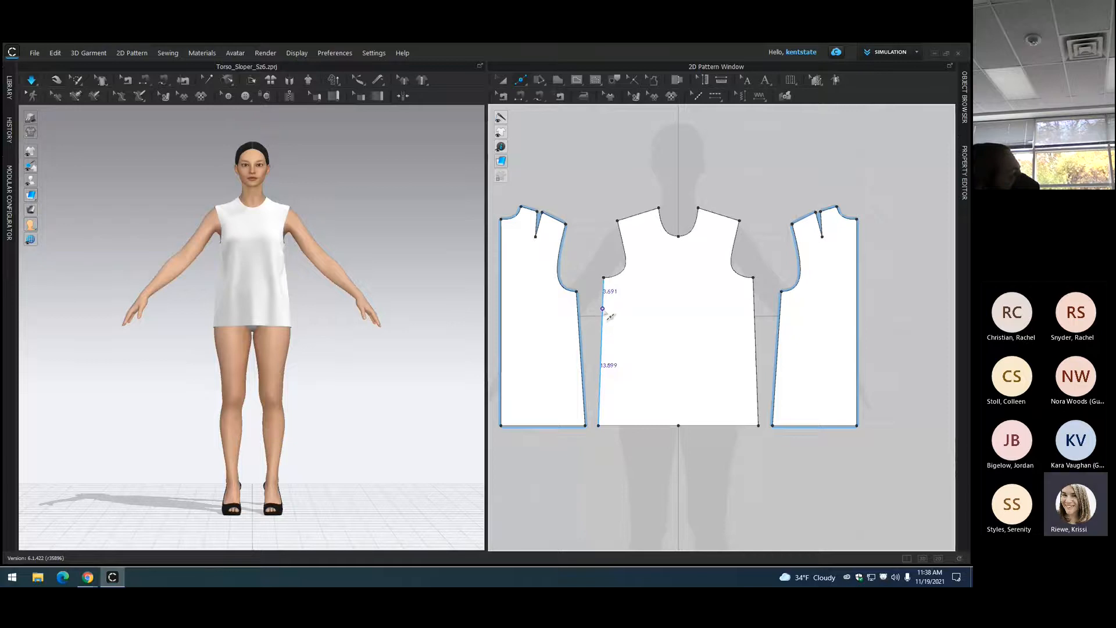
pyautogui.rightClick(603, 309)
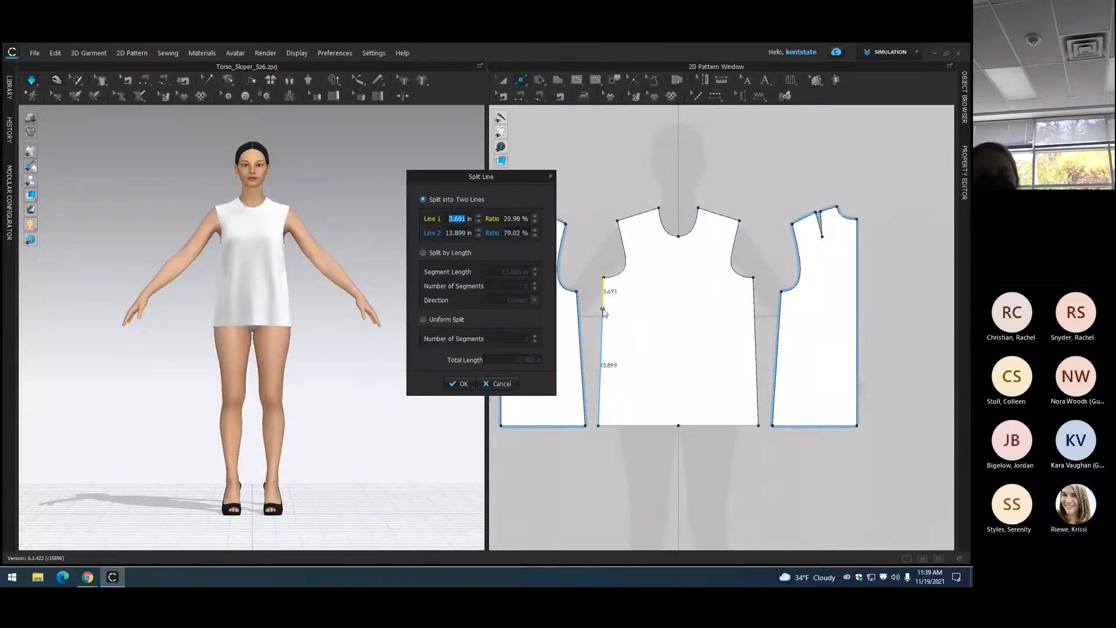
pyautogui.write('4')
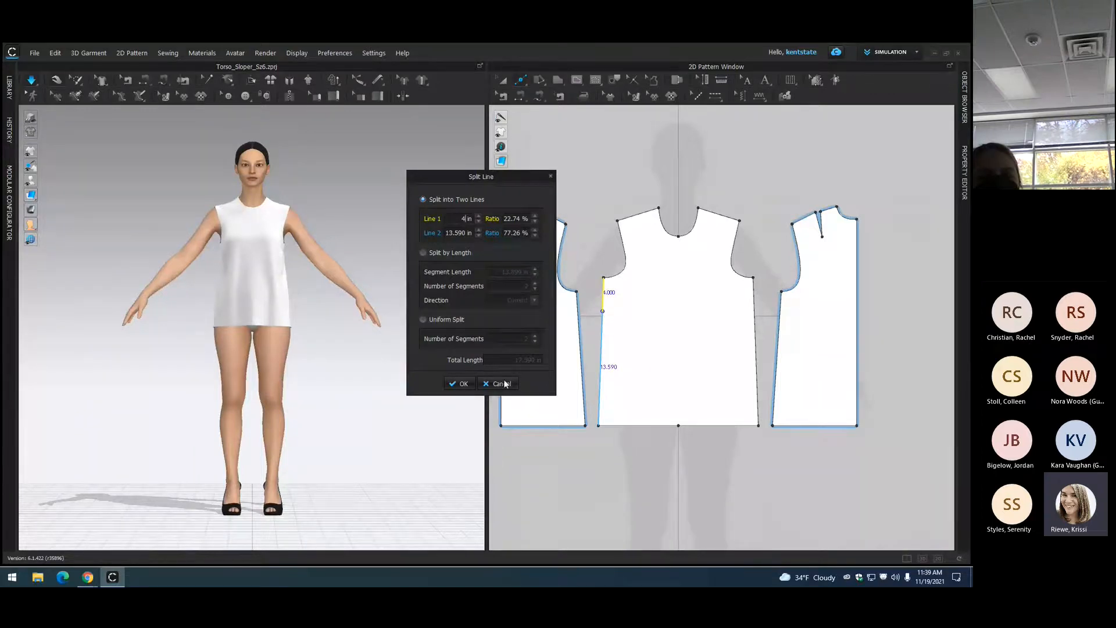
pyautogui.click(464, 382)
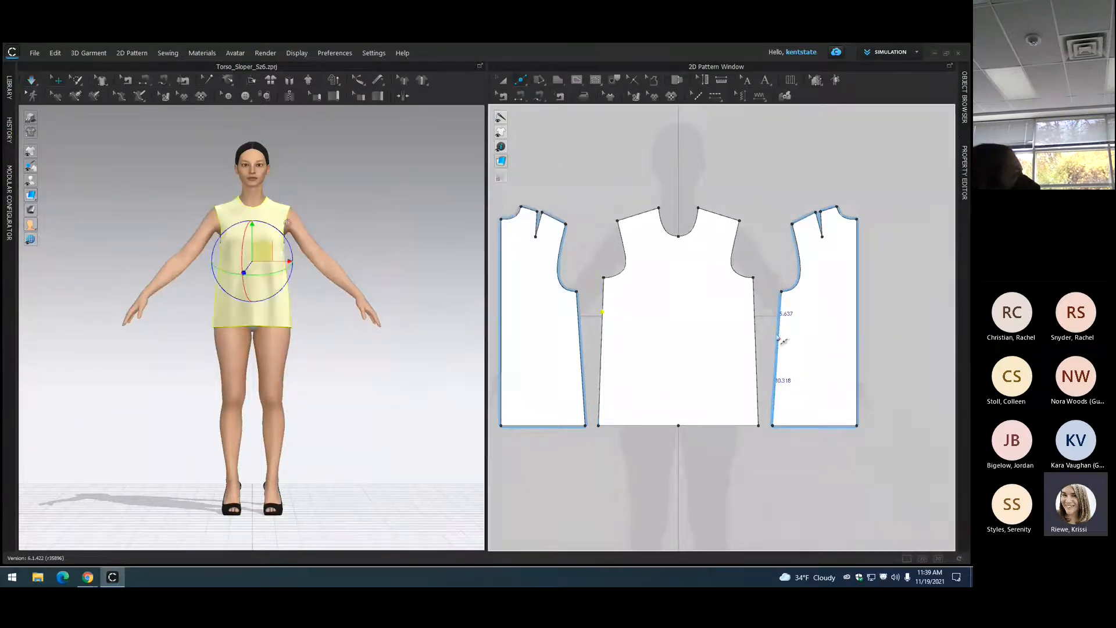
pyautogui.rightClick(755, 313)
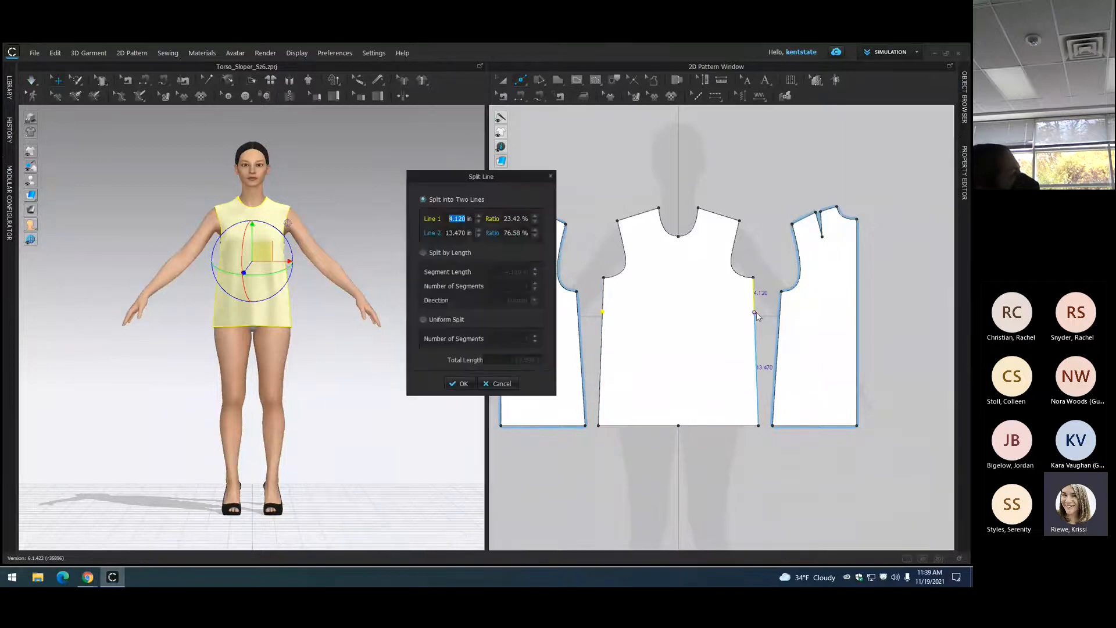
pyautogui.write('4')
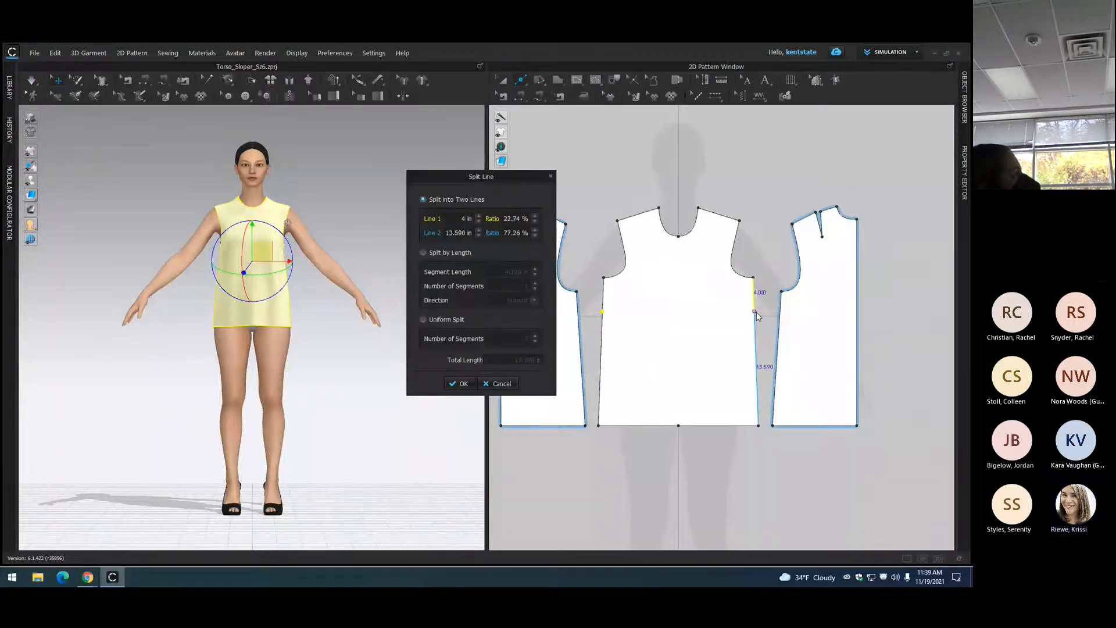
pyautogui.press('Return')
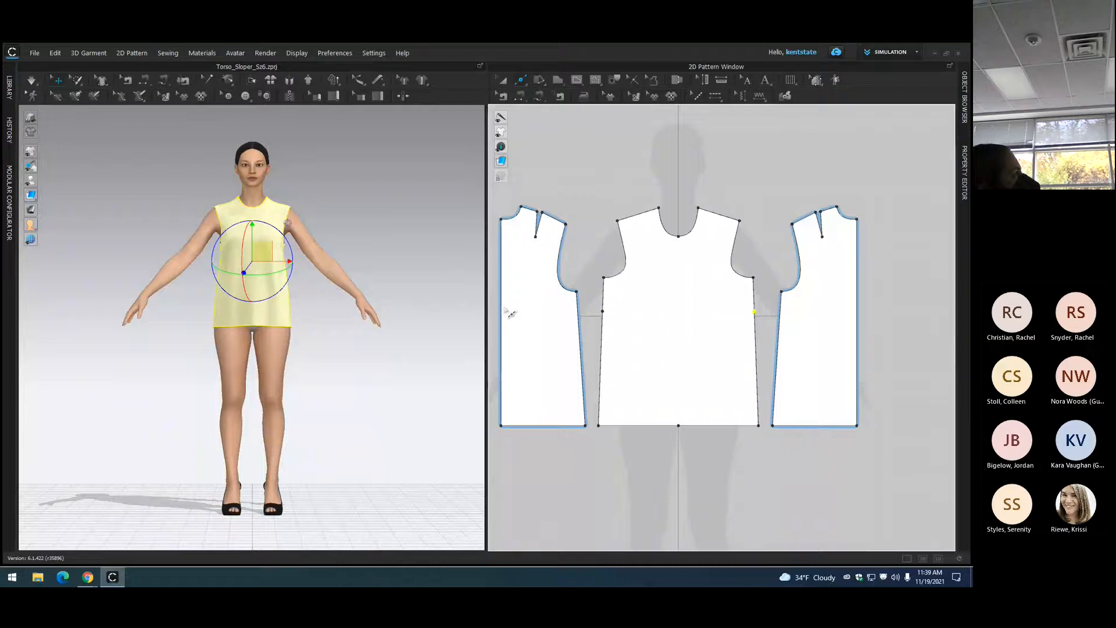
# Step: Split the side seam of the mirrored back pieces with a point 4 in below the underarm
pyautogui.rightClick(580, 321)
pyautogui.write('4')
pyautogui.press('Return')
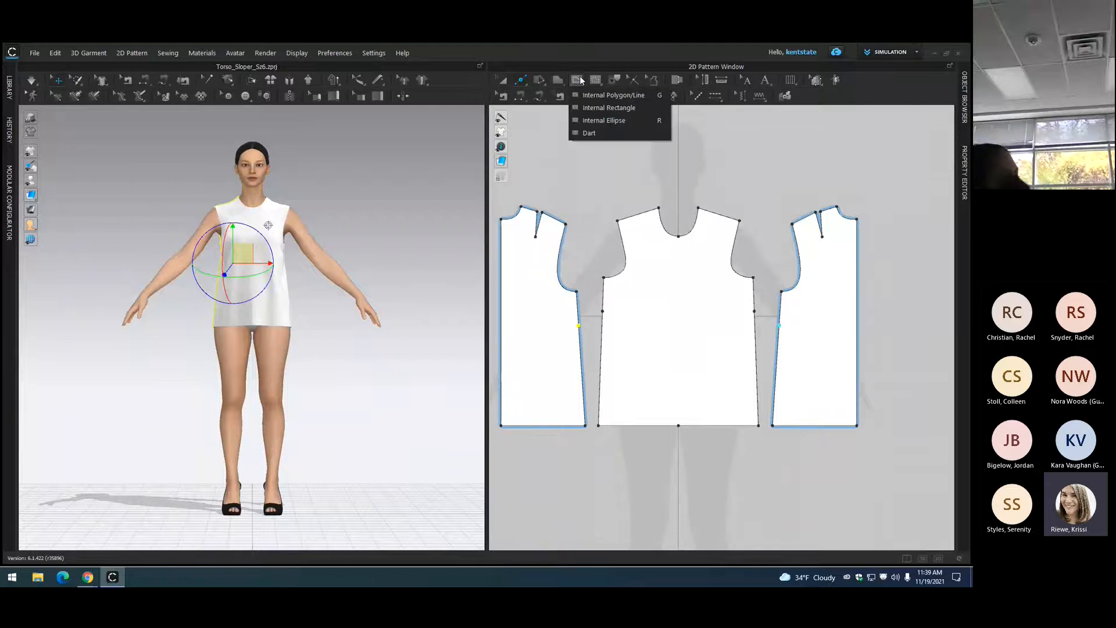
# Step: Draw horizontal internal lines across the front and back pieces at the new side seam points
pyautogui.click(594, 90)
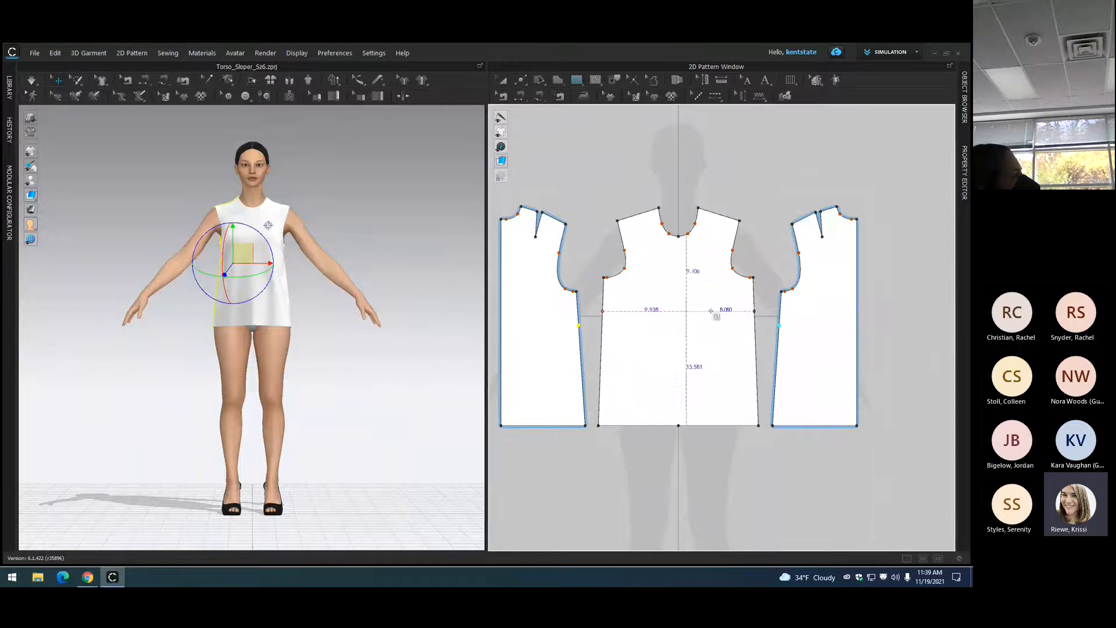
pyautogui.click(755, 312)
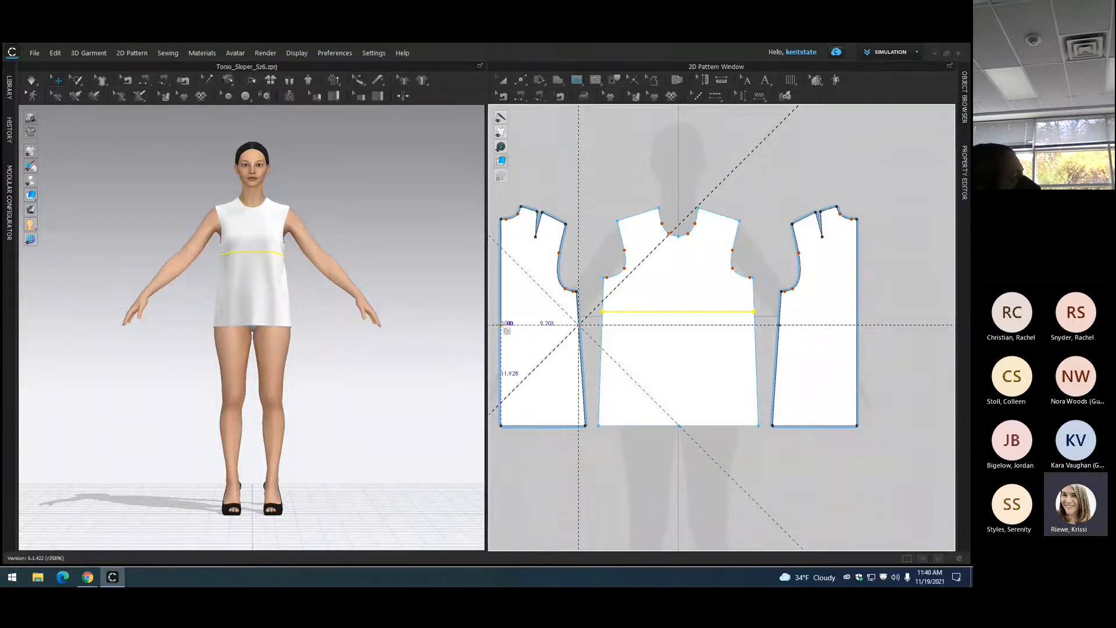
pyautogui.click(501, 325)
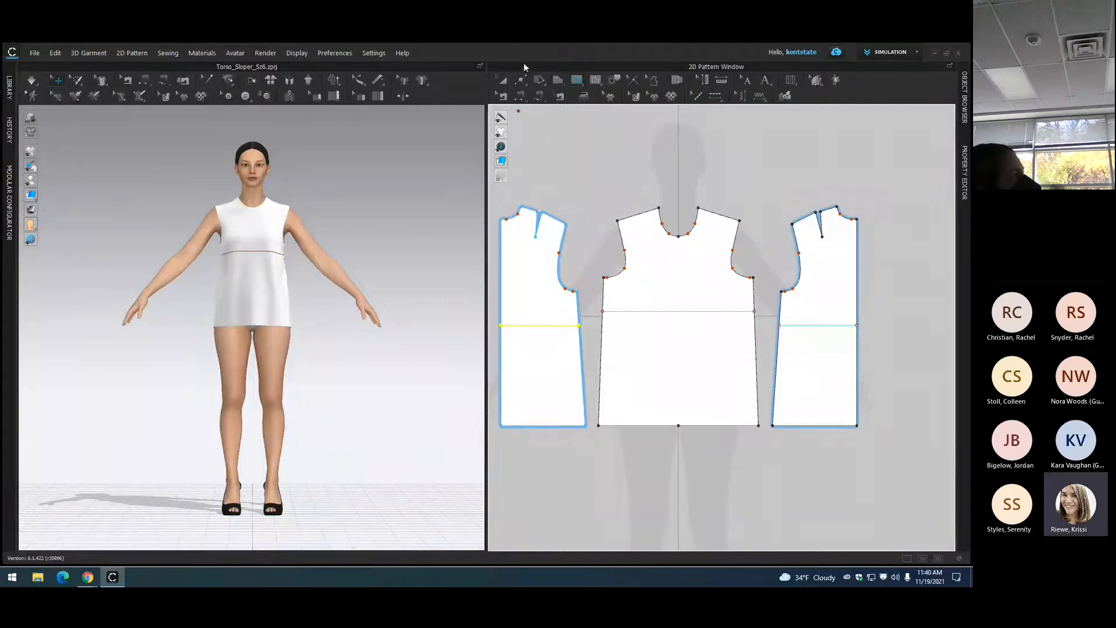
# Step: Cut the mirrored back pieces apart along their horizontal internal line
pyautogui.click(522, 83)
pyautogui.click(532, 94)
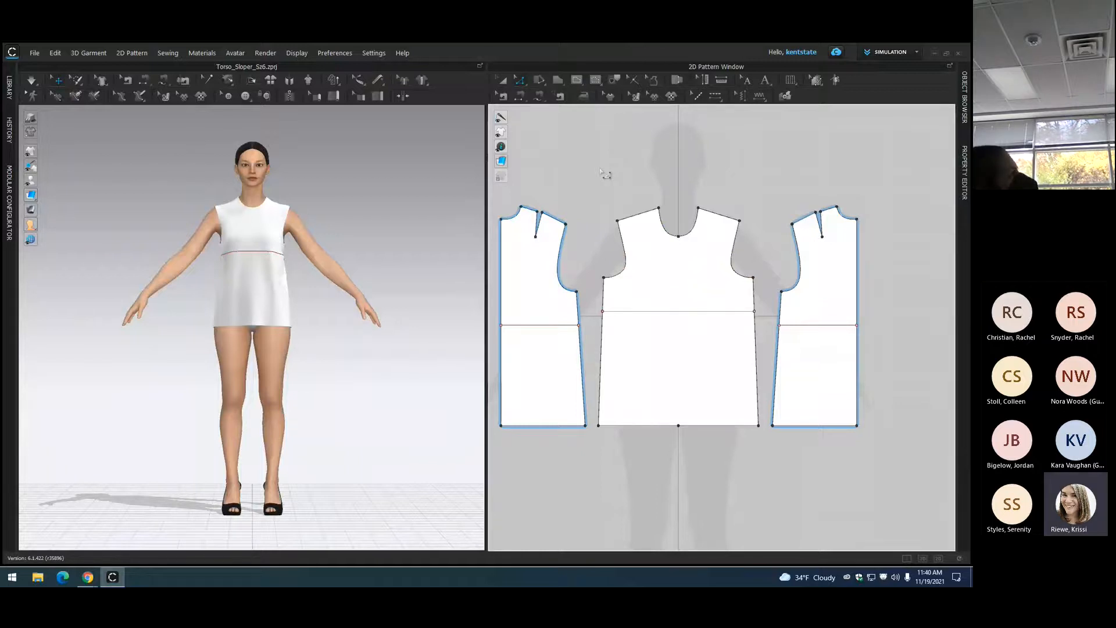
pyautogui.click(541, 326)
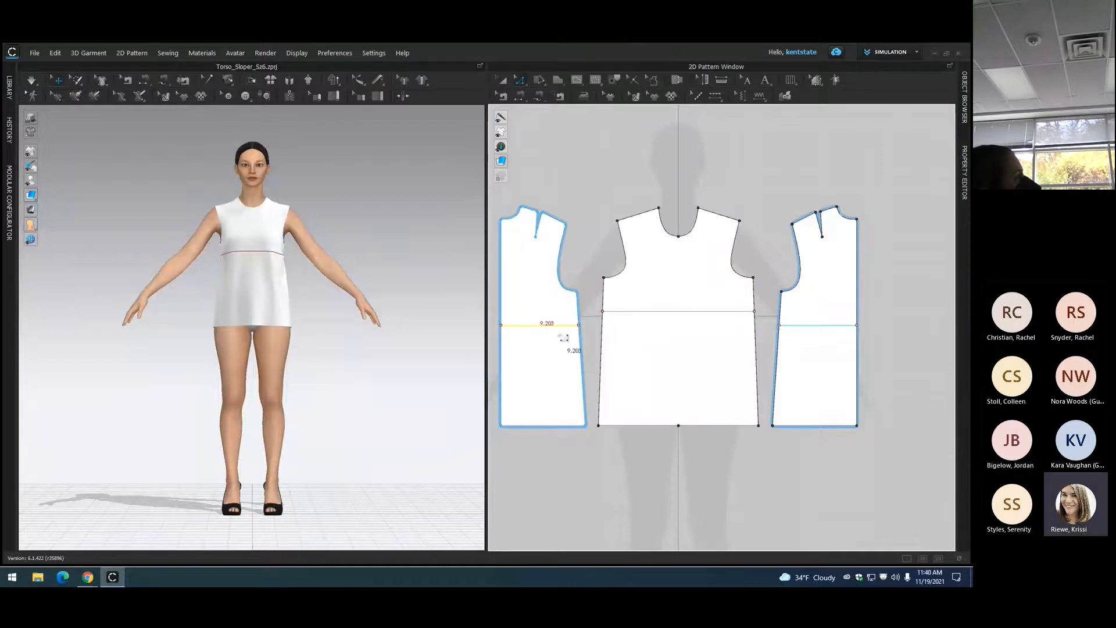
pyautogui.rightClick(542, 328)
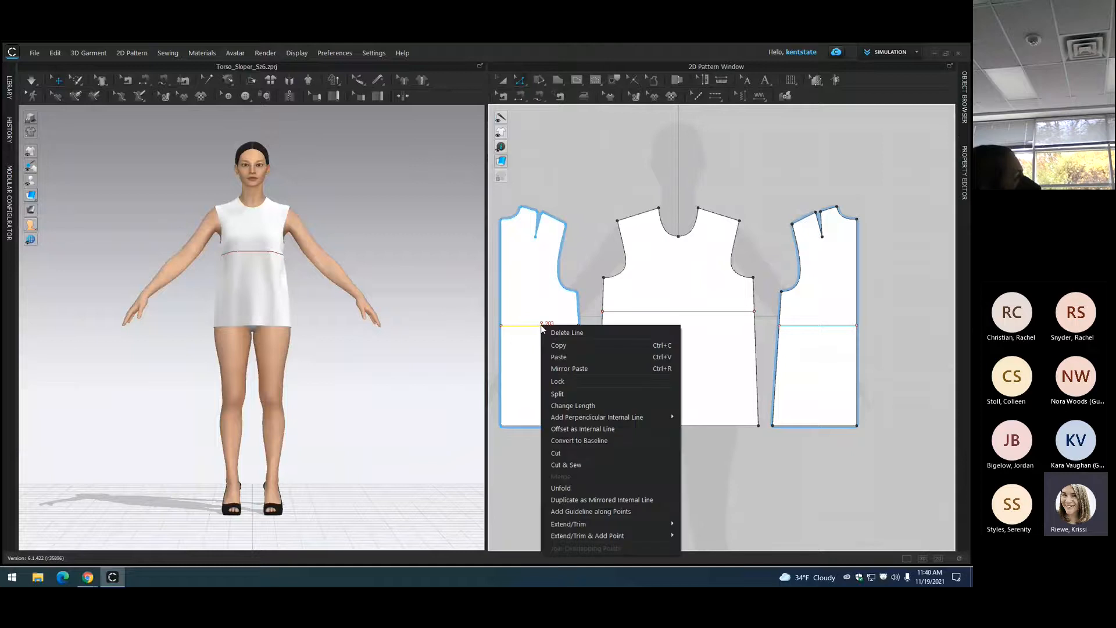
pyautogui.click(584, 454)
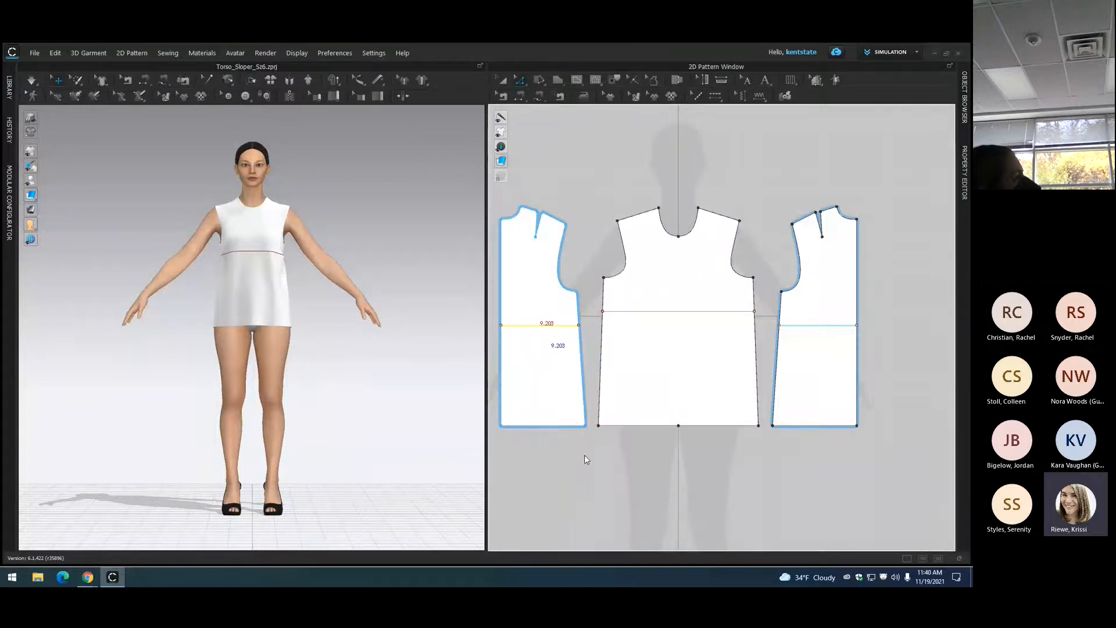
# Step: Cut the front piece apart along its horizontal internal line
pyautogui.click(647, 312)
pyautogui.rightClick(647, 314)
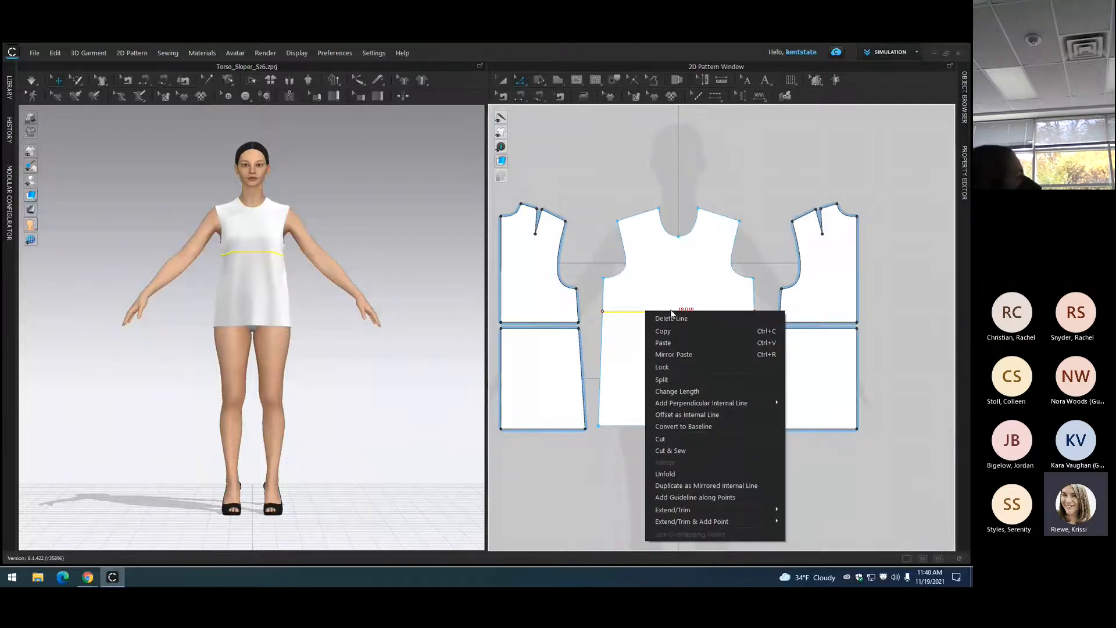
pyautogui.click(686, 435)
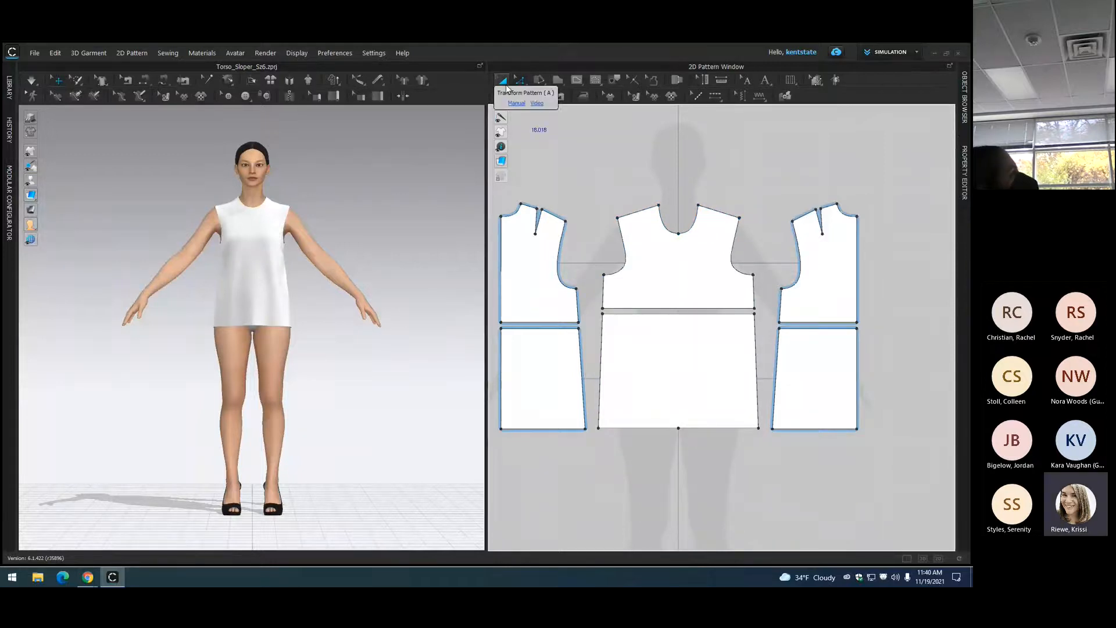
# Step: Delete the lower sections of the front and both back pieces, and simulate the remaining cropped top
pyautogui.click(506, 86)
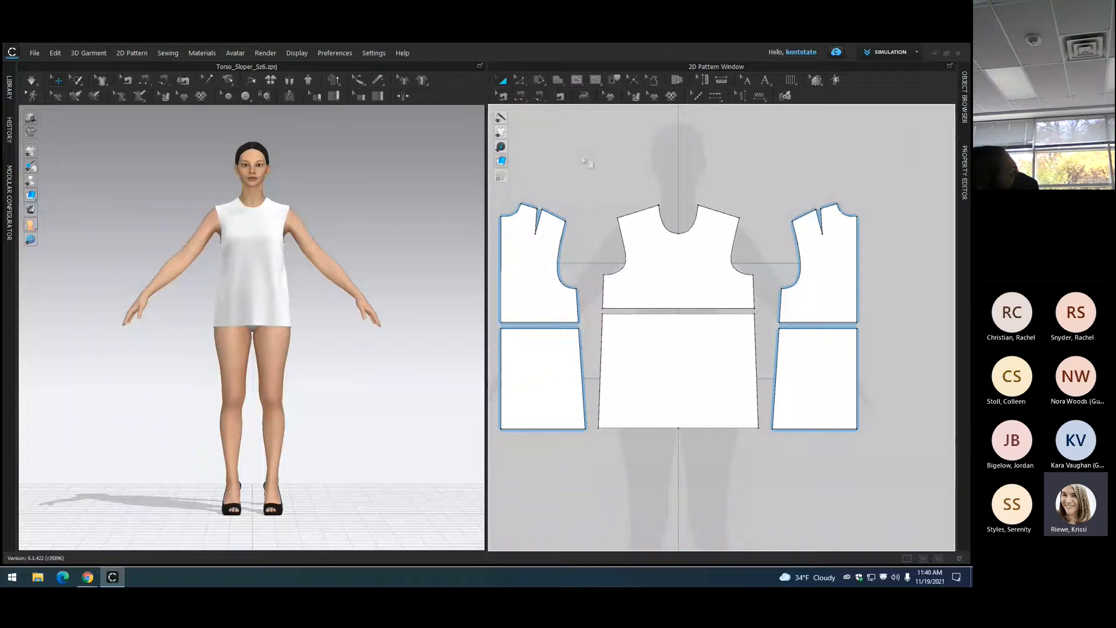
pyautogui.click(529, 380)
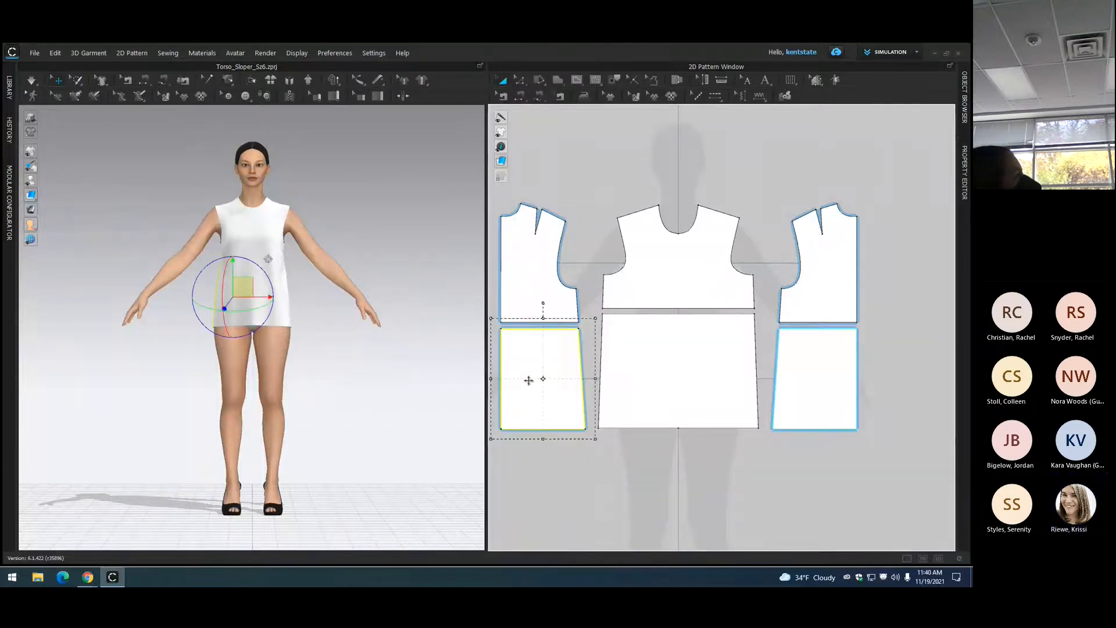
pyautogui.press('Delete')
pyautogui.click(681, 370)
pyautogui.press('Delete')
pyautogui.click(850, 409)
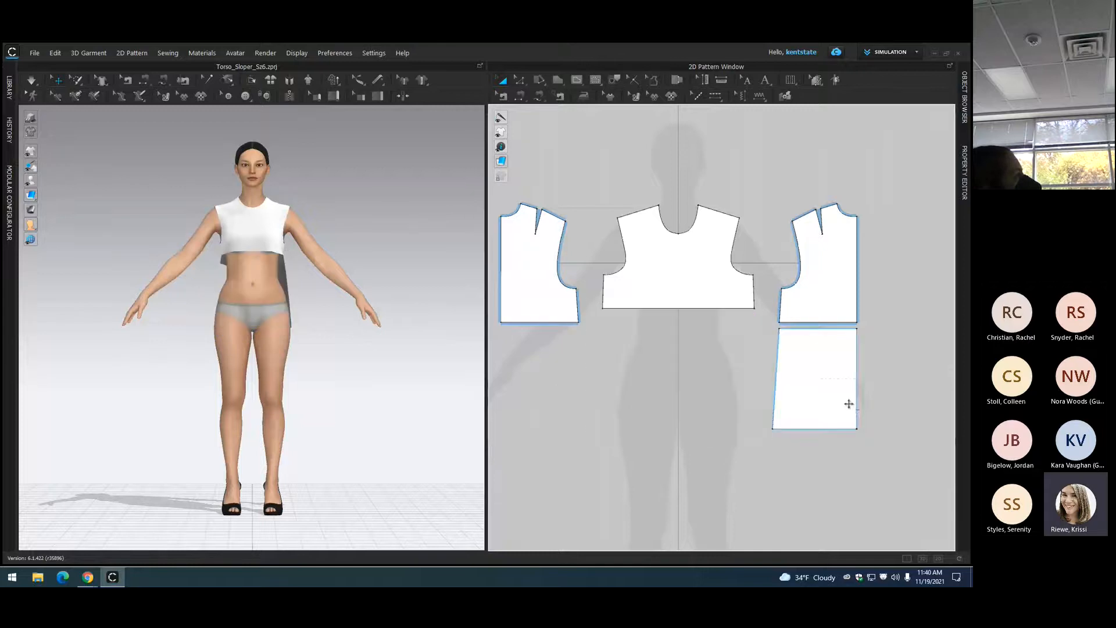
pyautogui.press('Delete')
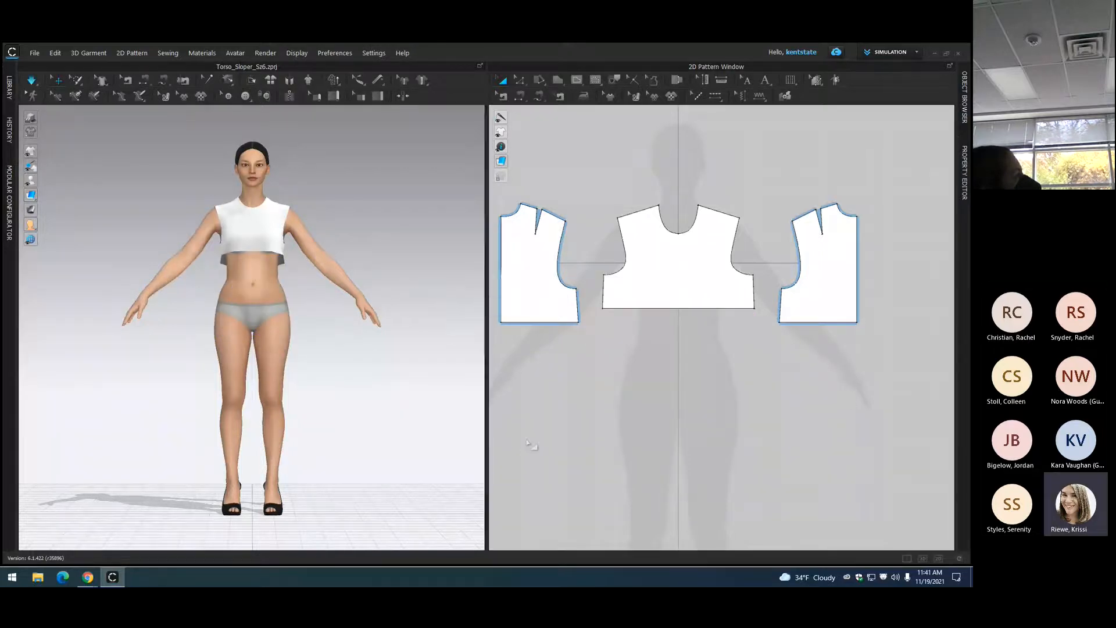
pyautogui.press('space')
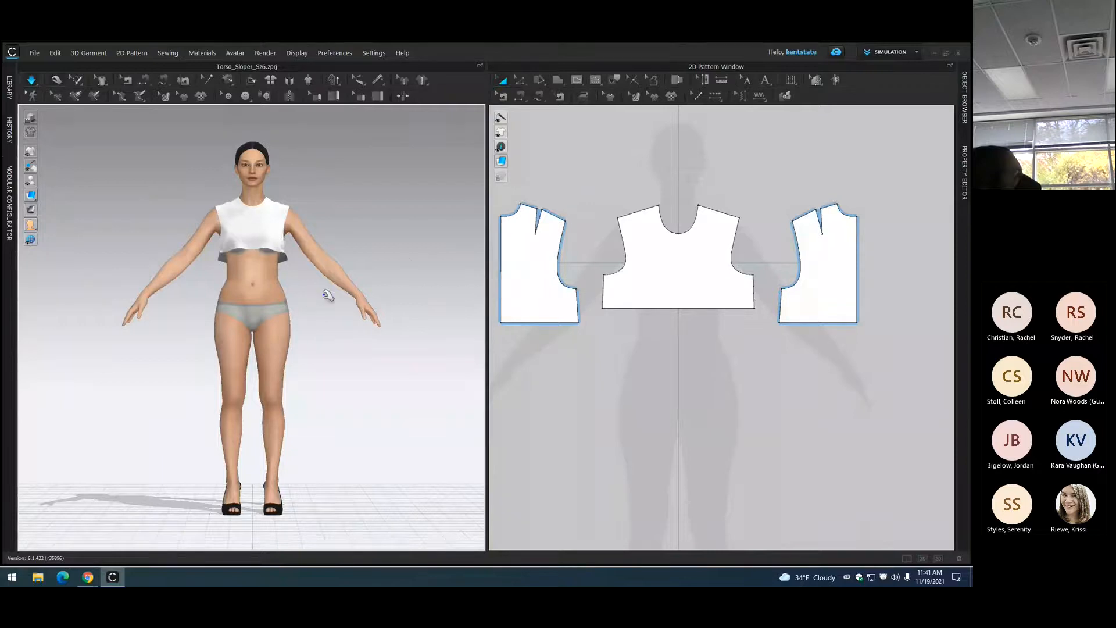
pyautogui.moveTo(333, 294); pyautogui.dragTo(393, 294, button='right')
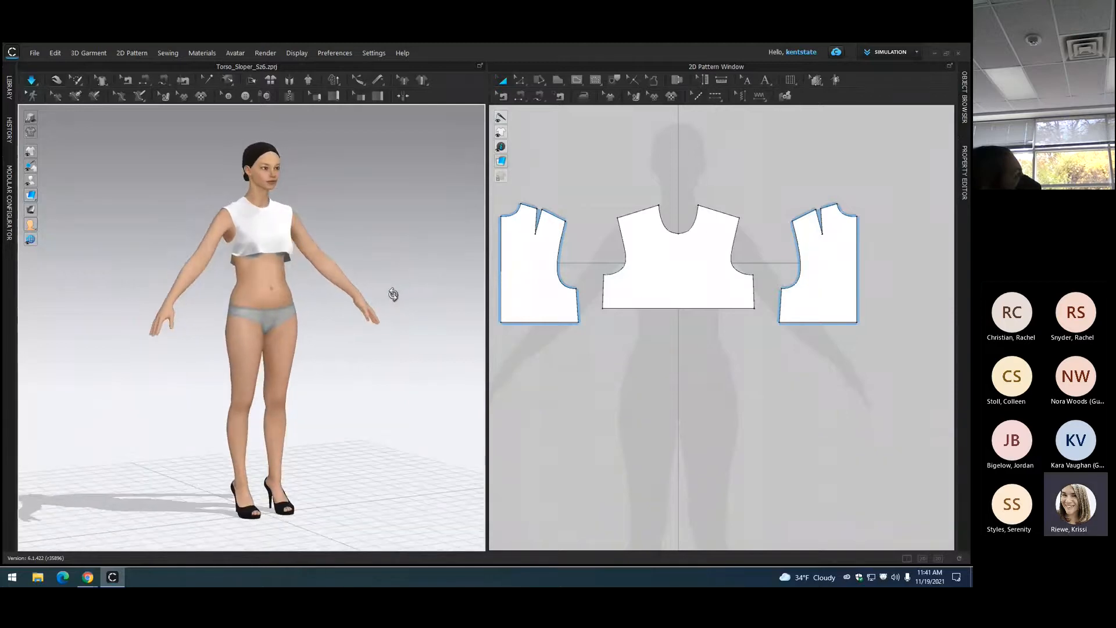
# Step: Remove the leftover stitching from the side seams of the front and back pieces
pyautogui.click(514, 96)
pyautogui.click(562, 259)
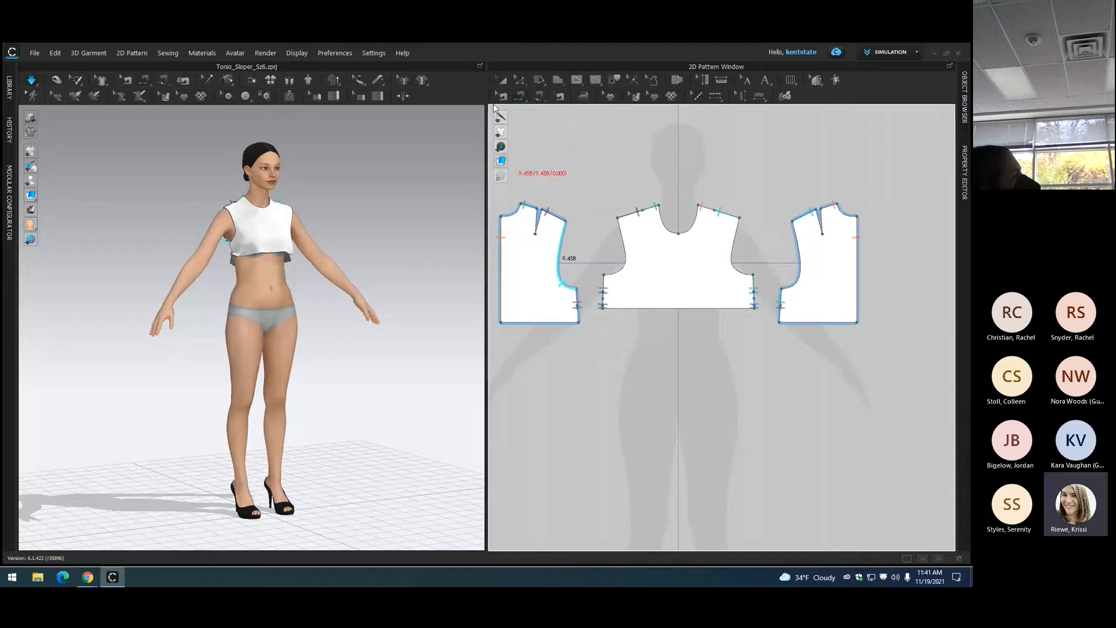
pyautogui.click(501, 96)
pyautogui.click(583, 304)
pyautogui.click(580, 302)
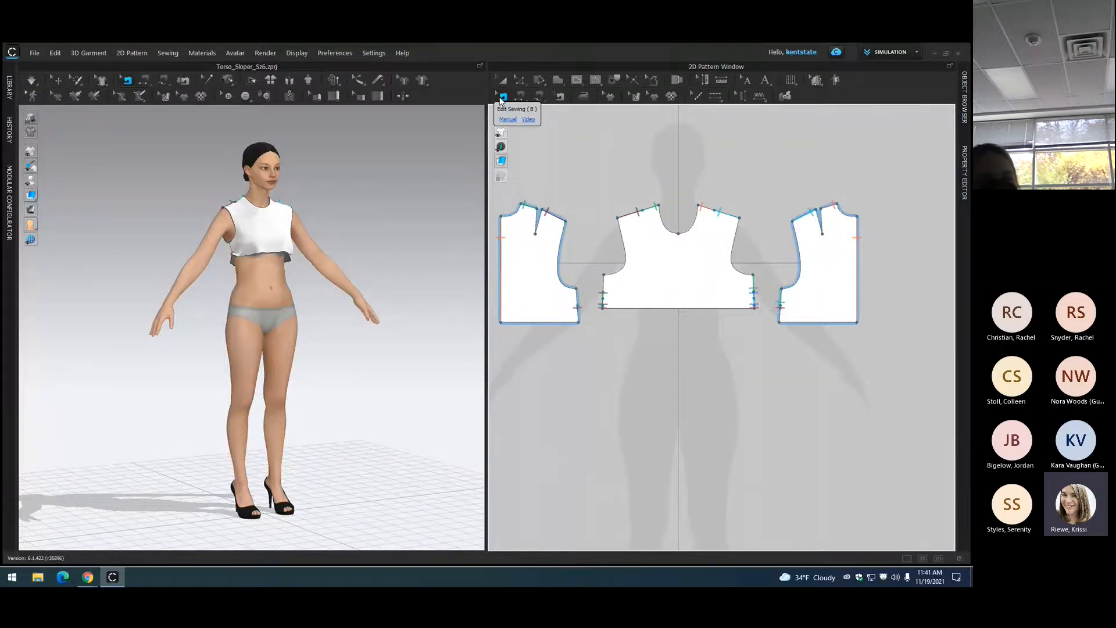
pyautogui.click(502, 97)
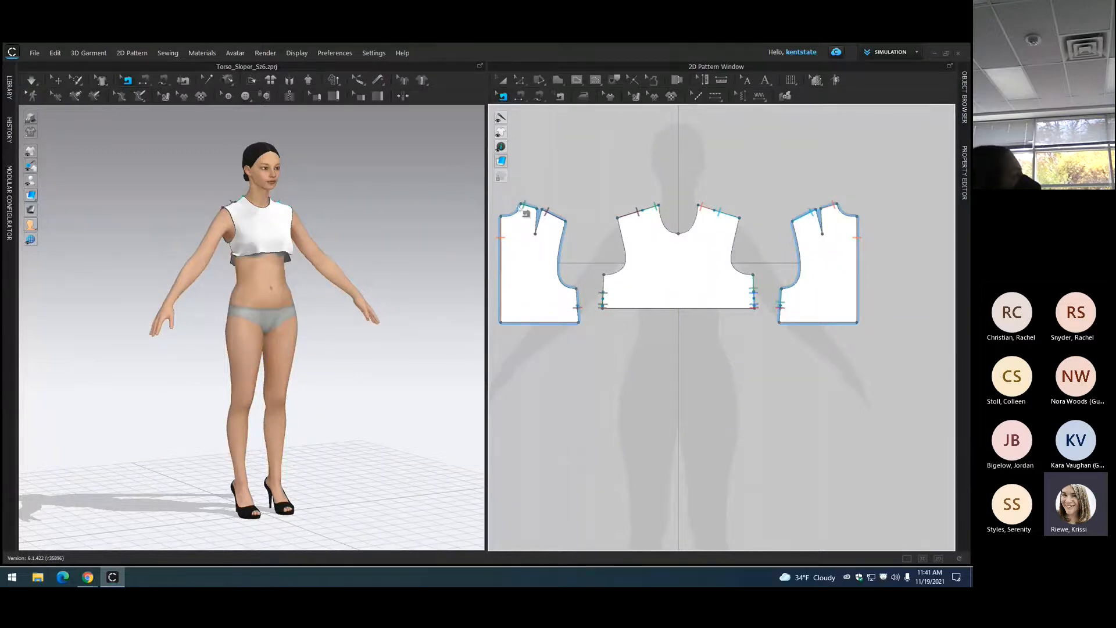
pyautogui.click(650, 208)
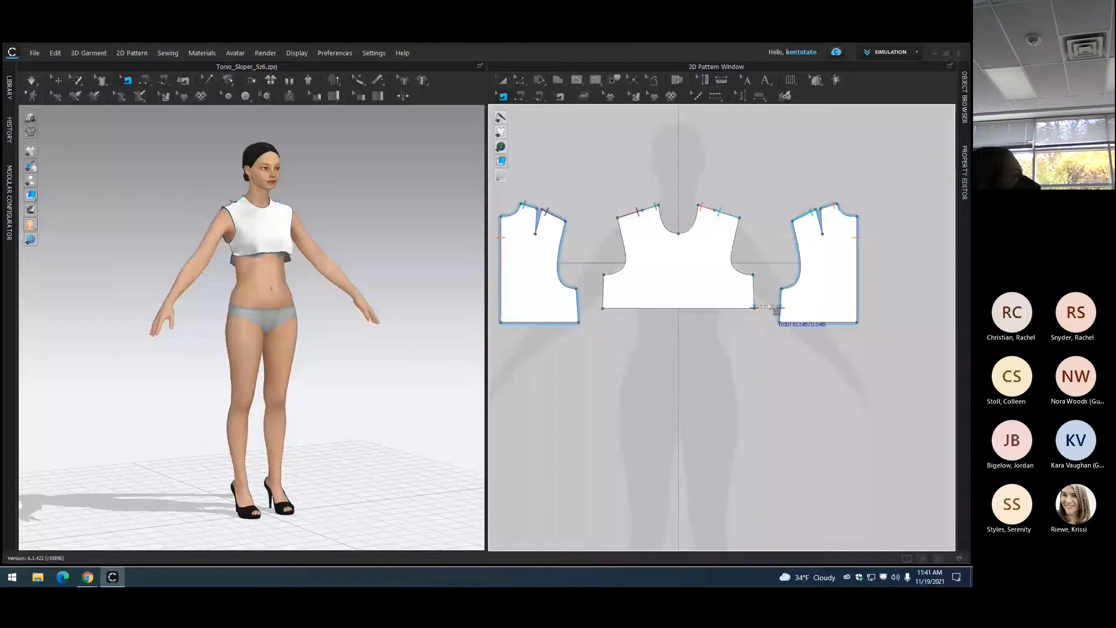
# Step: Sew the front piece's side seams to the matching back side seams and simulate the garment
pyautogui.click(521, 98)
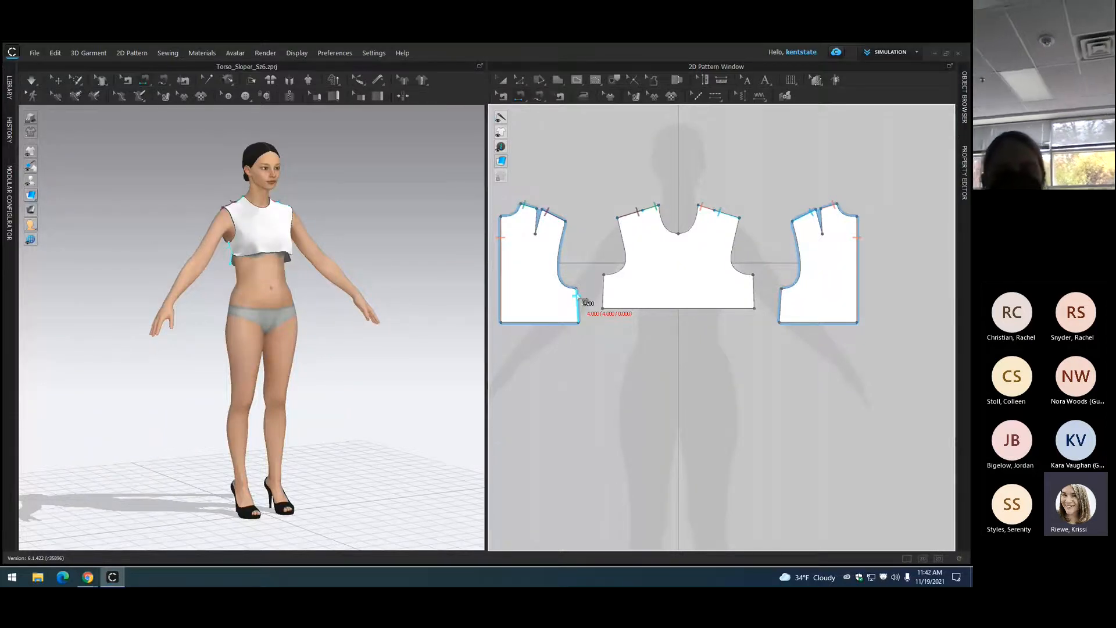
pyautogui.click(578, 299)
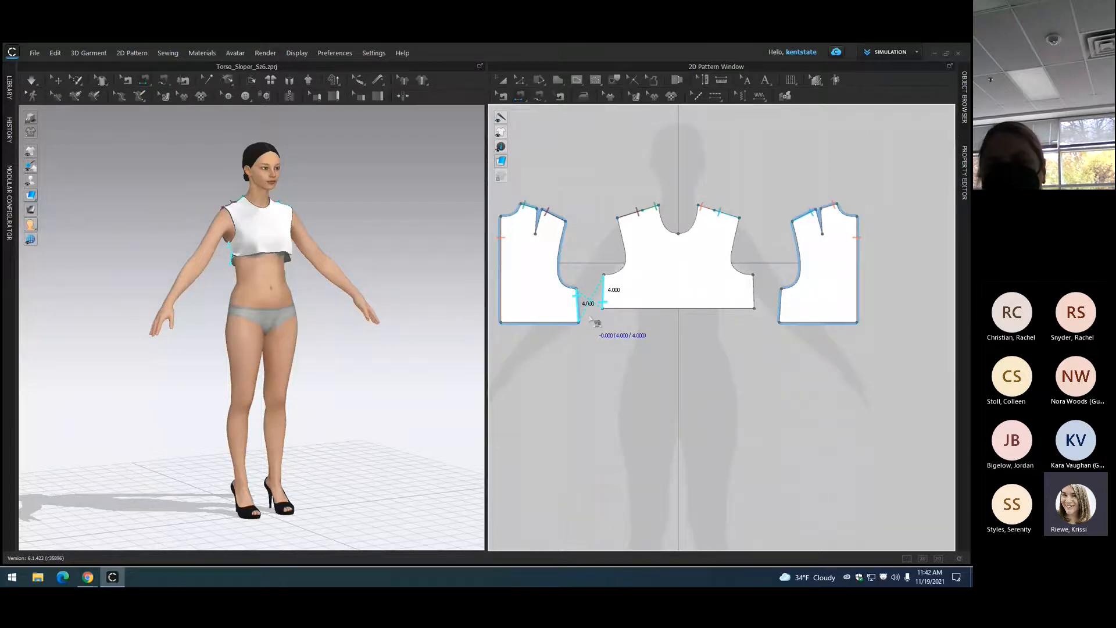
pyautogui.click(609, 290)
pyautogui.click(756, 291)
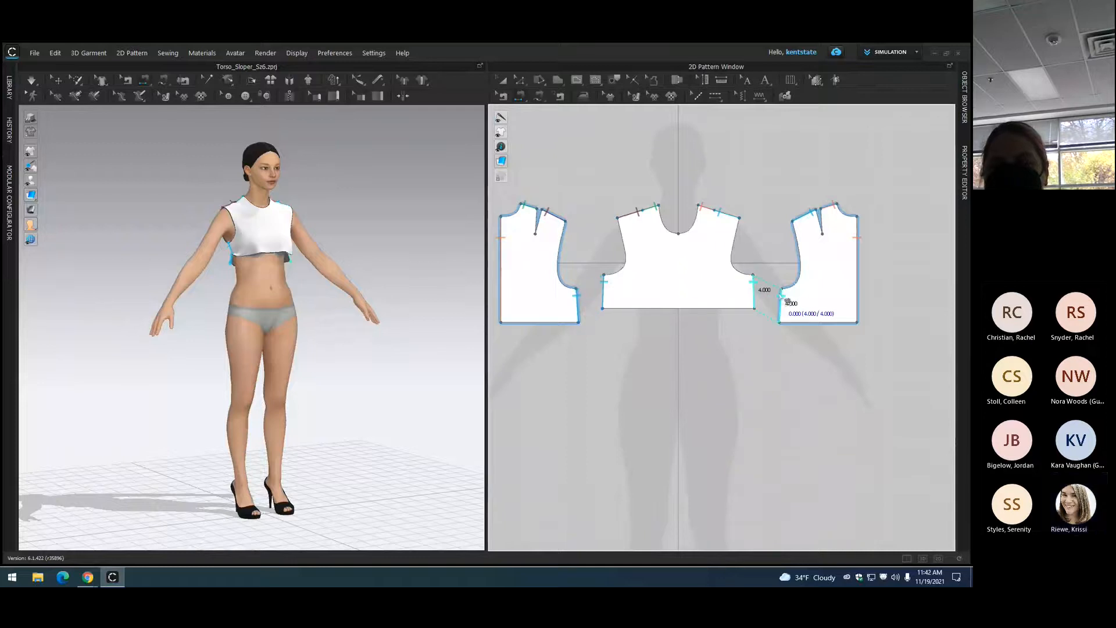
pyautogui.click(785, 299)
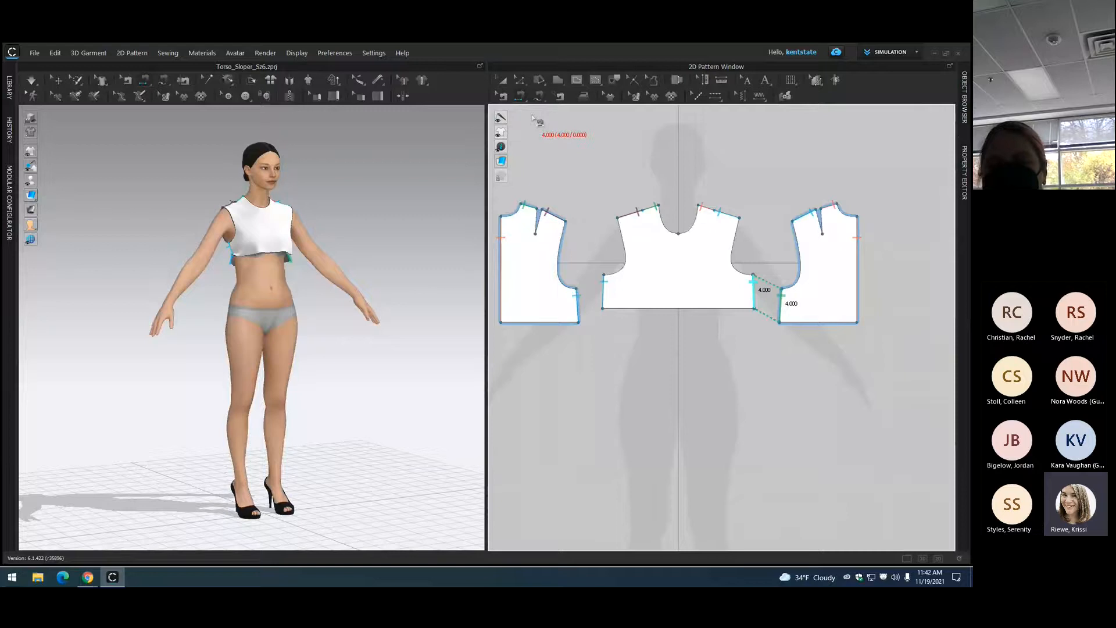
pyautogui.press('space')
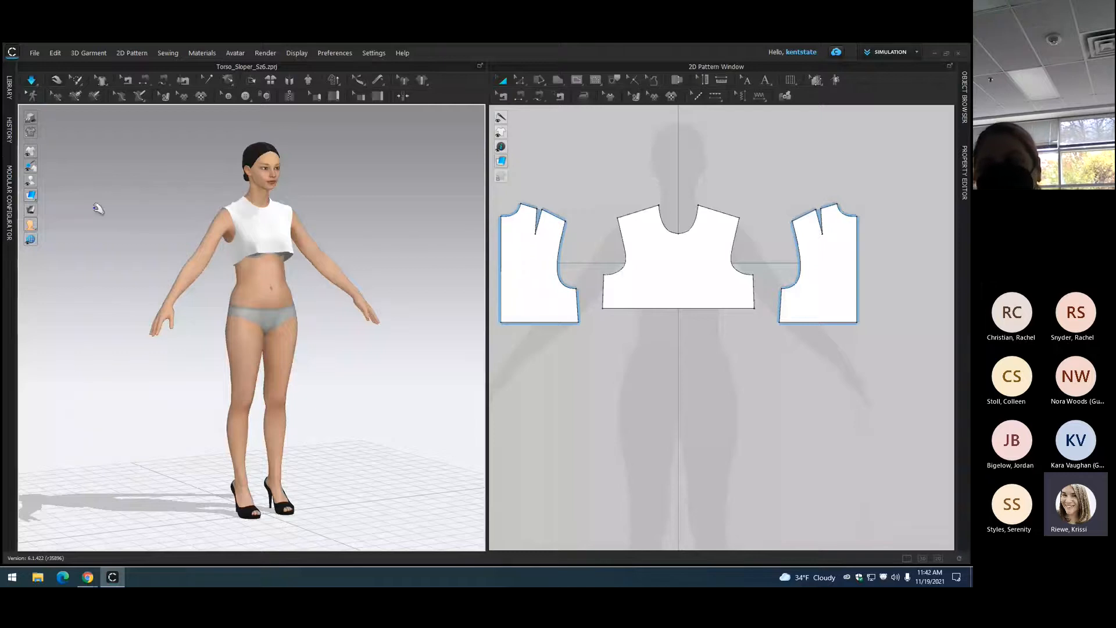
pyautogui.moveTo(187, 257); pyautogui.dragTo(156, 257, button='right')
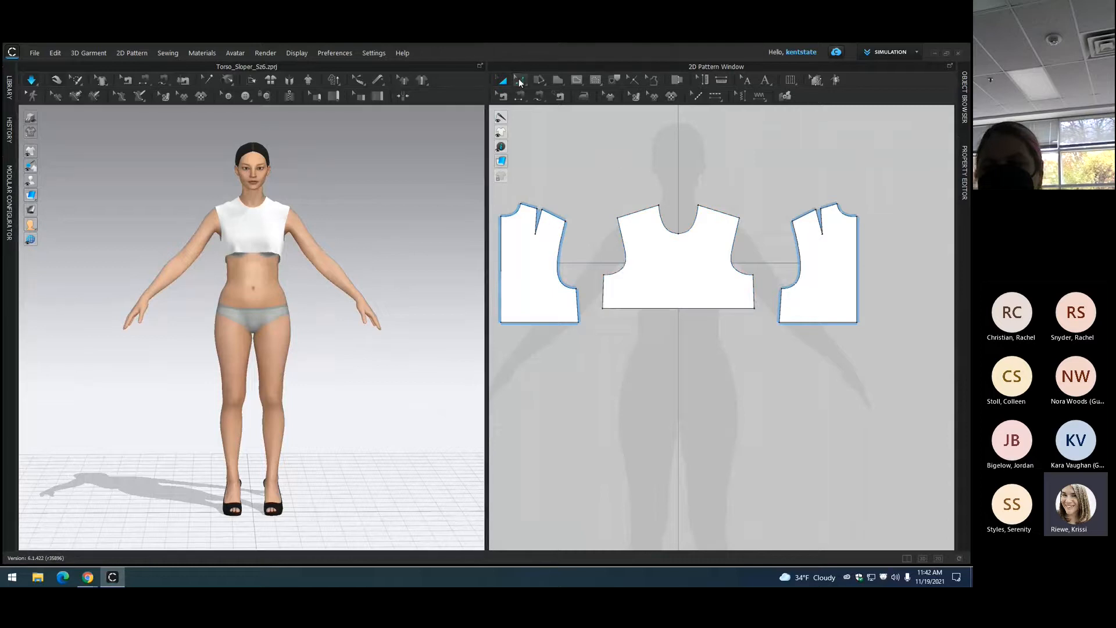
# Step: Measure the hem edges of the back and front pieces
pyautogui.click(519, 81)
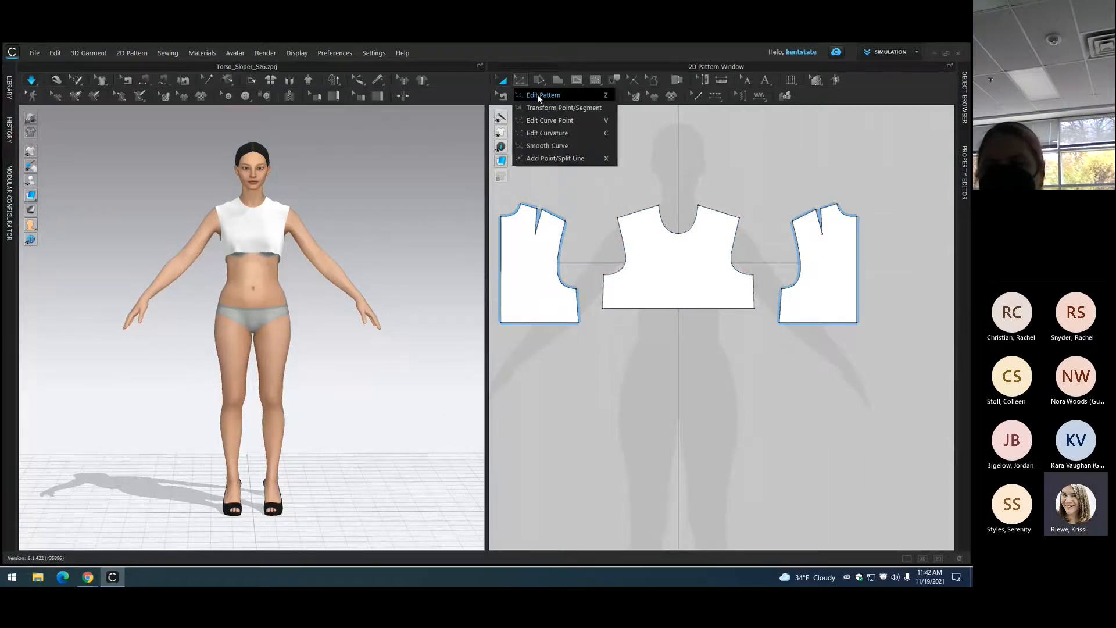
pyautogui.click(538, 97)
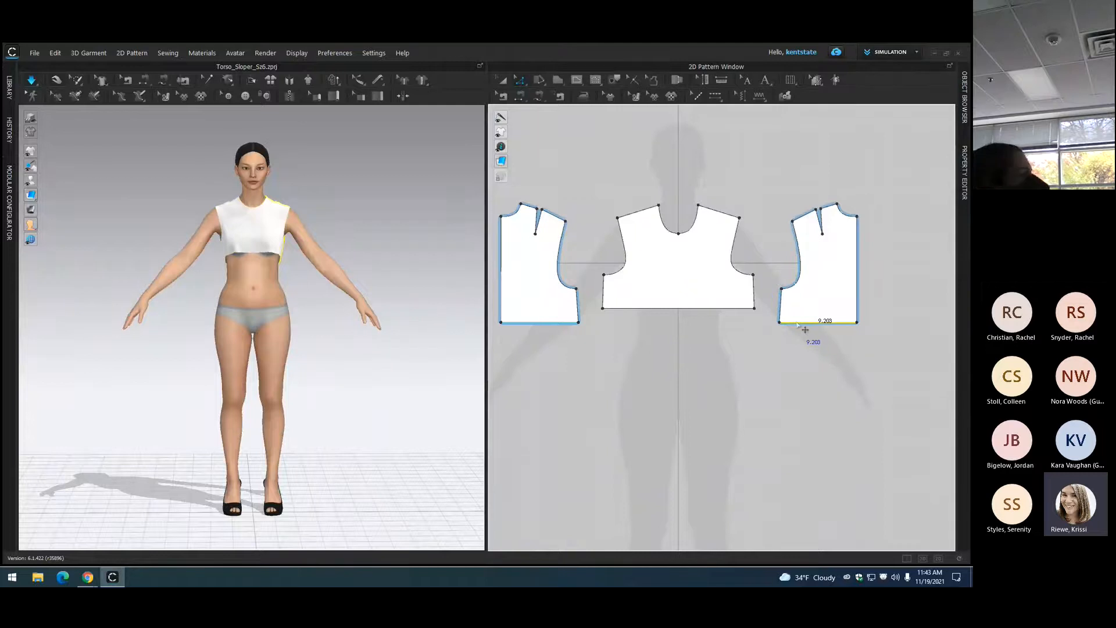
pyautogui.click(575, 345)
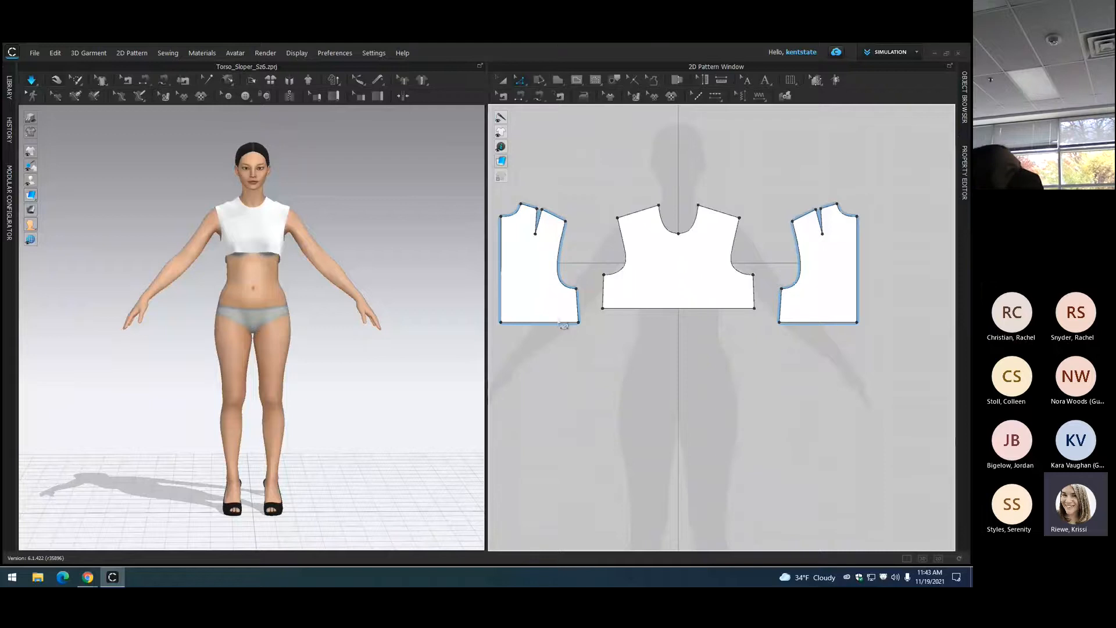
pyautogui.click(556, 322)
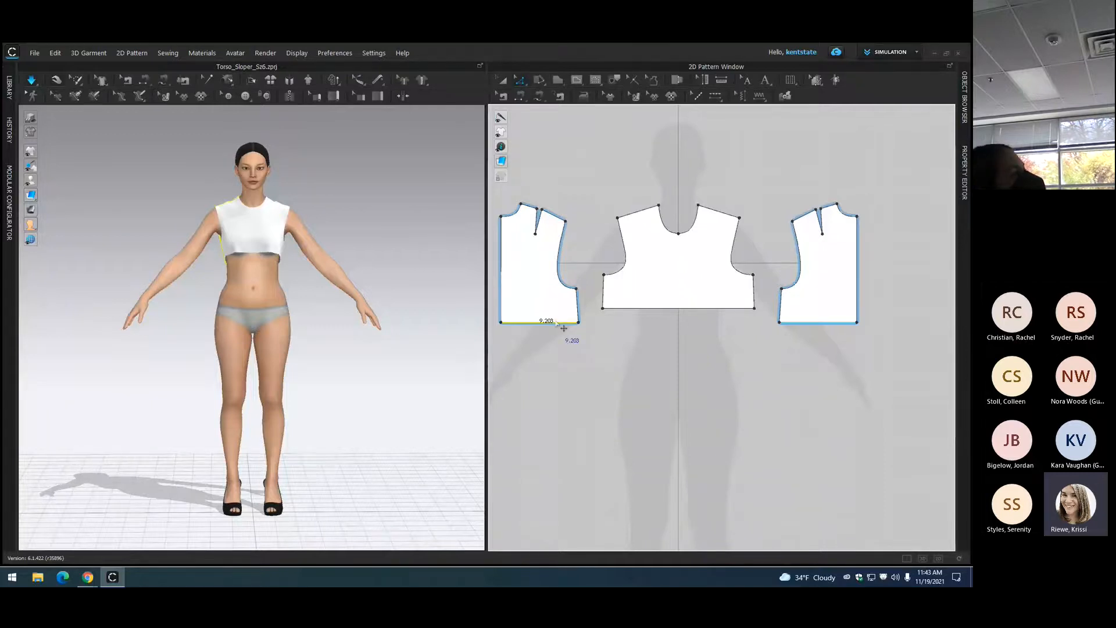
pyautogui.click(670, 311)
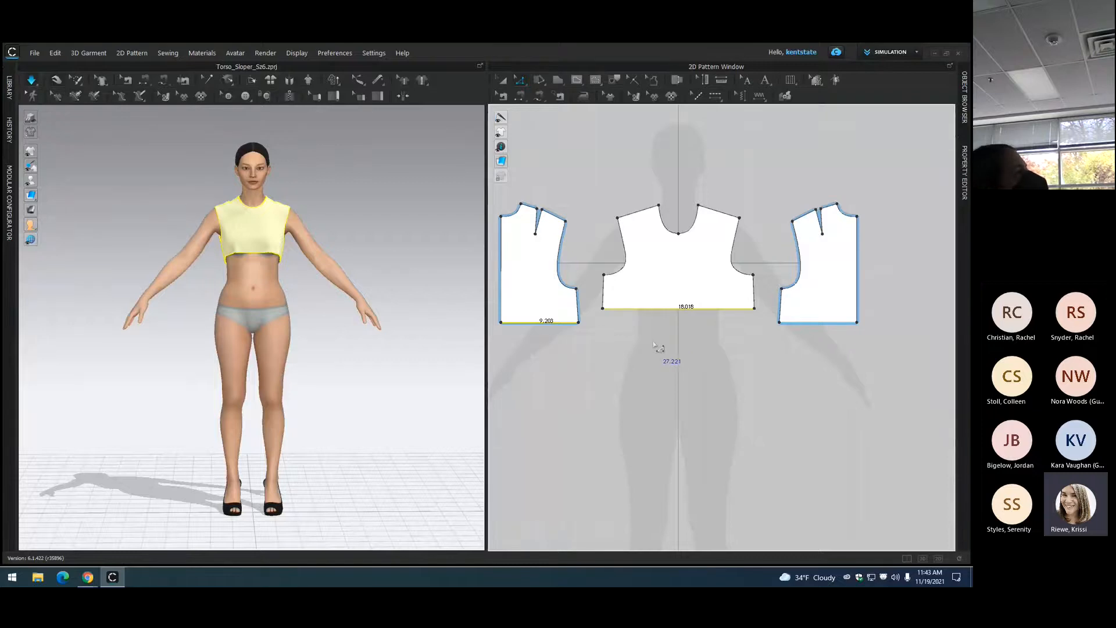
pyautogui.press('Escape')
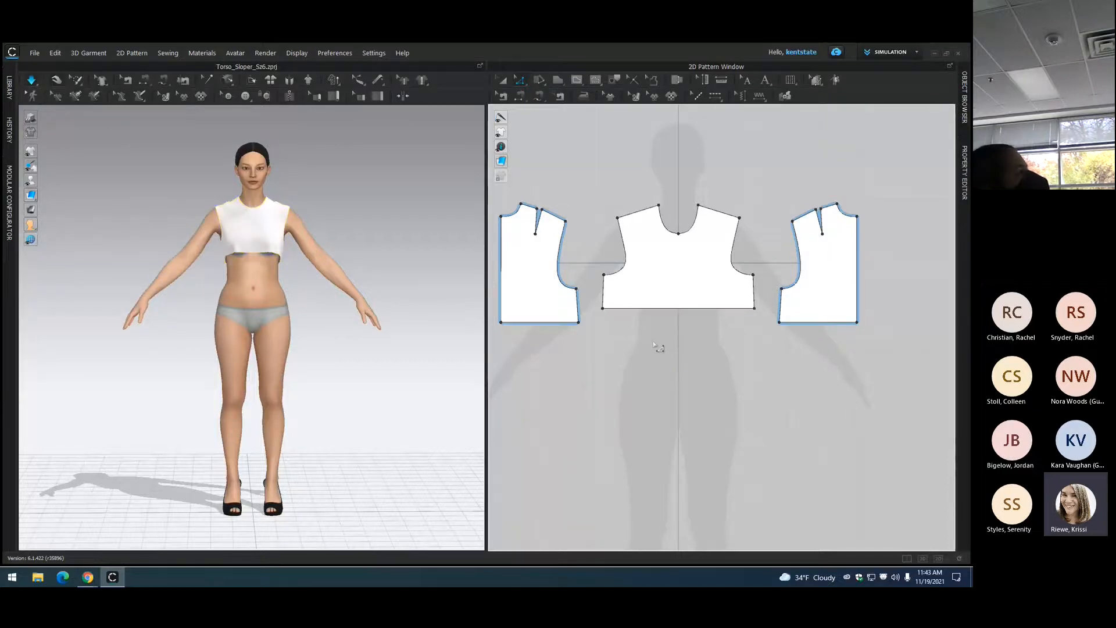
pyautogui.click(814, 322)
# Step: Remove the linked editing between the two mirrored back pieces
pyautogui.click(503, 79)
pyautogui.click(539, 270)
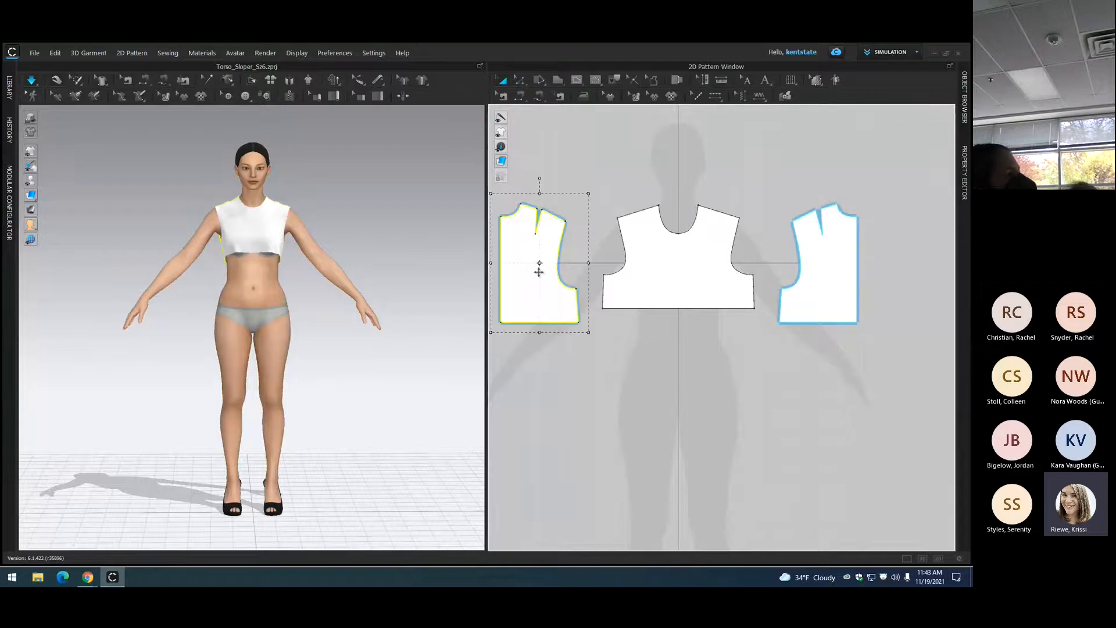
pyautogui.rightClick(539, 271)
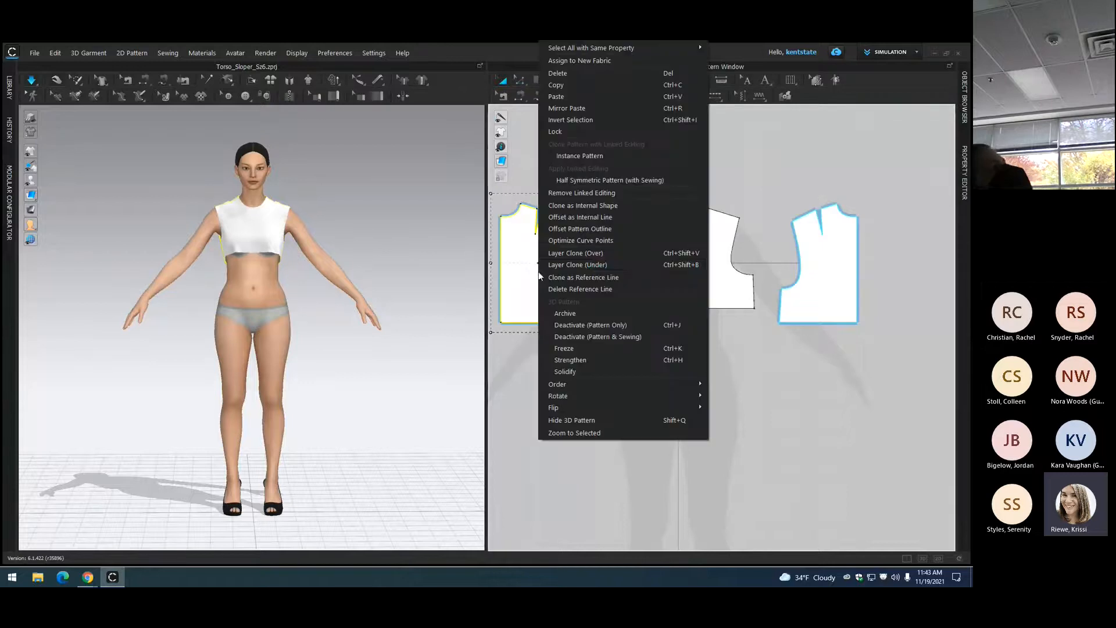
pyautogui.click(577, 193)
pyautogui.click(631, 164)
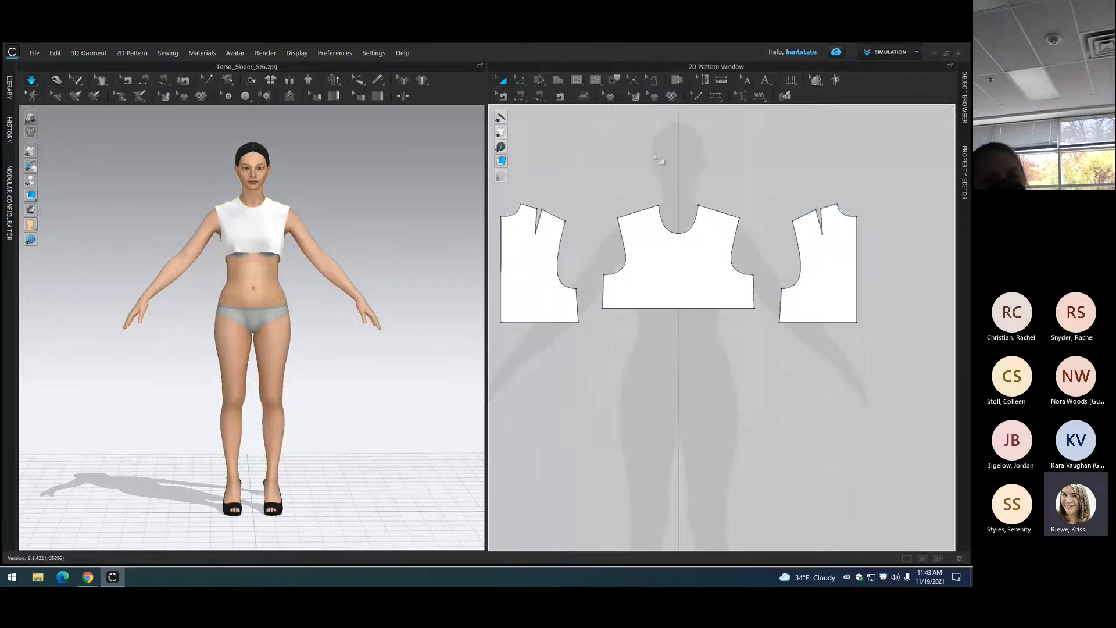
# Step: Measure the combined hem length of the front piece and both back pieces
pyautogui.click(519, 80)
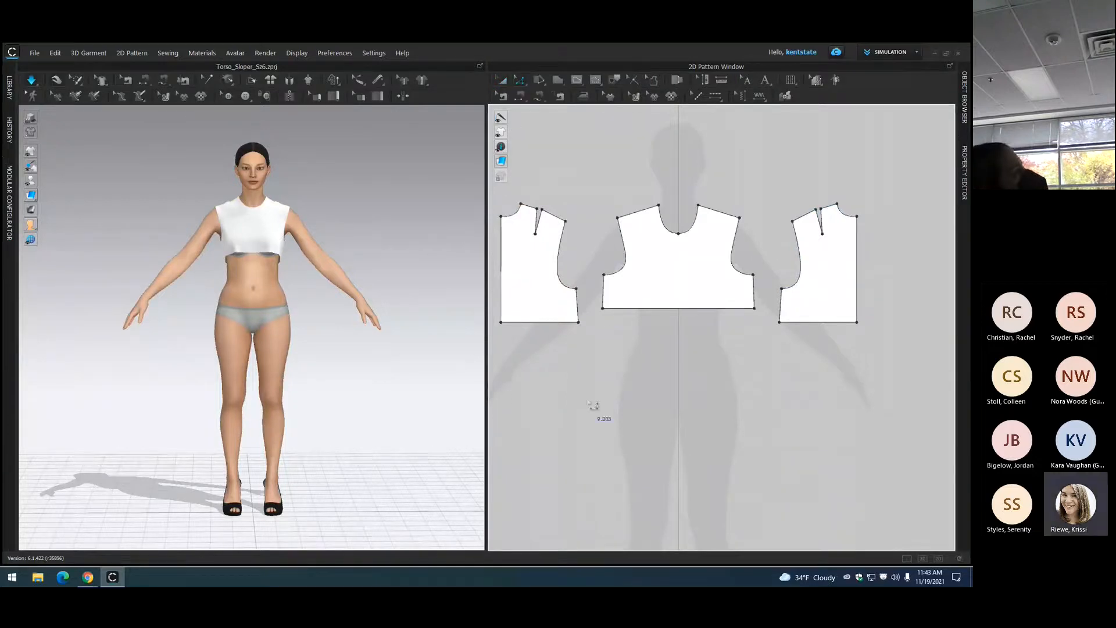
pyautogui.click(547, 323)
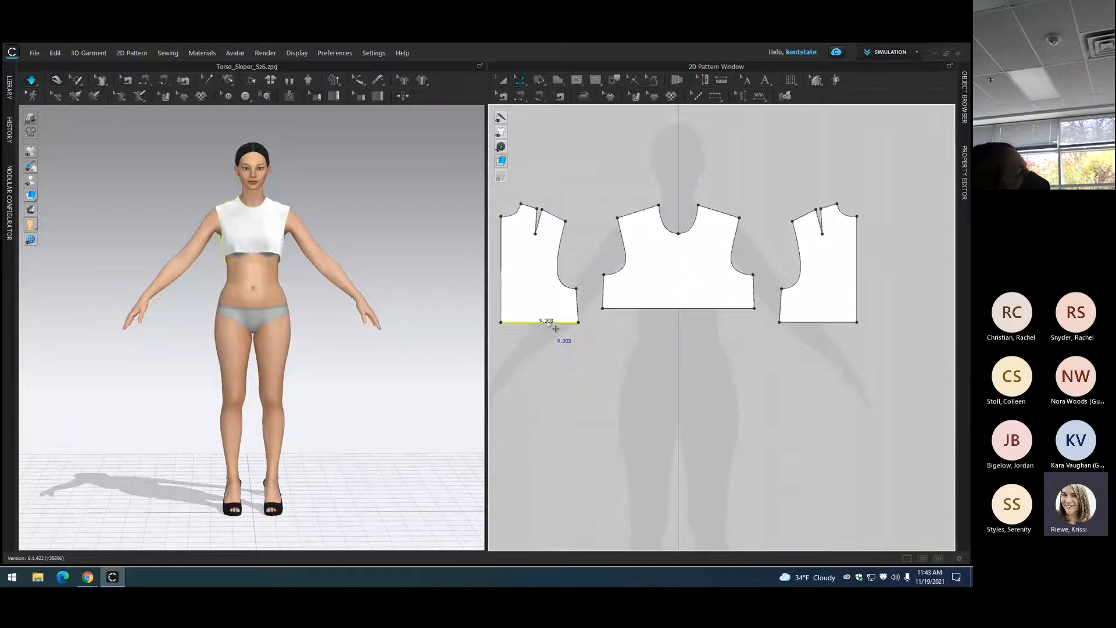
pyautogui.keyDown('shift'); pyautogui.click(691, 309); pyautogui.keyUp('shift')
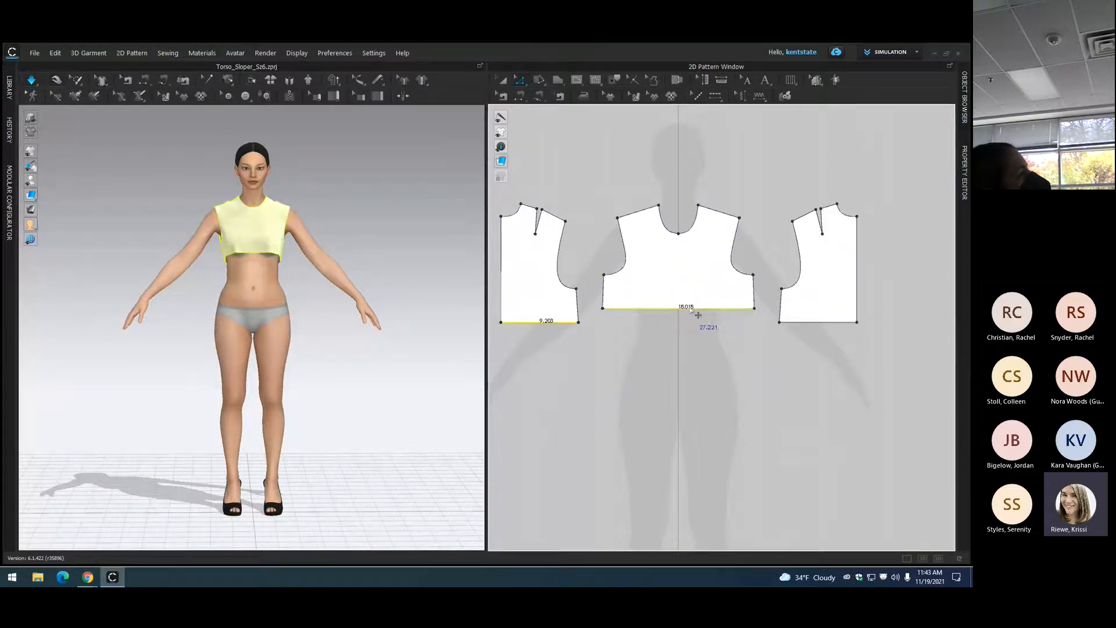
pyautogui.keyDown('shift'); pyautogui.click(819, 323); pyautogui.keyUp('shift')
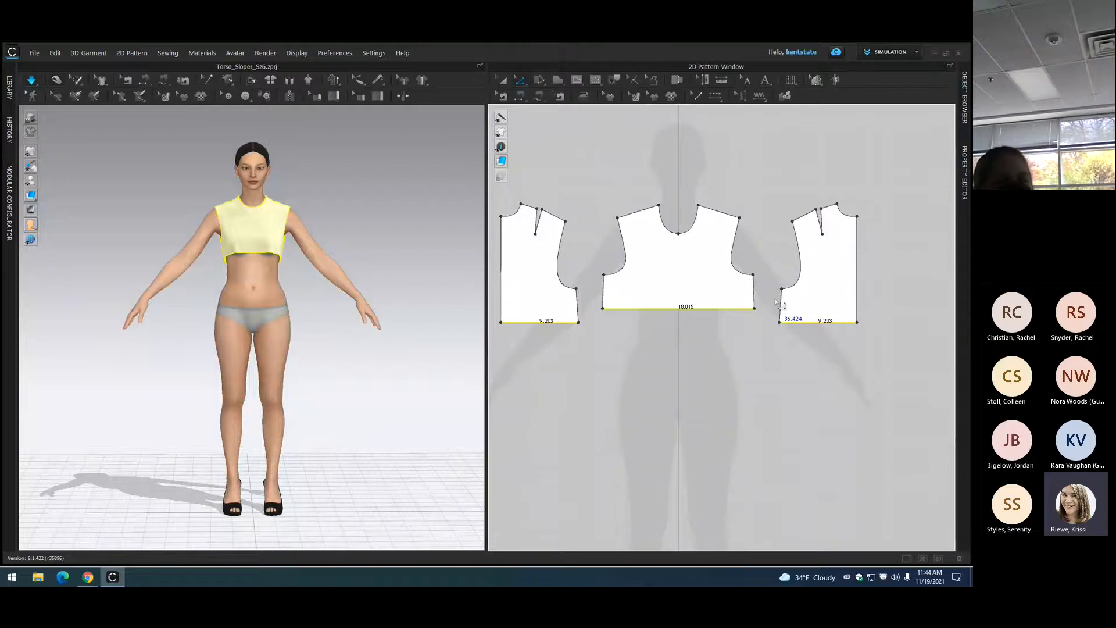
# Step: Create a rectangular pattern piece 36.424 in wide and 4 in high below the cropped bodice pieces
pyautogui.click(560, 81)
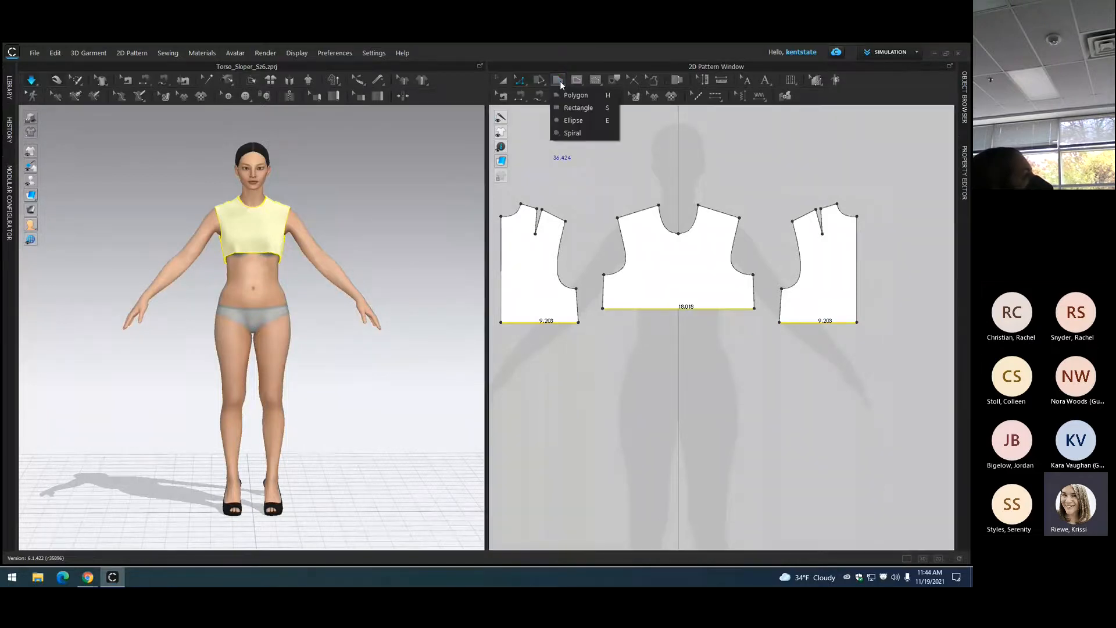
pyautogui.click(578, 107)
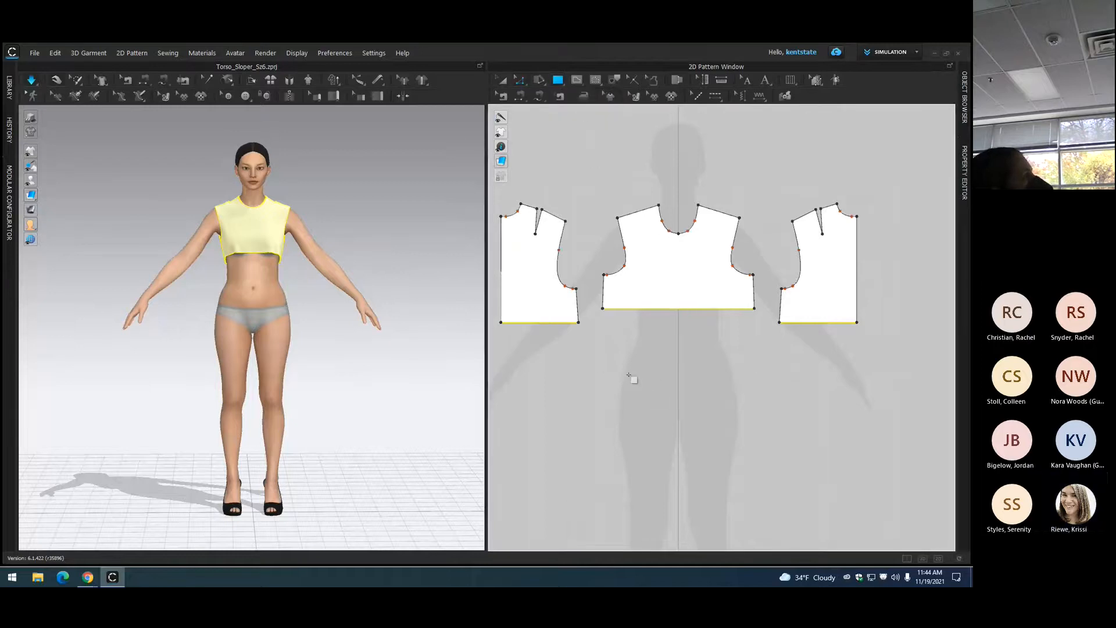
pyautogui.click(594, 363)
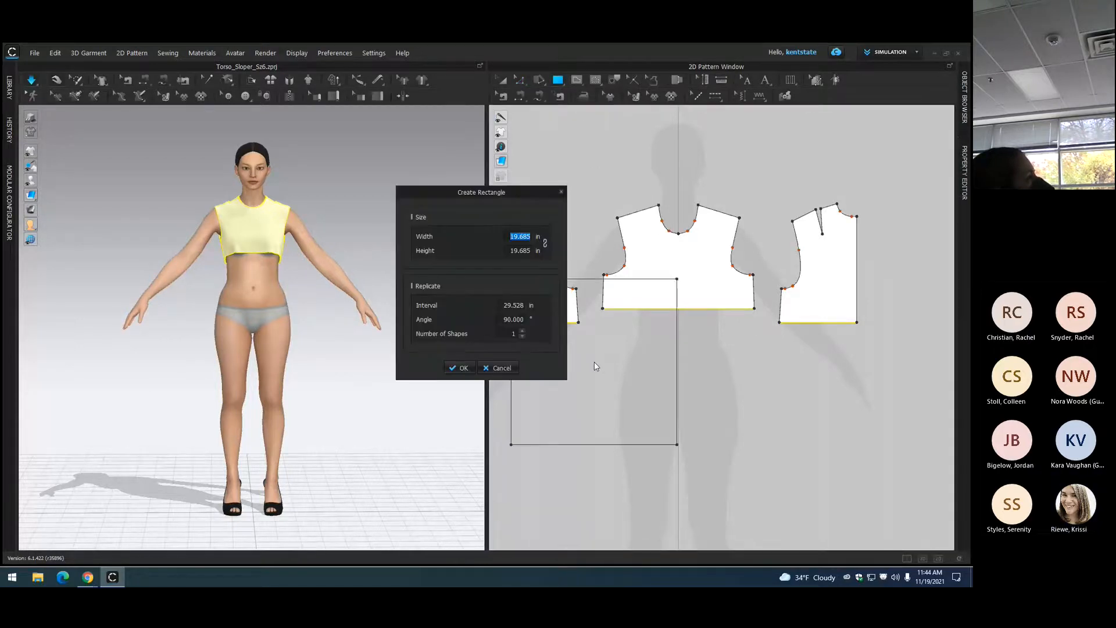
pyautogui.doubleClick(523, 251)
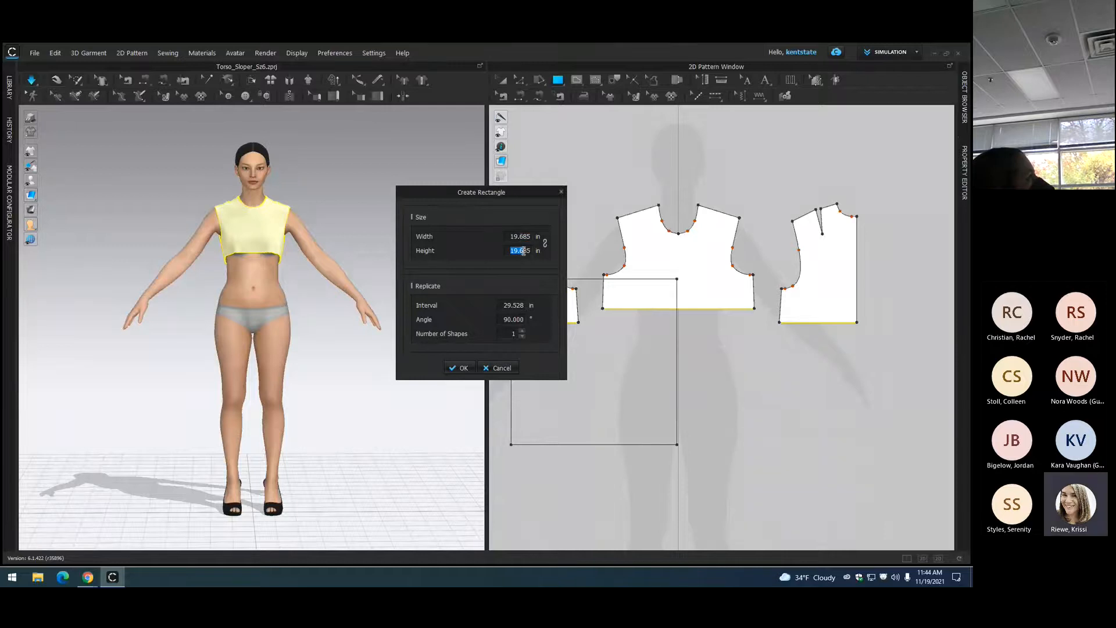
pyautogui.moveTo(533, 251); pyautogui.dragTo(511, 252)
pyautogui.write('4')
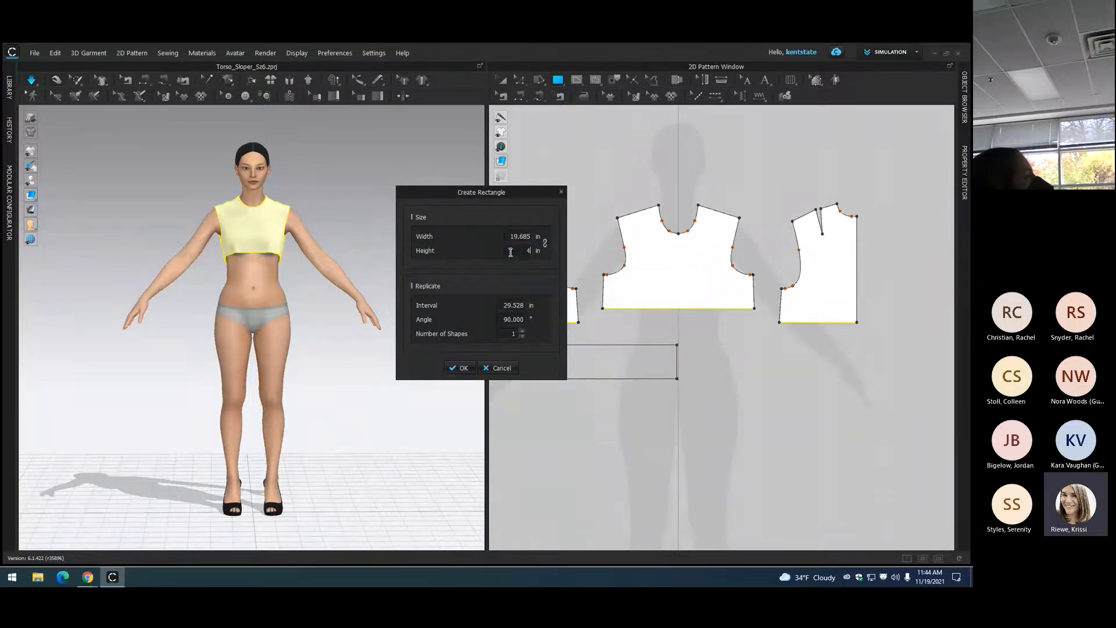
pyautogui.click(524, 236)
pyautogui.write('36')
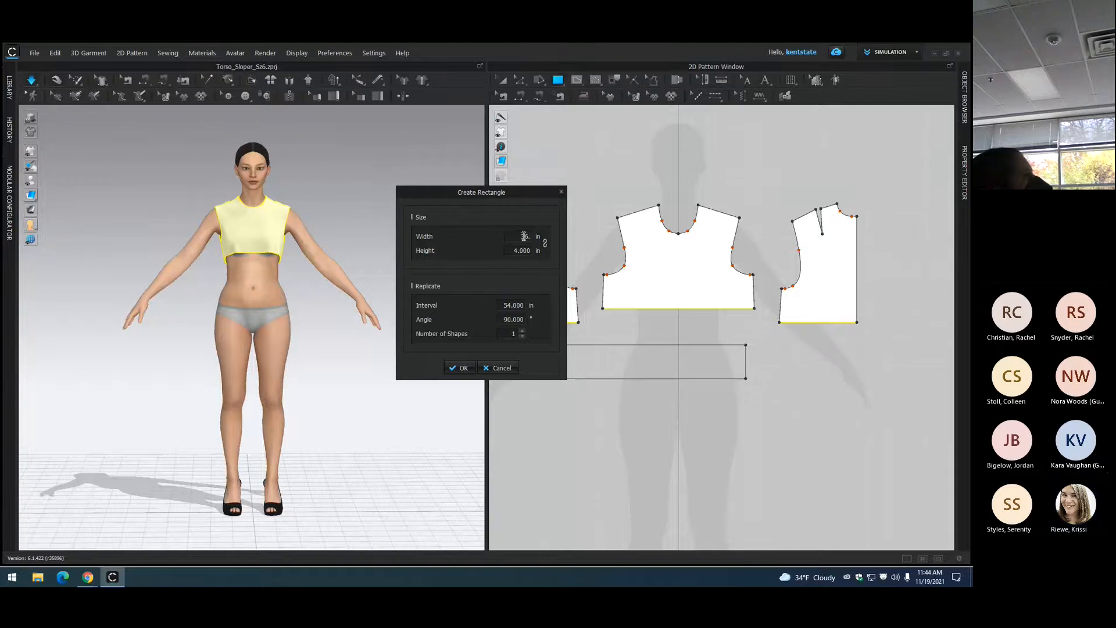
pyautogui.write('.424')
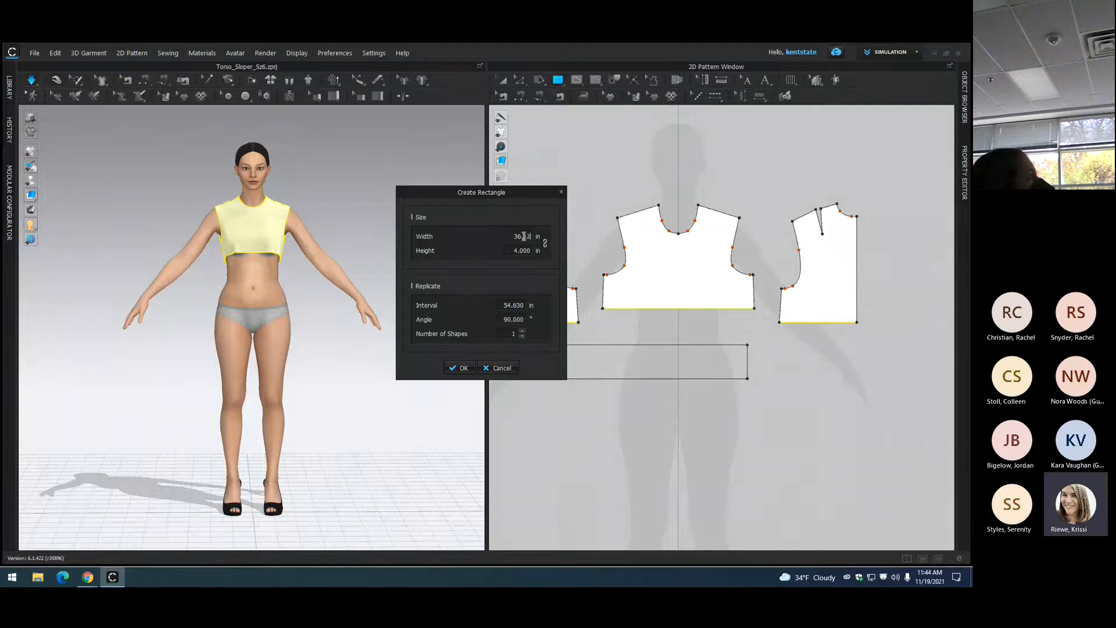
pyautogui.click(462, 368)
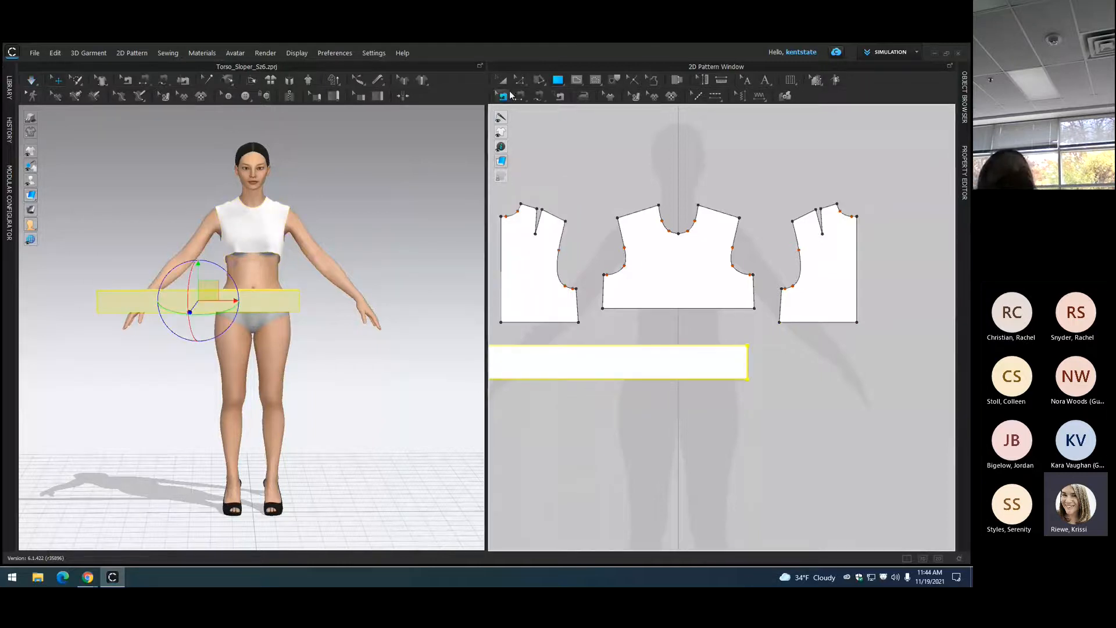
# Step: Move the long 4 in high panel sideways so it sits roughly centred beneath the three bodice pieces
pyautogui.click(504, 80)
pyautogui.moveTo(570, 366); pyautogui.dragTo(663, 364)
pyautogui.click(656, 451)
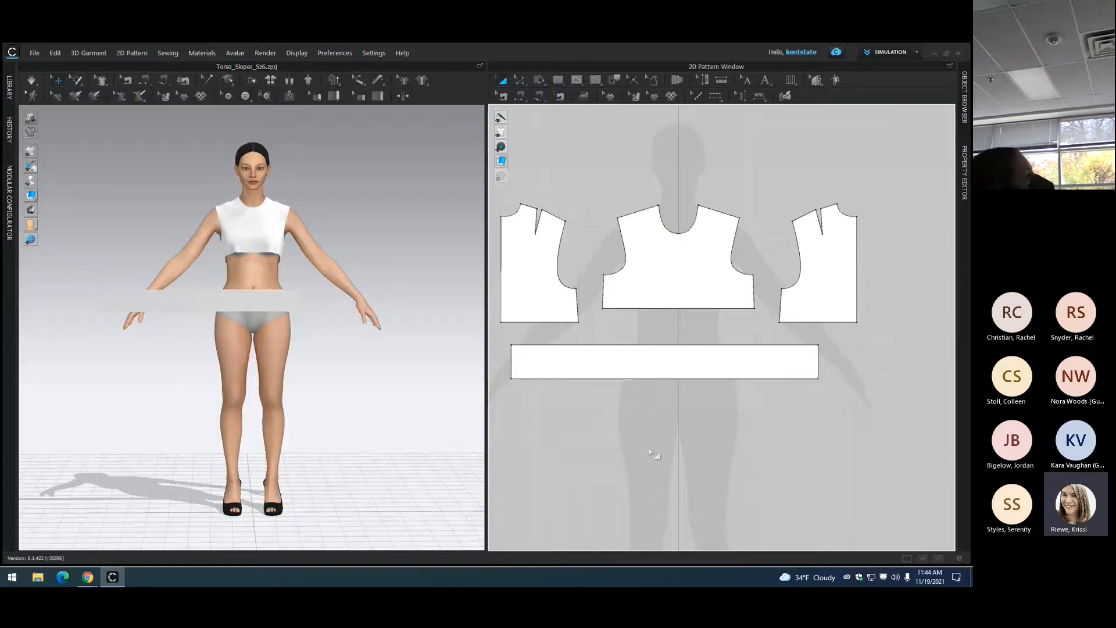
# Step: Check one back piece's hem length and create a matching rectangle 9.203 in wide and 38 in high
pyautogui.click(528, 80)
pyautogui.click(543, 322)
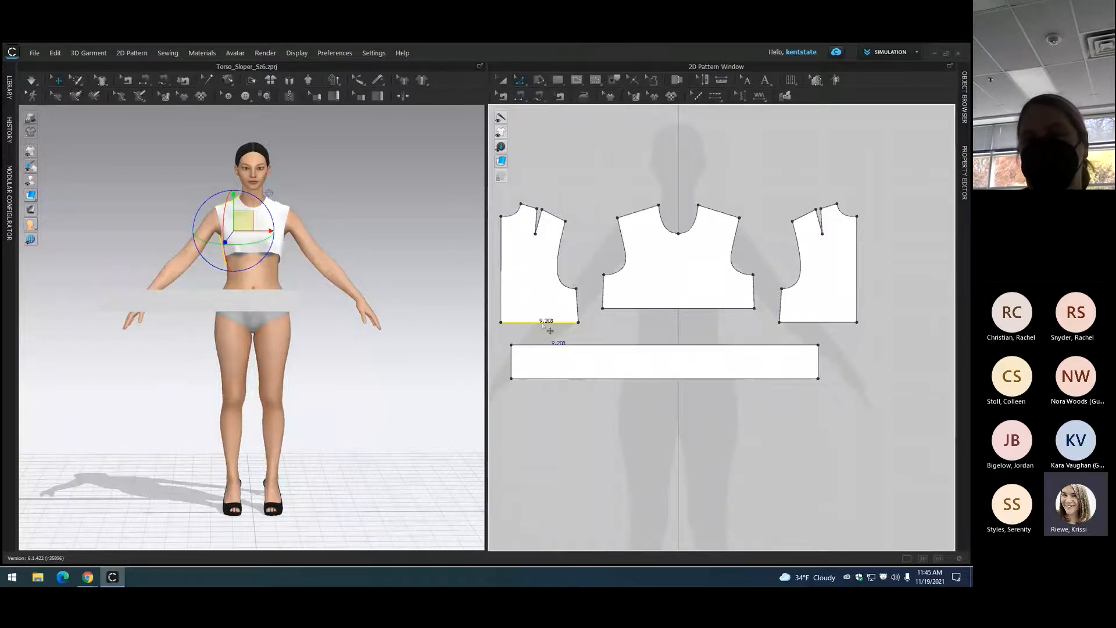
pyautogui.click(559, 82)
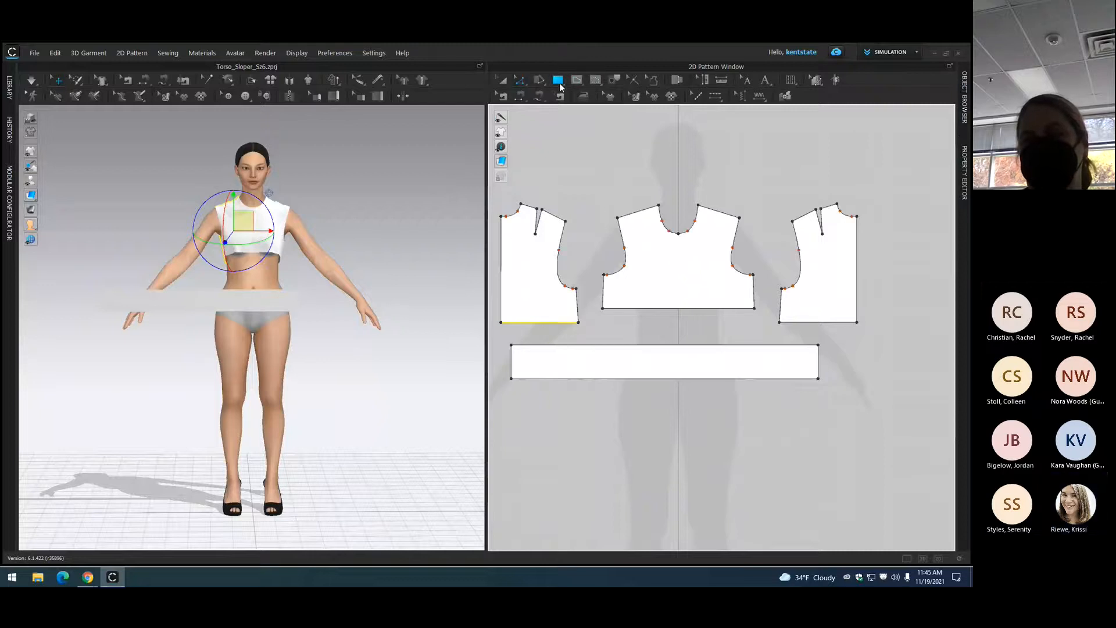
pyautogui.click(527, 420)
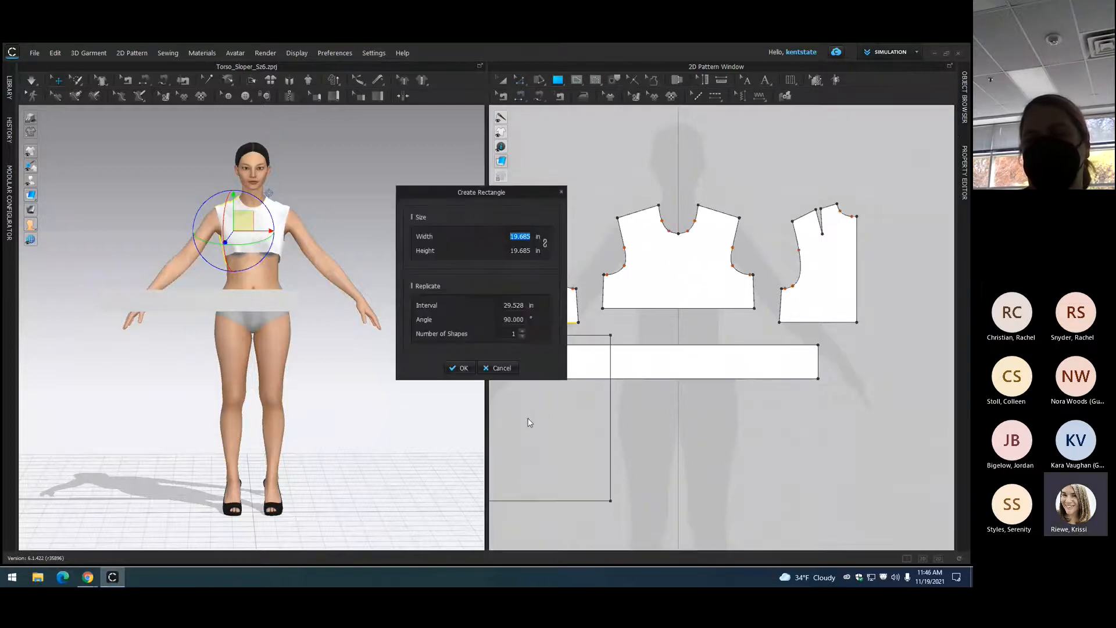
pyautogui.write('9.203')
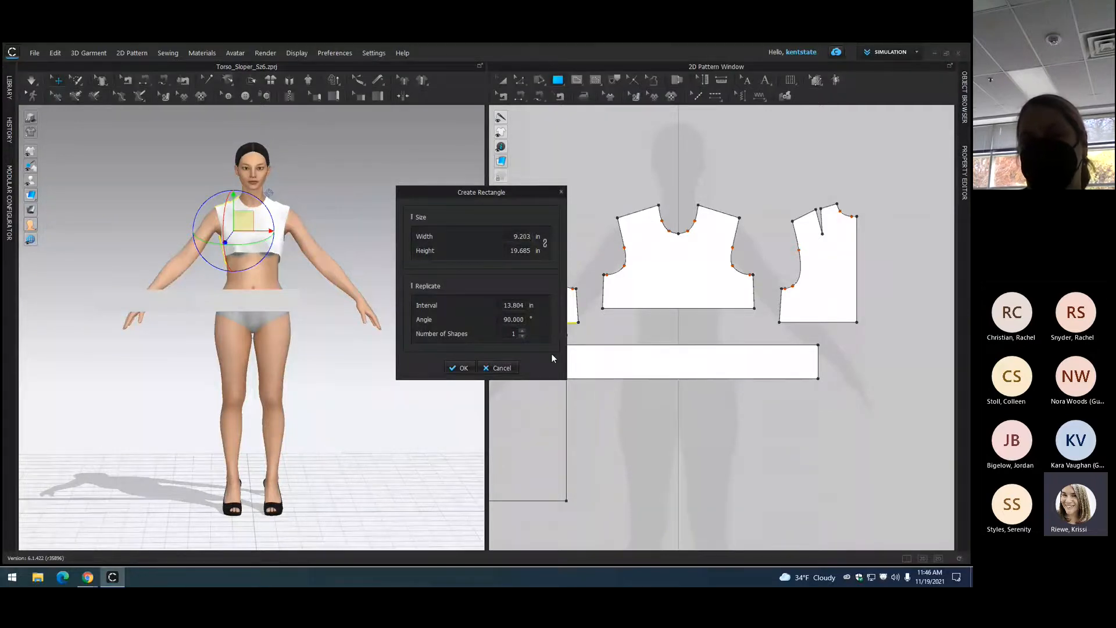
pyautogui.doubleClick(526, 253)
pyautogui.write('38')
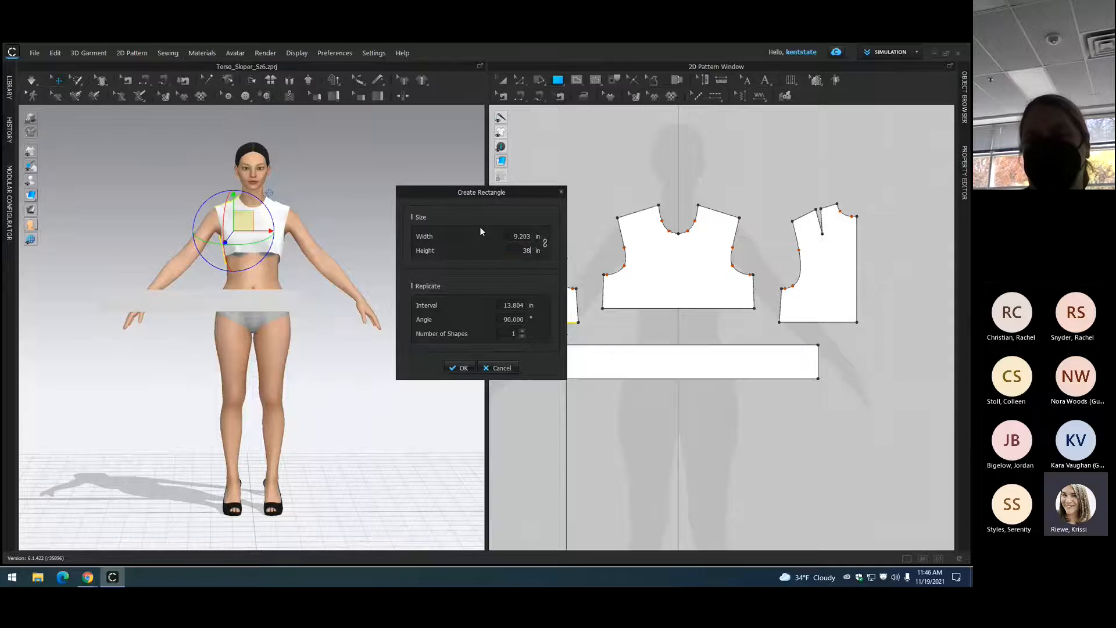
pyautogui.click(461, 369)
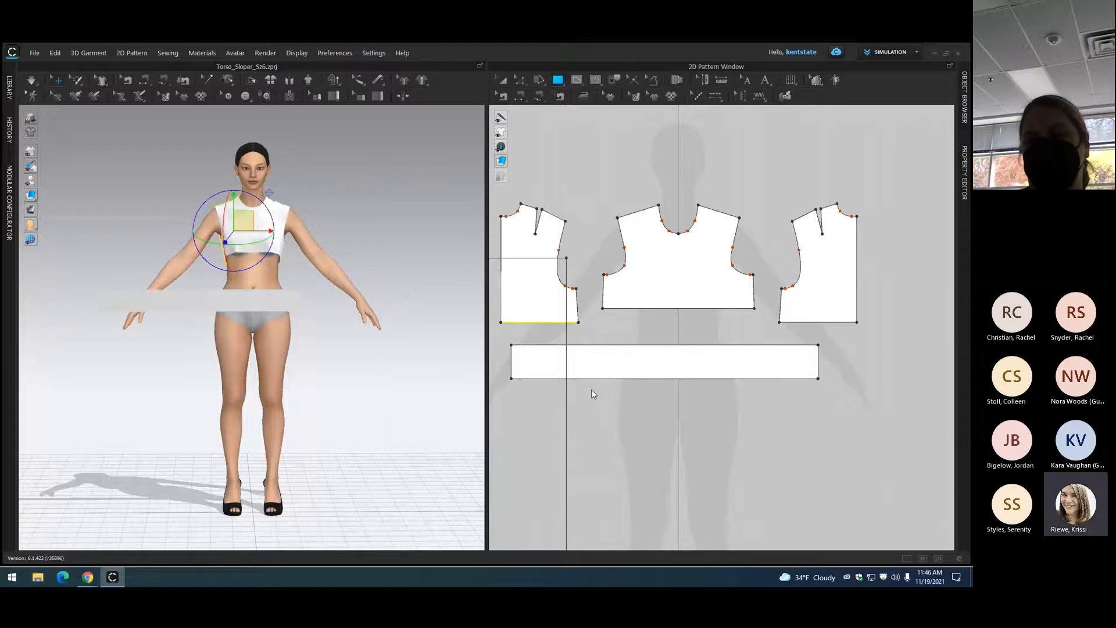
# Step: Move the tall narrow rectangle down so it lies below the long panel, aligned with the back piece above it
pyautogui.scroll(-2, 592, 404)
pyautogui.click(501, 84)
pyautogui.click(519, 85)
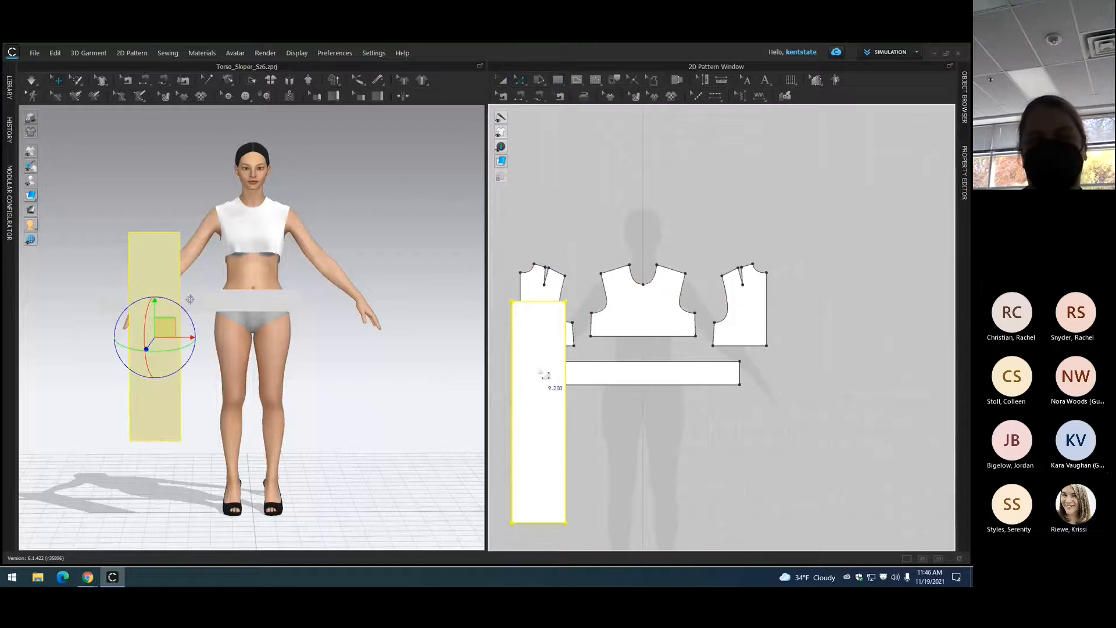
pyautogui.click(502, 83)
pyautogui.moveTo(547, 311); pyautogui.dragTo(552, 429)
pyautogui.click(653, 424)
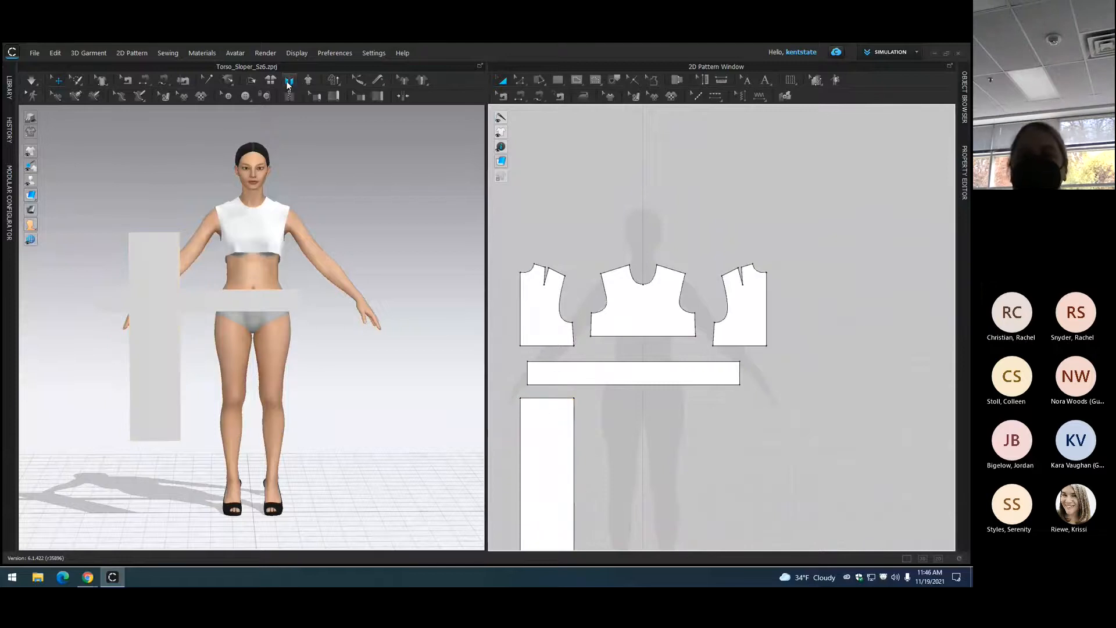
# Step: Measure the hem edge of the front piece
pyautogui.scroll(1, 634, 433)
pyautogui.scroll(-3, 633, 430)
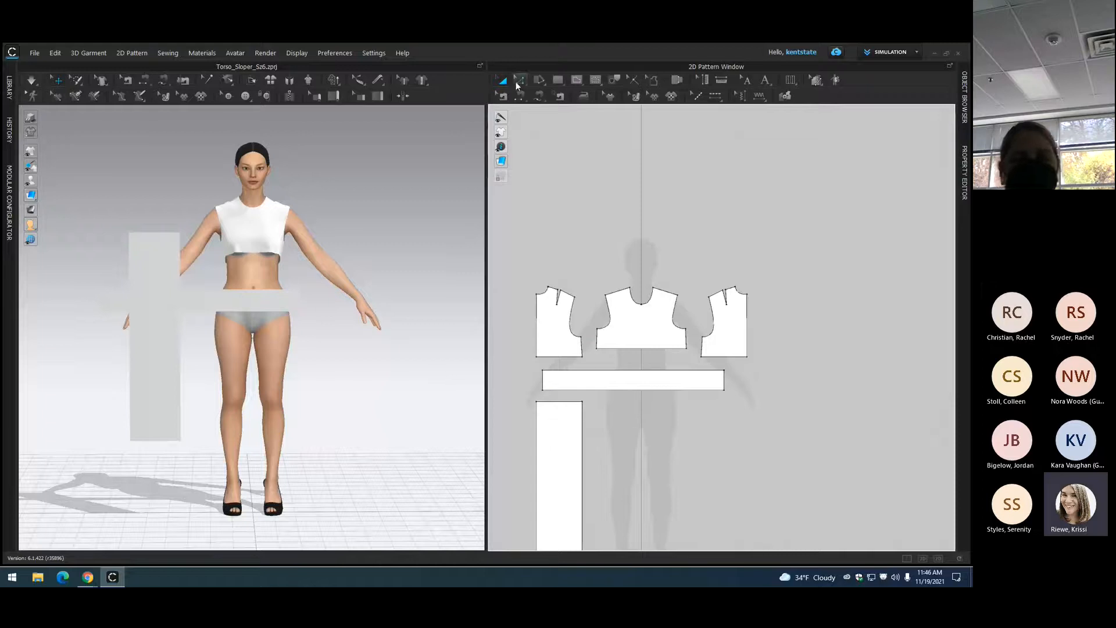
pyautogui.click(519, 82)
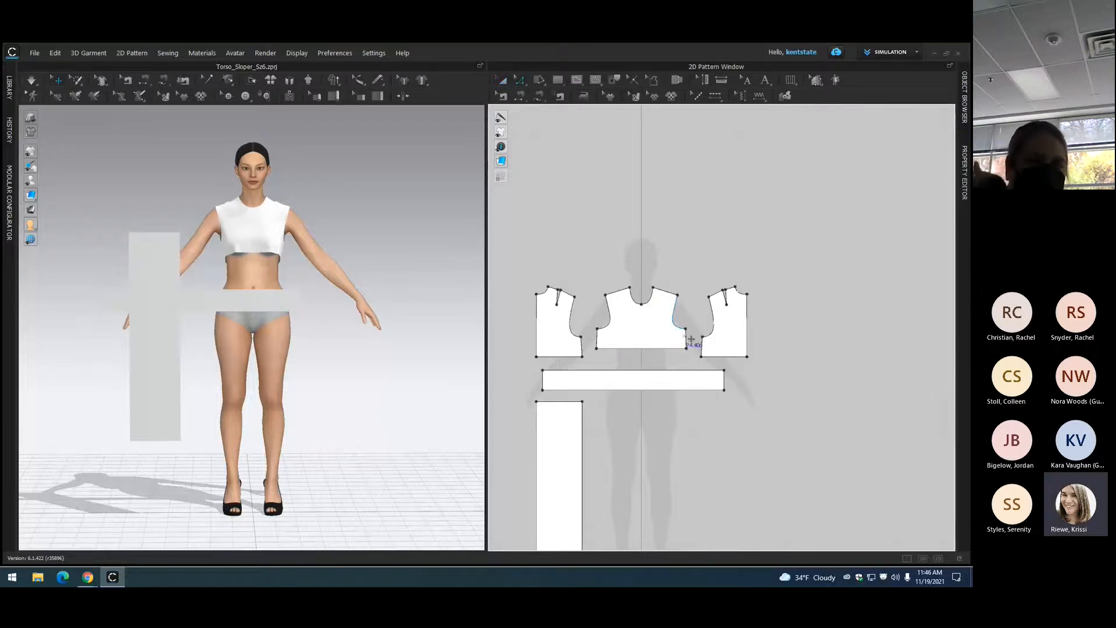
pyautogui.click(648, 349)
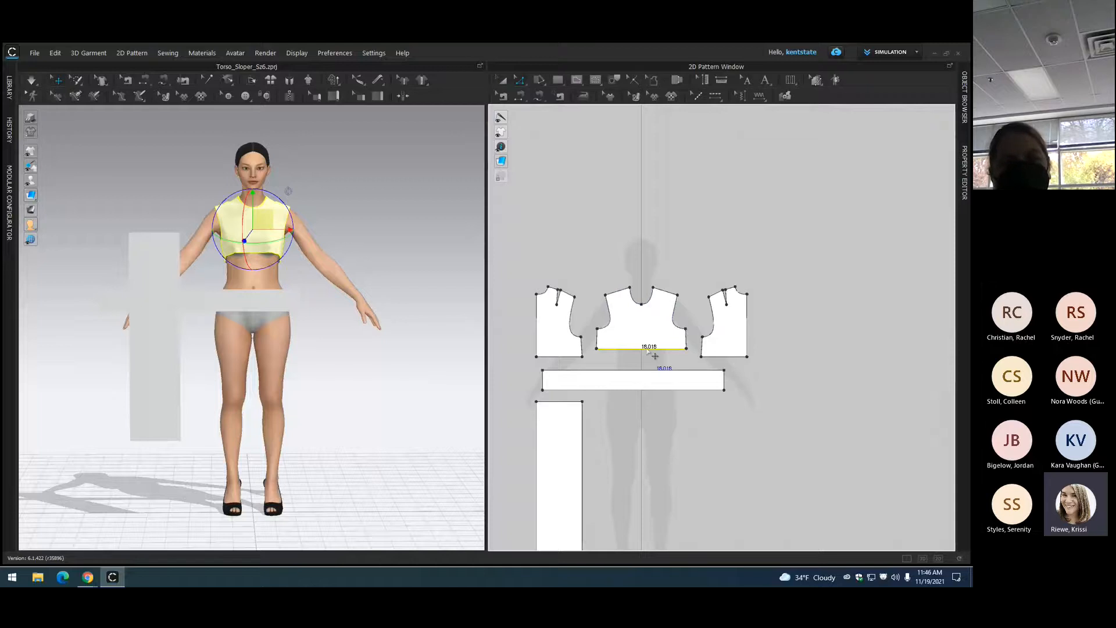
pyautogui.click(557, 84)
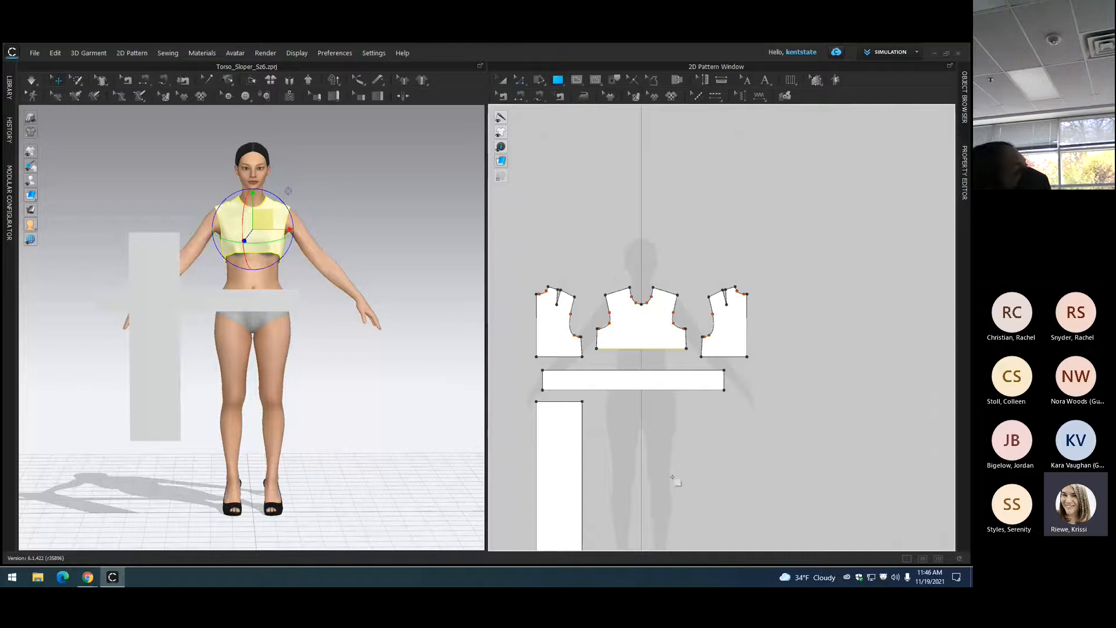
pyautogui.click(628, 440)
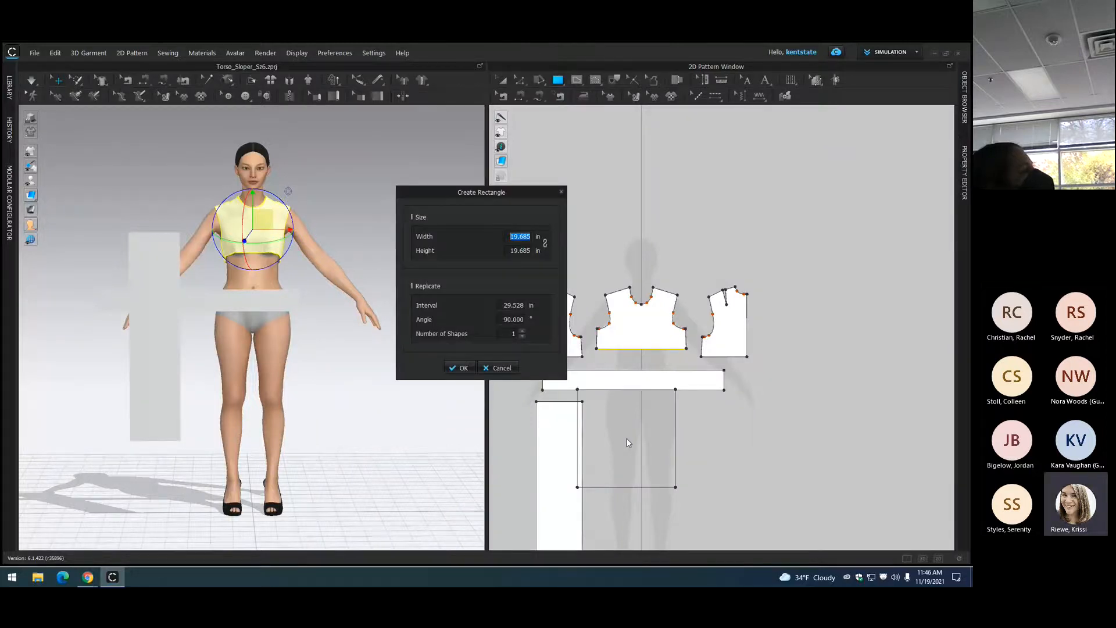
pyautogui.write('18.')
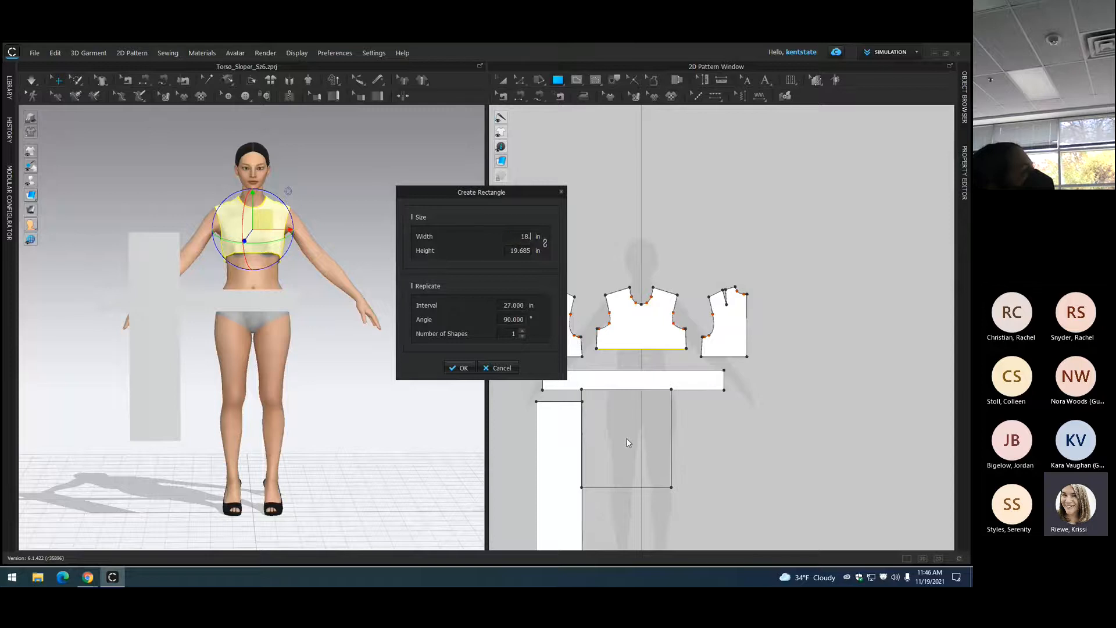
pyautogui.write('0')
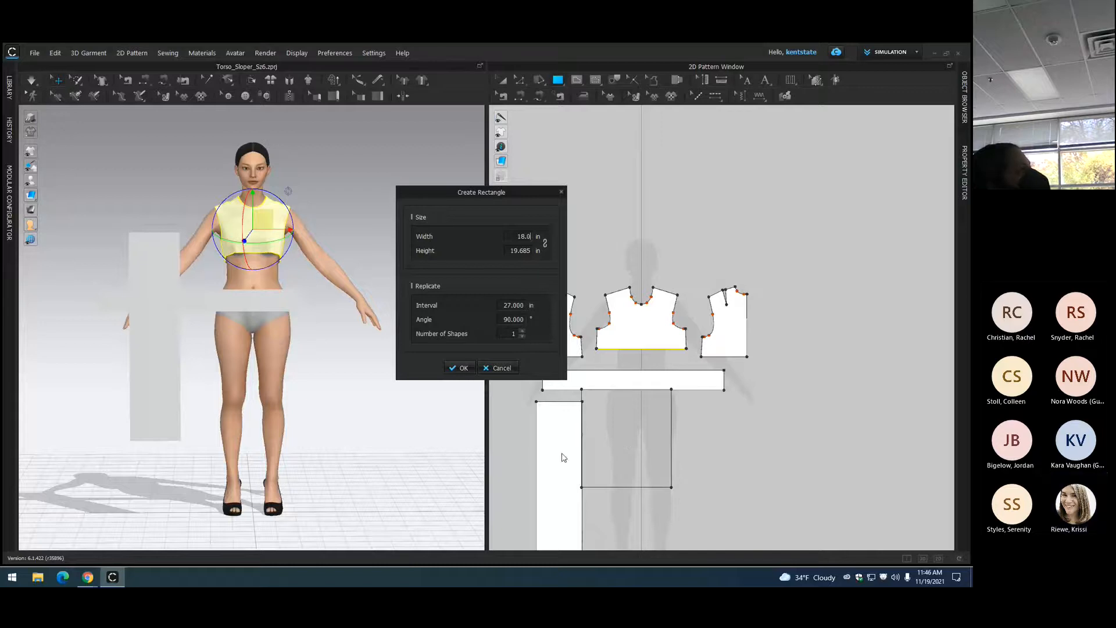
pyautogui.click(460, 367)
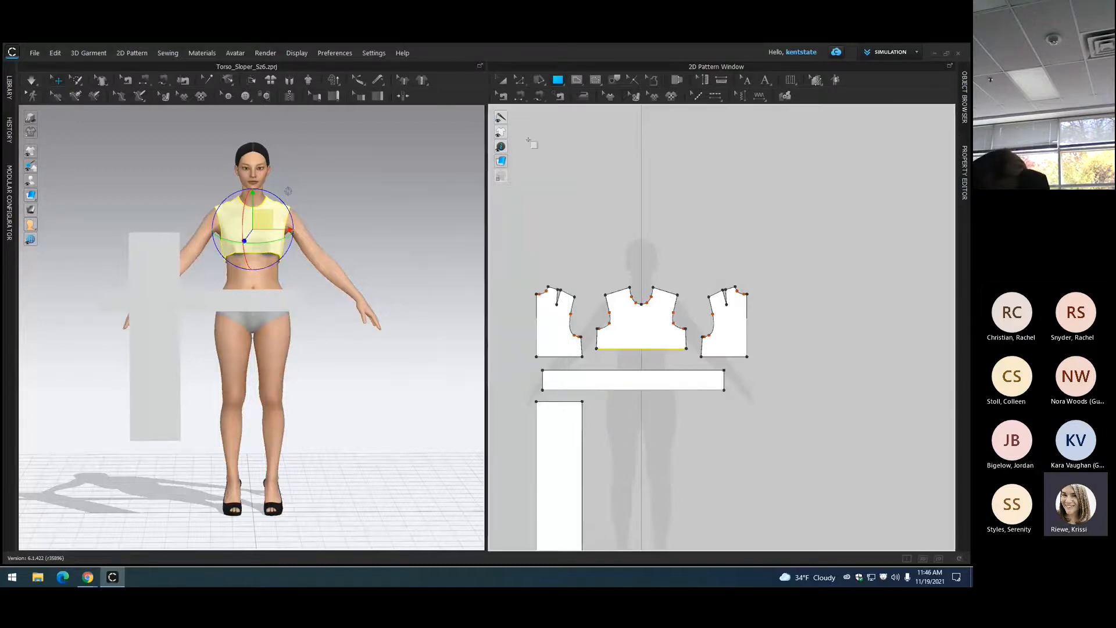
# Step: Recheck the front piece's hem length and create a matching rectangle 18.018 in wide and 38 in high
pyautogui.click(516, 80)
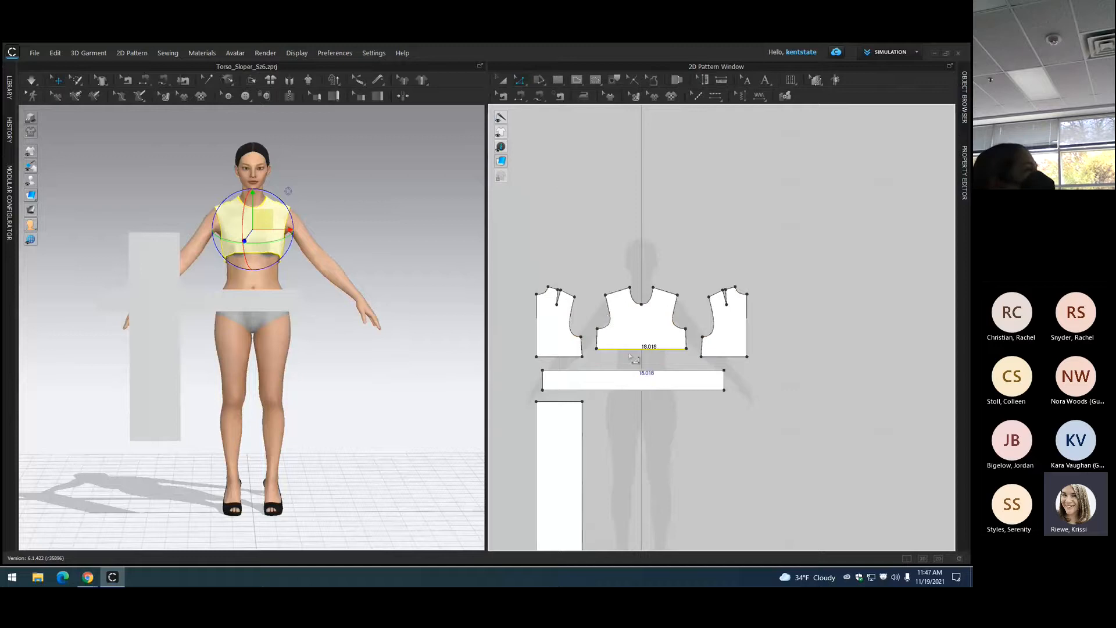
pyautogui.click(557, 80)
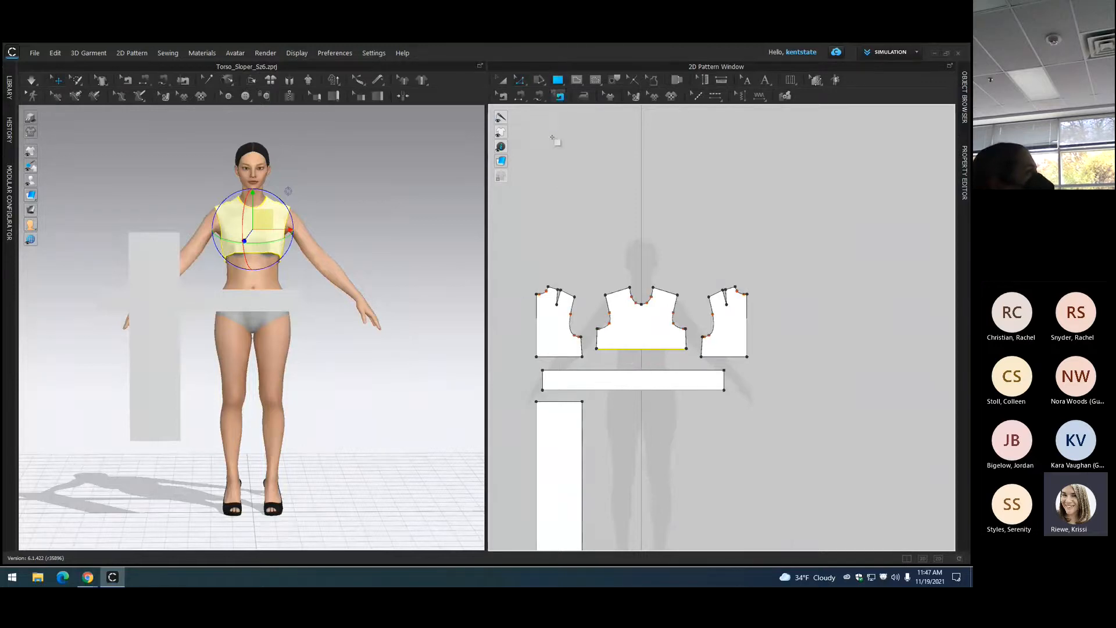
pyautogui.click(636, 420)
pyautogui.write('18.018')
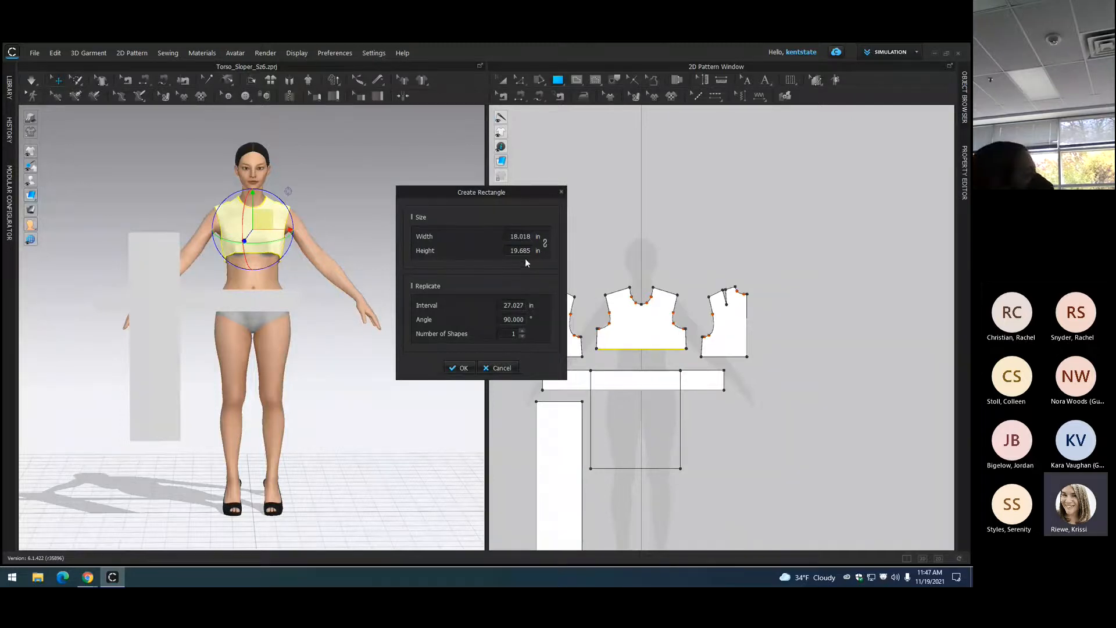
pyautogui.write('38')
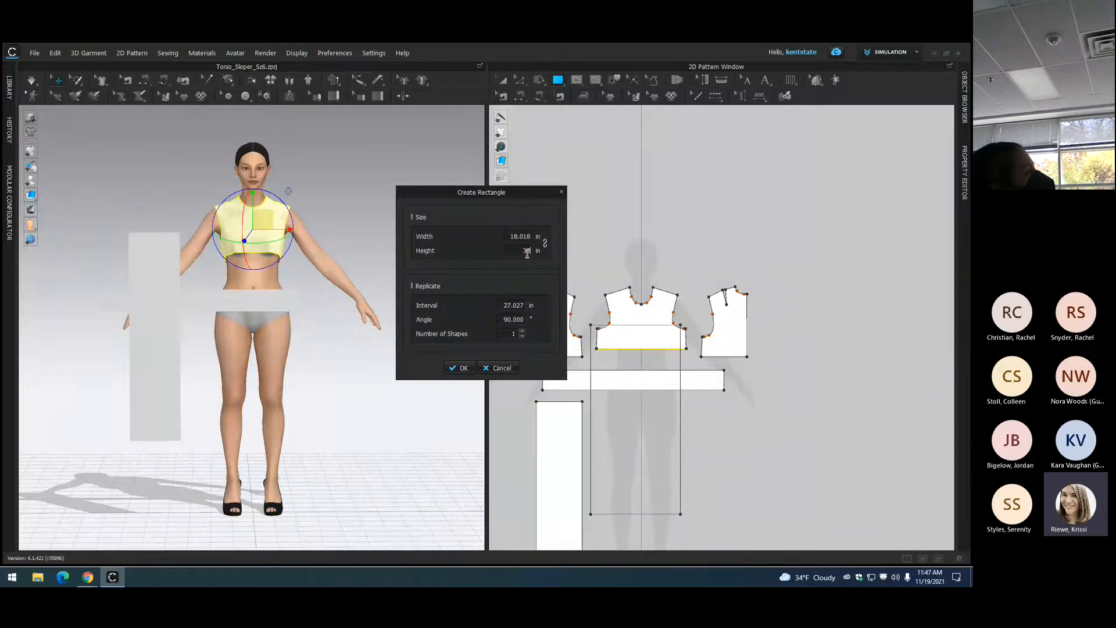
pyautogui.click(460, 368)
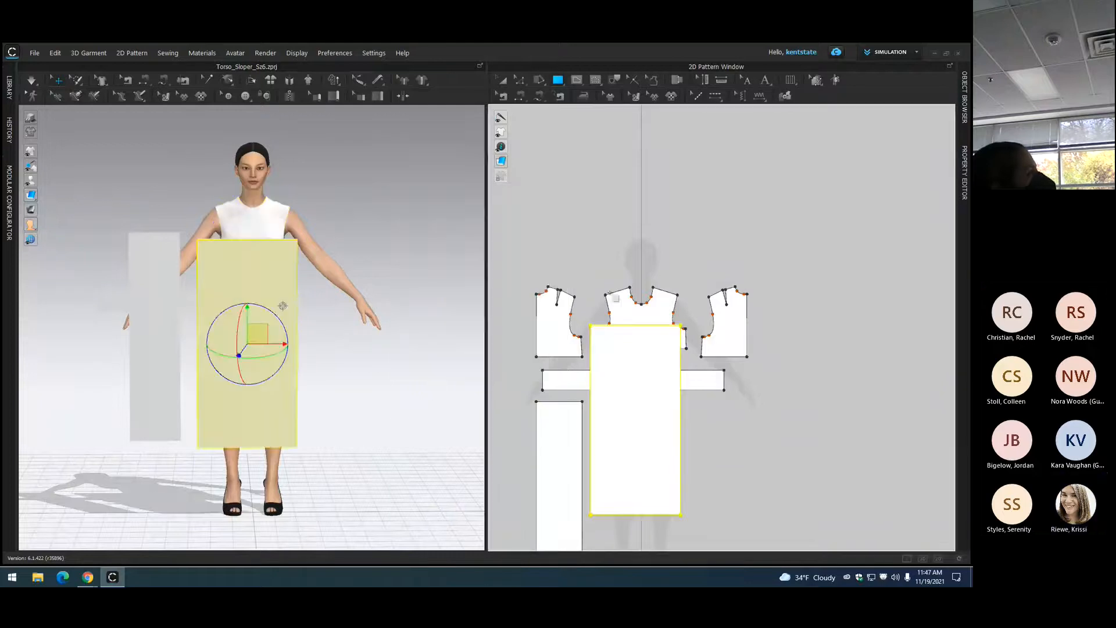
# Step: Move the wide rectangle below the long panel, under the front piece and level with the narrow rectangle
pyautogui.scroll(-4, 608, 274)
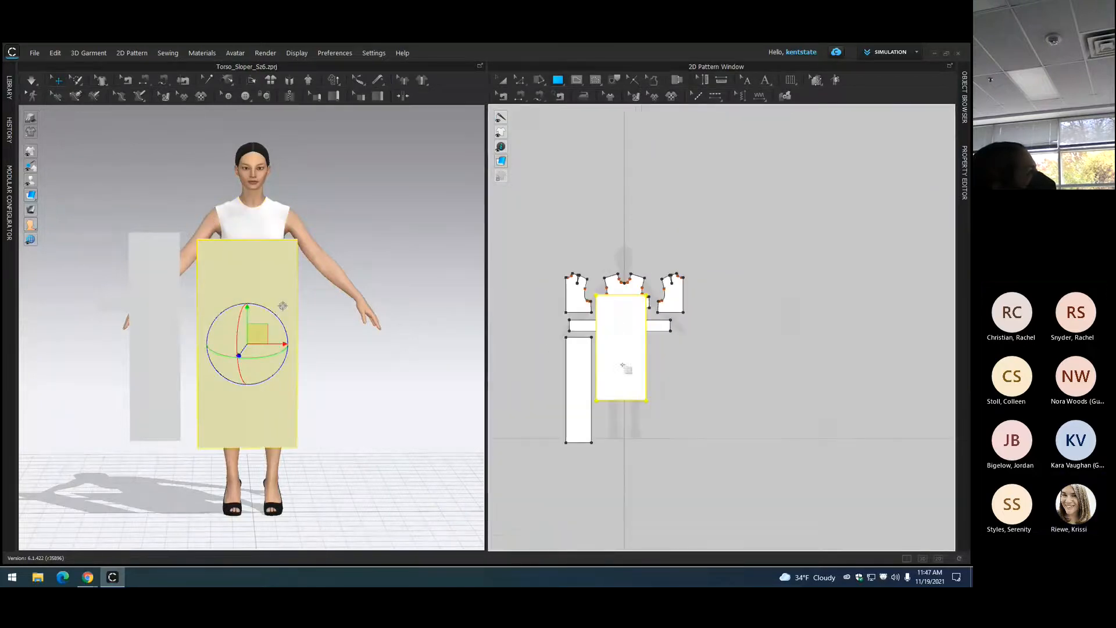
pyautogui.click(504, 81)
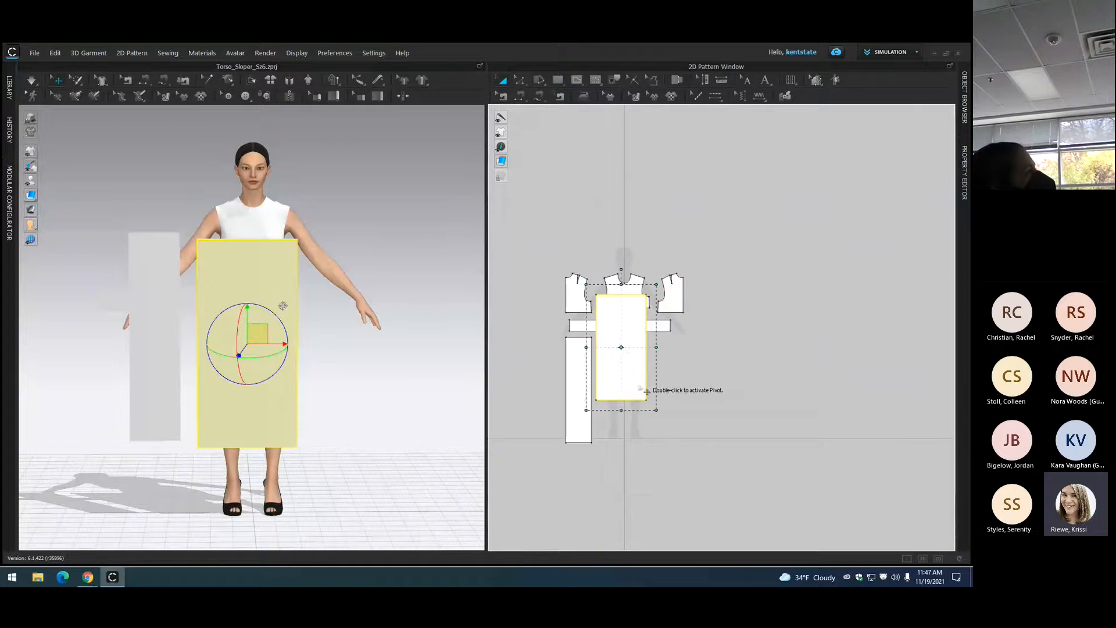
pyautogui.moveTo(621, 349); pyautogui.dragTo(629, 399)
# Step: Clone the narrow rectangle as a symmetric pattern with sewing and place the copy on the other side of the wide rectangle
pyautogui.click(519, 399)
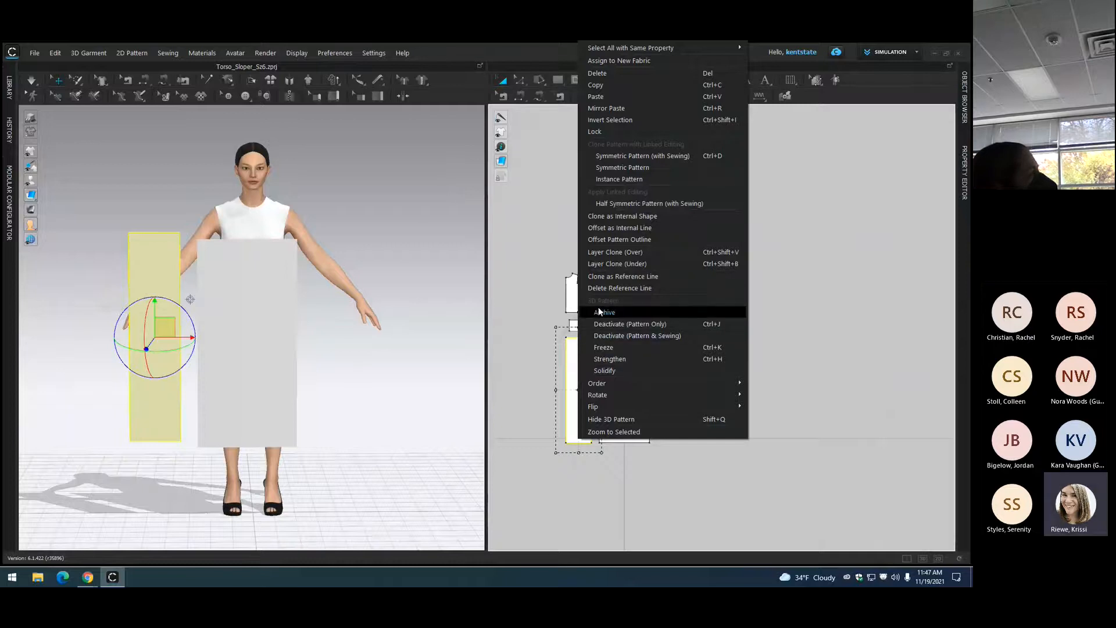
pyautogui.click(640, 155)
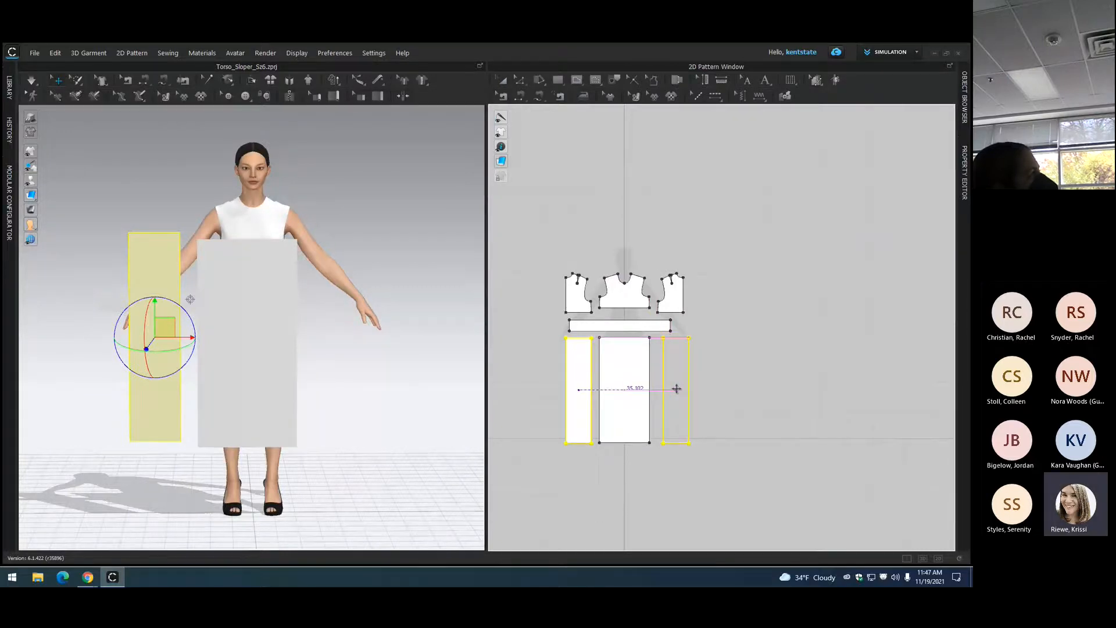
pyautogui.click(676, 388)
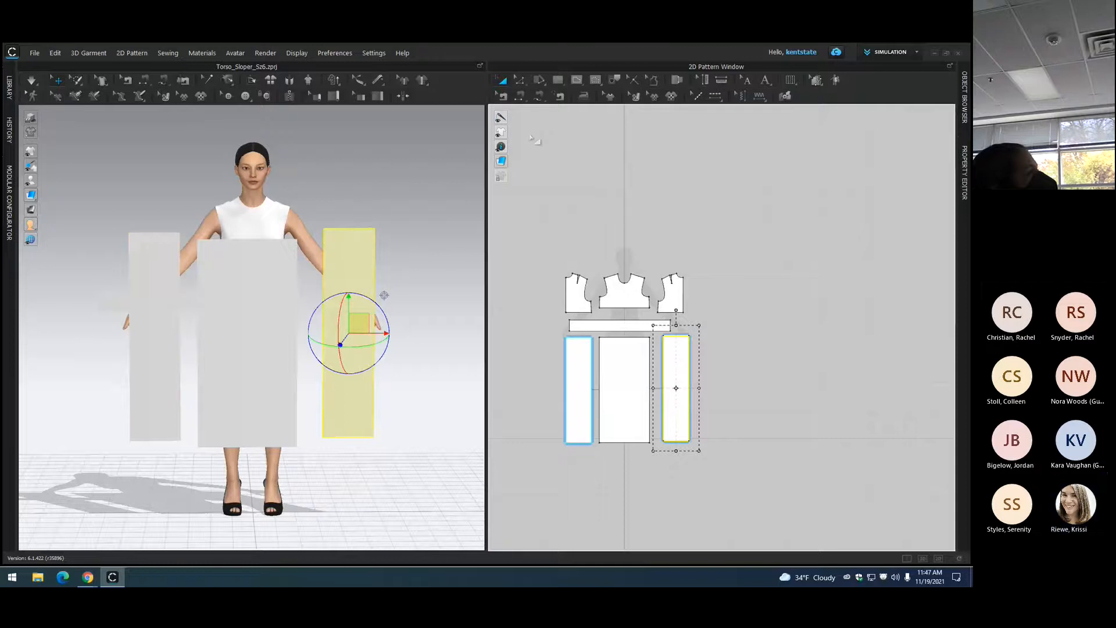
# Step: Spread the two narrow skirt panels outward, well clear of the wide centre panel
pyautogui.click(729, 168)
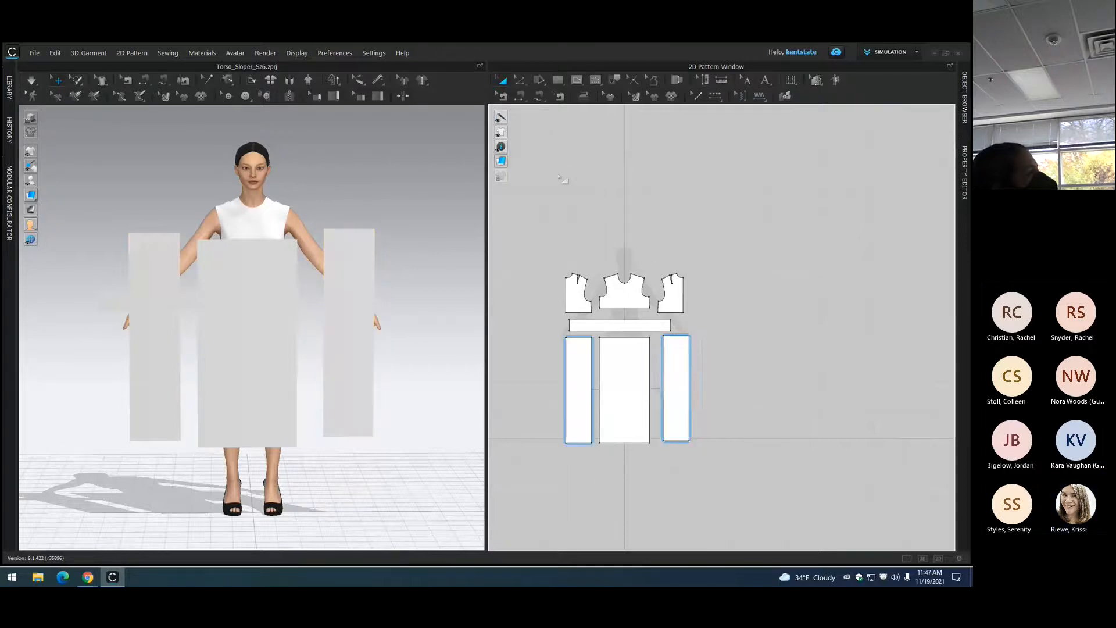
pyautogui.click(517, 80)
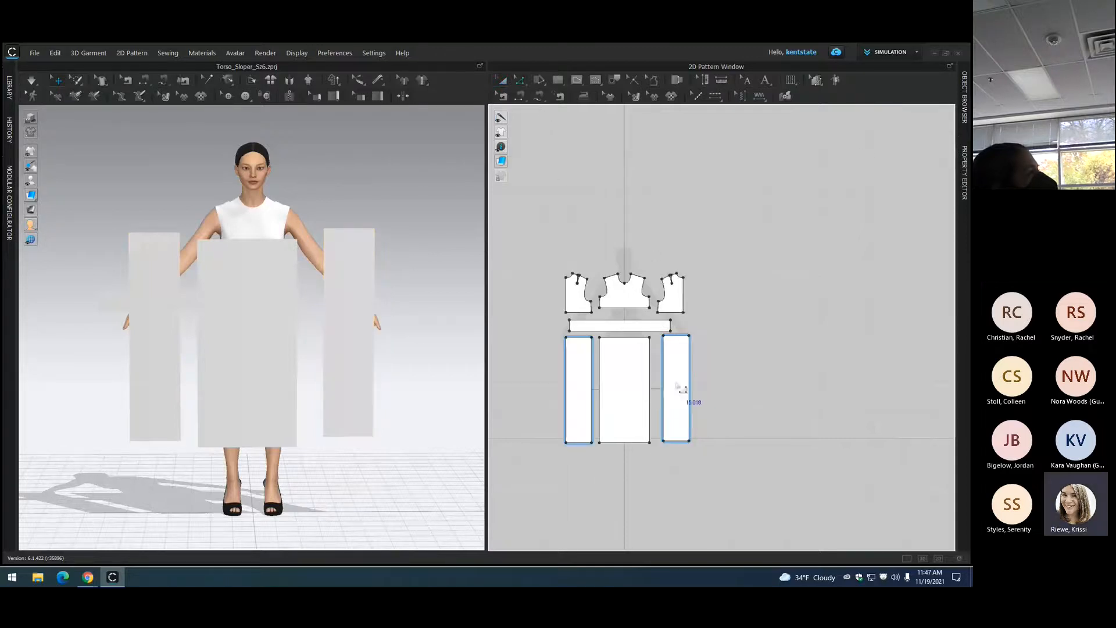
pyautogui.click(503, 80)
pyautogui.moveTo(678, 390); pyautogui.dragTo(686, 399)
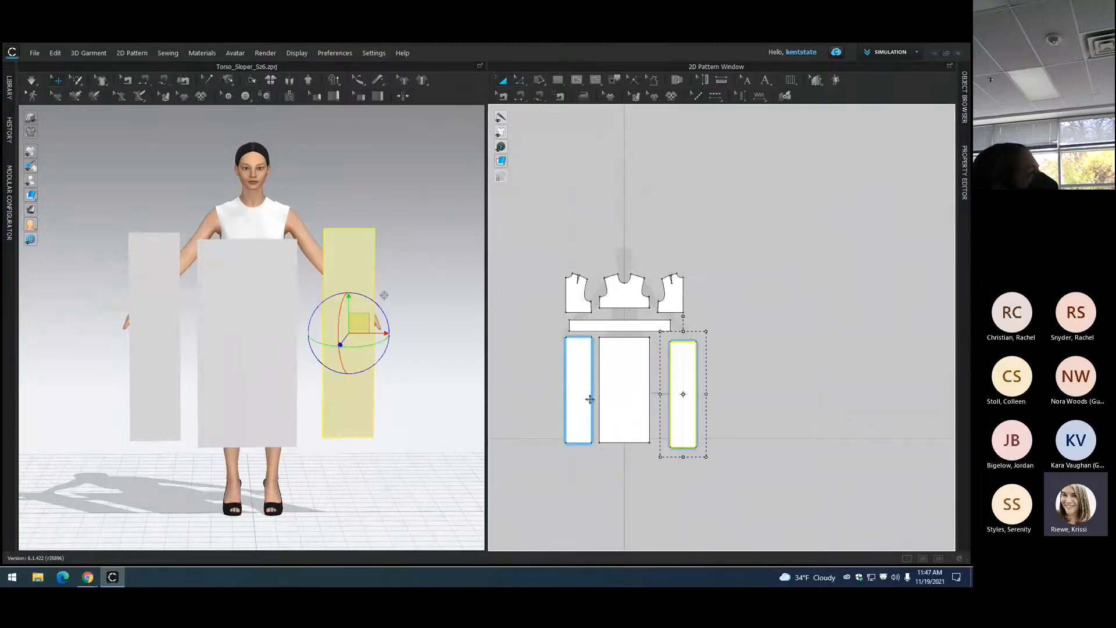
pyautogui.click(579, 401)
pyautogui.moveTo(578, 402); pyautogui.dragTo(525, 401)
pyautogui.moveTo(682, 400); pyautogui.dragTo(776, 398)
pyautogui.scroll(2, 679, 427)
pyautogui.scroll(-1, 679, 428)
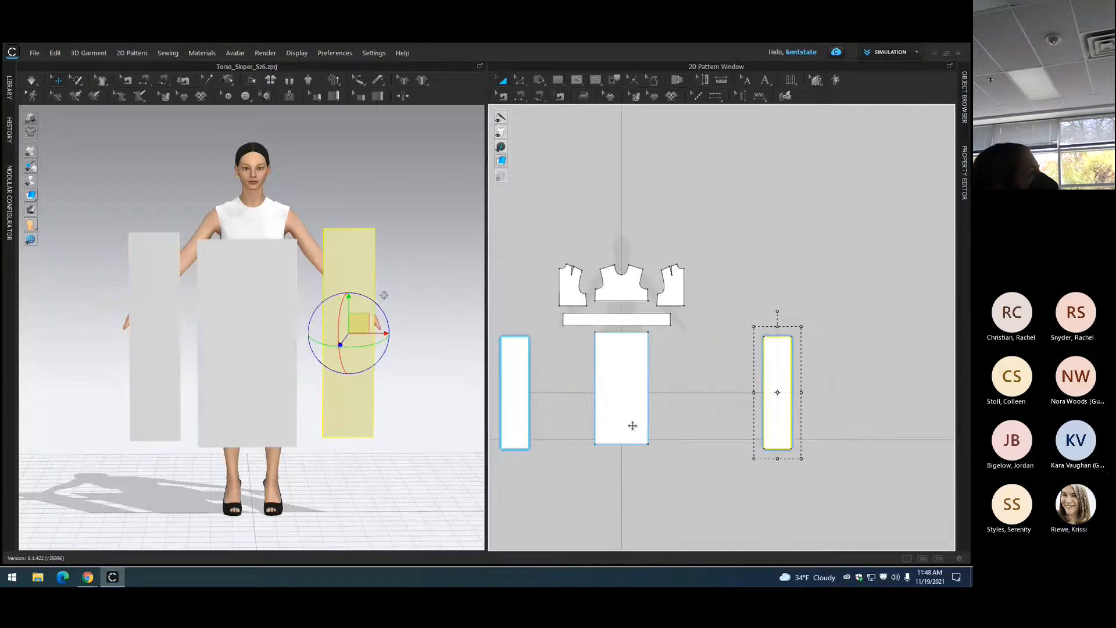
pyautogui.moveTo(675, 407); pyautogui.dragTo(746, 386, button='right')
pyautogui.moveTo(591, 401); pyautogui.dragTo(543, 401)
# Step: Start a line Fullness on the wide centre panel with its hem as fullness line, its upper edge as slash line and direction Both
pyautogui.click(692, 390)
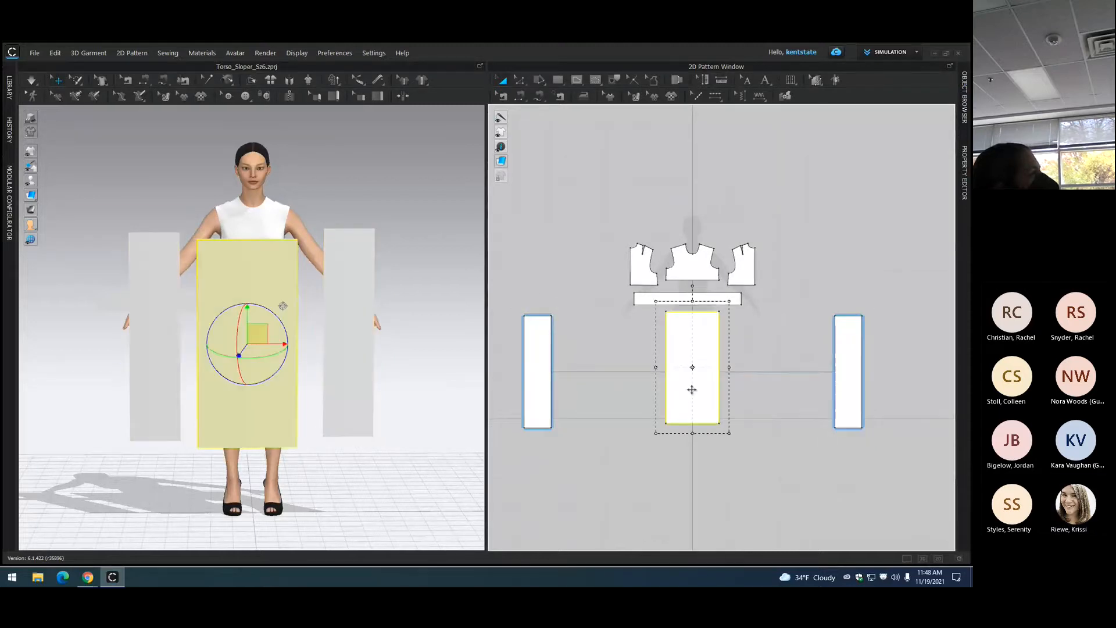
pyautogui.click(540, 80)
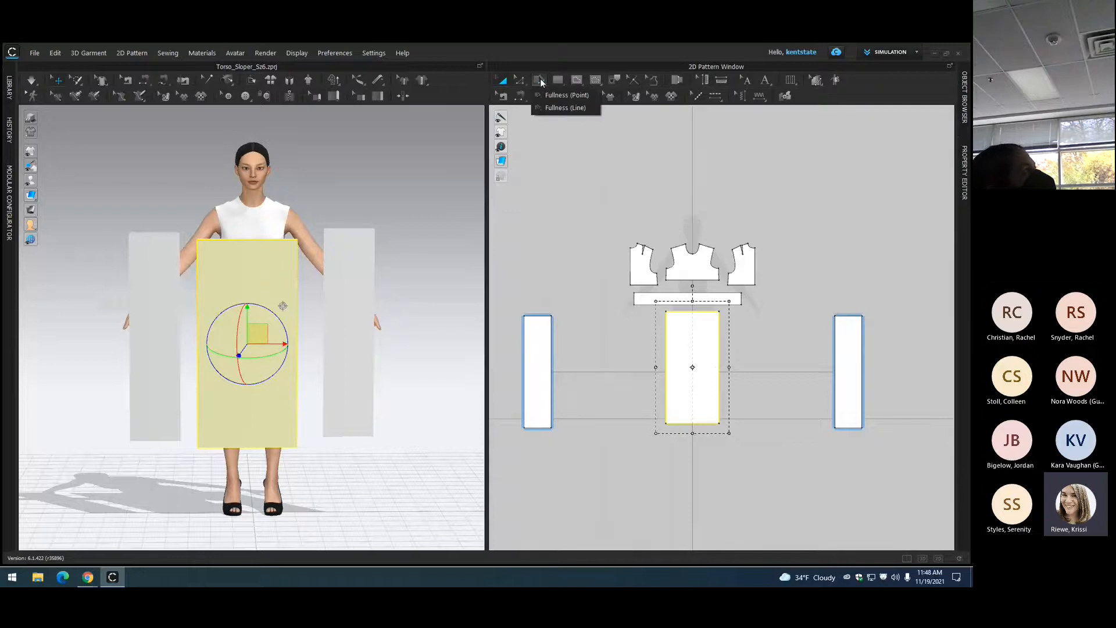
pyautogui.click(564, 108)
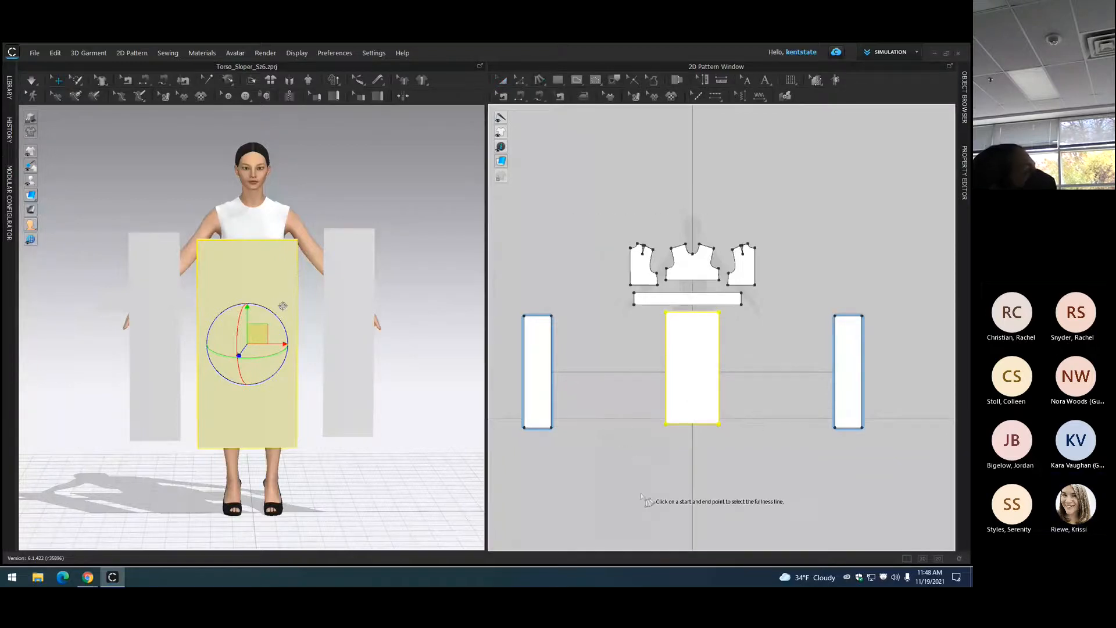
pyautogui.click(666, 423)
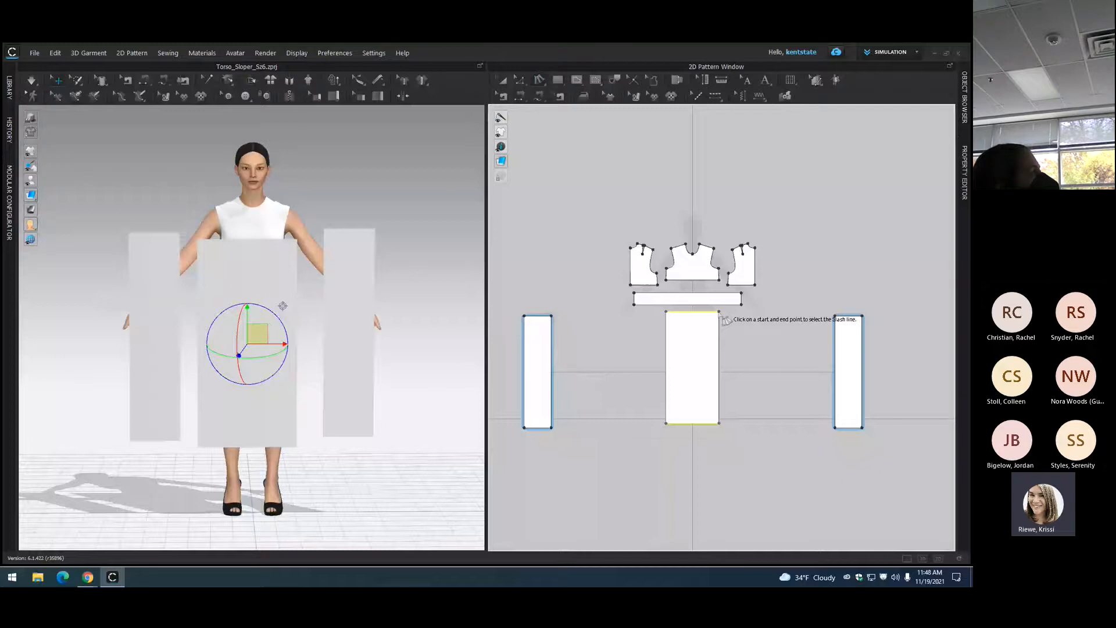
pyautogui.click(720, 313)
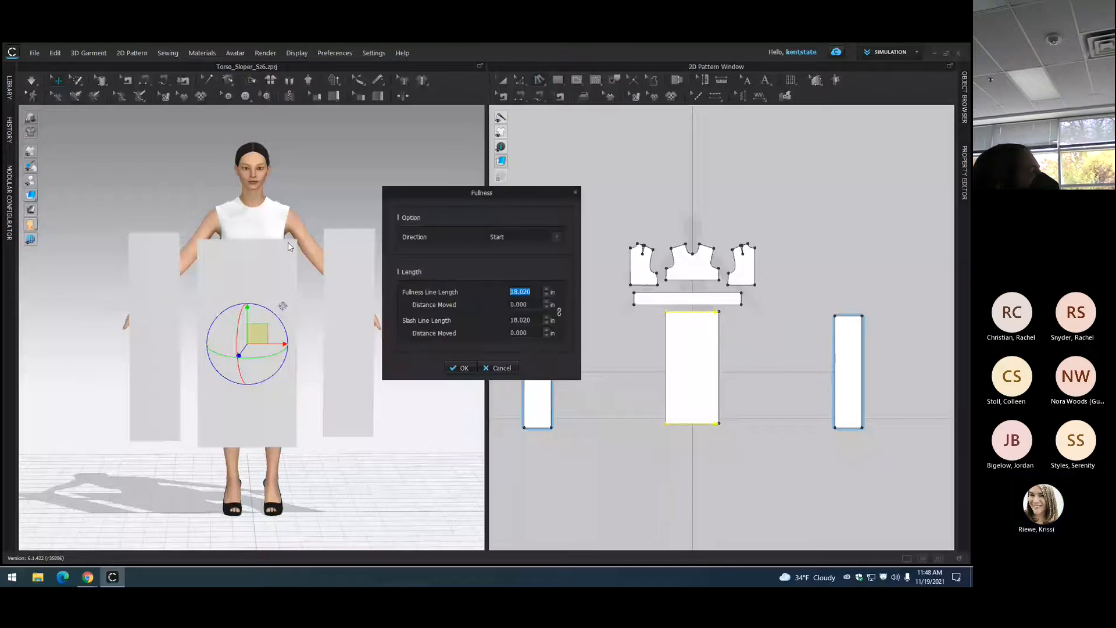
pyautogui.moveTo(438, 196); pyautogui.dragTo(366, 177)
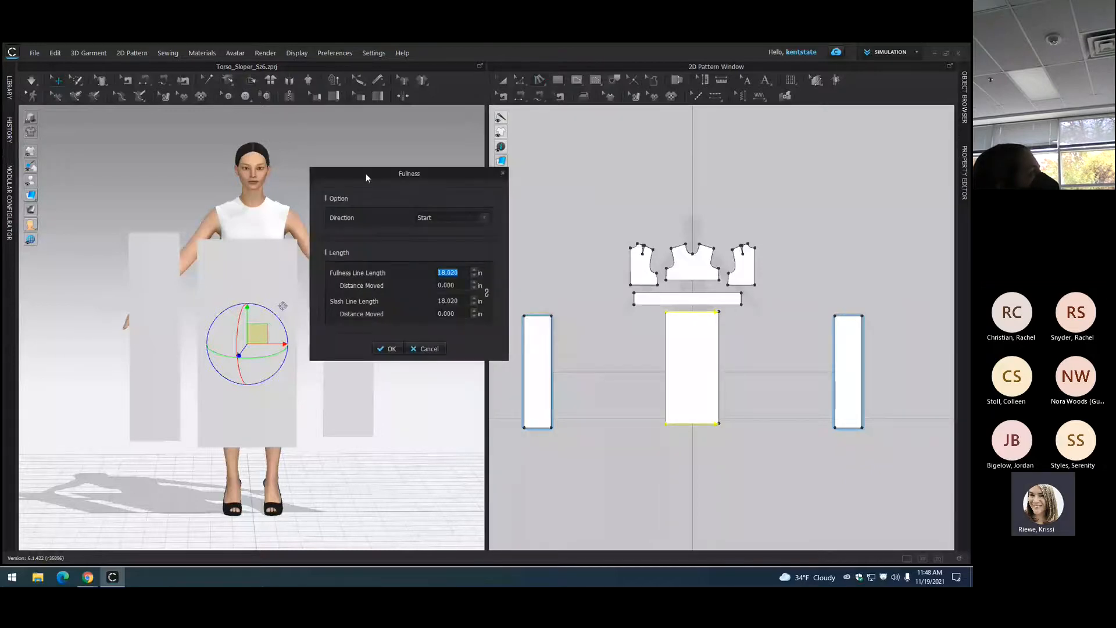
pyautogui.click(469, 218)
pyautogui.click(466, 238)
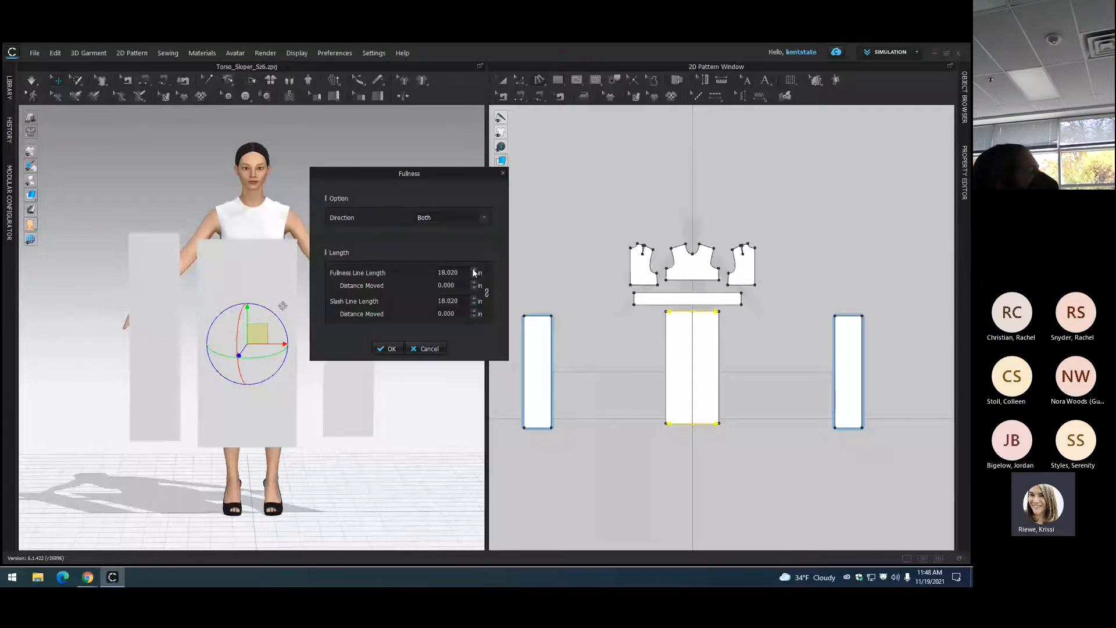
# Step: Set the centre panel's fullness line length to 137.020 in and apply it, flaring the panel into a half circle
pyautogui.click(474, 270)
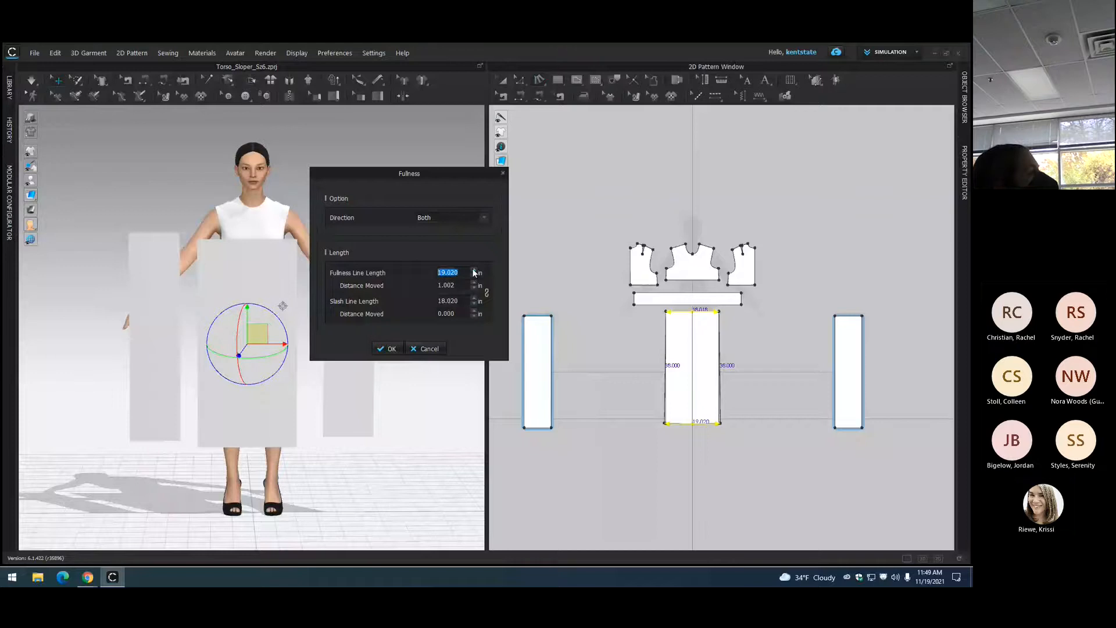
pyautogui.scroll(6, 474, 272)
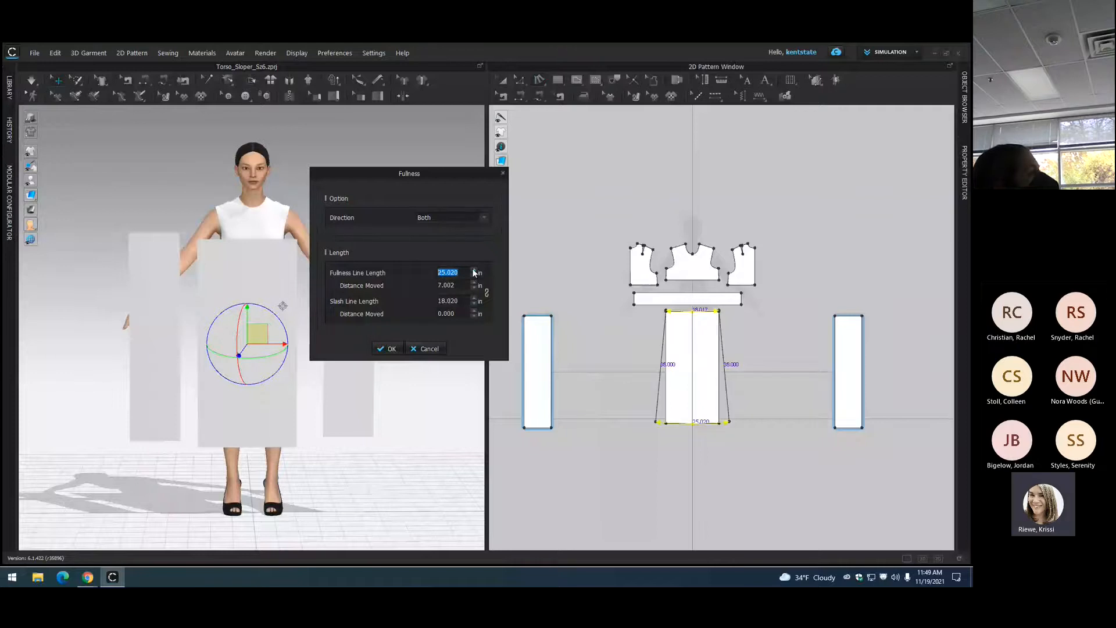
pyautogui.scroll(15, 473, 273)
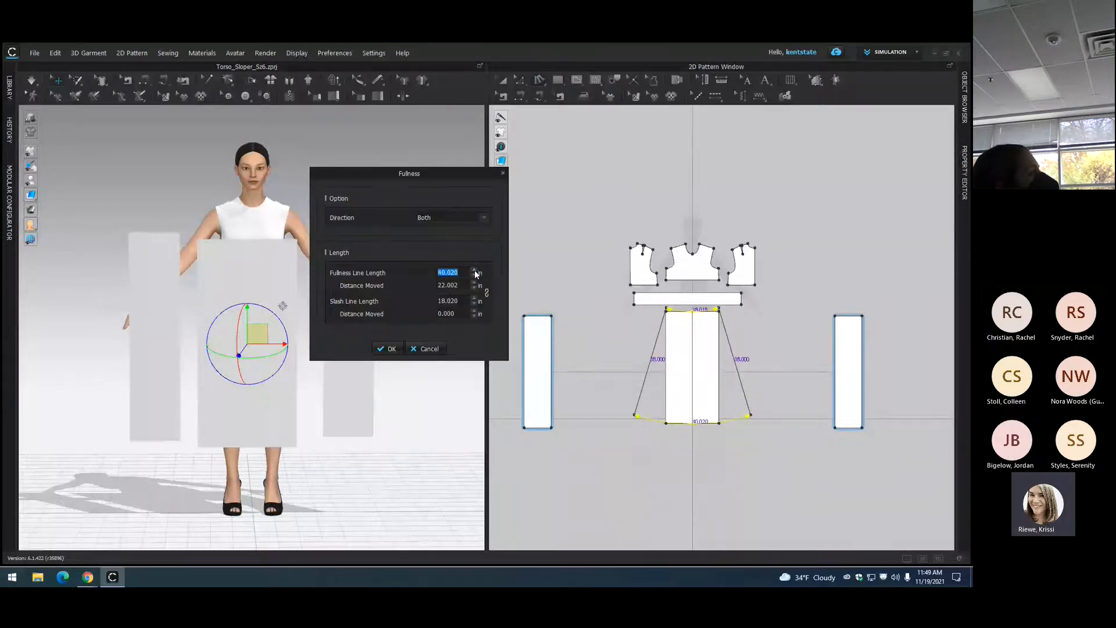
pyautogui.scroll(3, 475, 273)
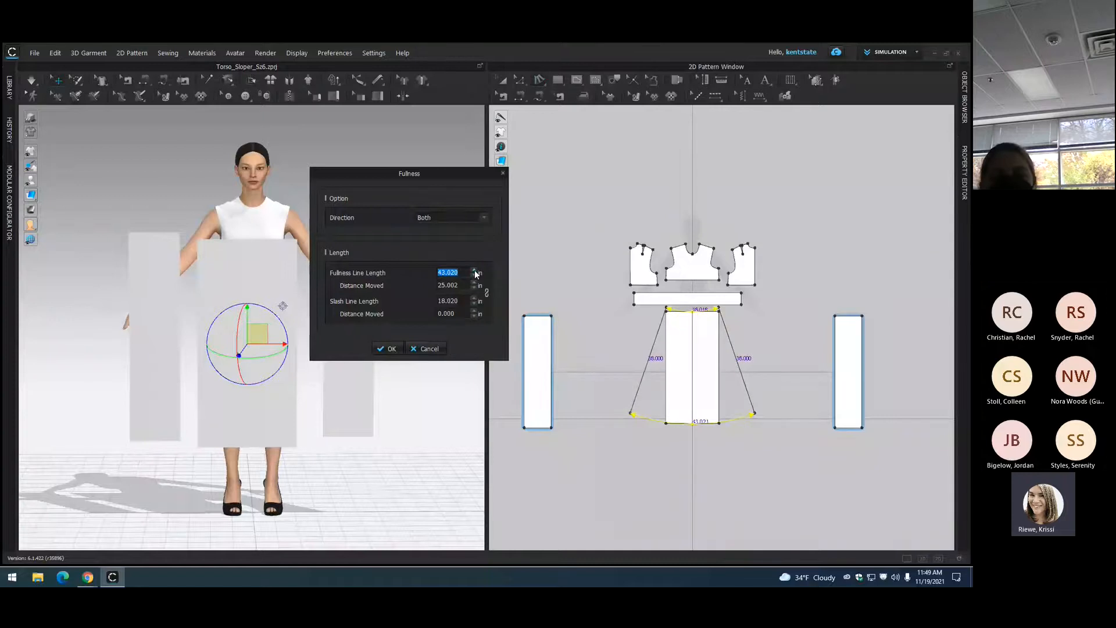
pyautogui.scroll(12, 475, 274)
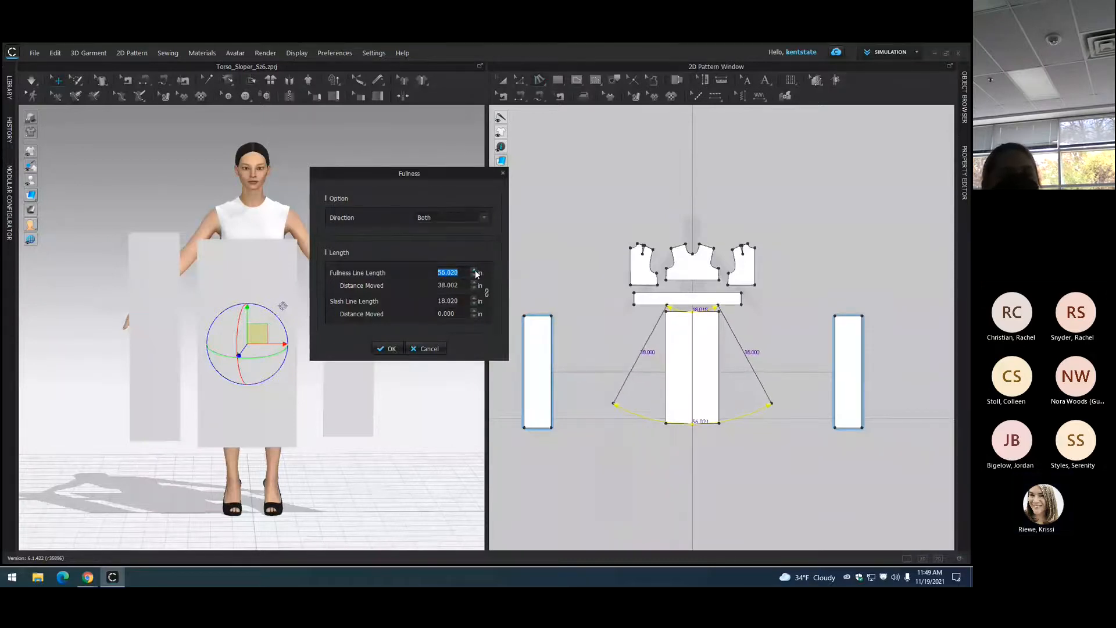
pyautogui.scroll(9, 475, 274)
pyautogui.scroll(10, 475, 274)
pyautogui.scroll(10, 476, 273)
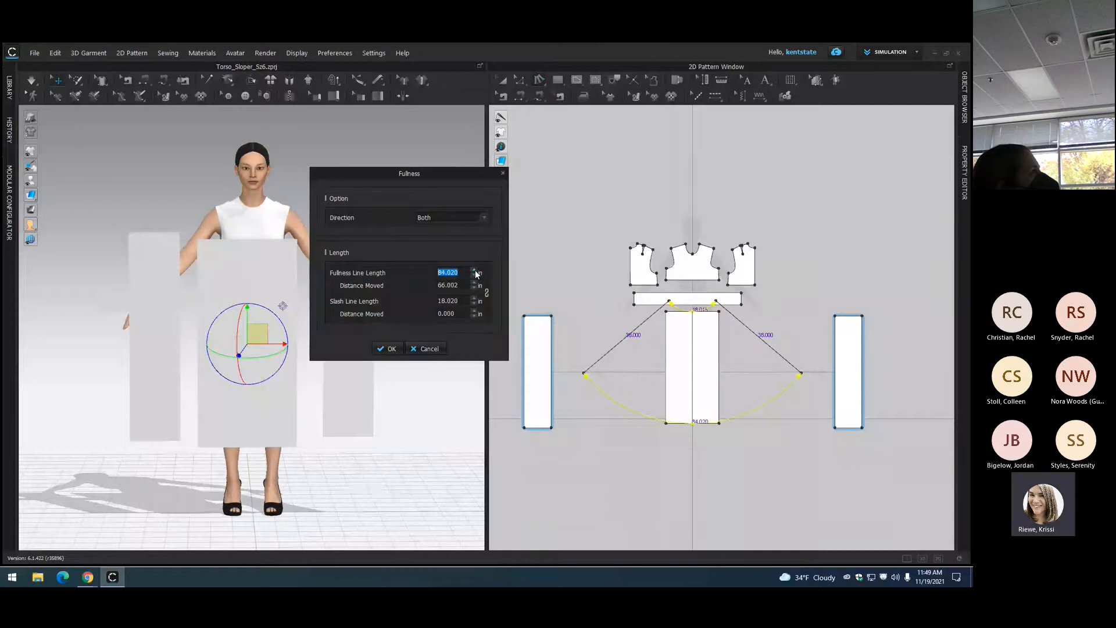
pyautogui.scroll(5, 475, 274)
pyautogui.scroll(12, 475, 273)
pyautogui.scroll(14, 475, 274)
pyautogui.scroll(9, 475, 273)
pyautogui.scroll(7, 476, 274)
pyautogui.scroll(4, 475, 274)
pyautogui.scroll(1, 475, 274)
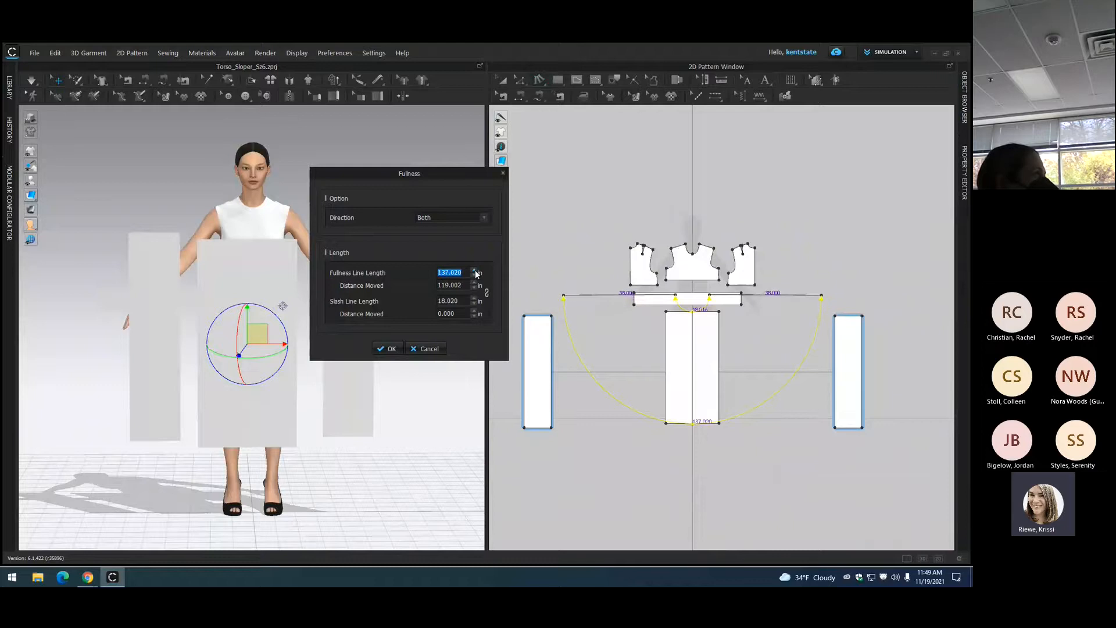
pyautogui.click(385, 349)
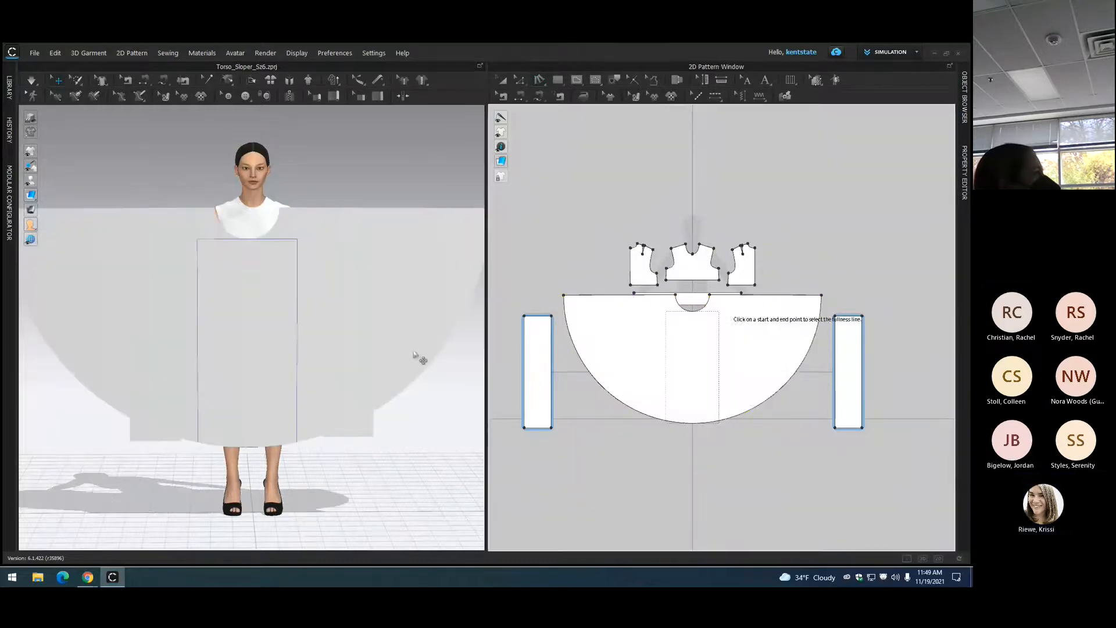
# Step: Move the half-circle panel down clear of the waist panel and shift one narrow panel farther outward to make room for flaring
pyautogui.click(502, 81)
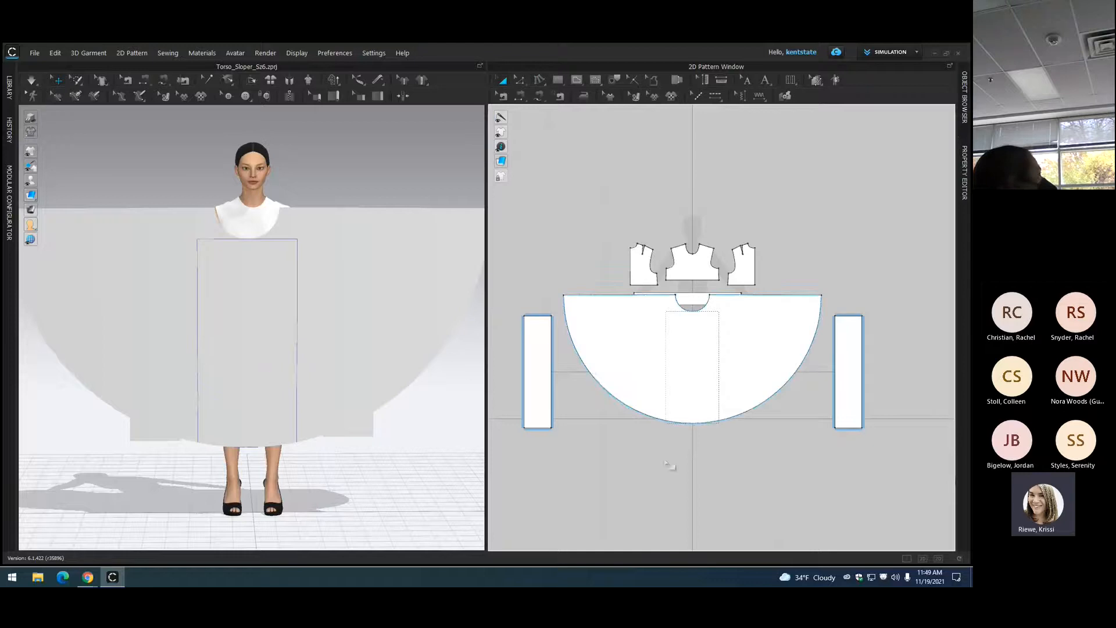
pyautogui.click(692, 378)
pyautogui.moveTo(701, 352); pyautogui.dragTo(702, 373)
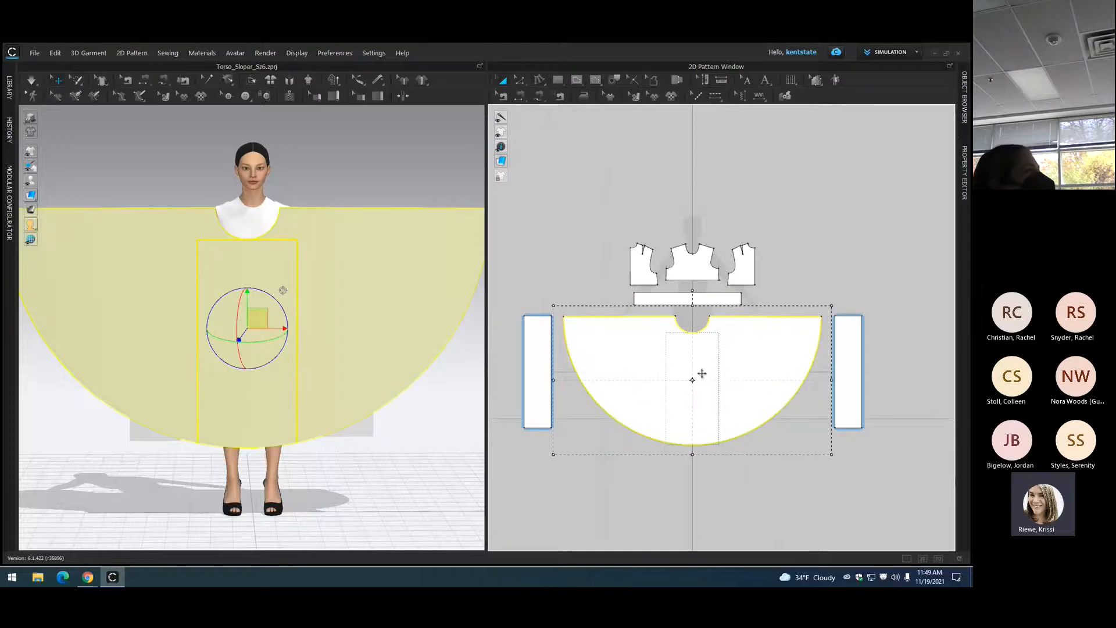
pyautogui.scroll(1, 716, 352)
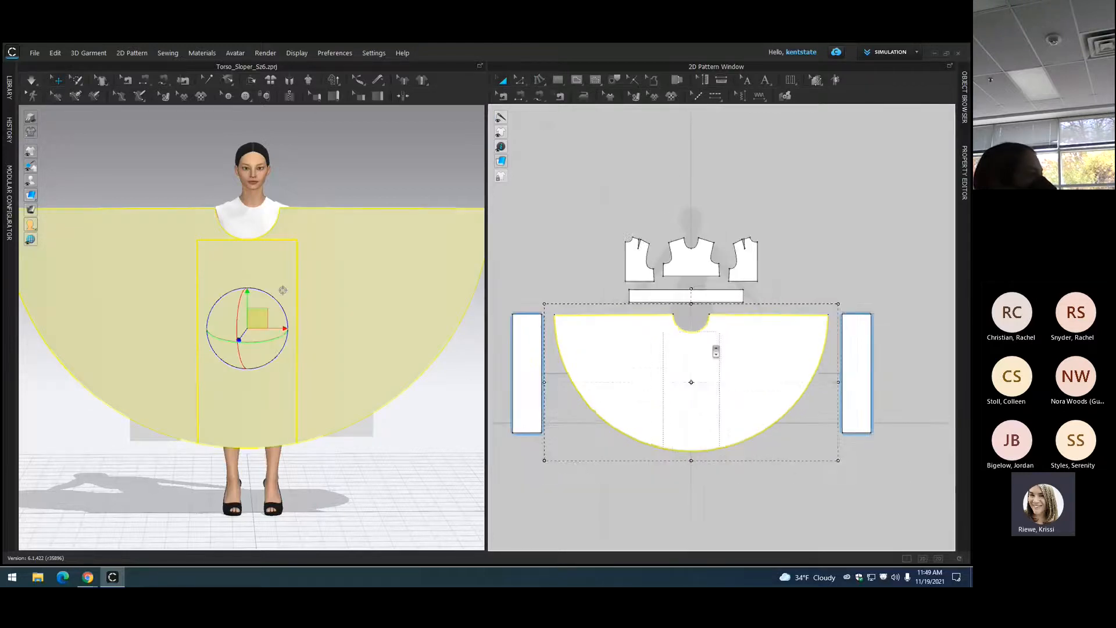
pyautogui.scroll(-2, 716, 351)
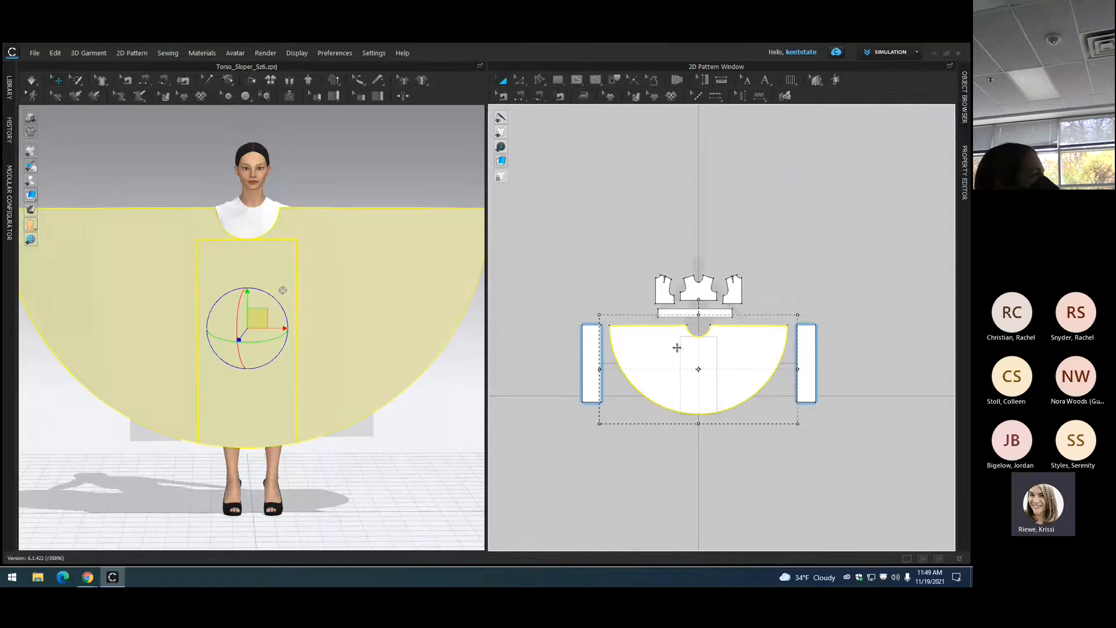
pyautogui.click(594, 351)
pyautogui.moveTo(593, 351); pyautogui.dragTo(518, 352)
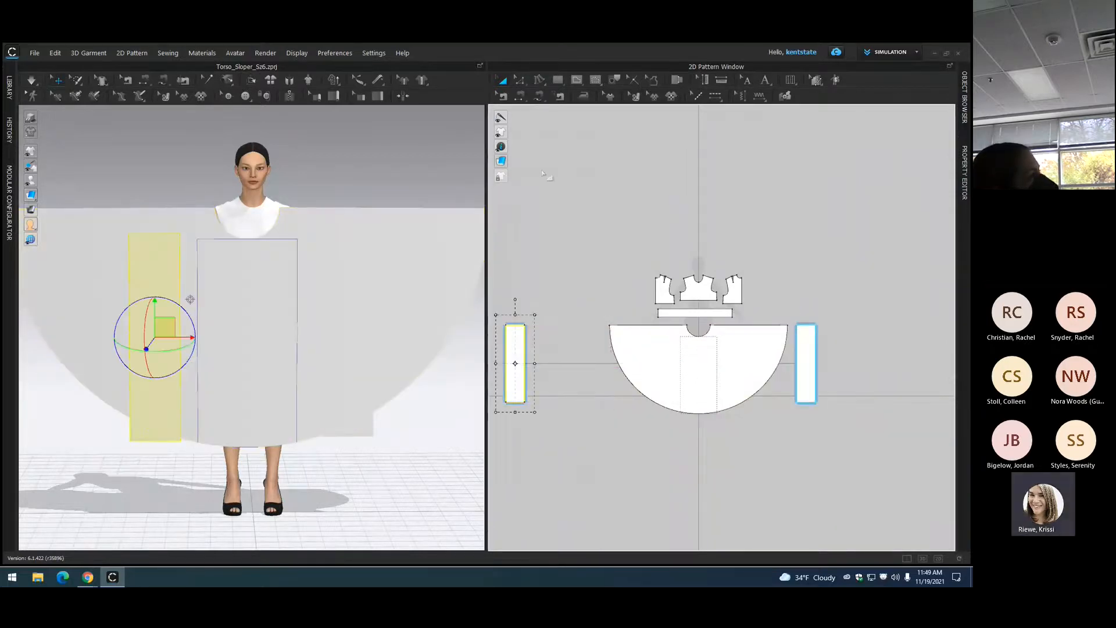
# Step: Start a line Fullness on the outward-shifted narrow panel, using its hem as fullness line and its upper edge as slash line
pyautogui.click(539, 79)
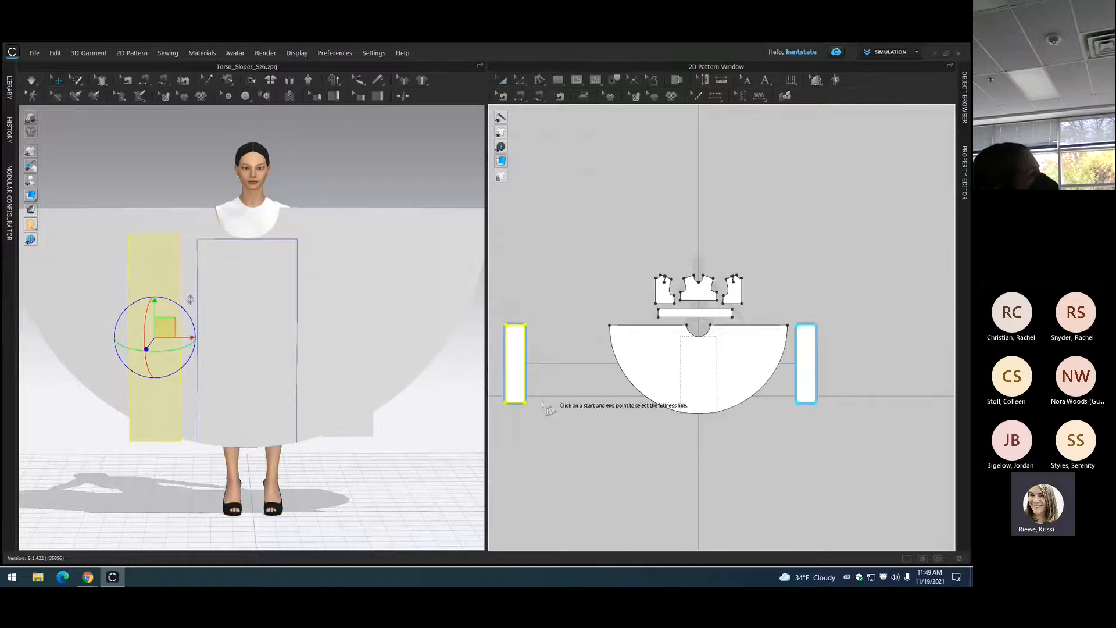
pyautogui.click(506, 402)
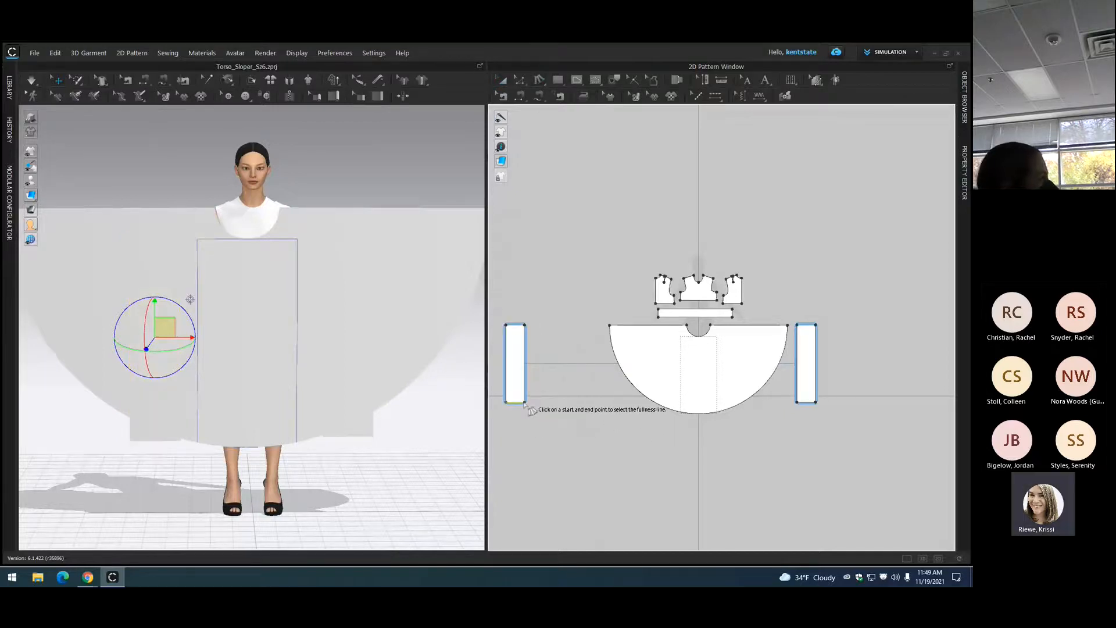
pyautogui.click(525, 402)
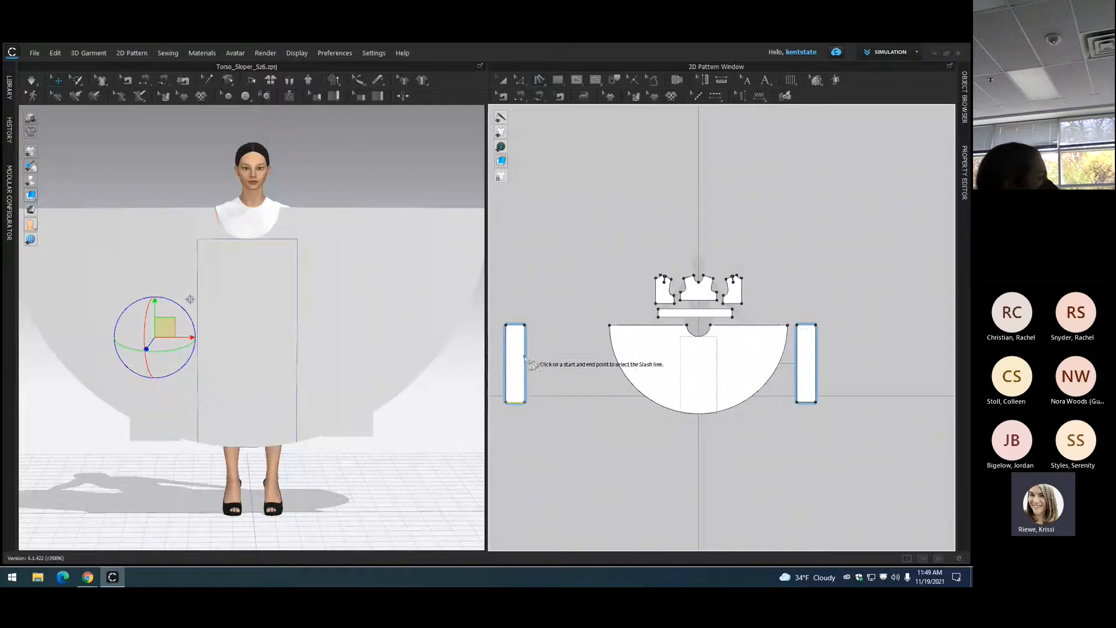
pyautogui.click(507, 327)
pyautogui.click(525, 325)
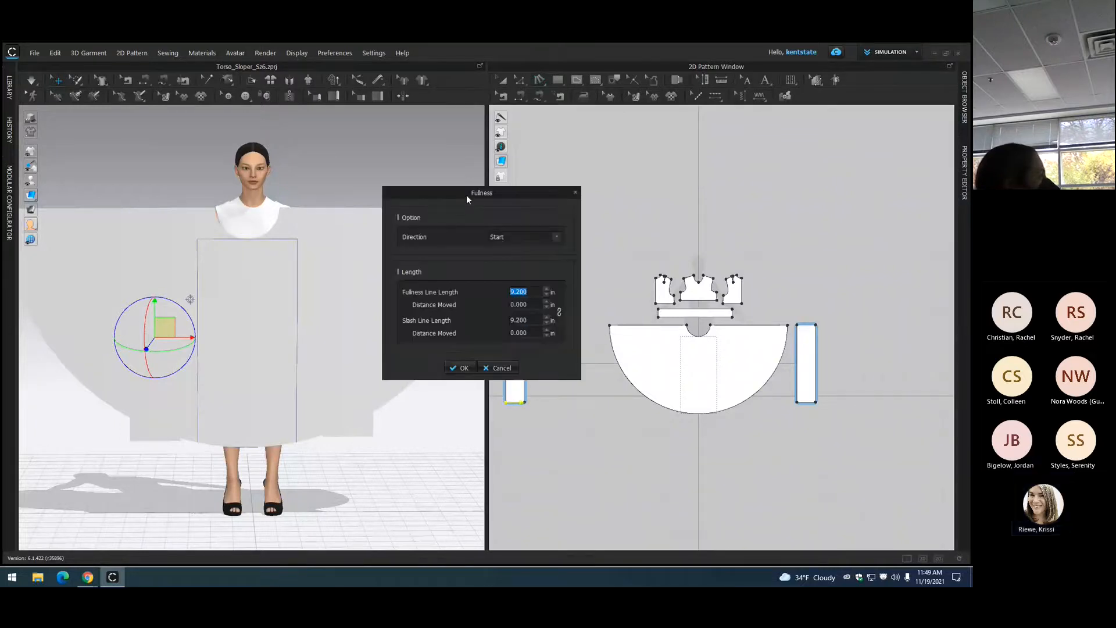
pyautogui.moveTo(466, 194); pyautogui.dragTo(333, 193)
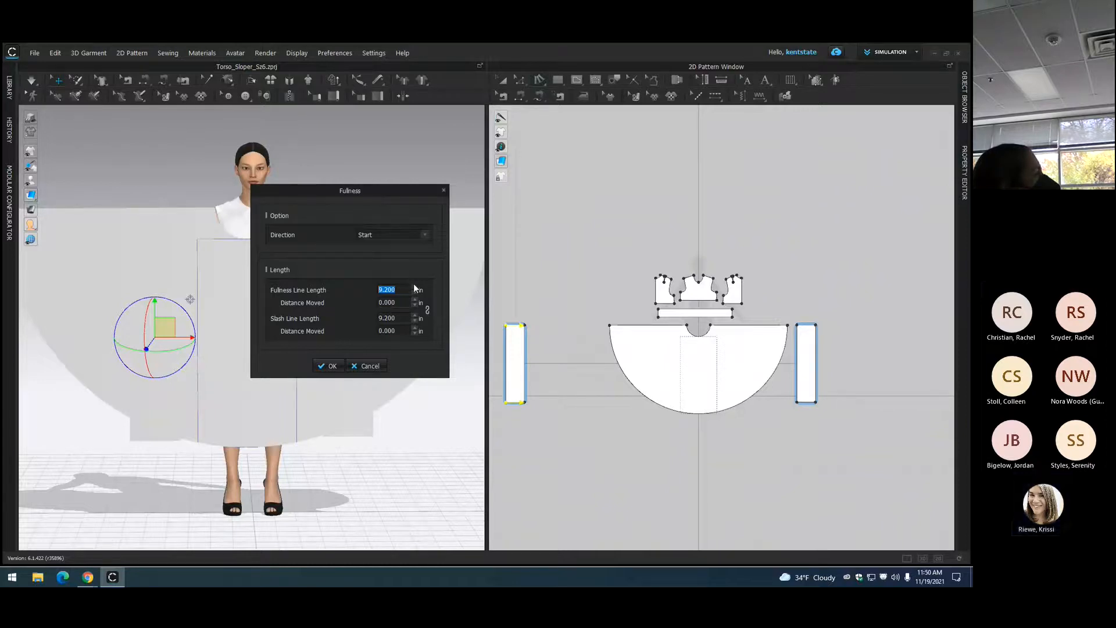
# Step: Set the narrow panel's fullness line length to 69.200 in with direction Start and apply it, flaring both linked panels into quarter circles
pyautogui.write('15.2')
pyautogui.press('Return')
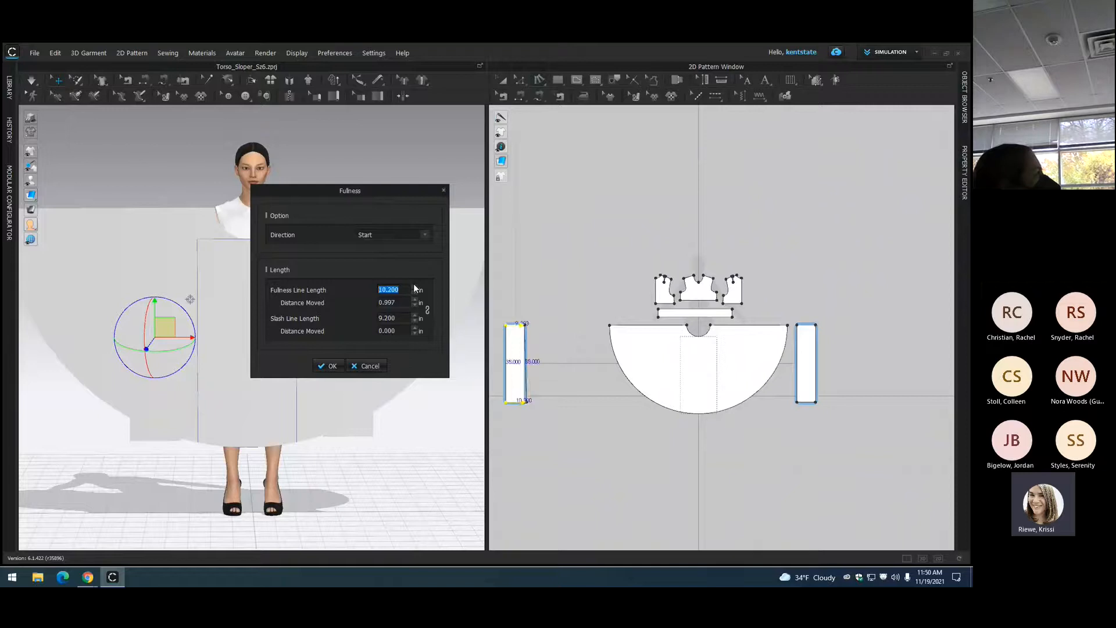
pyautogui.click(414, 284)
pyautogui.click(414, 284)
pyautogui.click(414, 285)
pyautogui.click(414, 285)
pyautogui.click(414, 285)
pyautogui.click(413, 285)
pyautogui.click(414, 285)
pyautogui.click(414, 285)
pyautogui.click(414, 285)
pyautogui.click(414, 285)
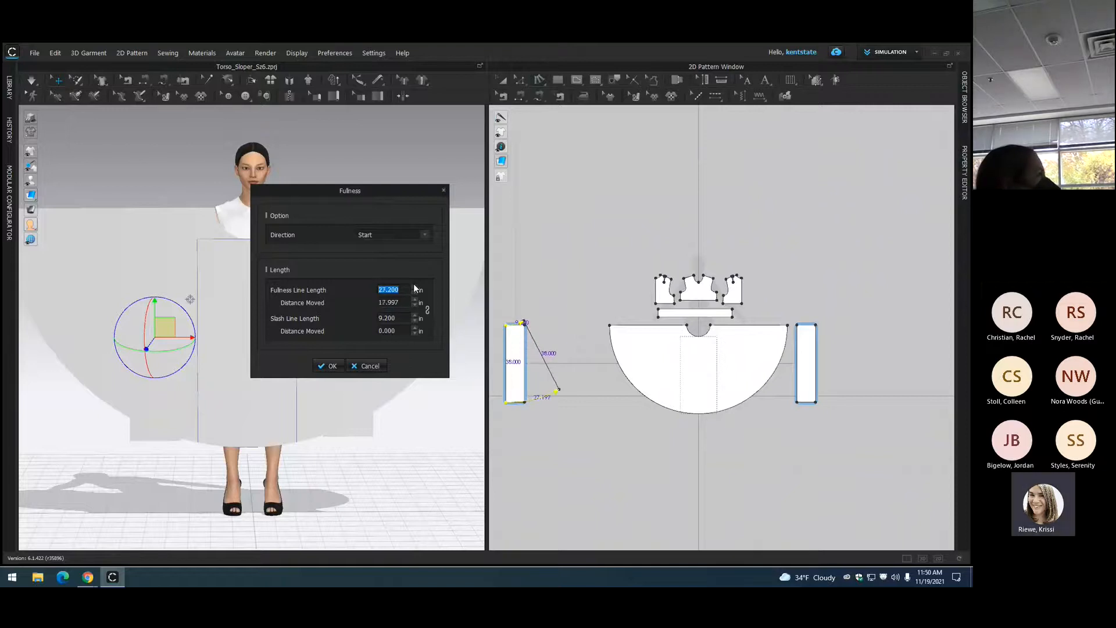
pyautogui.click(414, 285)
pyautogui.click(414, 285)
pyautogui.click(414, 285)
pyautogui.click(414, 285)
pyautogui.click(414, 285)
pyautogui.click(414, 285)
pyautogui.click(414, 285)
pyautogui.click(414, 285)
pyautogui.click(414, 285)
pyautogui.click(414, 284)
pyautogui.click(414, 285)
pyautogui.click(414, 285)
pyautogui.click(414, 285)
pyautogui.click(414, 285)
pyautogui.click(414, 285)
pyautogui.click(414, 285)
pyautogui.click(414, 285)
pyautogui.click(414, 284)
pyautogui.click(414, 285)
pyautogui.click(413, 285)
pyautogui.click(414, 285)
pyautogui.click(414, 285)
pyautogui.click(414, 285)
pyautogui.click(414, 285)
pyautogui.click(414, 284)
pyautogui.click(414, 285)
pyautogui.click(414, 285)
pyautogui.click(414, 285)
pyautogui.click(414, 284)
pyautogui.click(414, 285)
pyautogui.click(414, 285)
pyautogui.click(414, 285)
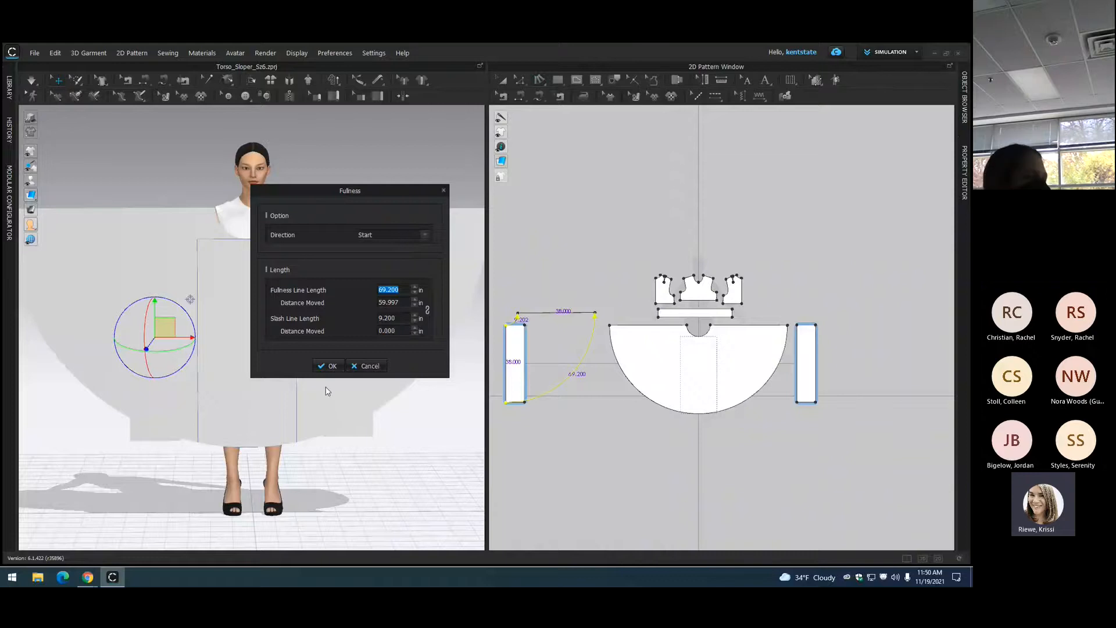
pyautogui.click(329, 365)
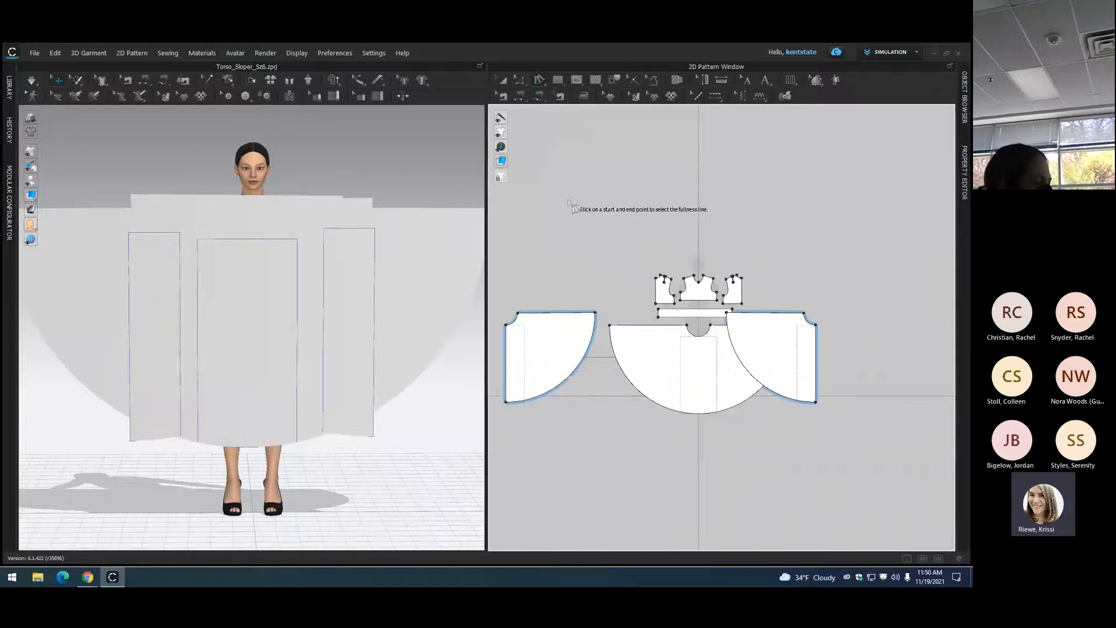
# Step: Move the overlapping quarter-circle panel outward off the half circle and lower the pair to about the half circle's level
pyautogui.click(502, 82)
pyautogui.moveTo(782, 360); pyautogui.dragTo(858, 365)
pyautogui.moveTo(520, 335); pyautogui.dragTo(520, 346)
pyautogui.click(600, 284)
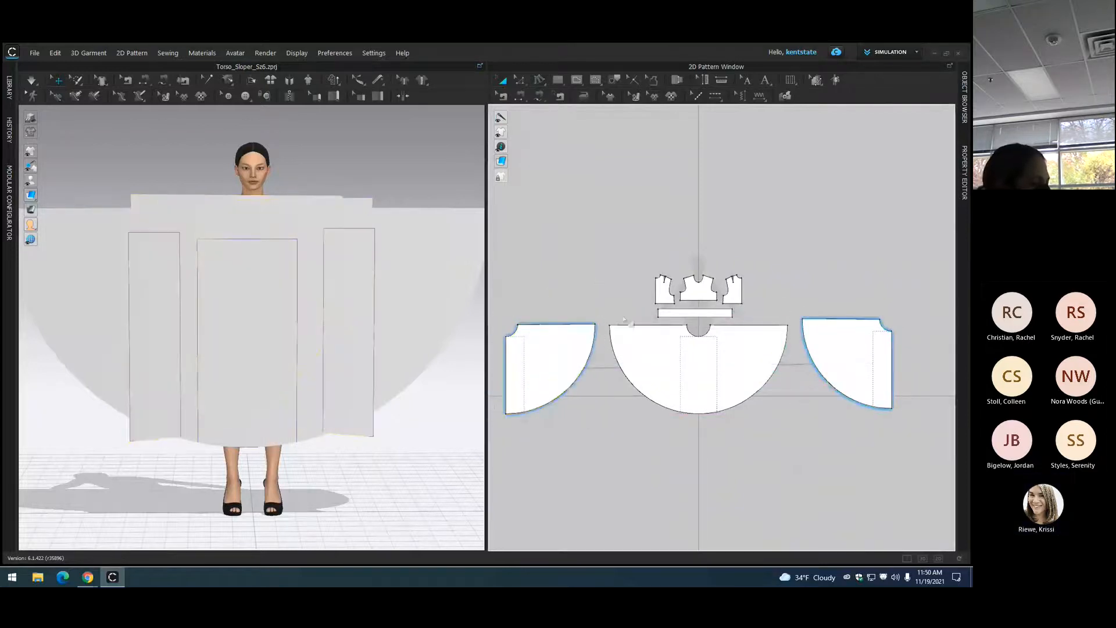
pyautogui.scroll(3, 648, 355)
pyautogui.scroll(-4, 648, 355)
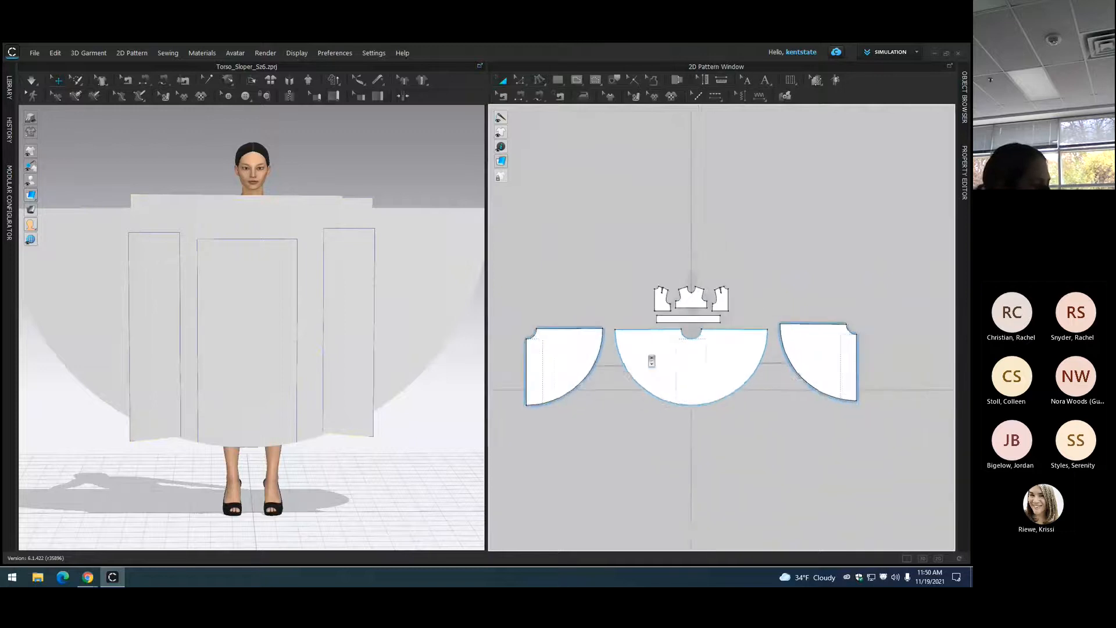
# Step: Reset all pieces to their 3D arrangement, and then lay them out around the avatar with Reset 2D Arrangement (All)
pyautogui.scroll(4, 648, 355)
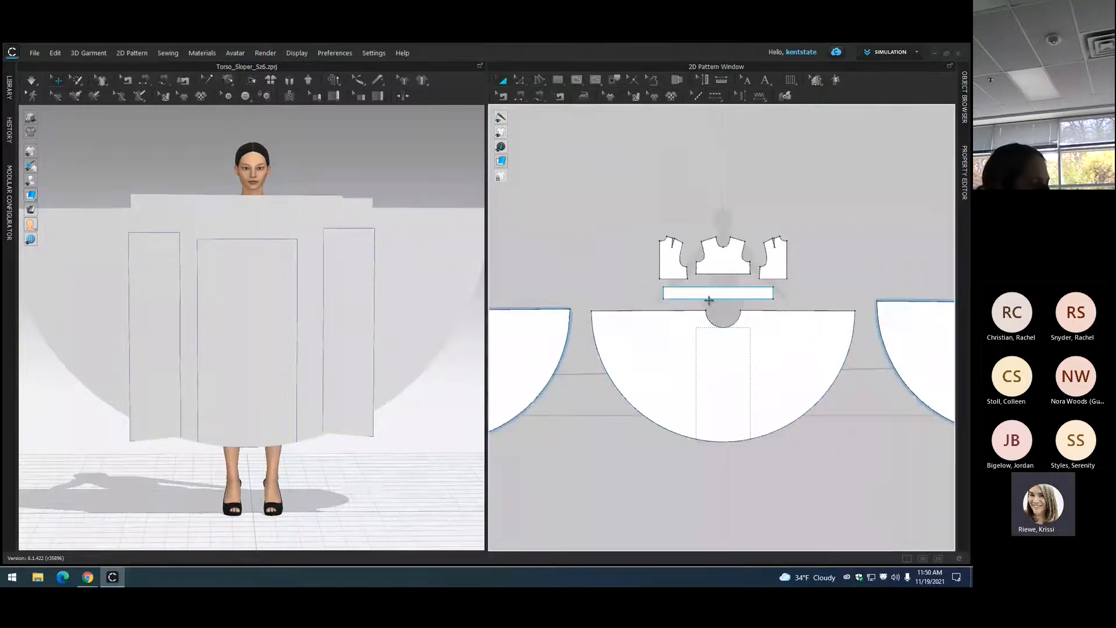
pyautogui.scroll(-1, 635, 259)
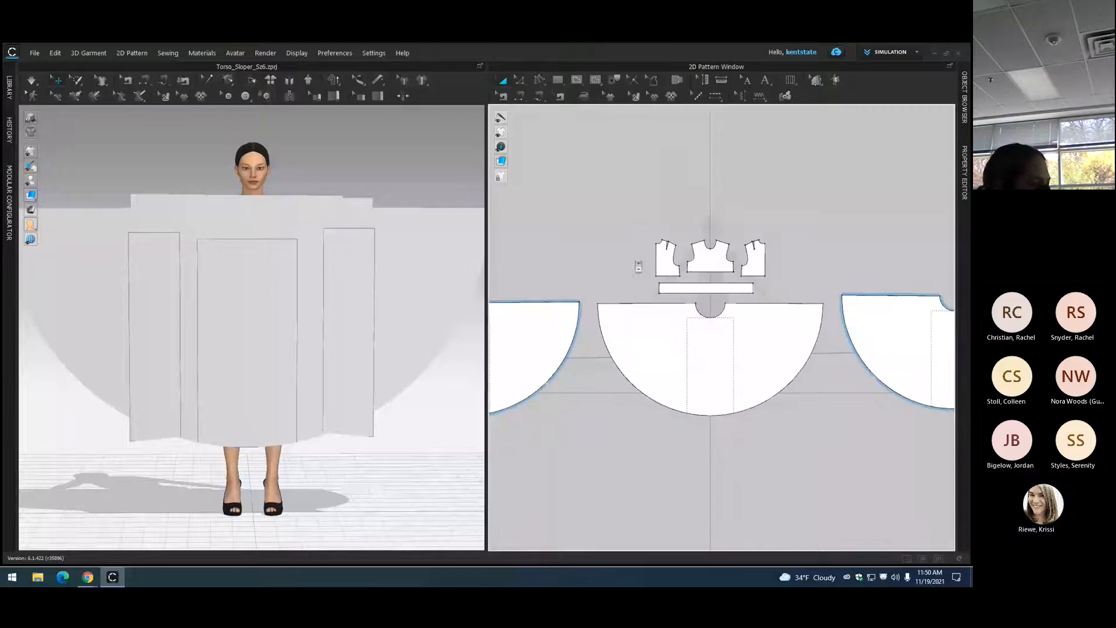
pyautogui.click(289, 83)
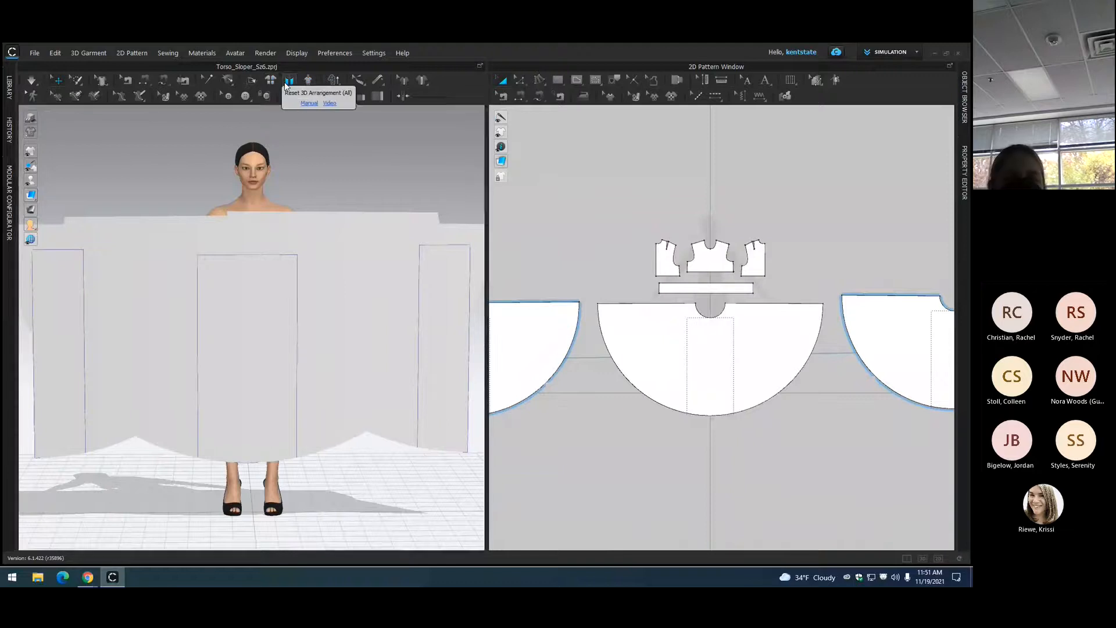
pyautogui.moveTo(308, 178)
pyautogui.mouseDown(button='right')
pyautogui.moveTo(424, 204)
pyautogui.moveTo(321, 180)
pyautogui.mouseUp(button='right')
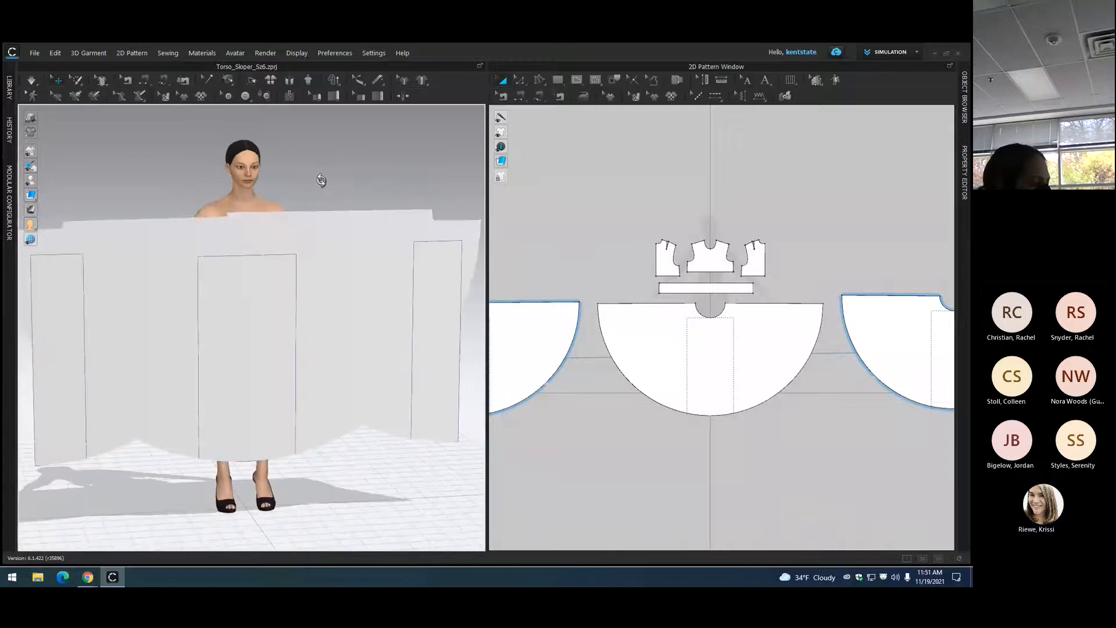
pyautogui.click(279, 81)
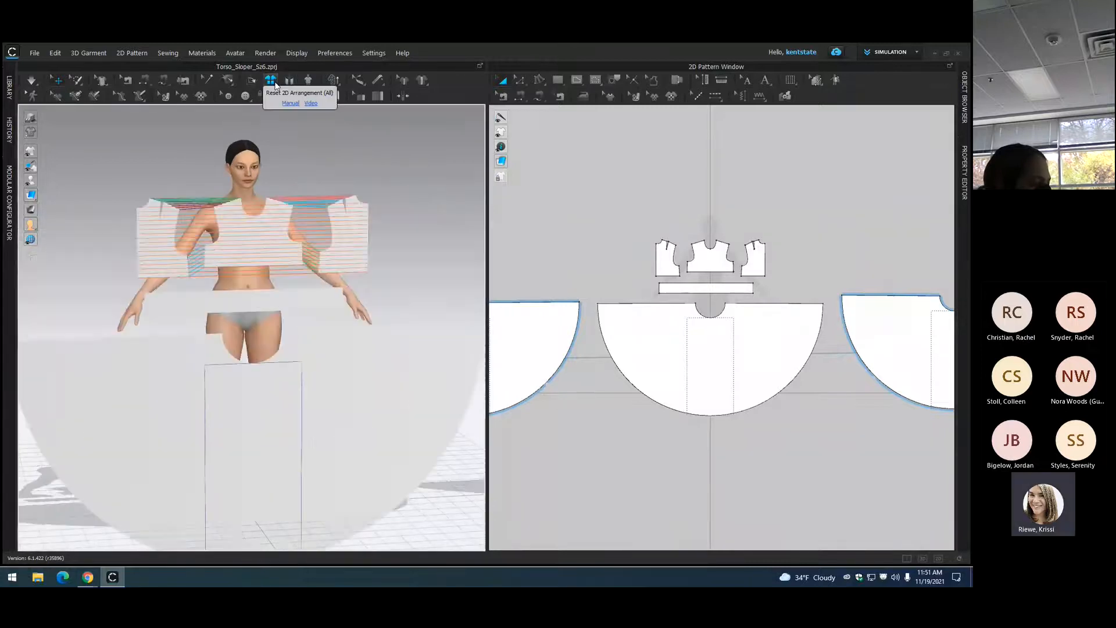
pyautogui.moveTo(409, 217); pyautogui.dragTo(397, 202, button='right')
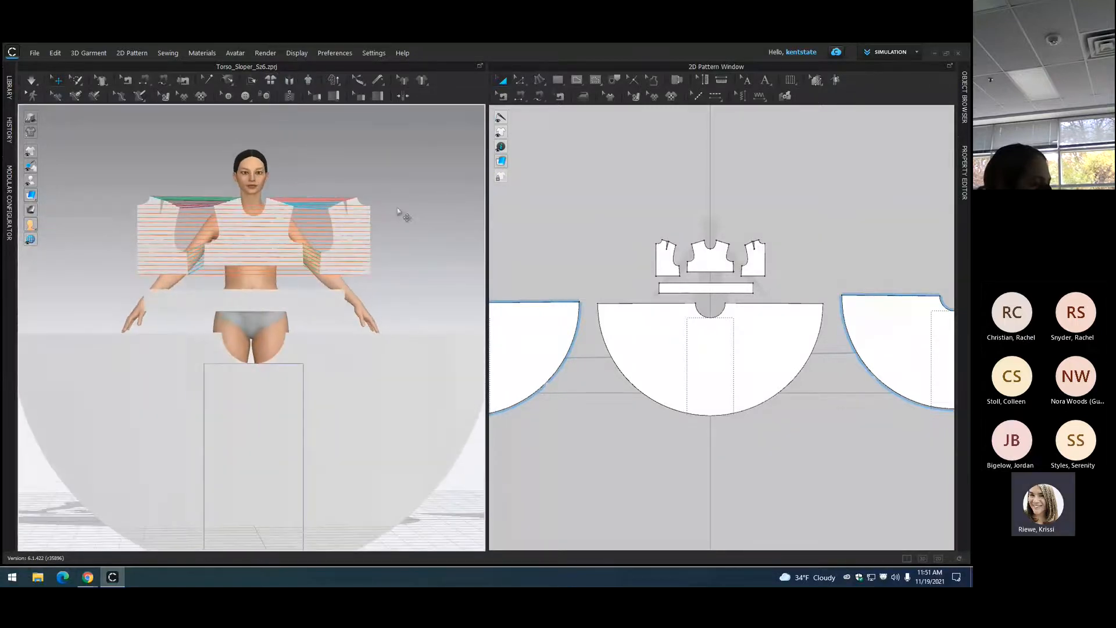
pyautogui.scroll(-2, 646, 256)
# Step: Move the bodice pieces higher above the waist panel in the 2D pattern, spreading the two back pieces outward from the front
pyautogui.scroll(4, 652, 268)
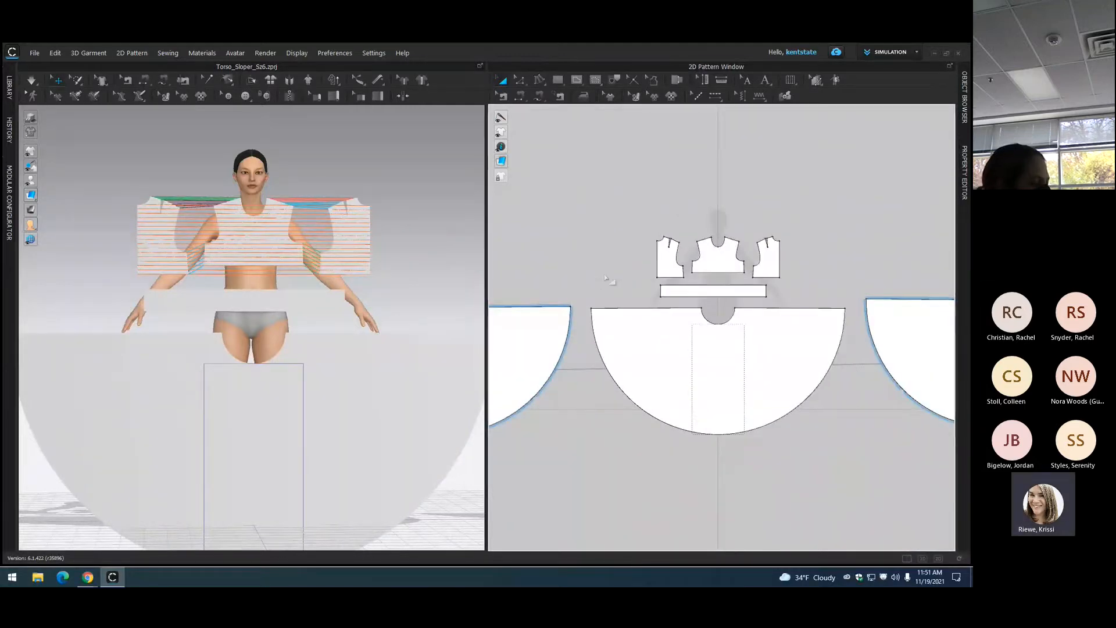
pyautogui.click(672, 265)
pyautogui.moveTo(671, 265); pyautogui.dragTo(777, 209)
pyautogui.click(738, 188)
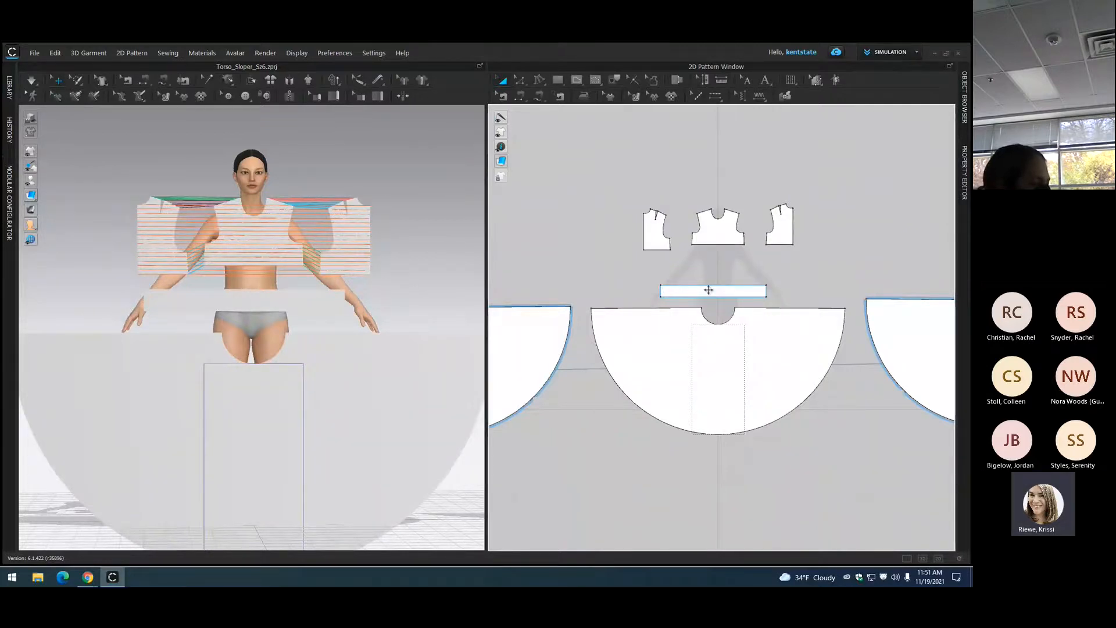
# Step: Distribute four evenly spaced internal lines between the upper and lower long edges of the waist panel
pyautogui.click(519, 81)
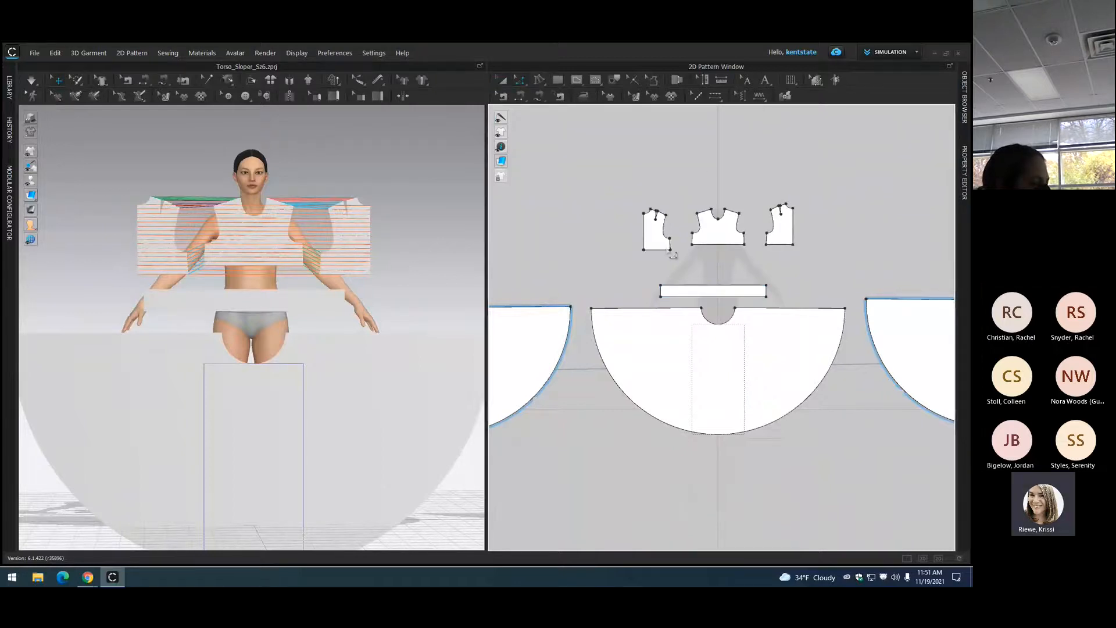
pyautogui.click(702, 289)
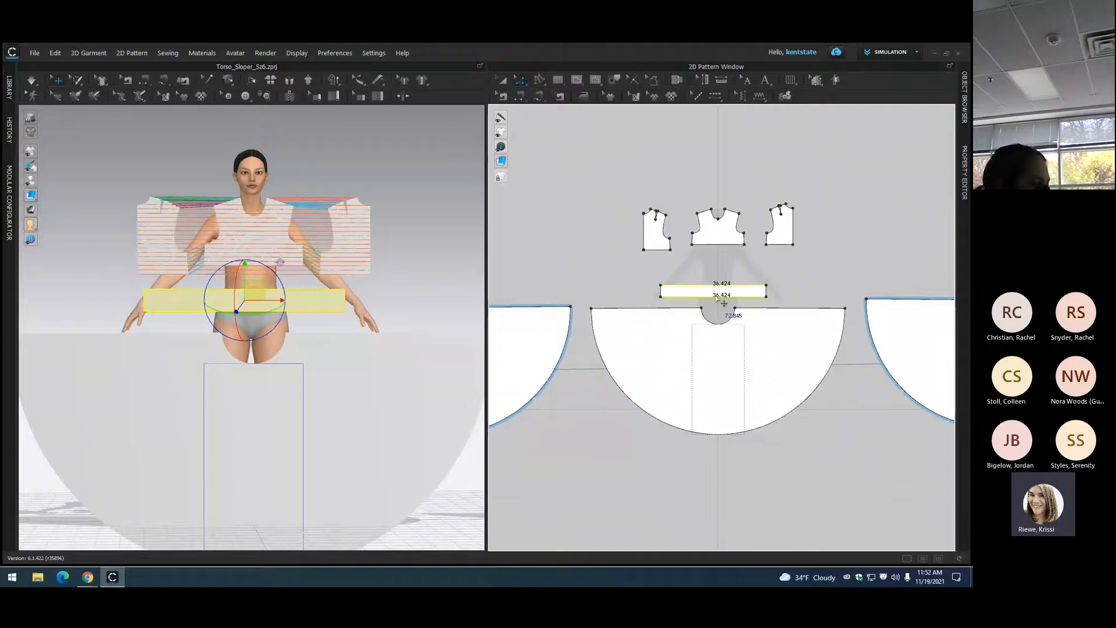
pyautogui.rightClick(716, 296)
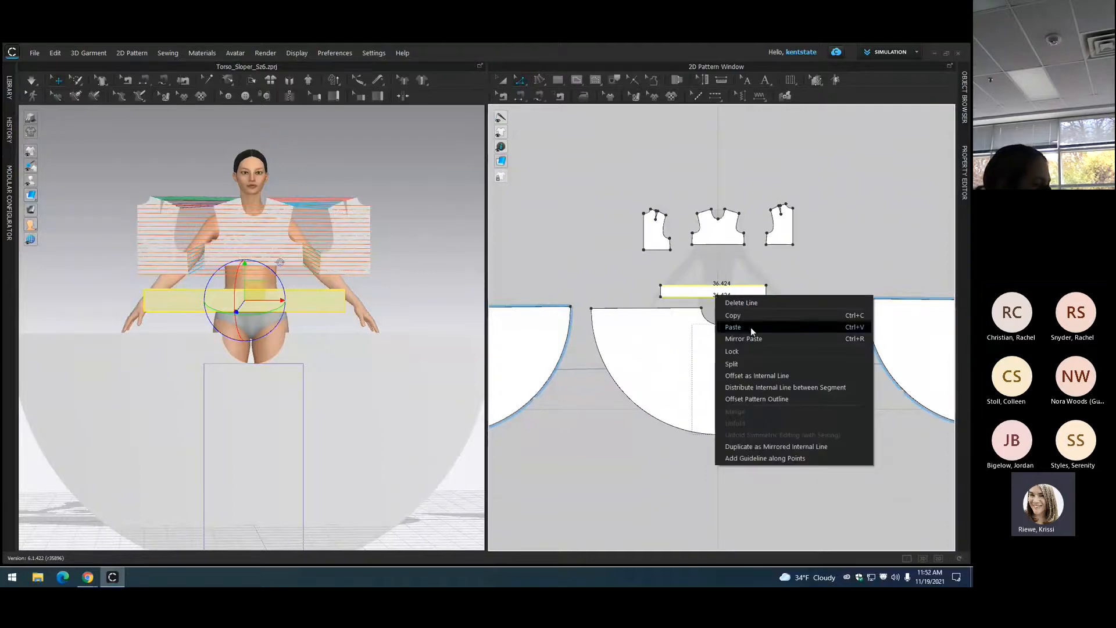
pyautogui.click(777, 386)
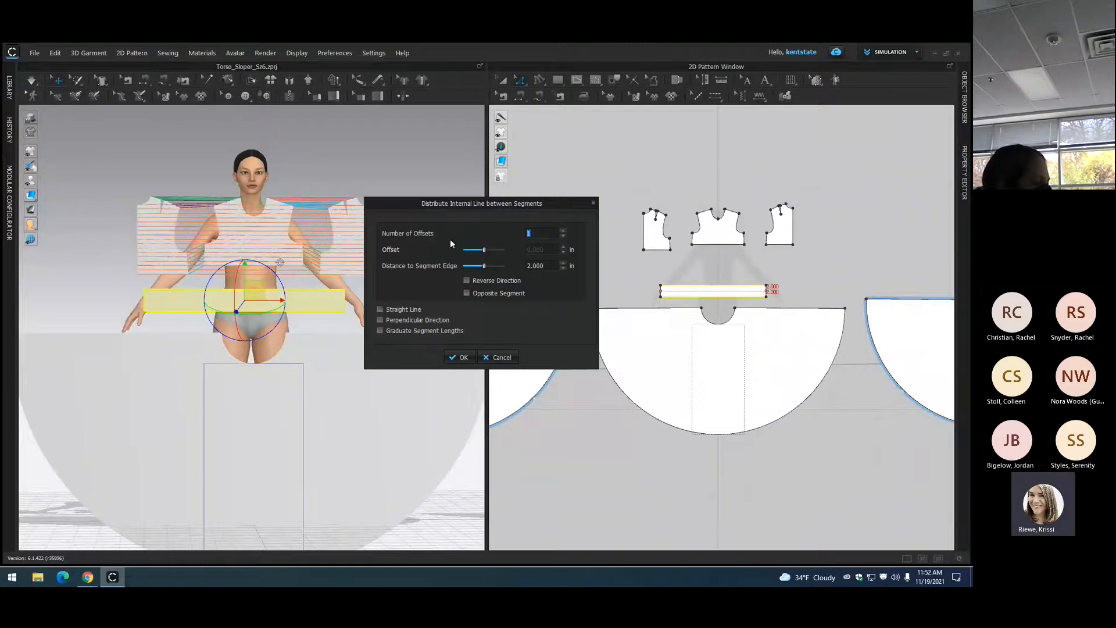
pyautogui.click(563, 230)
pyautogui.click(563, 230)
pyautogui.click(562, 231)
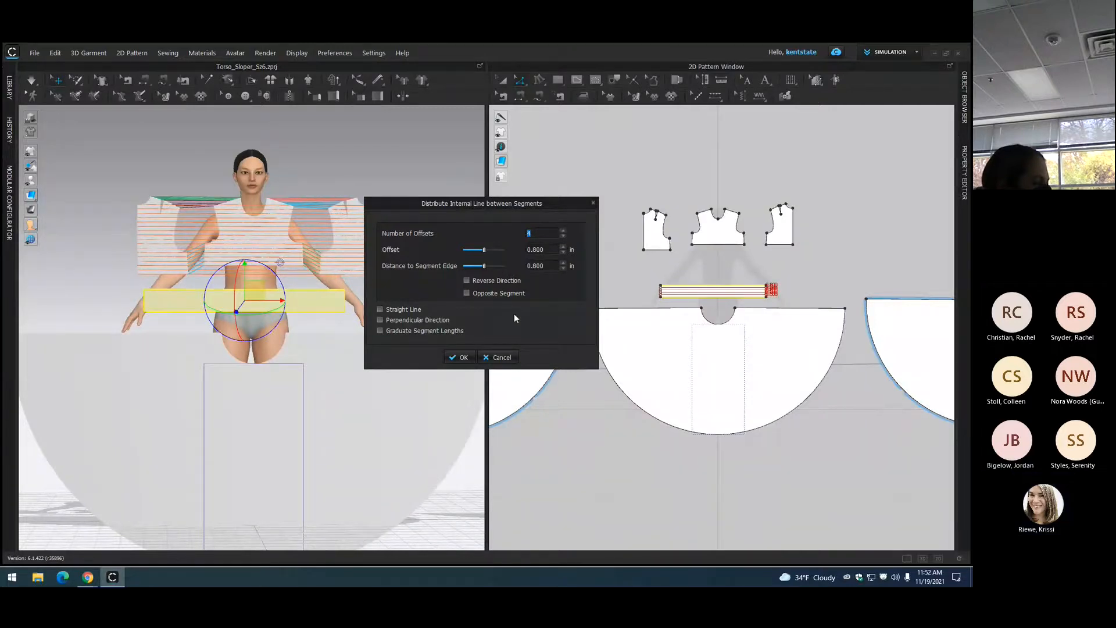
pyautogui.click(459, 357)
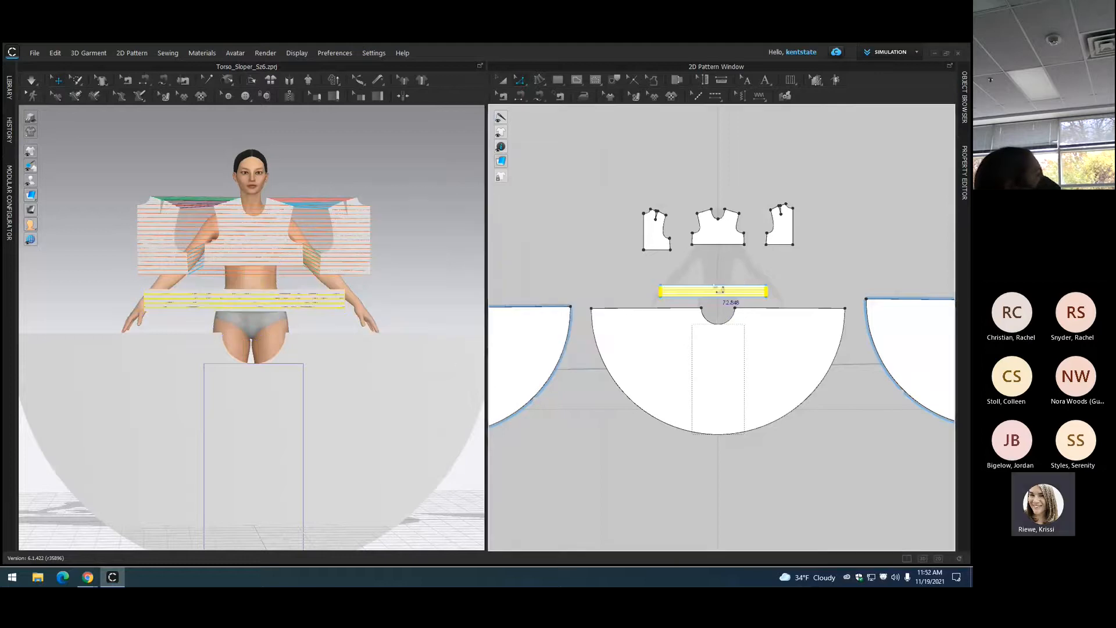
pyautogui.scroll(2, 709, 271)
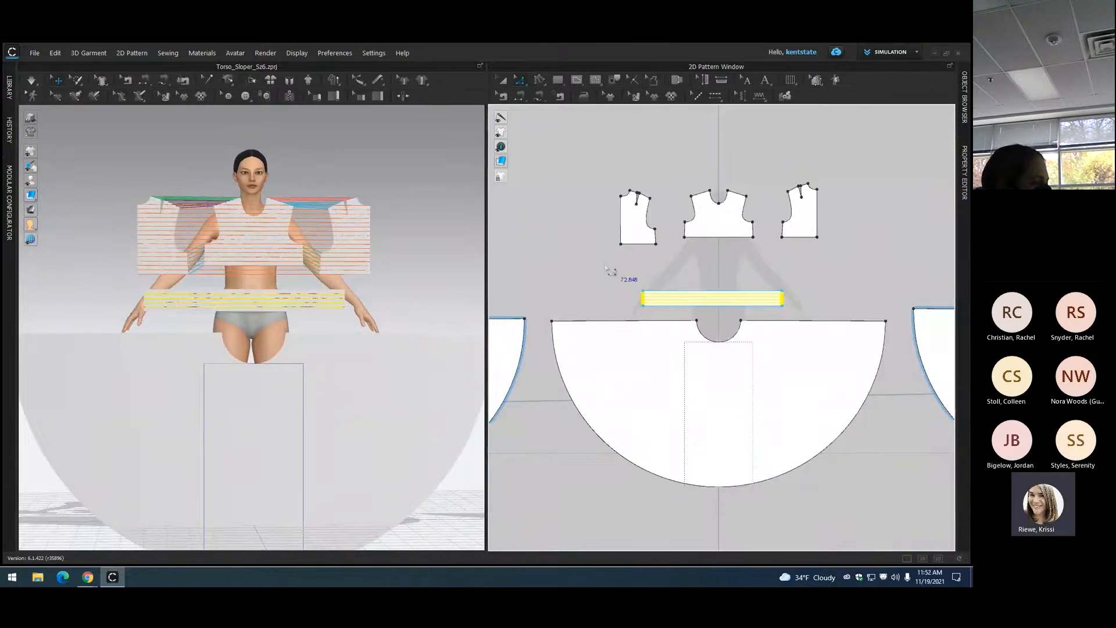
# Step: Create a Layer Clone (Over) of the lined waist panel and place it between the original panel and the bodice
pyautogui.click(623, 263)
pyautogui.press('a')
pyautogui.click(702, 291)
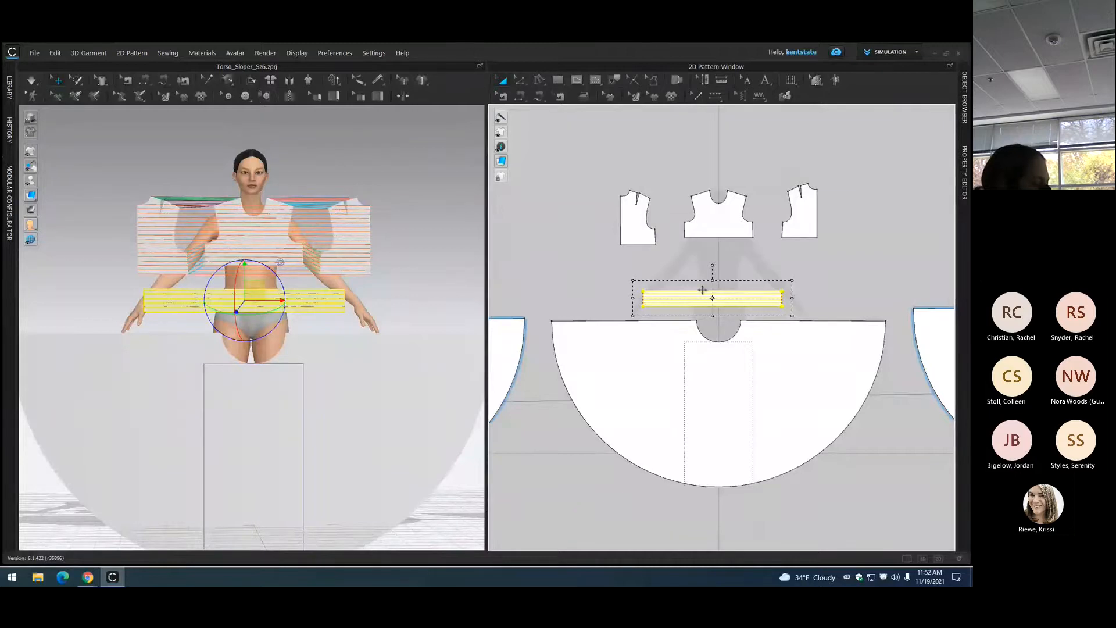
pyautogui.rightClick(703, 294)
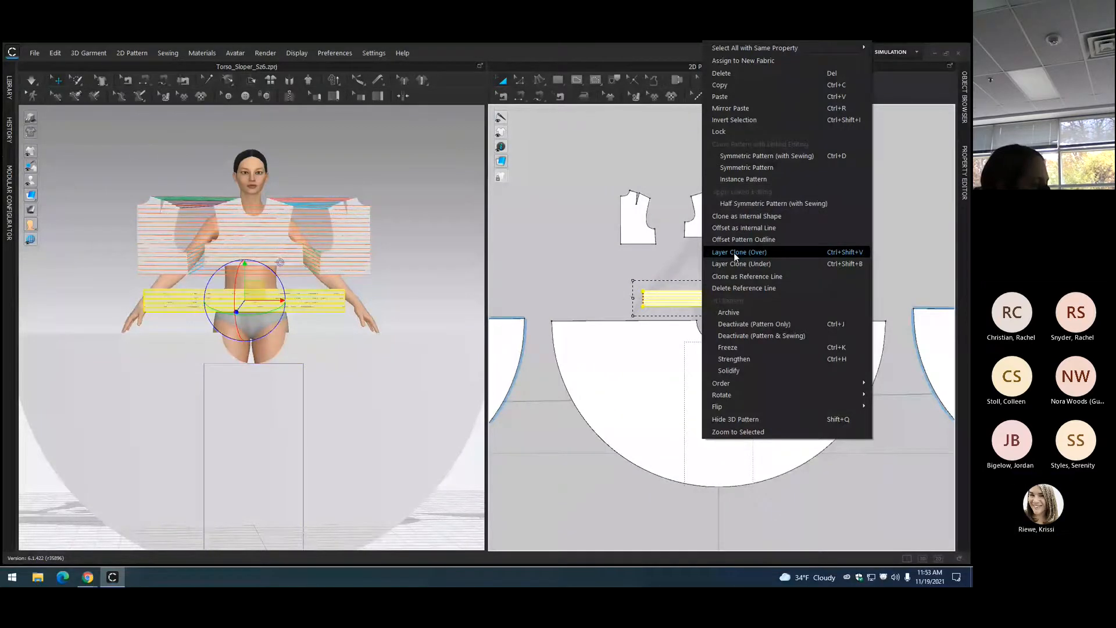
pyautogui.click(734, 252)
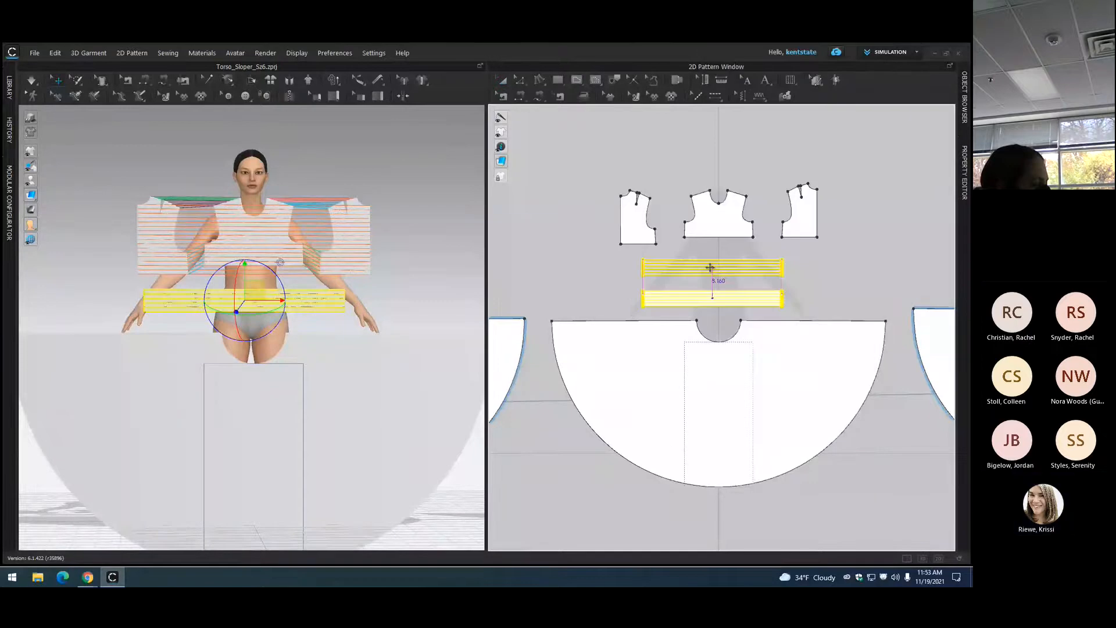
pyautogui.click(591, 260)
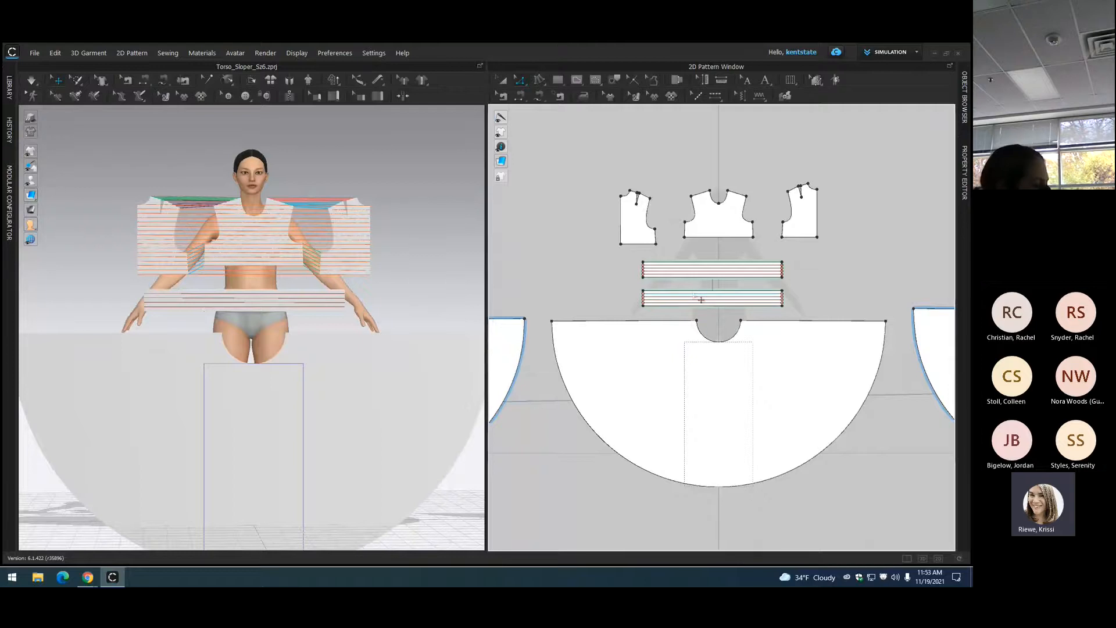
# Step: Make the four internal lines of the original waist panel elastic with a ratio of 100
pyautogui.moveTo(702, 300)
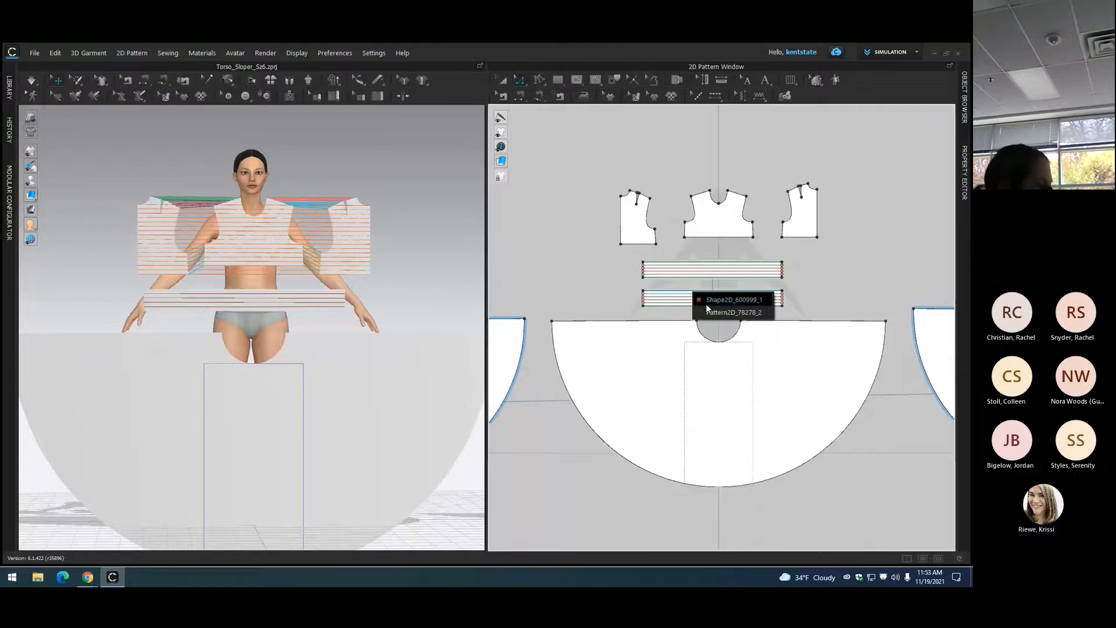
pyautogui.click(707, 312)
pyautogui.scroll(-2, 712, 303)
pyautogui.scroll(6, 715, 303)
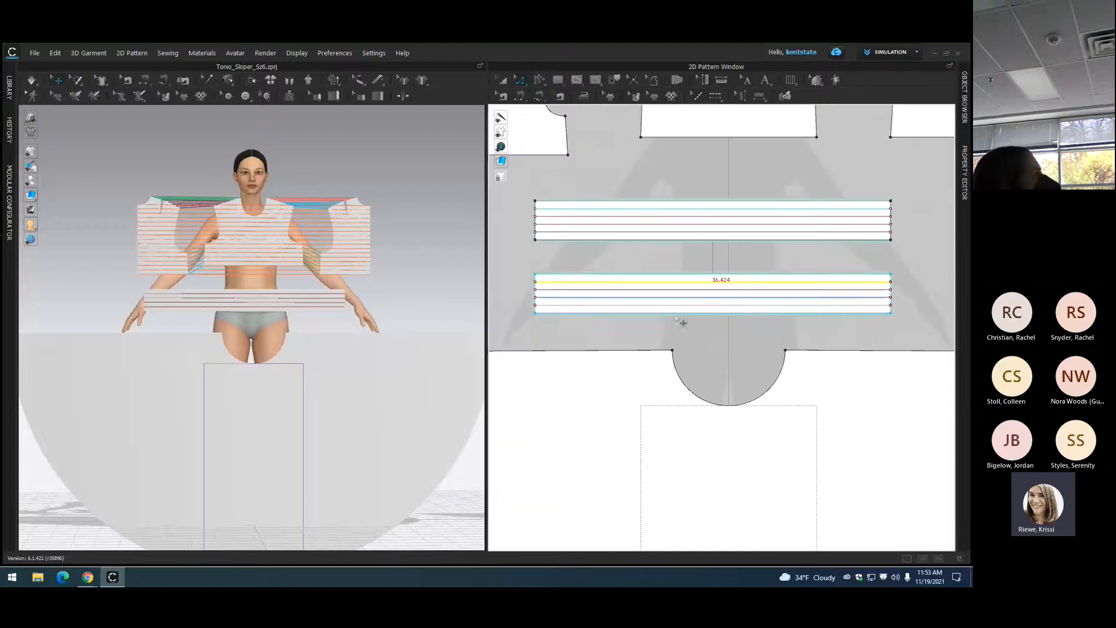
pyautogui.keyDown('shift'); pyautogui.click(670, 290); pyautogui.keyUp('shift')
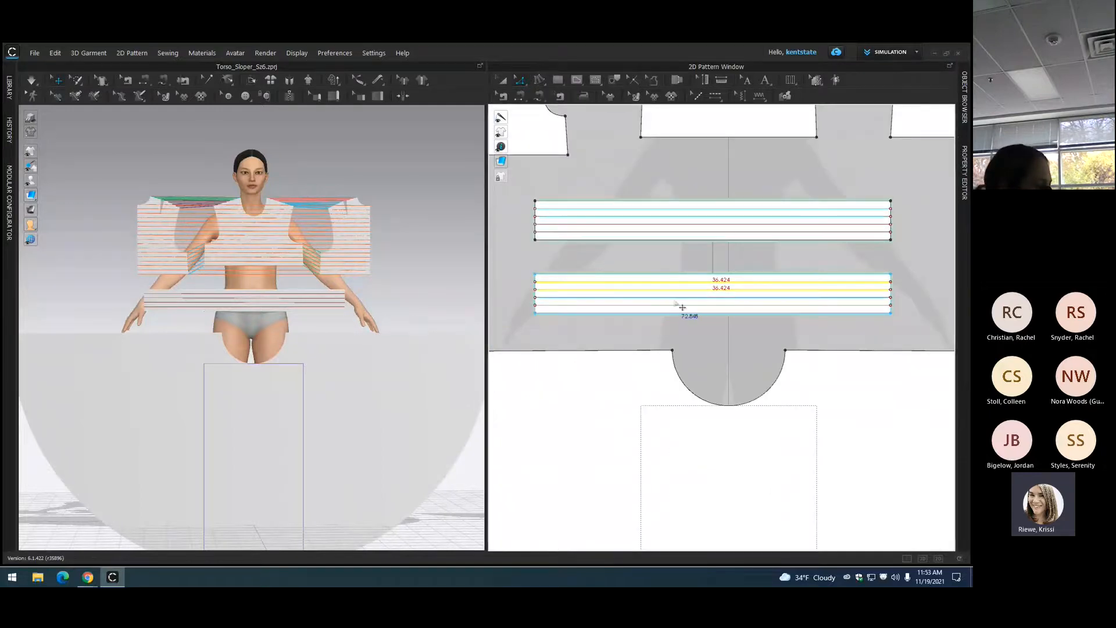
pyautogui.keyDown('shift'); pyautogui.click(683, 297); pyautogui.keyUp('shift')
pyautogui.keyDown('shift'); pyautogui.click(681, 305); pyautogui.keyUp('shift')
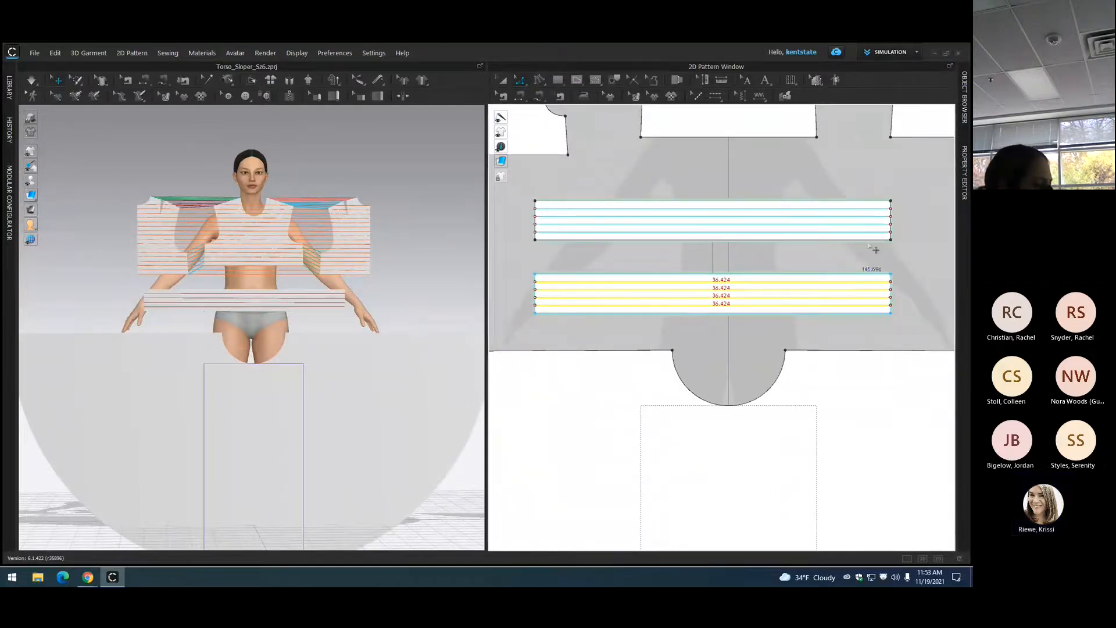
pyautogui.click(965, 173)
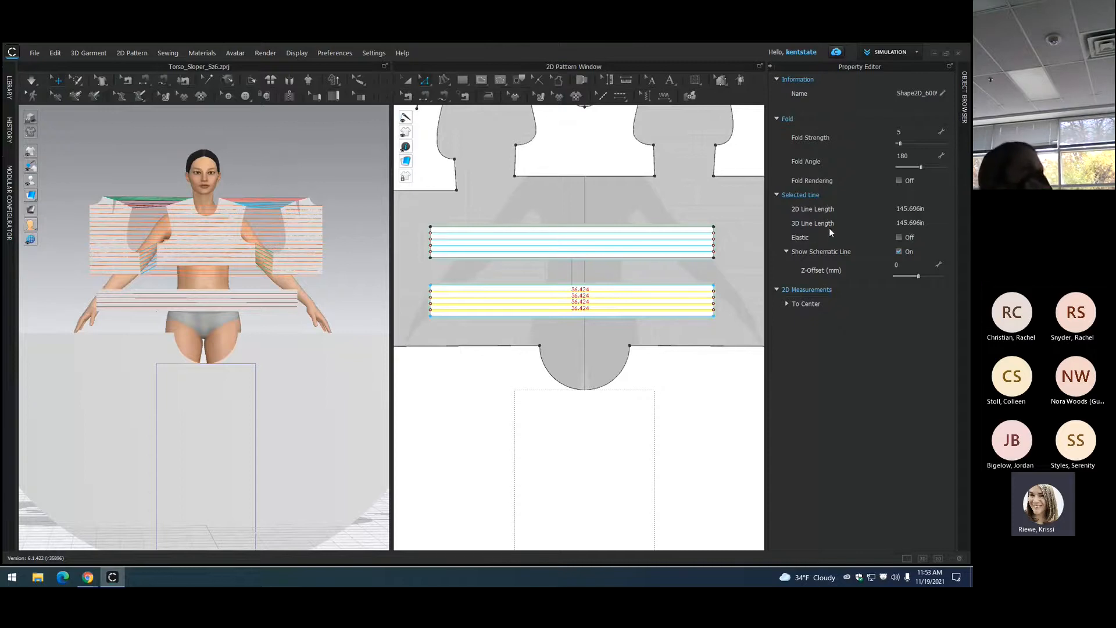
pyautogui.click(900, 238)
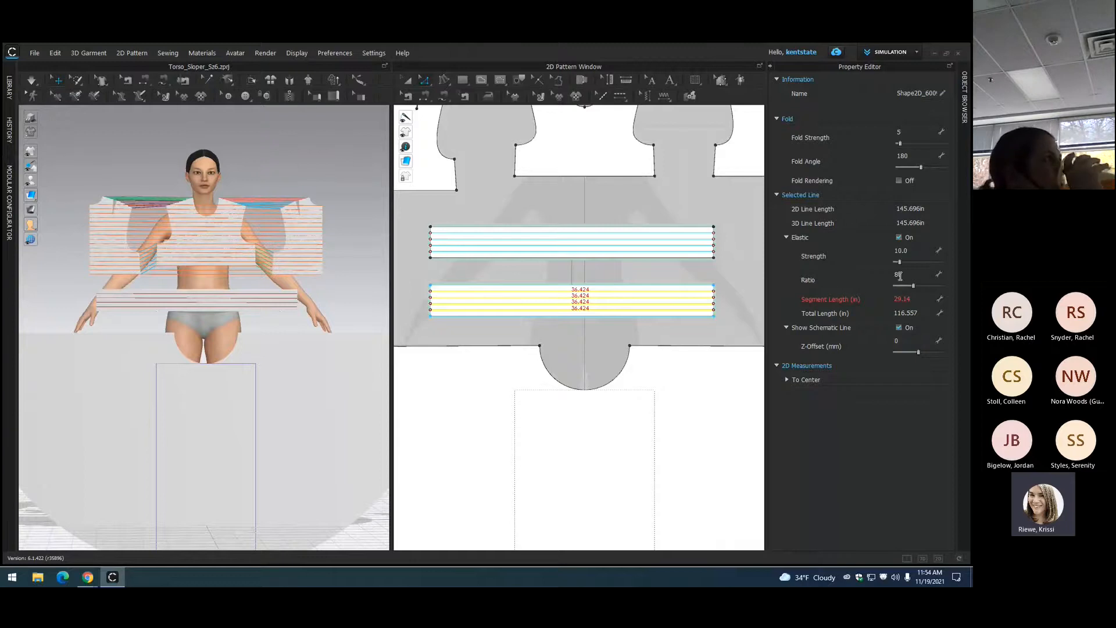
pyautogui.doubleClick(900, 275)
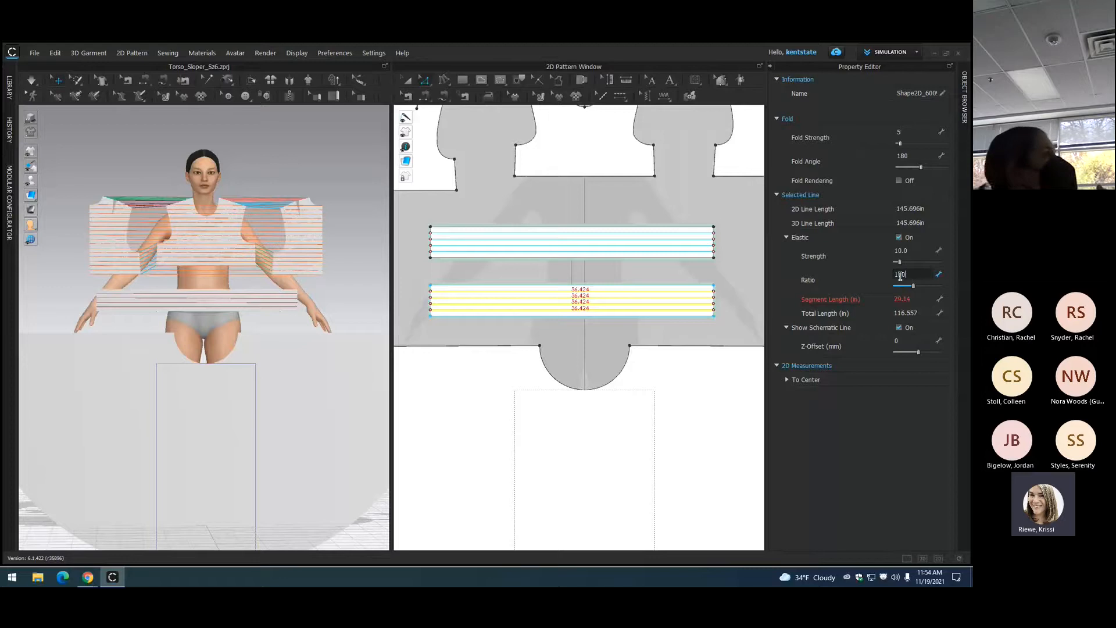
pyautogui.write('00')
pyautogui.press('Return')
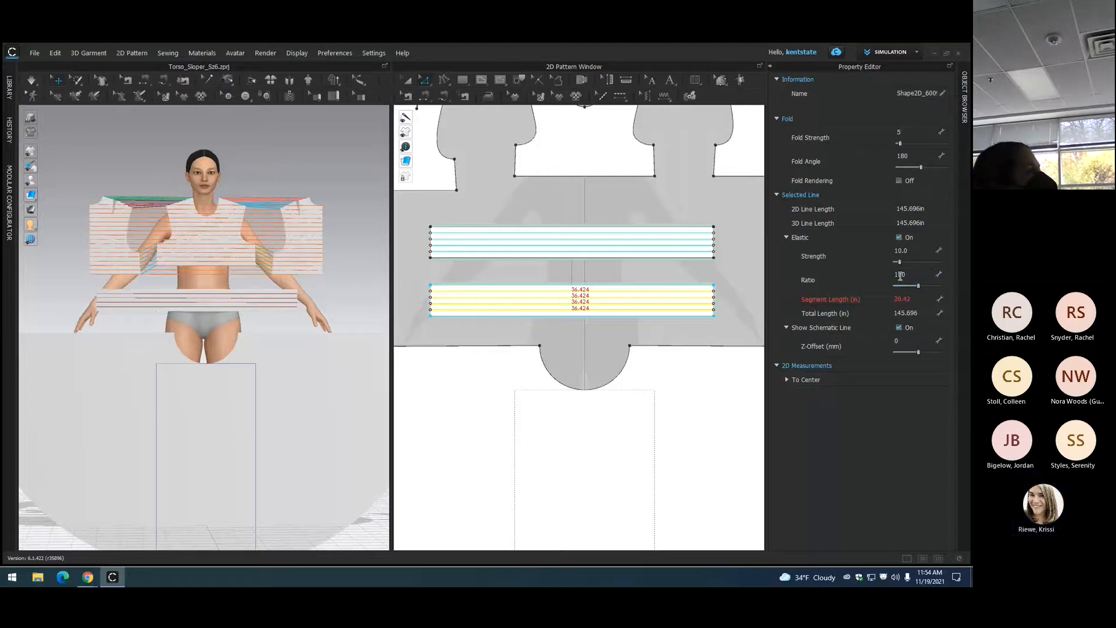
pyautogui.click(769, 66)
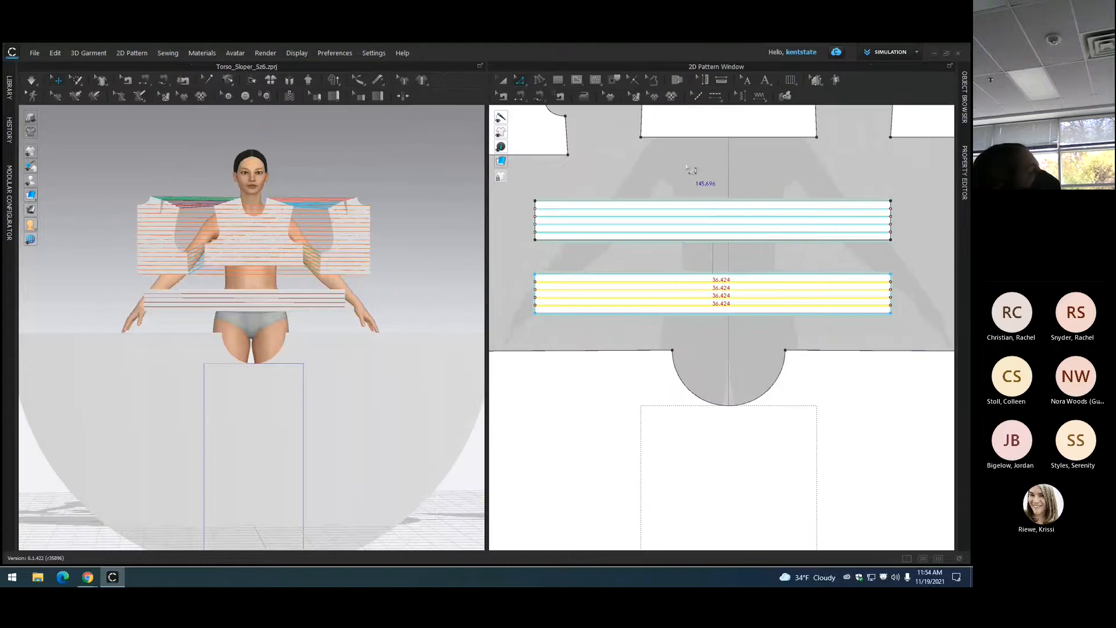
pyautogui.scroll(3, 689, 169)
pyautogui.scroll(-2, 689, 169)
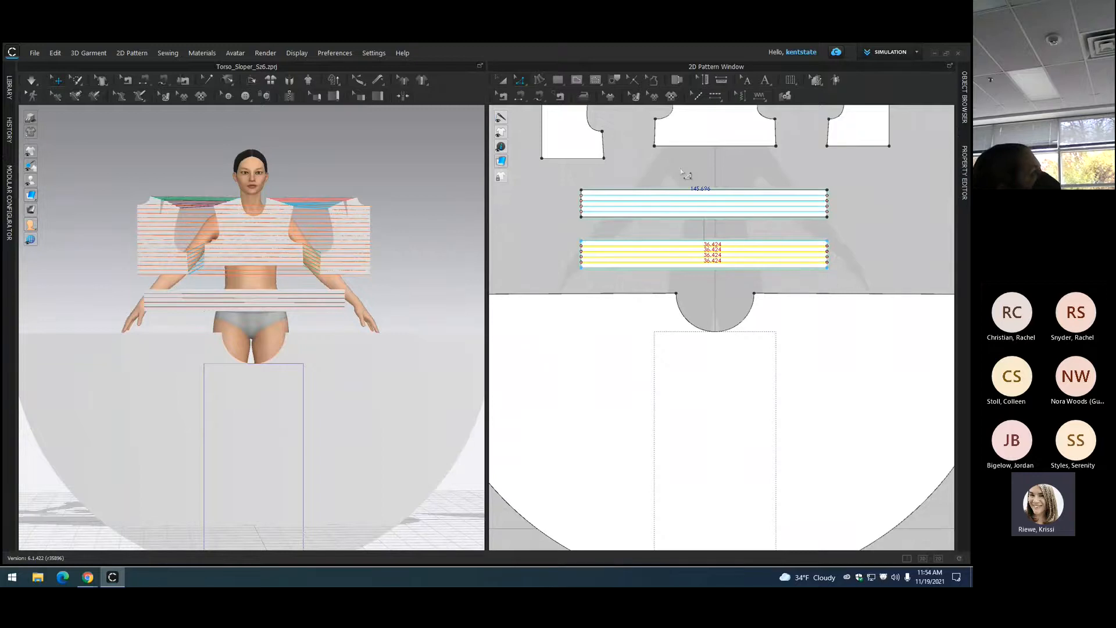
pyautogui.moveTo(533, 210); pyautogui.dragTo(553, 246, button='middle')
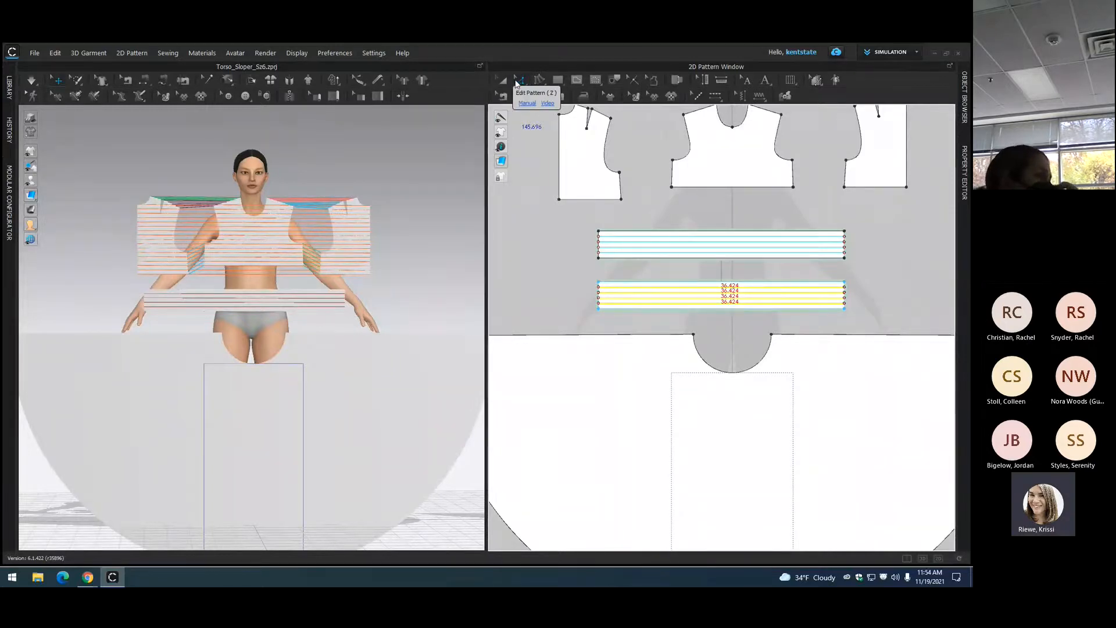
pyautogui.click(508, 83)
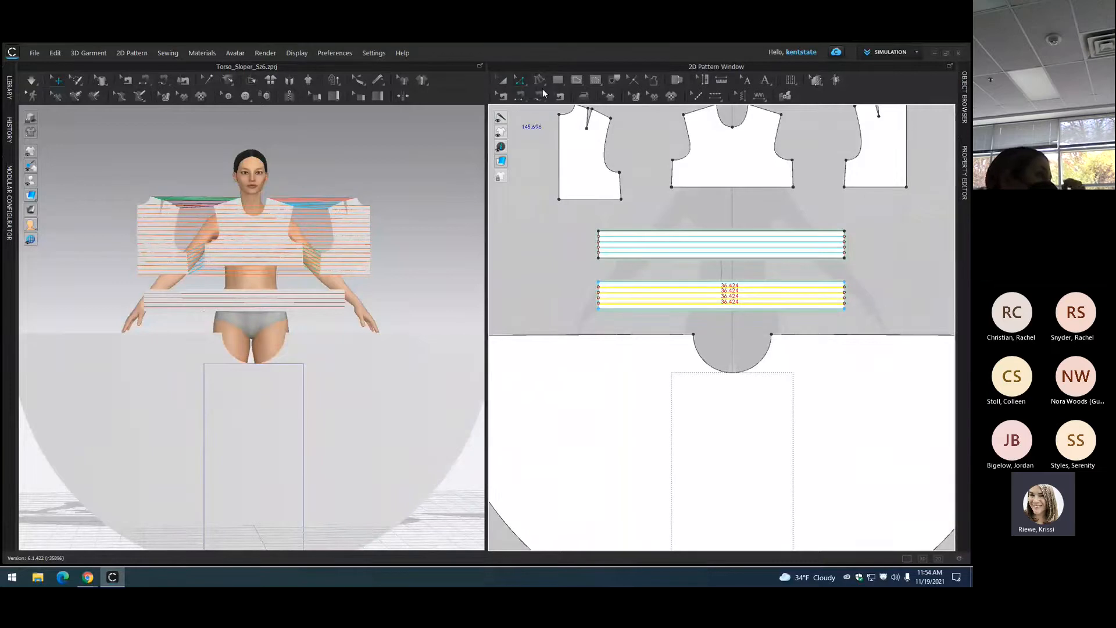
pyautogui.click(521, 81)
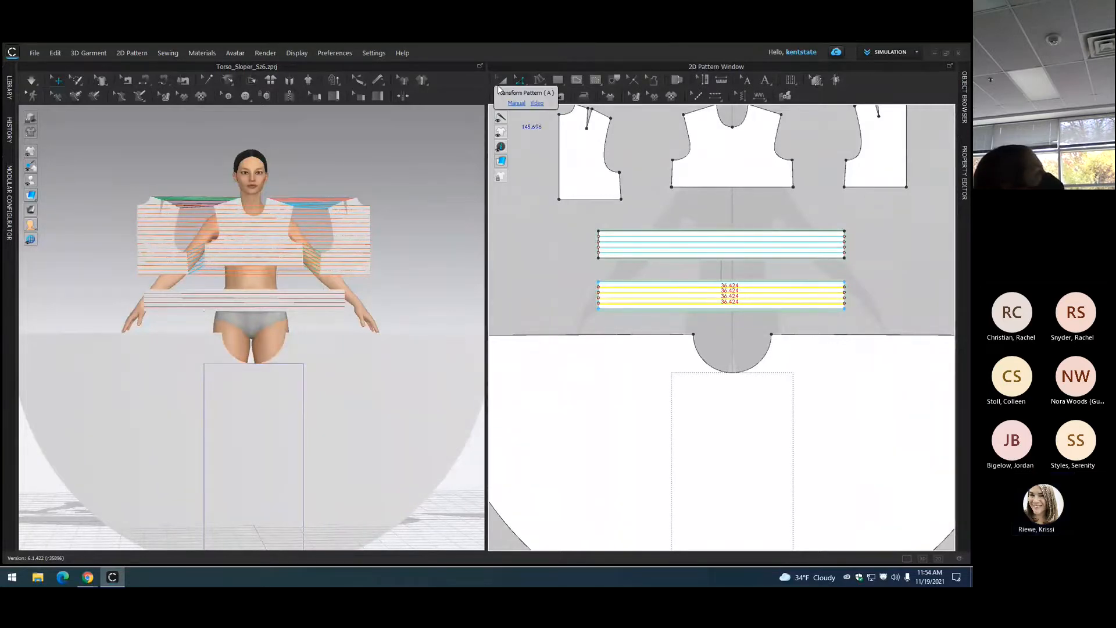
pyautogui.click(502, 85)
pyautogui.click(541, 218)
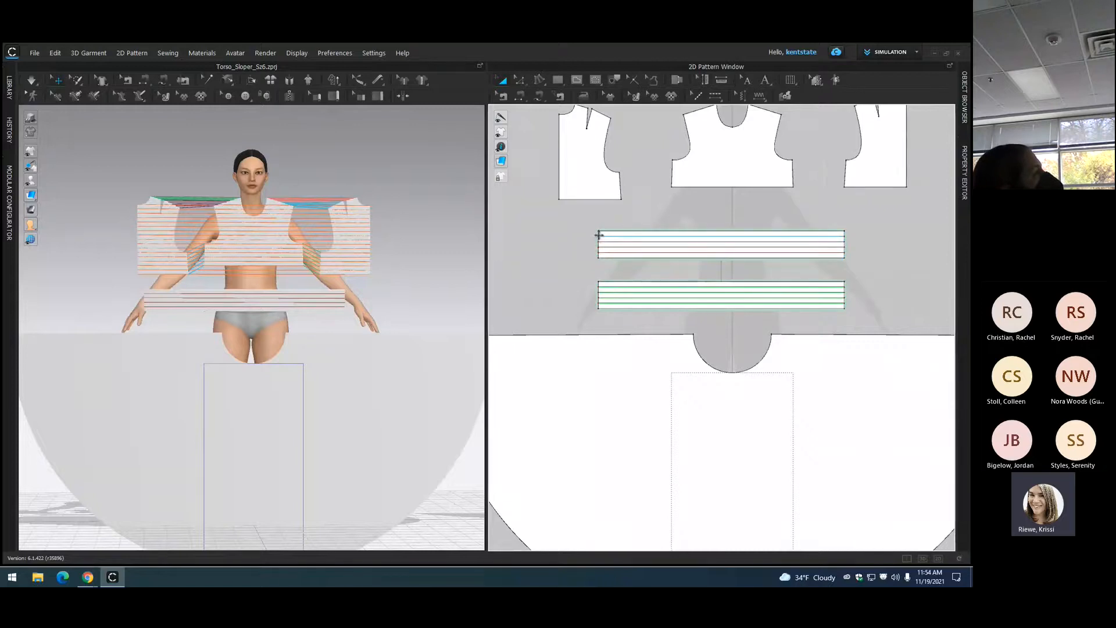
pyautogui.click(522, 83)
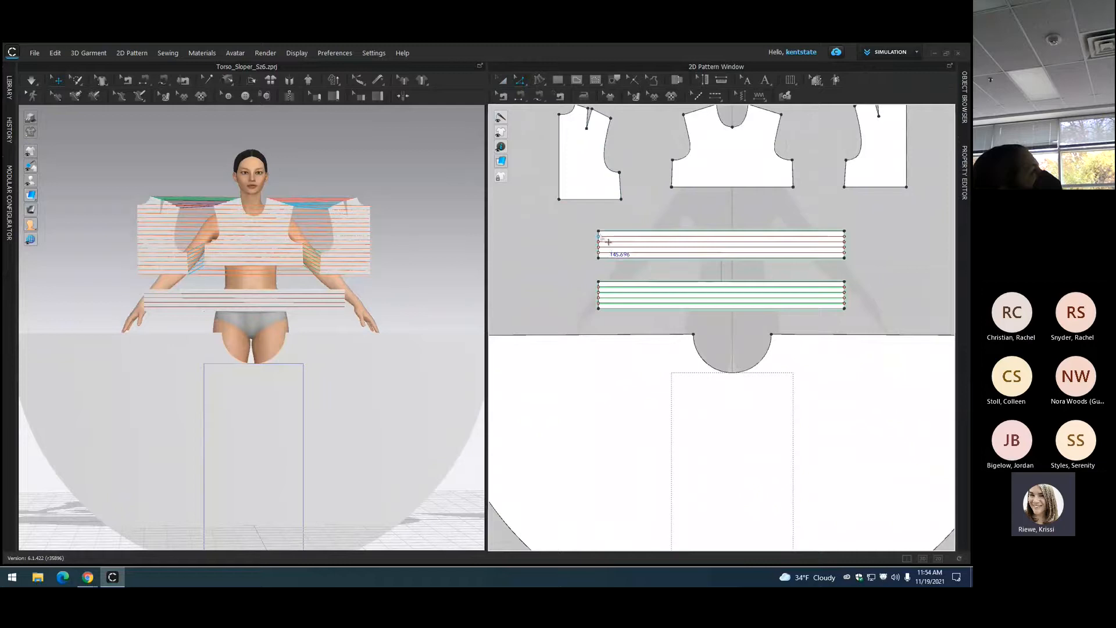
# Step: Try to lengthen the upper waist panel from its left end while it is still linked to the lower panel
pyautogui.scroll(-2, 608, 242)
pyautogui.scroll(5, 605, 240)
pyautogui.click(604, 240)
pyautogui.click(504, 82)
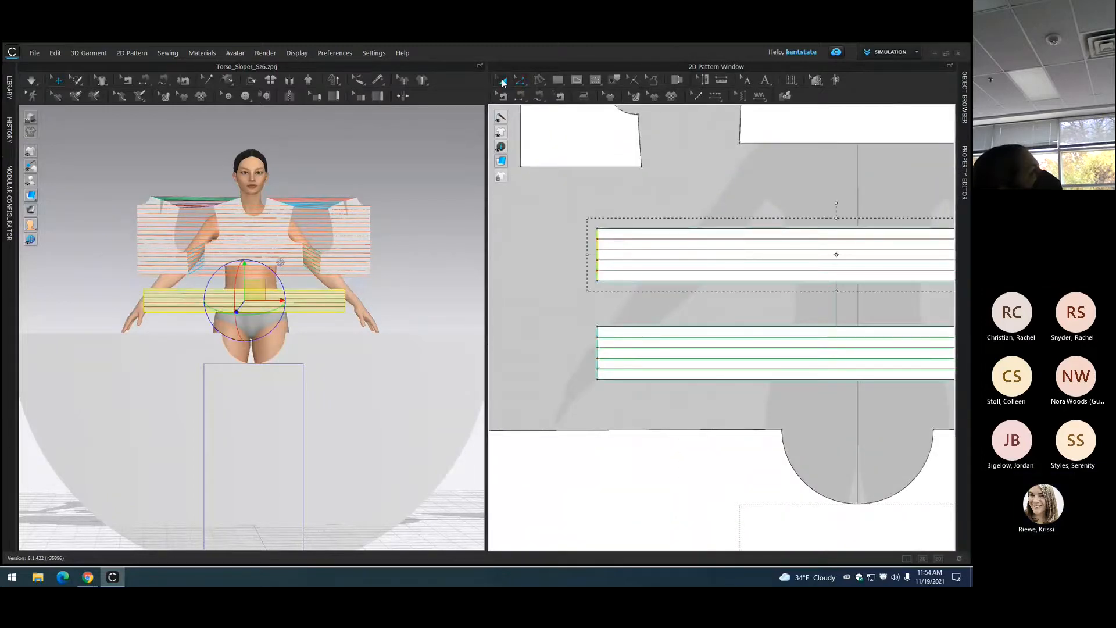
pyautogui.scroll(-3, 596, 264)
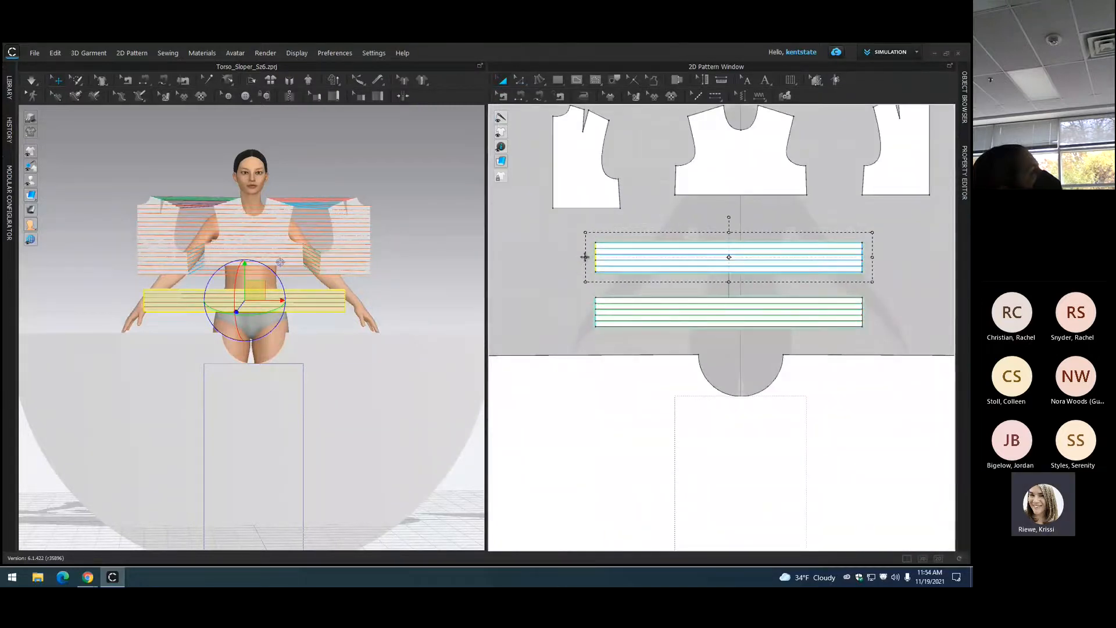
pyautogui.moveTo(585, 257); pyautogui.dragTo(570, 258)
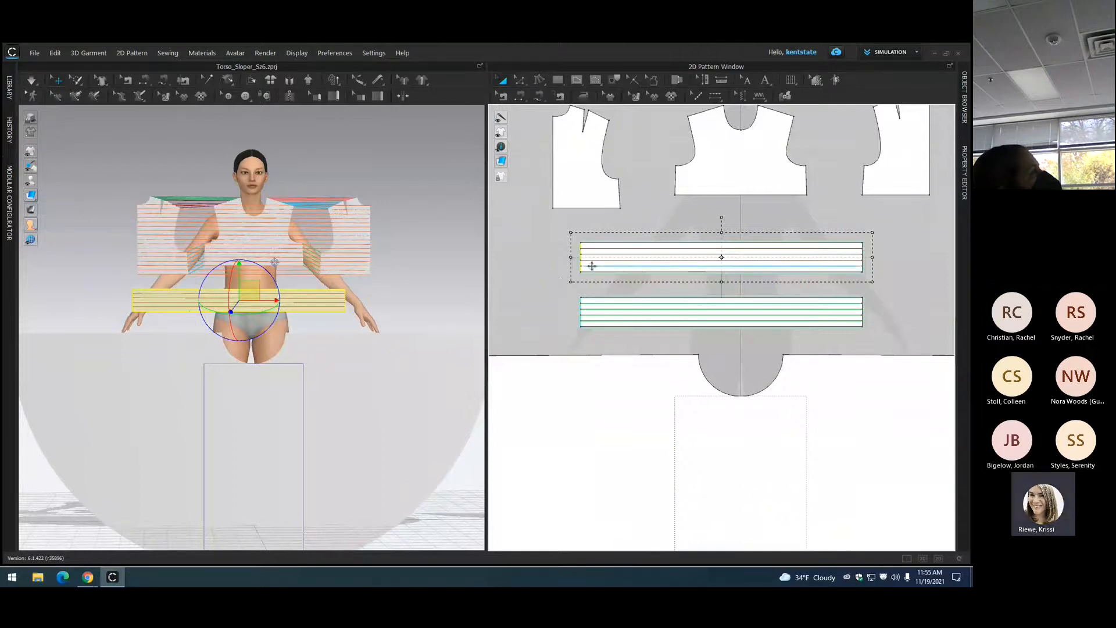
pyautogui.hotkey('ctrl', 'z')
pyautogui.click(523, 276)
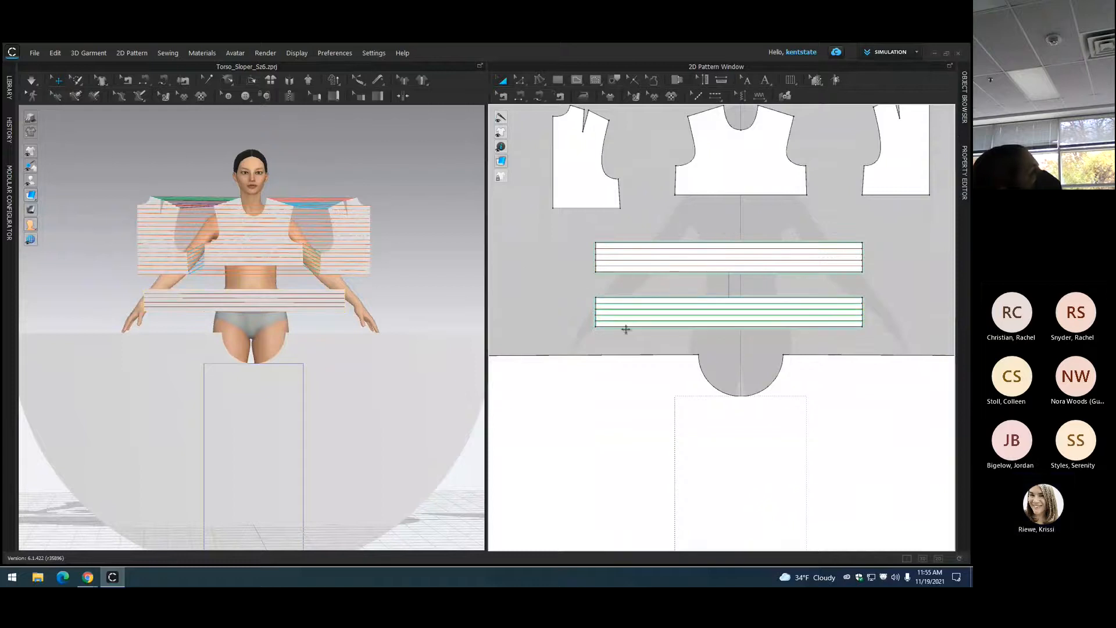
# Step: Remove the linked editing between the upper waist panel and the lower waist panel
pyautogui.click(658, 244)
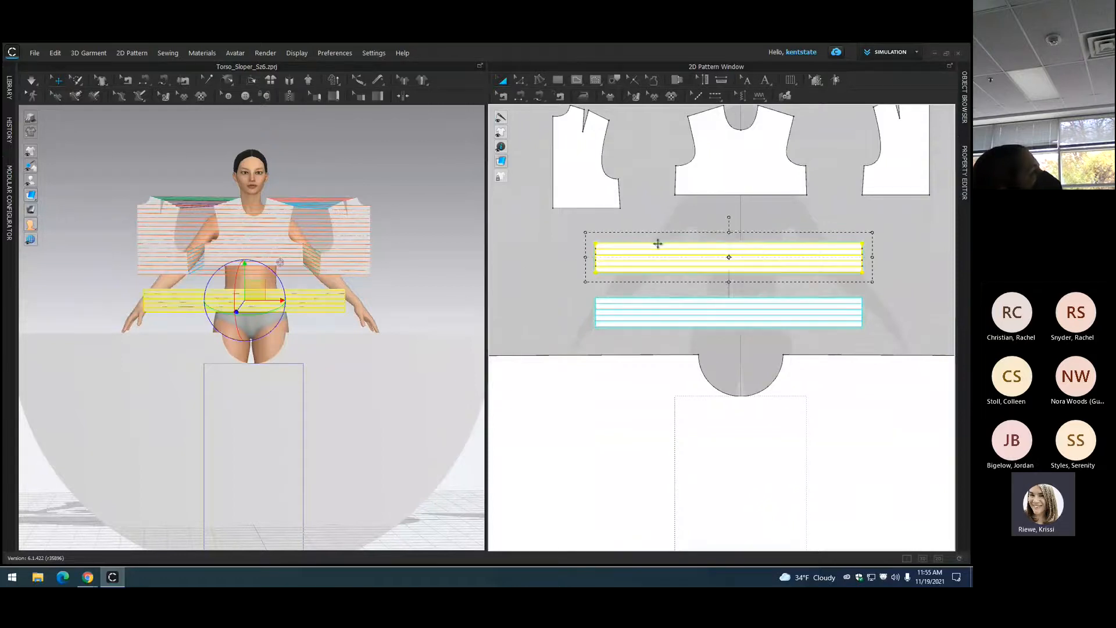
pyautogui.rightClick(658, 243)
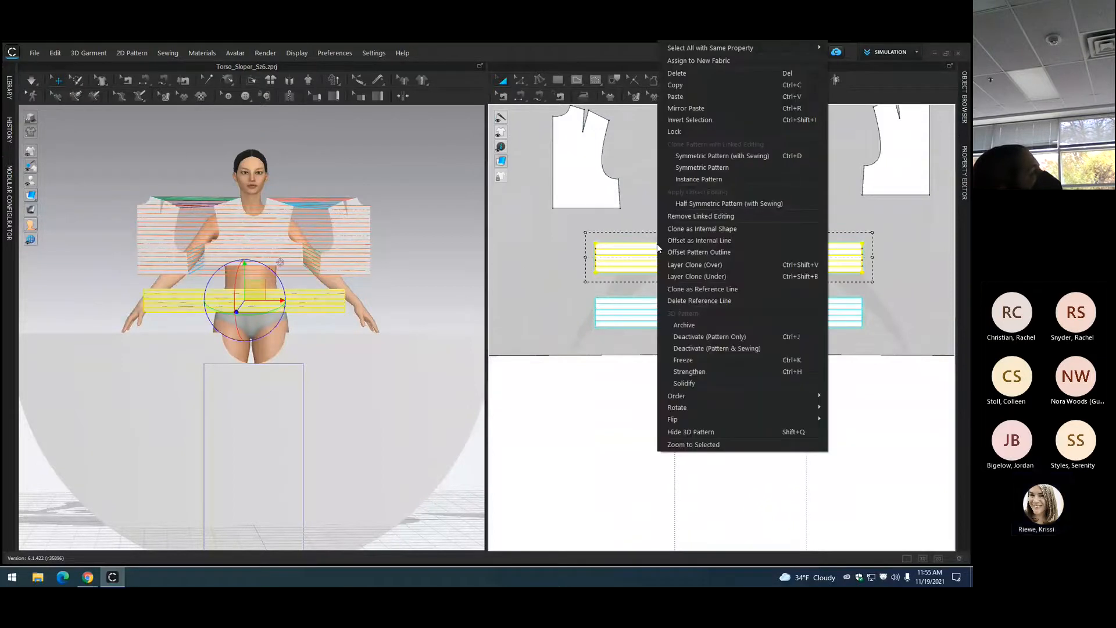
pyautogui.click(679, 216)
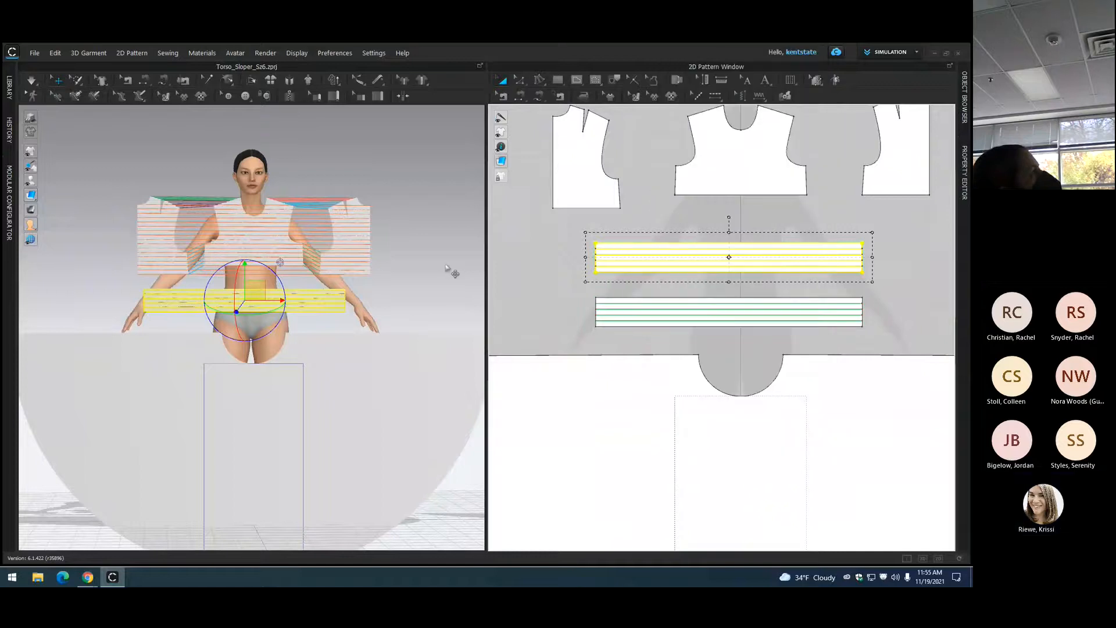
pyautogui.click(525, 258)
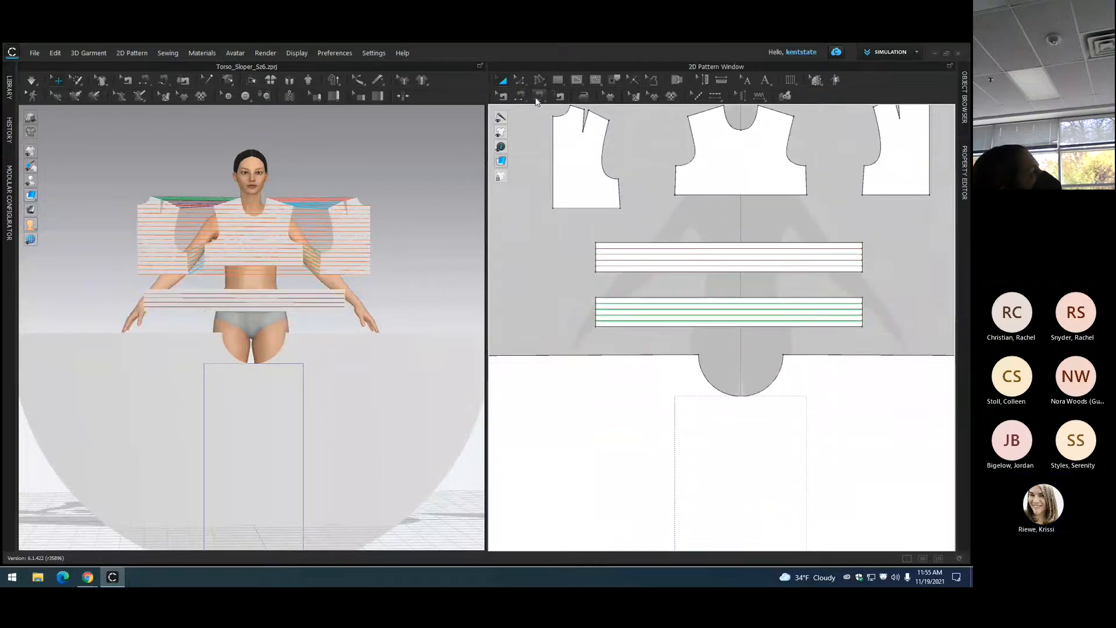
# Step: Lengthen the upper waist panel outward from its left end and shorten the lower waist panel inward from the same end
pyautogui.click(661, 243)
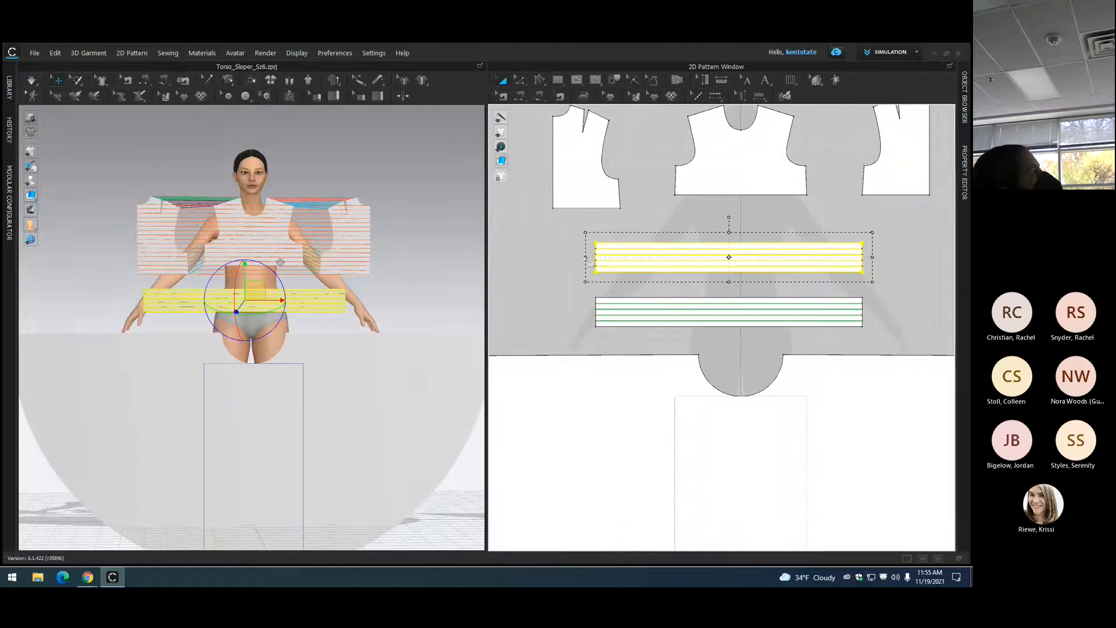
pyautogui.moveTo(586, 258); pyautogui.dragTo(542, 263)
pyautogui.click(584, 300)
pyautogui.click(616, 297)
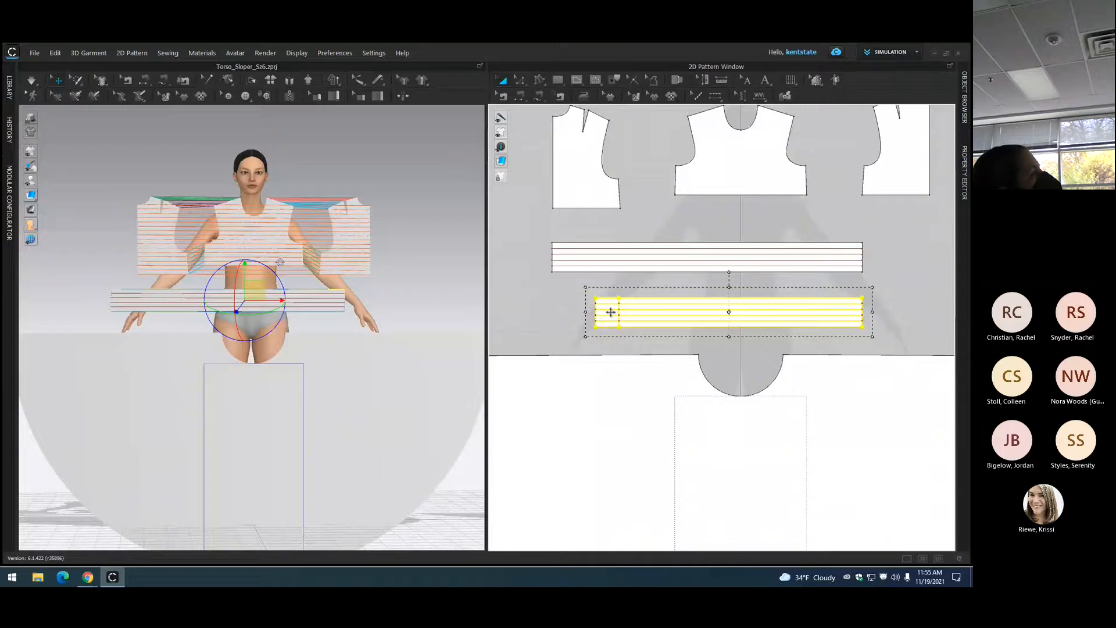
pyautogui.moveTo(610, 312); pyautogui.dragTo(608, 312)
pyautogui.click(549, 314)
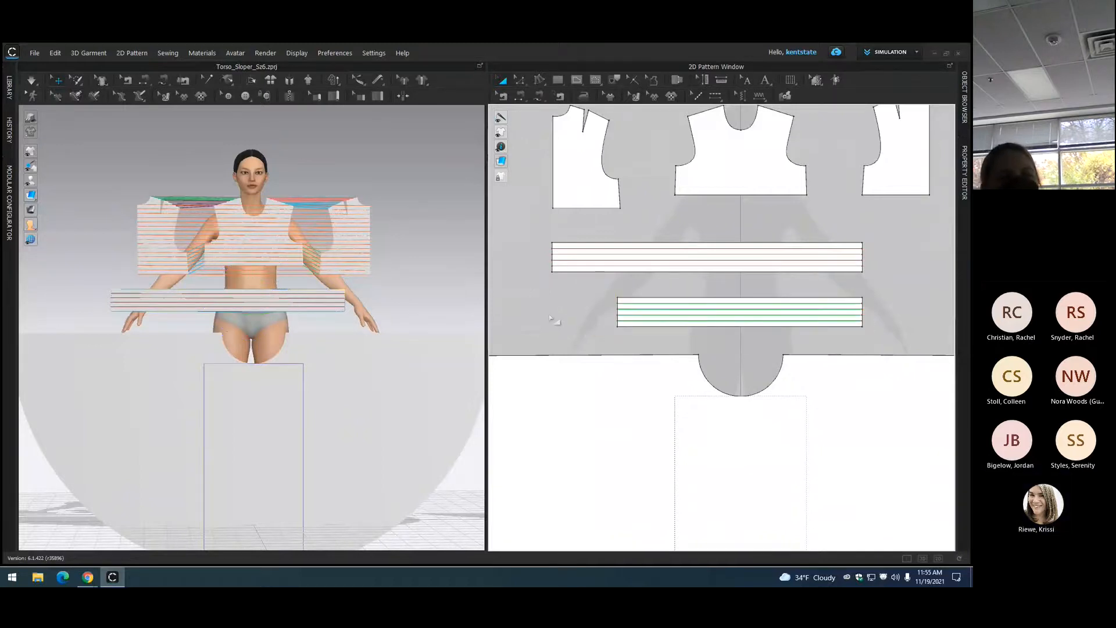
# Step: Flip both back bodice pieces and both back skirt pieces horizontally in the 3D view
pyautogui.scroll(-5, 559, 311)
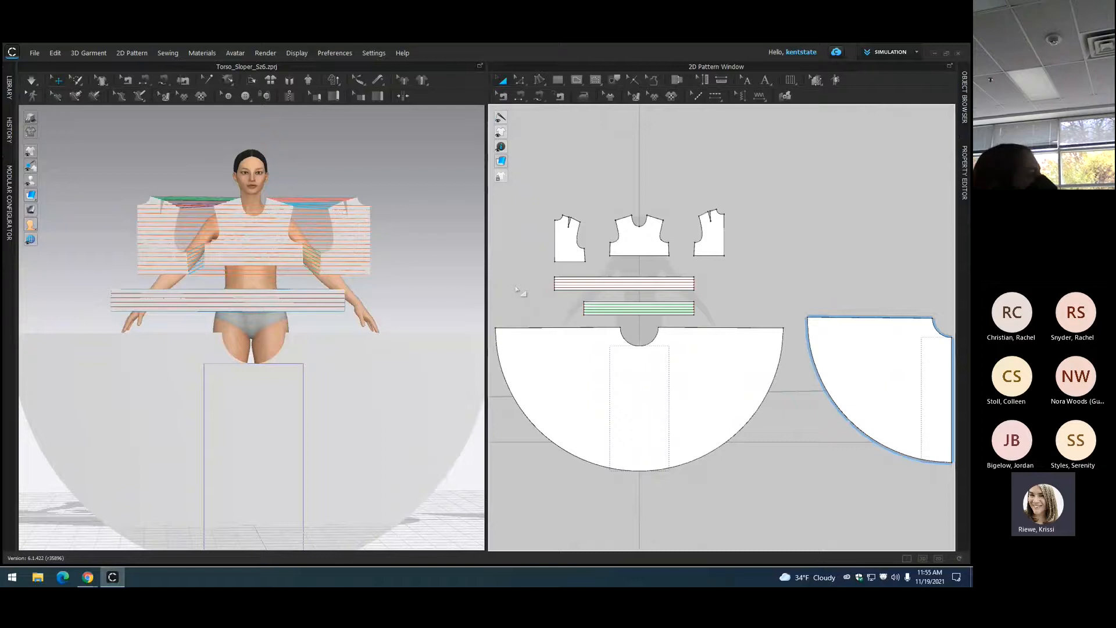
pyautogui.moveTo(191, 199); pyautogui.dragTo(180, 168, button='right')
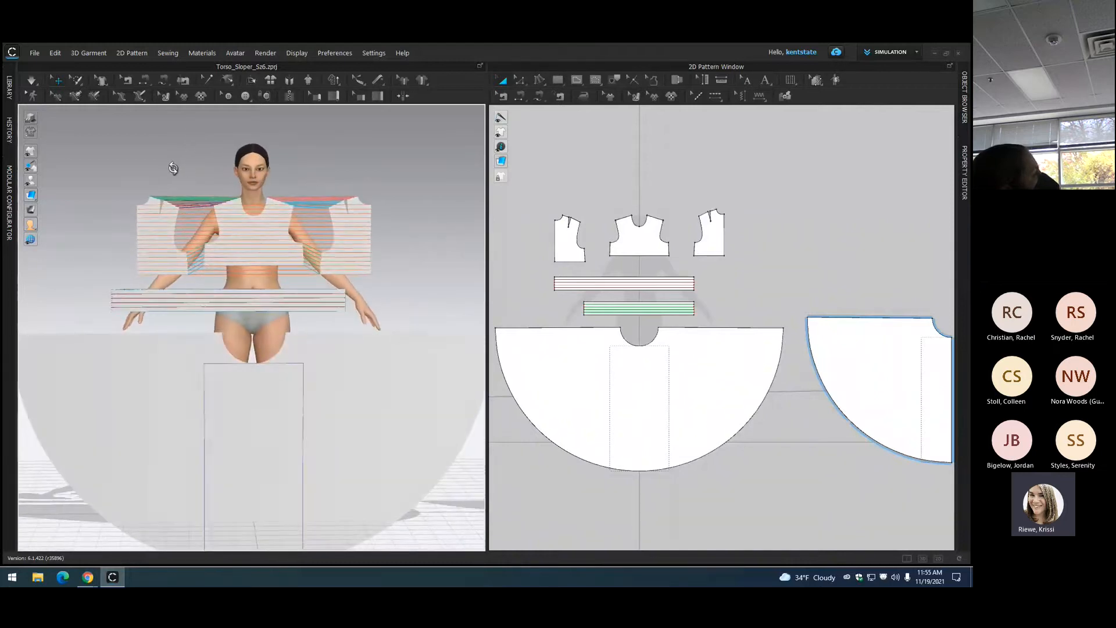
pyautogui.scroll(2, 181, 176)
pyautogui.scroll(-5, 181, 177)
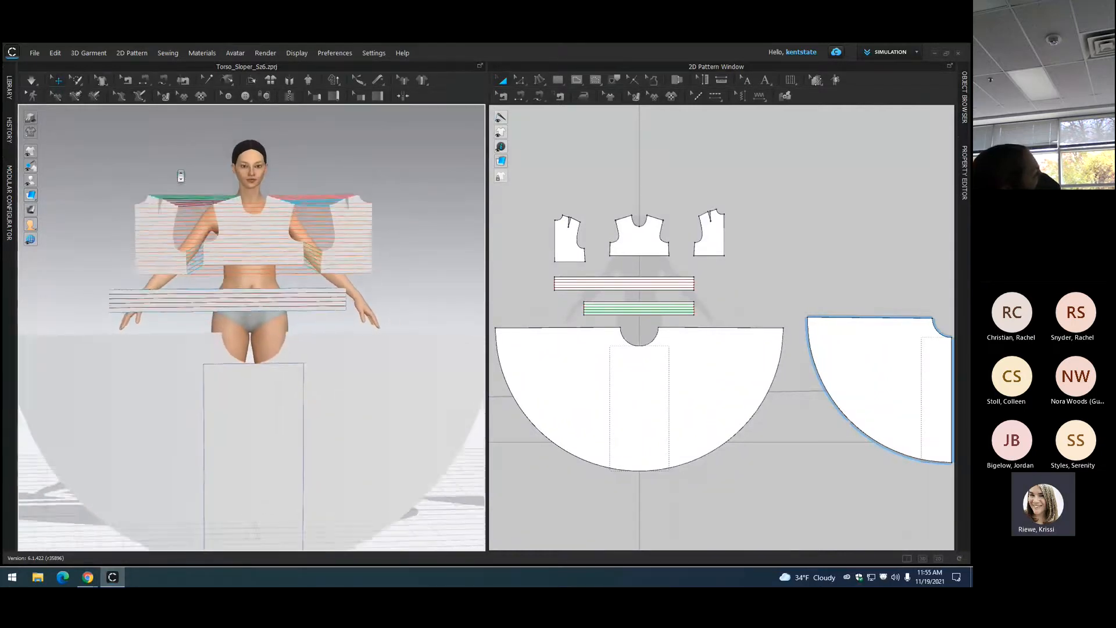
pyautogui.moveTo(181, 178); pyautogui.dragTo(222, 173, button='right')
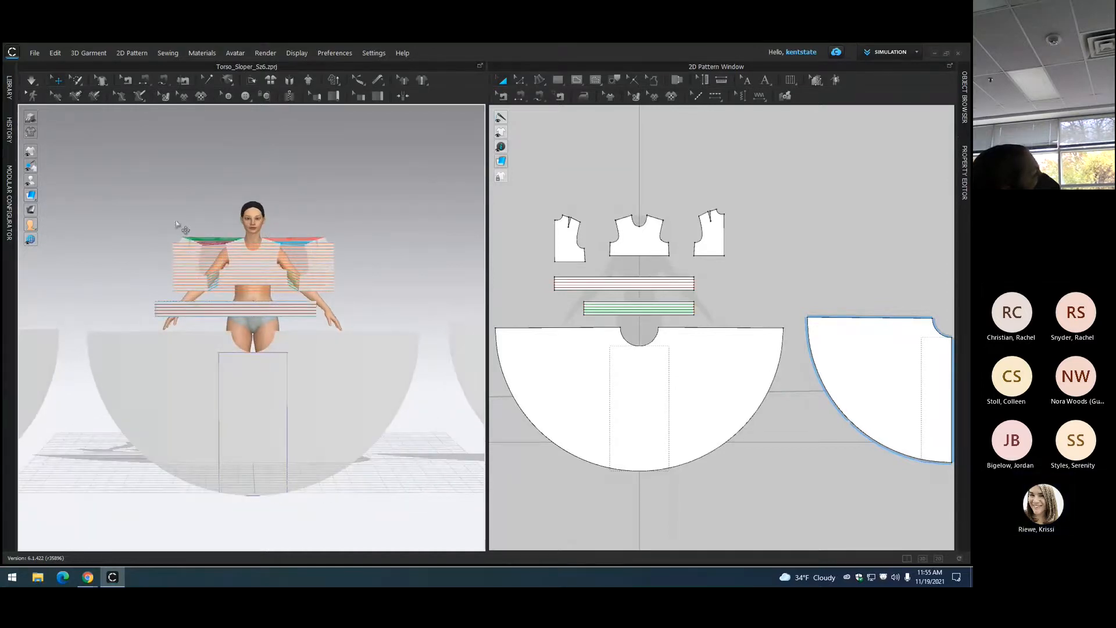
pyautogui.click(191, 267)
pyautogui.moveTo(190, 267); pyautogui.dragTo(226, 230, button='right')
pyautogui.scroll(-3, 175, 291)
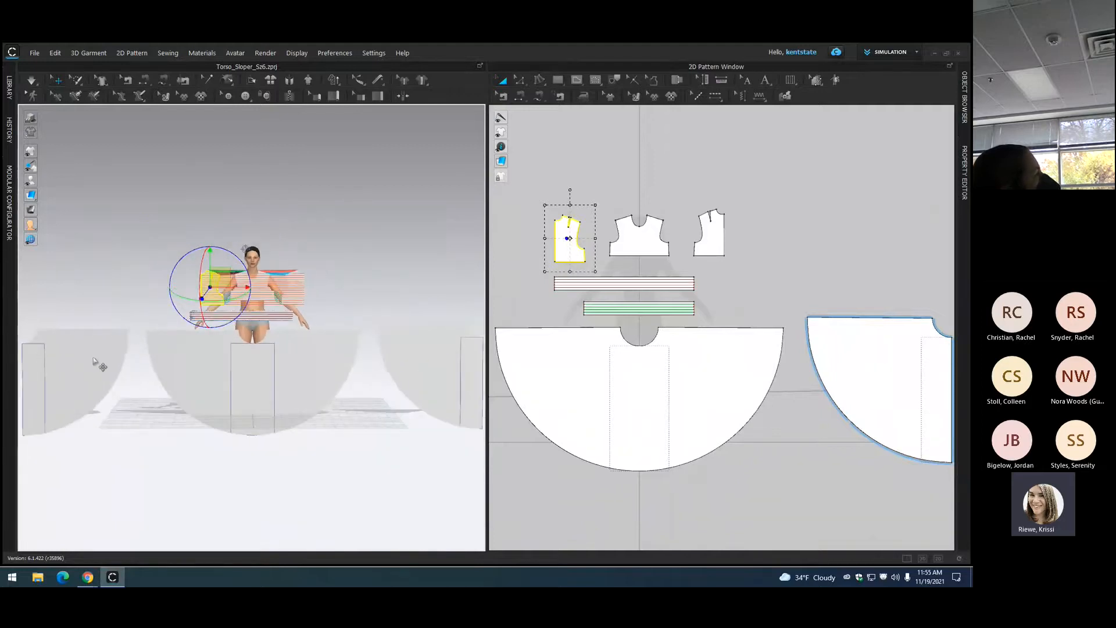
pyautogui.keyDown('shift'); pyautogui.click(90, 360); pyautogui.keyUp('shift')
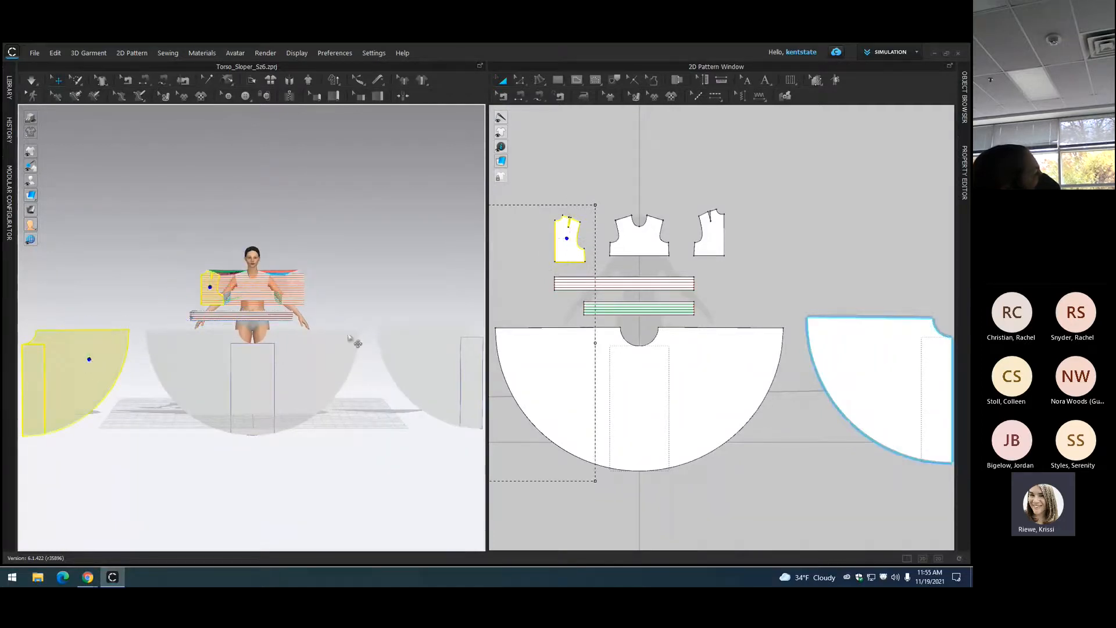
pyautogui.keyDown('shift'); pyautogui.click(298, 282); pyautogui.keyUp('shift')
pyautogui.keyDown('shift'); pyautogui.click(414, 347); pyautogui.keyUp('shift')
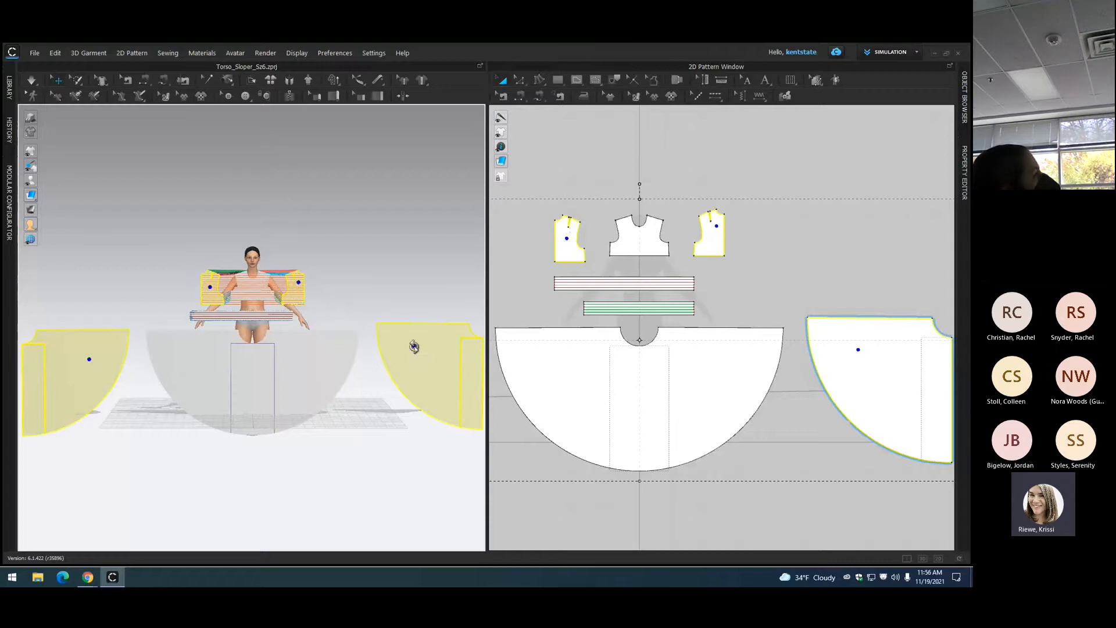
pyautogui.rightClick(414, 347)
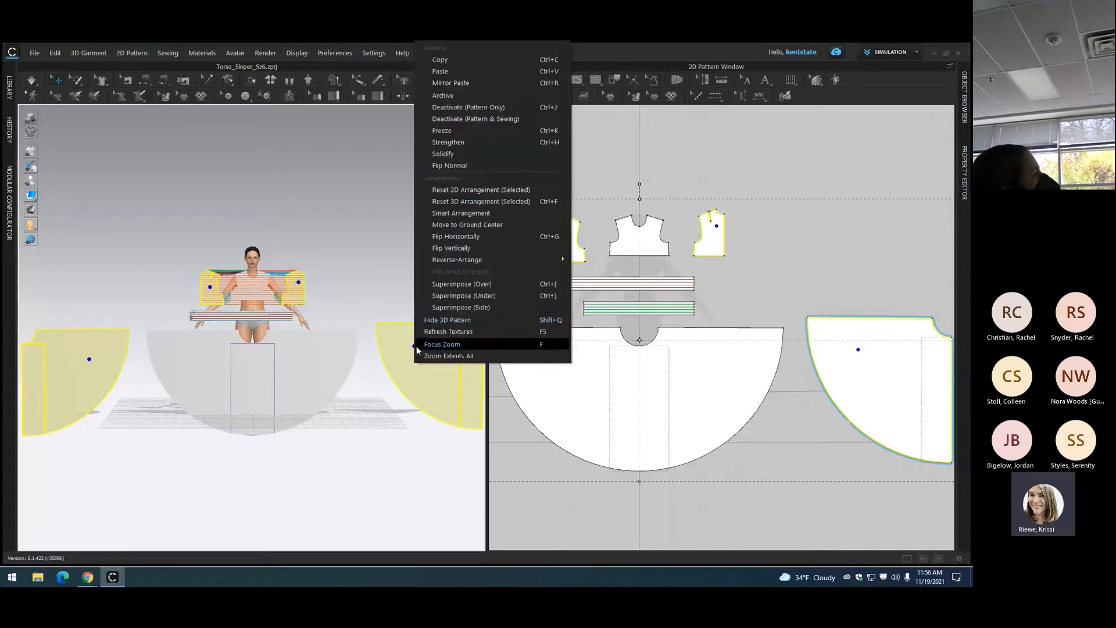
pyautogui.click(463, 238)
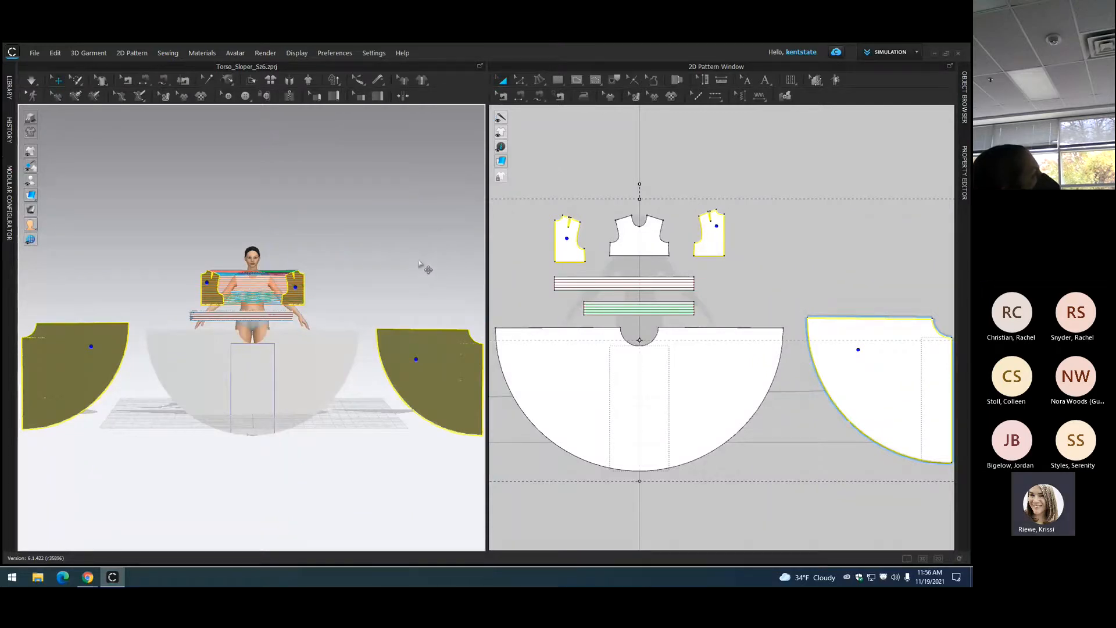
# Step: Move the selected back bodice and back skirt pieces together to behind the avatar in the 3D view
pyautogui.moveTo(414, 265); pyautogui.dragTo(308, 288, button='right')
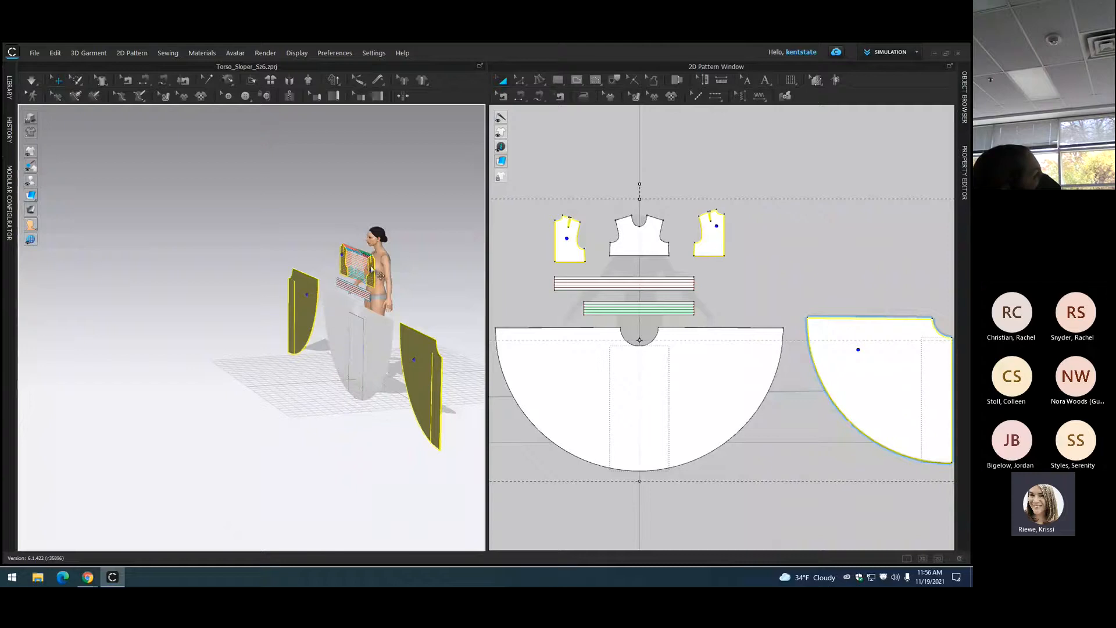
pyautogui.moveTo(380, 275); pyautogui.dragTo(426, 261)
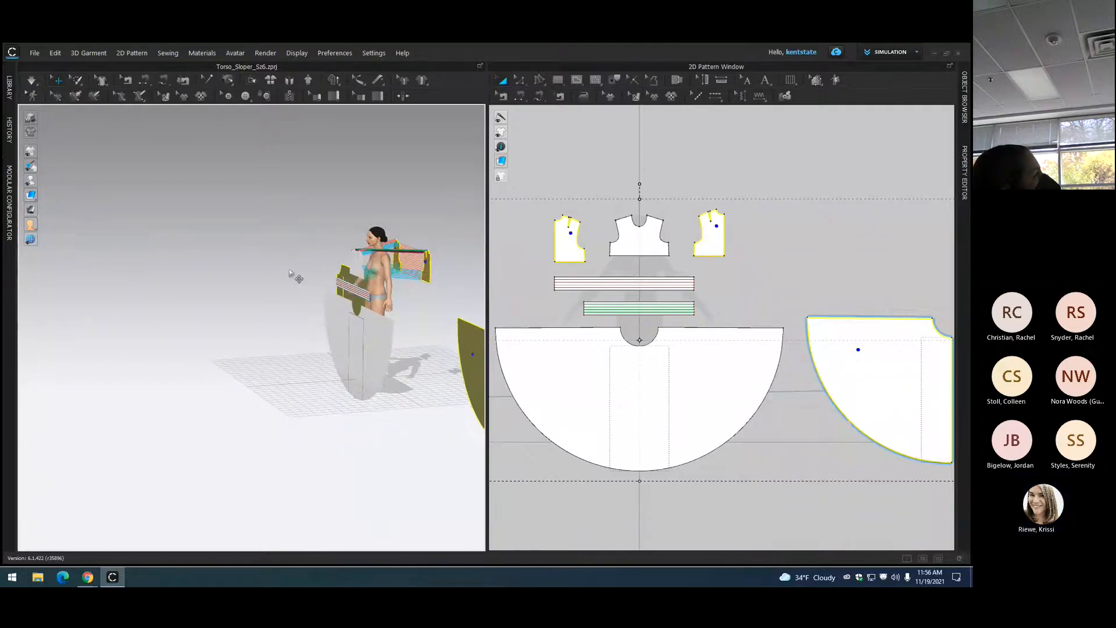
pyautogui.moveTo(275, 277); pyautogui.dragTo(525, 277, button='right')
pyautogui.press('8')
pyautogui.press('4')
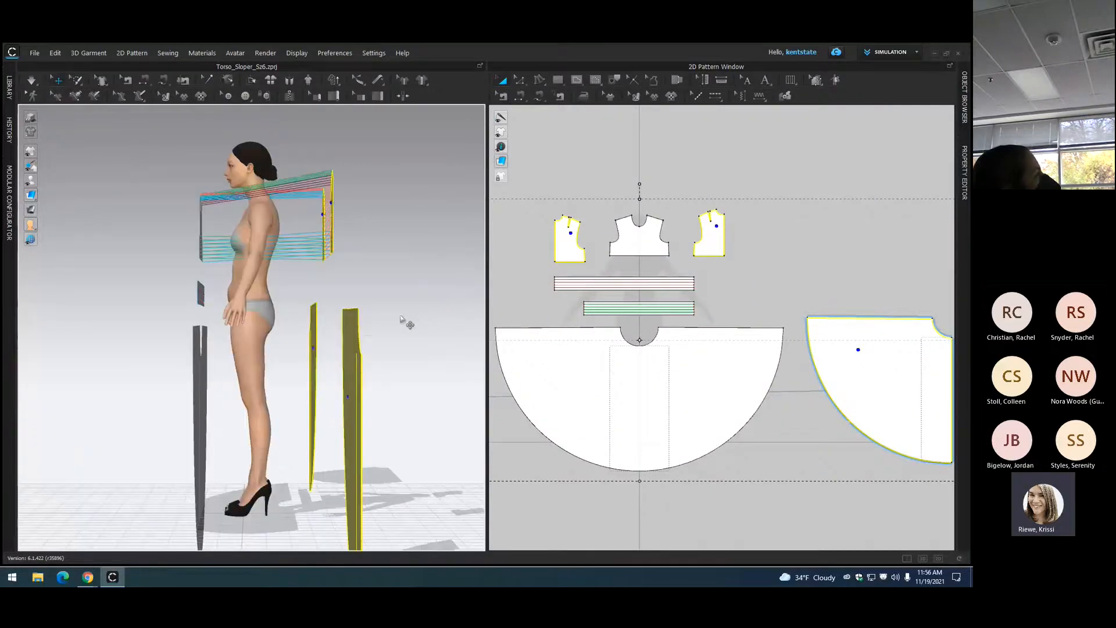
# Step: Bring the two back bodice pieces together behind the avatar's torso so they meet at the center back
pyautogui.press('6')
pyautogui.press('5')
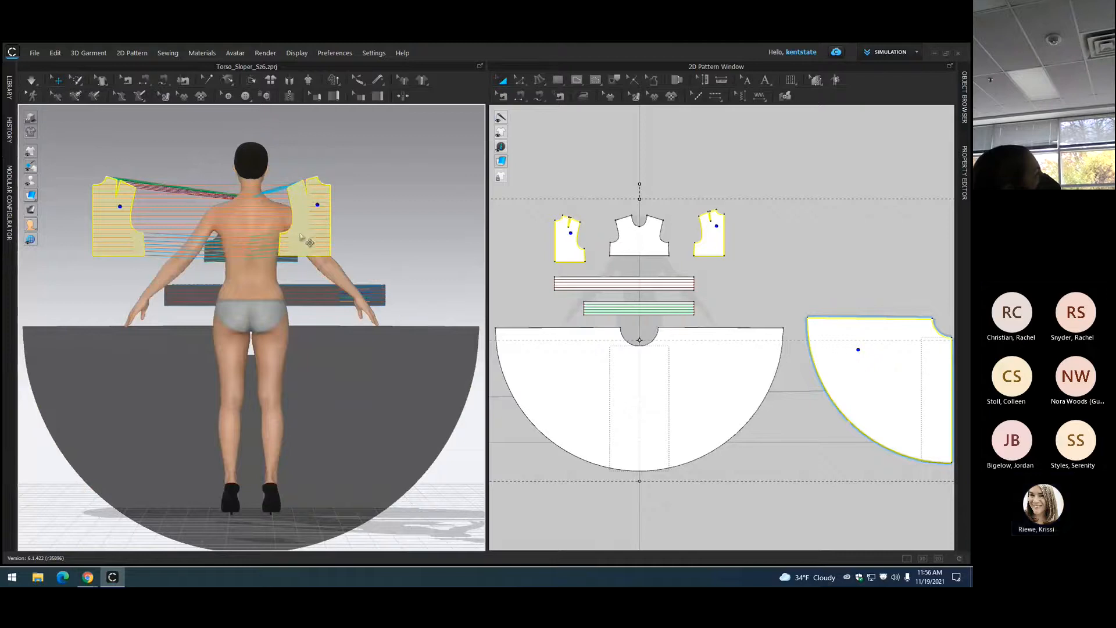
pyautogui.moveTo(306, 232); pyautogui.dragTo(218, 215)
pyautogui.click(391, 233)
pyautogui.moveTo(131, 227); pyautogui.dragTo(275, 218)
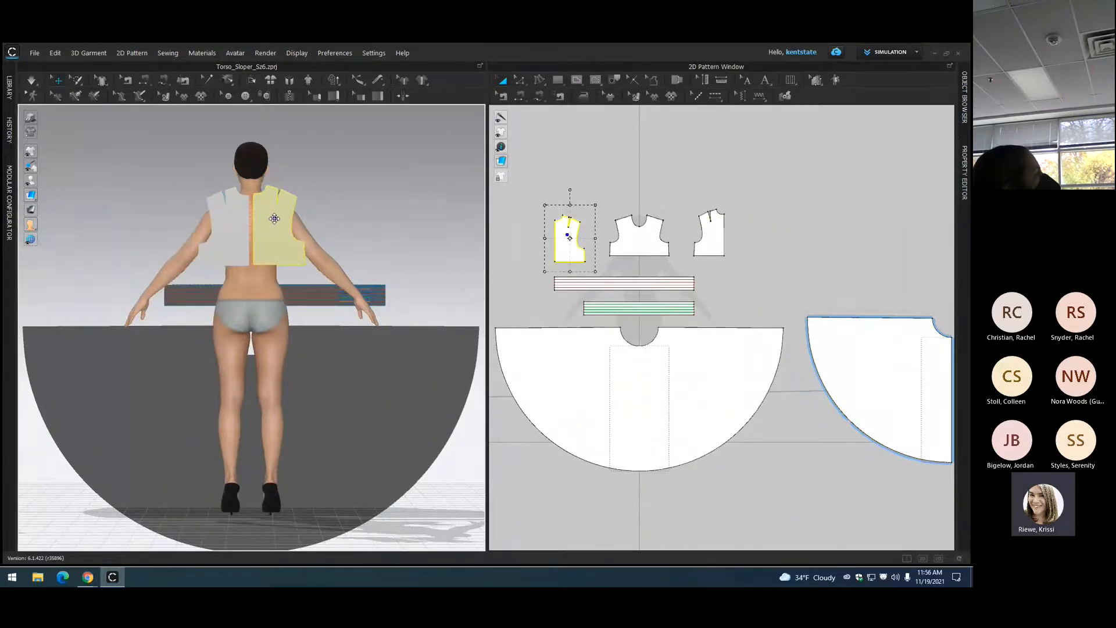
# Step: Move the two back bodice pieces closer to the avatar's back
pyautogui.moveTo(300, 219); pyautogui.dragTo(390, 209, button='right')
pyautogui.click(146, 223)
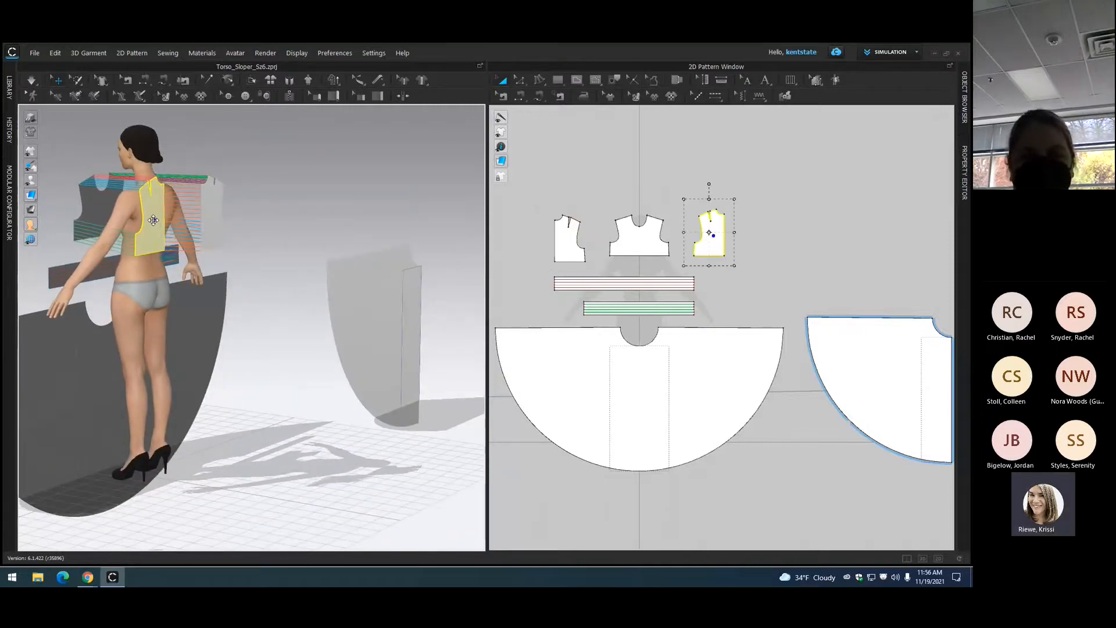
pyautogui.moveTo(149, 220)
pyautogui.mouseDown()
pyautogui.moveTo(122, 220)
pyautogui.moveTo(159, 221)
pyautogui.mouseUp()
pyautogui.click(169, 226)
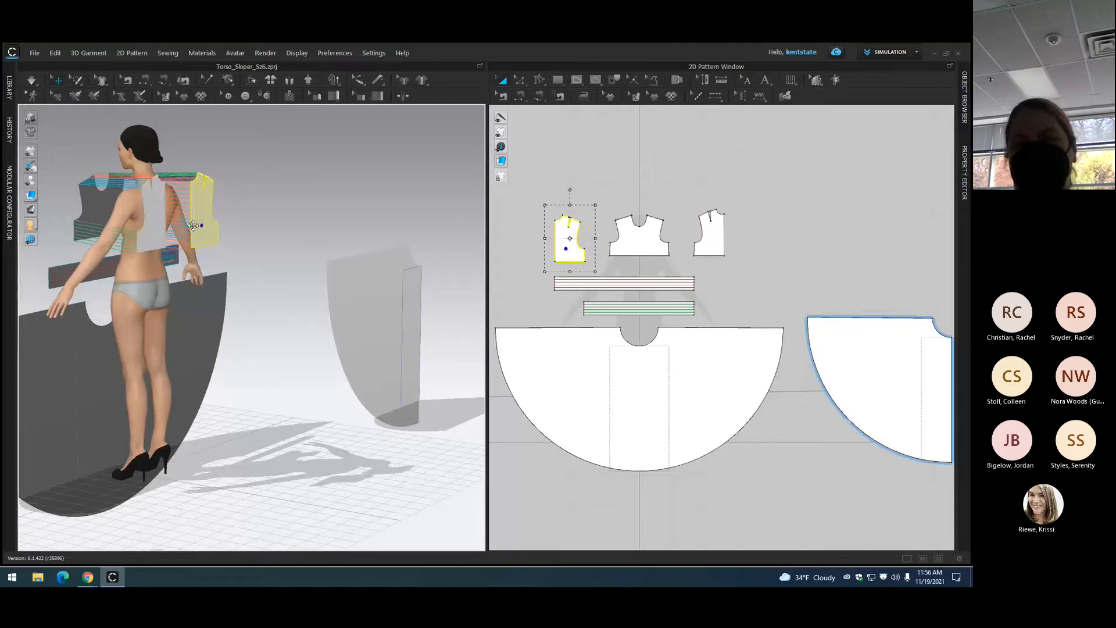
pyautogui.moveTo(229, 225); pyautogui.dragTo(174, 214, button='right')
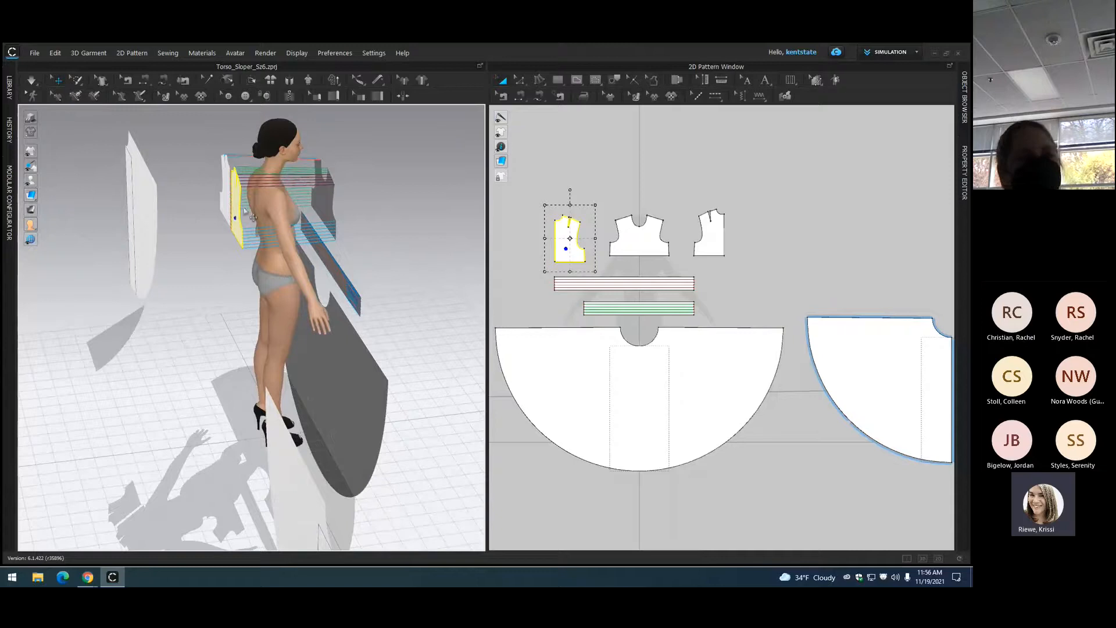
pyautogui.moveTo(234, 209)
pyautogui.mouseDown()
pyautogui.moveTo(254, 214)
pyautogui.moveTo(227, 208)
pyautogui.moveTo(240, 213)
pyautogui.mouseUp()
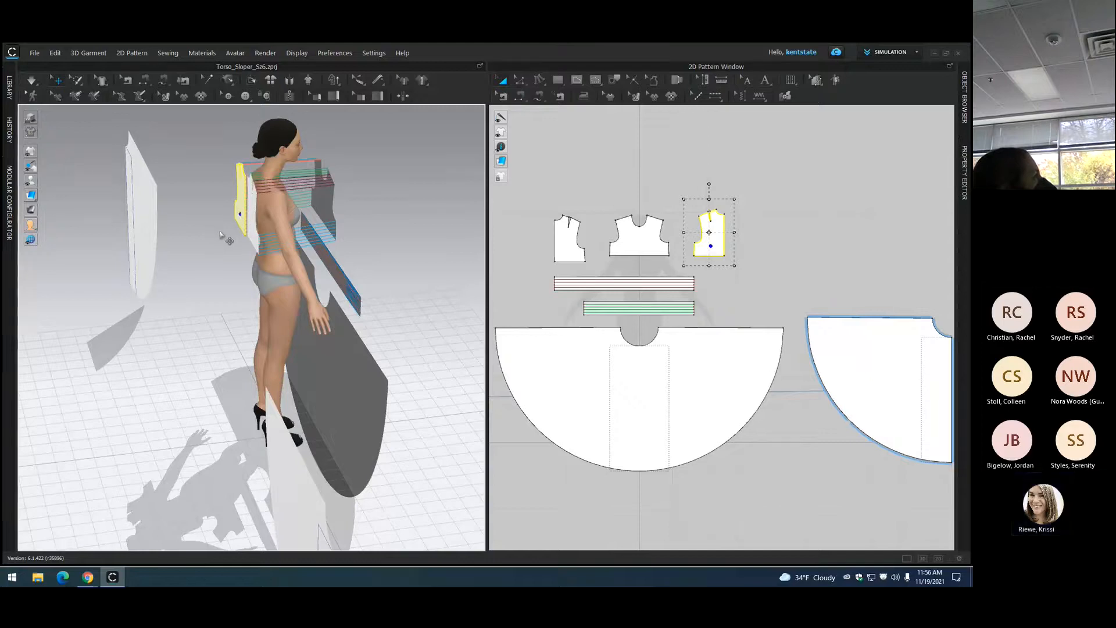
# Step: Bring the two back bodice pieces inward behind the avatar so their center back edges meet
pyautogui.press('4')
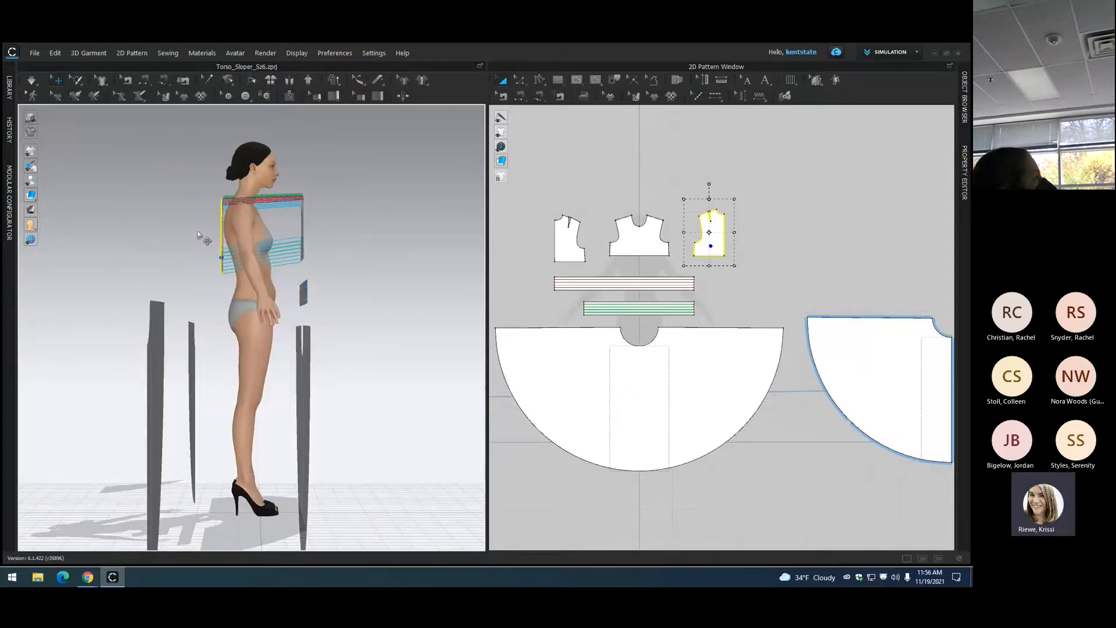
pyautogui.press('8')
pyautogui.click(274, 221)
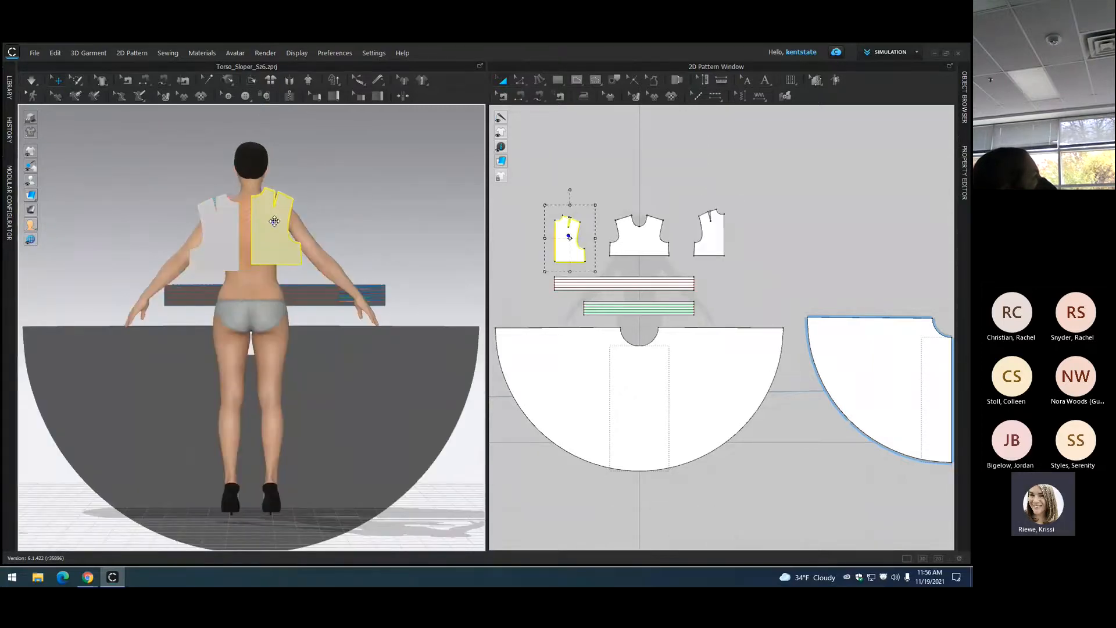
pyautogui.click(235, 240)
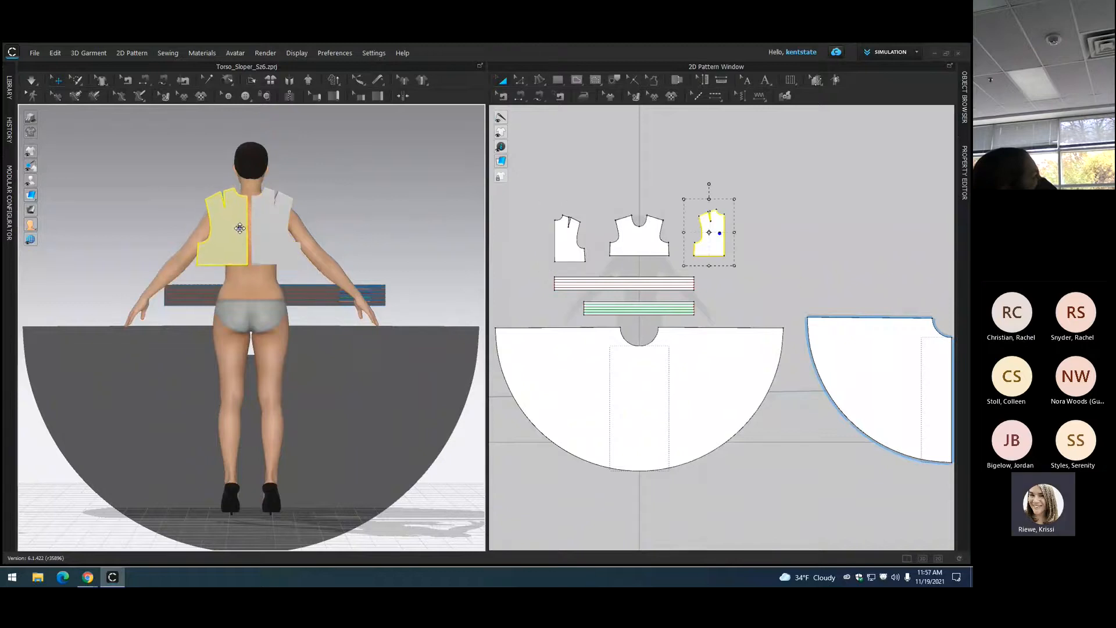
# Step: Move the front bodice piece closer to the avatar's chest in the 3D view
pyautogui.moveTo(175, 220); pyautogui.dragTo(323, 253, button='right')
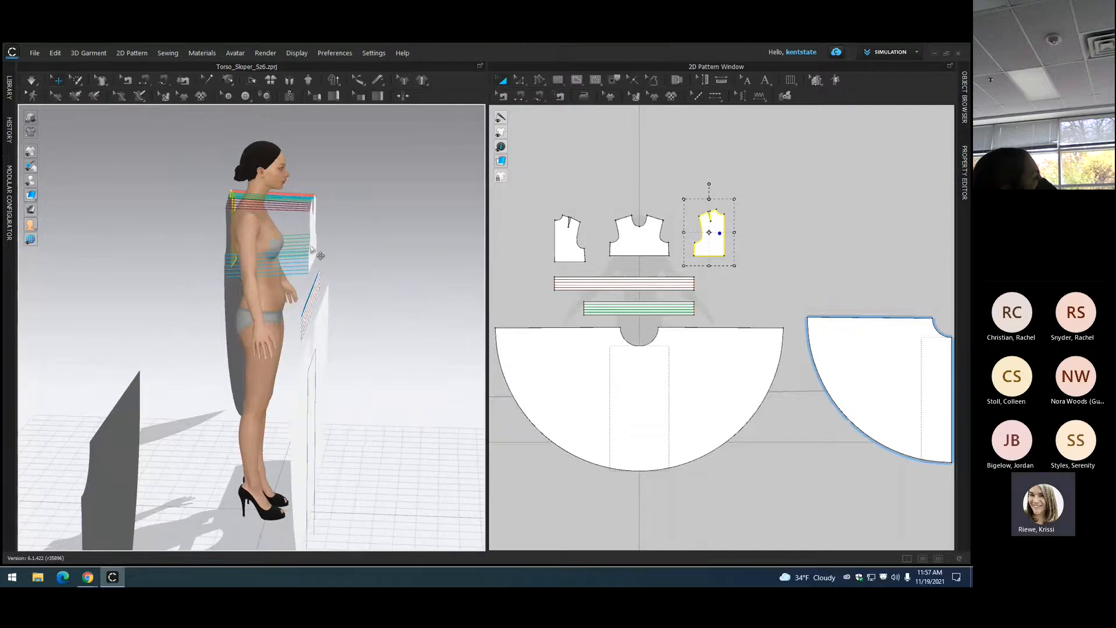
pyautogui.moveTo(321, 256); pyautogui.dragTo(282, 249)
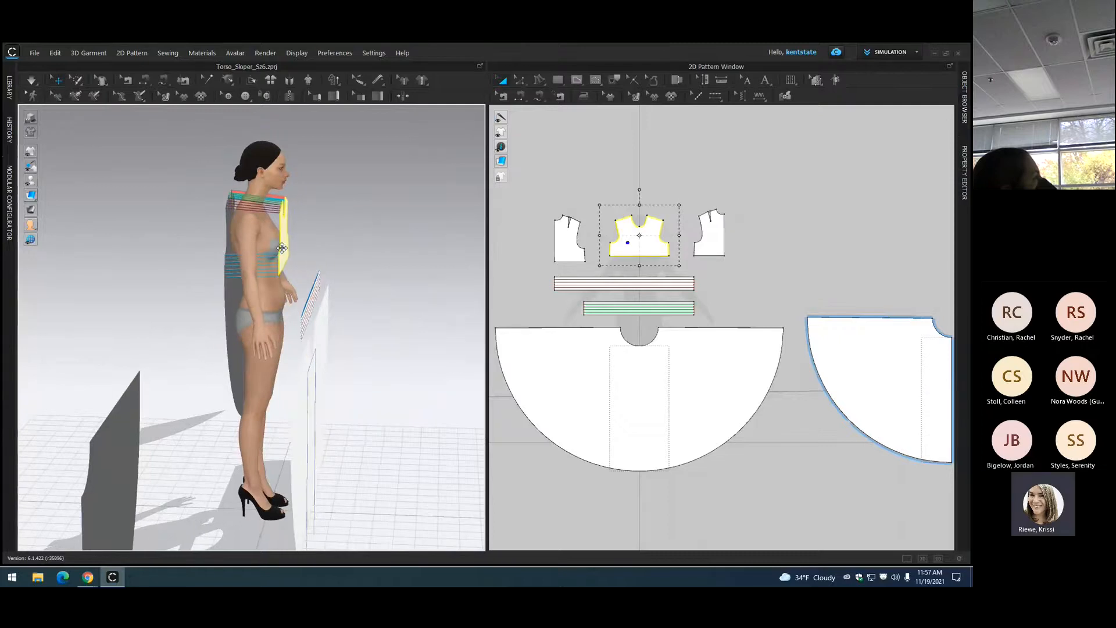
pyautogui.moveTo(209, 286); pyautogui.dragTo(111, 269, button='right')
pyautogui.scroll(-3, 250, 264)
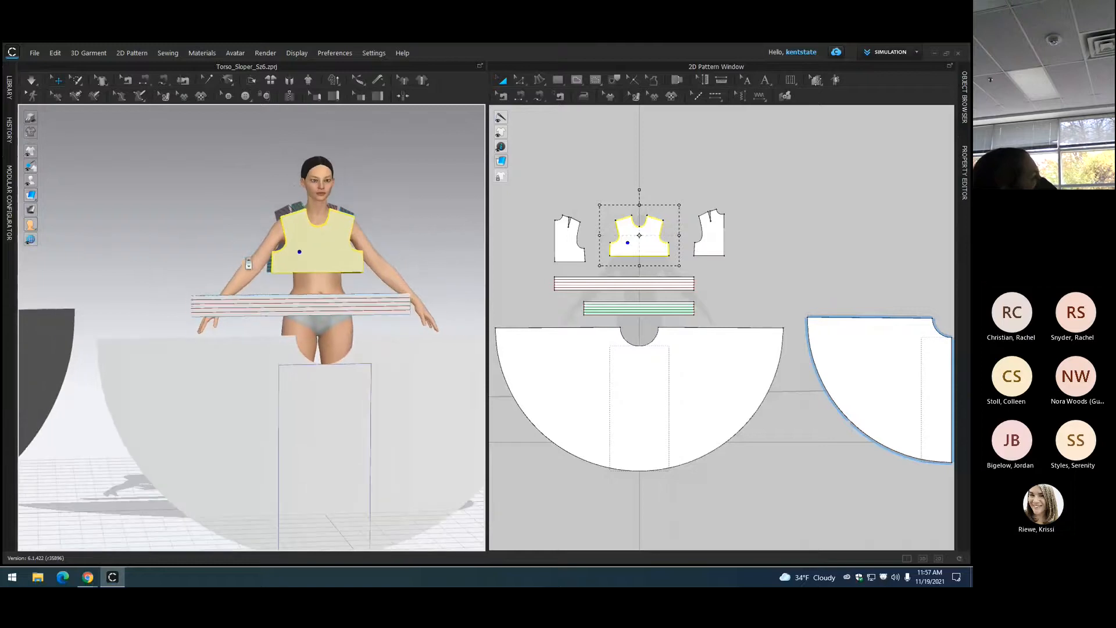
pyautogui.moveTo(232, 236); pyautogui.dragTo(218, 230, button='right')
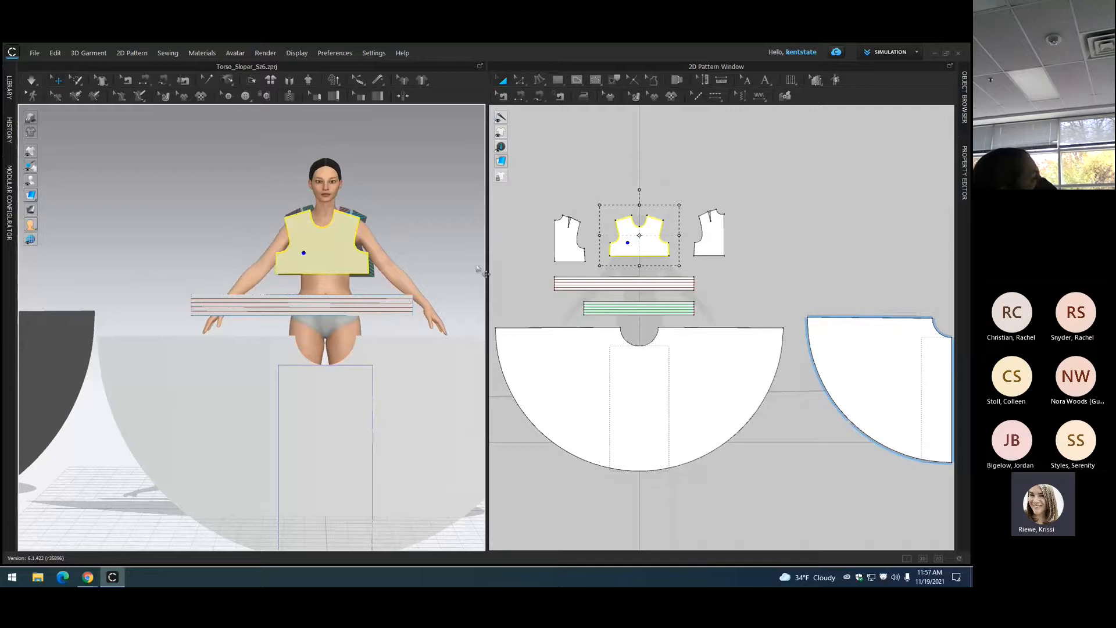
# Step: Sew the upper edge of the longer waist panel to the bottom edges of the back, front and other back bodice pieces
pyautogui.scroll(1, 509, 221)
pyautogui.scroll(-3, 507, 221)
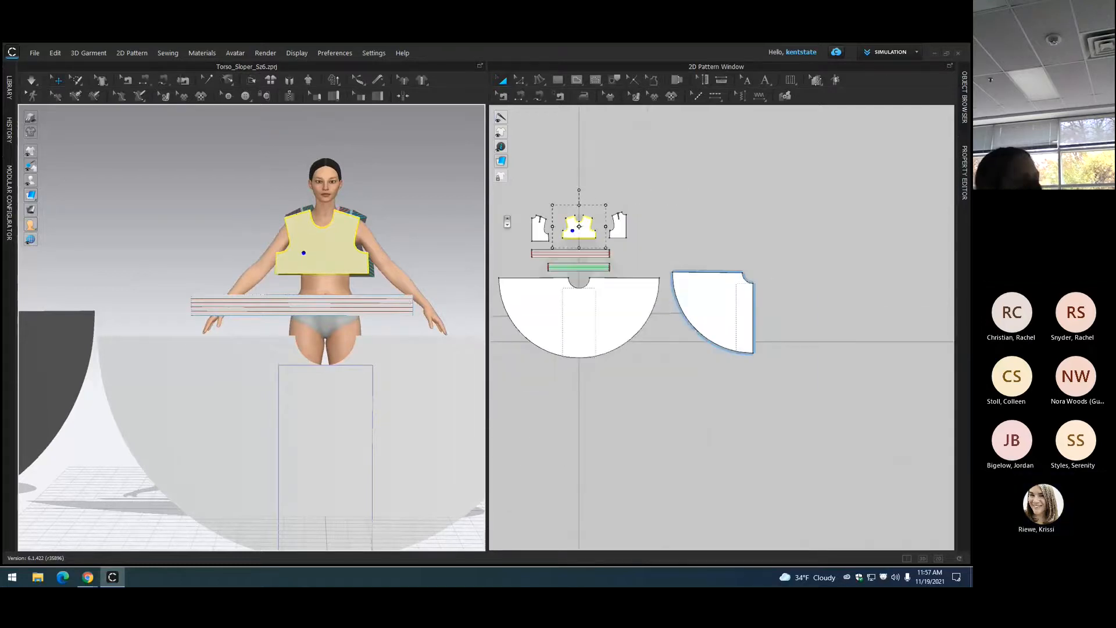
pyautogui.rightClick(573, 202)
pyautogui.click(546, 177)
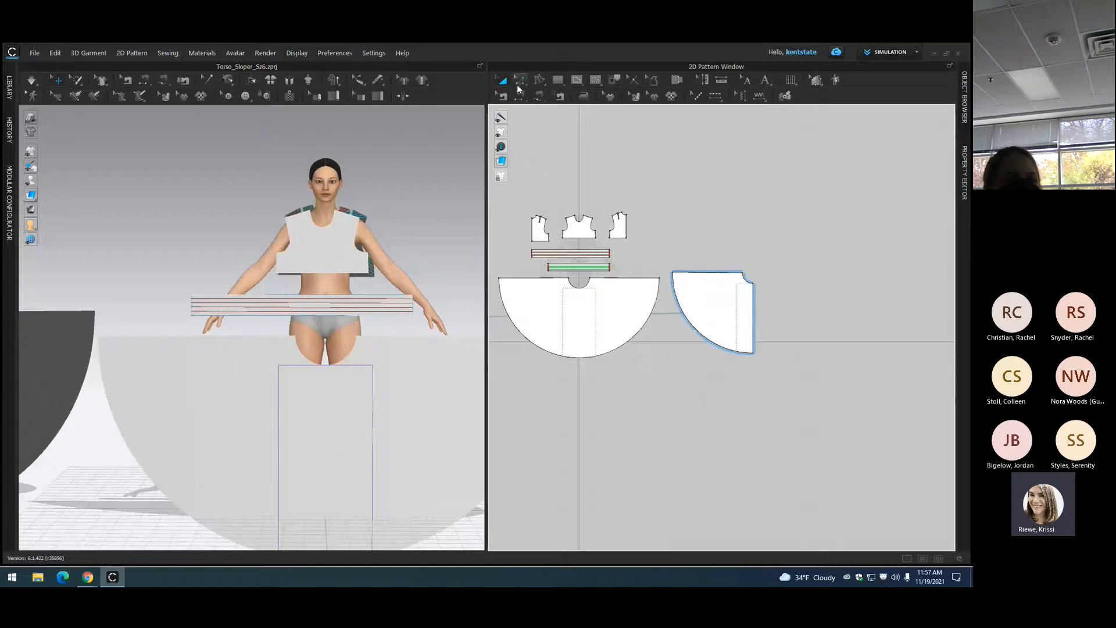
pyautogui.moveTo(540, 219); pyautogui.dragTo(645, 191, button='right')
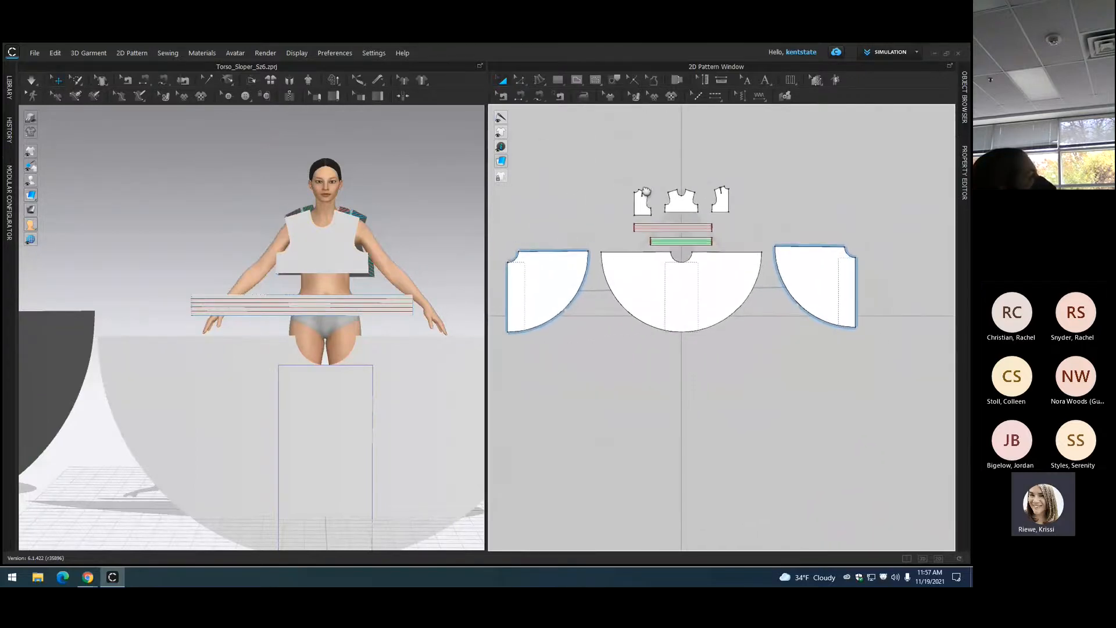
pyautogui.click(518, 95)
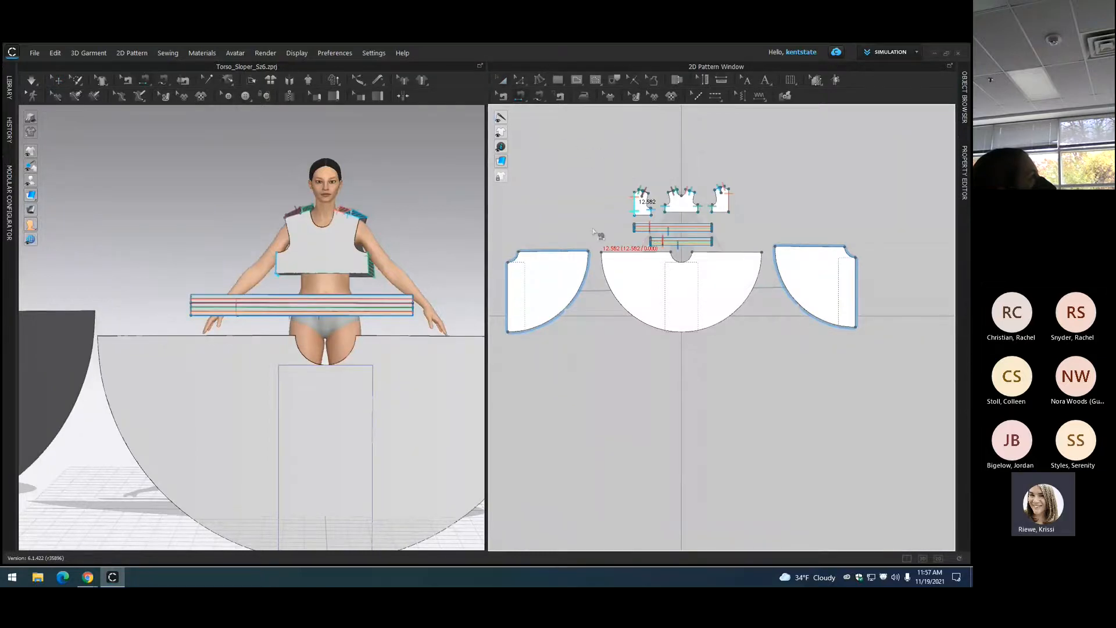
pyautogui.scroll(-2, 596, 234)
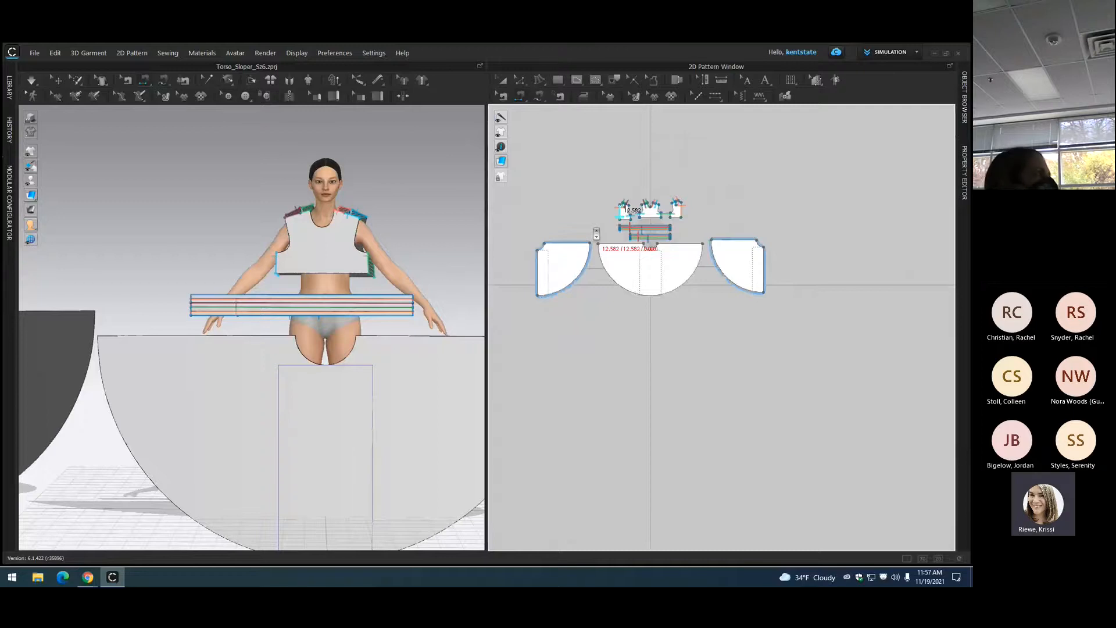
pyautogui.scroll(2, 596, 234)
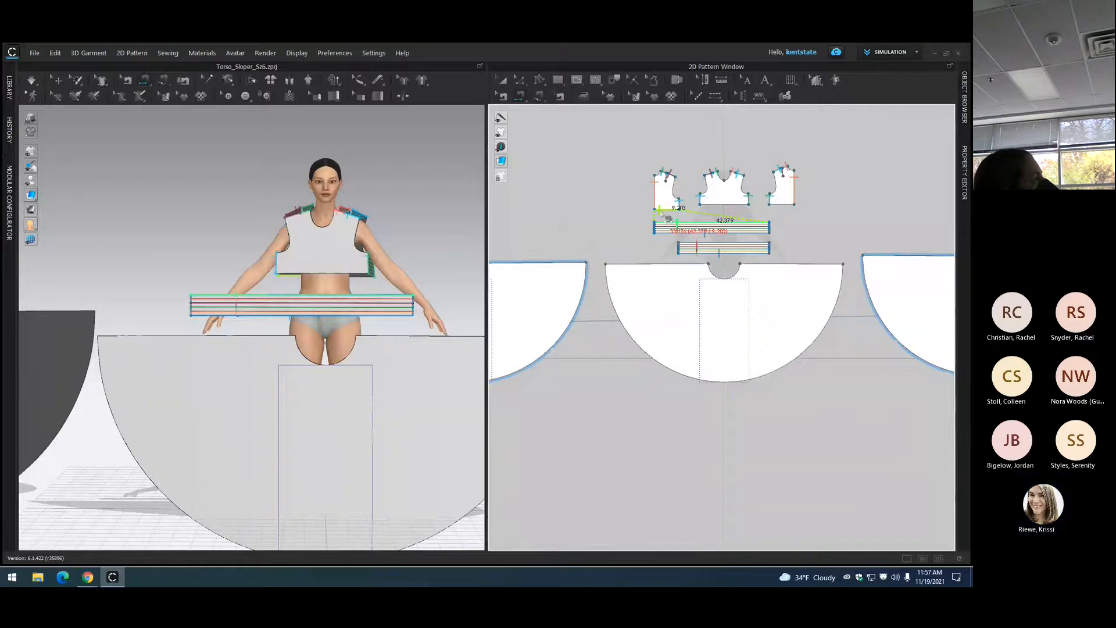
pyautogui.click(661, 213)
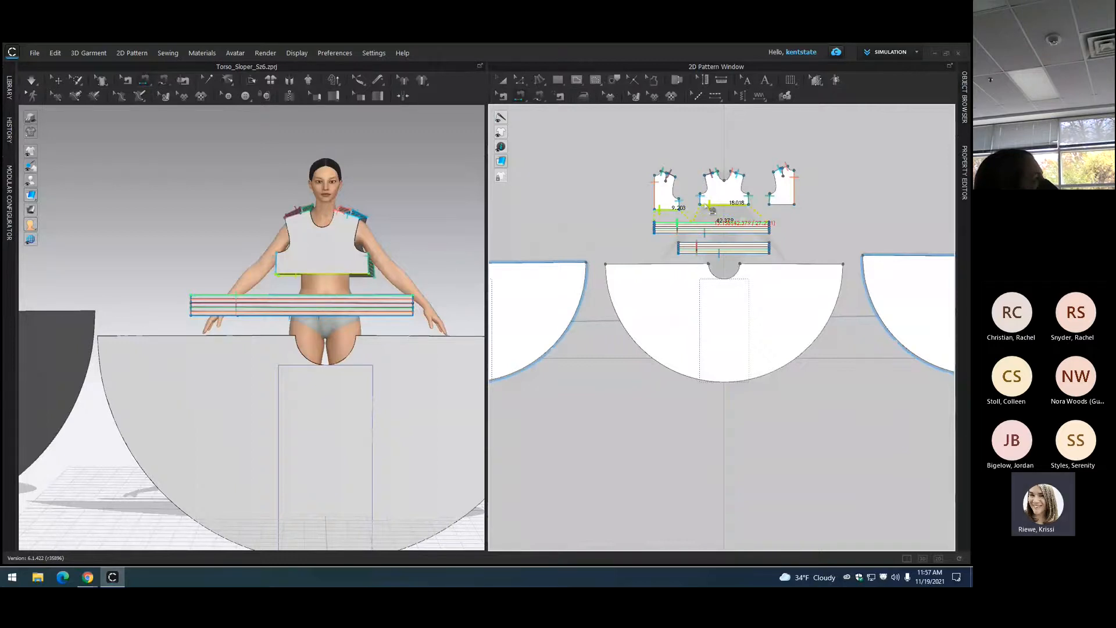
pyautogui.click(711, 205)
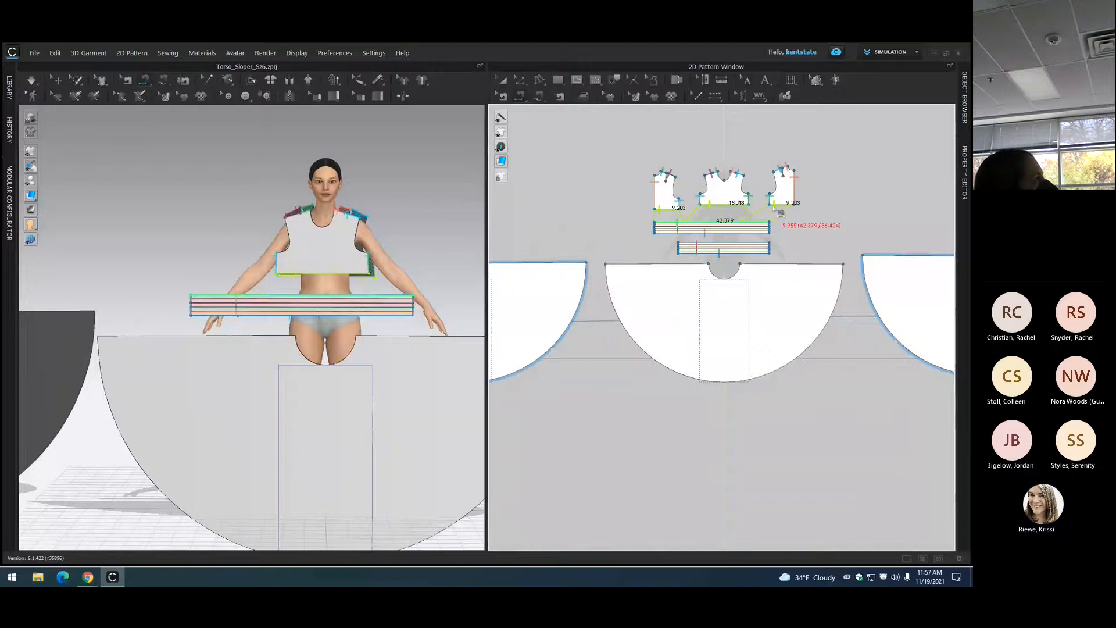
pyautogui.click(779, 213)
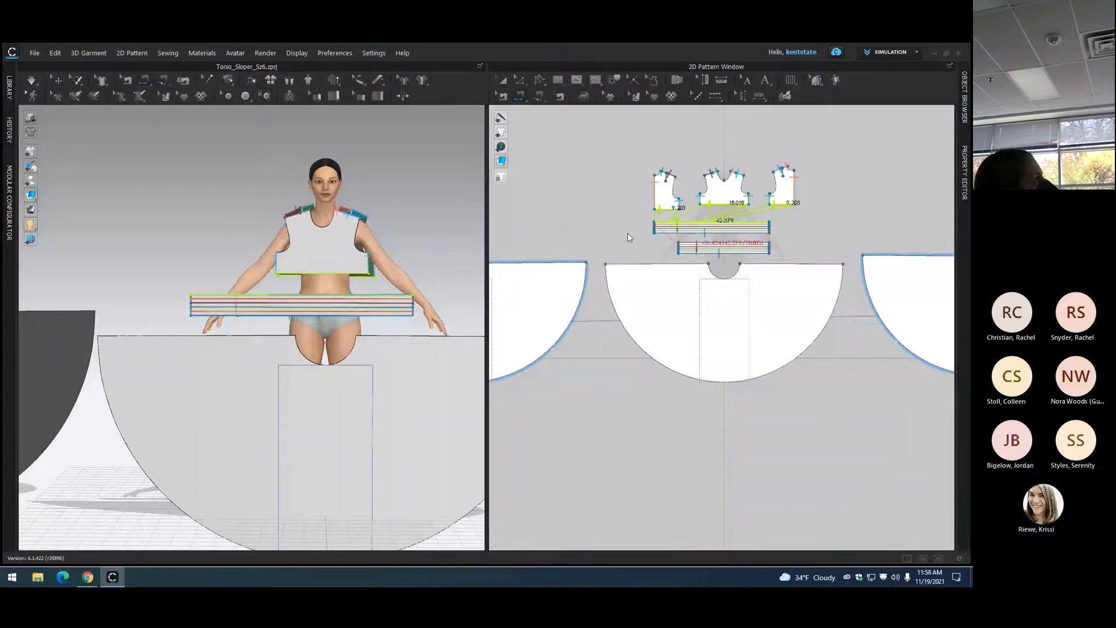
# Step: Sew the center back edges of the two back skirt pieces together
pyautogui.scroll(3, 628, 235)
pyautogui.scroll(-4, 630, 238)
pyautogui.scroll(-2, 631, 240)
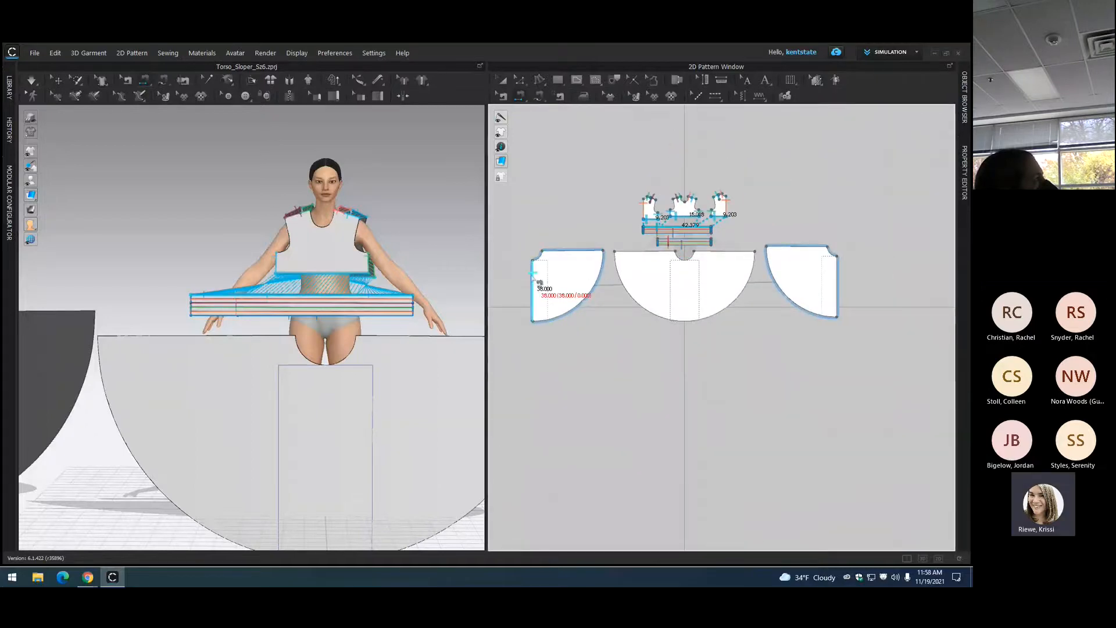
pyautogui.click(534, 274)
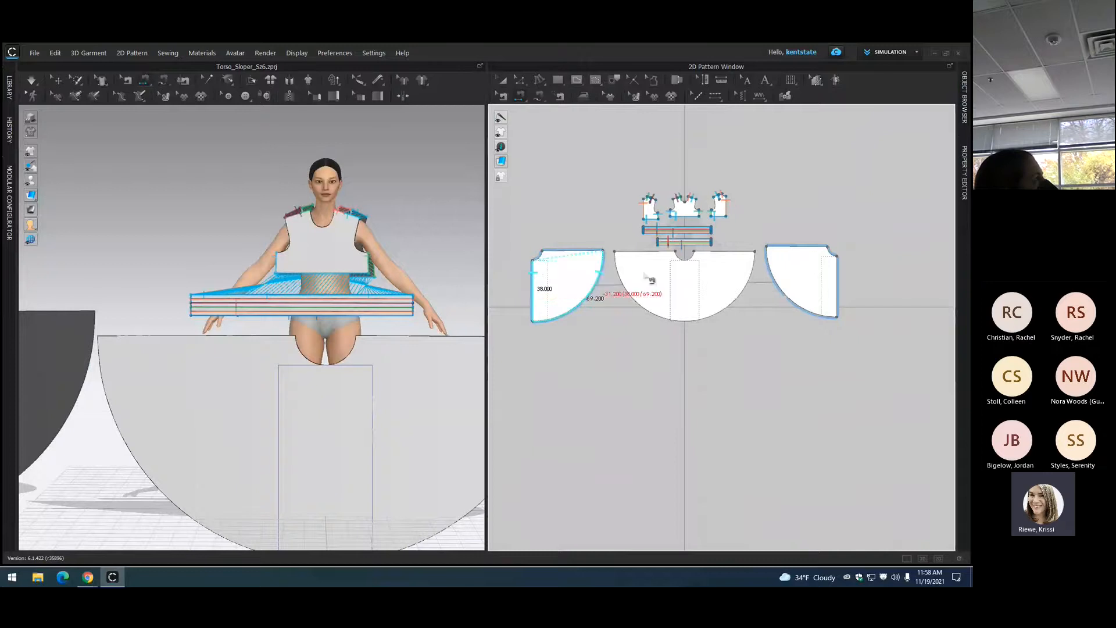
pyautogui.click(840, 279)
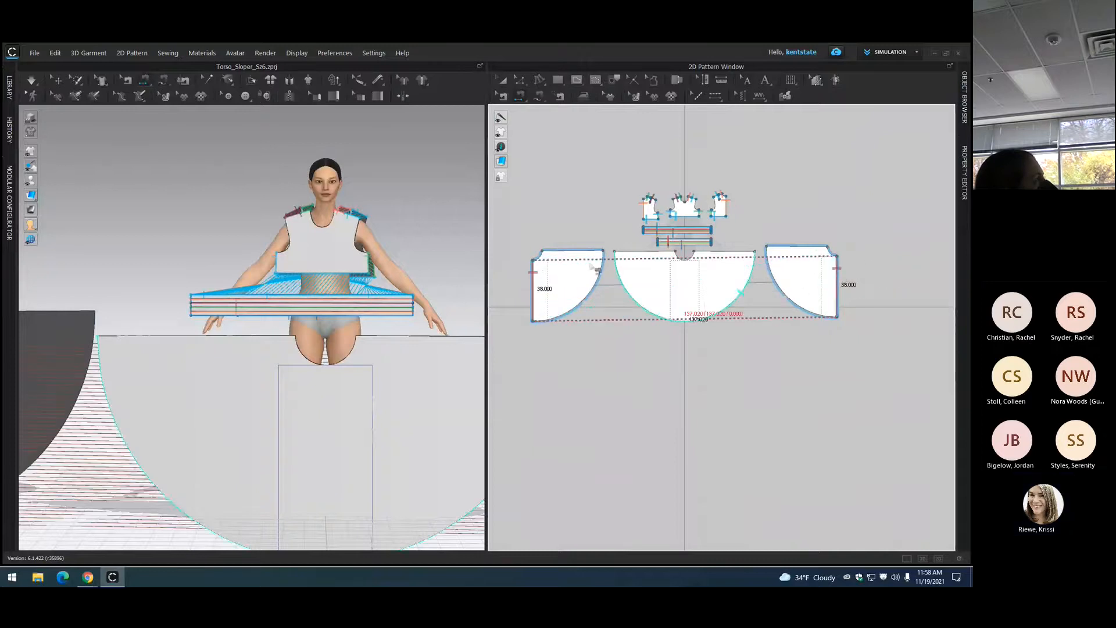
# Step: Sew the side edges of both back skirt pieces to the matching side edges of the front skirt
pyautogui.click(561, 257)
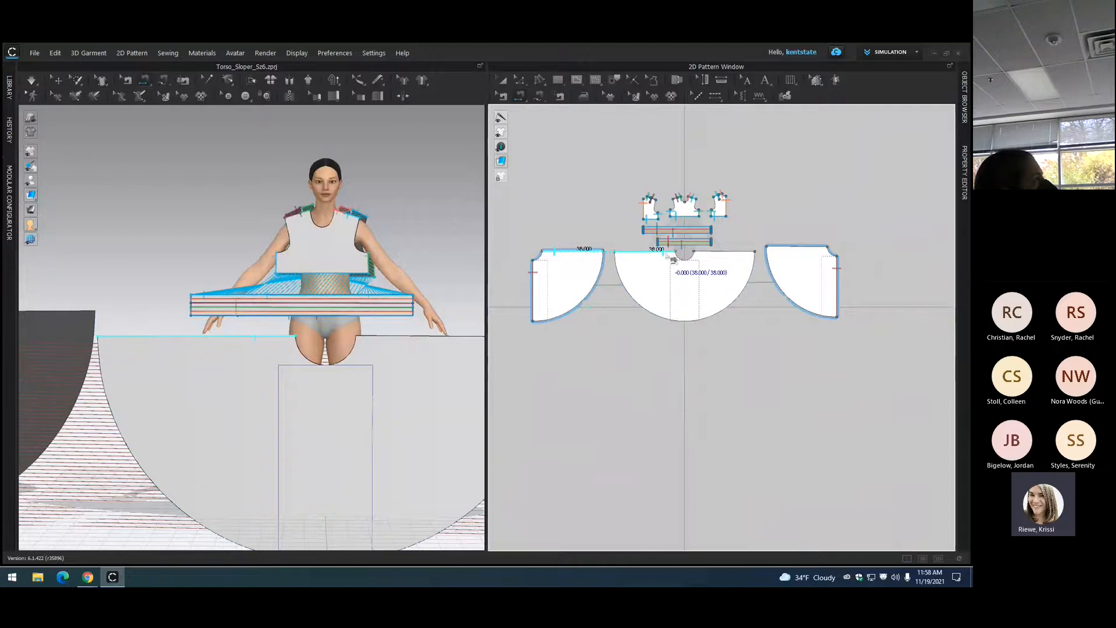
pyautogui.click(670, 257)
pyautogui.click(707, 253)
pyautogui.click(820, 251)
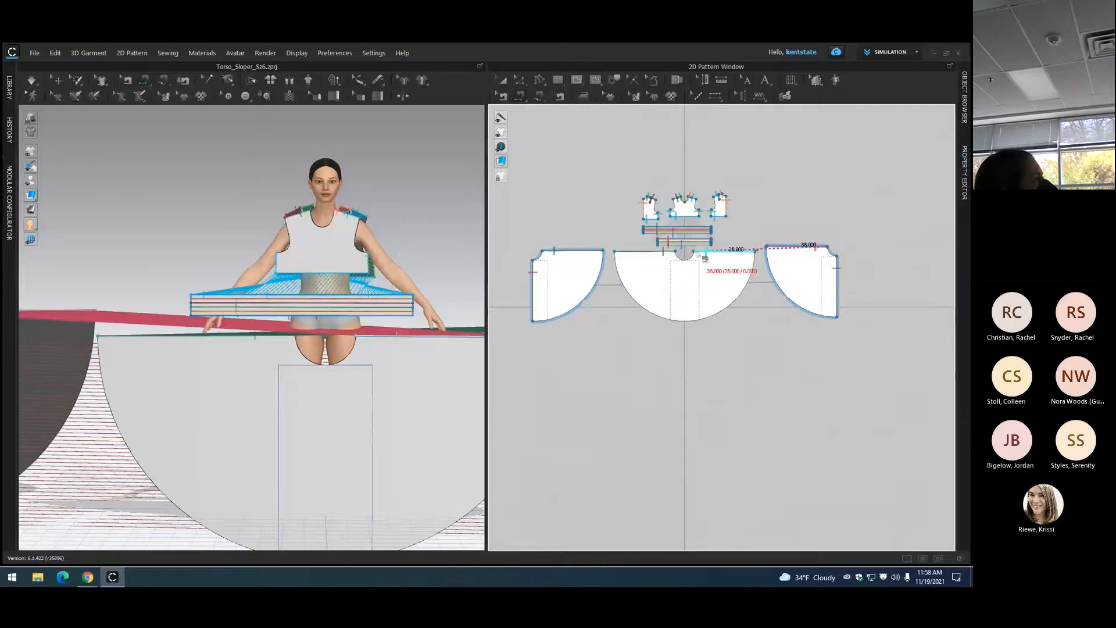
# Step: Sew the lower edge of the longer waist panel to the waist curves of the back, front and other back skirt pieces
pyautogui.scroll(-2, 707, 257)
pyautogui.scroll(4, 686, 256)
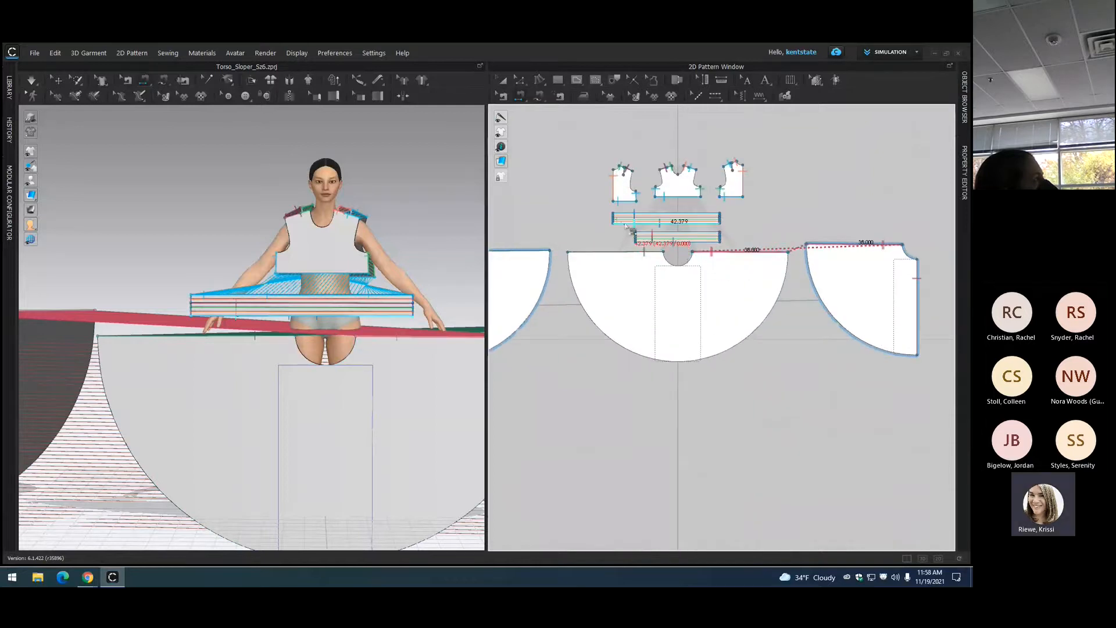
pyautogui.scroll(-2, 624, 226)
pyautogui.scroll(3, 627, 229)
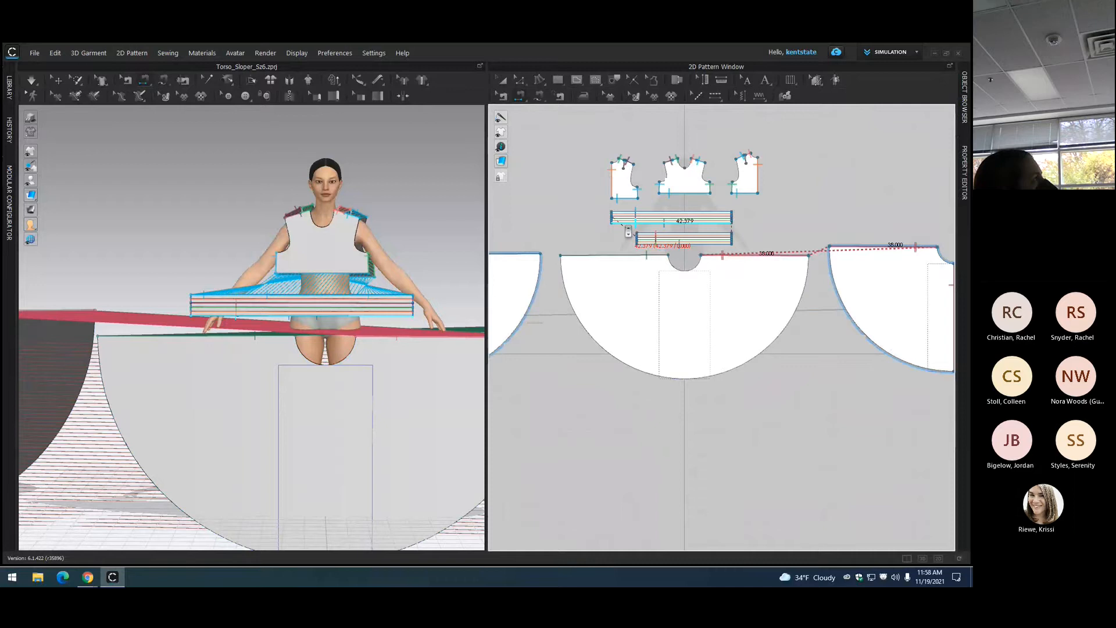
pyautogui.click(629, 231)
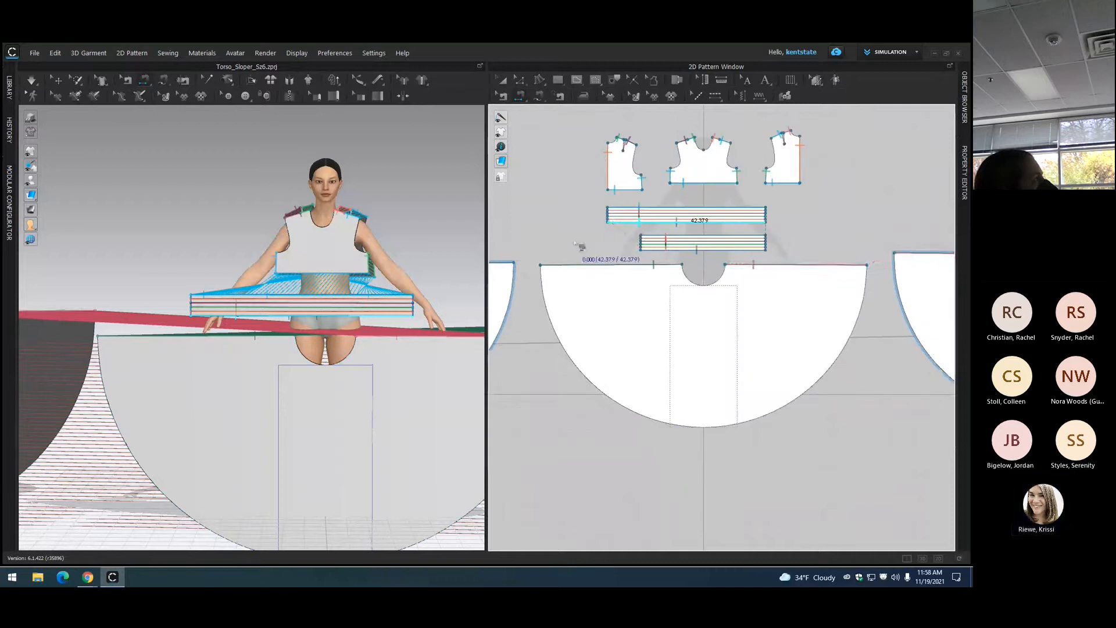
pyautogui.scroll(1, 579, 246)
pyautogui.scroll(-5, 578, 249)
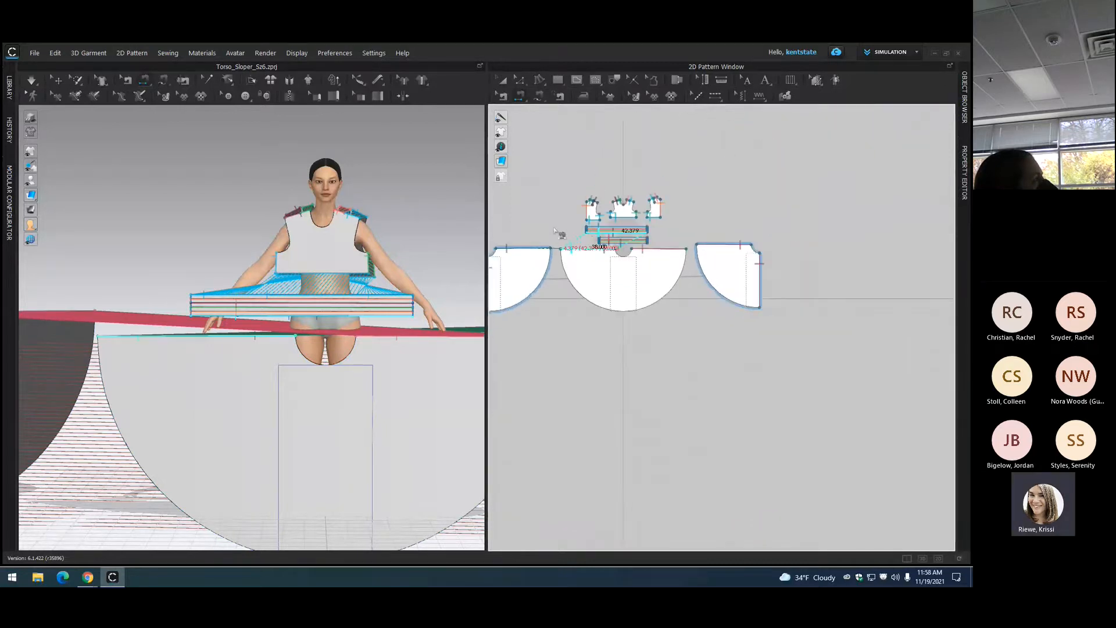
pyautogui.scroll(-3, 543, 219)
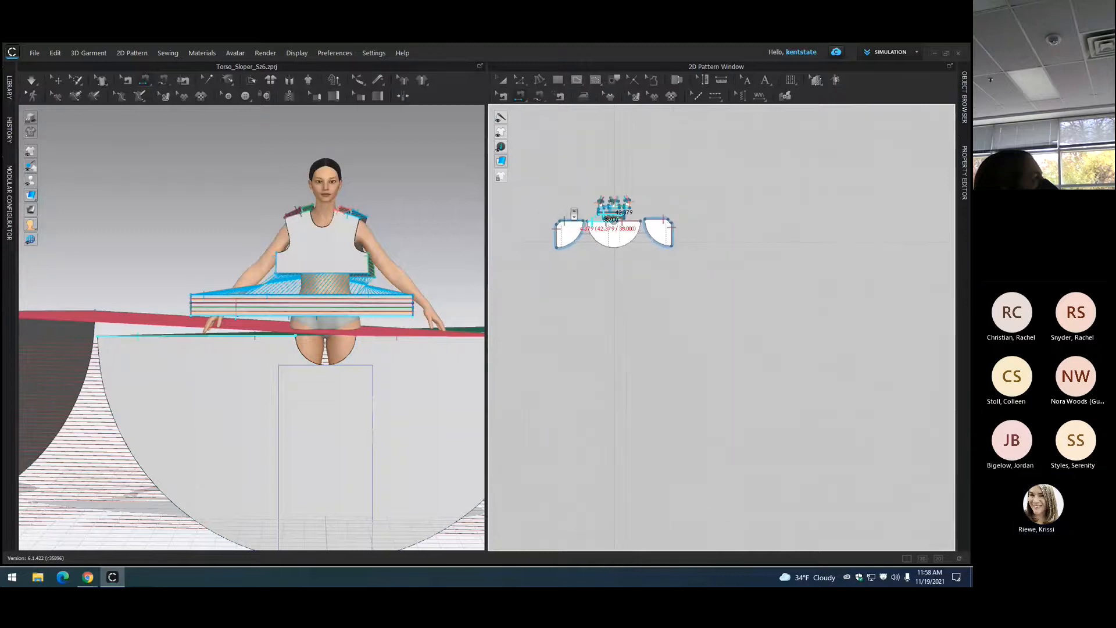
pyautogui.scroll(6, 573, 214)
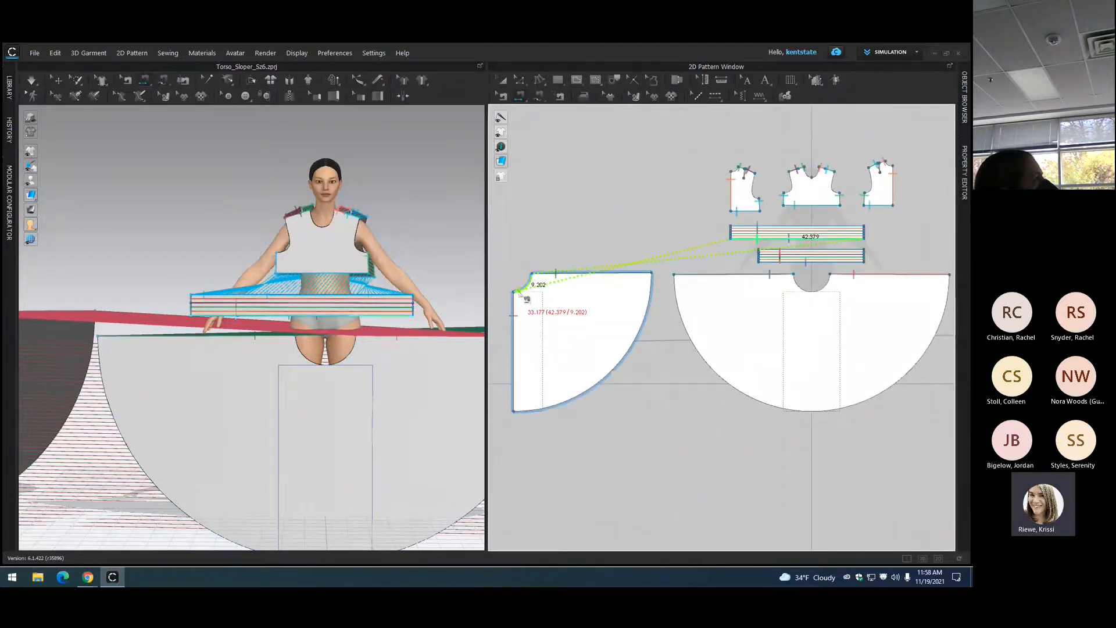
pyautogui.click(522, 292)
pyautogui.click(808, 288)
pyautogui.click(895, 274)
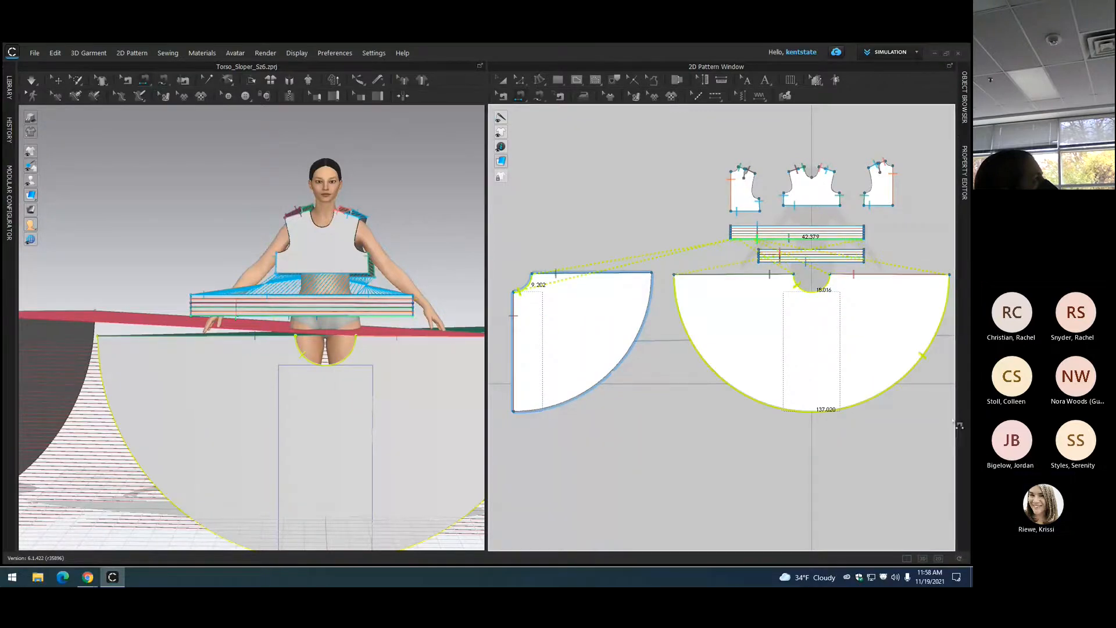
pyautogui.moveTo(933, 414); pyautogui.dragTo(674, 432, button='middle')
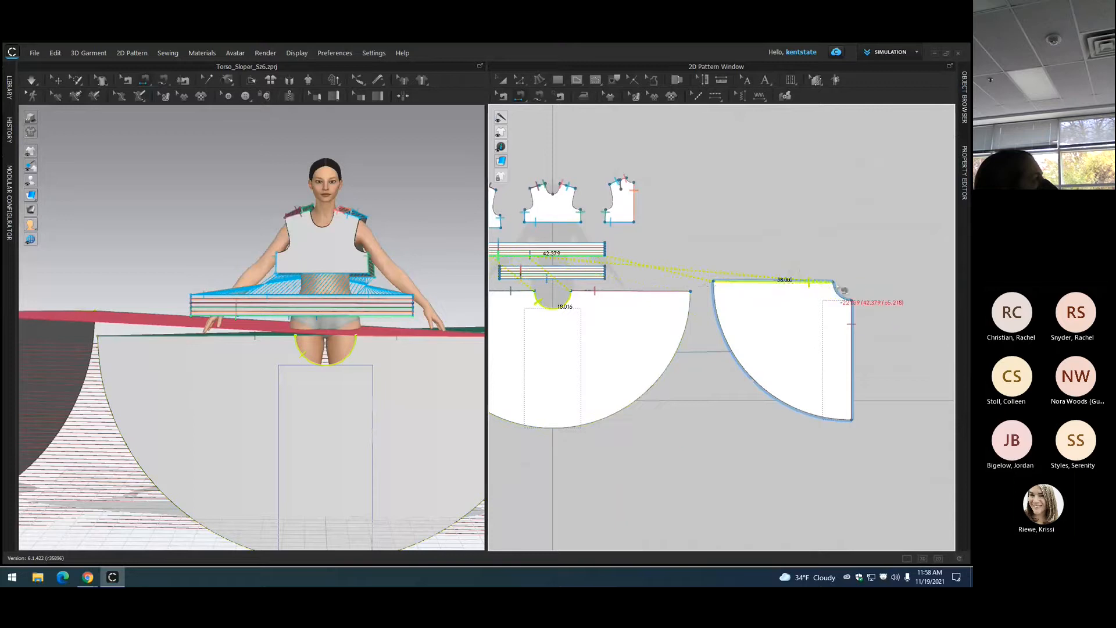
pyautogui.click(840, 294)
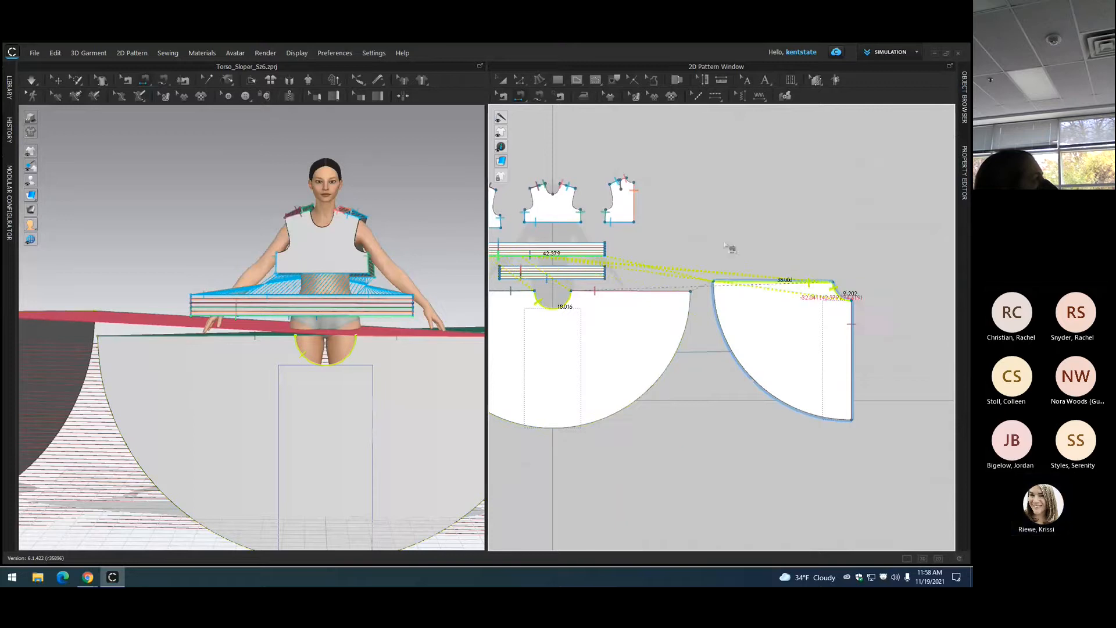
pyautogui.press('Return')
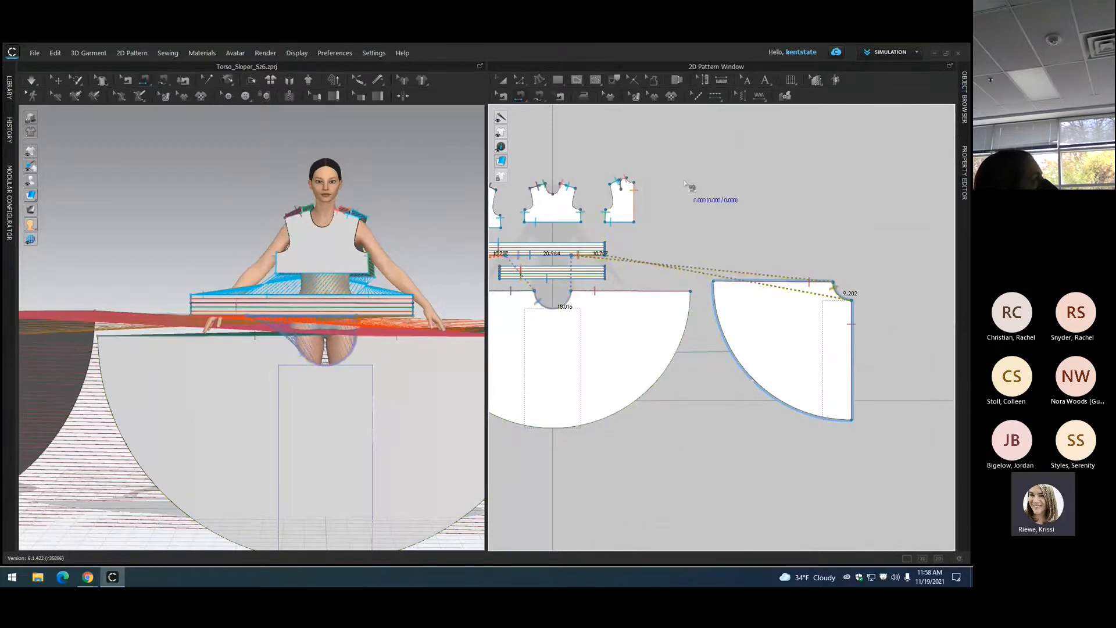
# Step: Rotate the front skirt piece flat to horizontal and shift it forward so its waist curve sits in front of the avatar's legs
pyautogui.scroll(-2, 684, 182)
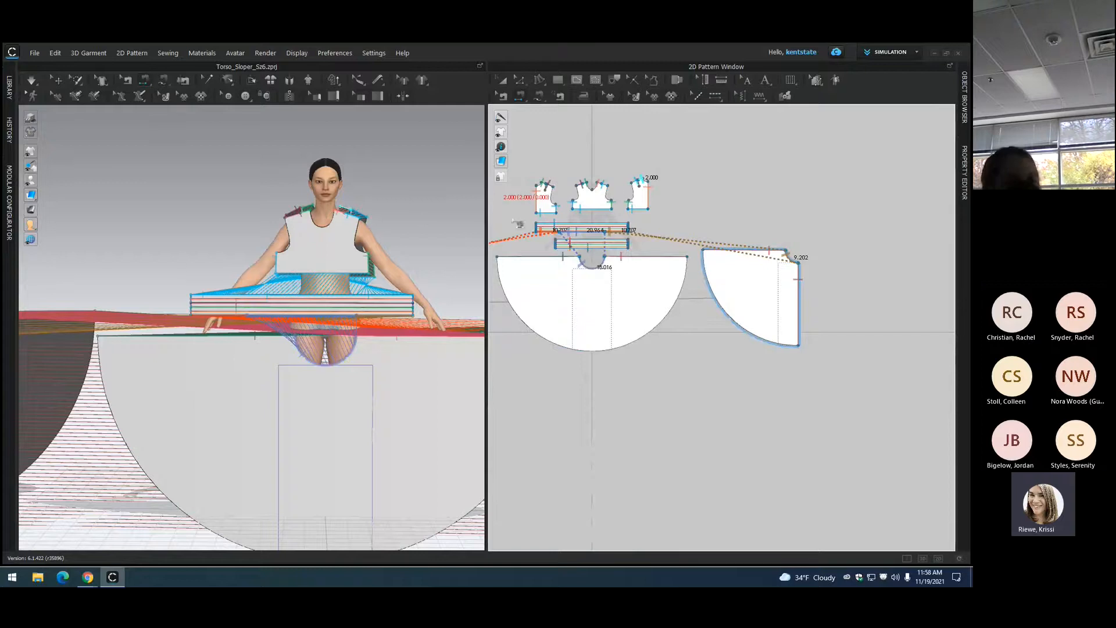
pyautogui.moveTo(565, 145); pyautogui.dragTo(691, 138, button='middle')
pyautogui.scroll(-4, 395, 336)
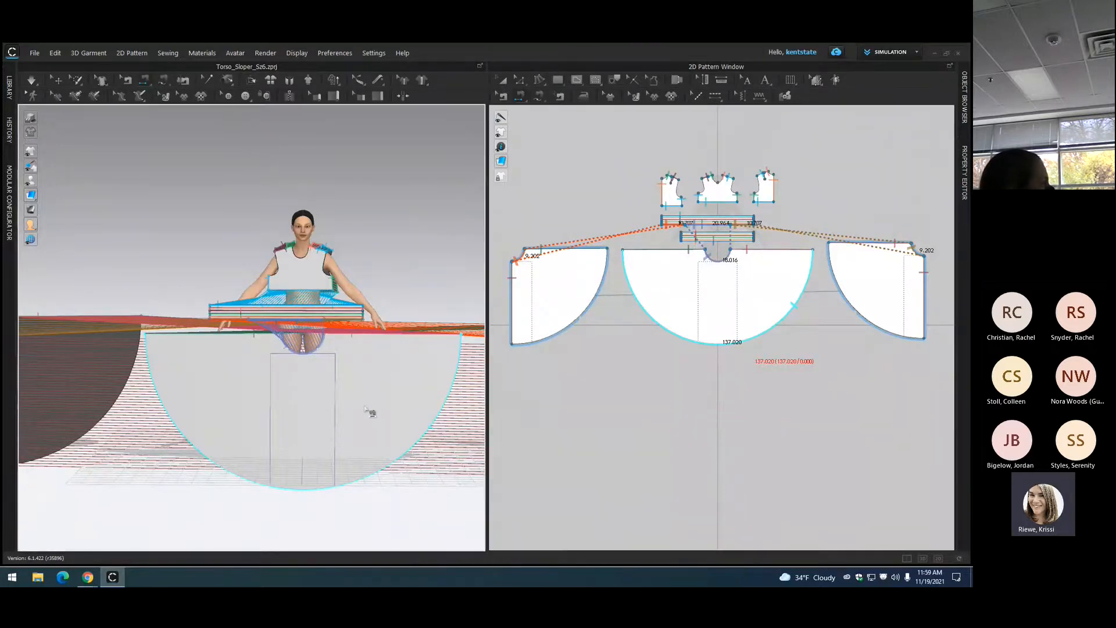
pyautogui.press('a')
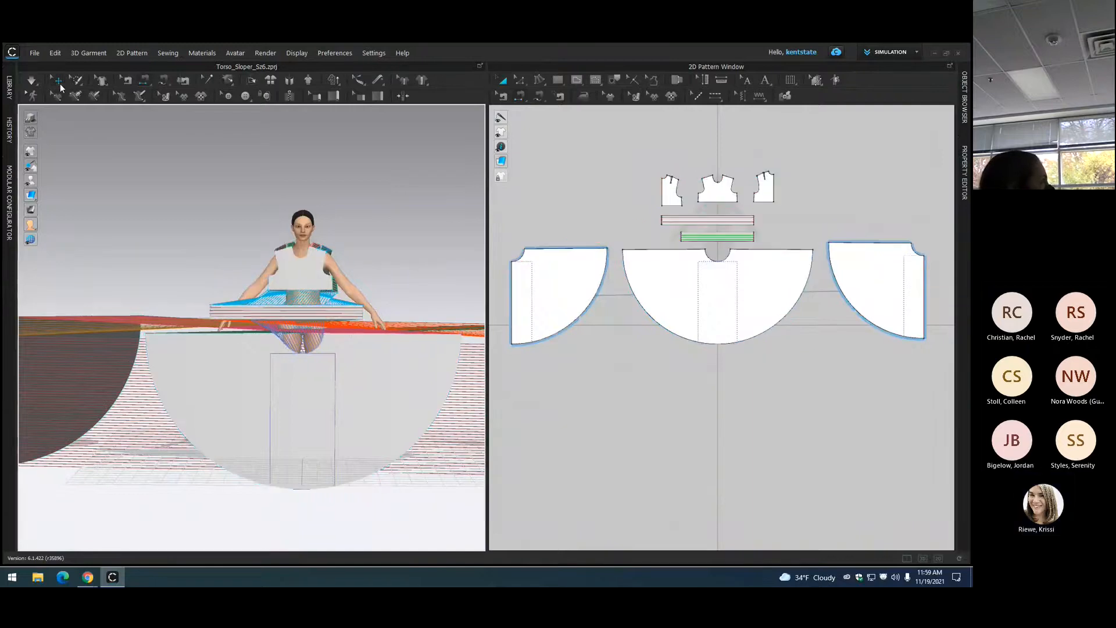
pyautogui.click(358, 412)
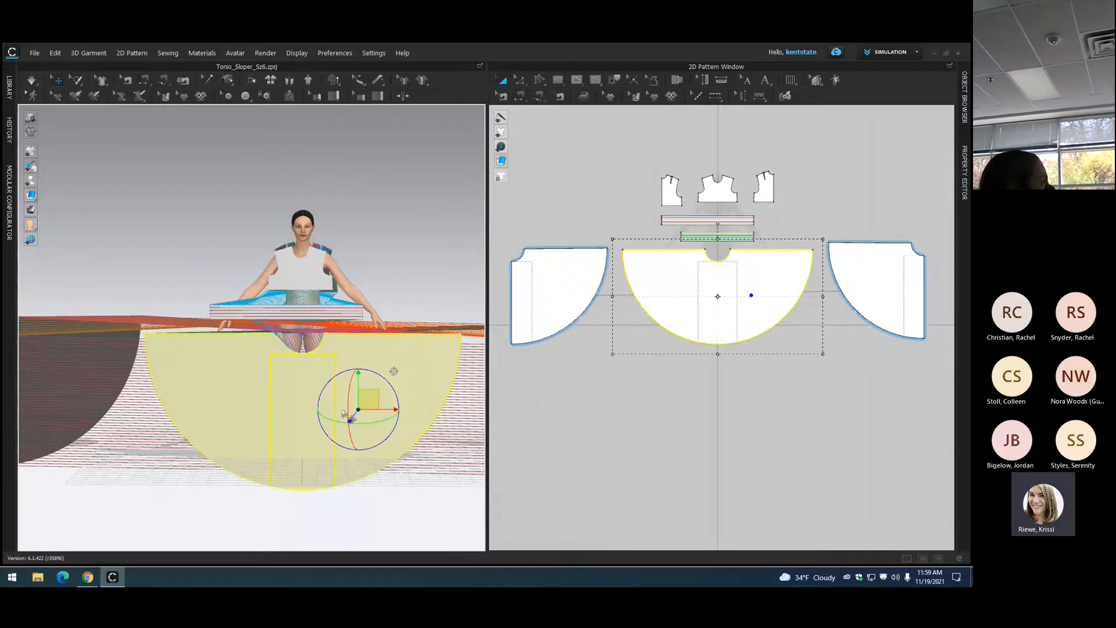
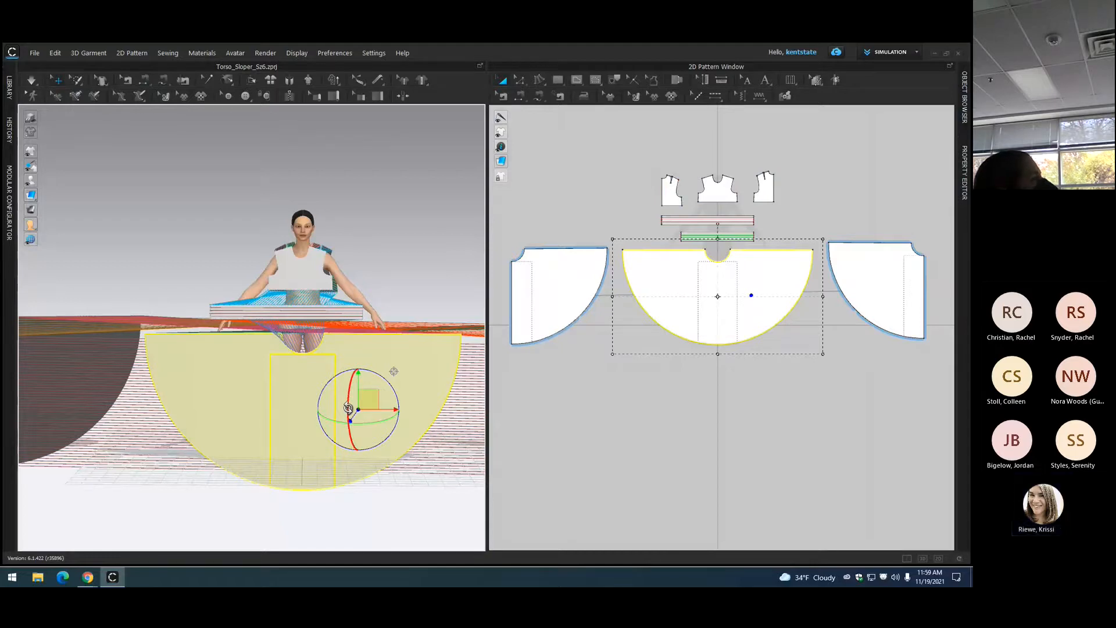
pyautogui.moveTo(348, 406); pyautogui.dragTo(381, 287)
pyautogui.moveTo(410, 275); pyautogui.dragTo(289, 311, button='right')
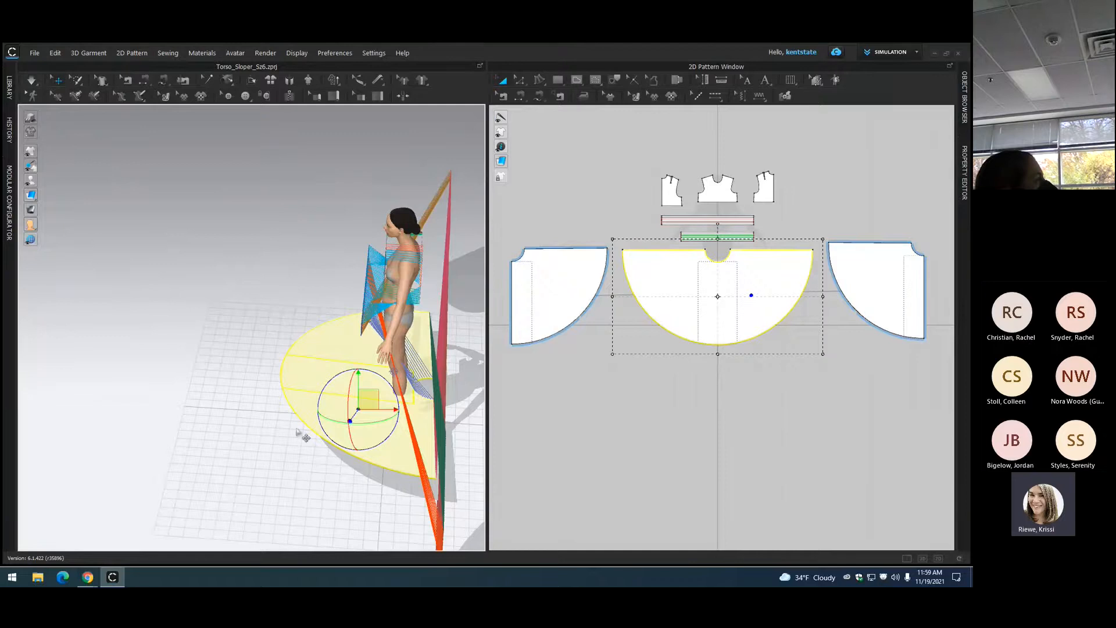
pyautogui.click(244, 261)
pyautogui.moveTo(359, 421); pyautogui.dragTo(291, 413)
pyautogui.moveTo(197, 291); pyautogui.dragTo(301, 289, button='right')
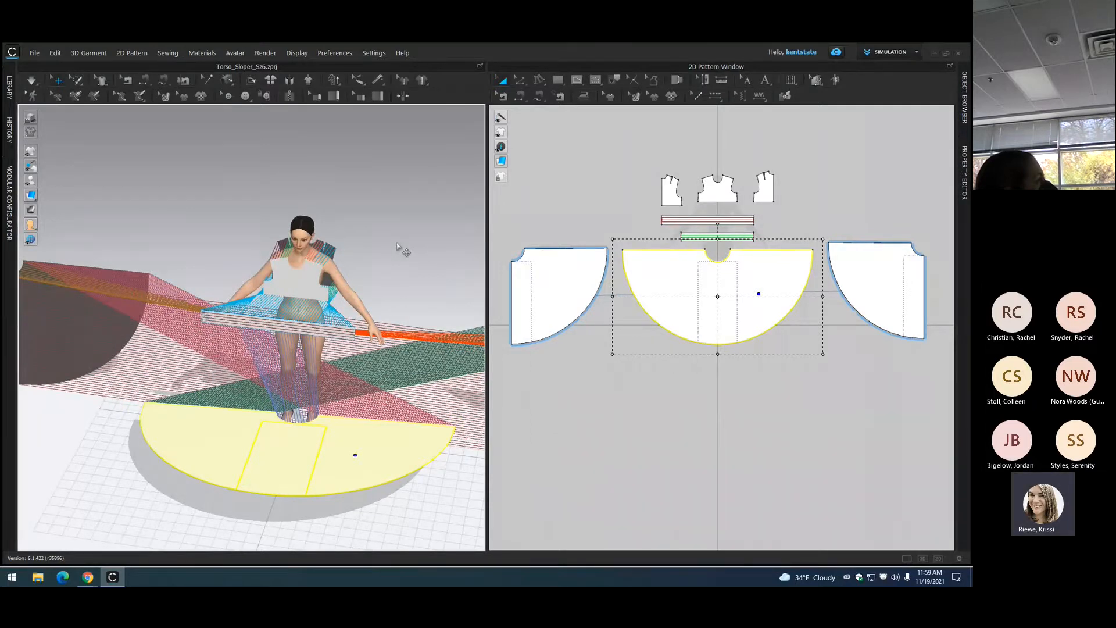
# Step: Rotate both back skirt pieces upward until they lie horizontal behind the avatar
pyautogui.press('8')
pyautogui.scroll(-5, 377, 237)
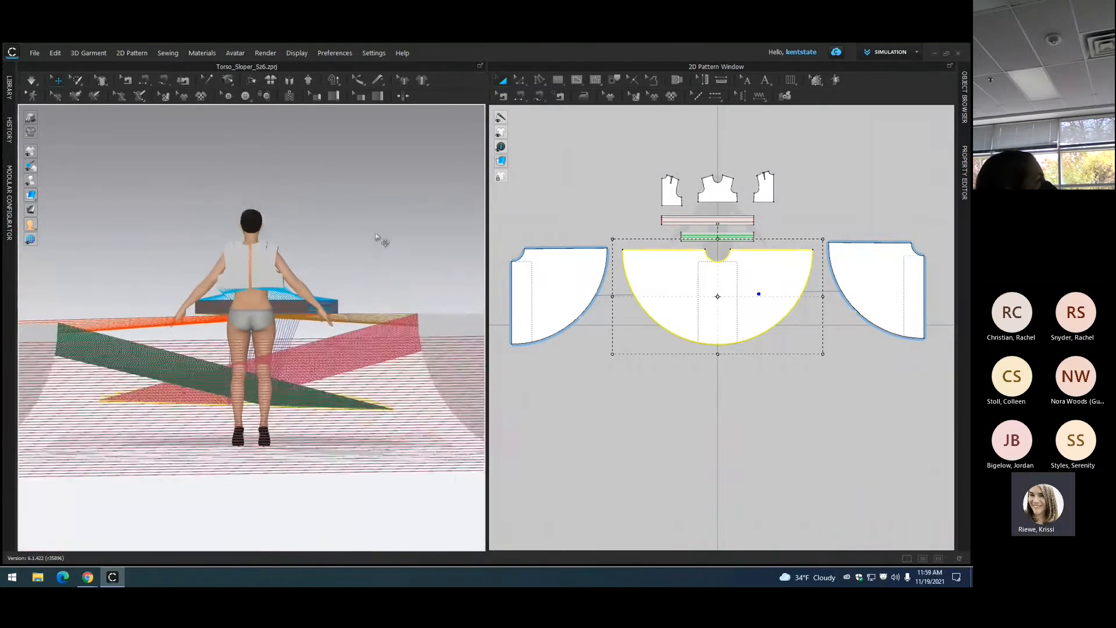
pyautogui.scroll(-2, 377, 240)
pyautogui.click(79, 365)
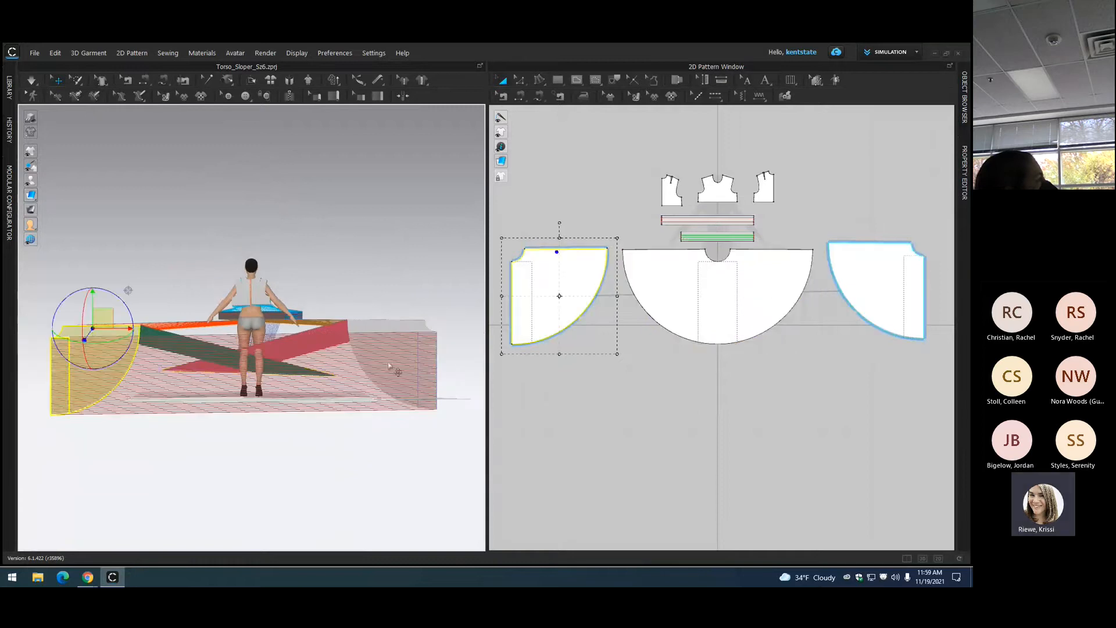
pyautogui.moveTo(82, 330); pyautogui.dragTo(94, 228)
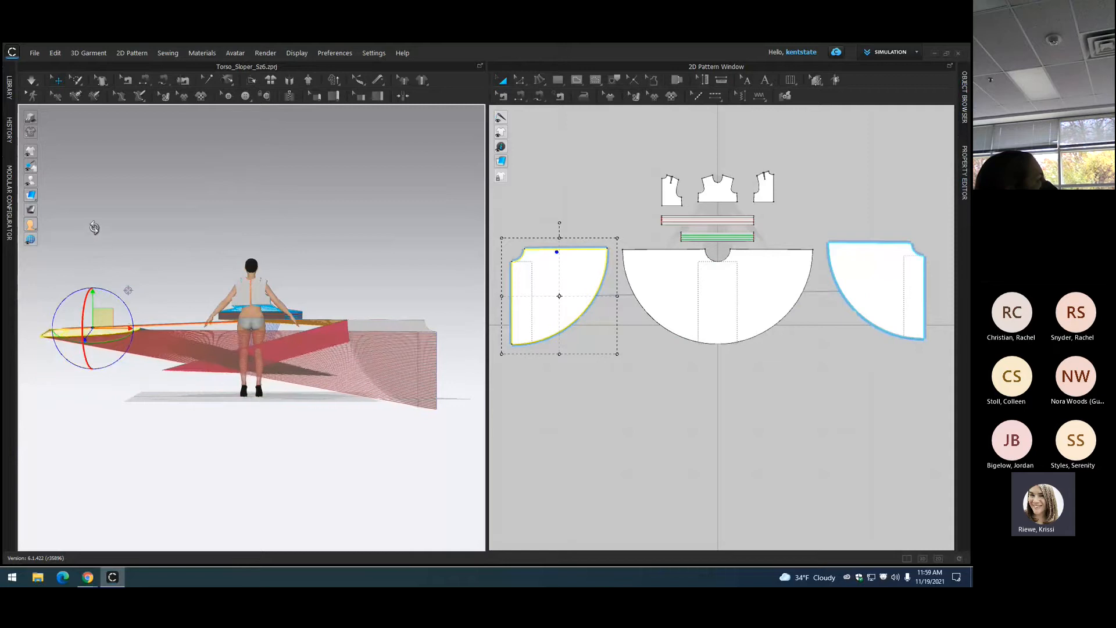
pyautogui.click(373, 325)
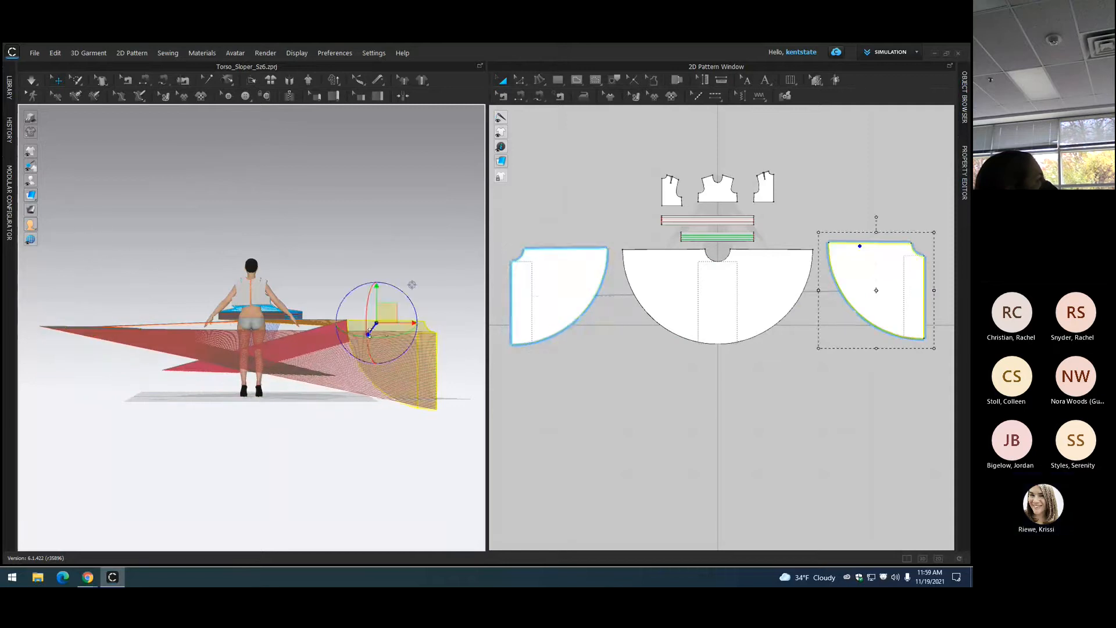
pyautogui.moveTo(363, 329); pyautogui.dragTo(369, 222)
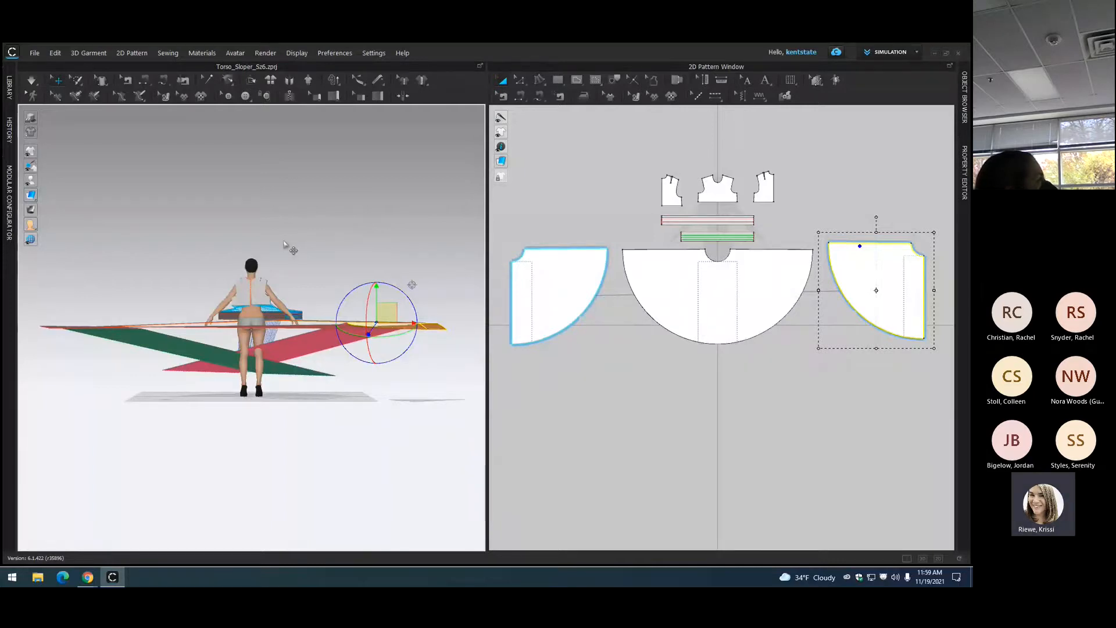
# Step: Swap the two back skirt pieces across the avatar's back so they complete the circle with the front skirt
pyautogui.press('5')
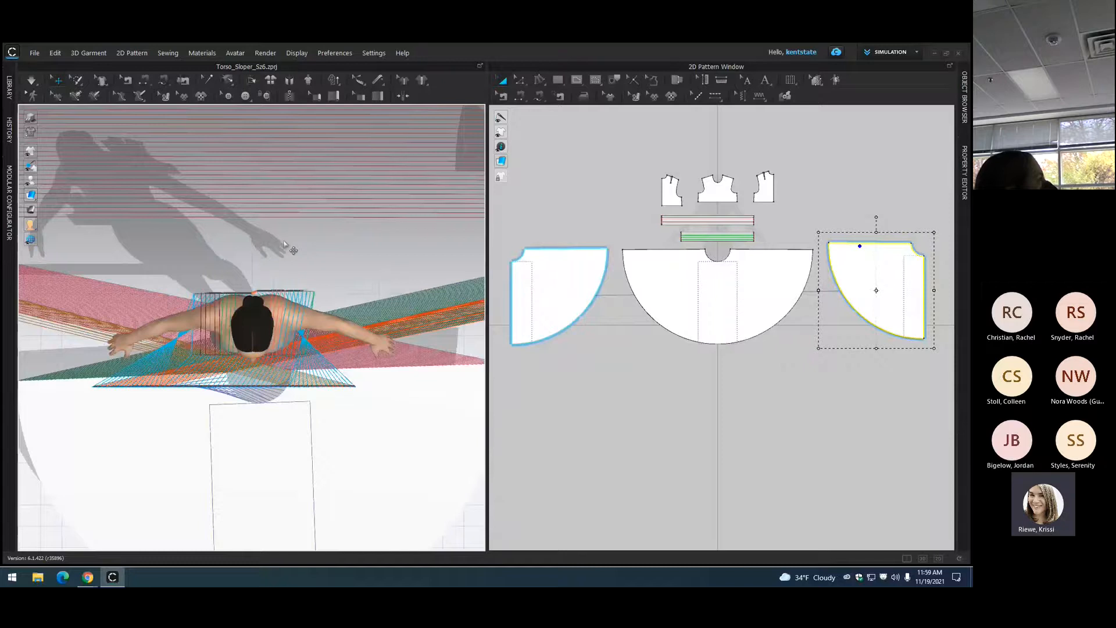
pyautogui.scroll(-5, 285, 244)
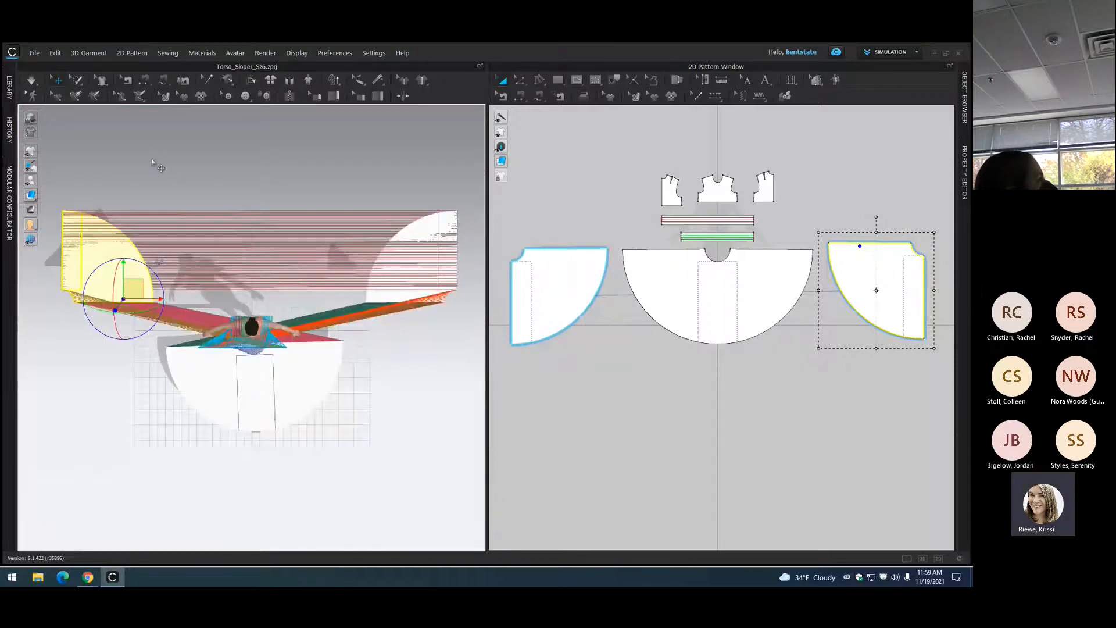
pyautogui.moveTo(100, 253); pyautogui.dragTo(313, 254)
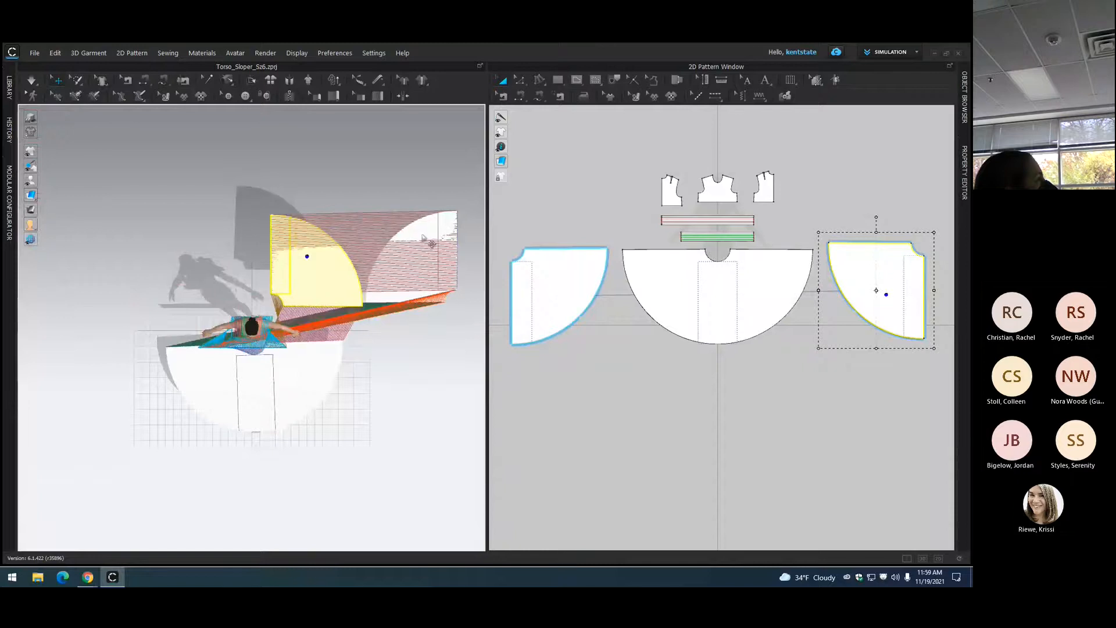
pyautogui.moveTo(423, 236); pyautogui.dragTo(202, 246)
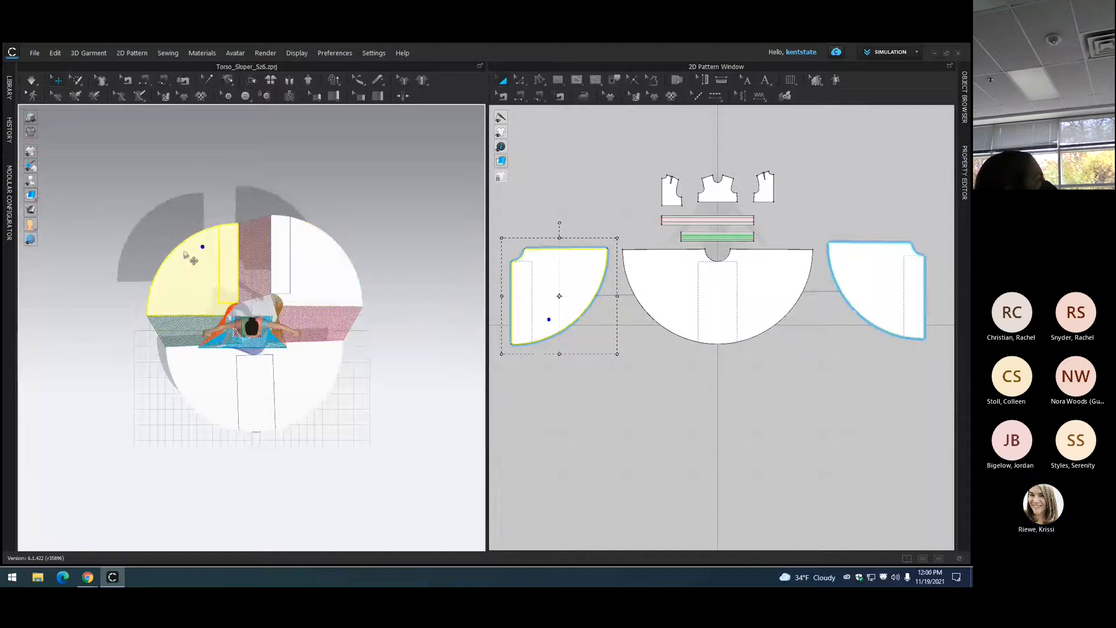
# Step: Lower the horizontal front skirt piece to the level of the avatar's feet
pyautogui.press('2')
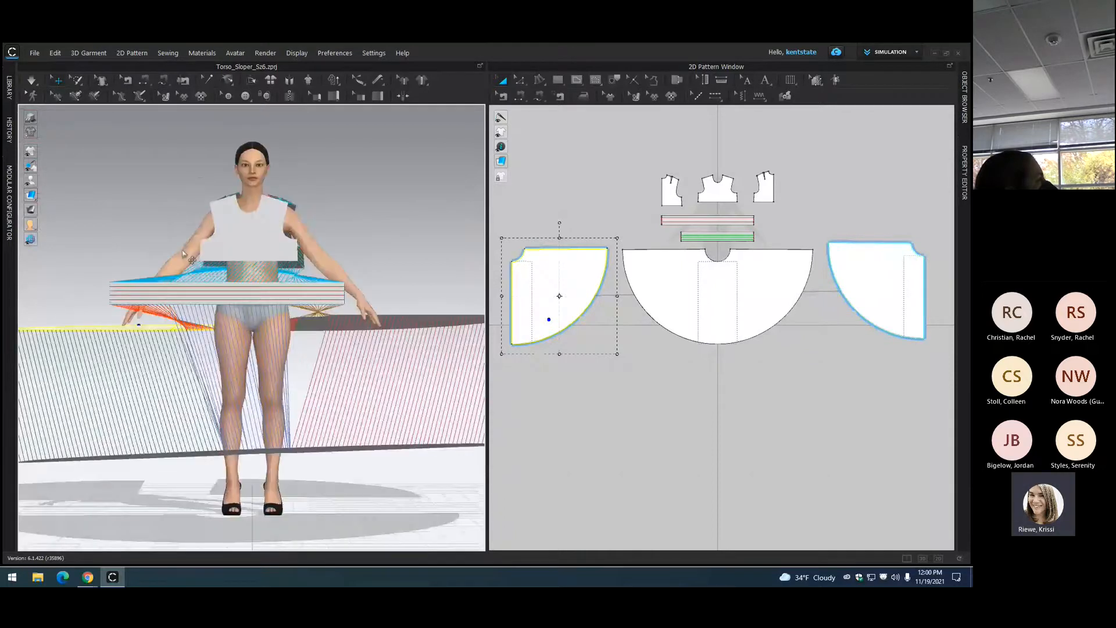
pyautogui.scroll(-2, 184, 254)
pyautogui.click(285, 425)
pyautogui.moveTo(311, 393); pyautogui.dragTo(312, 395)
pyautogui.click(362, 449)
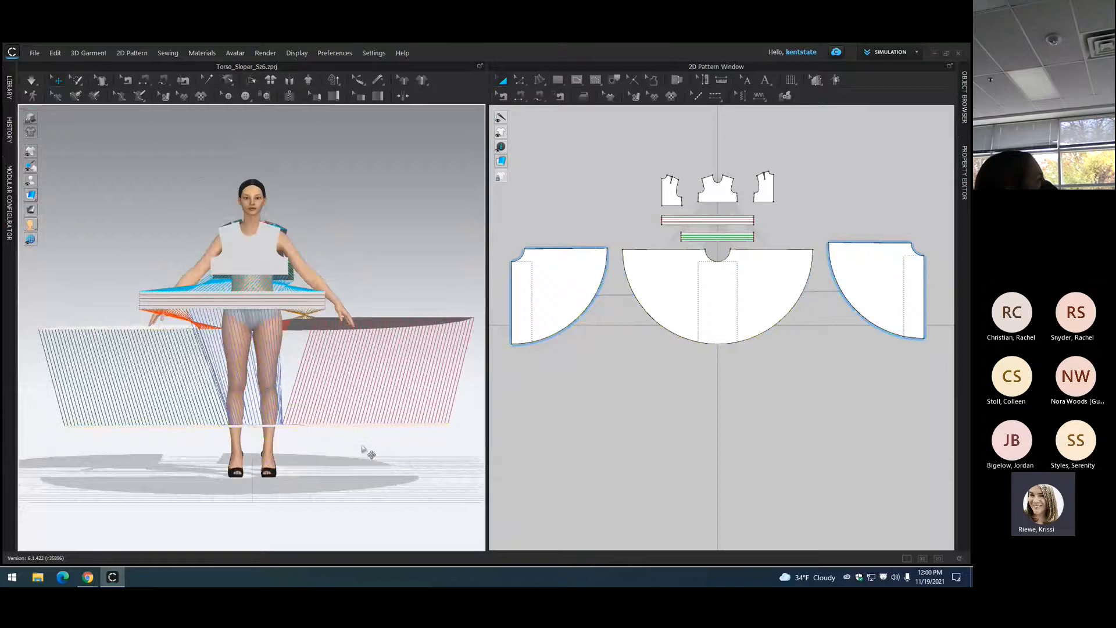
pyautogui.scroll(1, 365, 451)
pyautogui.scroll(1, 365, 451)
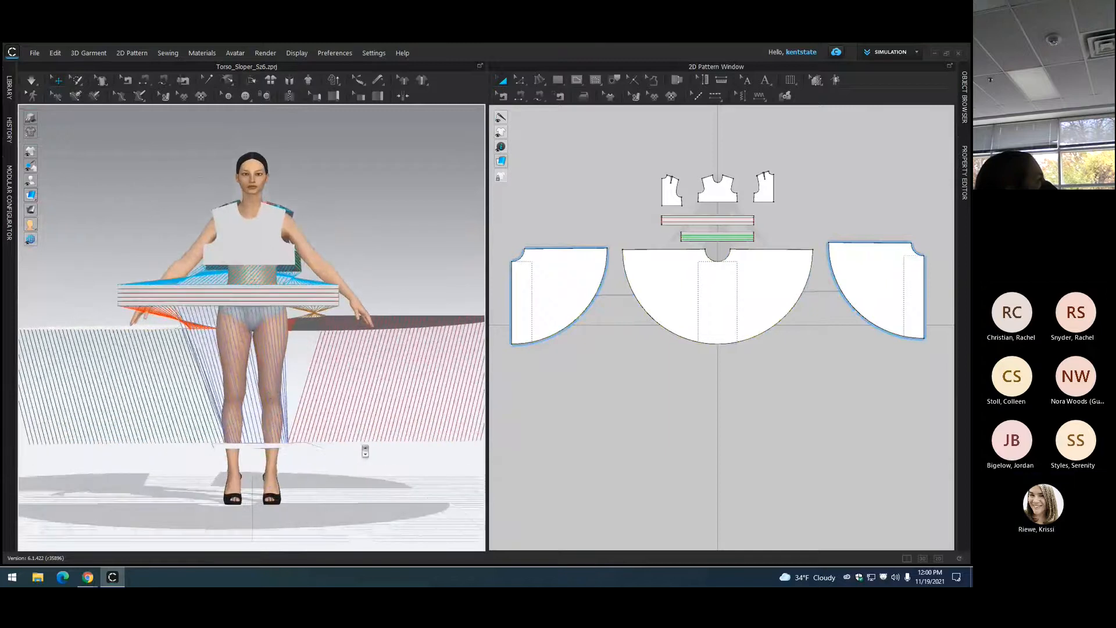
pyautogui.scroll(-3, 365, 451)
pyautogui.moveTo(444, 391); pyautogui.dragTo(348, 386, button='right')
pyautogui.moveTo(244, 427); pyautogui.dragTo(244, 440)
pyautogui.moveTo(169, 383); pyautogui.dragTo(377, 384, button='right')
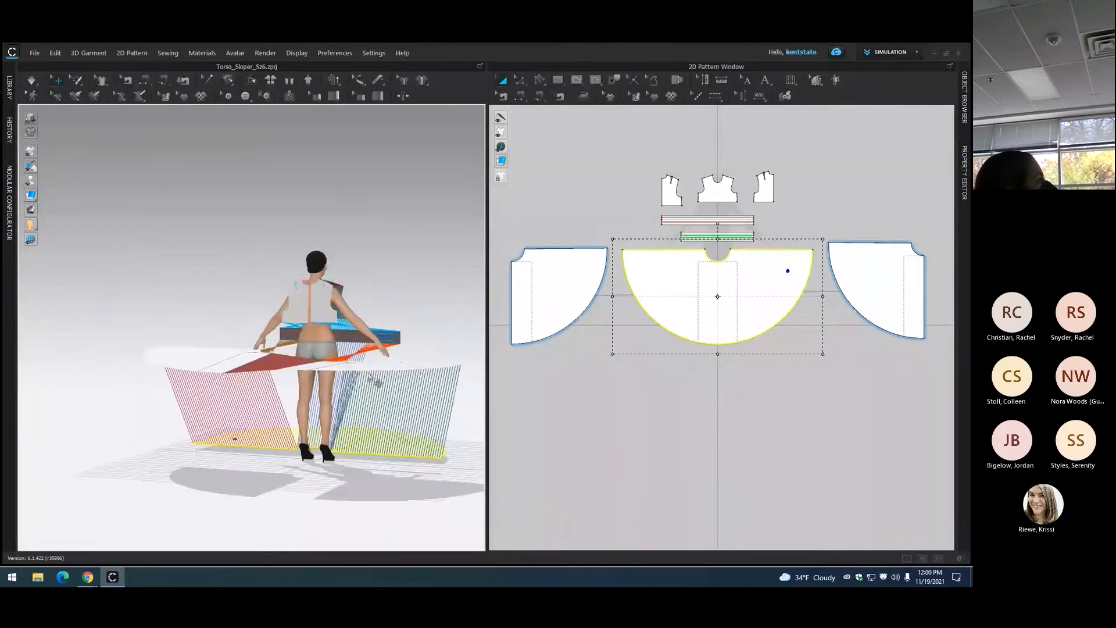
# Step: Lower both back skirt pieces to the level of the front skirt at the avatar's feet
pyautogui.moveTo(367, 368); pyautogui.dragTo(361, 470)
pyautogui.moveTo(207, 354); pyautogui.dragTo(230, 456)
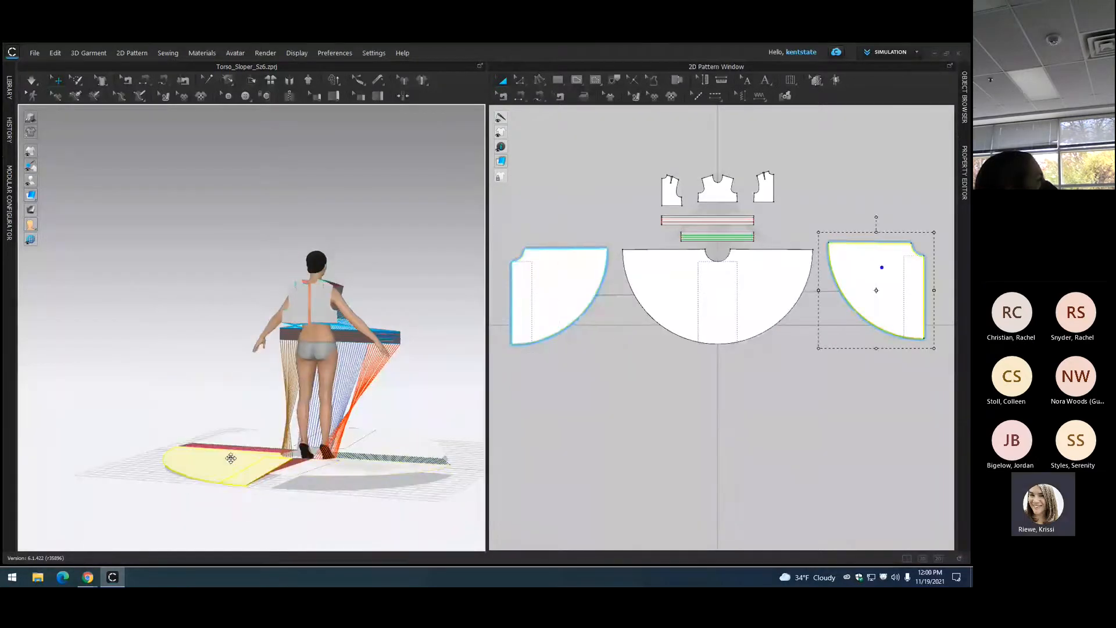
pyautogui.moveTo(185, 334); pyautogui.dragTo(413, 327, button='right')
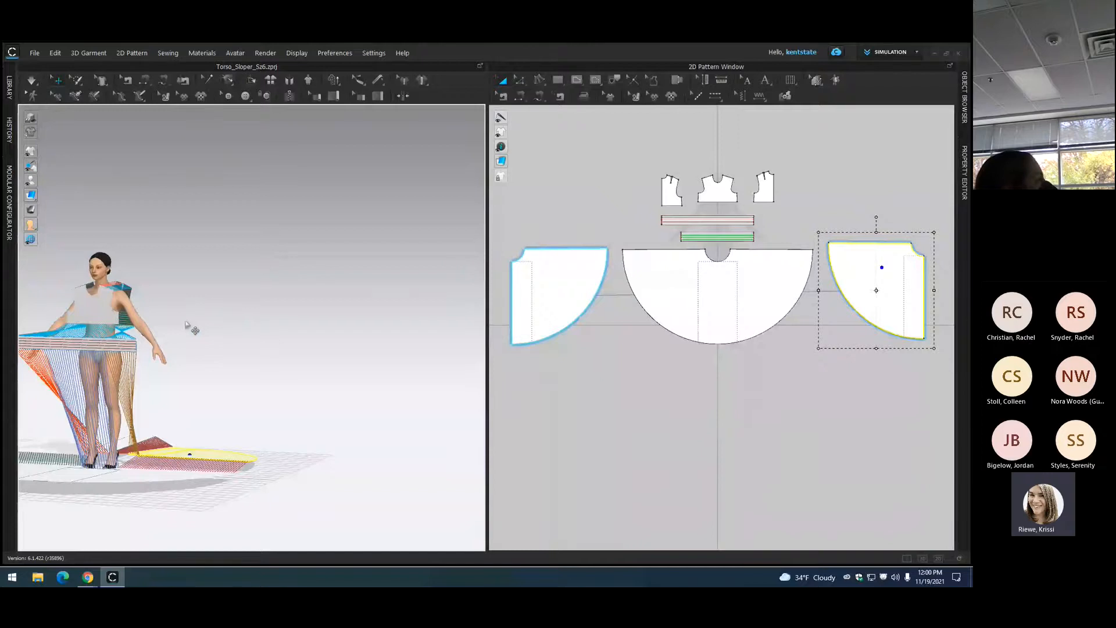
pyautogui.press('2')
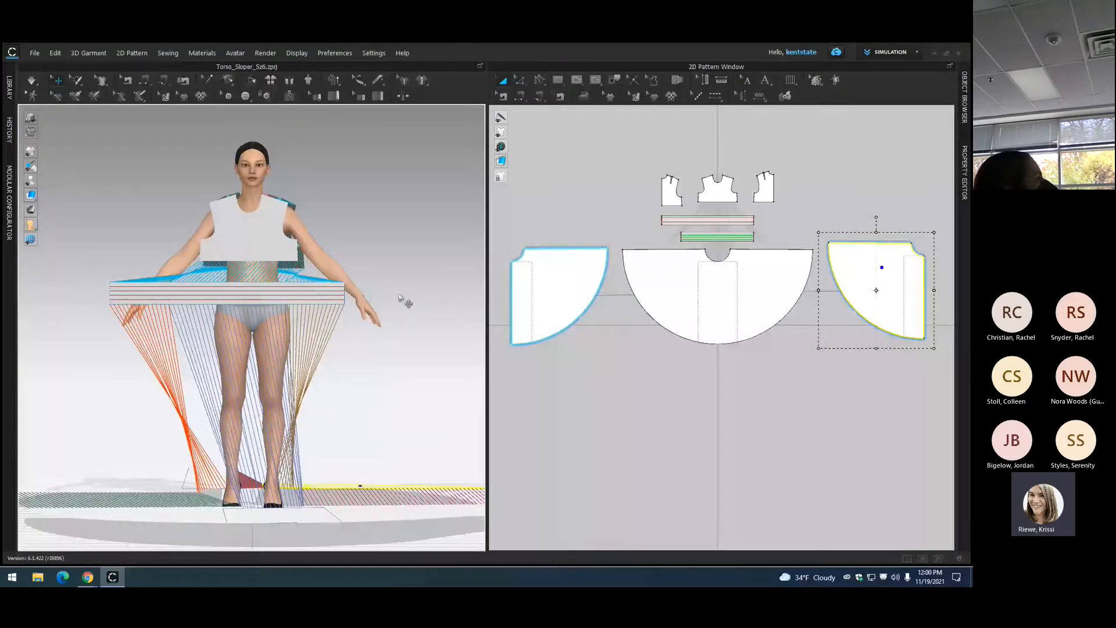
pyautogui.scroll(-3, 398, 298)
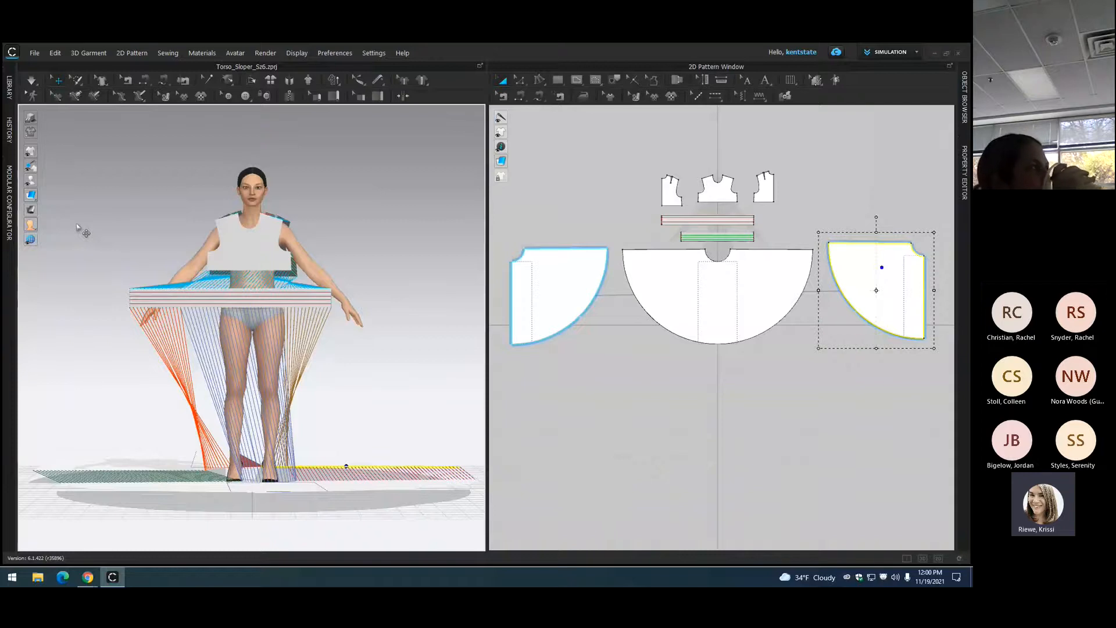
# Step: Show the arrangement points around the avatar
pyautogui.moveTo(38, 152)
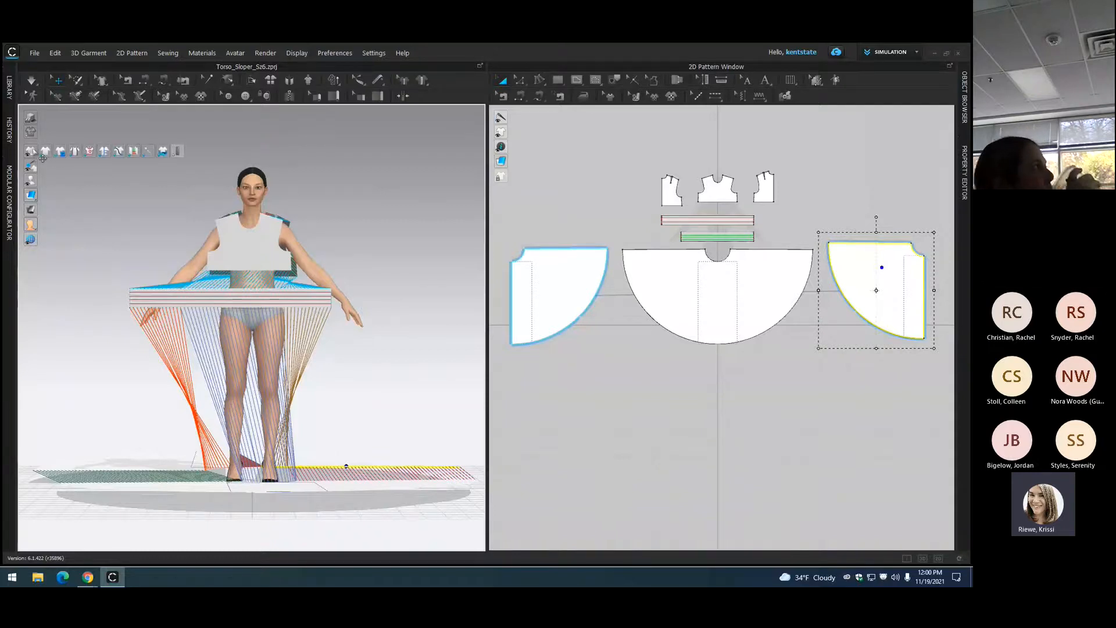
pyautogui.moveTo(34, 180)
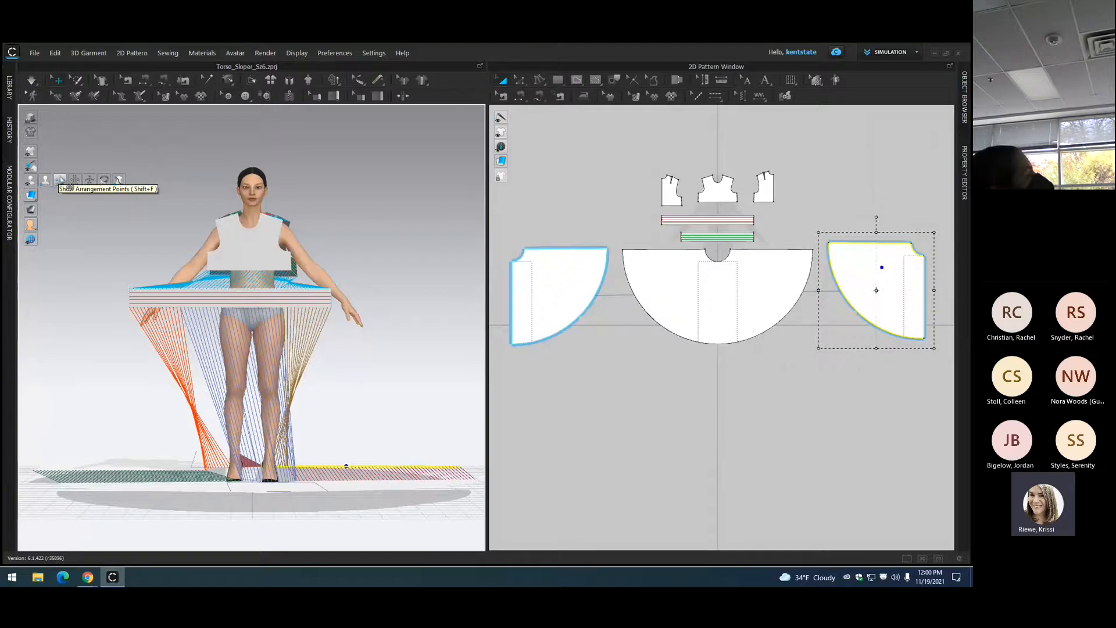
pyautogui.click(65, 182)
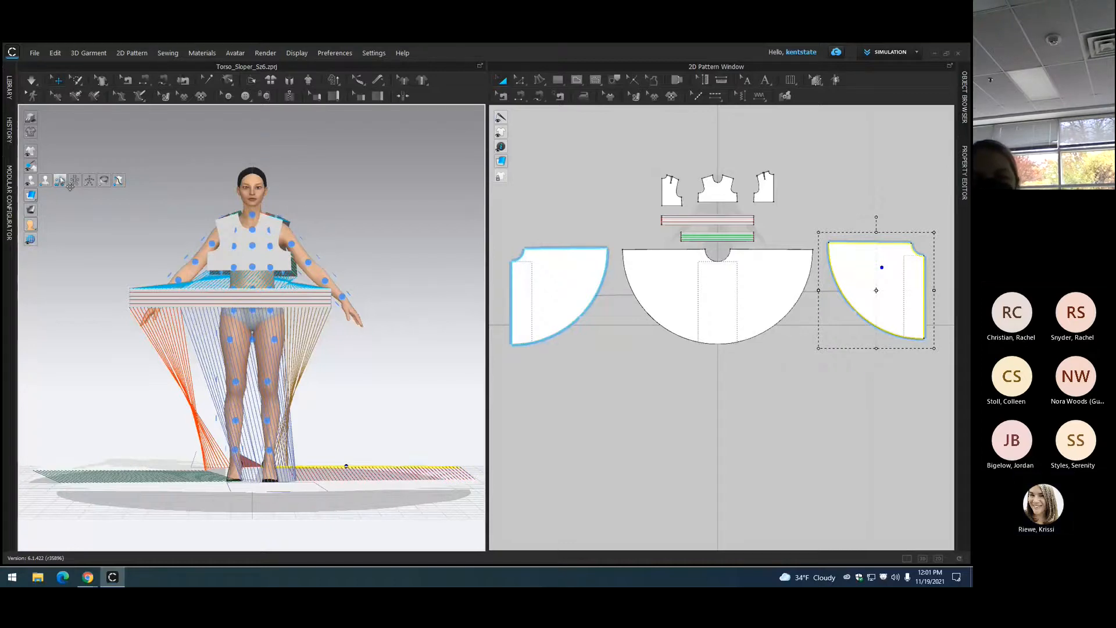
pyautogui.moveTo(361, 271); pyautogui.dragTo(224, 324, button='right')
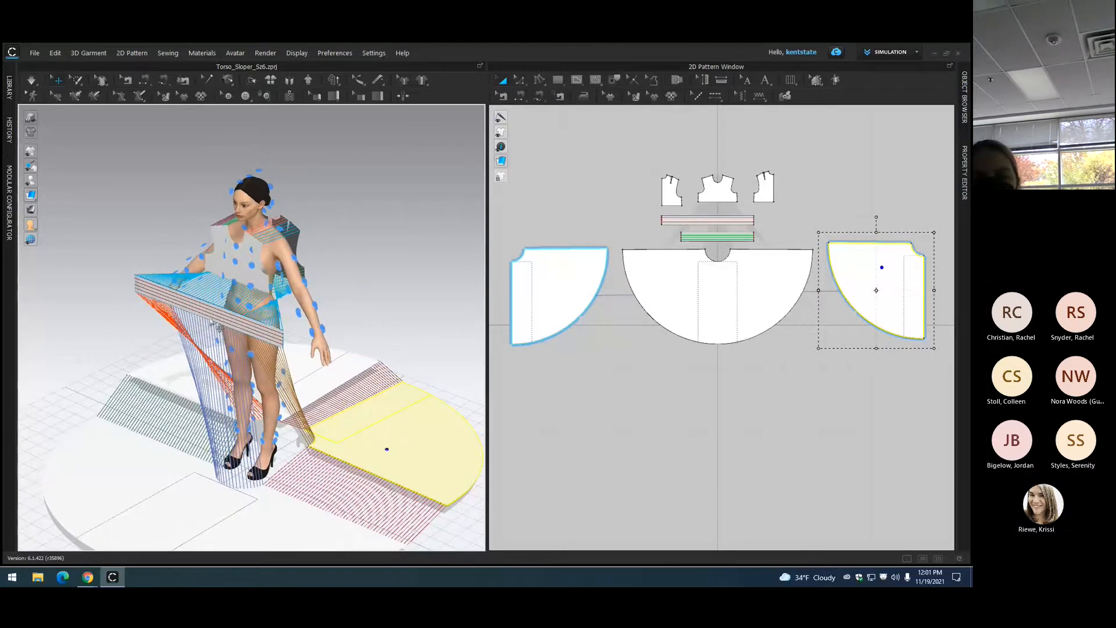
# Step: Sew the two short side edges of the longer waist panel together
pyautogui.click(520, 95)
pyautogui.scroll(5, 653, 233)
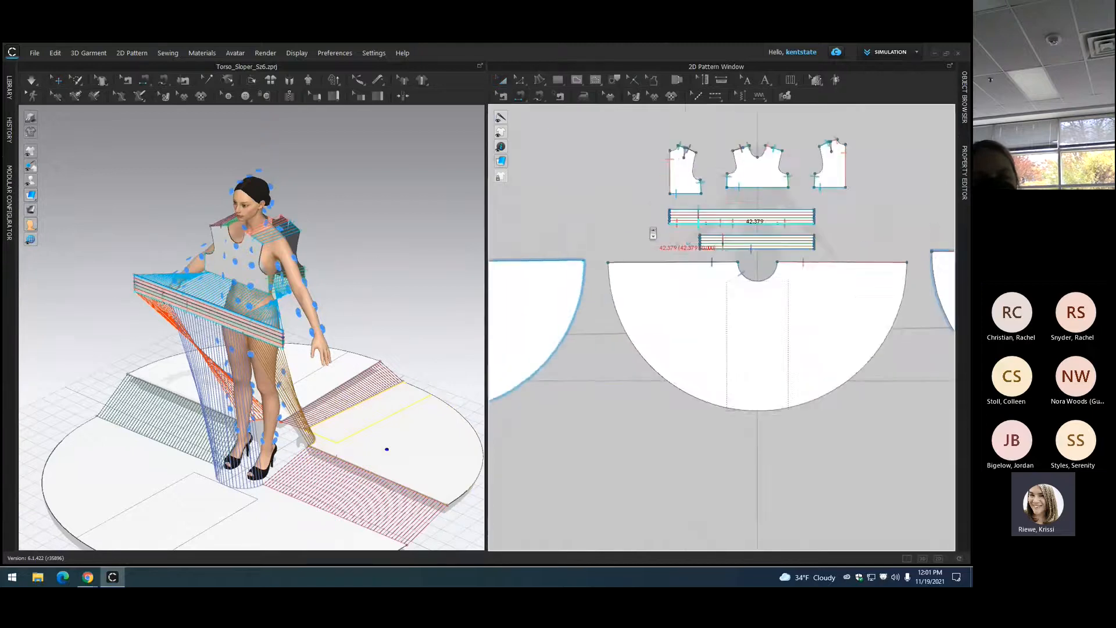
pyautogui.click(685, 219)
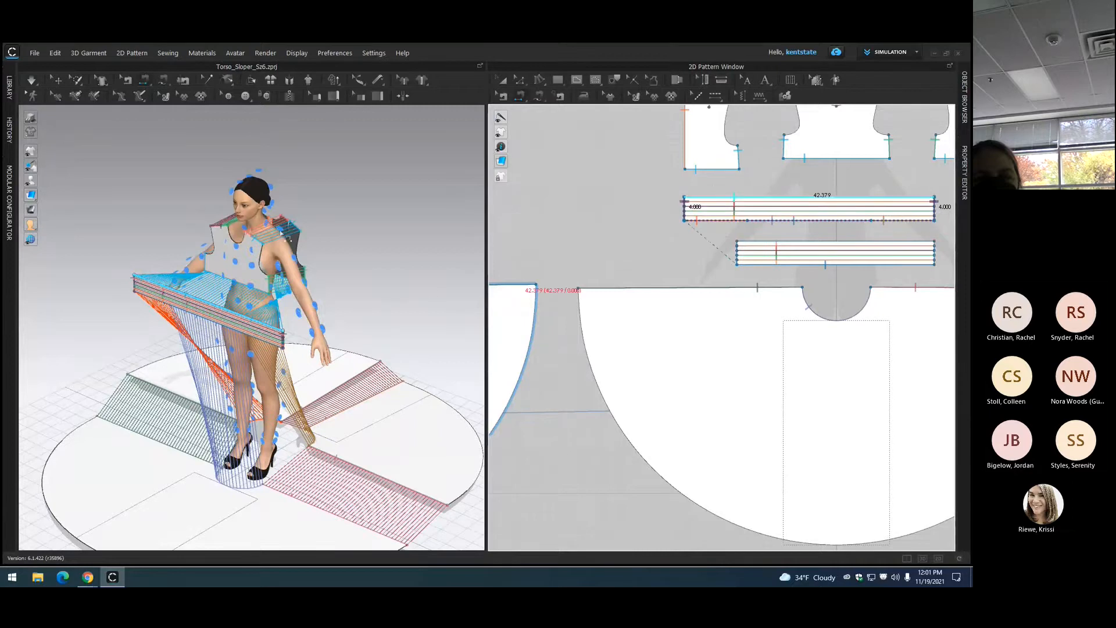
pyautogui.scroll(2, 336, 243)
pyautogui.scroll(-2, 335, 243)
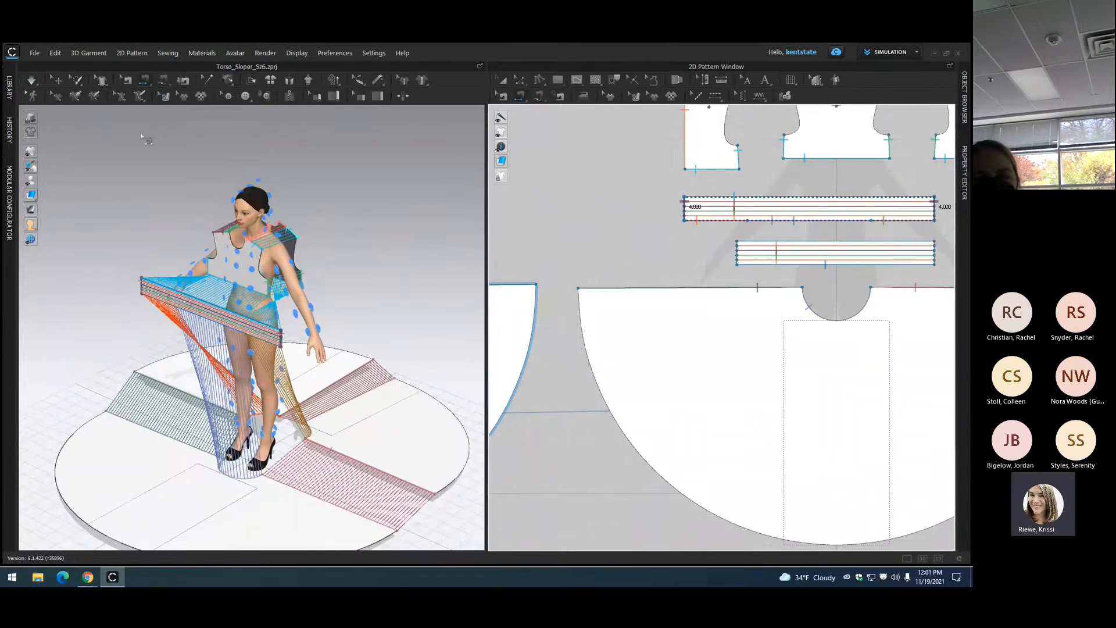
# Step: Arrange the shorter waist panel around the avatar's waist at the Body_Front_Waist arrangement point
pyautogui.click(58, 79)
pyautogui.moveTo(112, 149); pyautogui.dragTo(167, 125, button='right')
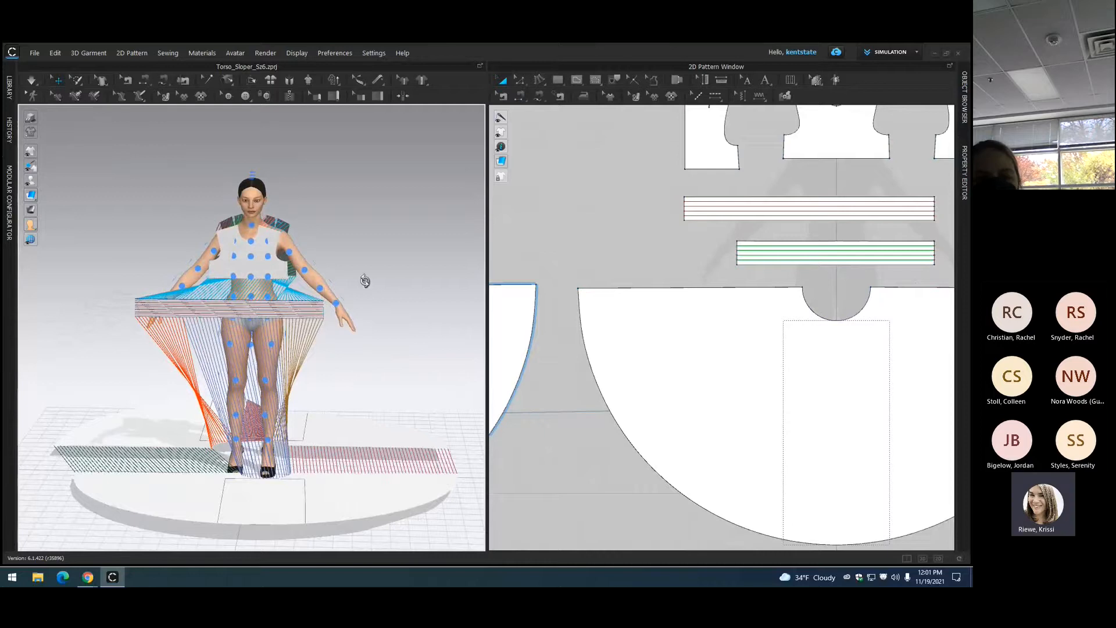
pyautogui.moveTo(363, 284); pyautogui.dragTo(330, 311, button='right')
pyautogui.click(244, 318)
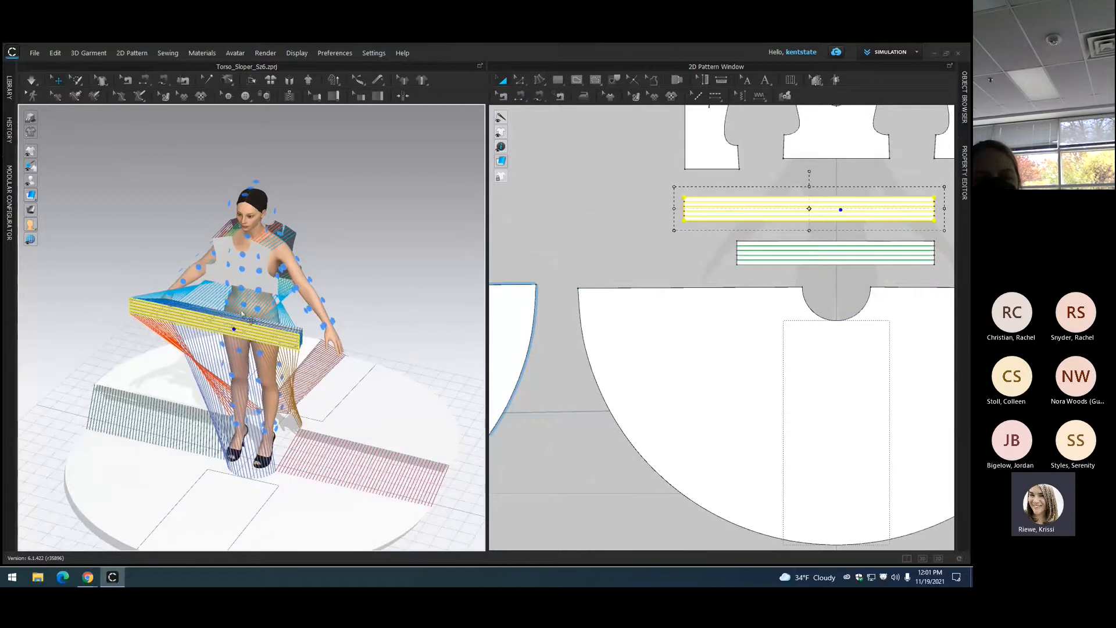
pyautogui.moveTo(346, 316); pyautogui.dragTo(324, 337, button='right')
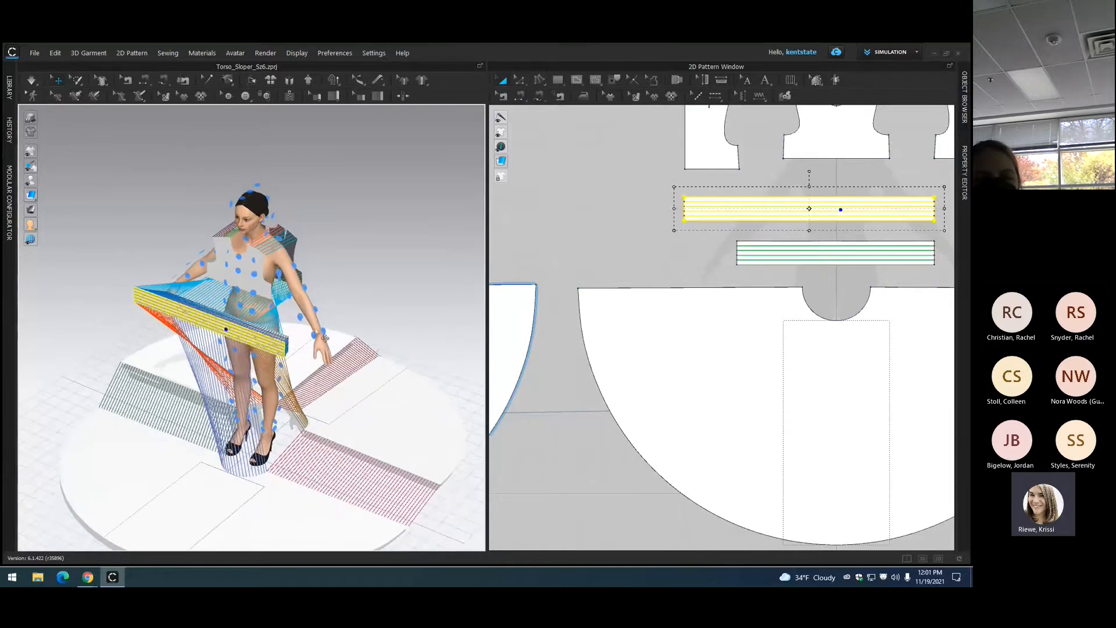
pyautogui.click(295, 348)
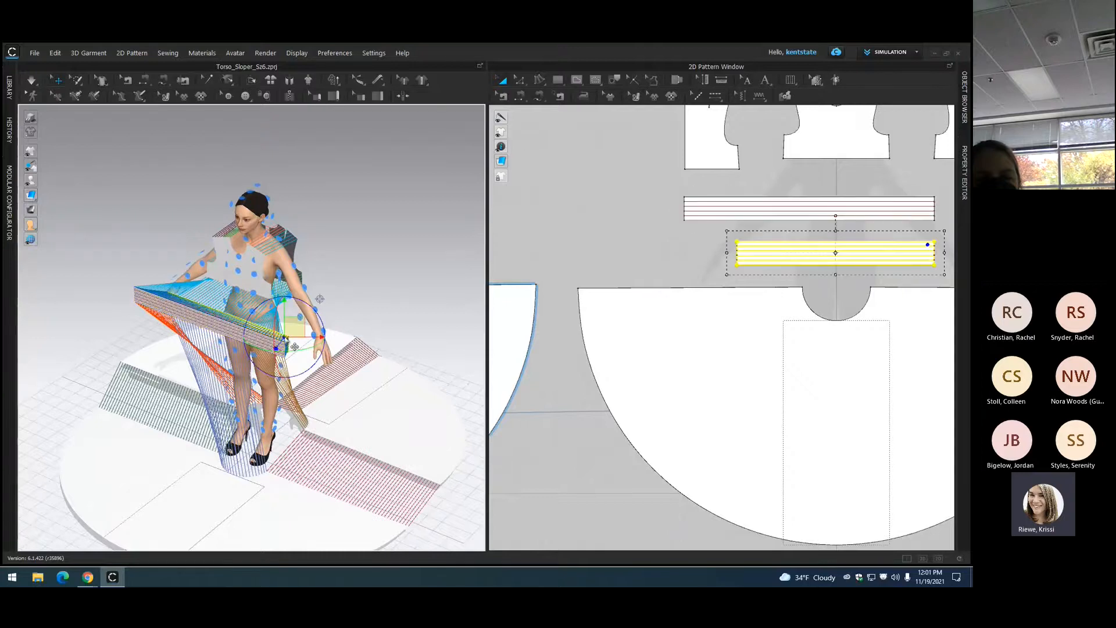
pyautogui.click(240, 307)
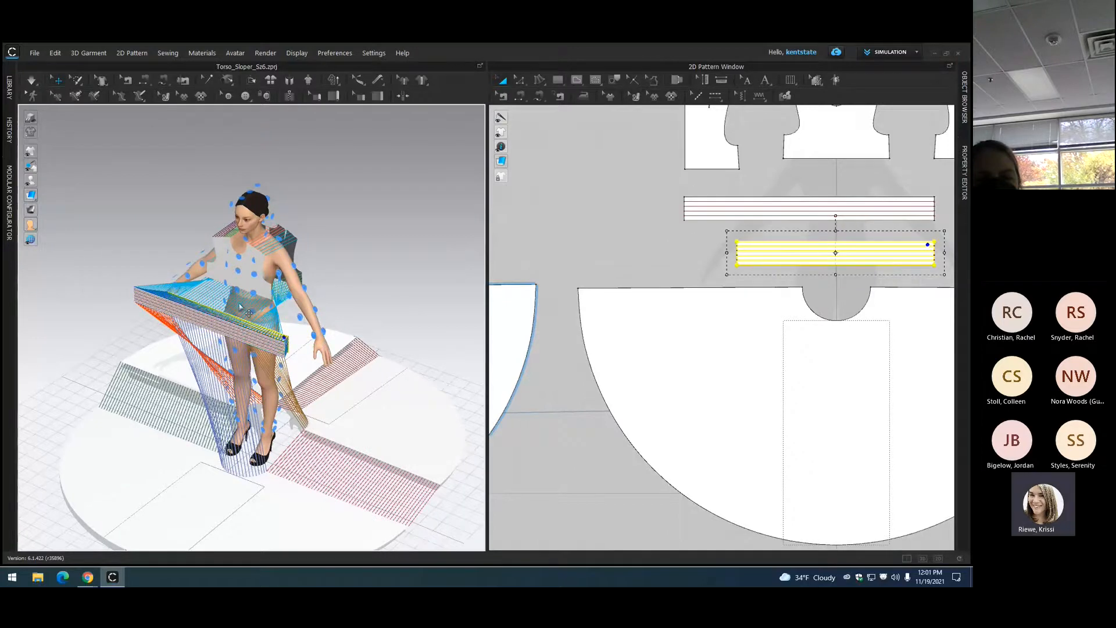
pyautogui.click(240, 309)
pyautogui.click(427, 293)
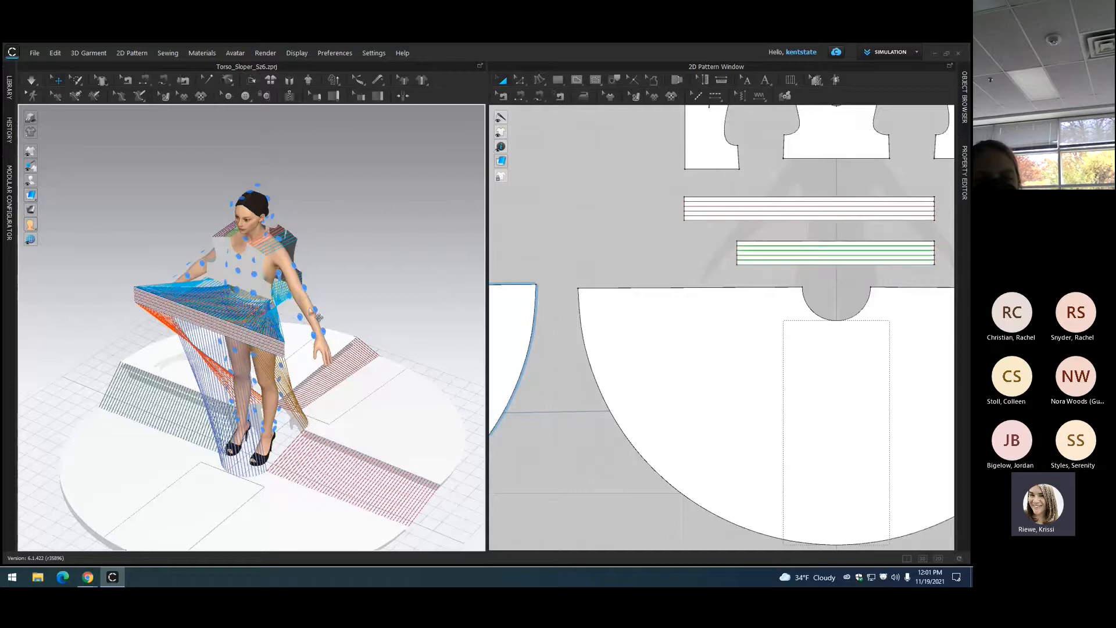
# Step: Set the shorter waist panel's arrangement offset to 45
pyautogui.click(259, 308)
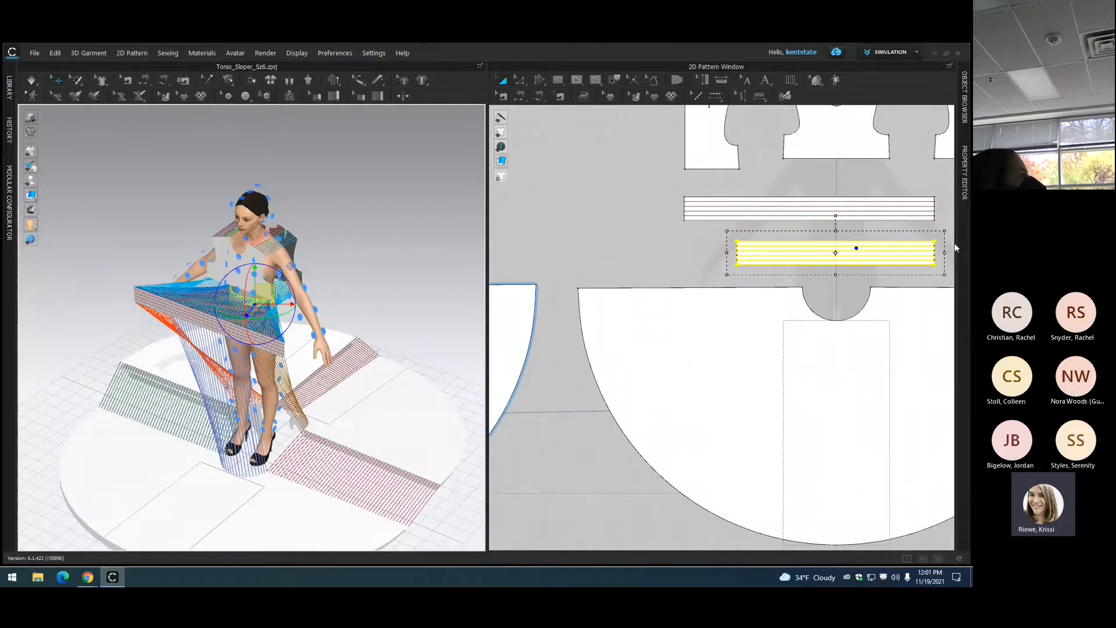
pyautogui.click(965, 180)
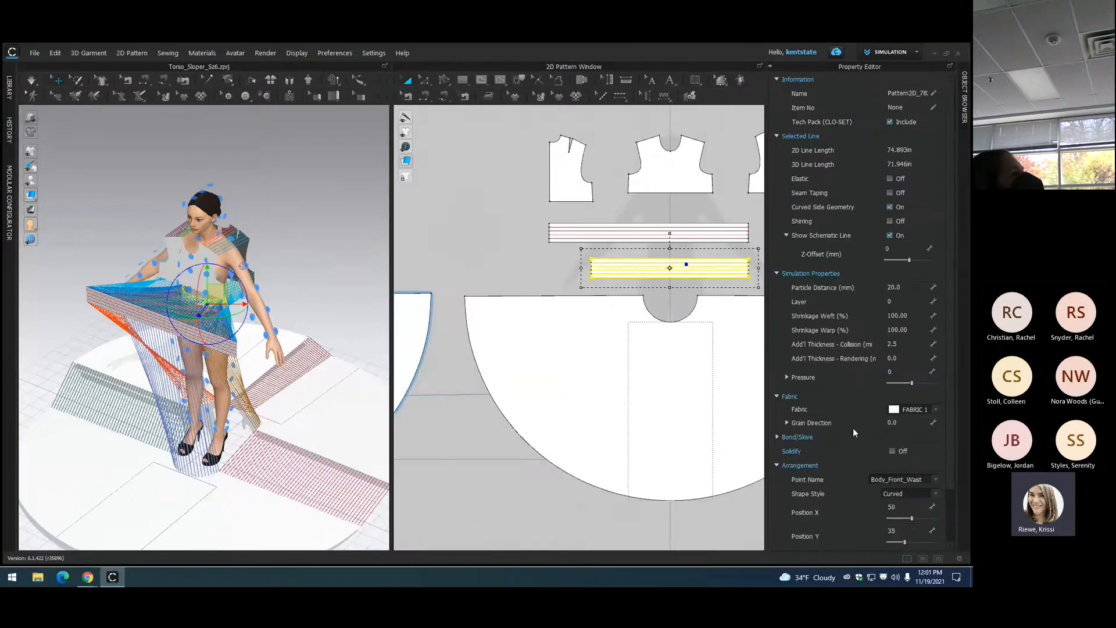
pyautogui.scroll(-2, 852, 428)
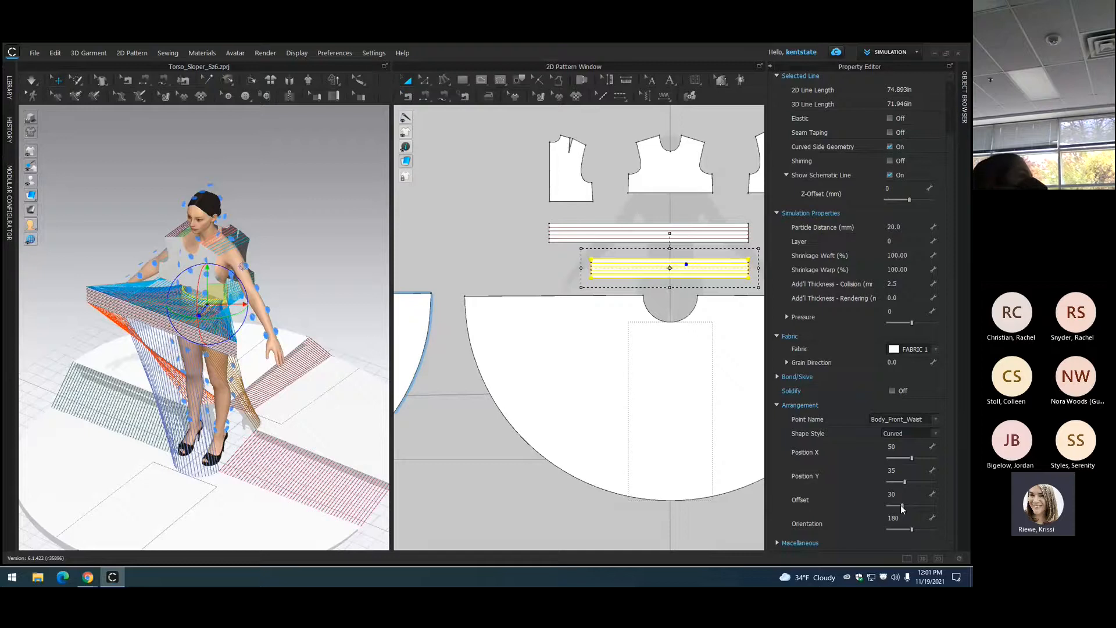
pyautogui.moveTo(902, 508); pyautogui.dragTo(911, 518)
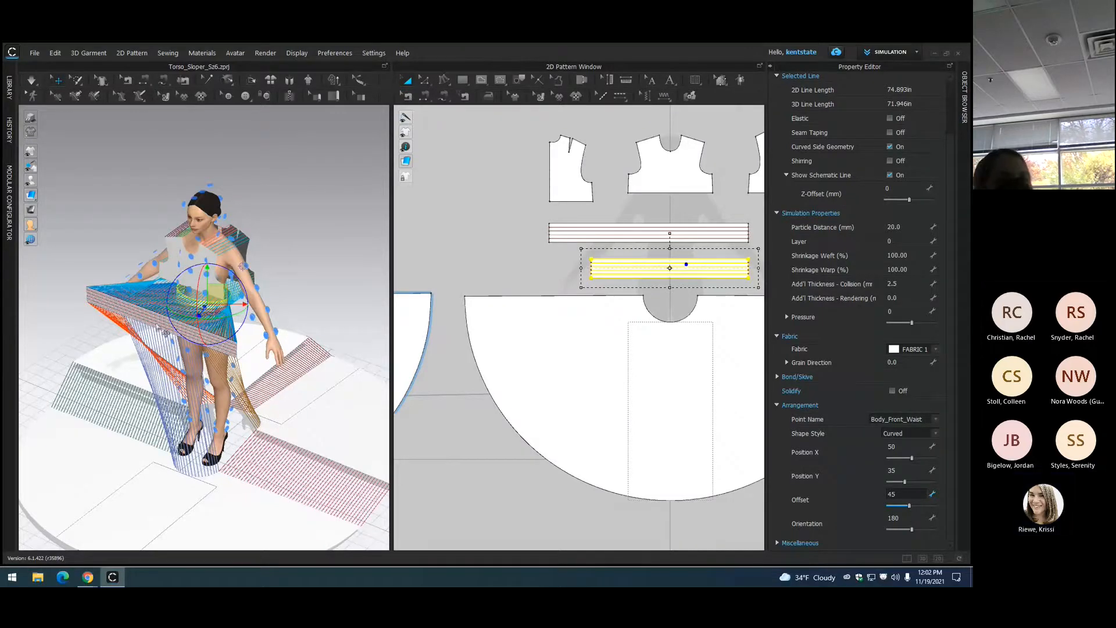
# Step: Select the longer waist panel and examine the avatar's waist from several angles for a reachable arrangement point
pyautogui.click(162, 332)
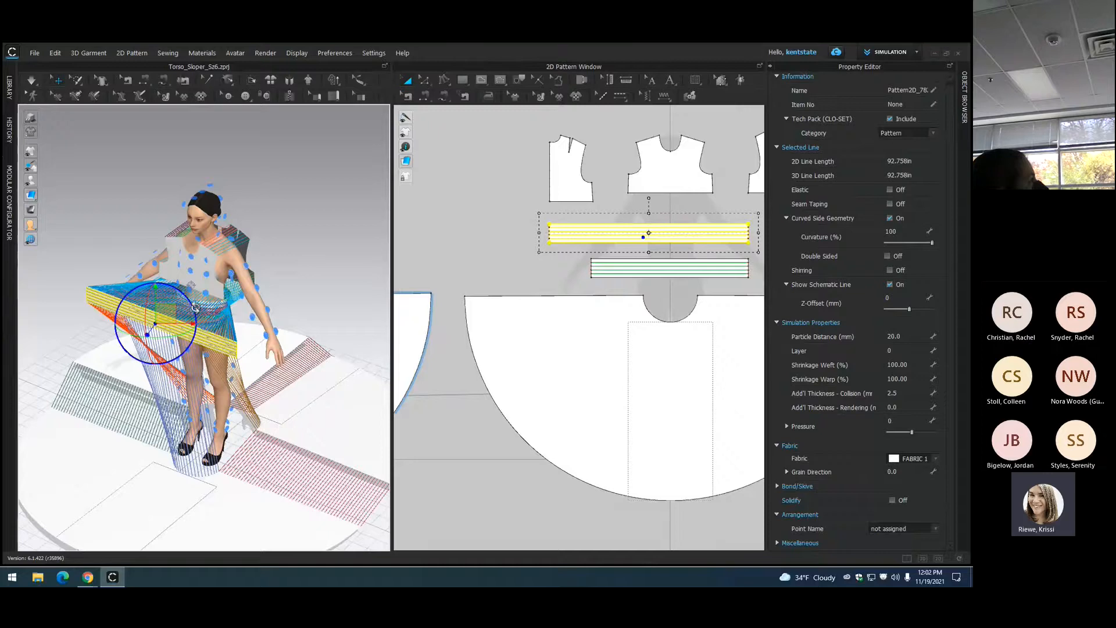
pyautogui.rightClick(325, 319)
pyautogui.click(330, 281)
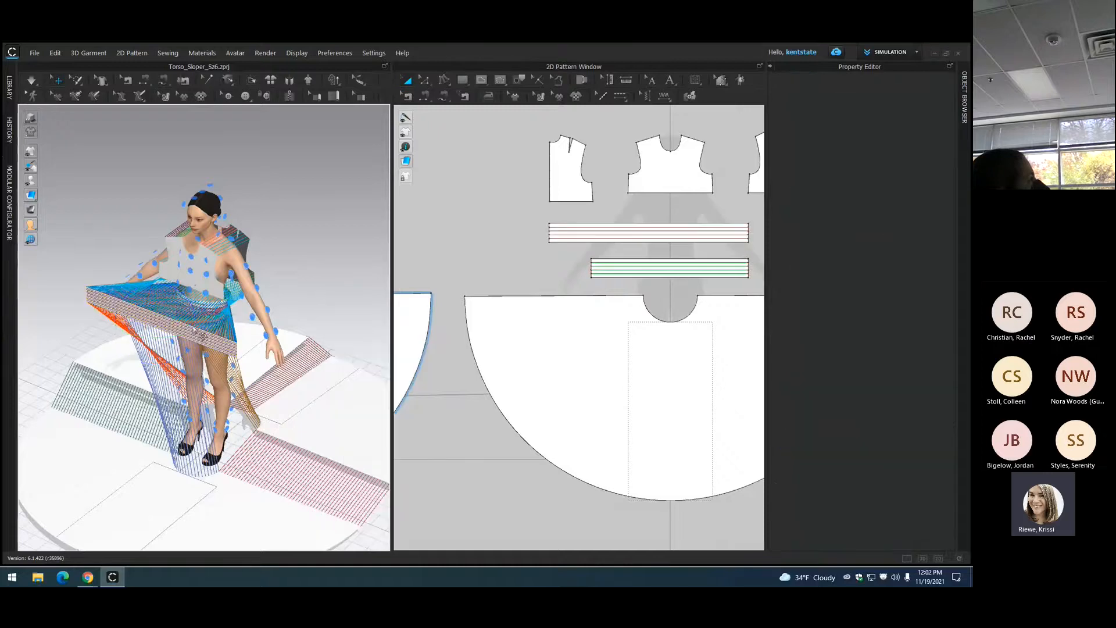
pyautogui.click(192, 333)
pyautogui.moveTo(321, 282); pyautogui.dragTo(299, 299, button='right')
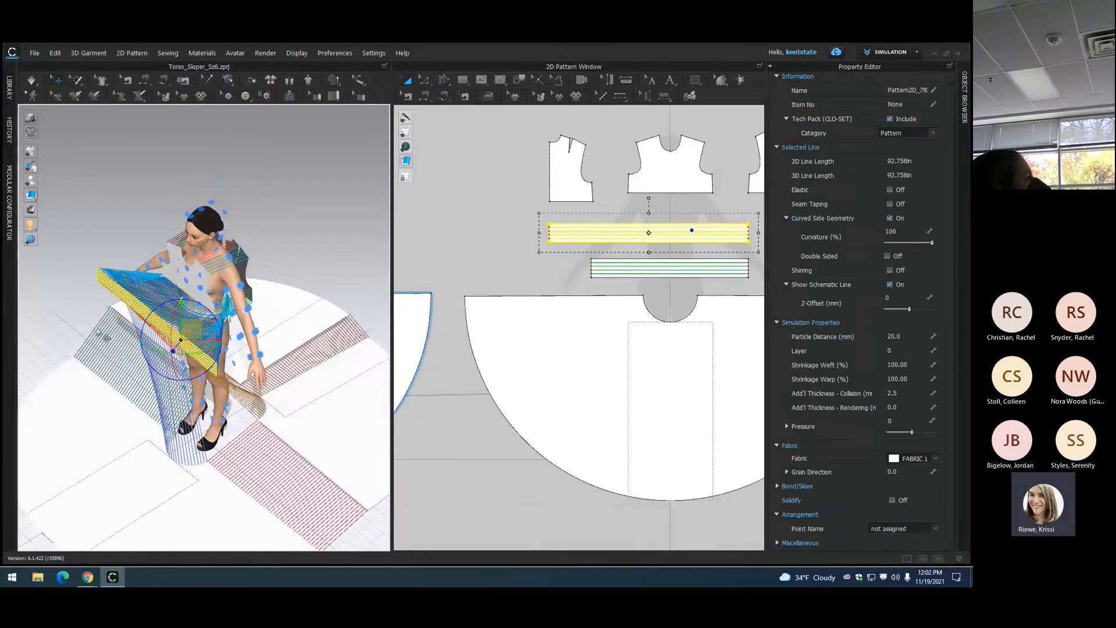
pyautogui.moveTo(64, 305); pyautogui.dragTo(140, 294, button='right')
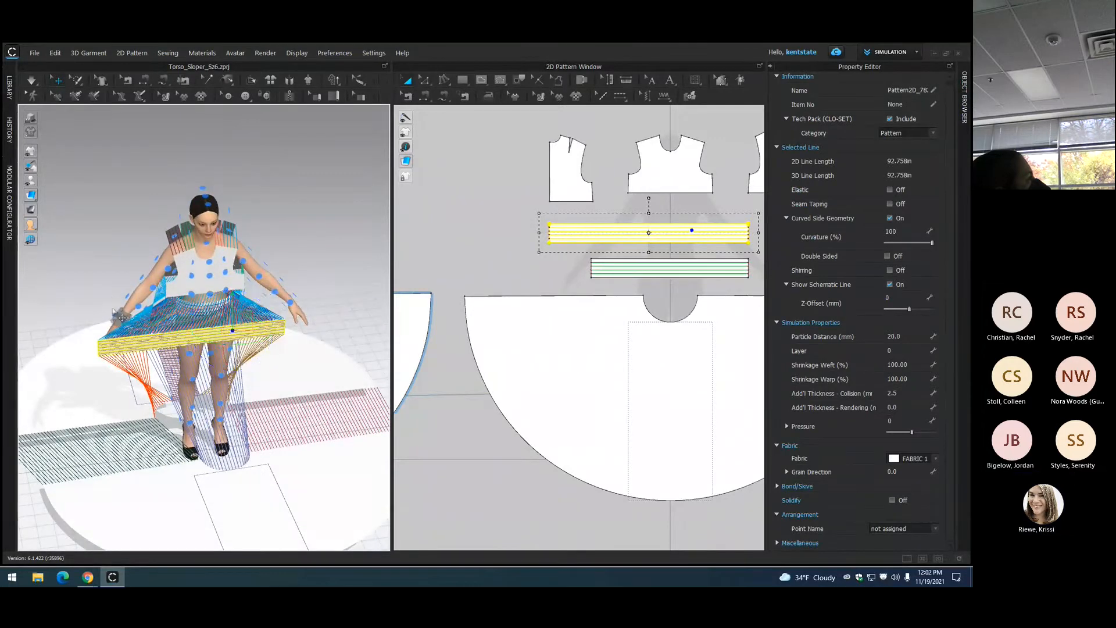
pyautogui.moveTo(98, 289); pyautogui.dragTo(143, 281, button='right')
pyautogui.moveTo(215, 306); pyautogui.dragTo(215, 306, button='right')
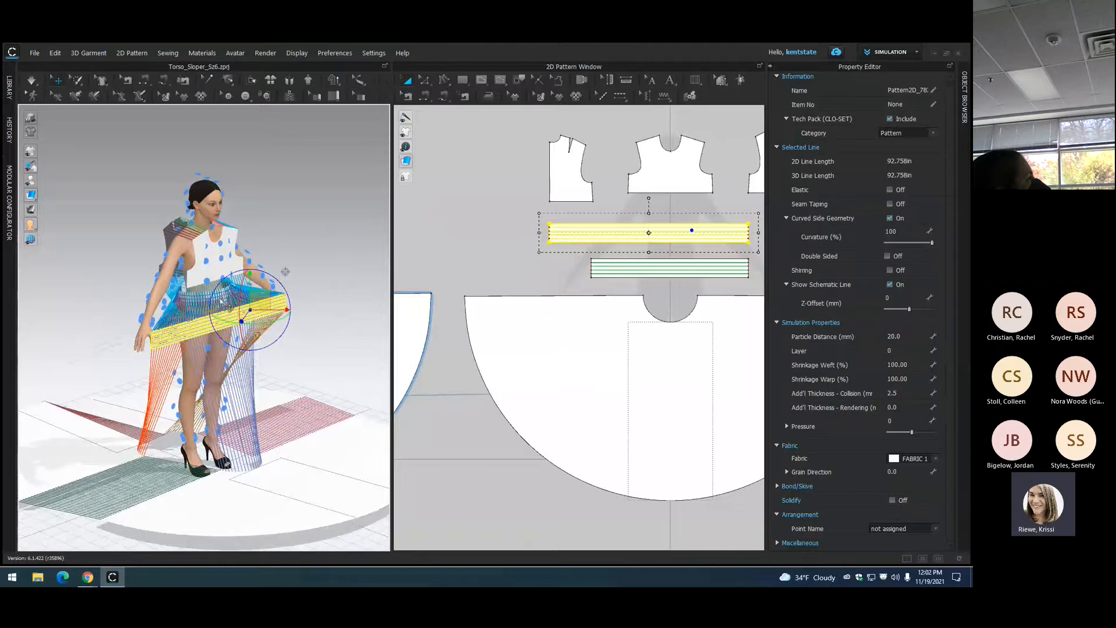
# Step: Reduce the shorter waist panel's arrangement offset to 29
pyautogui.click(207, 302)
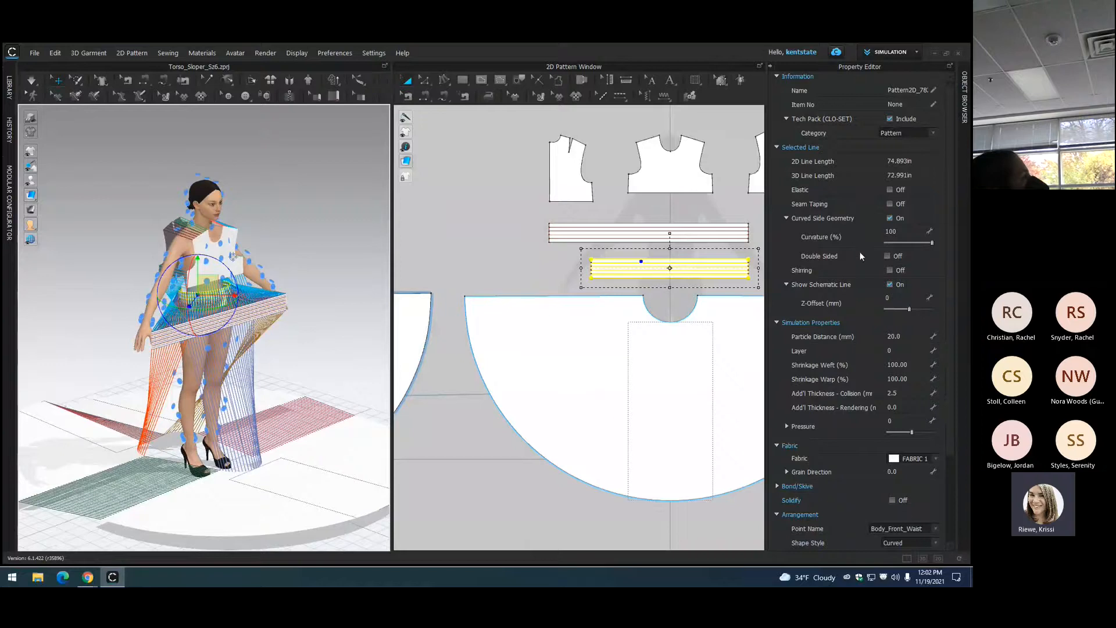
pyautogui.click(898, 392)
pyautogui.scroll(-3, 889, 448)
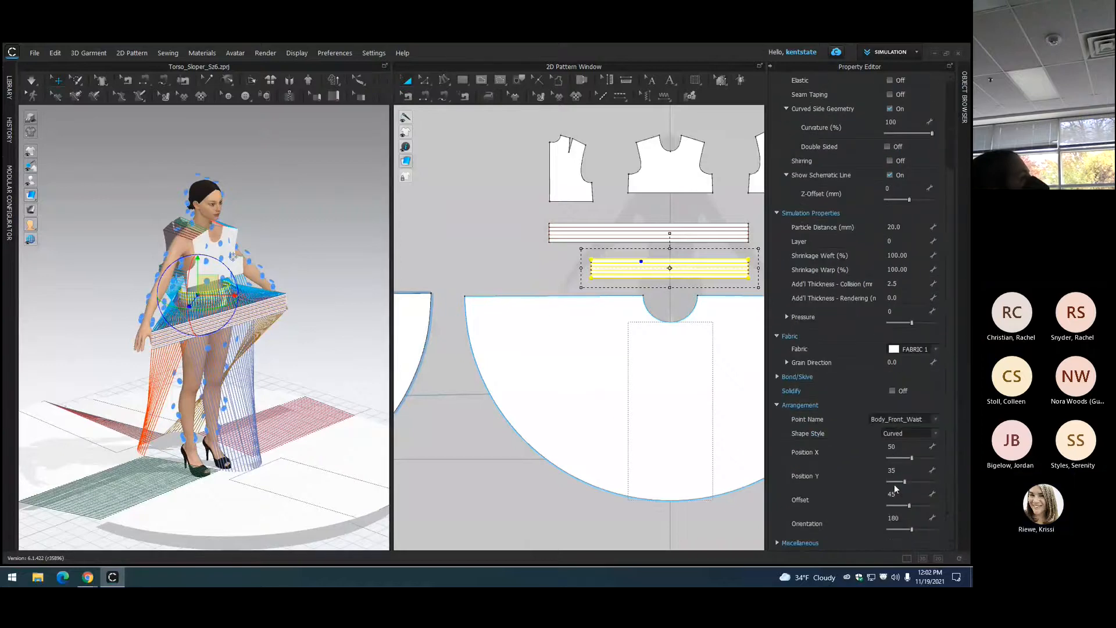
pyautogui.moveTo(911, 508); pyautogui.dragTo(901, 506)
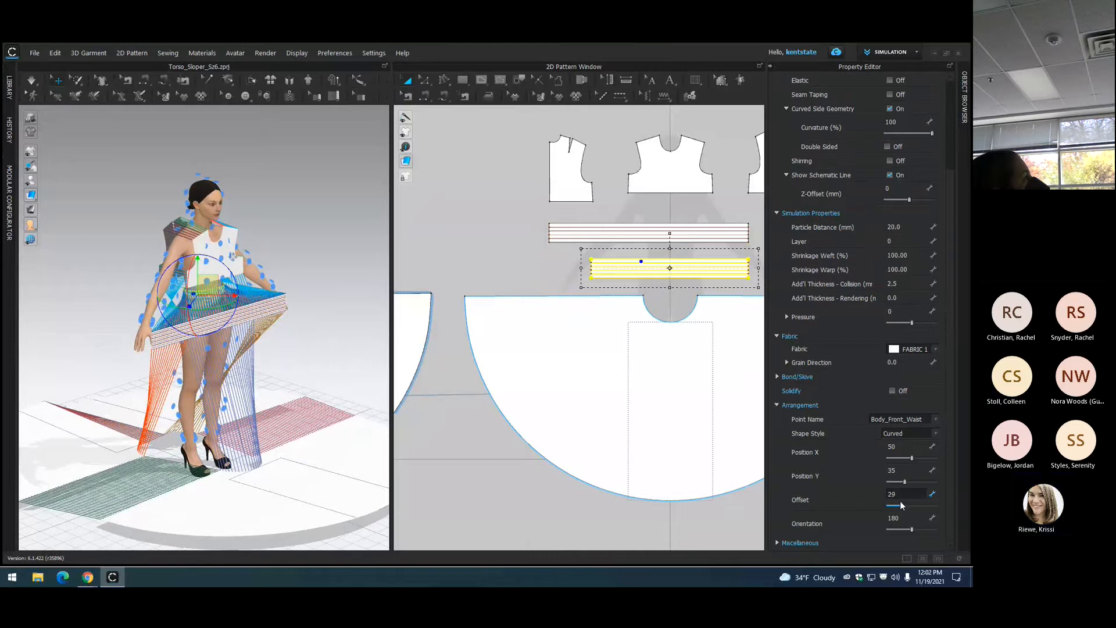
pyautogui.click(324, 288)
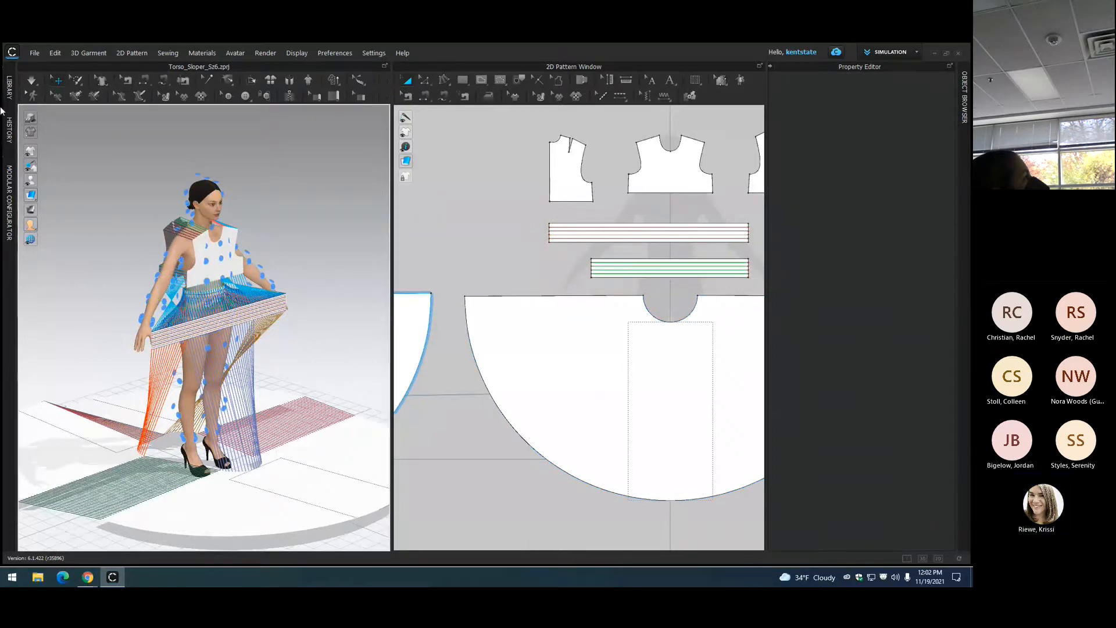
# Step: Hide the sewing lines on the avatar and arrange the longer waist panel at the Body_Front_Waist arrangement point
pyautogui.moveTo(32, 152)
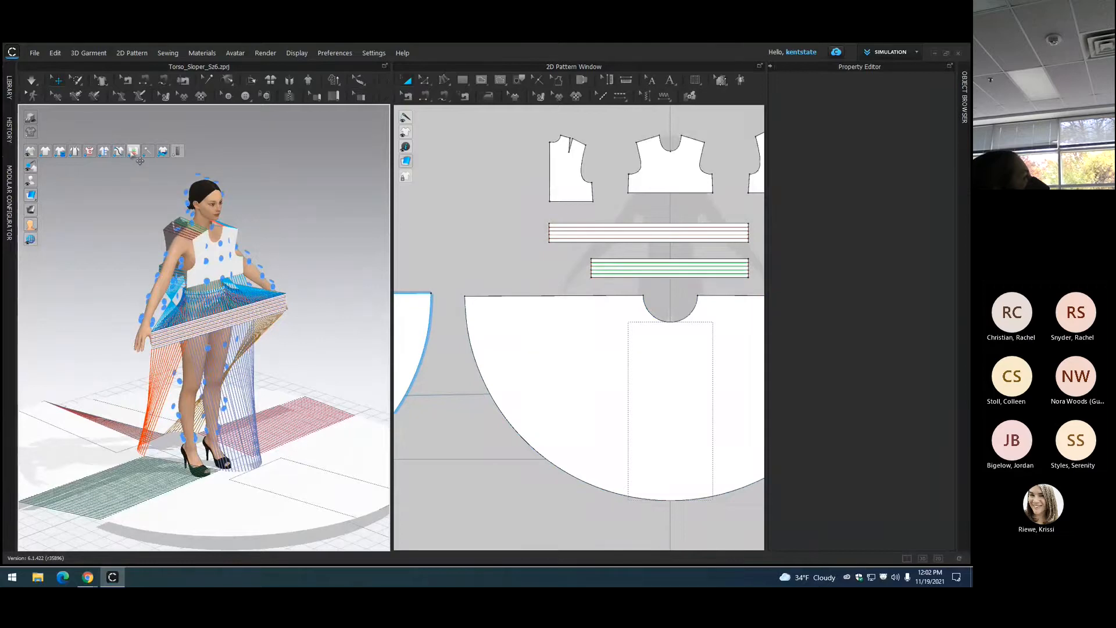
pyautogui.click(134, 152)
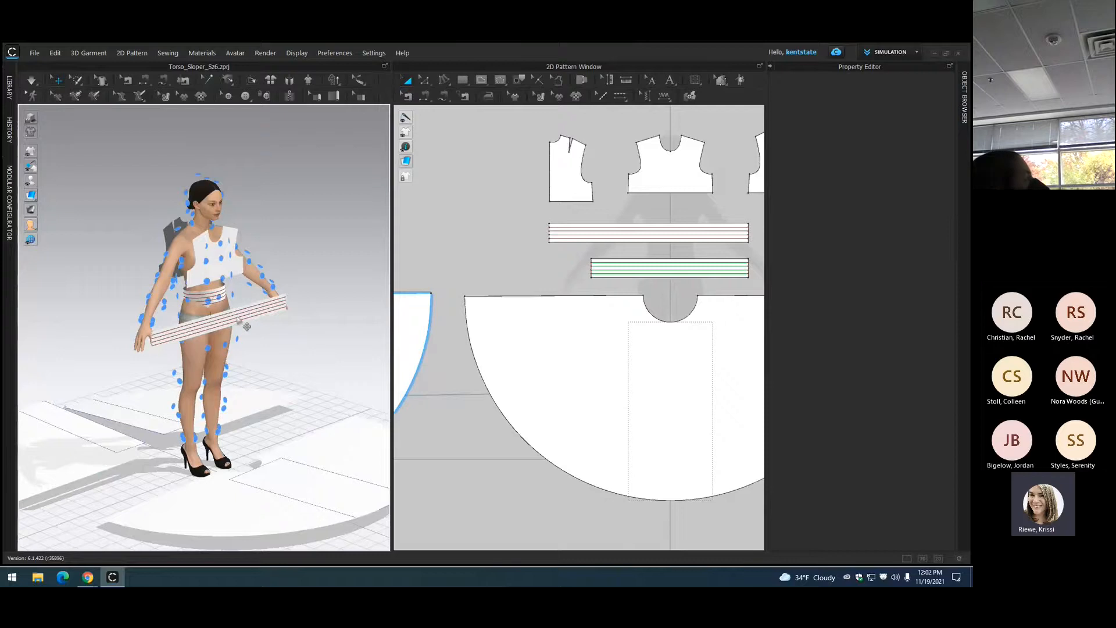
pyautogui.click(247, 327)
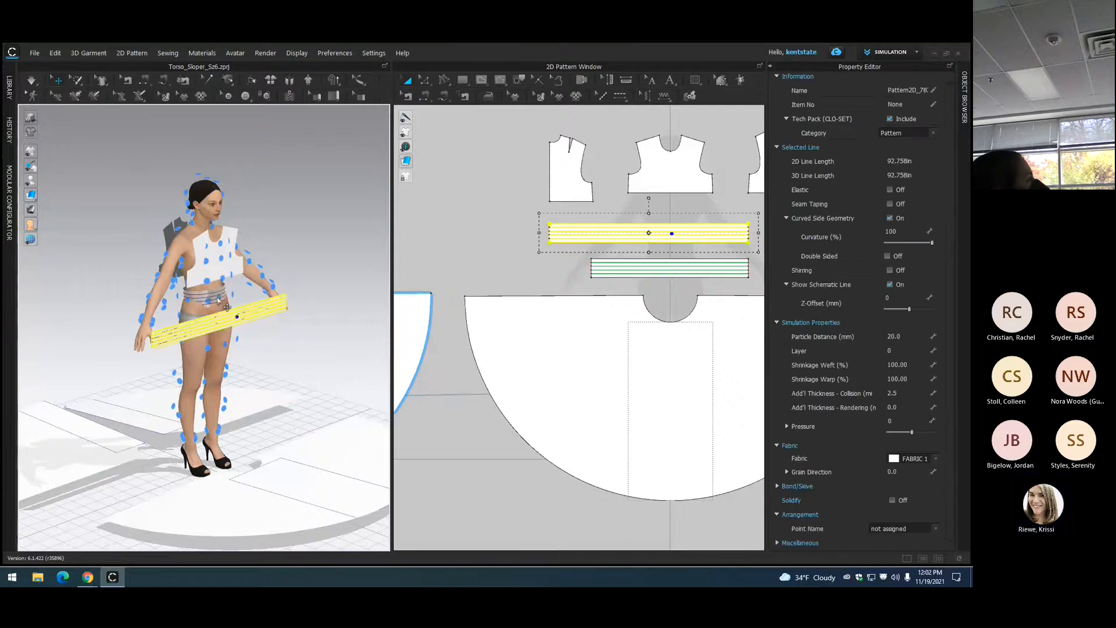
pyautogui.click(219, 300)
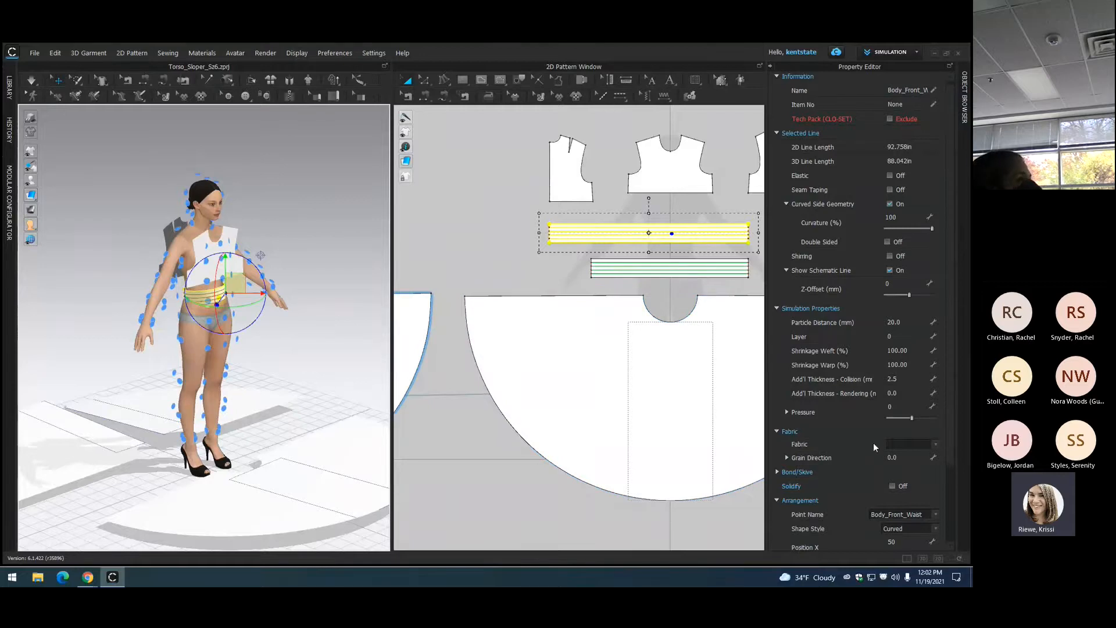
# Step: Set the longer waist panel's arrangement offset to 60
pyautogui.scroll(1, 848, 475)
pyautogui.scroll(-5, 849, 475)
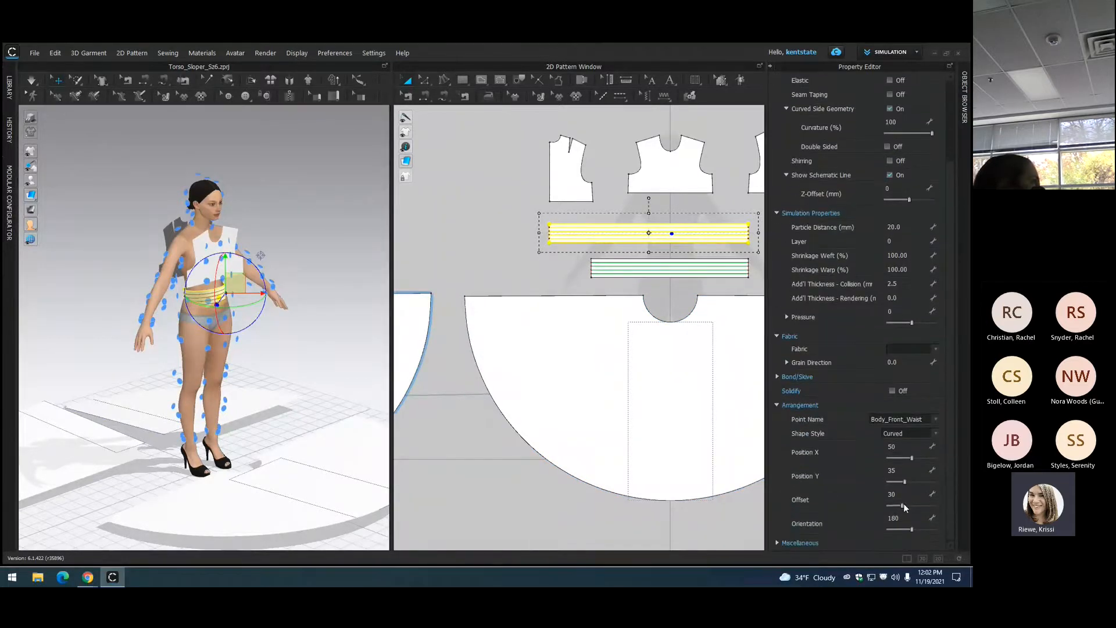
pyautogui.moveTo(905, 505); pyautogui.dragTo(918, 504)
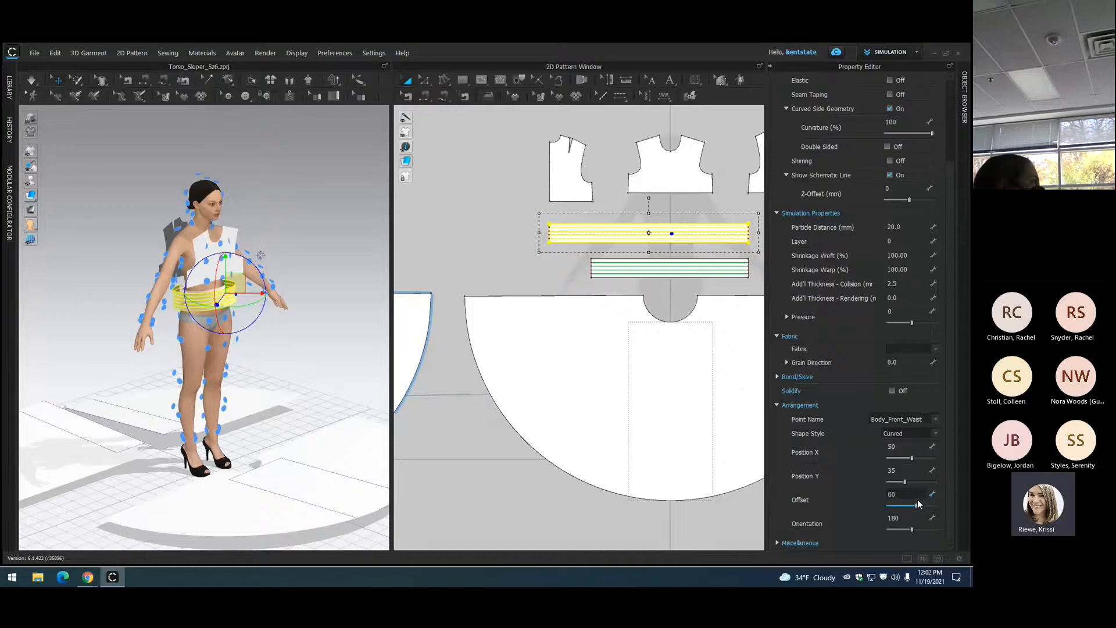
pyautogui.click(306, 286)
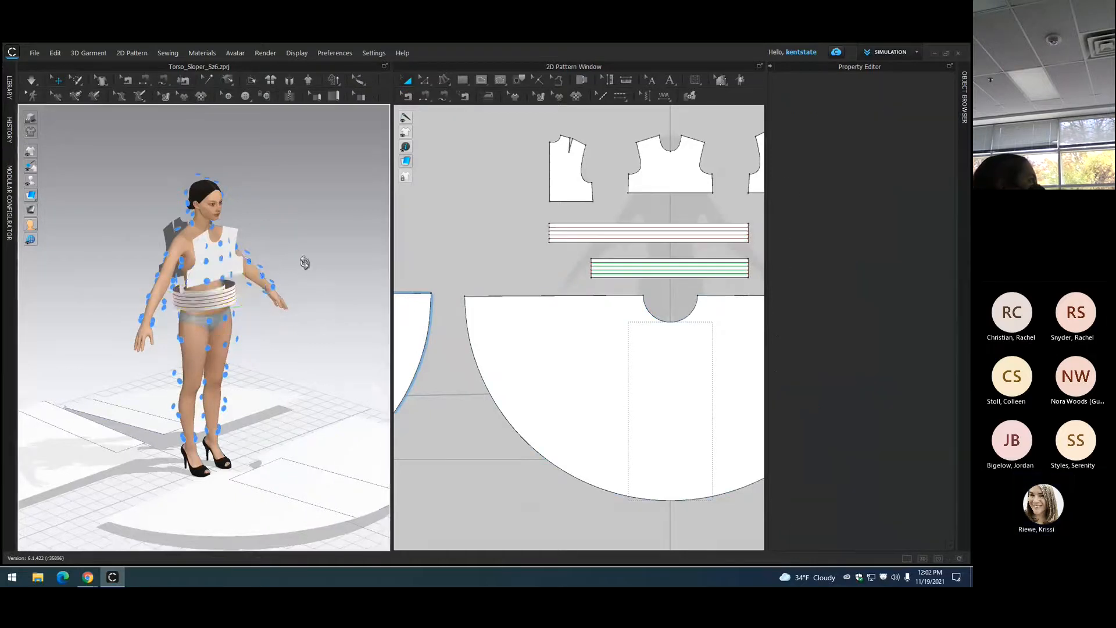
# Step: Select the shorter waist panel inside the longer one and adjust its arrangement offset
pyautogui.moveTo(303, 257); pyautogui.dragTo(303, 296, button='right')
pyautogui.click(228, 311)
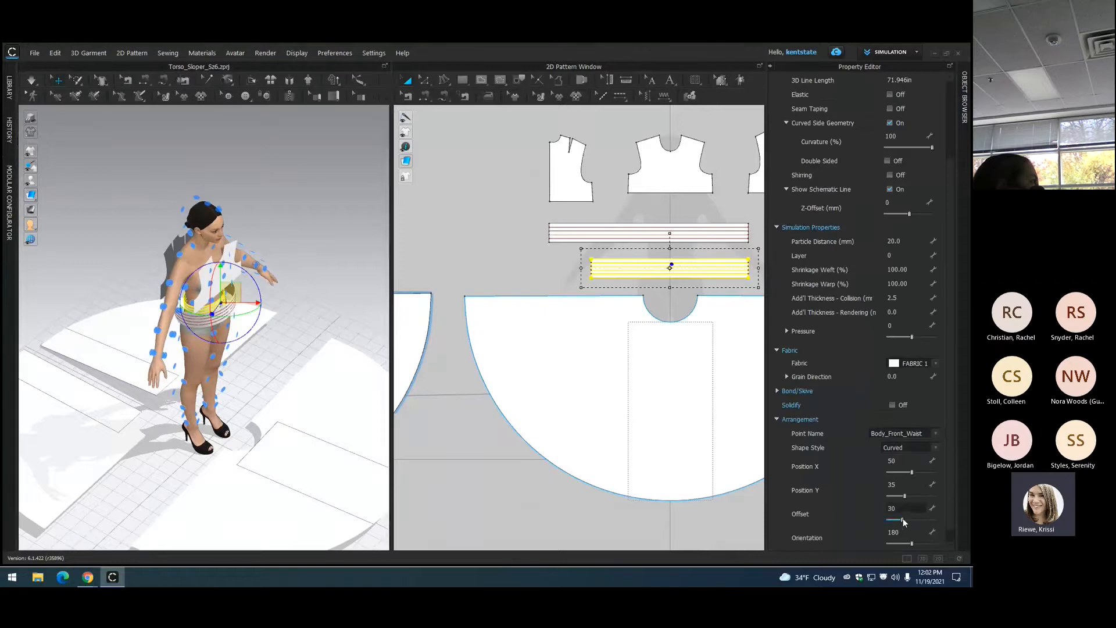
# Step: Set the arrangement offset of the front waistband to 44 so it stands away from the avatar
pyautogui.moveTo(907, 519); pyautogui.dragTo(910, 518)
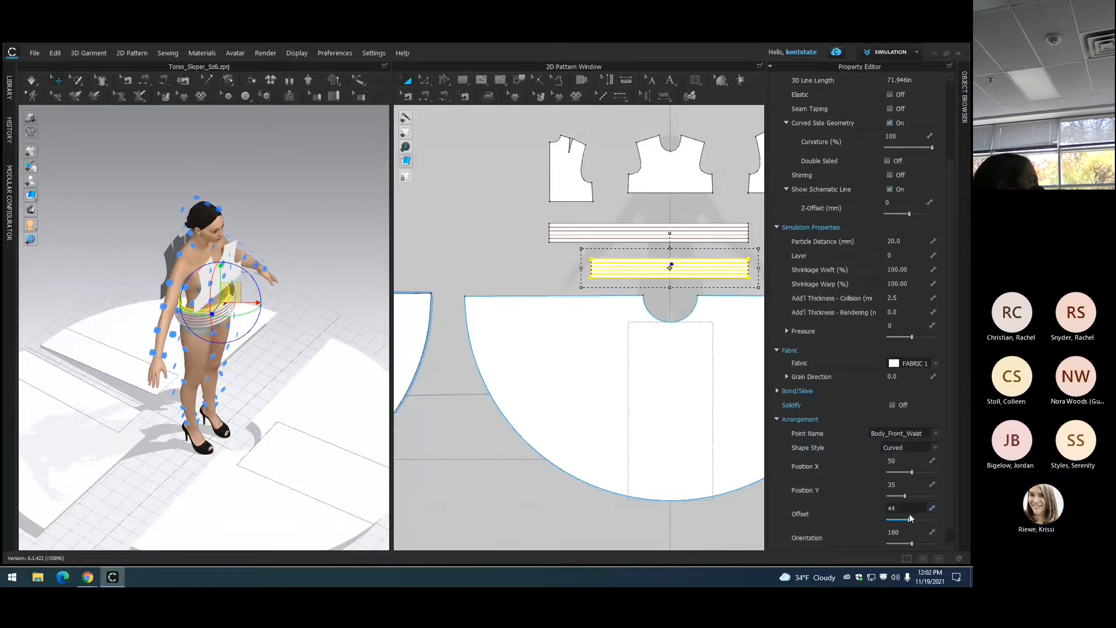
pyautogui.click(323, 267)
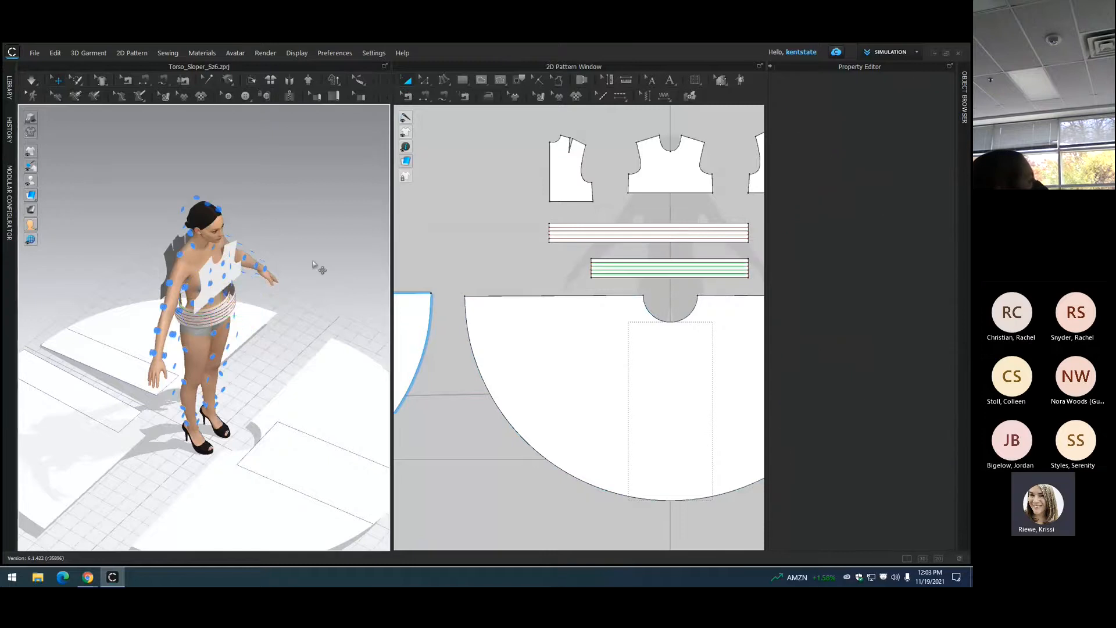
pyautogui.moveTo(332, 267); pyautogui.dragTo(242, 256, button='right')
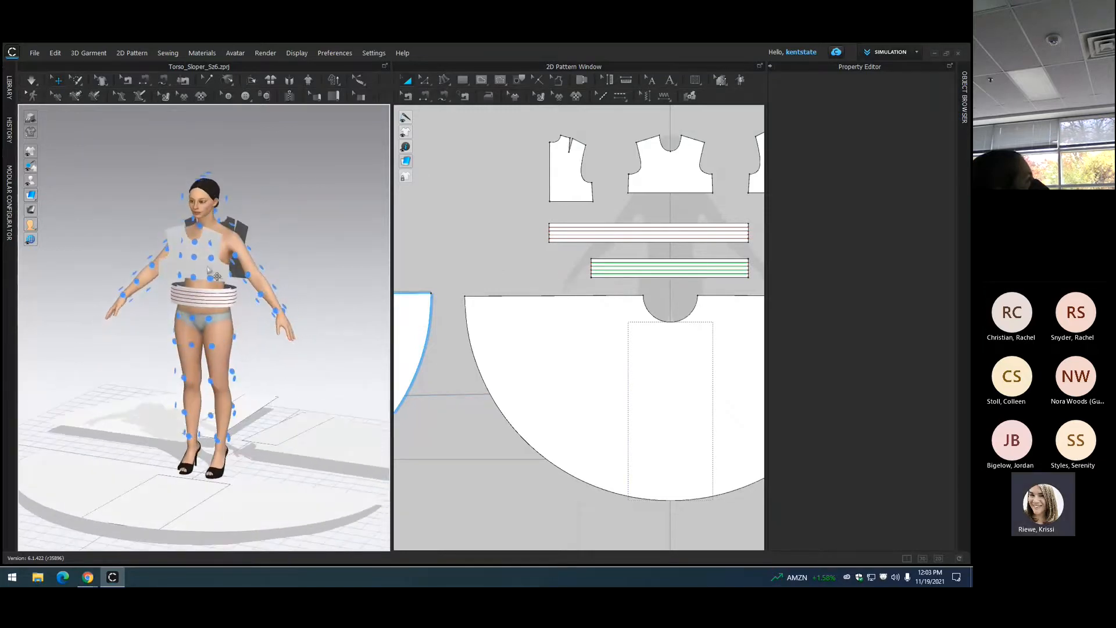
# Step: Arrange the front bodice piece around the avatar's chest at the Body_Front_Center arrangement point
pyautogui.click(201, 259)
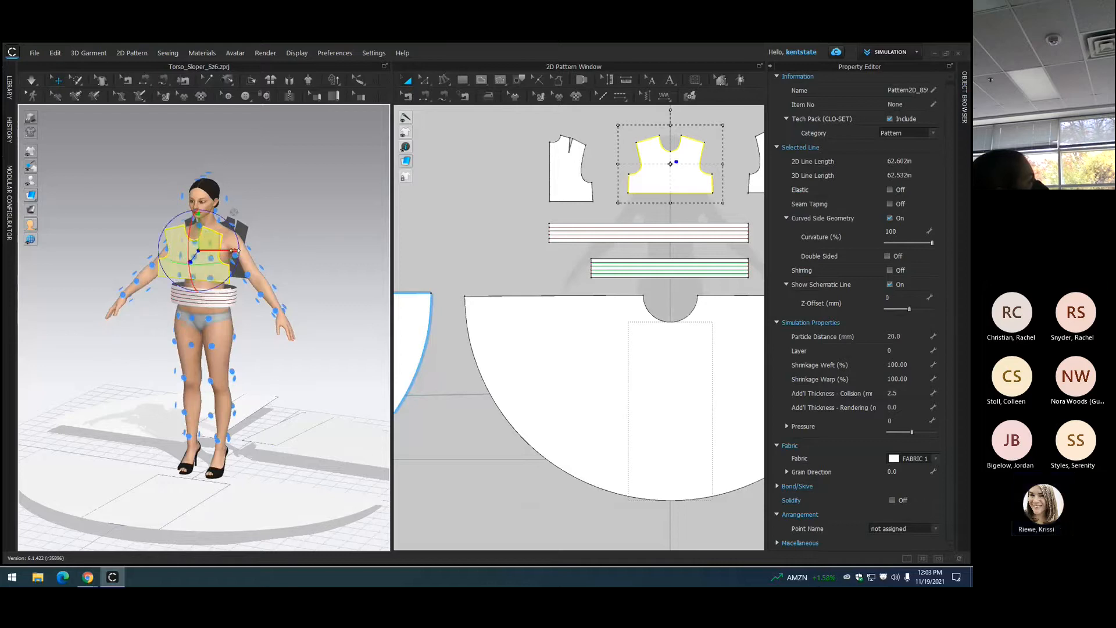
pyautogui.moveTo(299, 243); pyautogui.dragTo(361, 224, button='right')
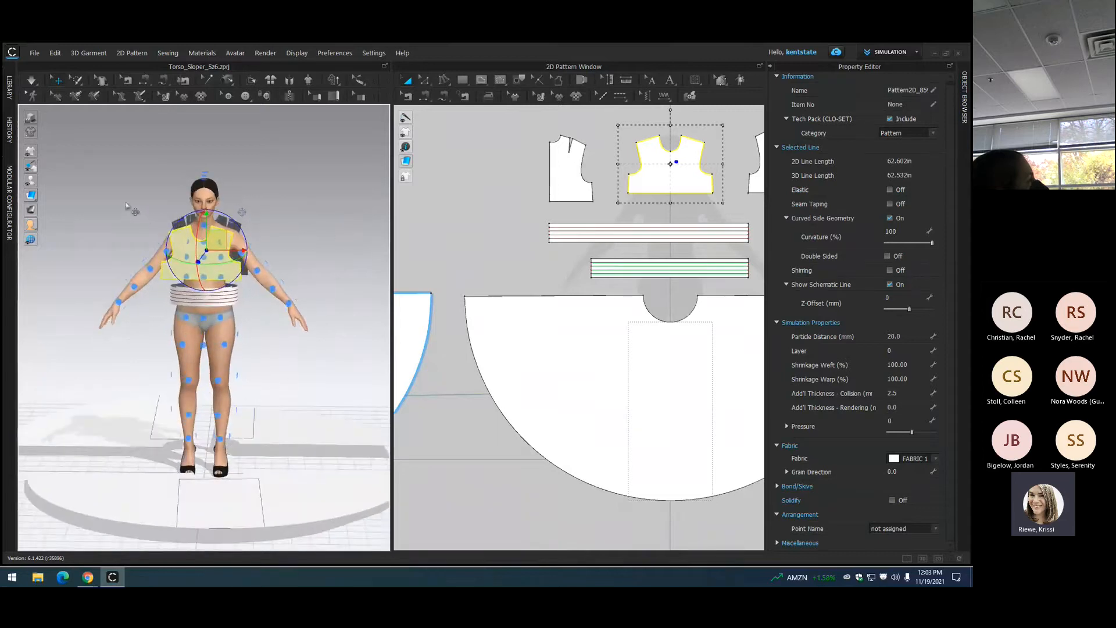
pyautogui.moveTo(128, 208); pyautogui.dragTo(227, 207, button='right')
pyautogui.moveTo(299, 236); pyautogui.dragTo(144, 235, button='right')
pyautogui.click(295, 241)
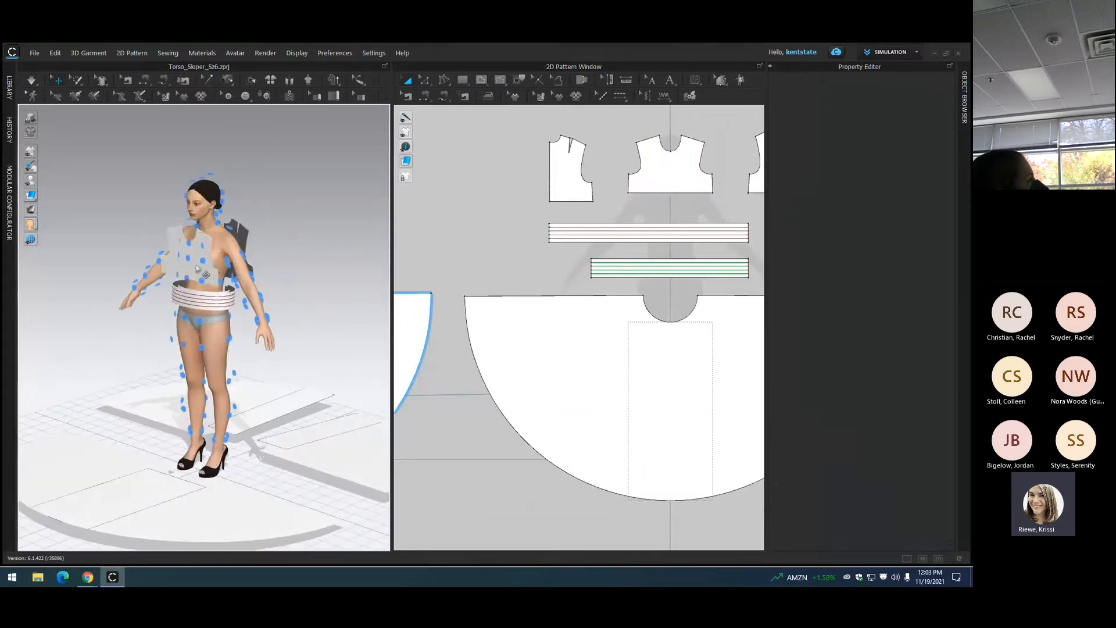
pyautogui.click(197, 268)
pyautogui.click(191, 246)
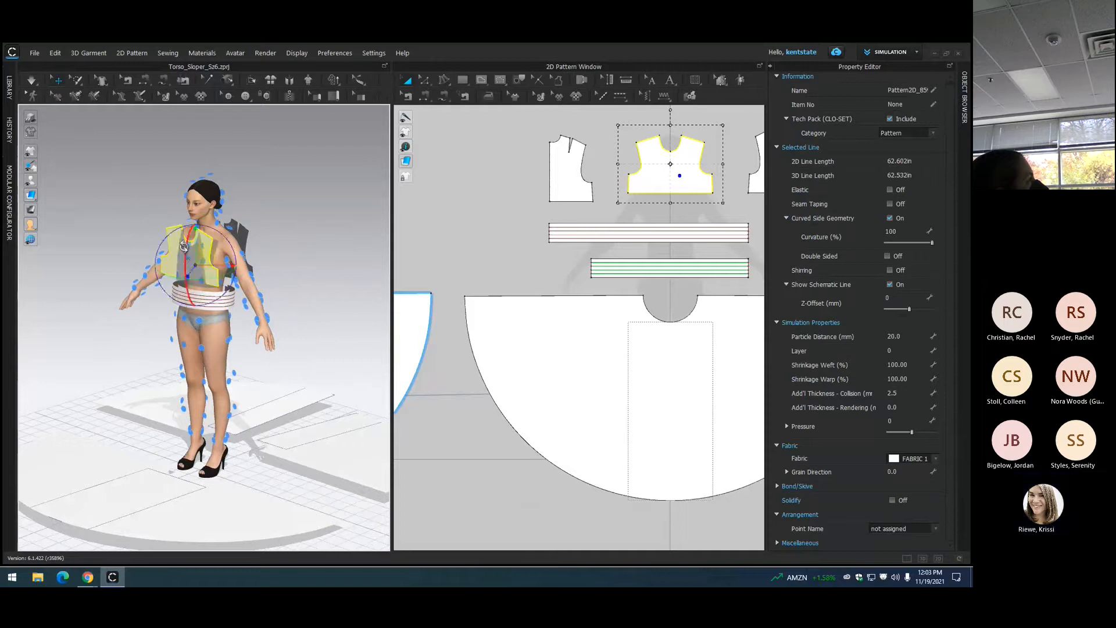
pyautogui.moveTo(276, 276); pyautogui.dragTo(374, 266, button='right')
pyautogui.click(307, 257)
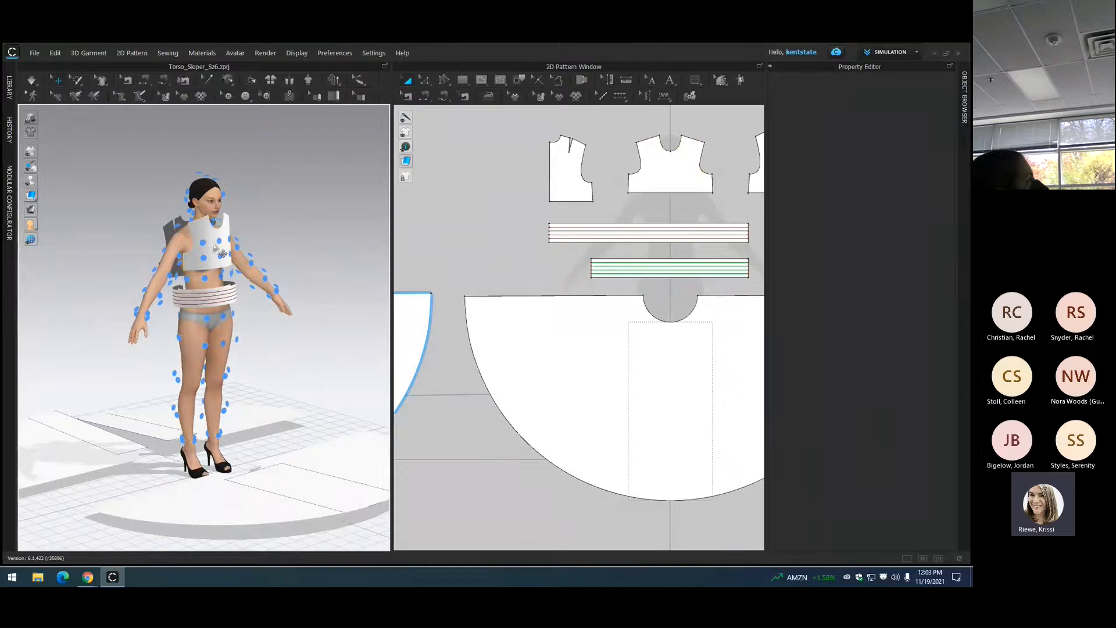
pyautogui.click(214, 251)
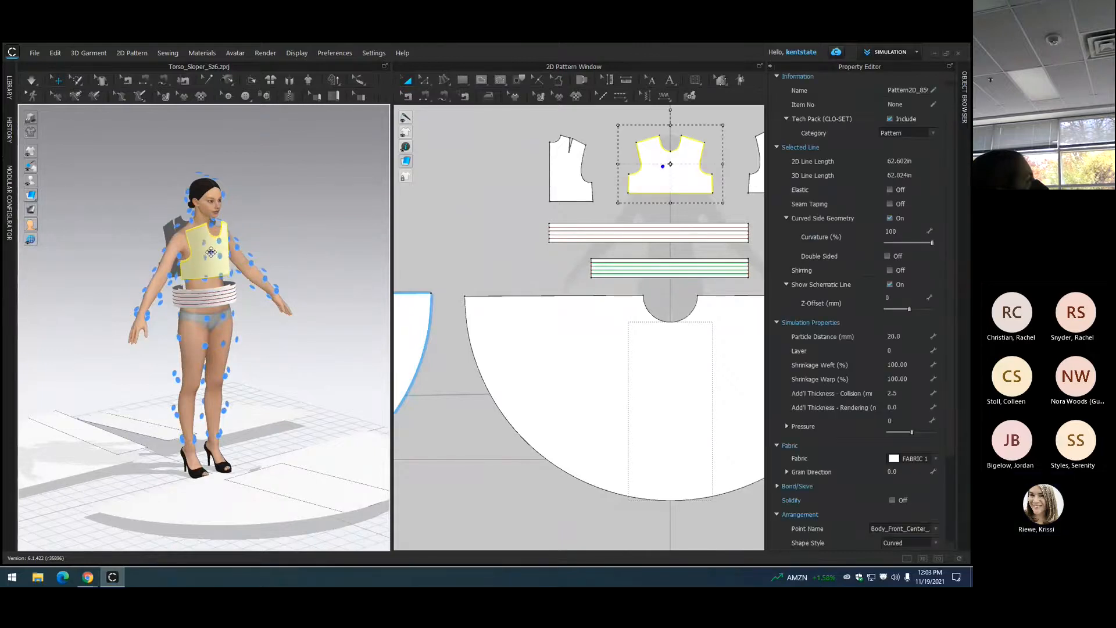
# Step: Arrange the unplaced back bodice piece against the avatar's back using a back arrangement point
pyautogui.moveTo(299, 231); pyautogui.dragTo(129, 248, button='right')
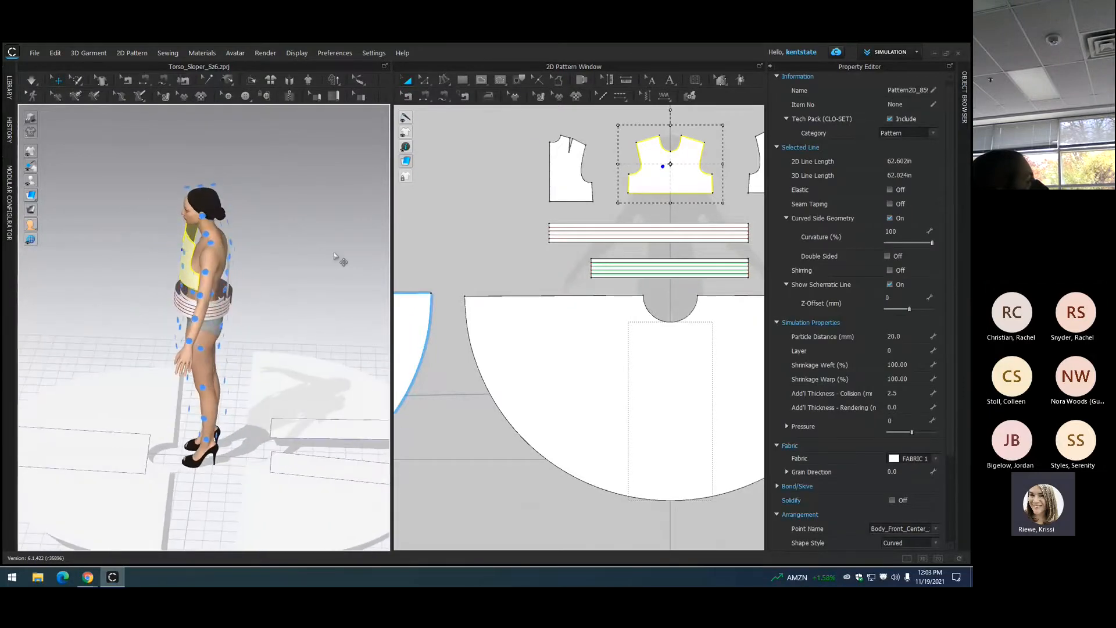
pyautogui.moveTo(326, 252); pyautogui.dragTo(243, 254, button='right')
pyautogui.click(214, 254)
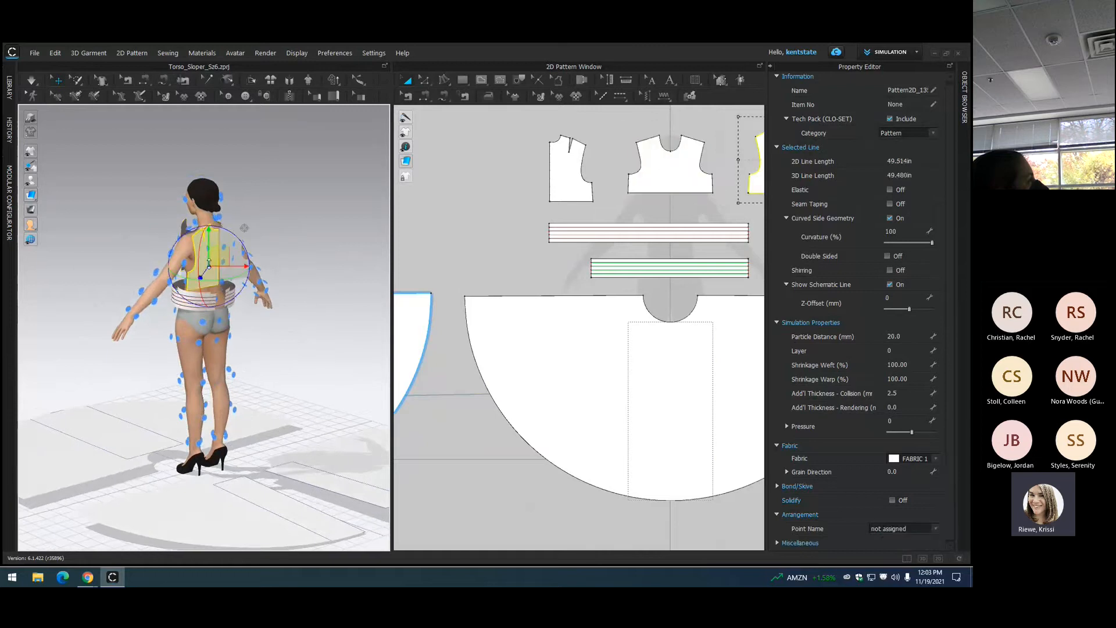
pyautogui.moveTo(208, 247); pyautogui.dragTo(207, 248)
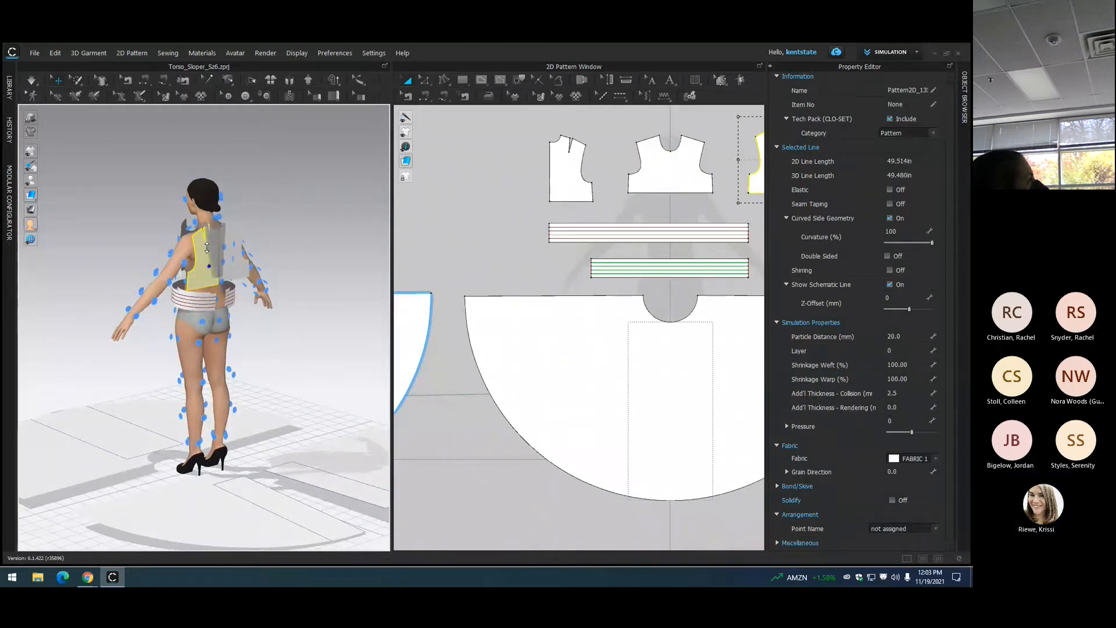
pyautogui.click(303, 239)
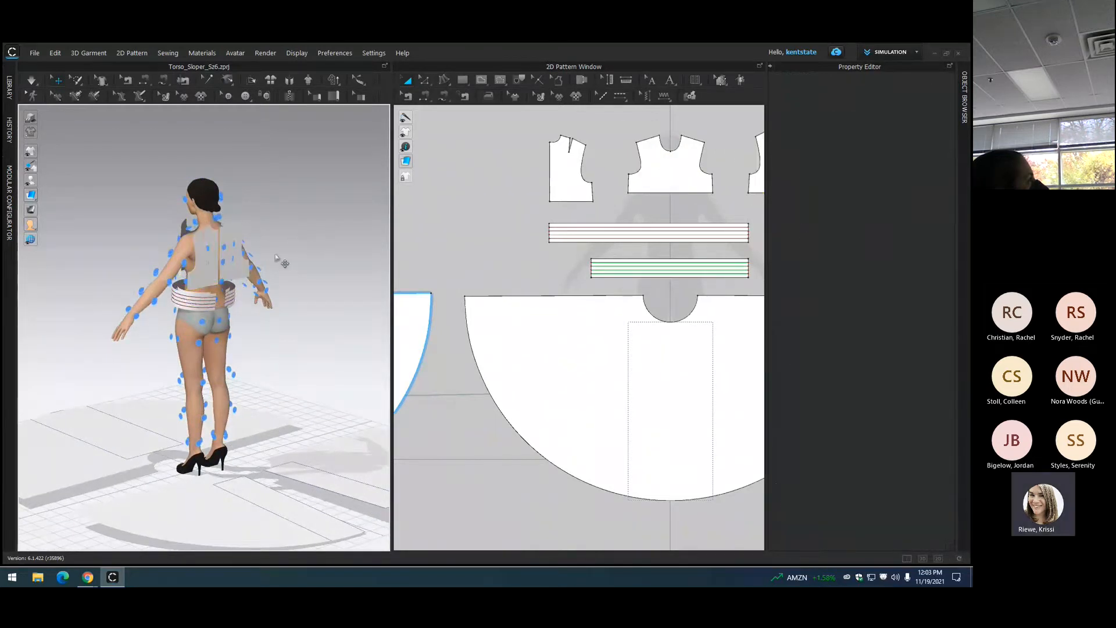
# Step: Hide the object properties for more workspace and simulate the dress on the avatar
pyautogui.moveTo(288, 266); pyautogui.dragTo(316, 264, button='right')
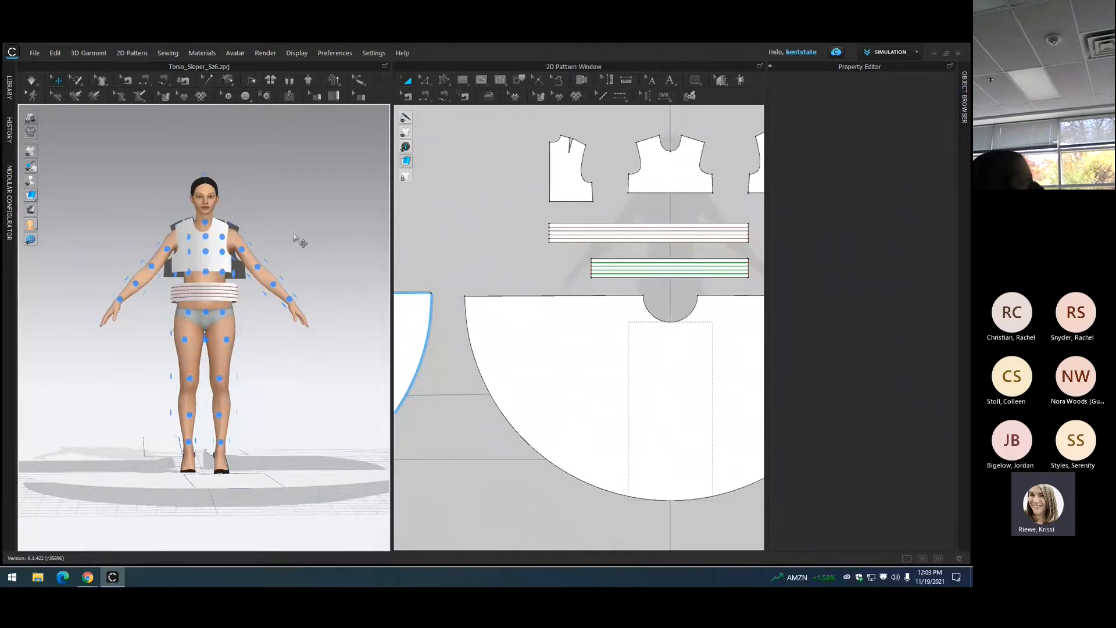
pyautogui.click(771, 67)
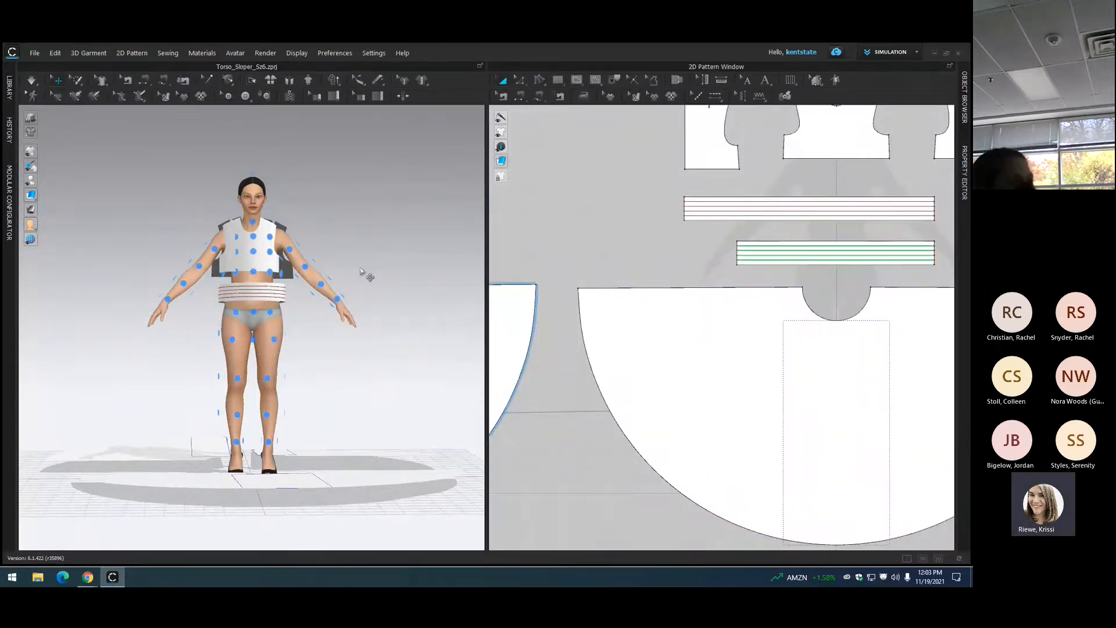
pyautogui.press('space')
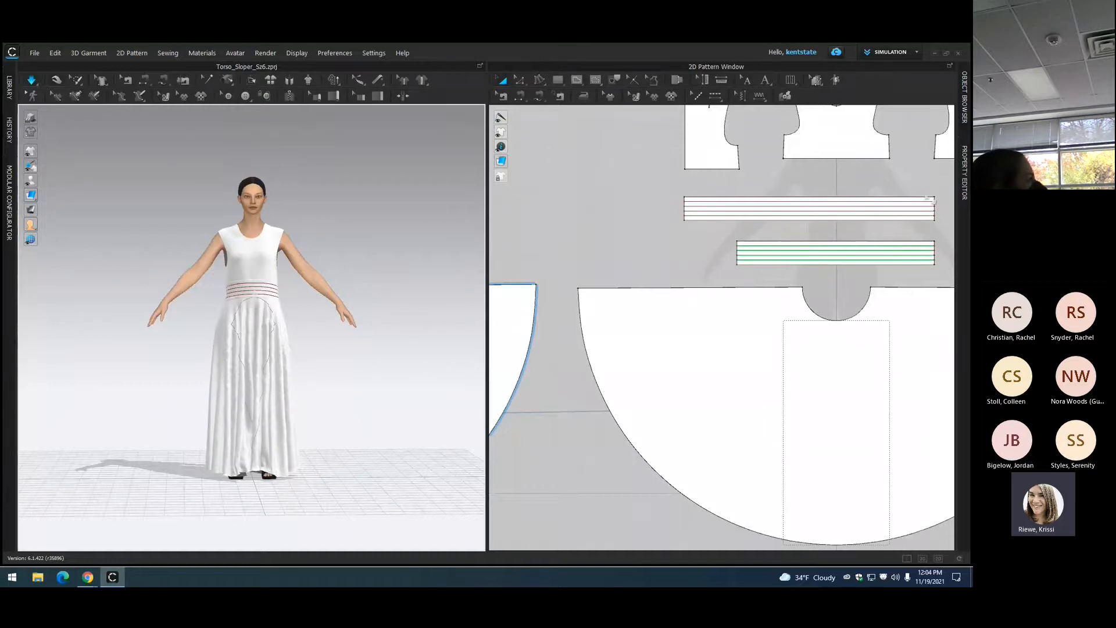
# Step: Lengthen the back waistband strip by extending its left edge outward in the 2D pattern
pyautogui.press('m')
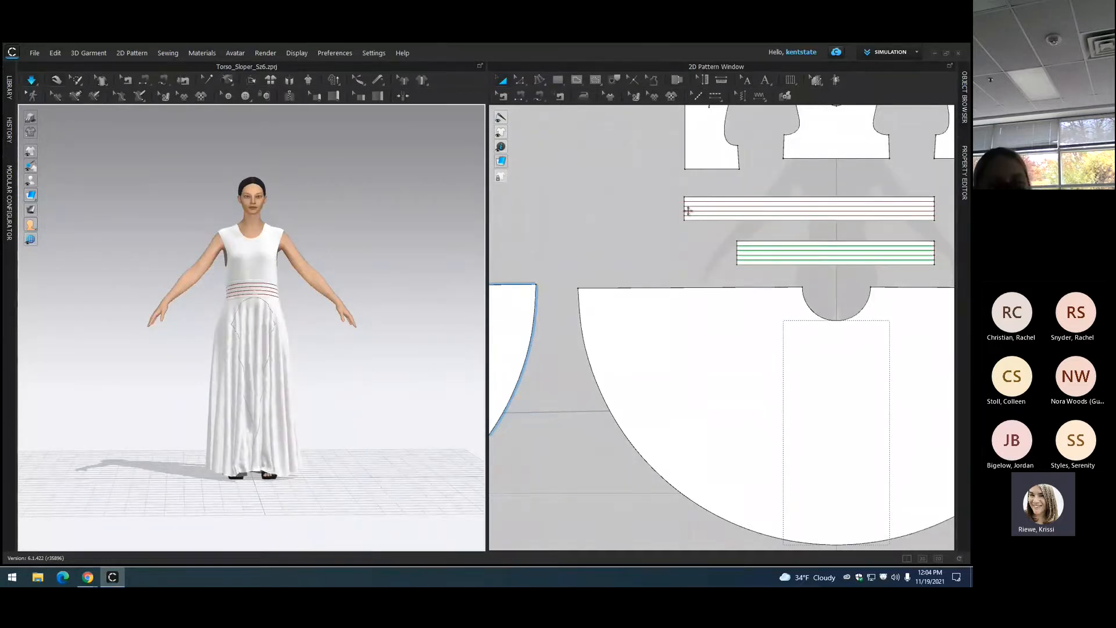
pyautogui.click(689, 197)
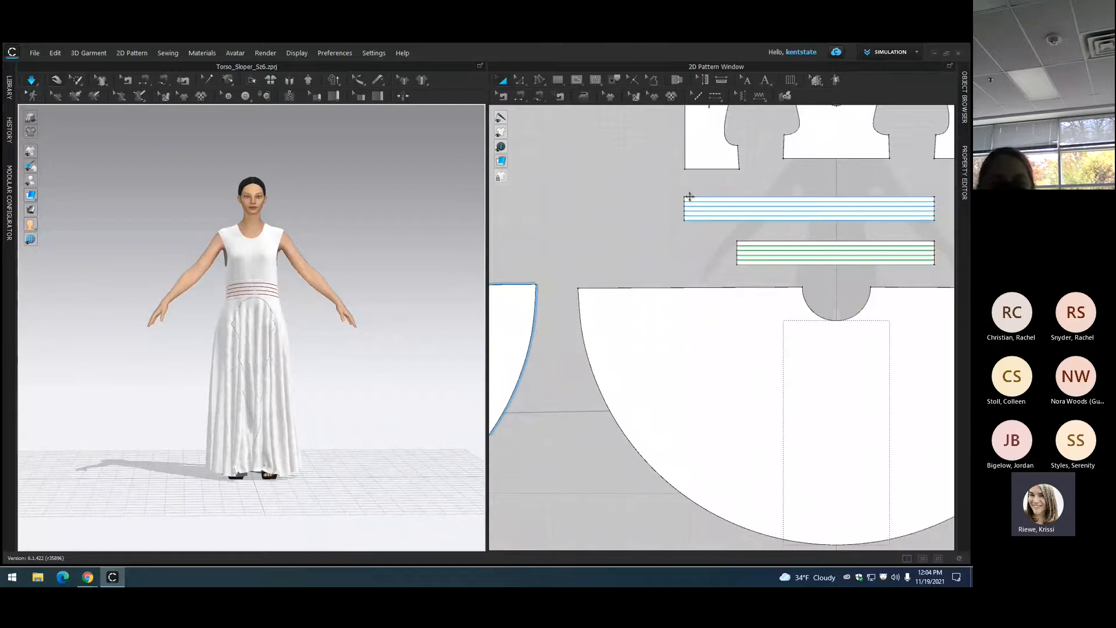
pyautogui.click(688, 200)
pyautogui.moveTo(688, 201); pyautogui.dragTo(654, 200)
# Step: Shorten the front waistband strip slightly from its left edge and rerun the simulation
pyautogui.click(754, 243)
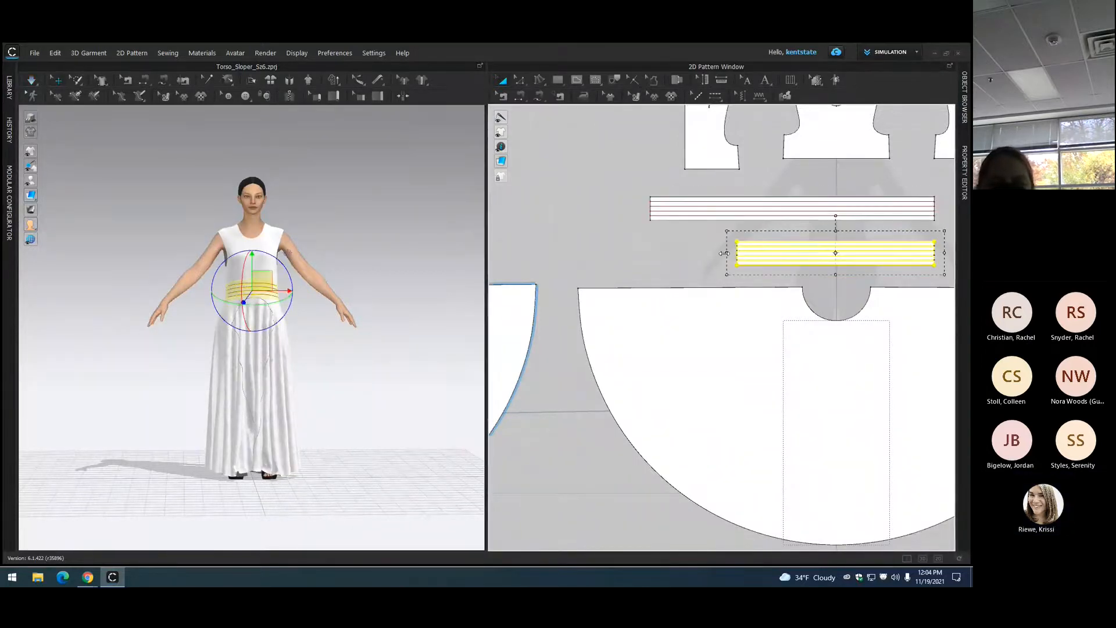
pyautogui.moveTo(731, 253); pyautogui.dragTo(744, 253)
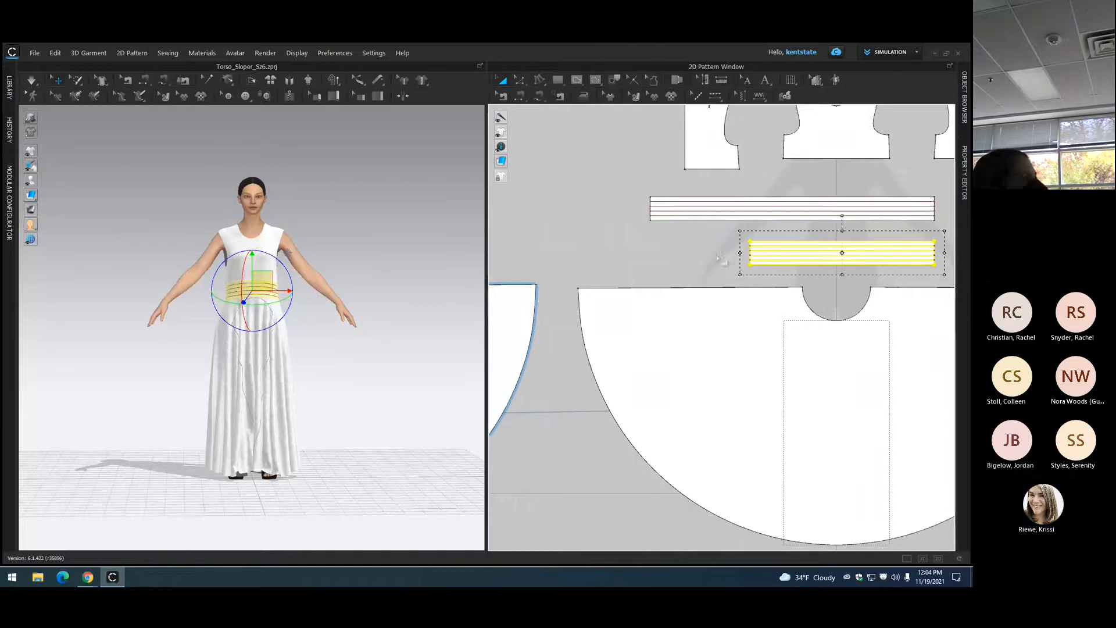
pyautogui.click(660, 250)
pyautogui.press('space')
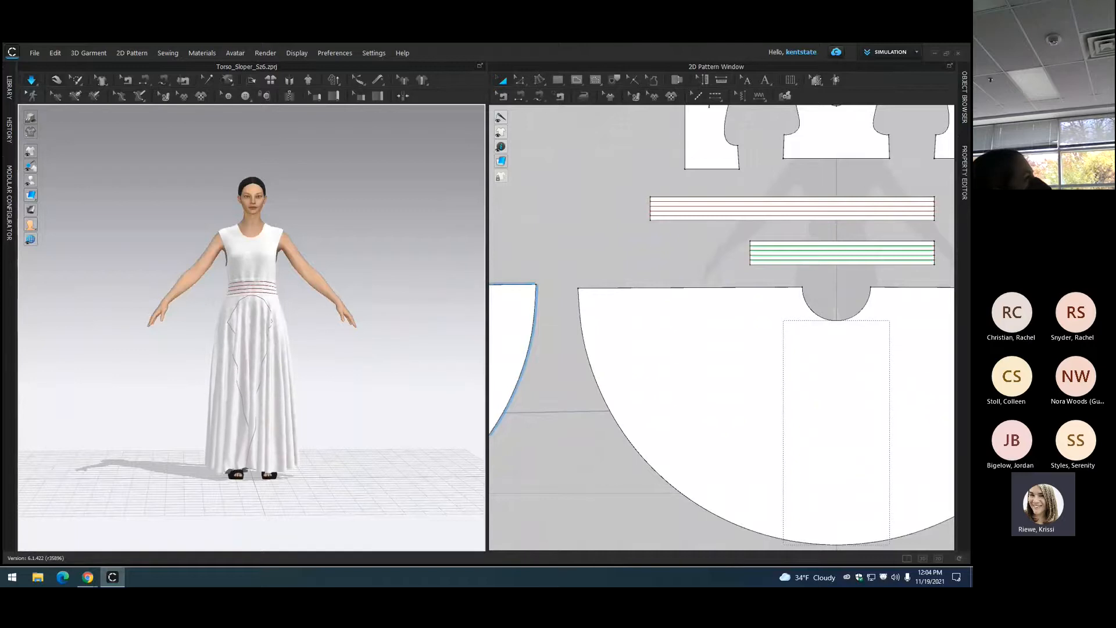
# Step: Shorten the front waistband strip from its right edge in two small adjustments, letting the dress drape again
pyautogui.click(933, 248)
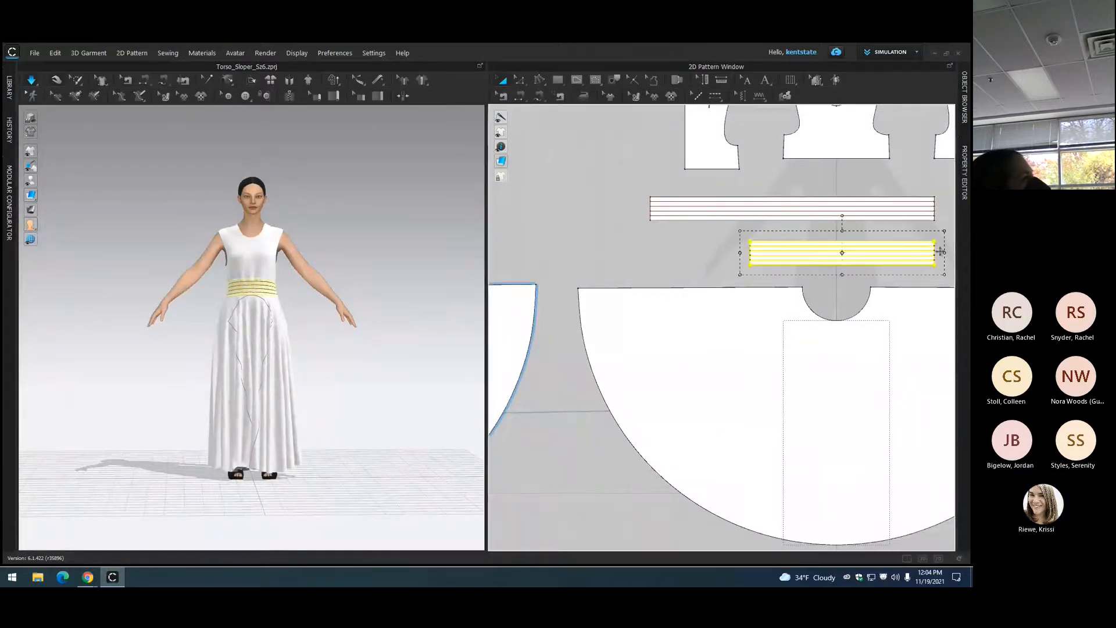
pyautogui.moveTo(942, 252); pyautogui.dragTo(928, 252)
pyautogui.click(681, 269)
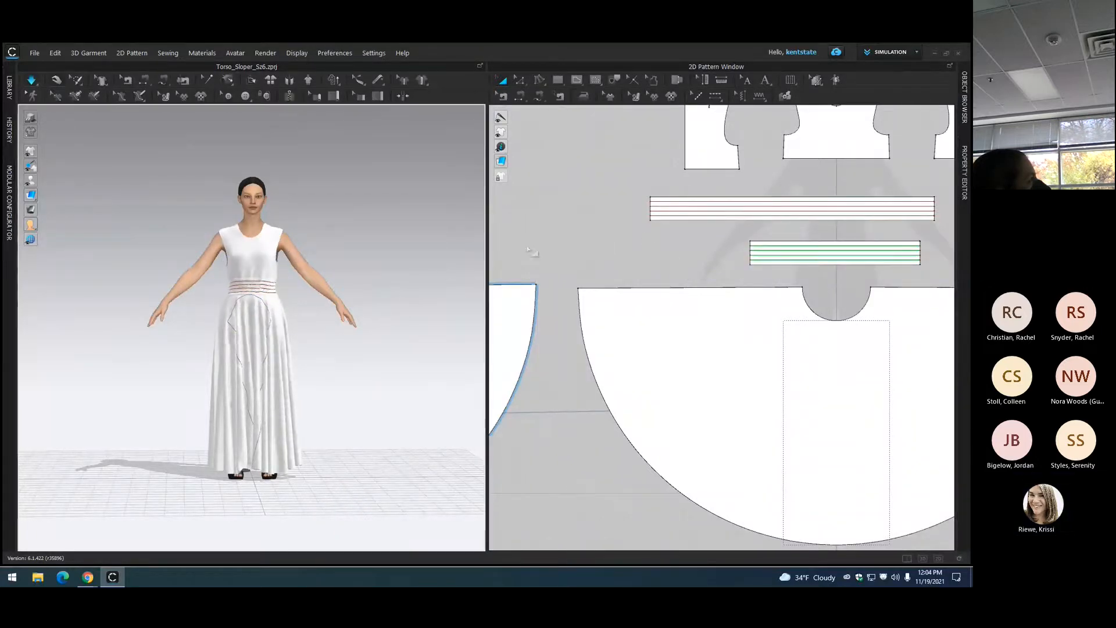
pyautogui.moveTo(324, 254)
pyautogui.mouseDown(button='right')
pyautogui.moveTo(394, 265)
pyautogui.moveTo(299, 249)
pyautogui.moveTo(211, 331)
pyautogui.moveTo(187, 255)
pyautogui.moveTo(338, 254)
pyautogui.moveTo(333, 262)
pyautogui.moveTo(337, 250)
pyautogui.mouseUp(button='right')
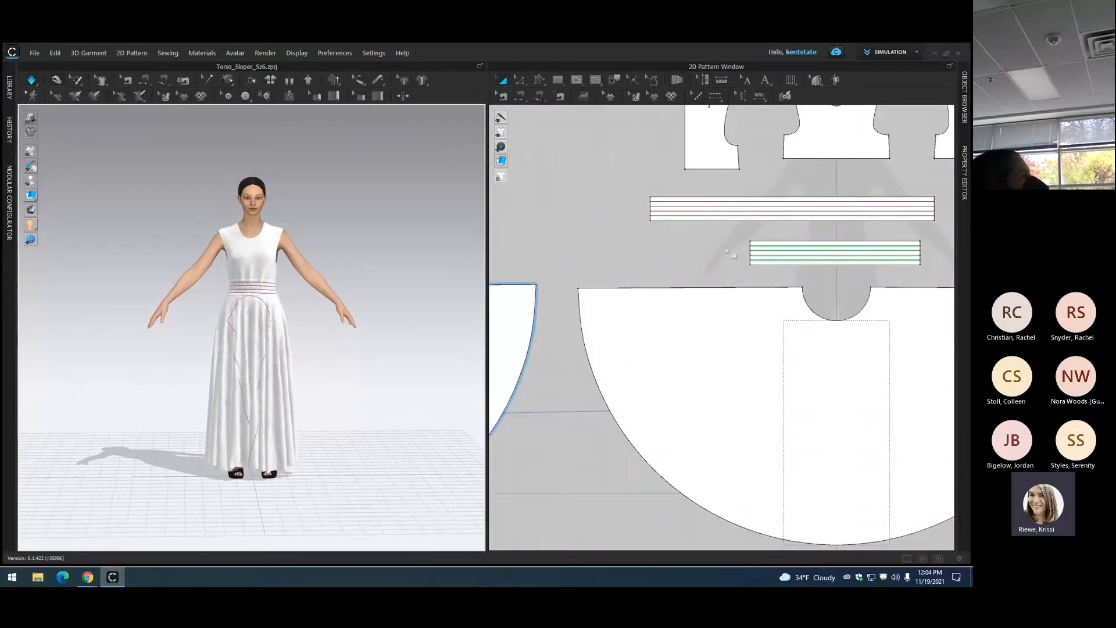
pyautogui.click(913, 247)
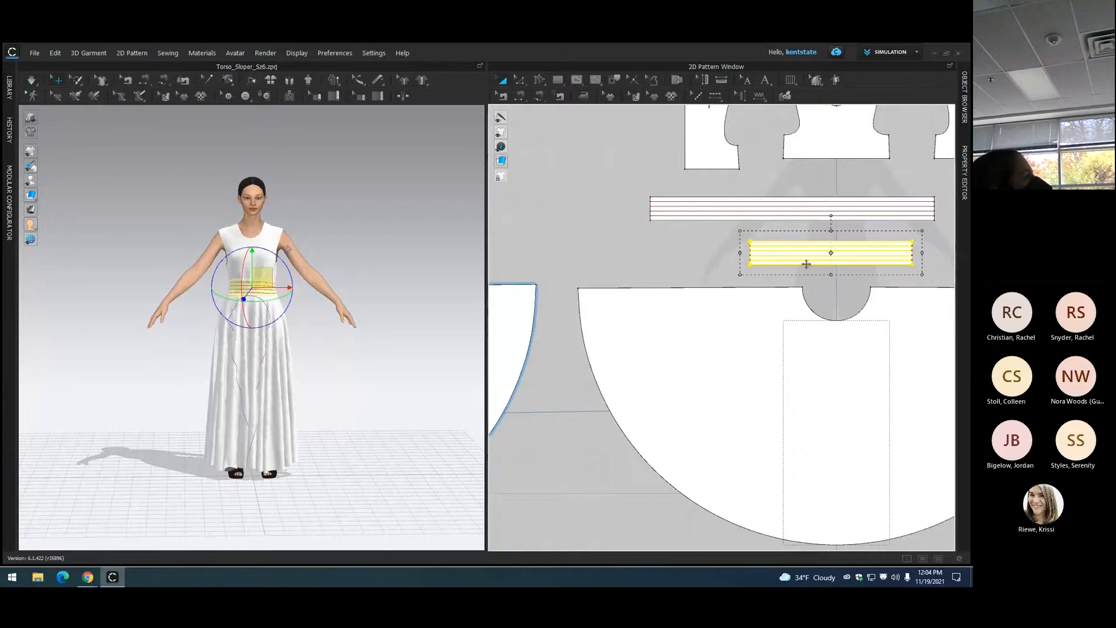
pyautogui.click(714, 271)
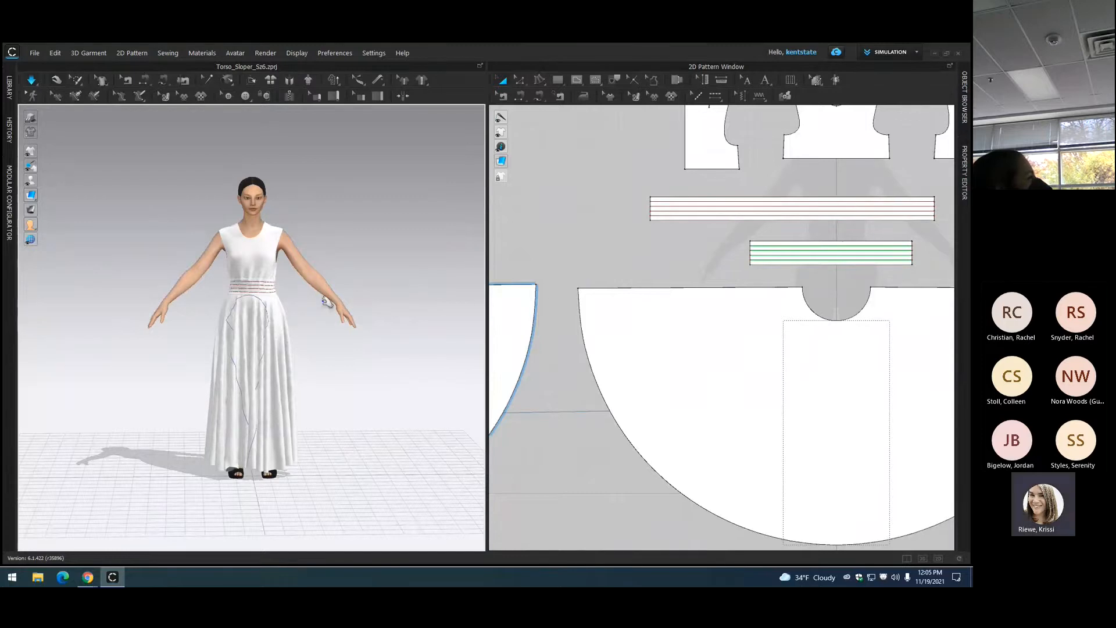
# Step: Sew the shoulder darts closed on both back bodice pieces and simulate the garment
pyautogui.moveTo(327, 302); pyautogui.dragTo(430, 325, button='right')
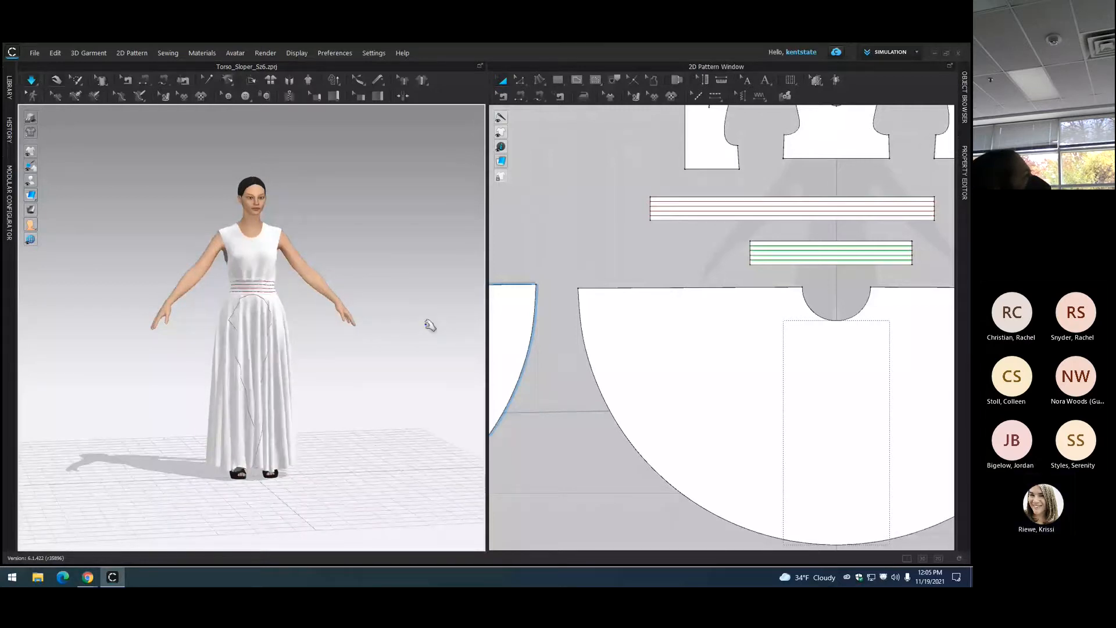
pyautogui.moveTo(378, 245); pyautogui.dragTo(482, 256, button='right')
pyautogui.moveTo(571, 235); pyautogui.dragTo(540, 269, button='middle')
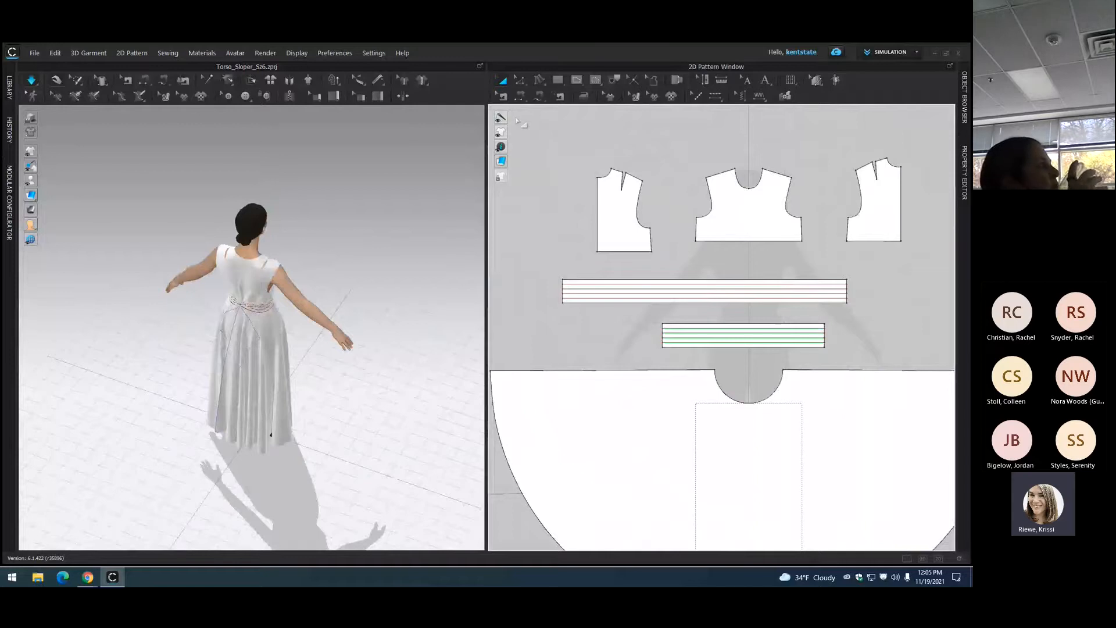
pyautogui.press('z')
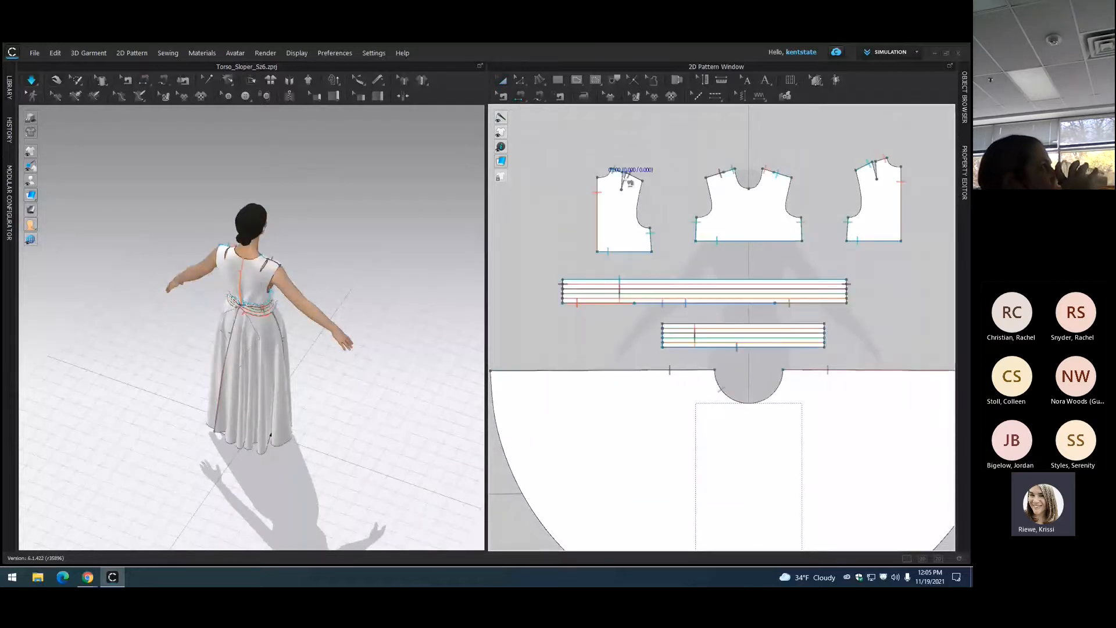
pyautogui.moveTo(629, 184); pyautogui.dragTo(632, 183)
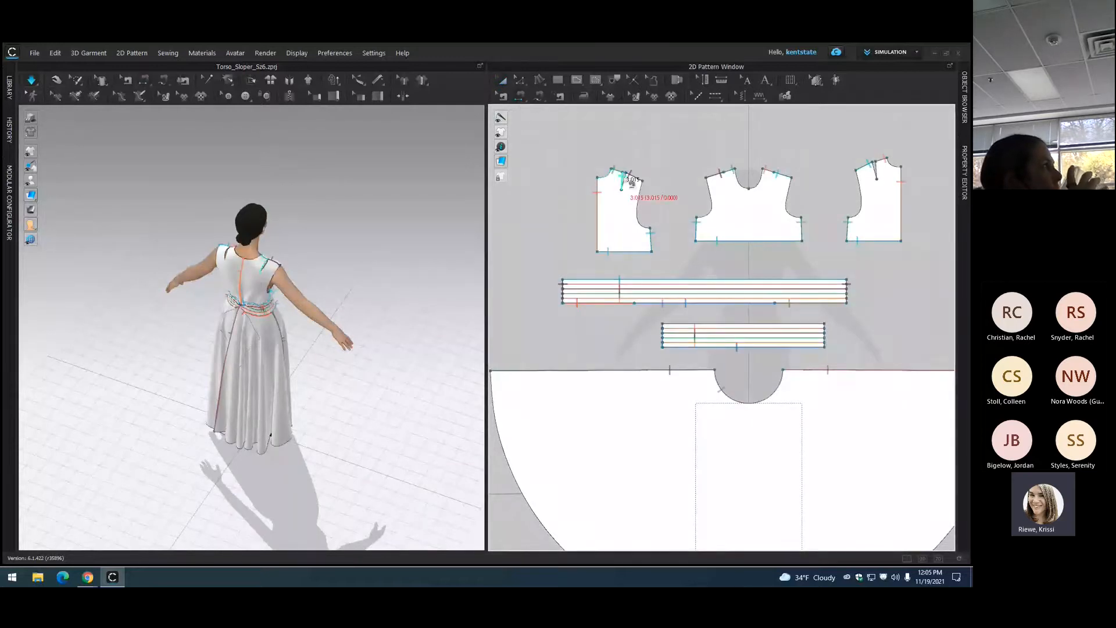
pyautogui.click(627, 180)
pyautogui.click(873, 169)
pyautogui.click(878, 169)
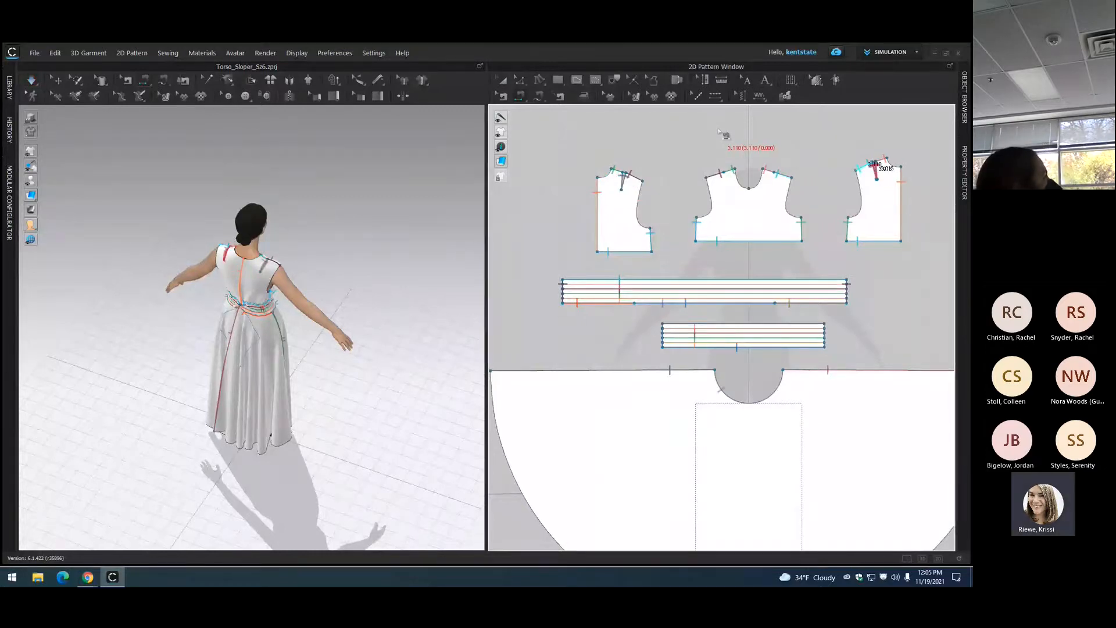
pyautogui.press('space')
# Step: Delete the sewing line SeamLinePairGroup_601144 from the upper edge of the back waistband strip
pyautogui.moveTo(310, 253); pyautogui.dragTo(339, 200, button='right')
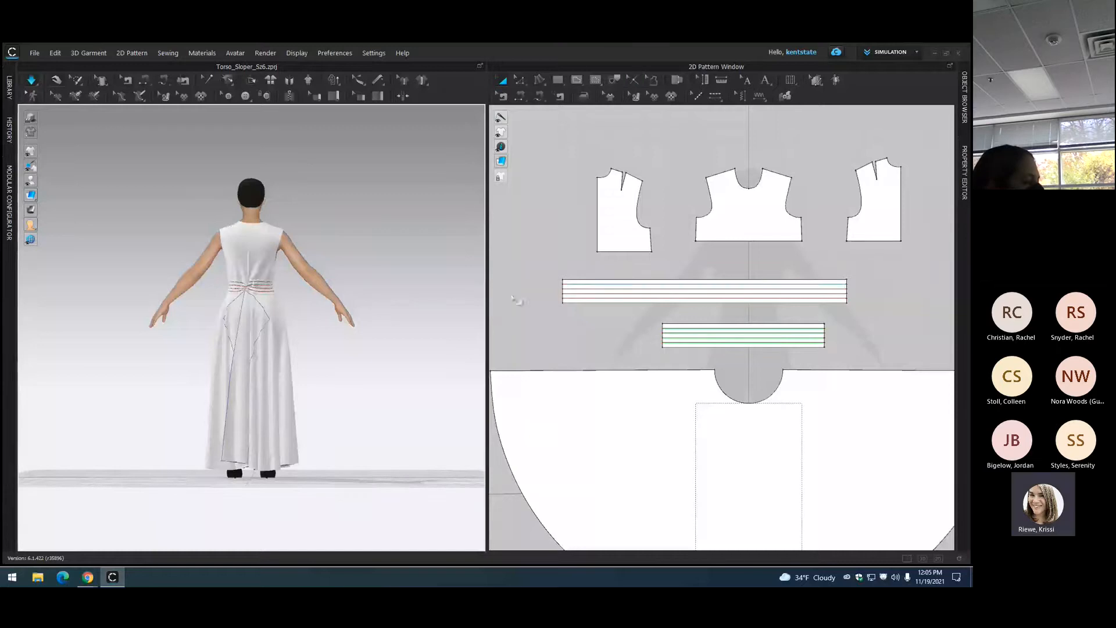
pyautogui.click(503, 97)
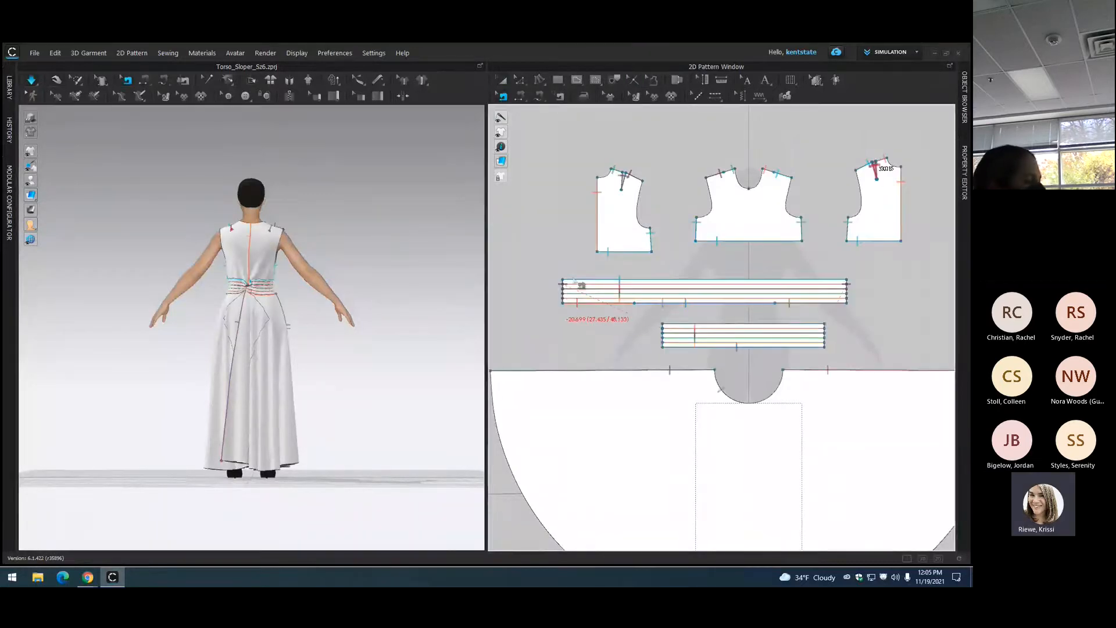
pyautogui.click(659, 283)
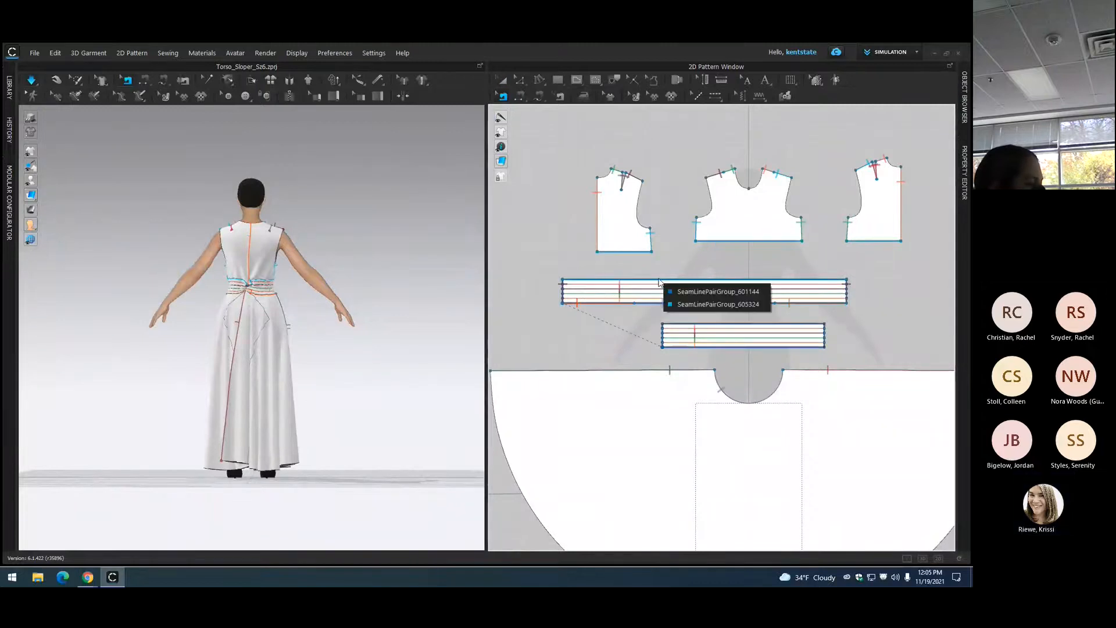
pyautogui.click(702, 293)
pyautogui.press('Delete')
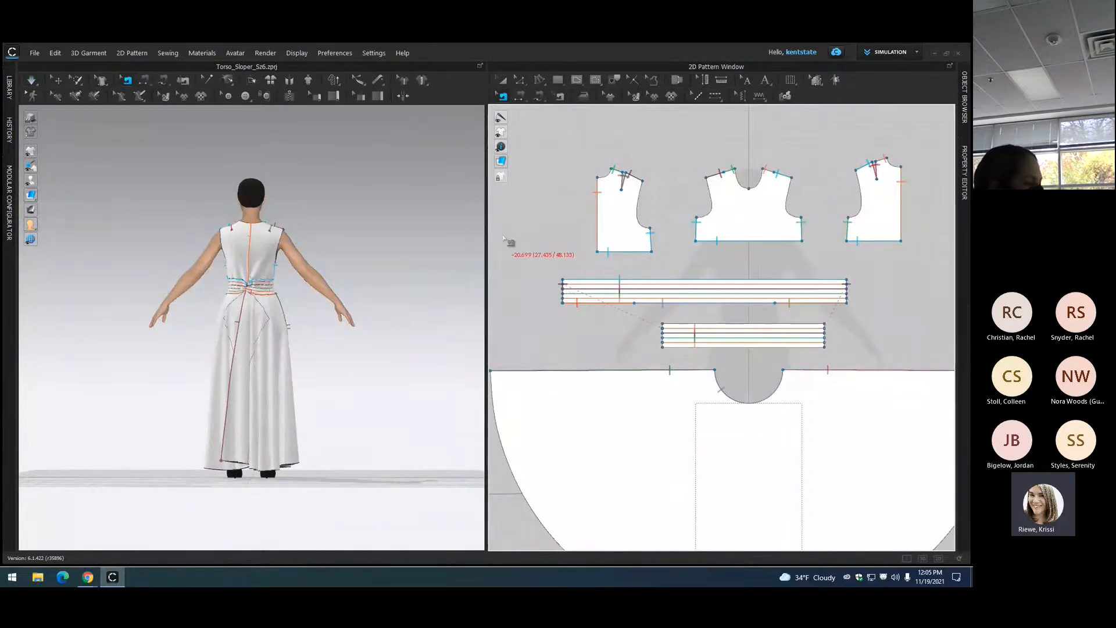
# Step: Simulate the dress, stop the simulation, and delete the internal guide lines from the front and back skirt pieces
pyautogui.press('space')
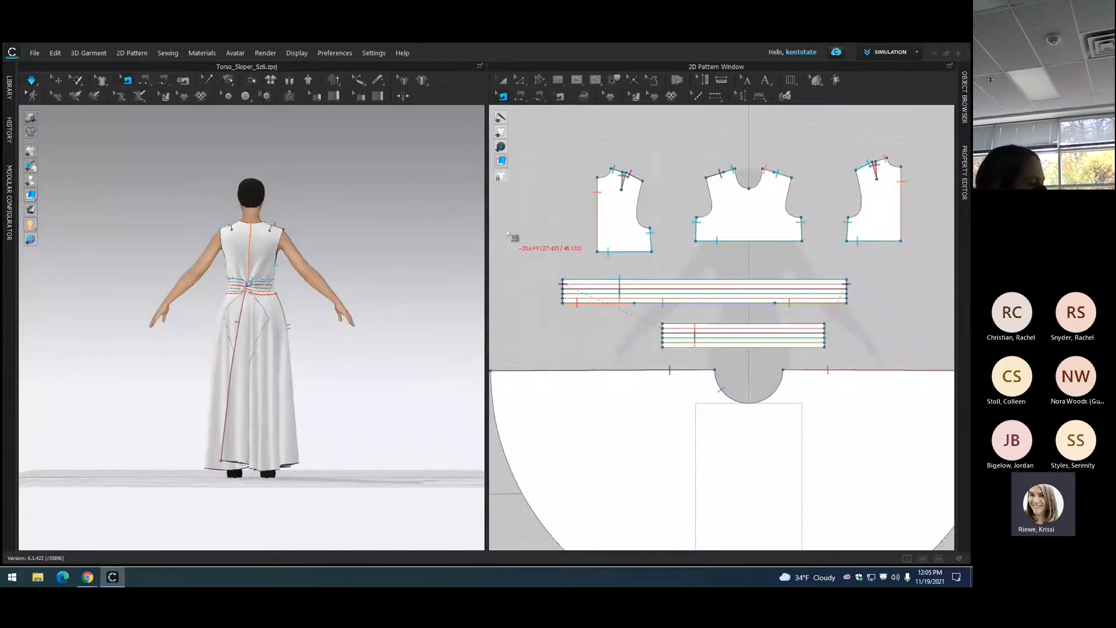
pyautogui.click(616, 81)
pyautogui.scroll(3, 653, 291)
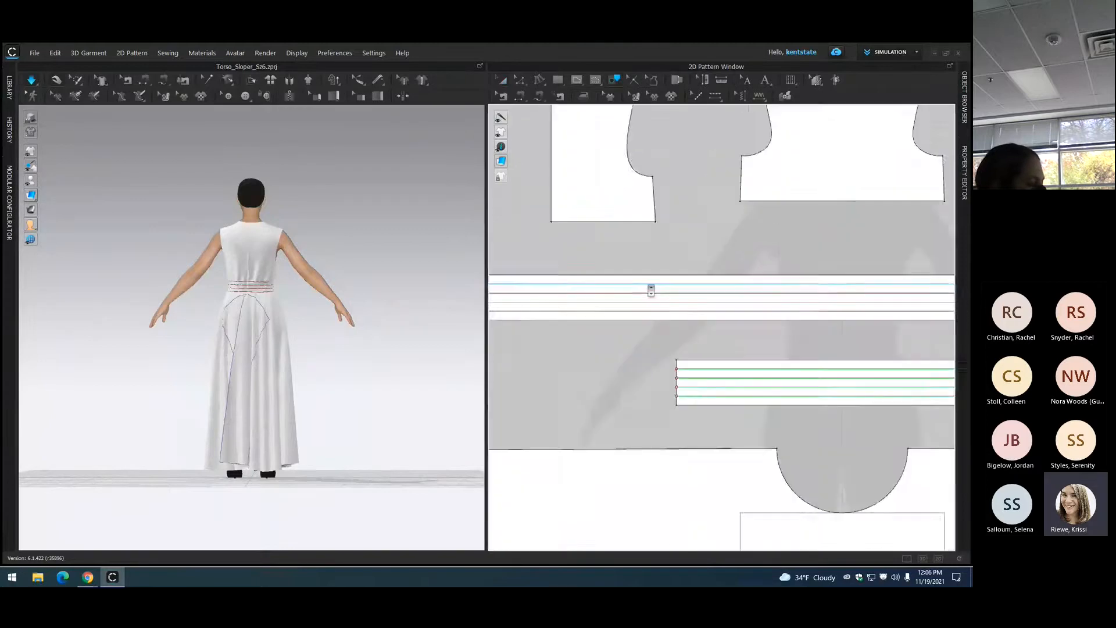
pyautogui.scroll(-2, 651, 289)
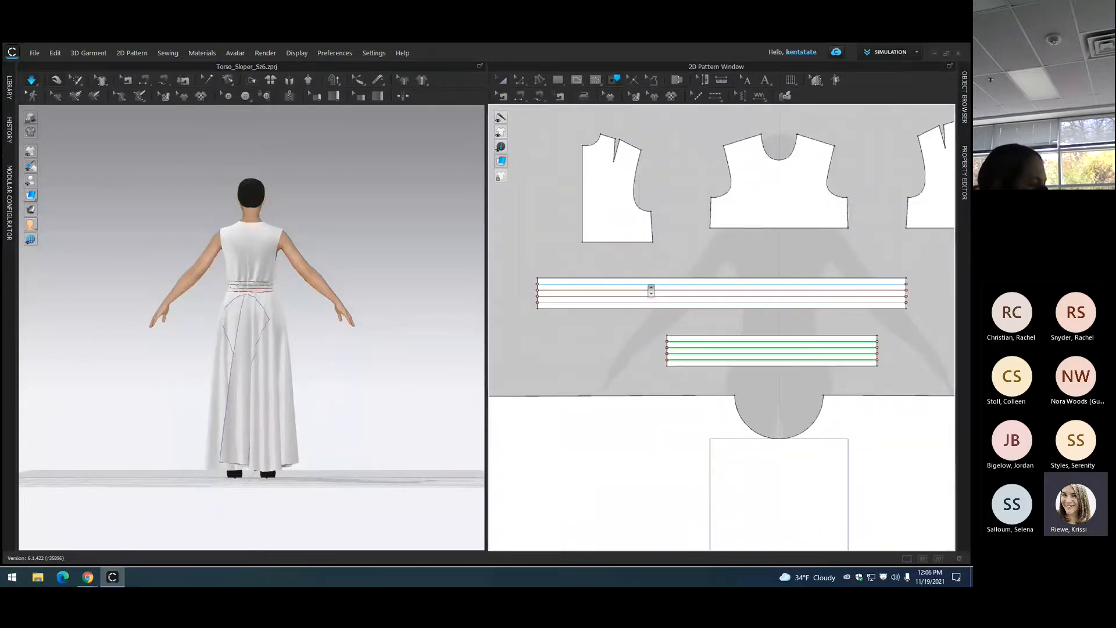
pyautogui.scroll(1, 651, 290)
pyautogui.scroll(-3, 650, 292)
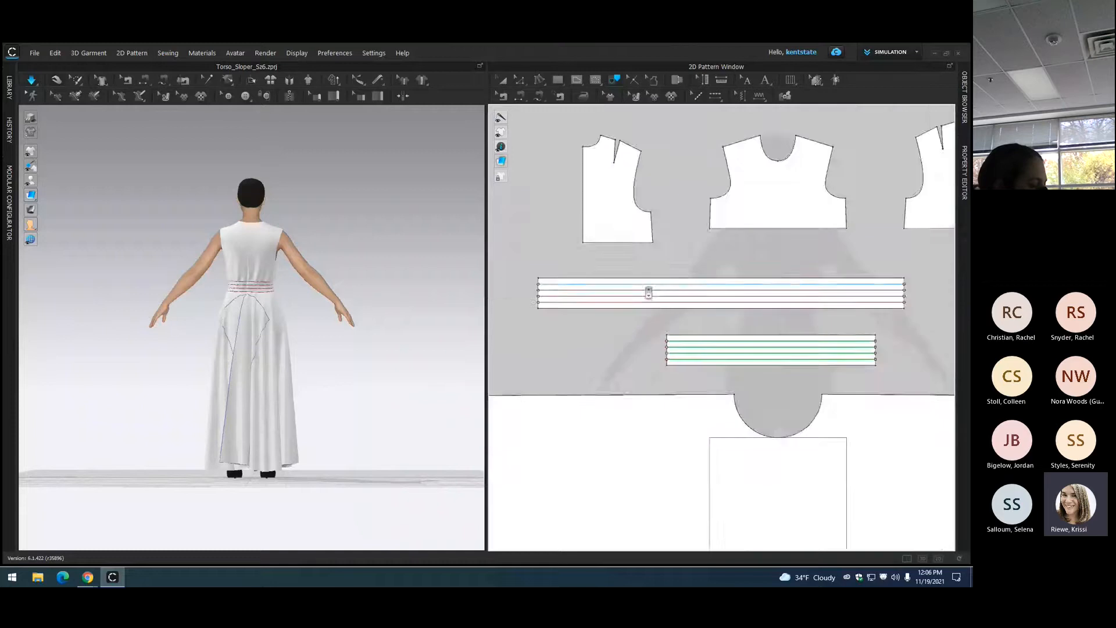
pyautogui.scroll(-1, 648, 290)
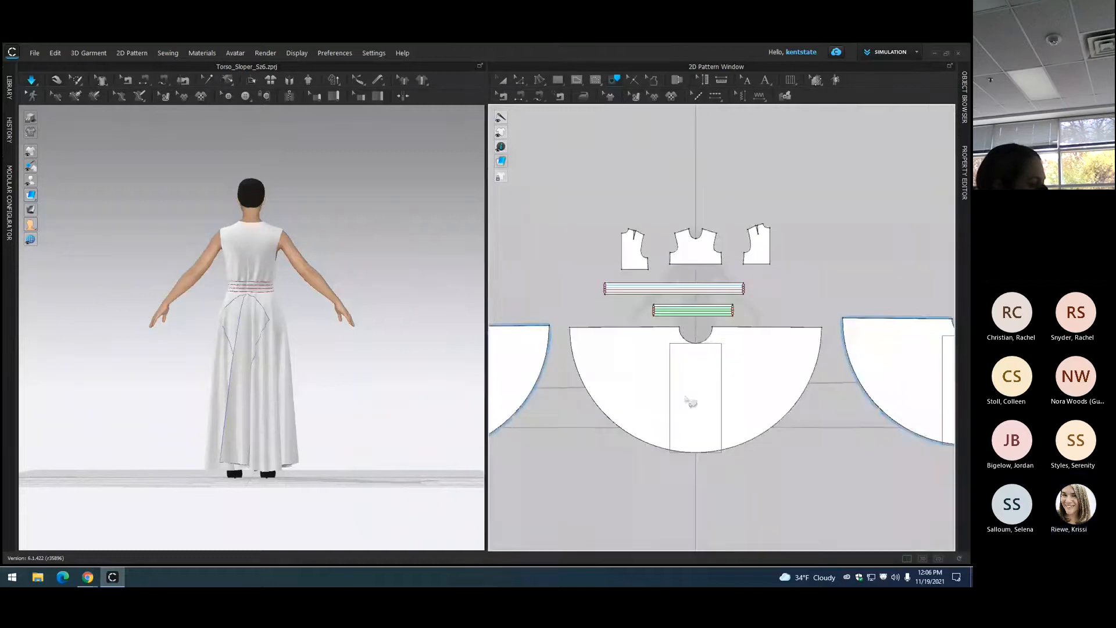
pyautogui.press('space')
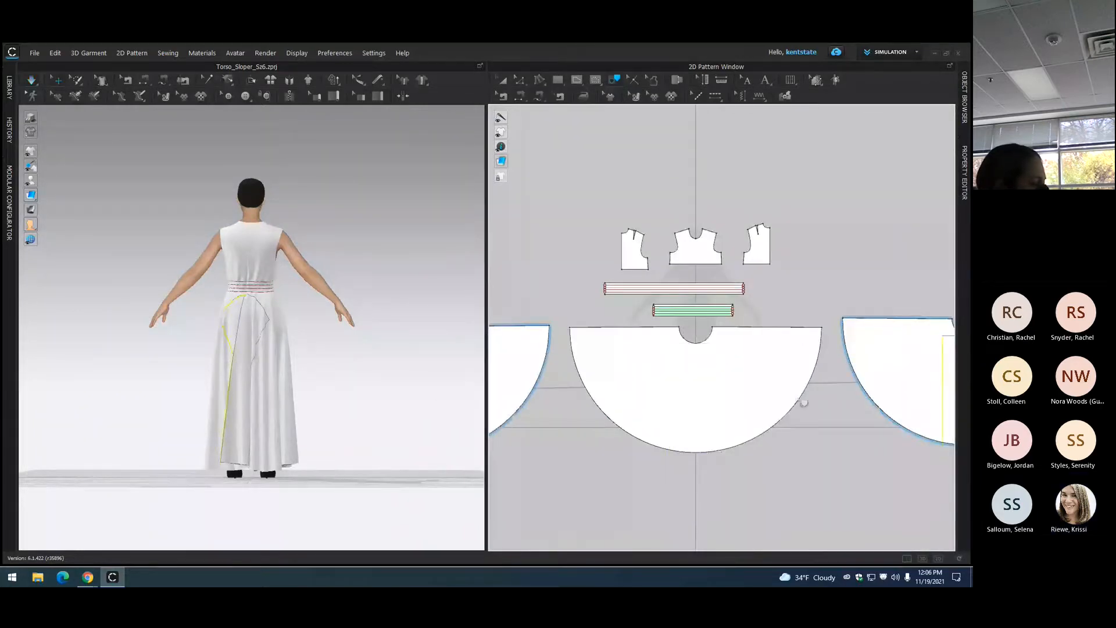
pyautogui.moveTo(541, 425); pyautogui.dragTo(654, 423, button='middle')
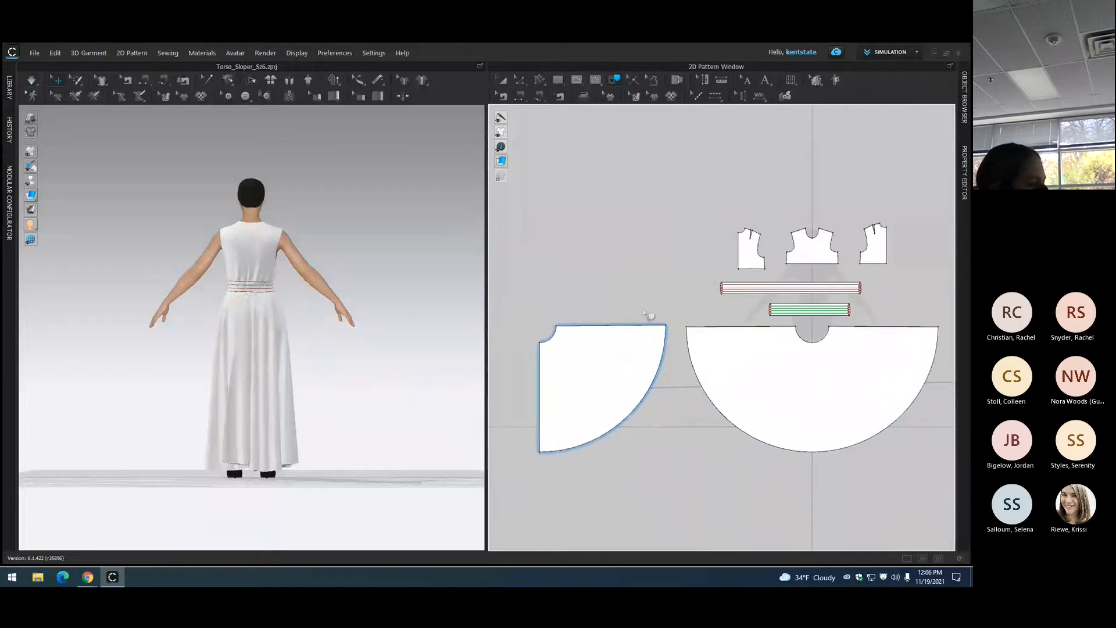
# Step: Show the avatar from the front and hide the garment's internal lines in the 3D view
pyautogui.scroll(3, 646, 316)
pyautogui.scroll(-4, 647, 317)
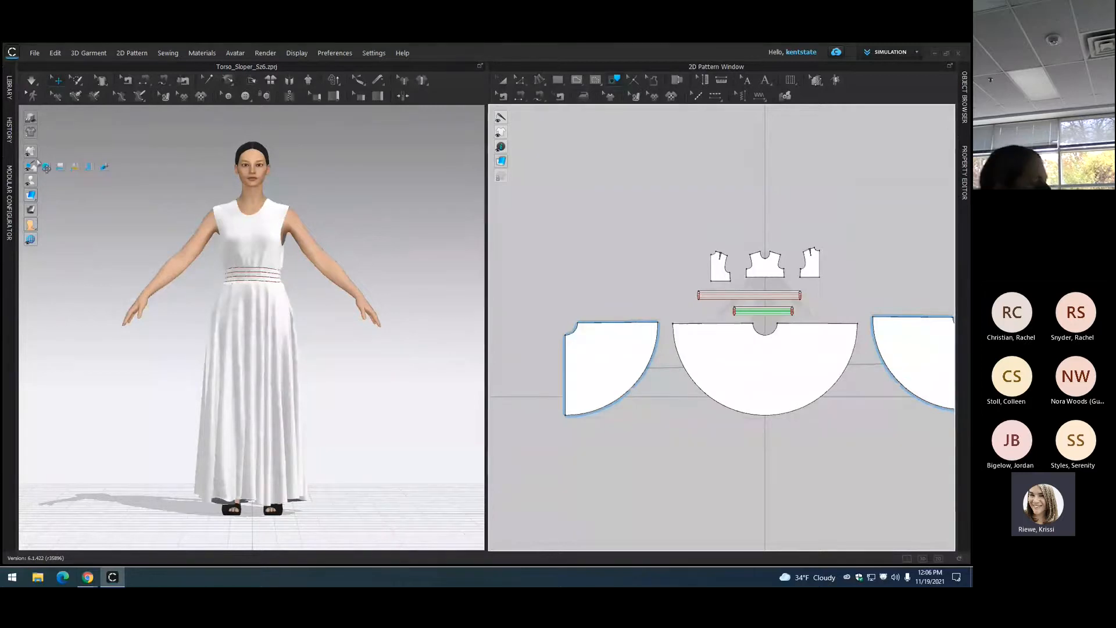
pyautogui.click(368, 205)
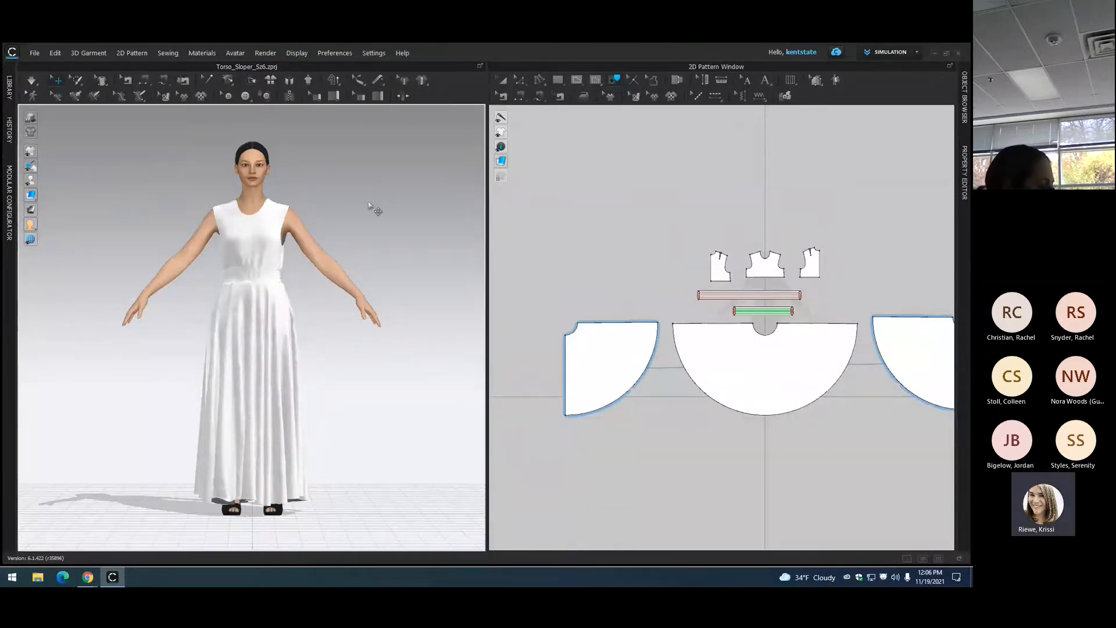
pyautogui.scroll(3, 348, 246)
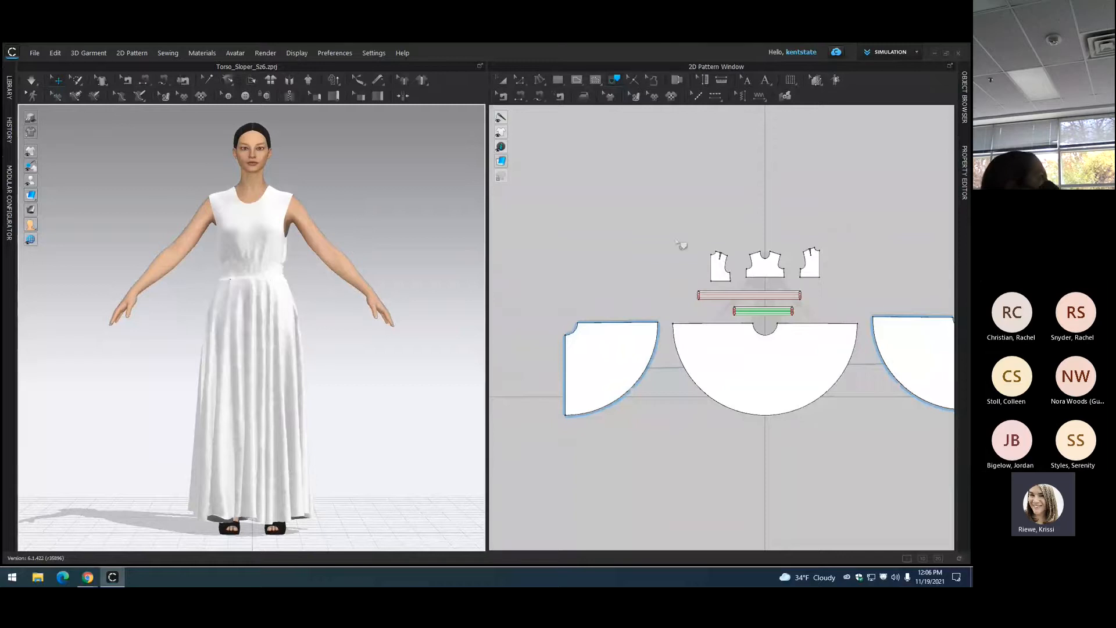
# Step: Delete the four curve points along the front bodice neckline to turn the round neck into a straight-edged V
pyautogui.click(522, 84)
pyautogui.scroll(-1, 764, 222)
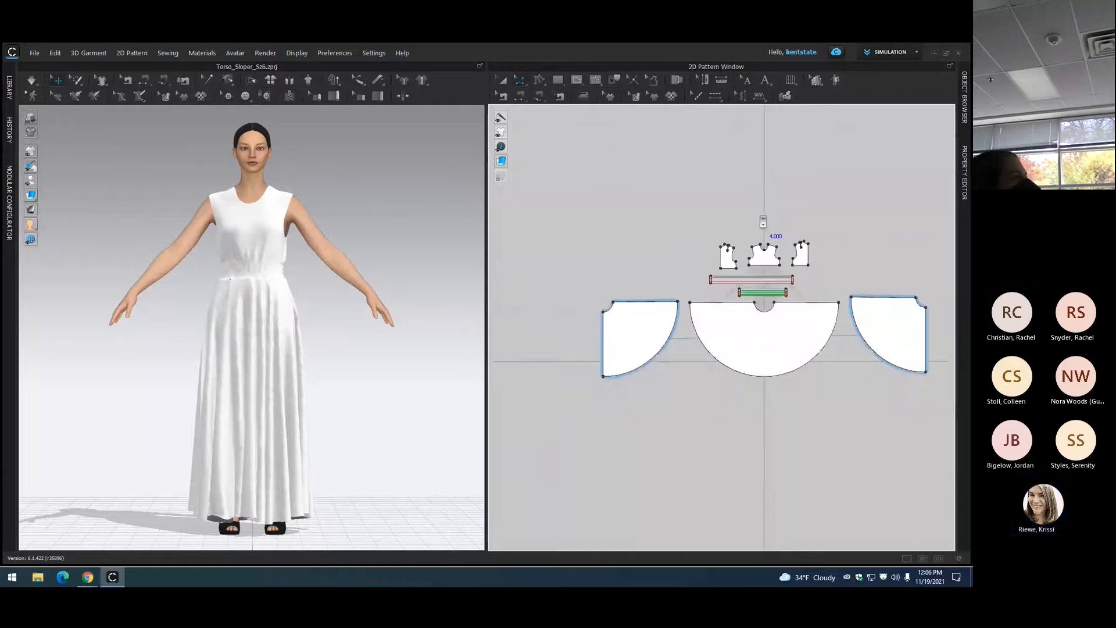
pyautogui.scroll(6, 763, 222)
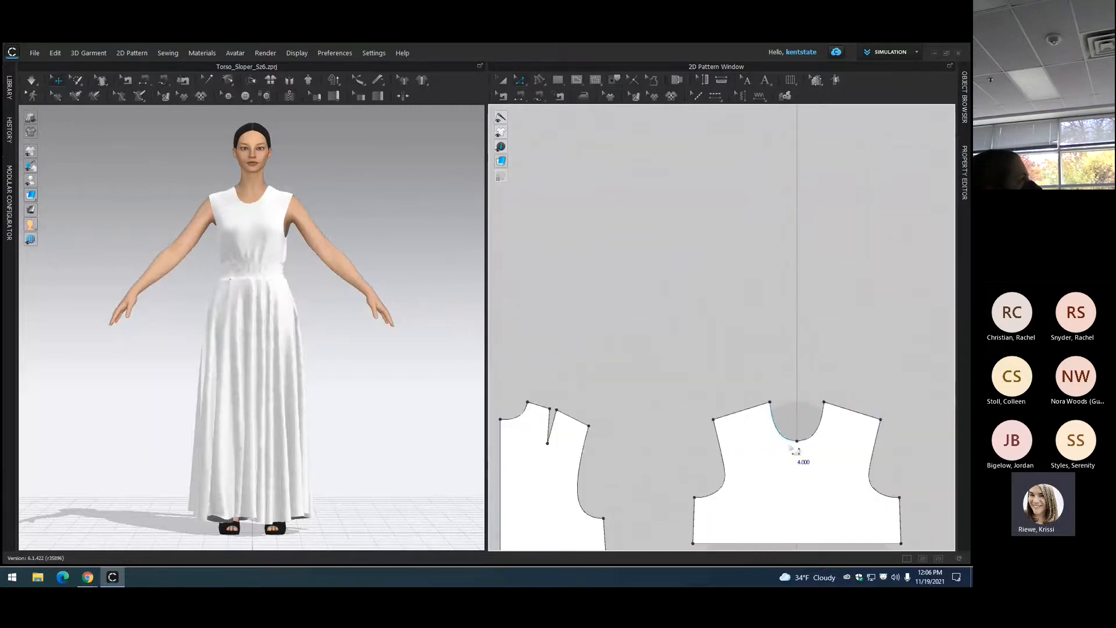
pyautogui.moveTo(780, 327); pyautogui.dragTo(651, 244, button='middle')
pyautogui.scroll(-2, 652, 244)
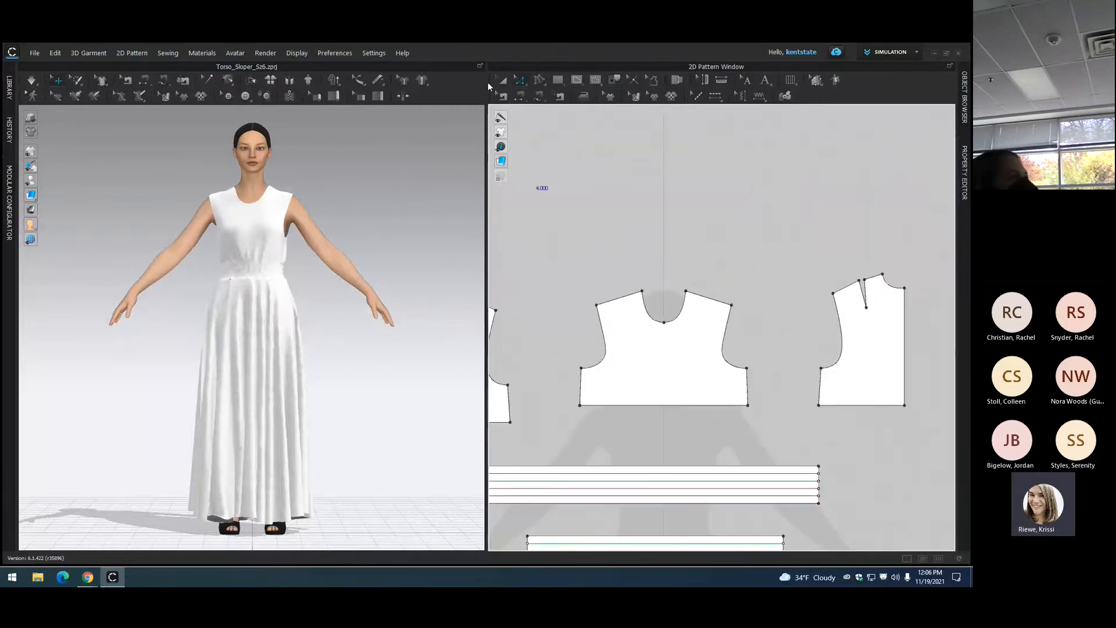
pyautogui.click(521, 81)
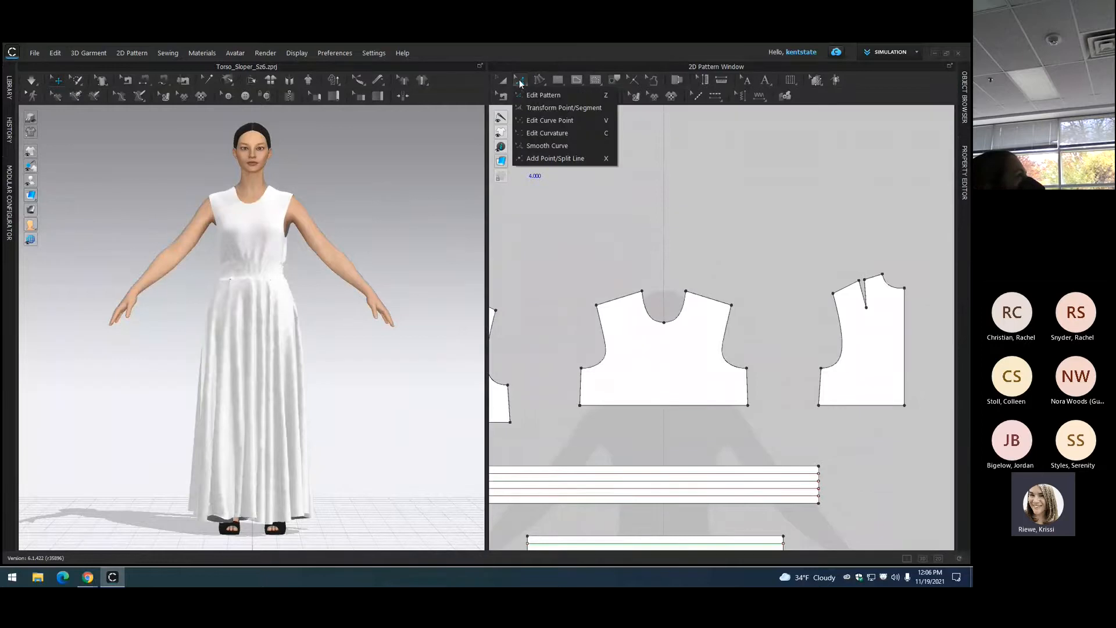
pyautogui.click(552, 133)
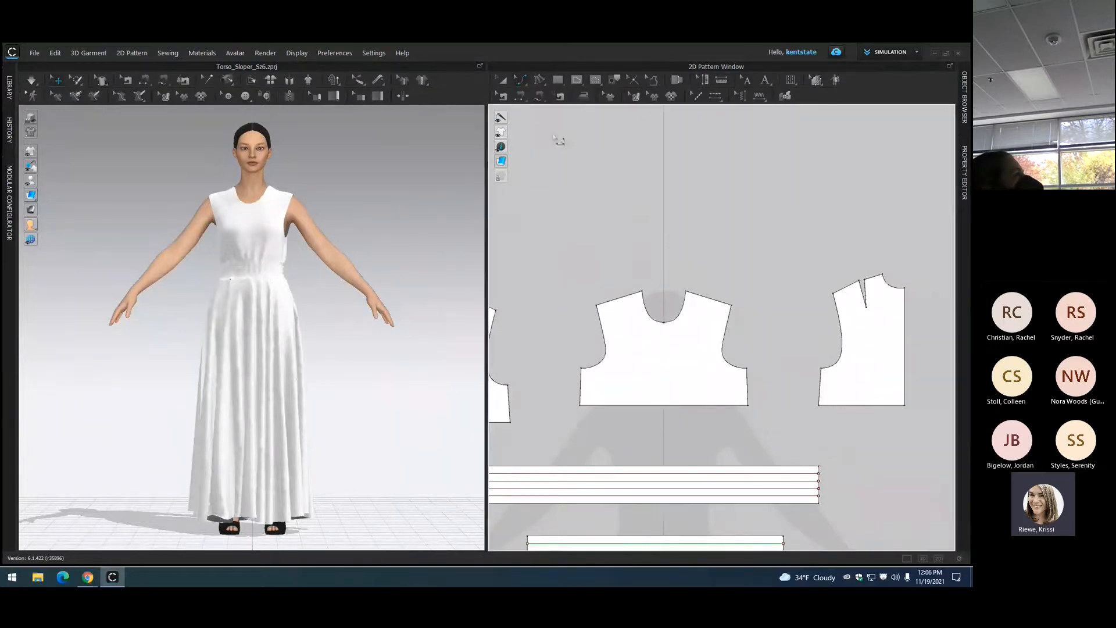
pyautogui.click(519, 79)
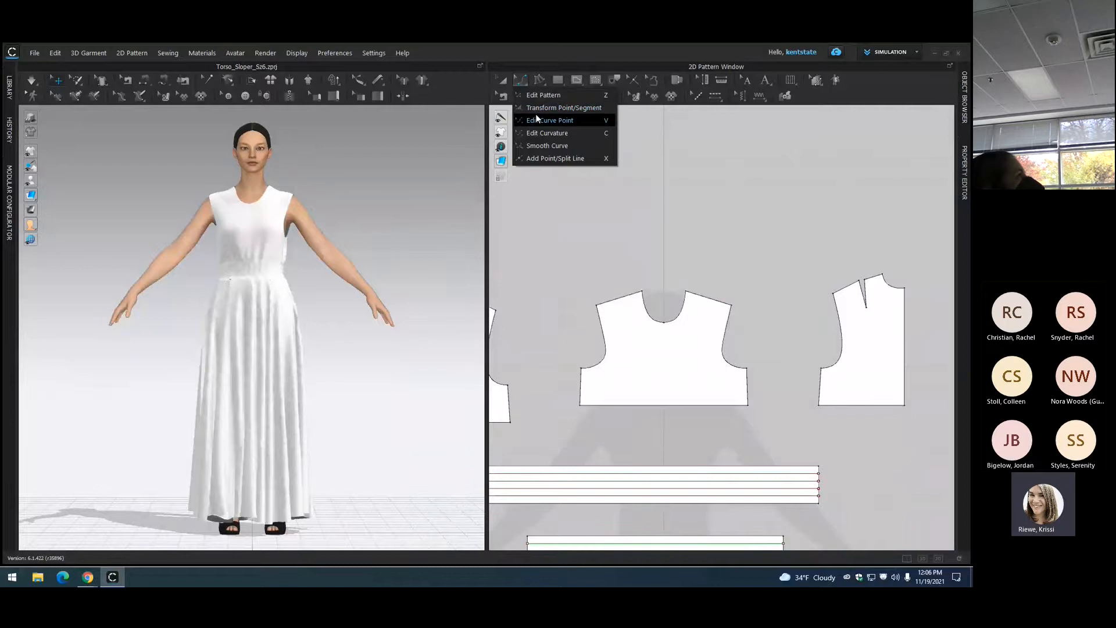
pyautogui.click(535, 111)
pyautogui.click(649, 315)
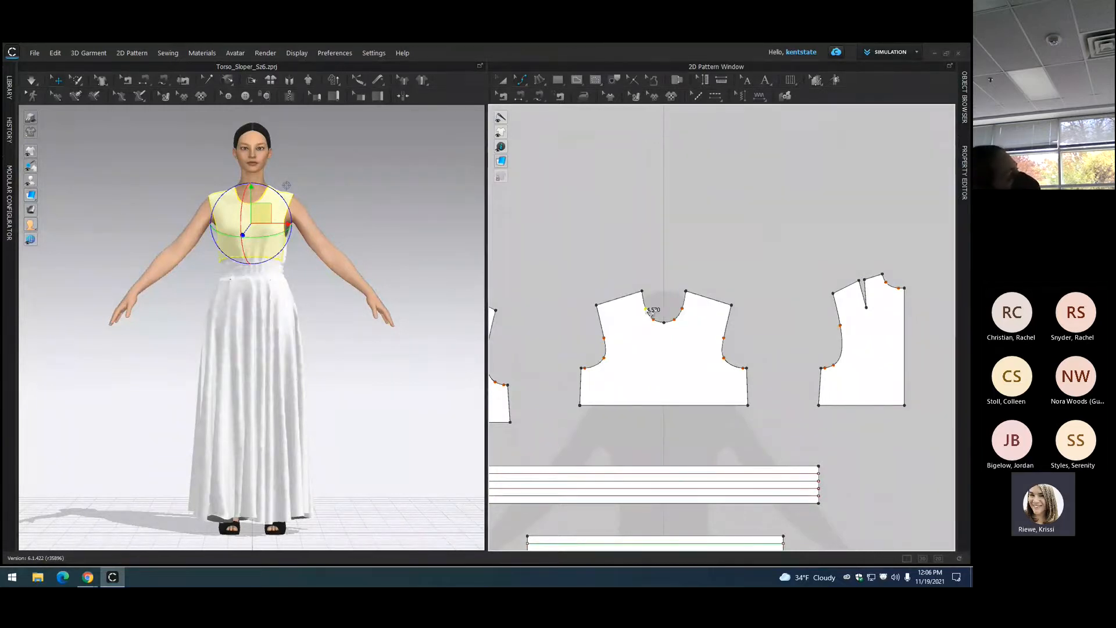
pyautogui.press('Delete')
pyautogui.click(653, 320)
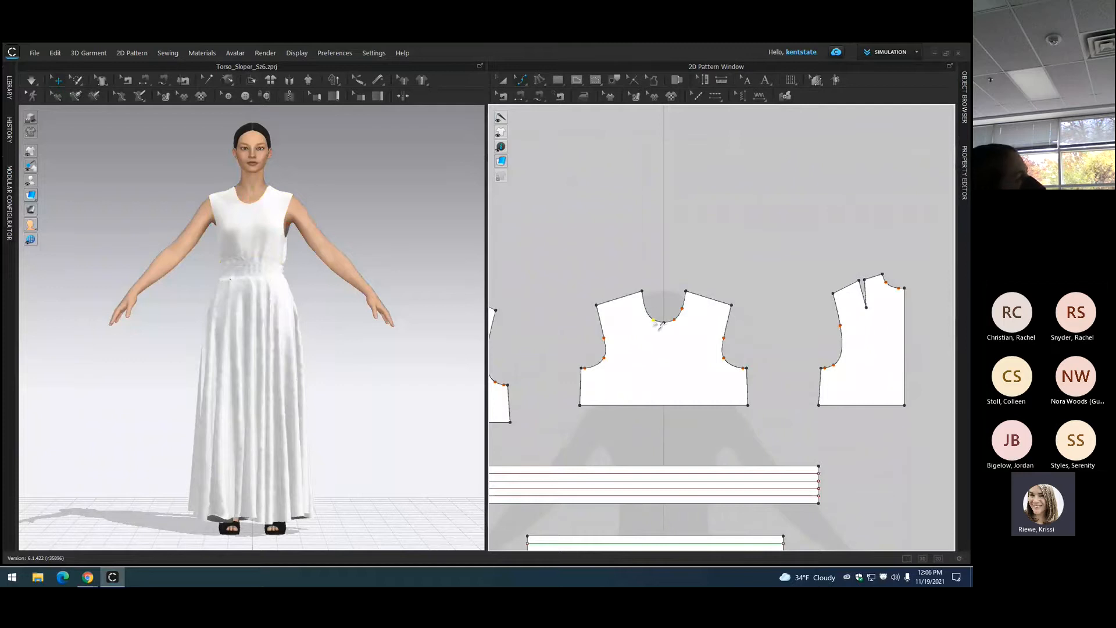
pyautogui.press('Delete')
pyautogui.click(675, 320)
pyautogui.press('Delete')
pyautogui.click(682, 309)
pyautogui.press('Delete')
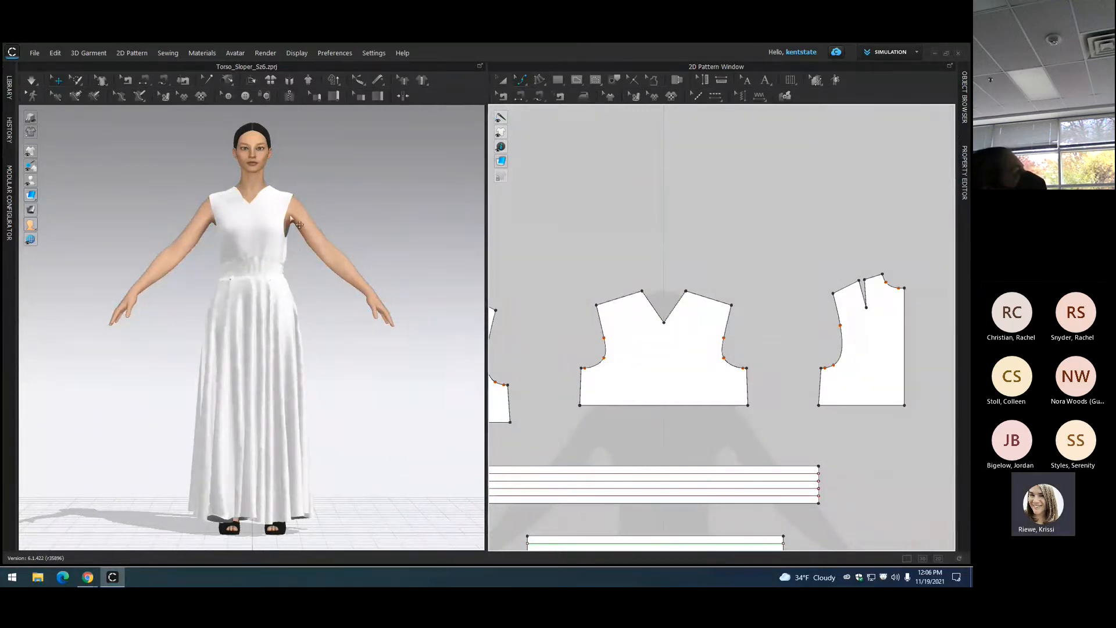
# Step: Lower the V-neck point of the front bodice straight down along the center line to roughly the underarm level
pyautogui.click(524, 97)
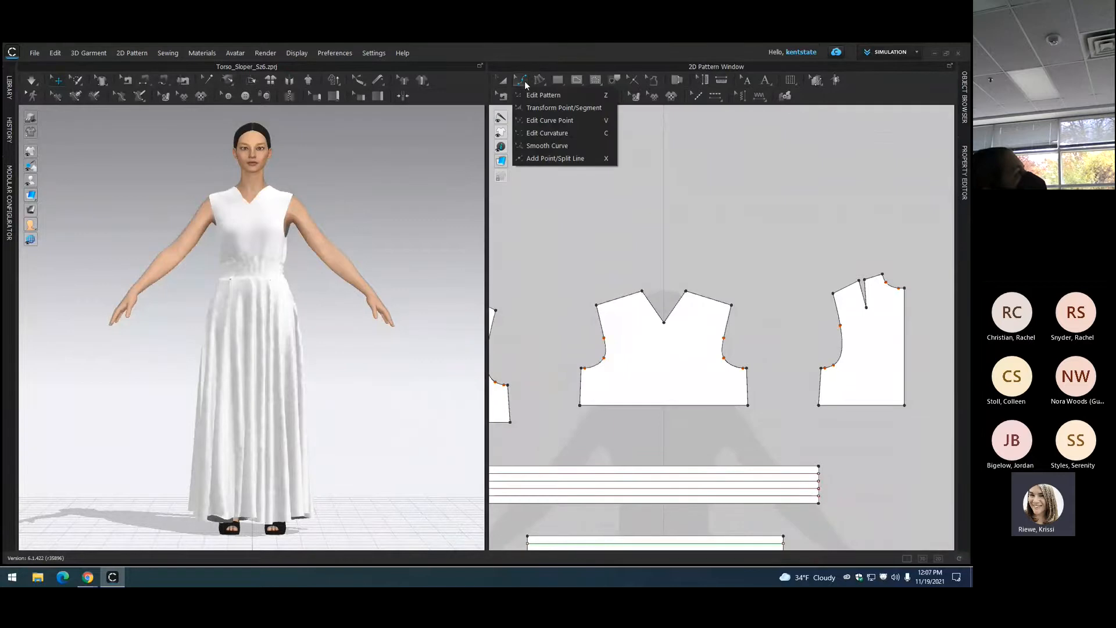
pyautogui.click(535, 96)
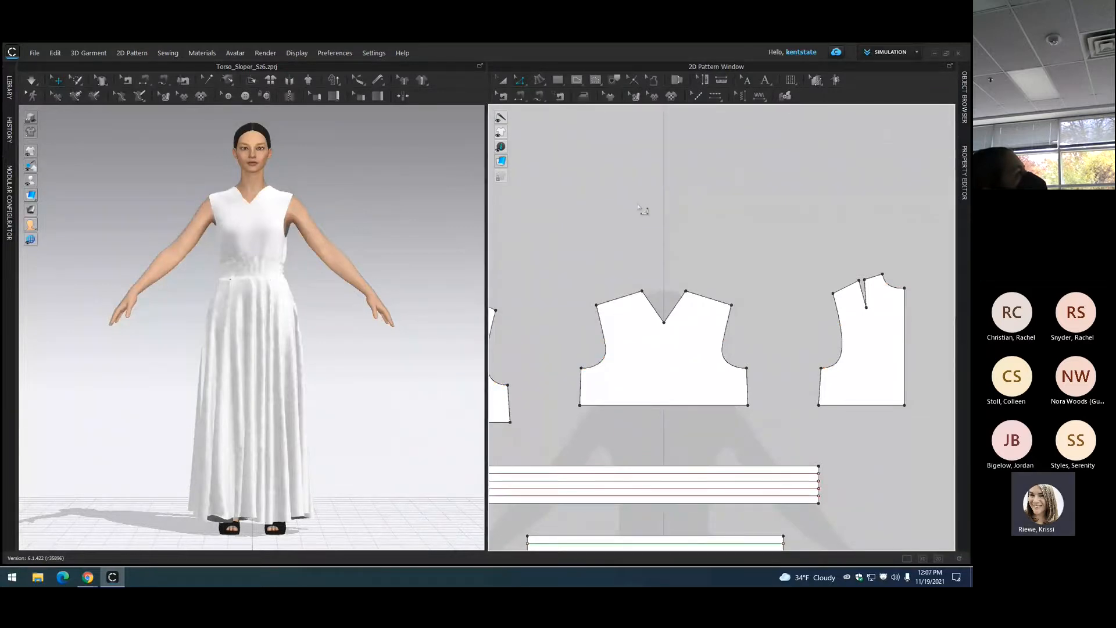
pyautogui.click(665, 324)
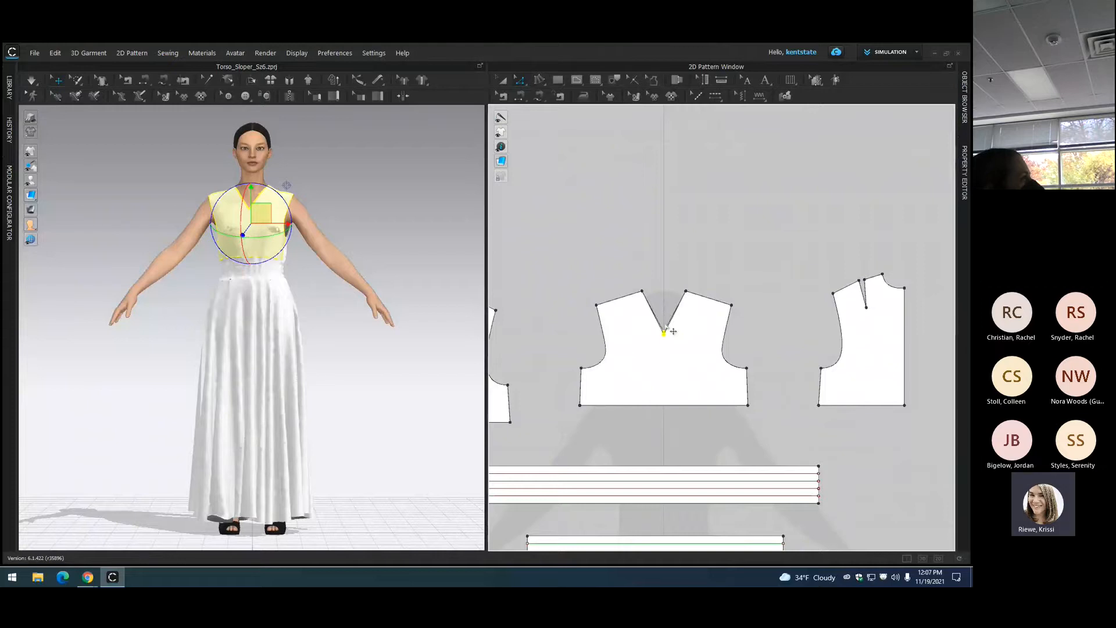
pyautogui.press('Down')
pyautogui.press('Down')
pyautogui.press('Down')
pyautogui.press('Down')
pyautogui.press('Down')
pyautogui.press('Down')
pyautogui.press('Down')
pyautogui.press('Down')
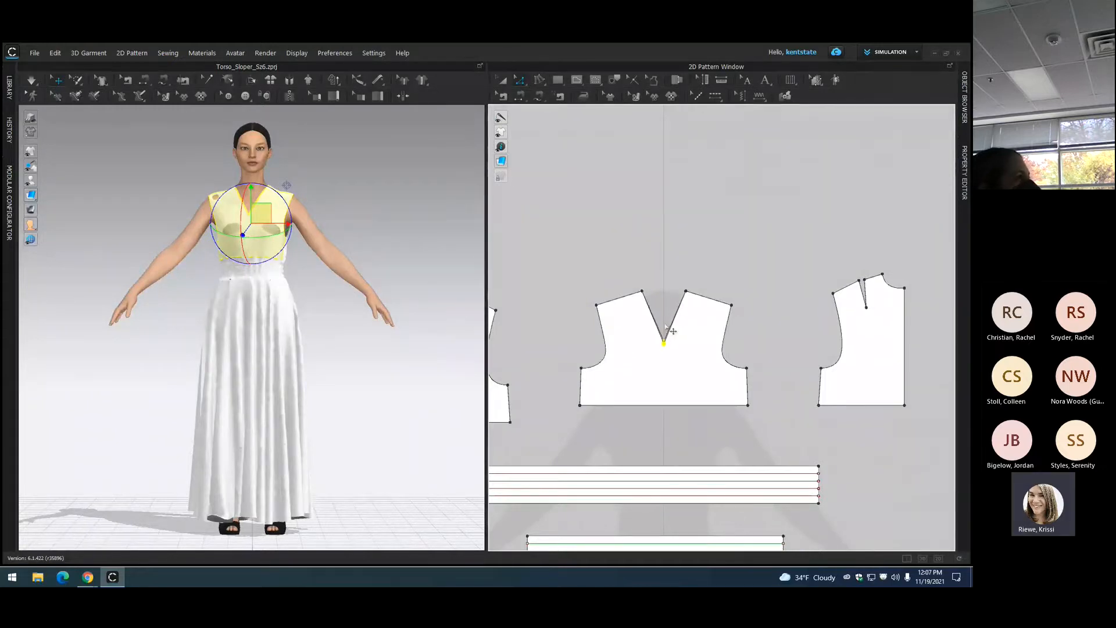
pyautogui.press('Down')
pyautogui.press('Down')
pyautogui.press('Down')
pyautogui.press('Down')
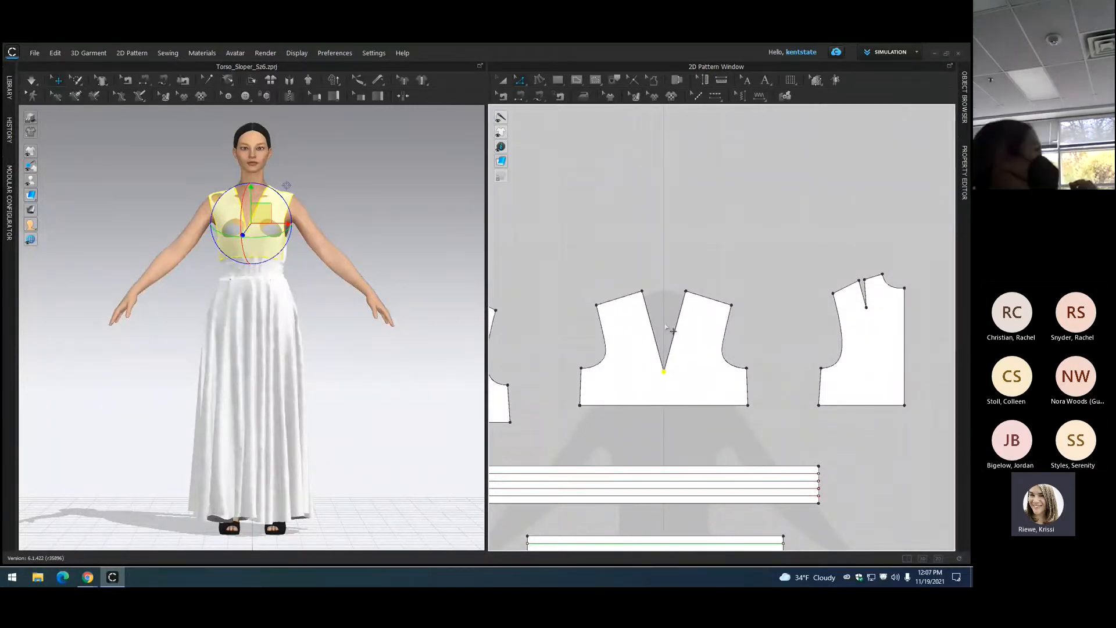
pyautogui.press('Down')
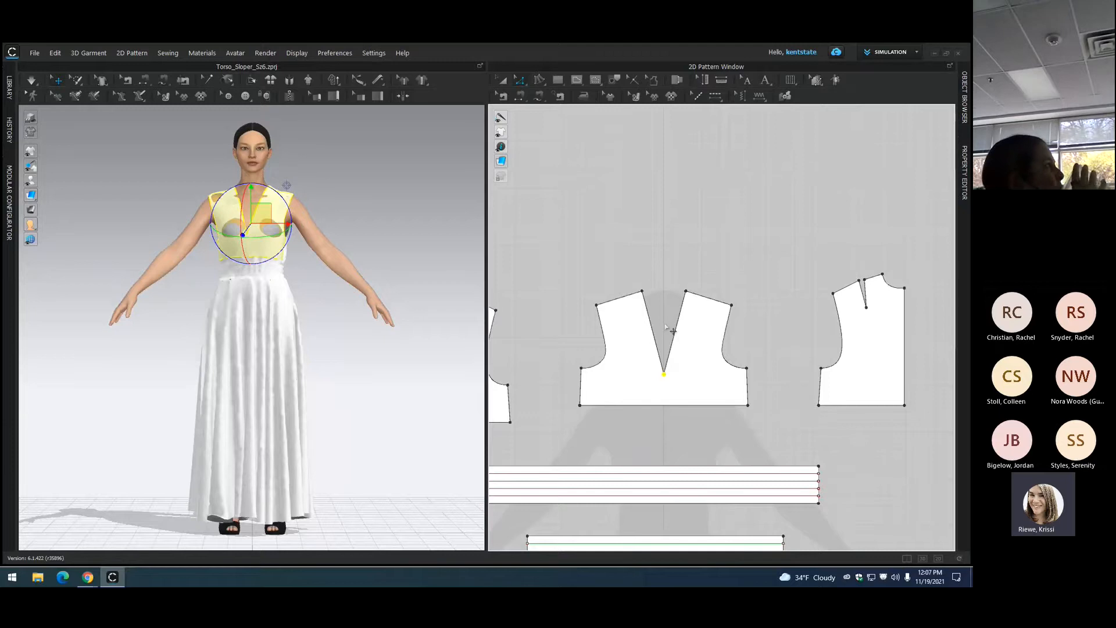
# Step: Simulate the dress and pull the front bodice fabric at both shoulders so that it covers the bust
pyautogui.press('space')
pyautogui.press('q')
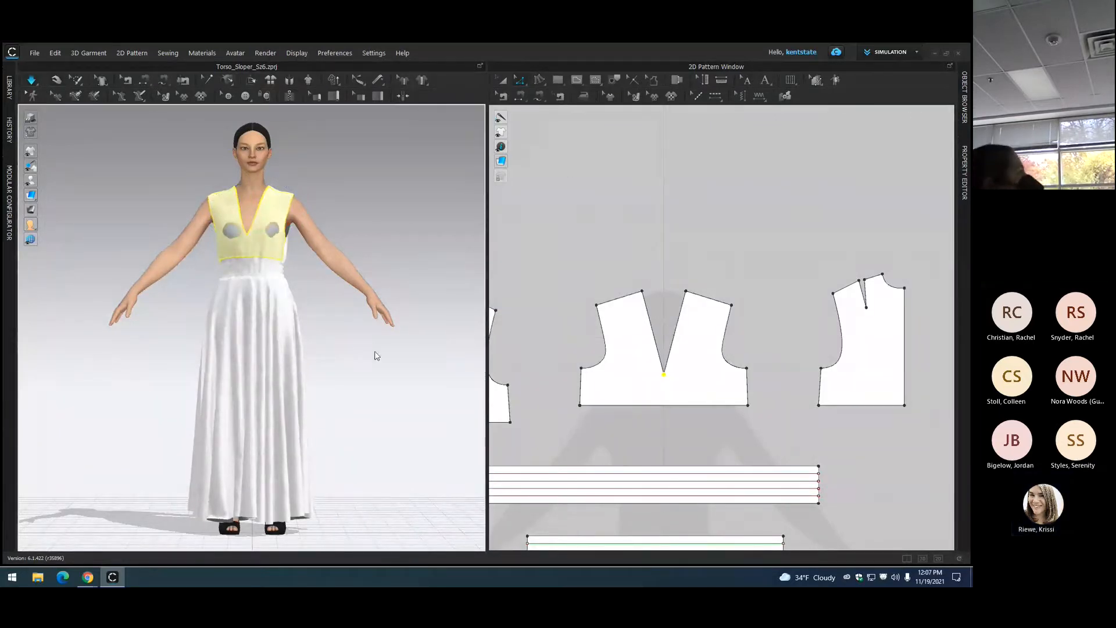
pyautogui.click(277, 210)
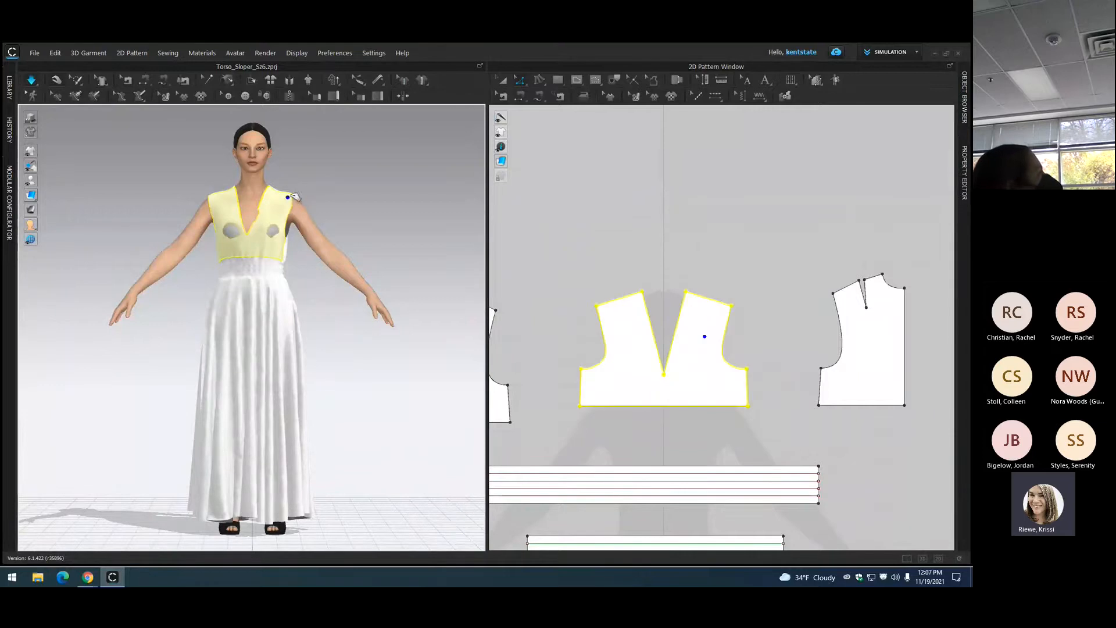
pyautogui.click(225, 196)
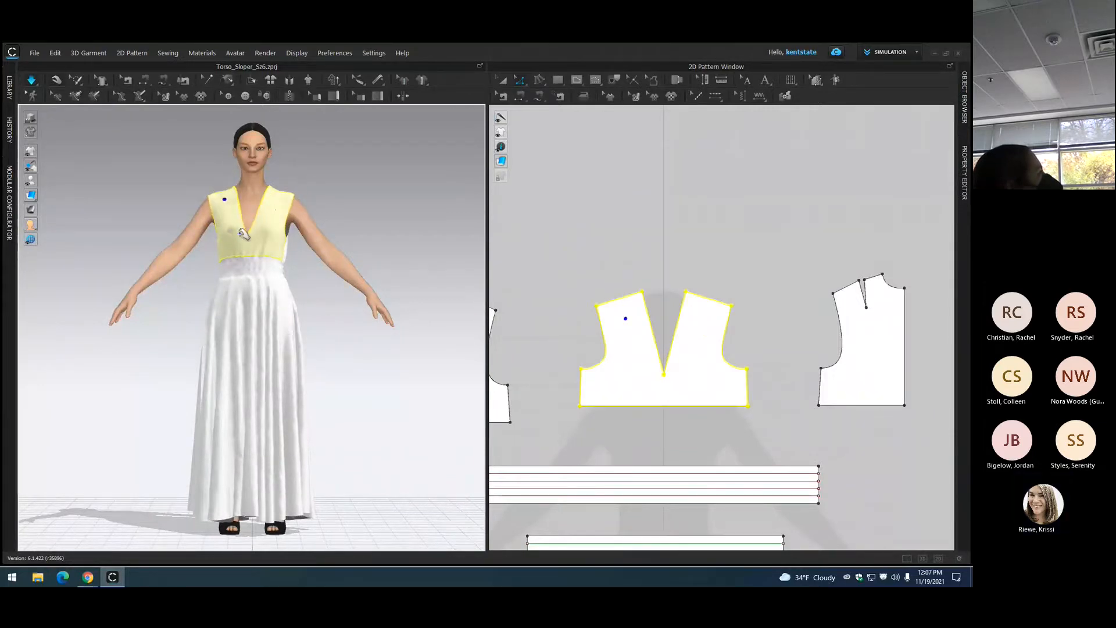
pyautogui.click(349, 189)
pyautogui.moveTo(328, 188)
pyautogui.mouseDown(button='right')
pyautogui.moveTo(426, 186)
pyautogui.moveTo(324, 192)
pyautogui.moveTo(349, 194)
pyautogui.moveTo(334, 191)
pyautogui.mouseUp(button='right')
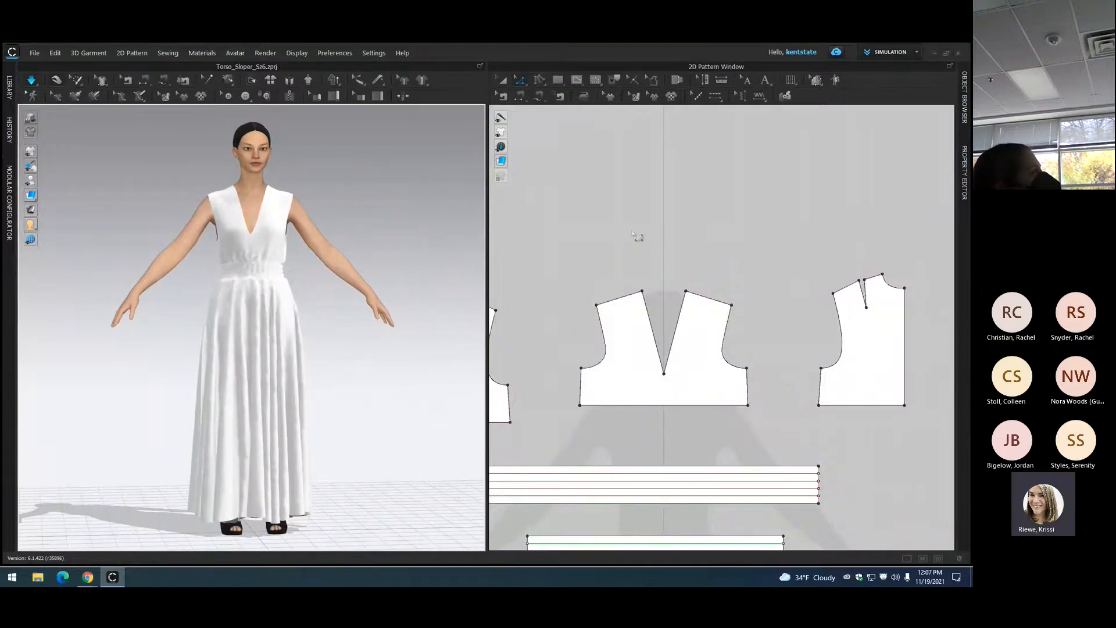
# Step: Lower the front bodice's V-neck point farther along the center line, most of the way toward the waist edge
pyautogui.scroll(2, 638, 235)
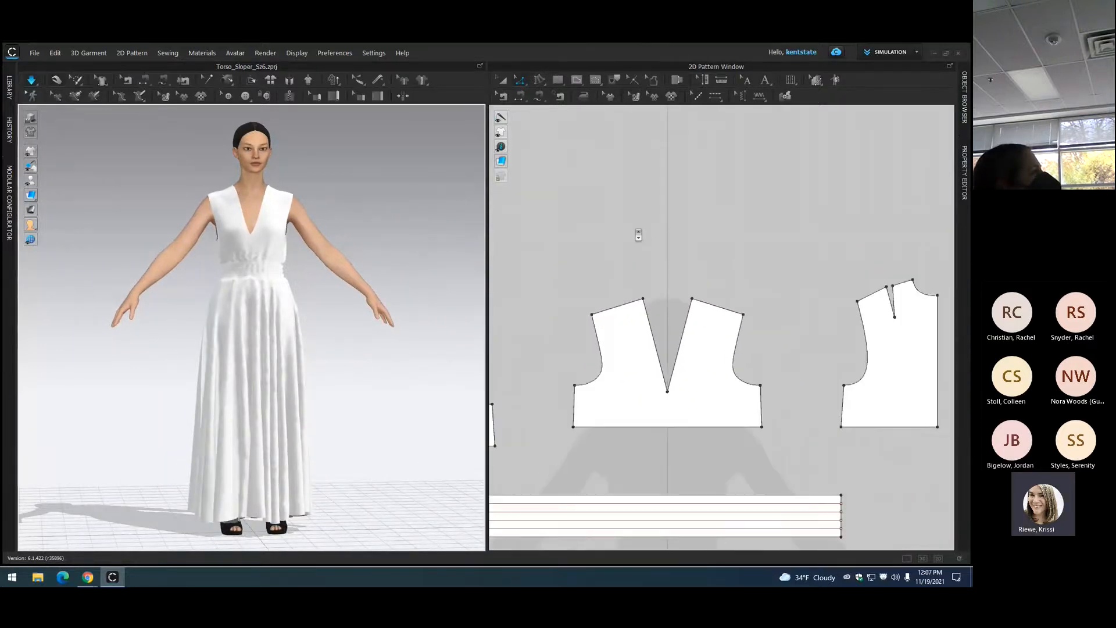
pyautogui.scroll(-2, 638, 235)
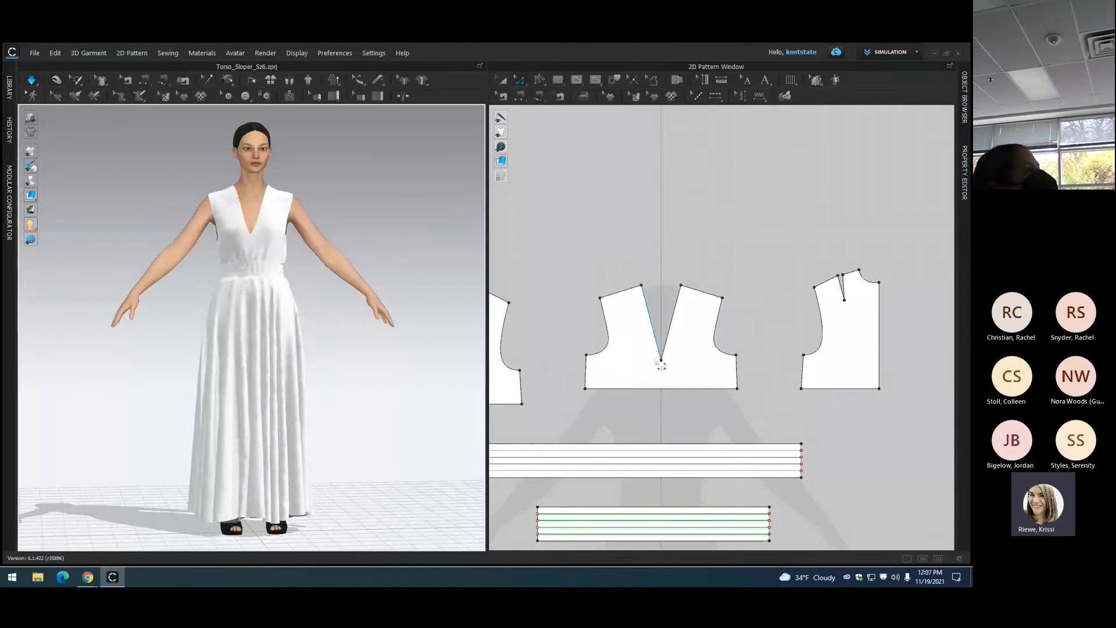
pyautogui.click(520, 80)
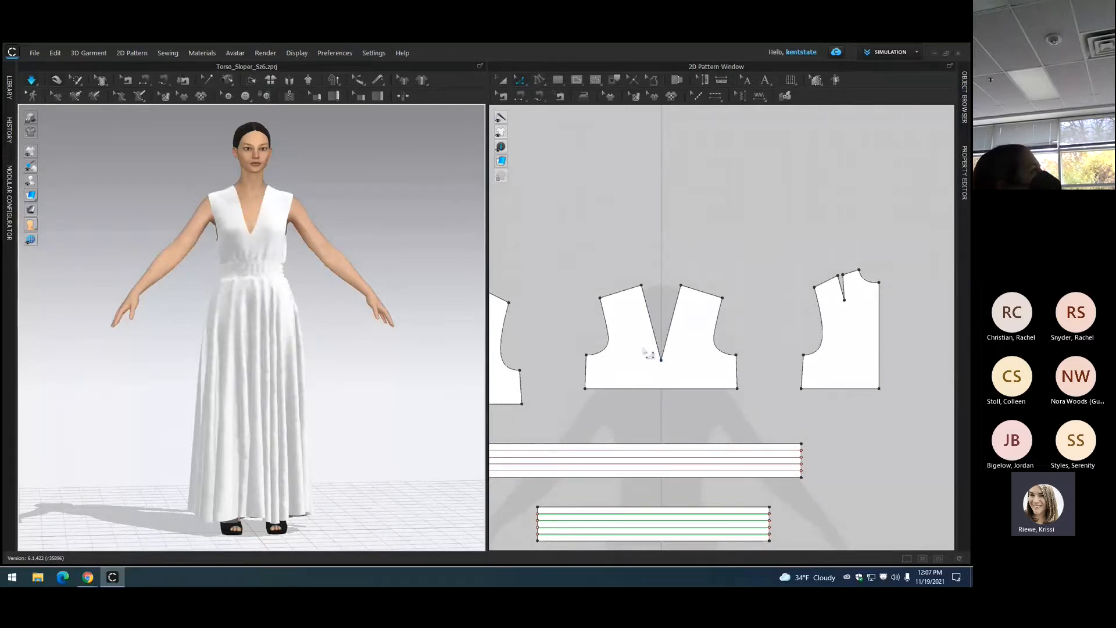
pyautogui.scroll(-2, 644, 354)
pyautogui.scroll(4, 648, 352)
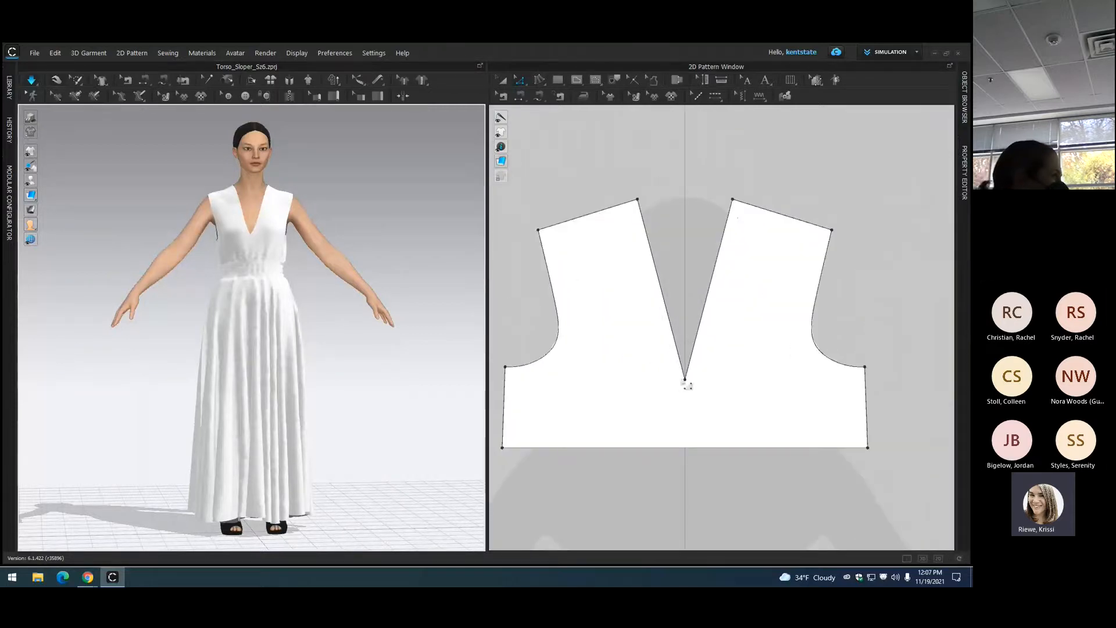
pyautogui.click(686, 382)
pyautogui.press('Down')
pyautogui.press('Down')
pyautogui.press('Down')
pyautogui.press('Down')
pyautogui.press('Down')
pyautogui.press('Down')
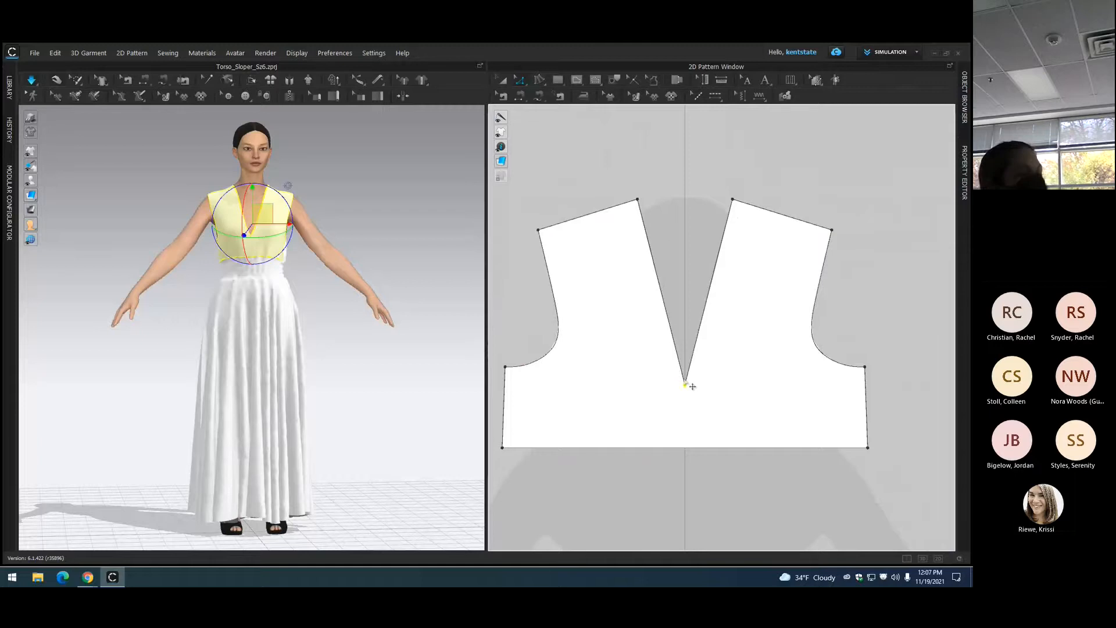
pyautogui.press('Down')
pyautogui.press('Down')
pyautogui.press('Down')
pyautogui.press('Down')
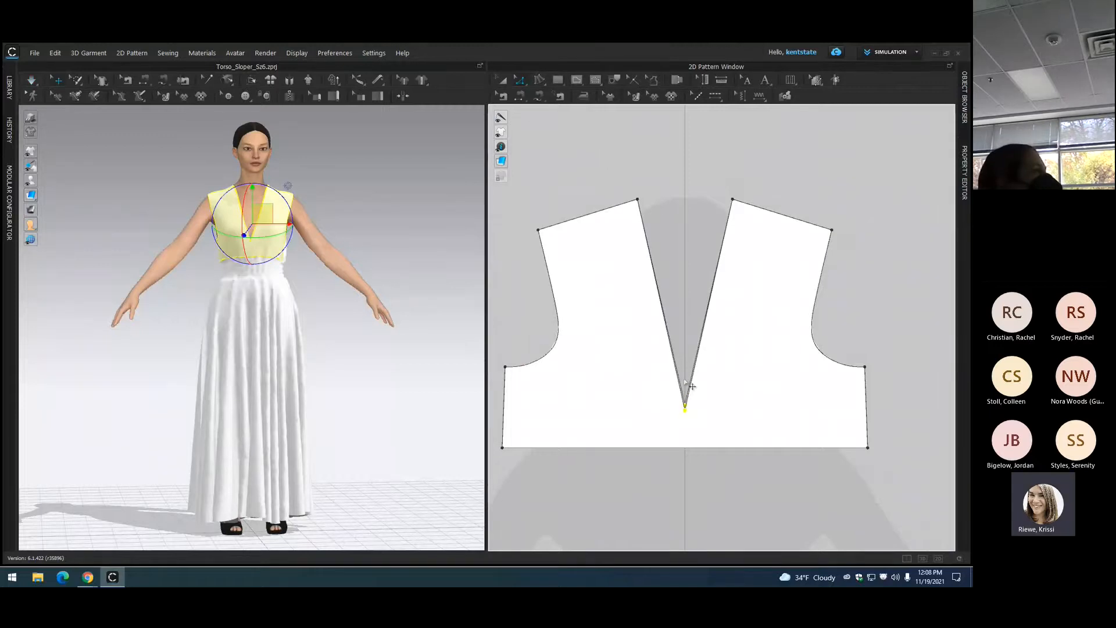
# Step: Simulate the dress so the front bodice drapes with the deepened V neckline, and clear the pattern selection
pyautogui.press('space')
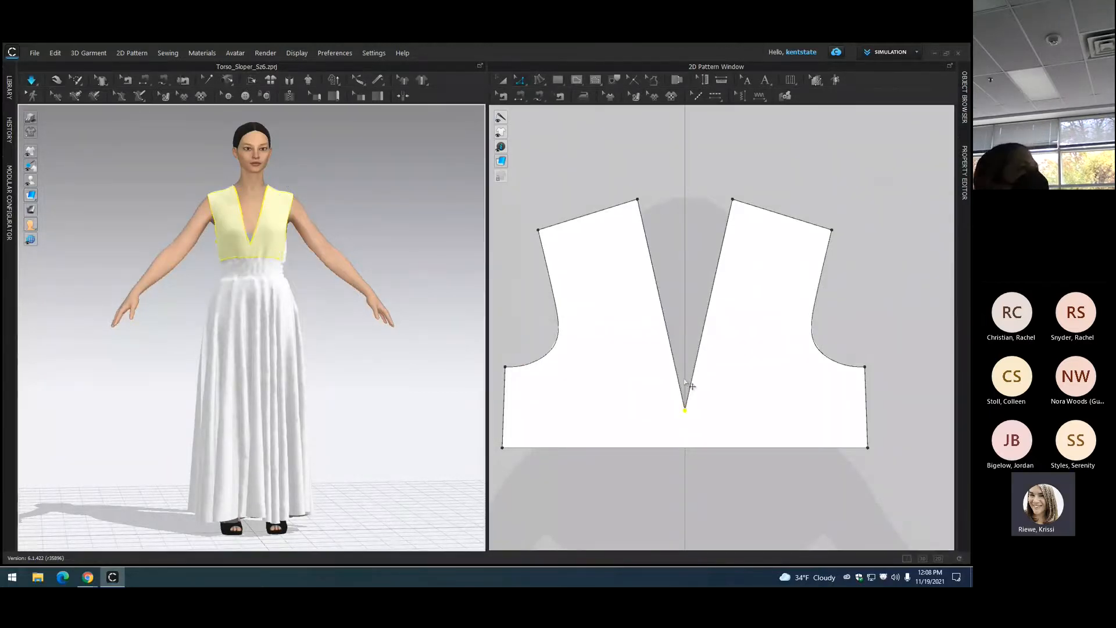
pyautogui.scroll(2, 686, 384)
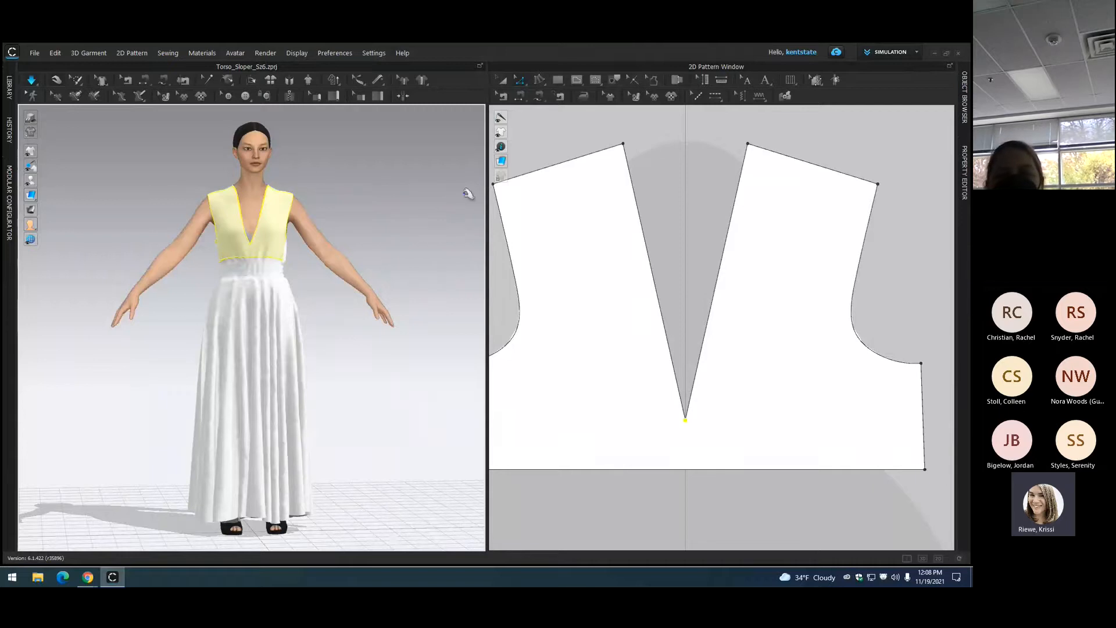
pyautogui.click(330, 169)
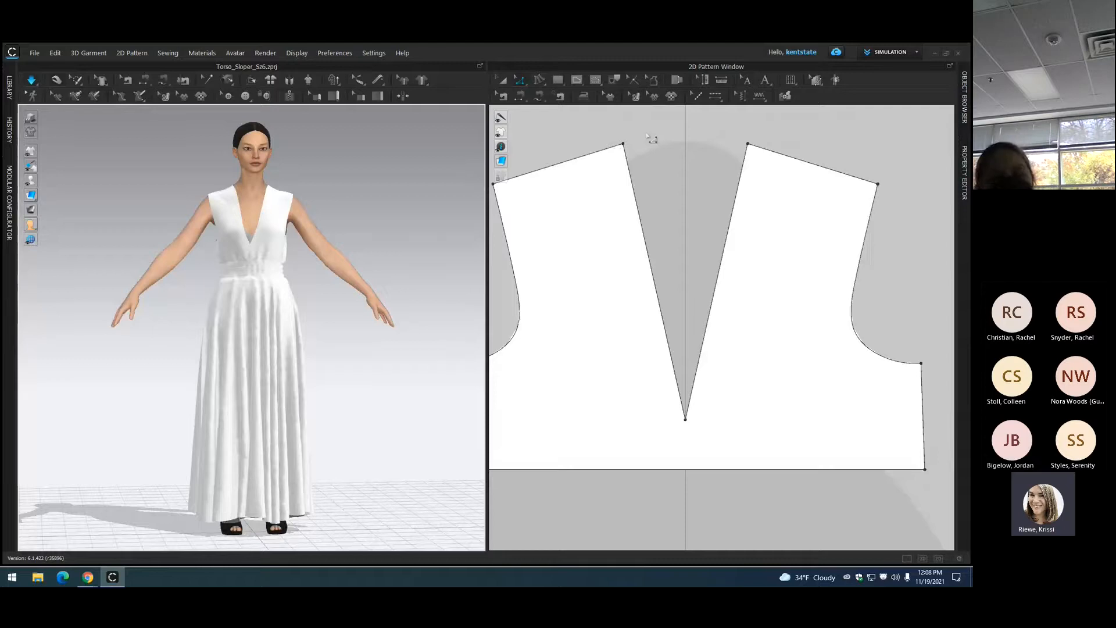
# Step: Split both shoulder lines of the front bodice at 2 in from the neckline
pyautogui.scroll(2, 651, 139)
pyautogui.scroll(-3, 648, 141)
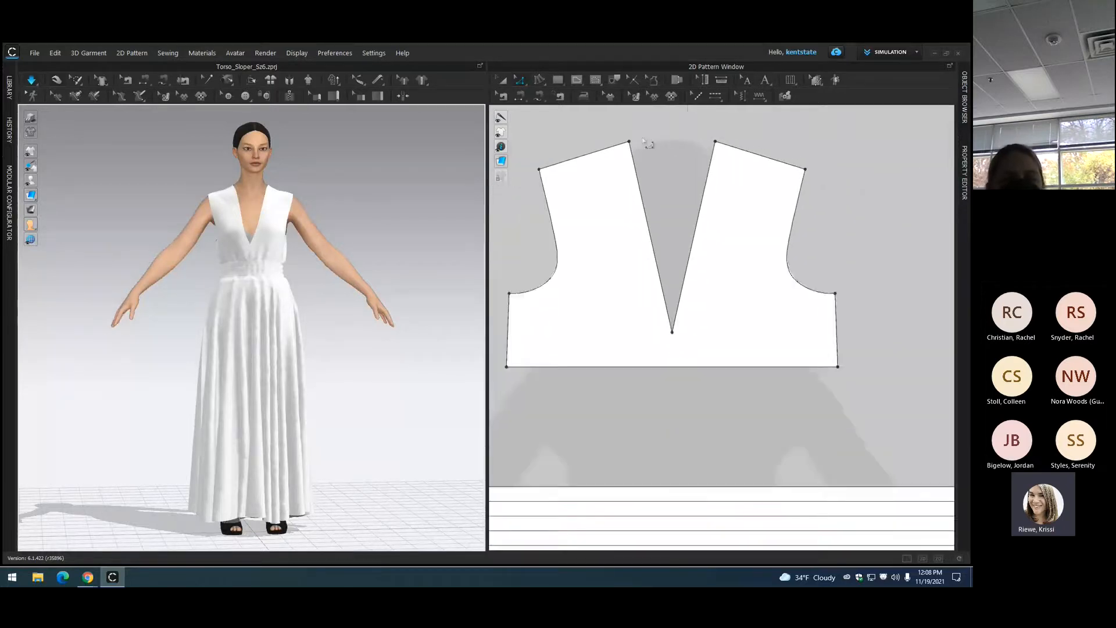
pyautogui.scroll(5, 646, 143)
pyautogui.scroll(-6, 646, 144)
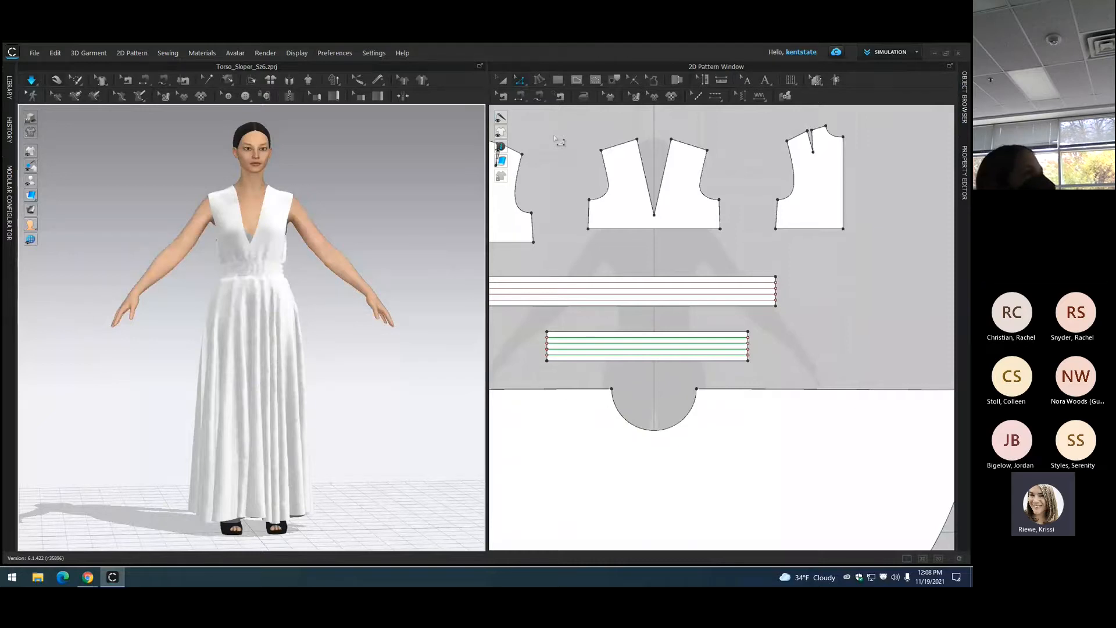
pyautogui.click(519, 82)
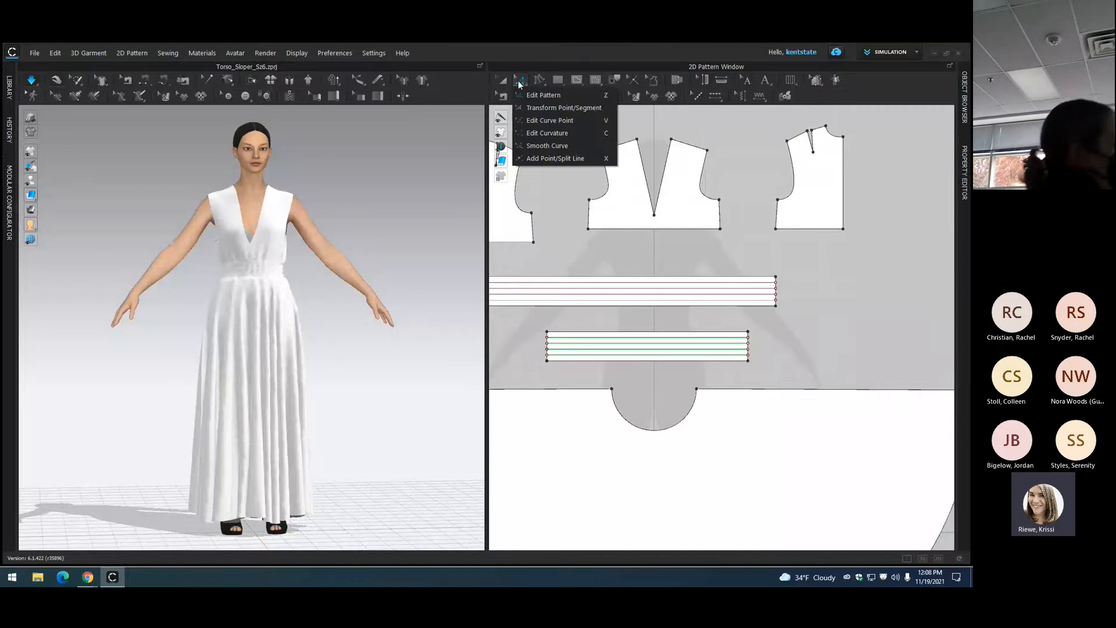
pyautogui.click(549, 146)
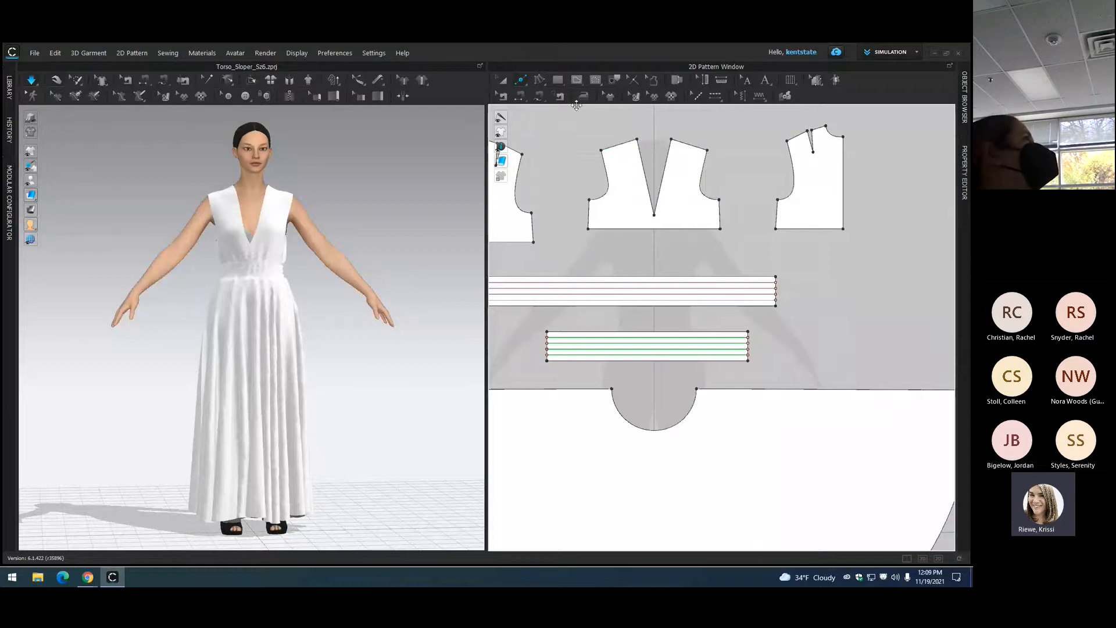
pyautogui.rightClick(625, 145)
pyautogui.write('2')
pyautogui.click(466, 380)
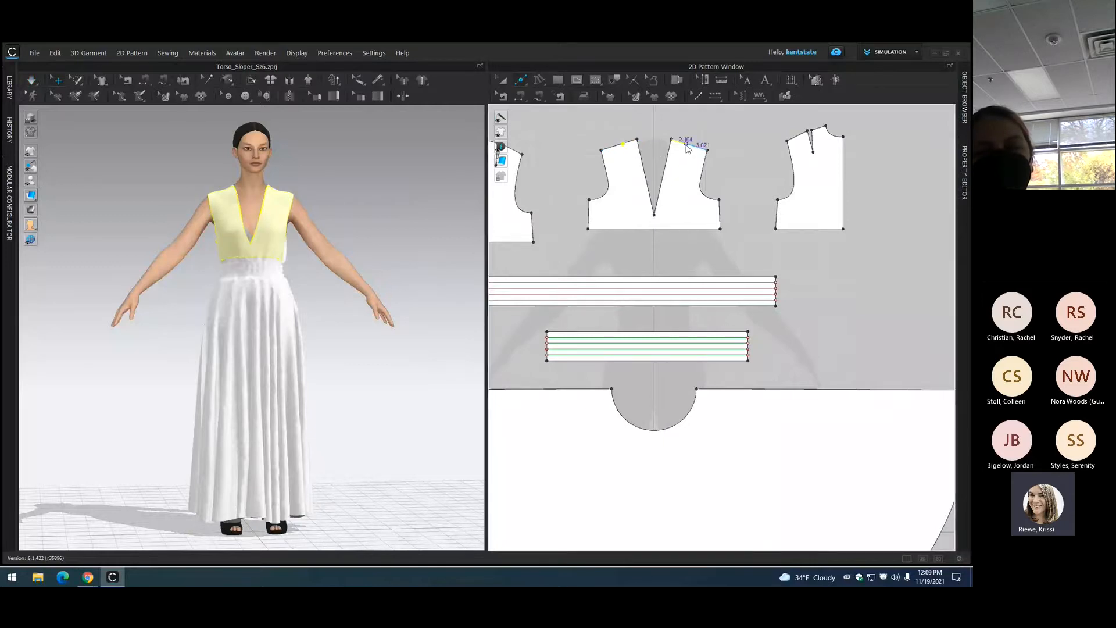
pyautogui.rightClick(687, 147)
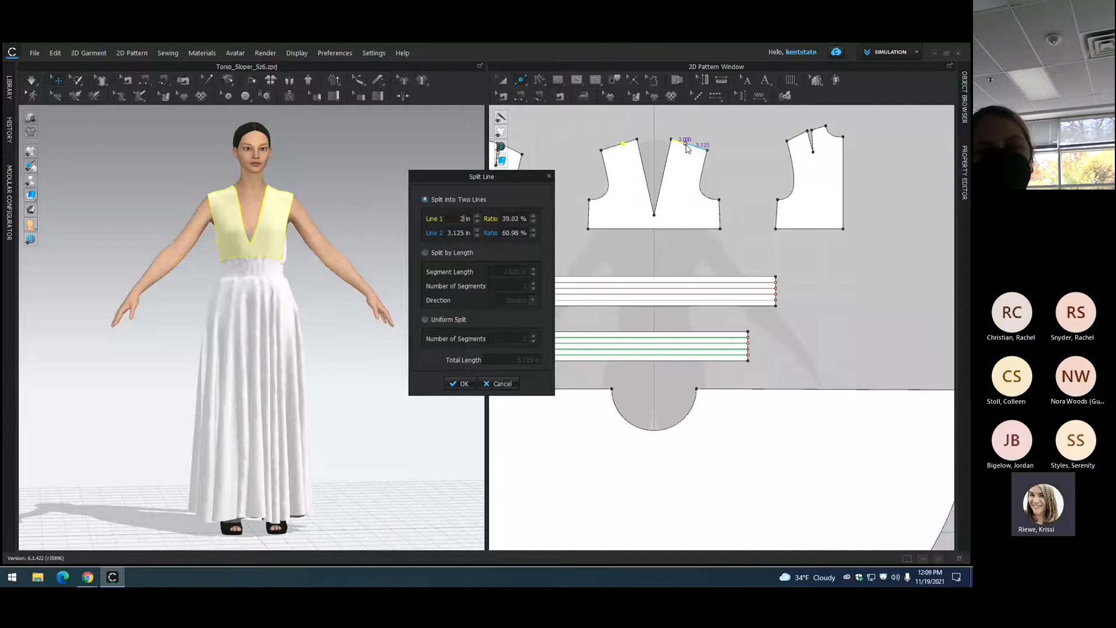
pyautogui.press('Return')
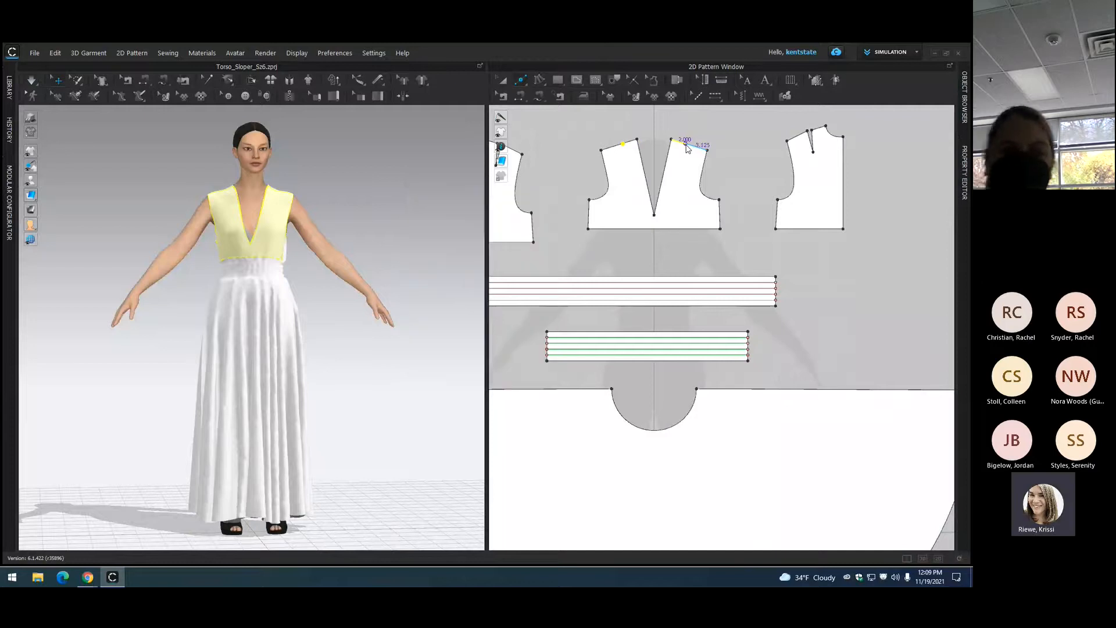
# Step: Split the front bodice's waist edge uniformly to add a point at center front
pyautogui.rightClick(655, 230)
pyautogui.click(421, 318)
pyautogui.click(463, 383)
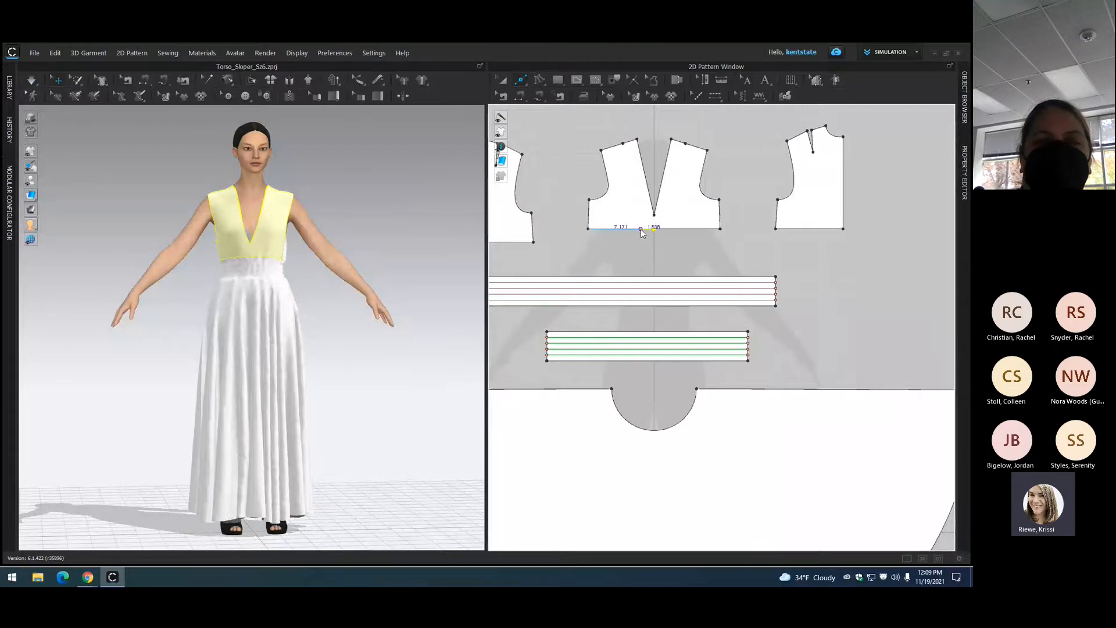
# Step: Add a split point on the front bodice's waist edge 2 in to each side of the center point
pyautogui.click(641, 230)
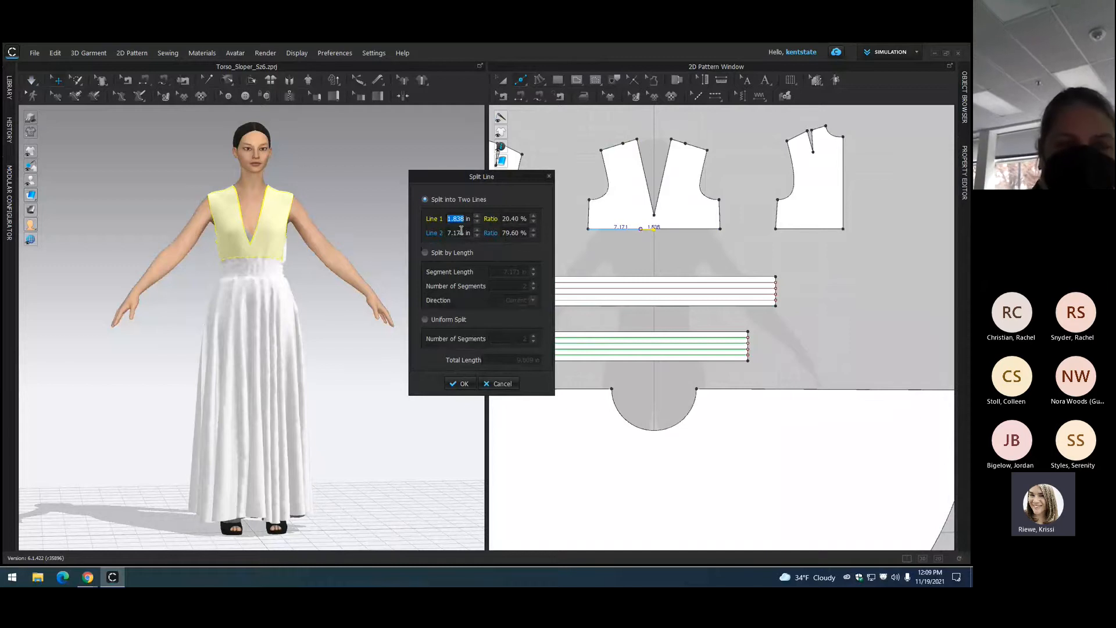
pyautogui.click(461, 384)
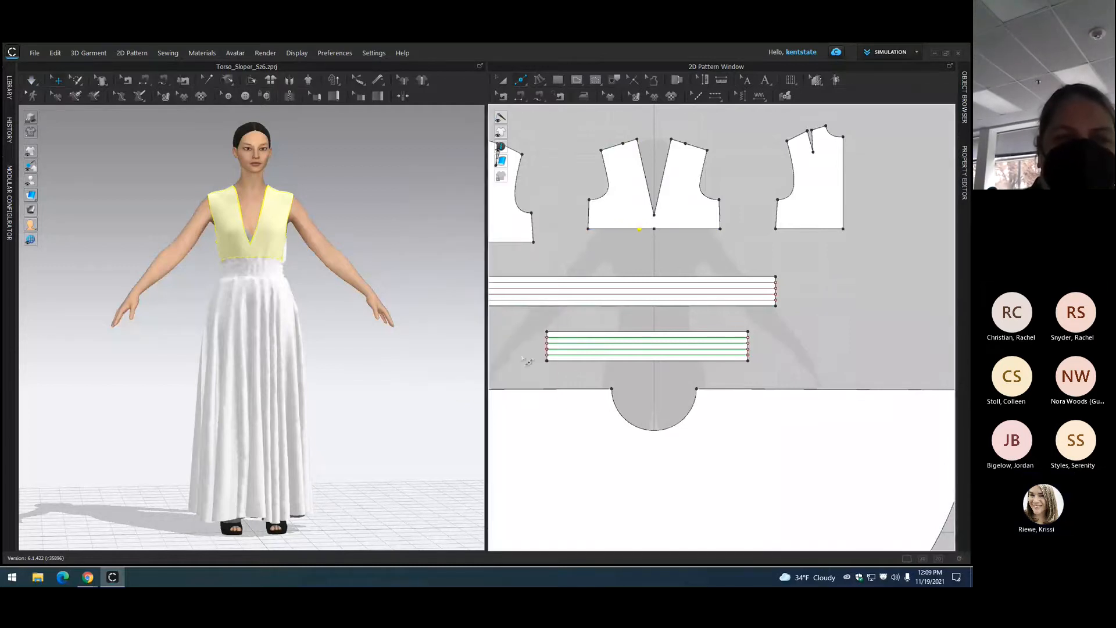
pyautogui.click(670, 232)
pyautogui.write('2')
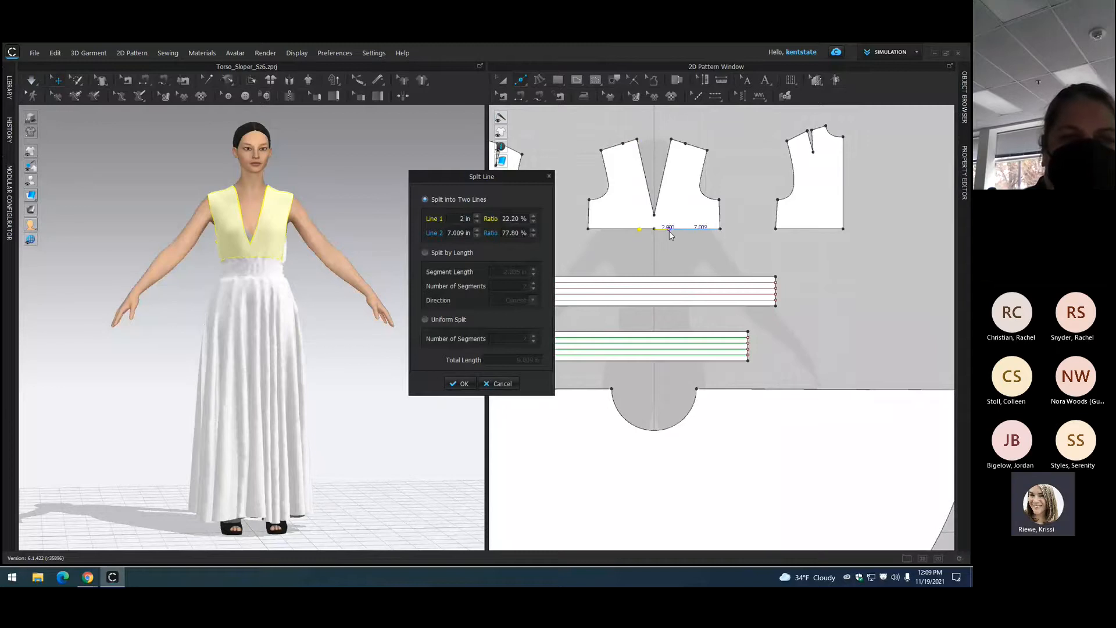
pyautogui.press('Return')
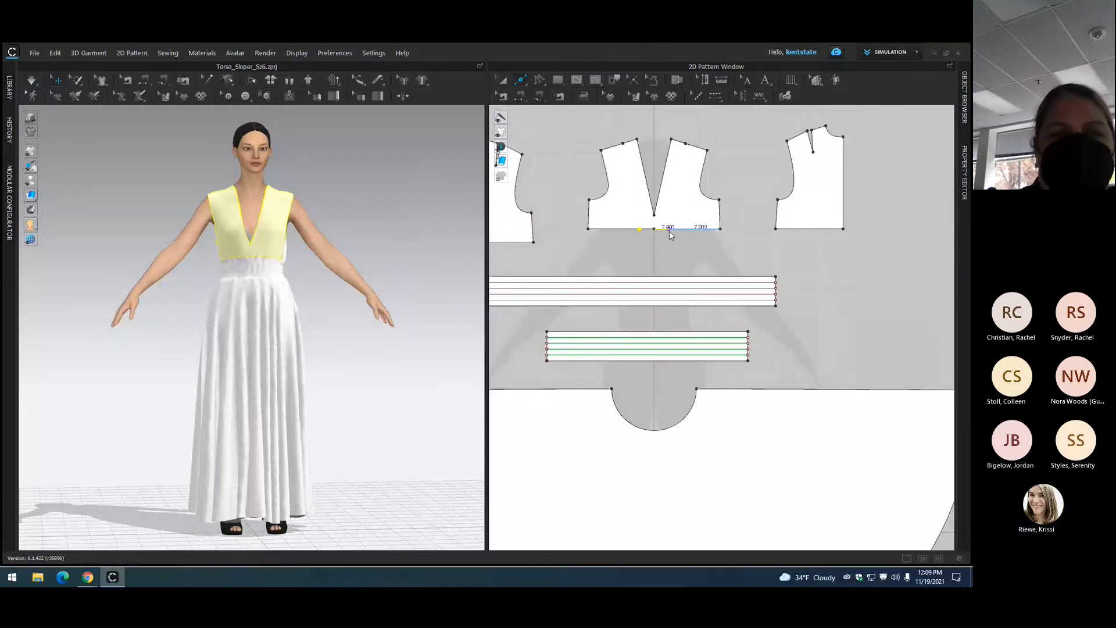
pyautogui.click(670, 230)
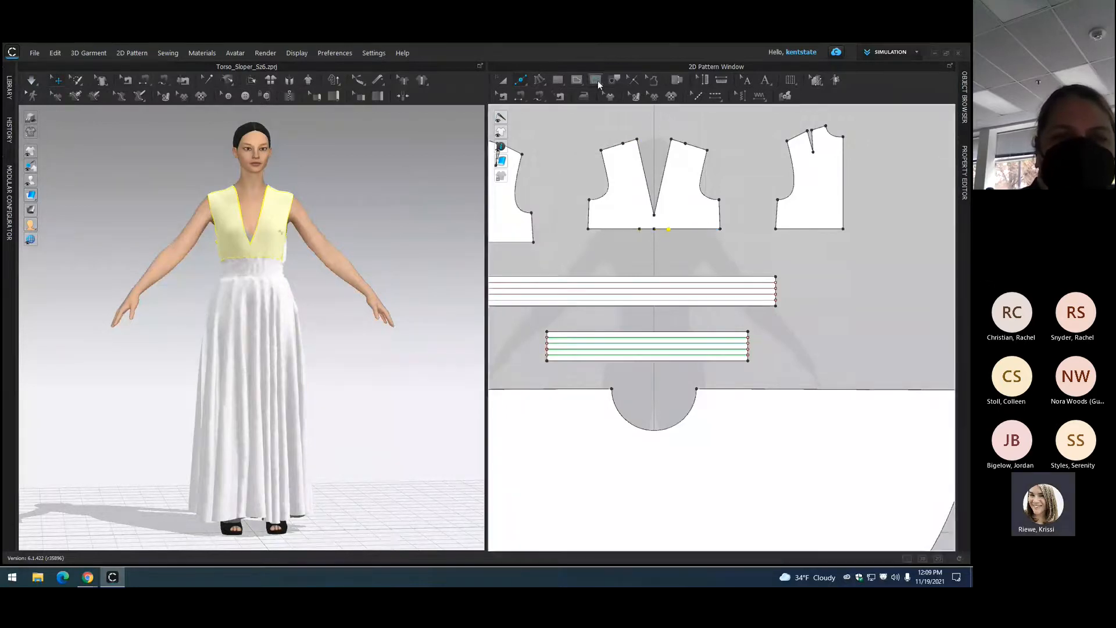
# Step: Draw an internal line on the front bodice from one shoulder point down, across the two waist points and up to the other shoulder point
pyautogui.click(576, 81)
pyautogui.click(601, 120)
pyautogui.click(623, 144)
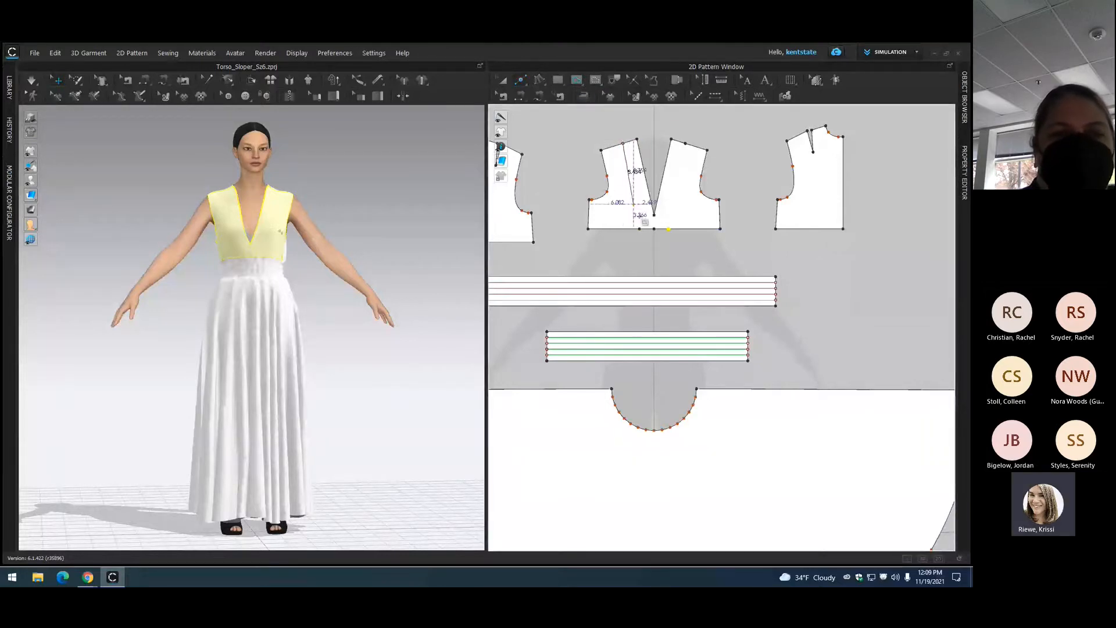
pyautogui.doubleClick(640, 229)
pyautogui.click(669, 230)
pyautogui.doubleClick(685, 144)
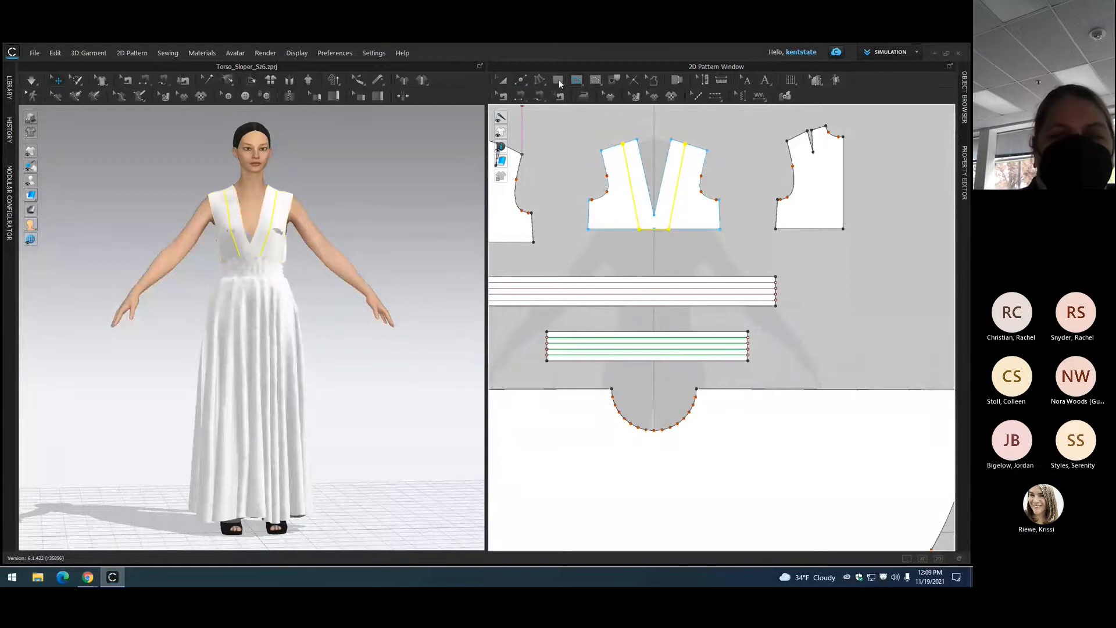
# Step: Move the internal line's two waist points inward along the waist edge so that they sit 3 in apart
pyautogui.click(521, 81)
pyautogui.click(541, 95)
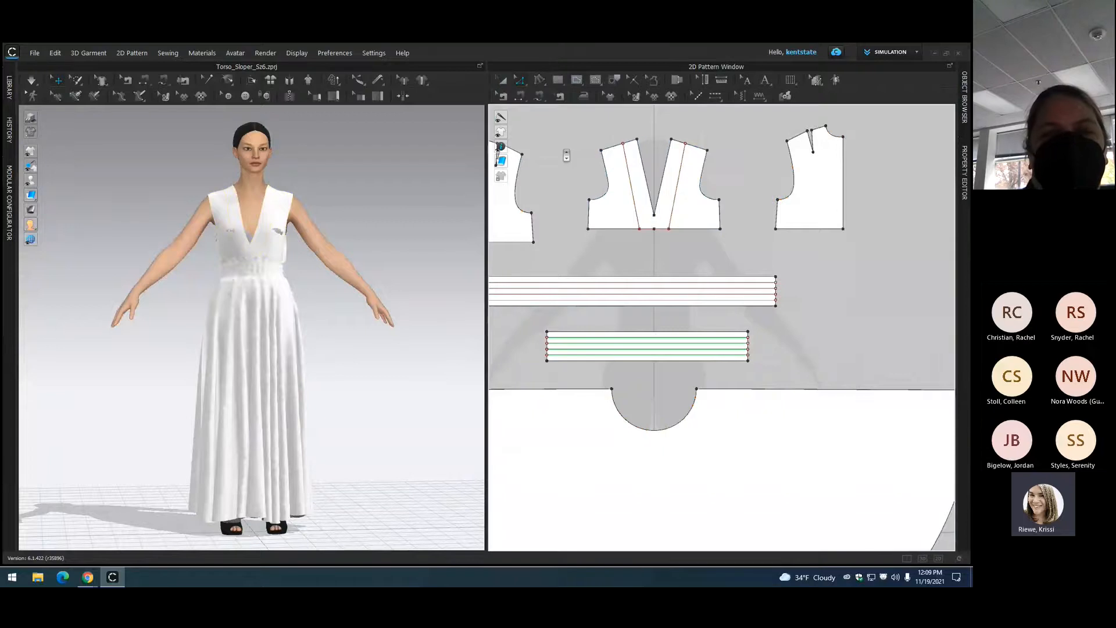
pyautogui.scroll(-3, 567, 155)
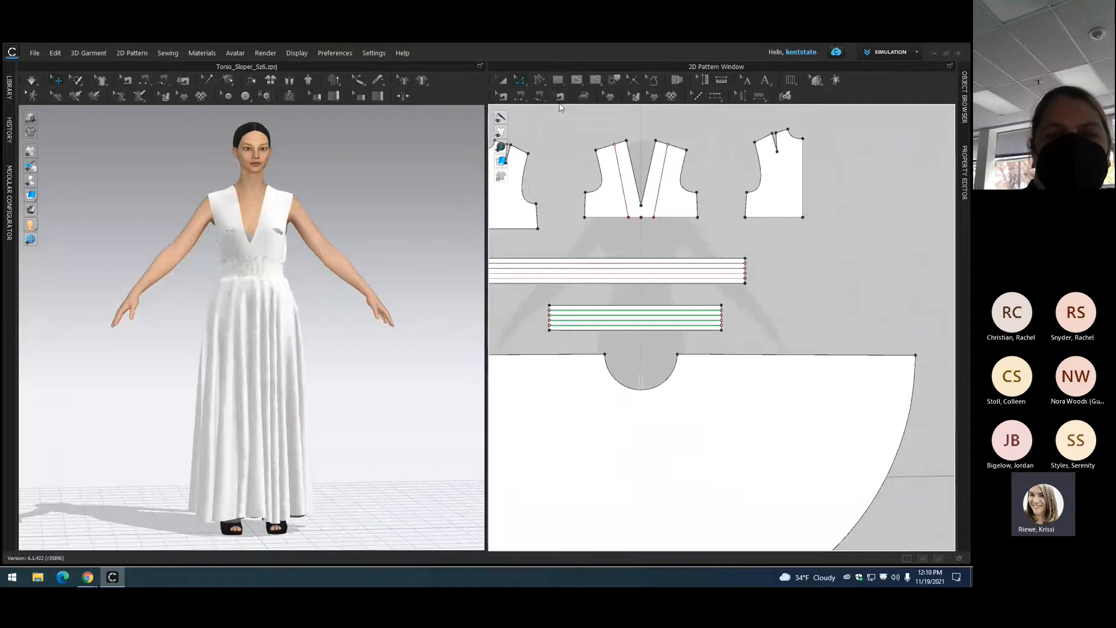
pyautogui.click(629, 217)
pyautogui.press('Right')
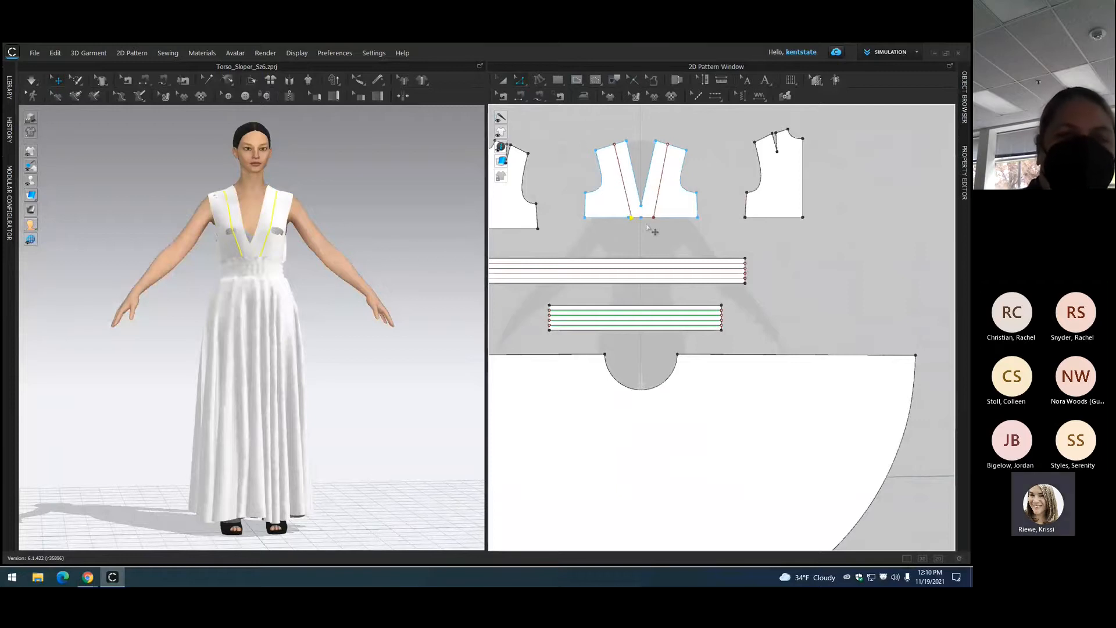
pyautogui.click(653, 218)
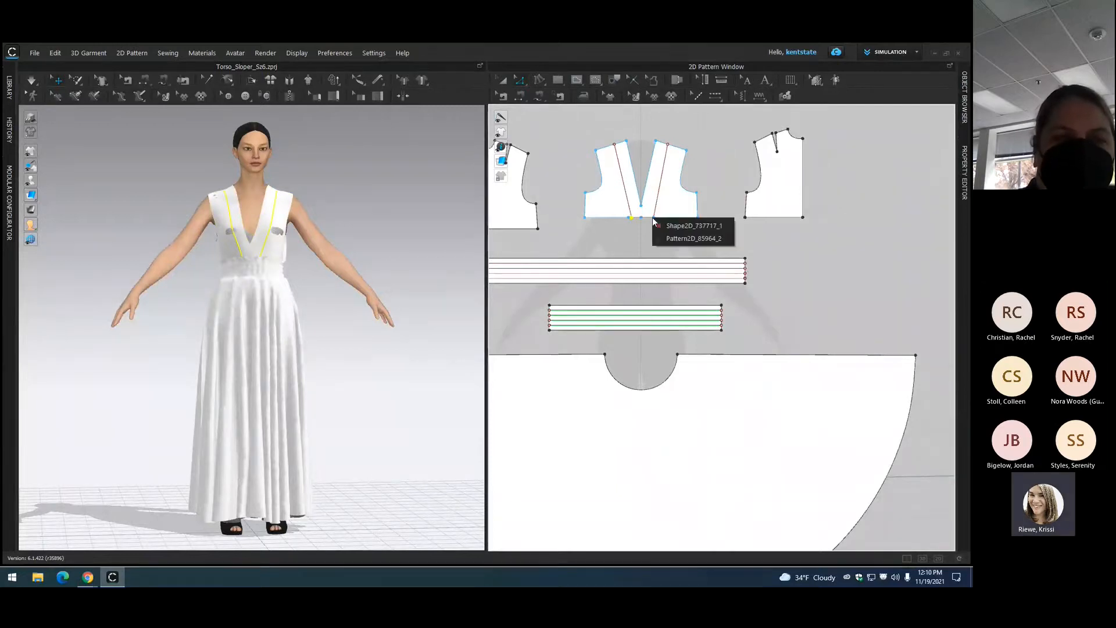
pyautogui.click(693, 227)
pyautogui.press('Left')
pyautogui.press('Left')
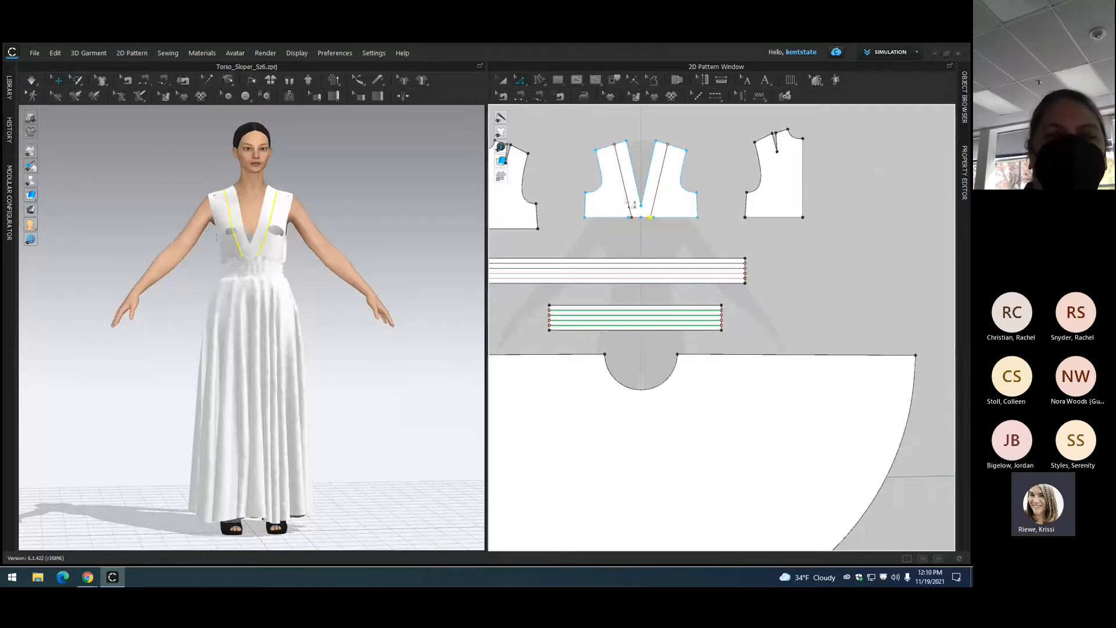
pyautogui.click(555, 135)
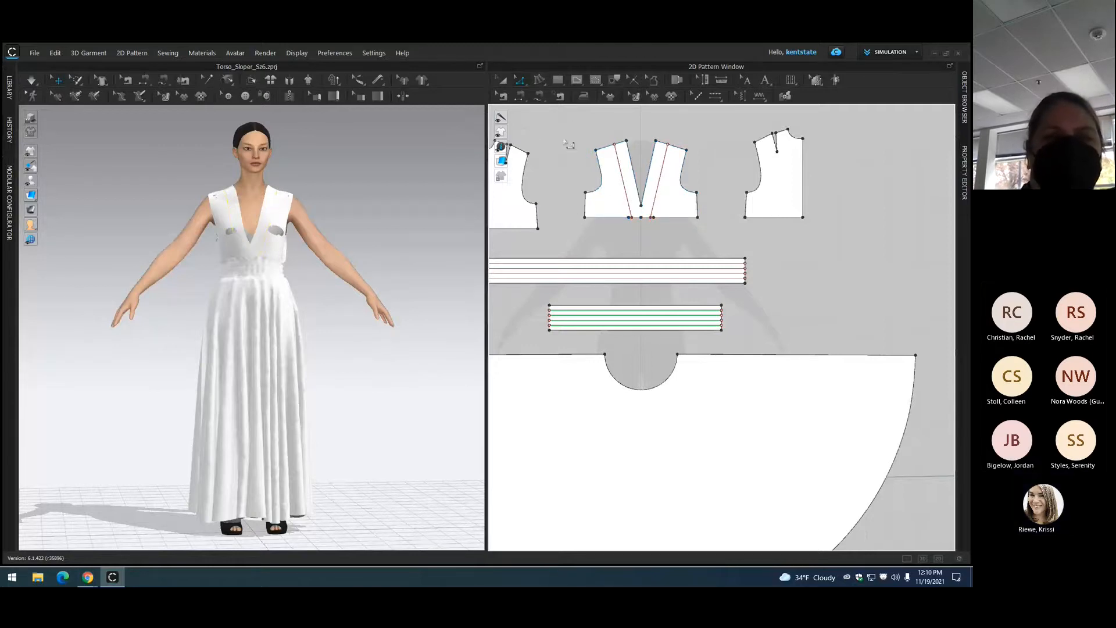
# Step: Delete the two leftover split points on the front bodice's waist edge, one on each side of center
pyautogui.click(628, 218)
pyautogui.press('Delete')
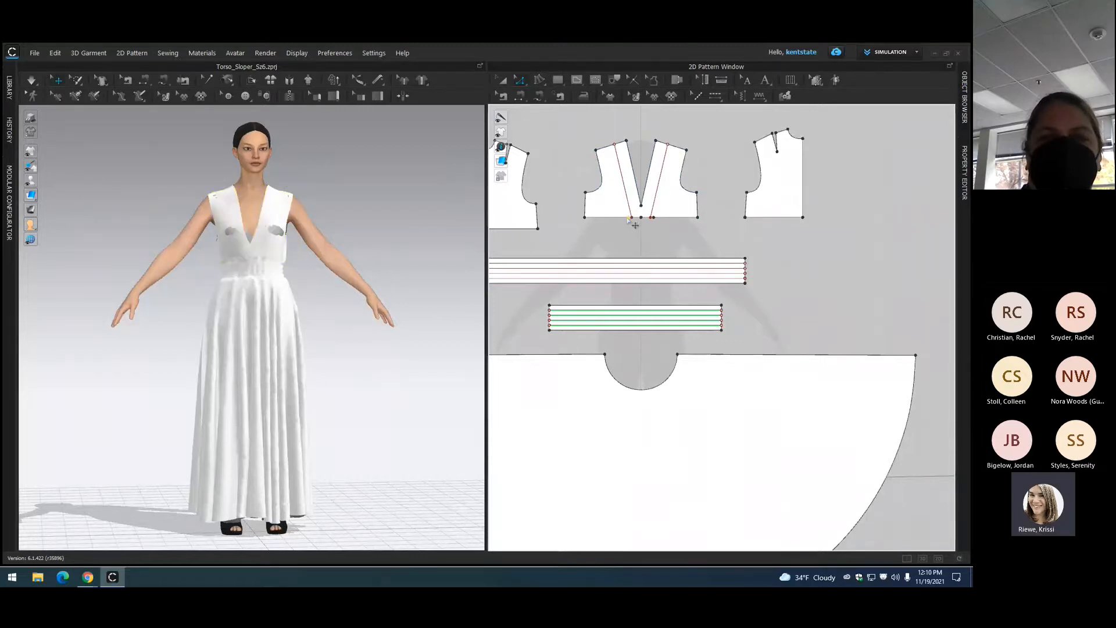
pyautogui.click(654, 217)
pyautogui.press('Delete')
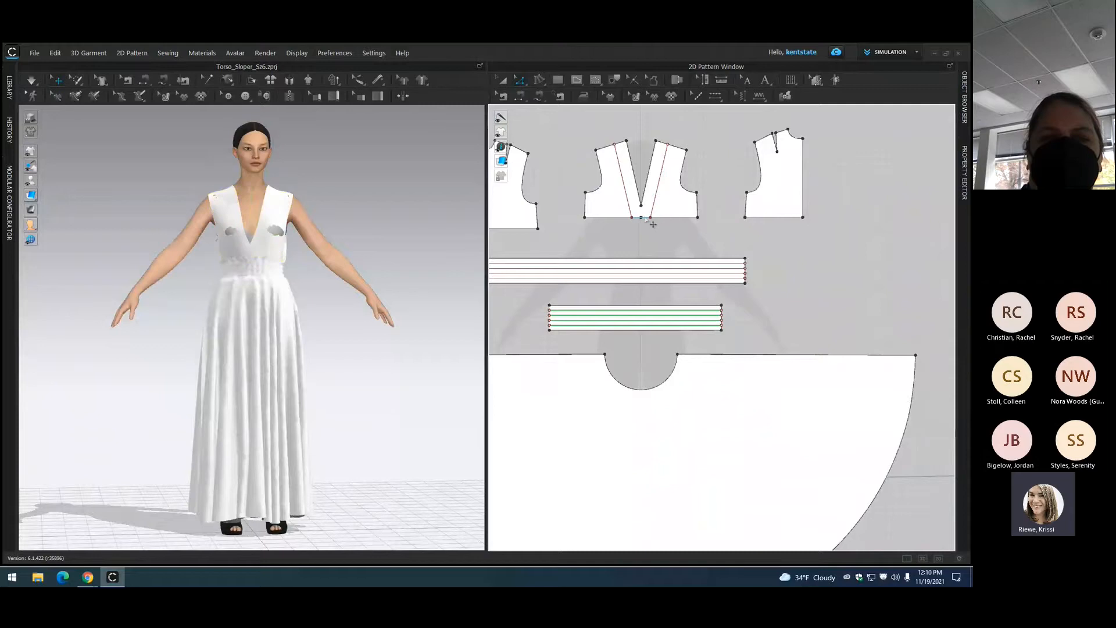
# Step: Try to select and delete the center point on the front bodice's waist edge
pyautogui.scroll(-3, 640, 218)
pyautogui.scroll(6, 643, 224)
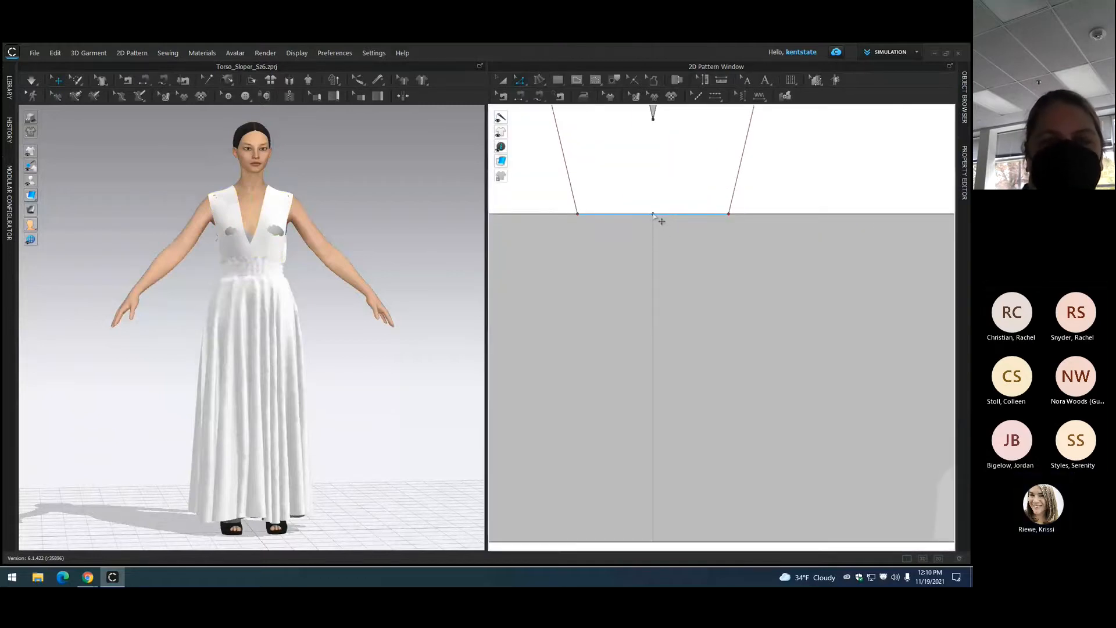
pyautogui.click(654, 214)
pyautogui.click(660, 232)
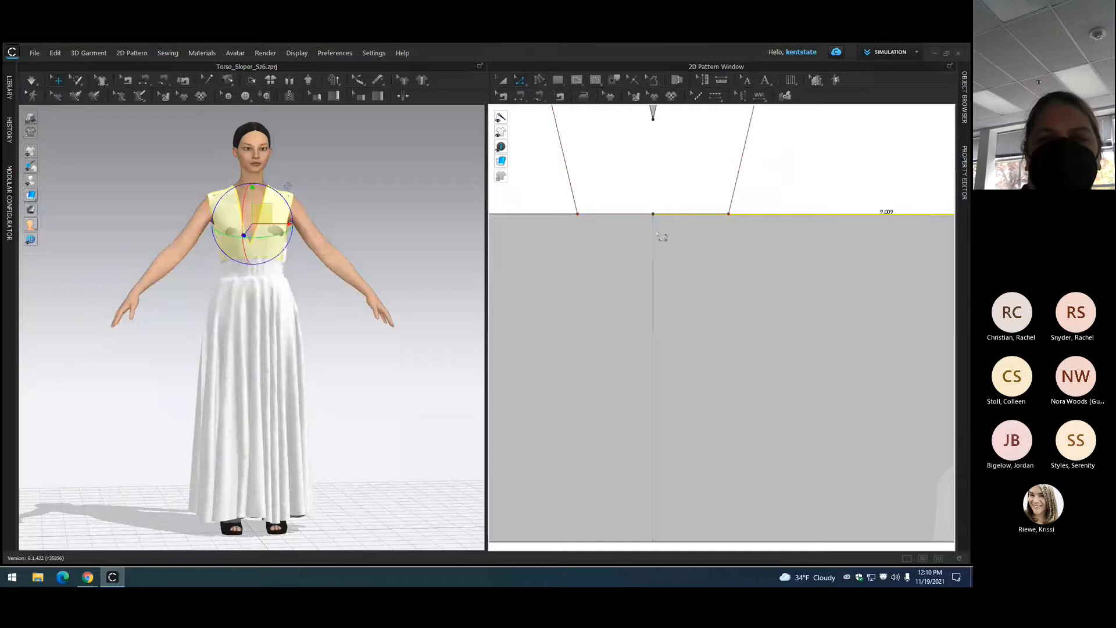
pyautogui.click(652, 215)
pyautogui.click(669, 244)
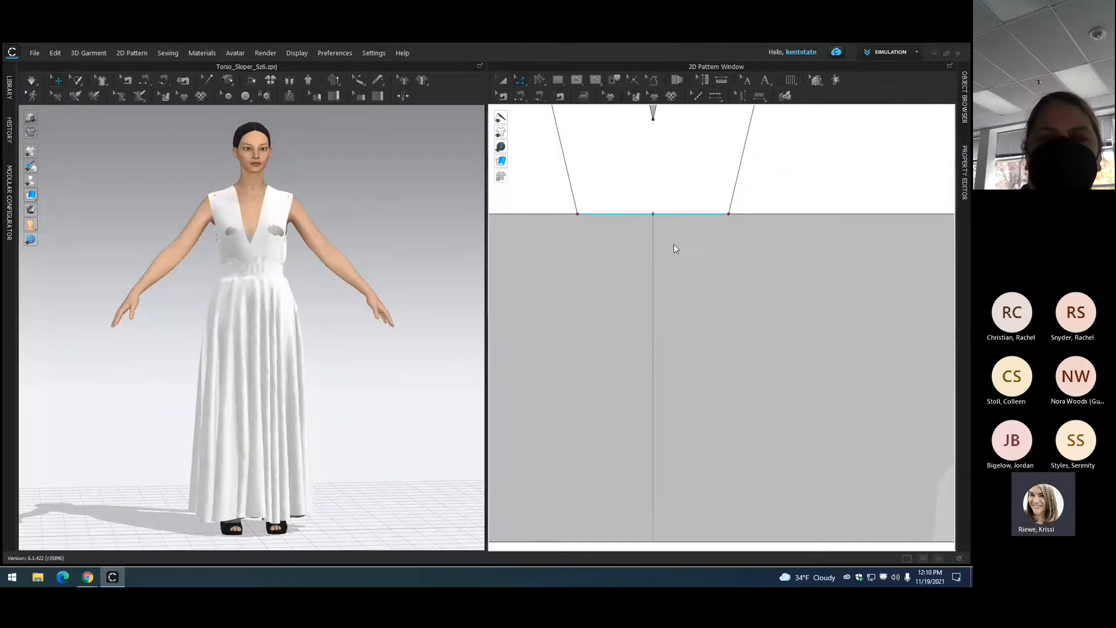
pyautogui.click(652, 215)
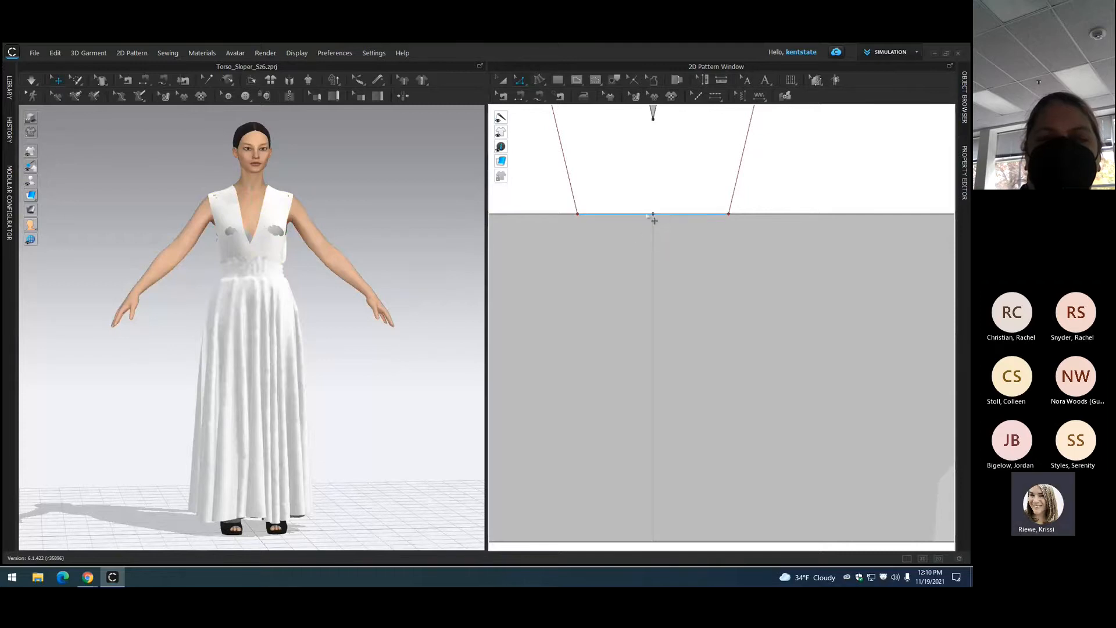
pyautogui.click(652, 215)
pyautogui.click(672, 234)
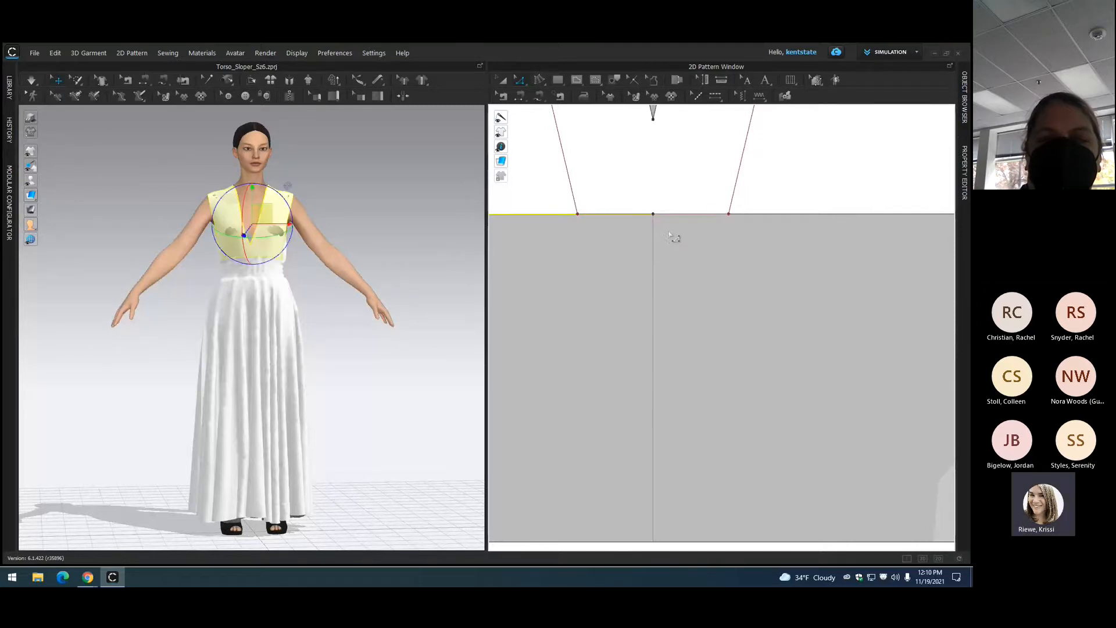
pyautogui.click(657, 224)
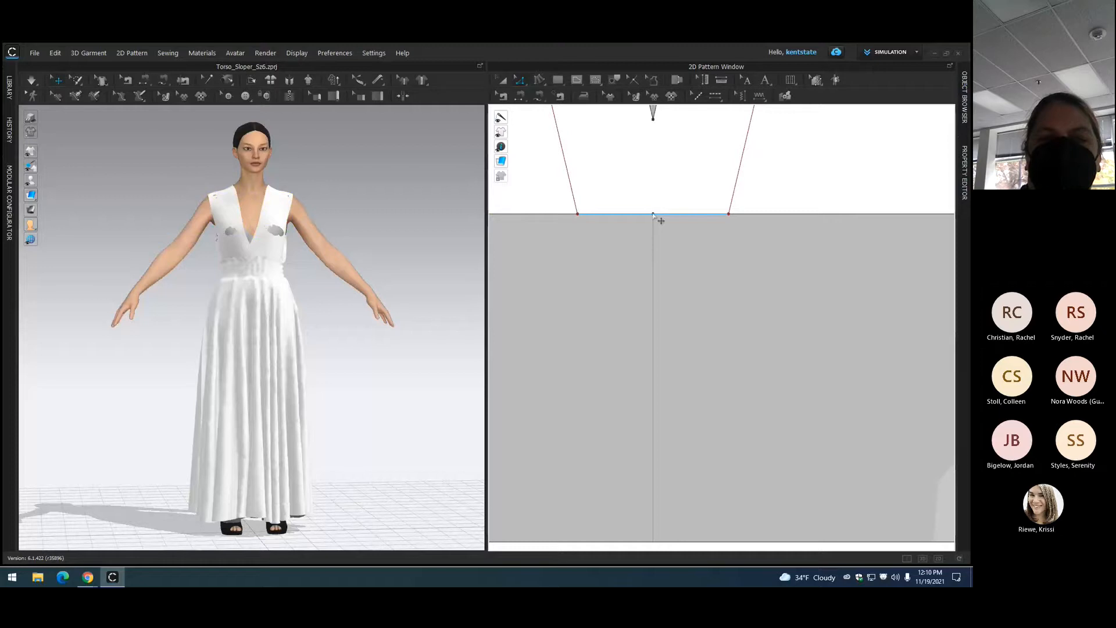
pyautogui.click(652, 214)
pyautogui.click(672, 232)
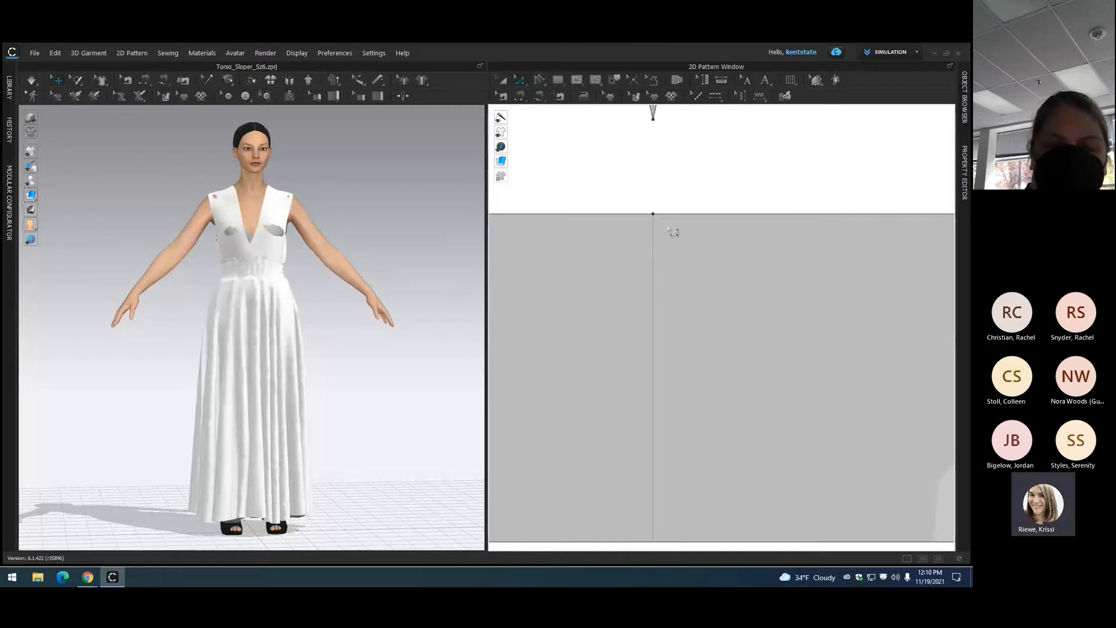
# Step: Undo the deletion of the front bodice's internal line
pyautogui.scroll(3, 679, 235)
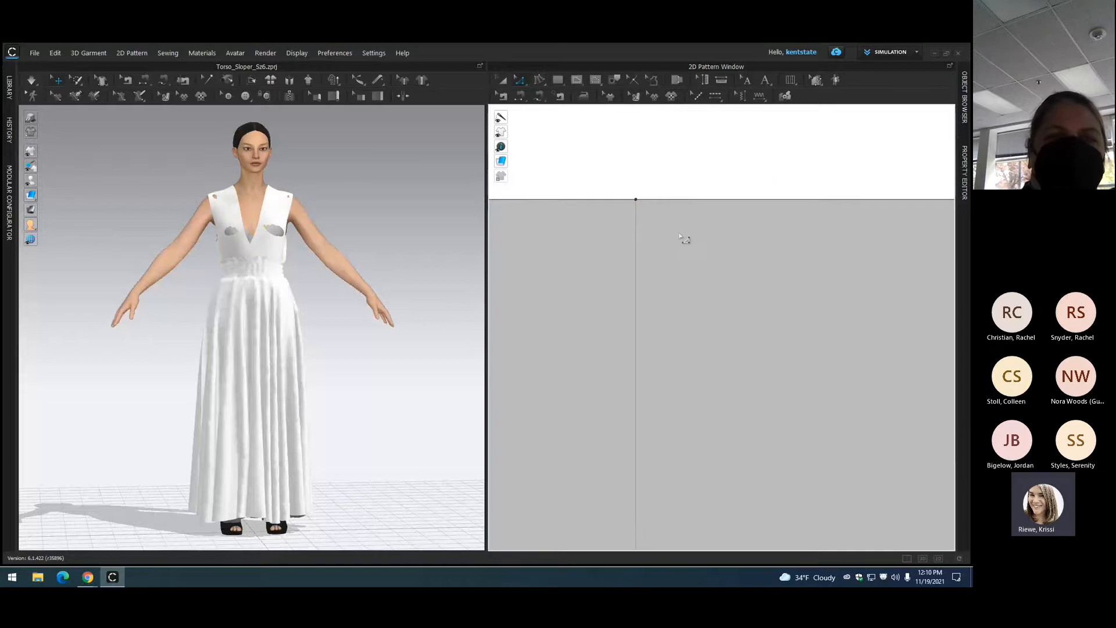
pyautogui.hotkey('ctrl', 'z')
pyautogui.scroll(3, 680, 235)
pyautogui.scroll(-5, 668, 247)
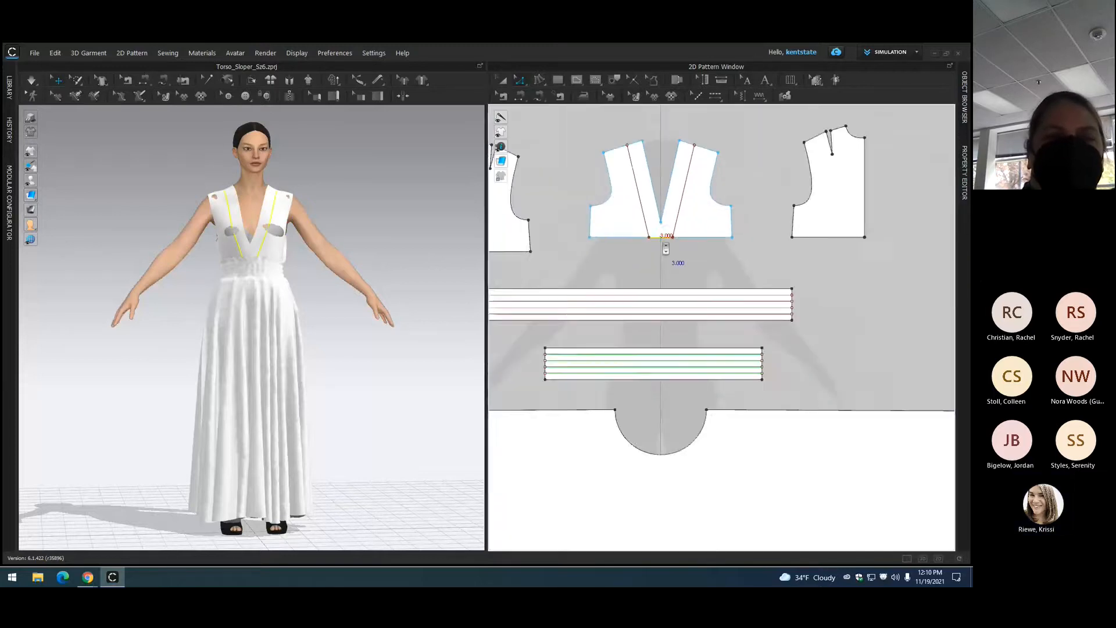
# Step: Trace the front neckline band outline, including its shoulder, V-neck, internal line and waist segments, as a separate pattern placed above the bodice
pyautogui.moveTo(591, 164); pyautogui.dragTo(596, 201, button='right')
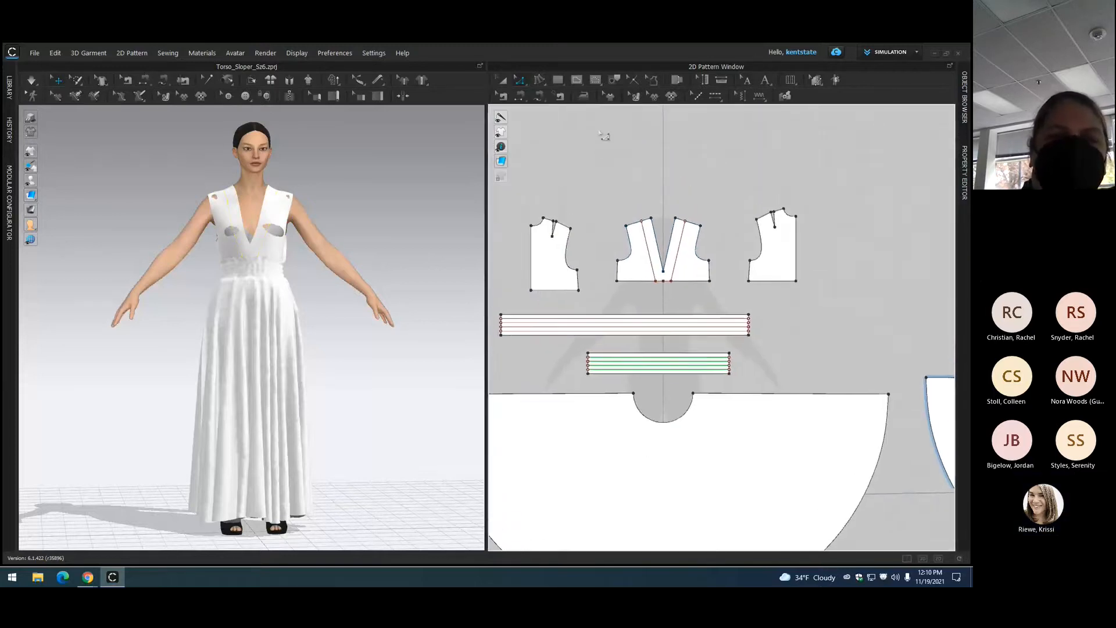
pyautogui.click(576, 80)
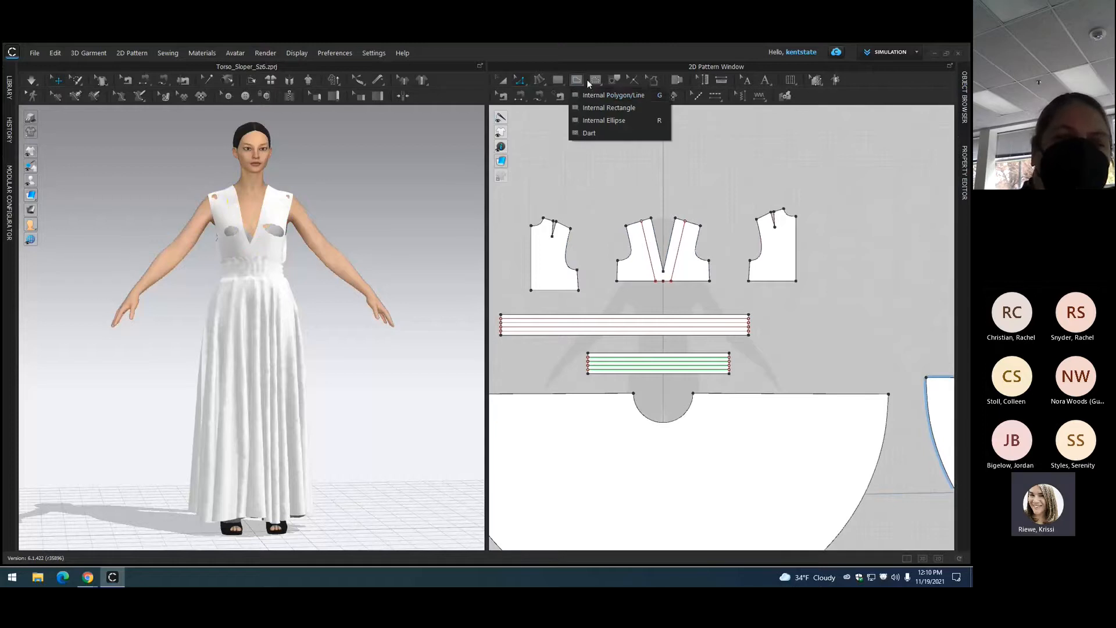
pyautogui.click(615, 81)
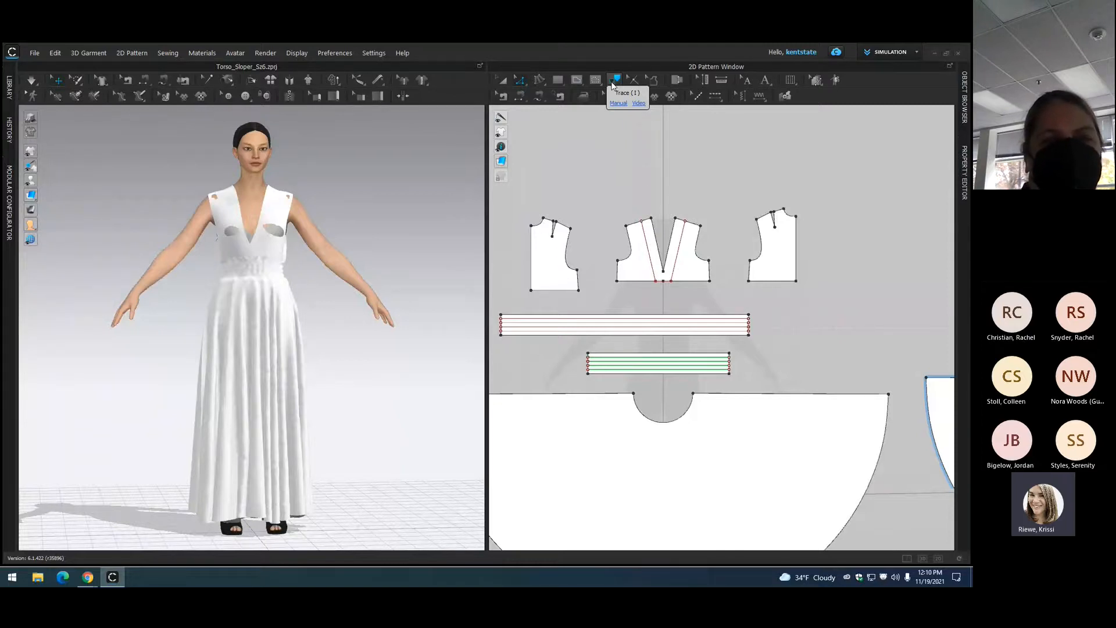
pyautogui.scroll(-2, 663, 210)
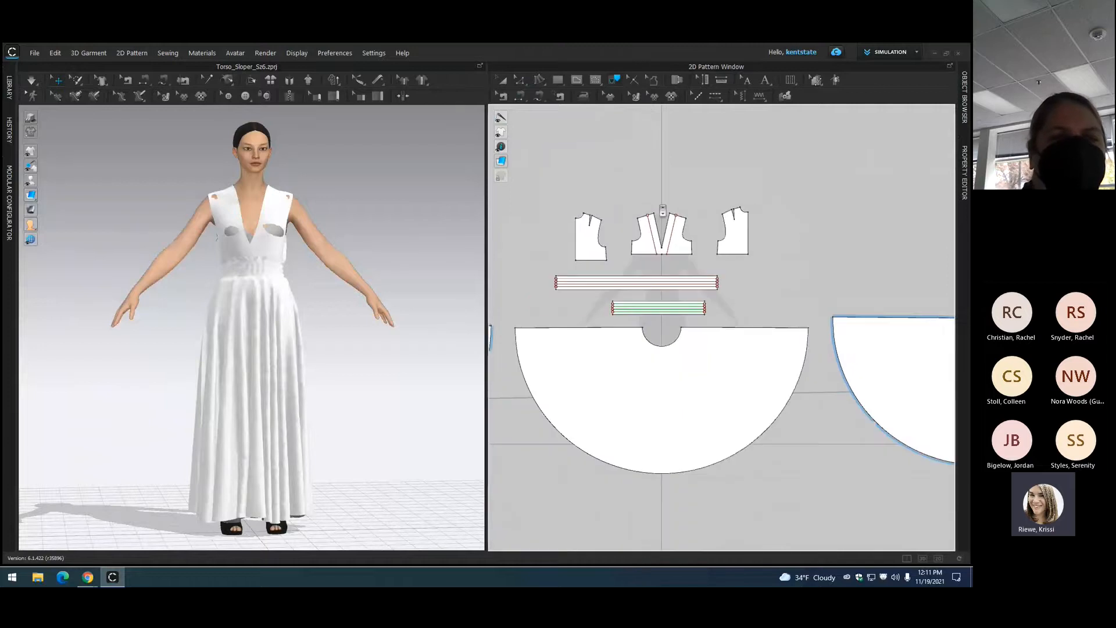
pyautogui.scroll(3, 663, 210)
pyautogui.scroll(2, 663, 211)
pyautogui.click(640, 249)
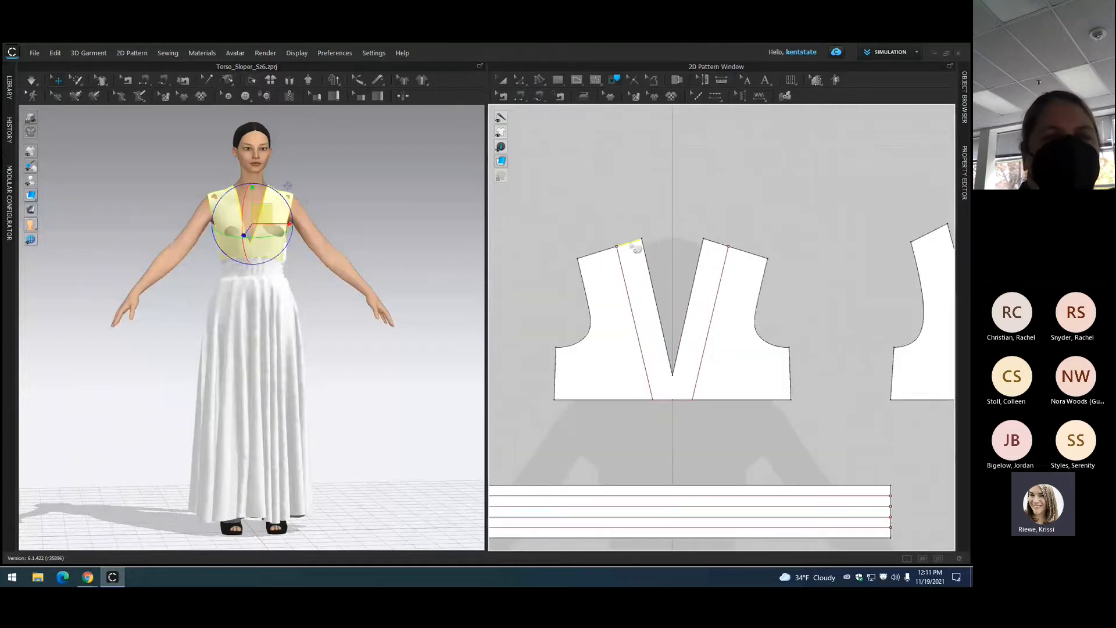
pyautogui.keyDown('shift'); pyautogui.click(642, 341); pyautogui.keyUp('shift')
pyautogui.keyDown('shift'); pyautogui.click(686, 400); pyautogui.keyUp('shift')
pyautogui.keyDown('shift'); pyautogui.click(705, 348); pyautogui.keyUp('shift')
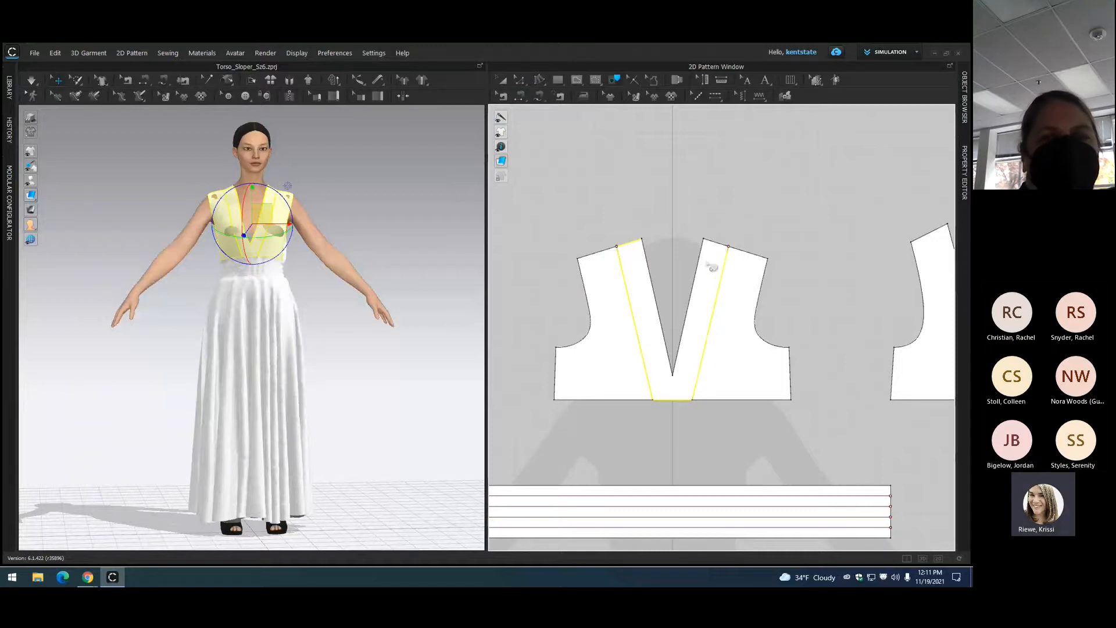
pyautogui.keyDown('shift'); pyautogui.click(717, 243); pyautogui.keyUp('shift')
pyautogui.keyDown('shift'); pyautogui.click(656, 294); pyautogui.keyUp('shift')
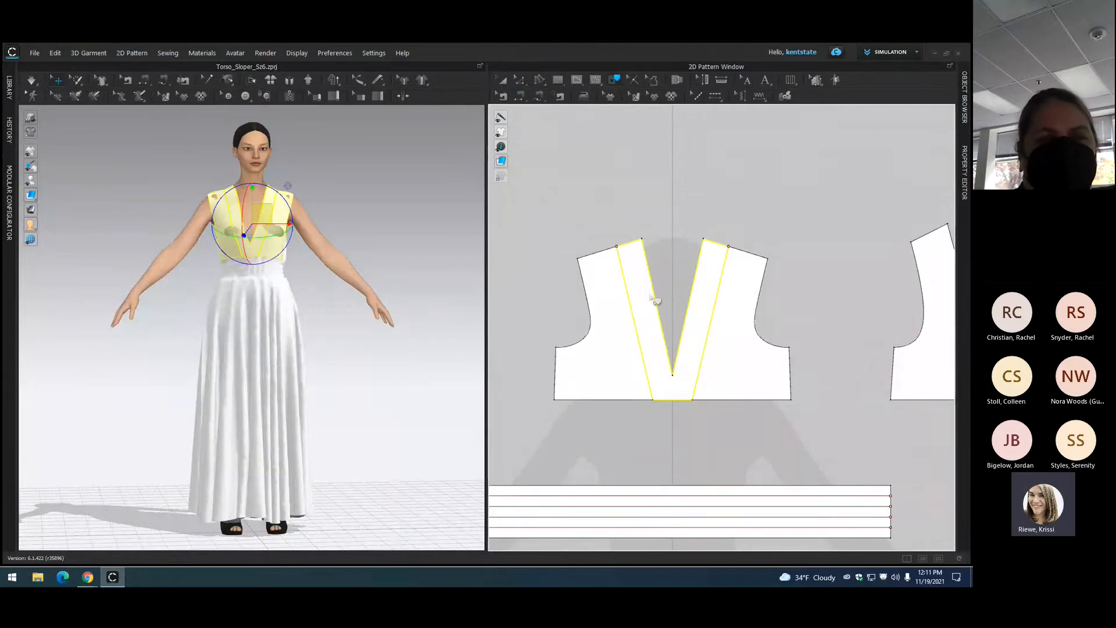
pyautogui.rightClick(654, 295)
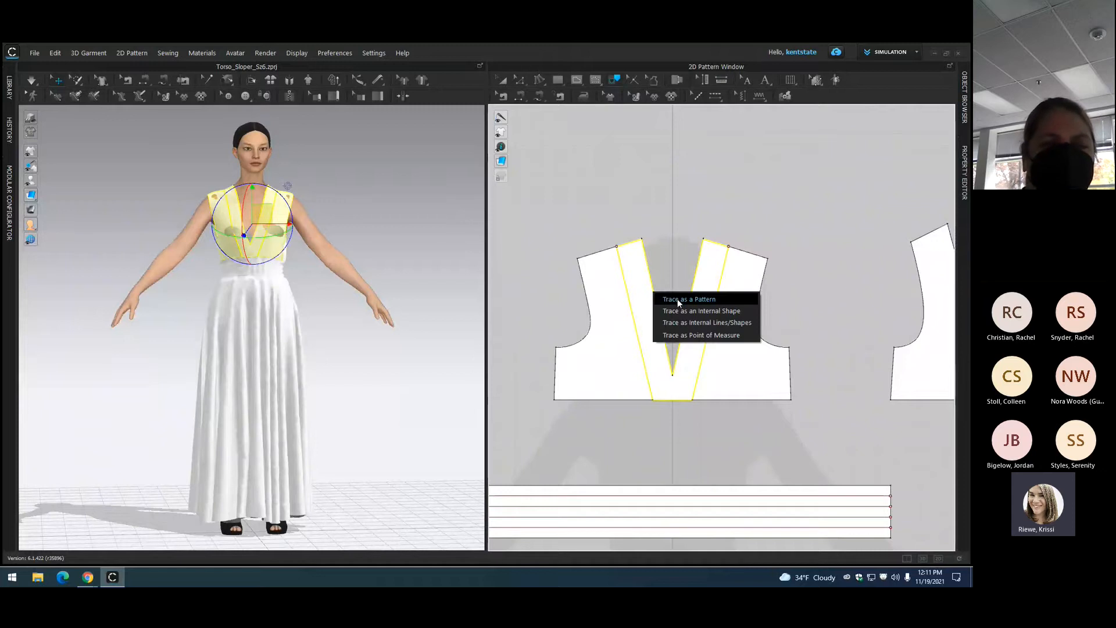
pyautogui.click(677, 299)
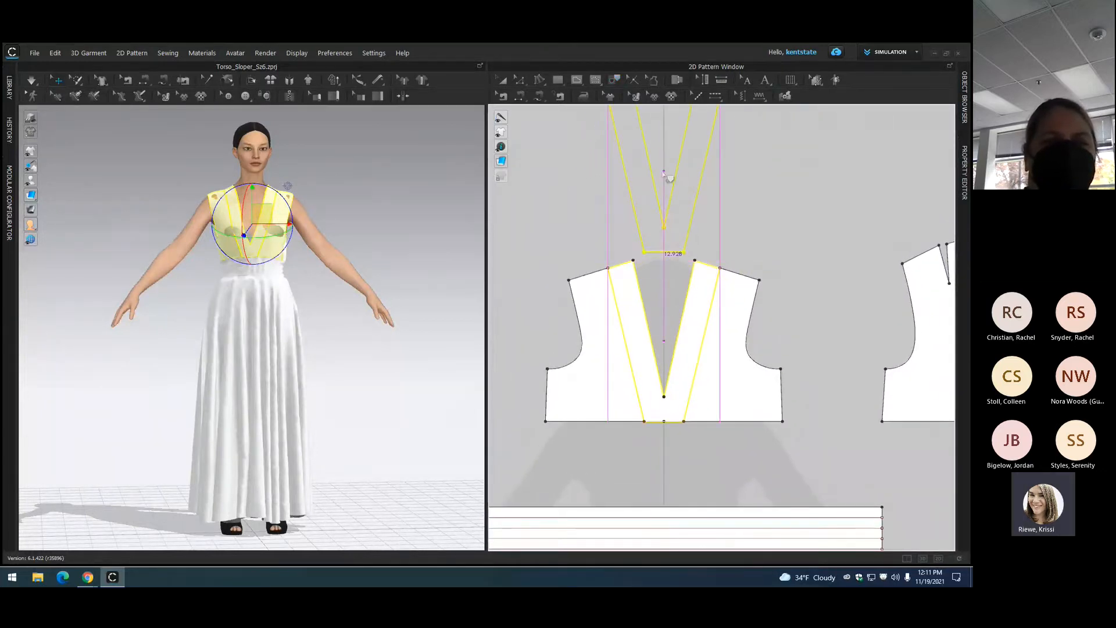
pyautogui.click(661, 172)
# Step: Sew both V-neck edges of the traced band piece to the matching neckline edges of the front bodice with segment sewing
pyautogui.scroll(-5, 801, 272)
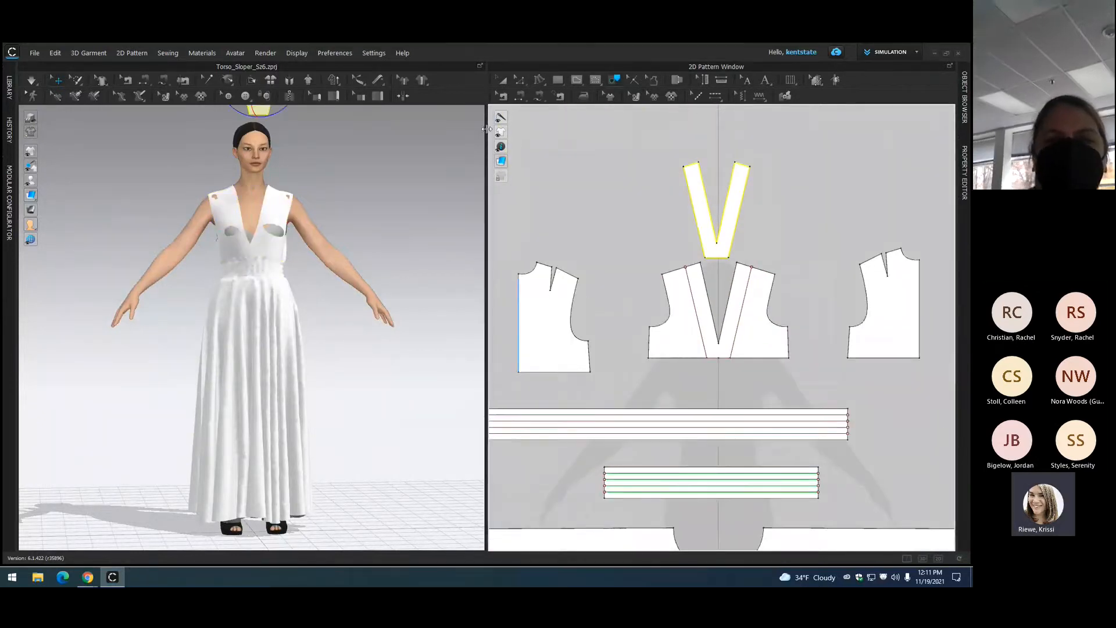
pyautogui.click(520, 96)
pyautogui.click(701, 195)
pyautogui.click(703, 284)
pyautogui.click(729, 192)
pyautogui.click(736, 283)
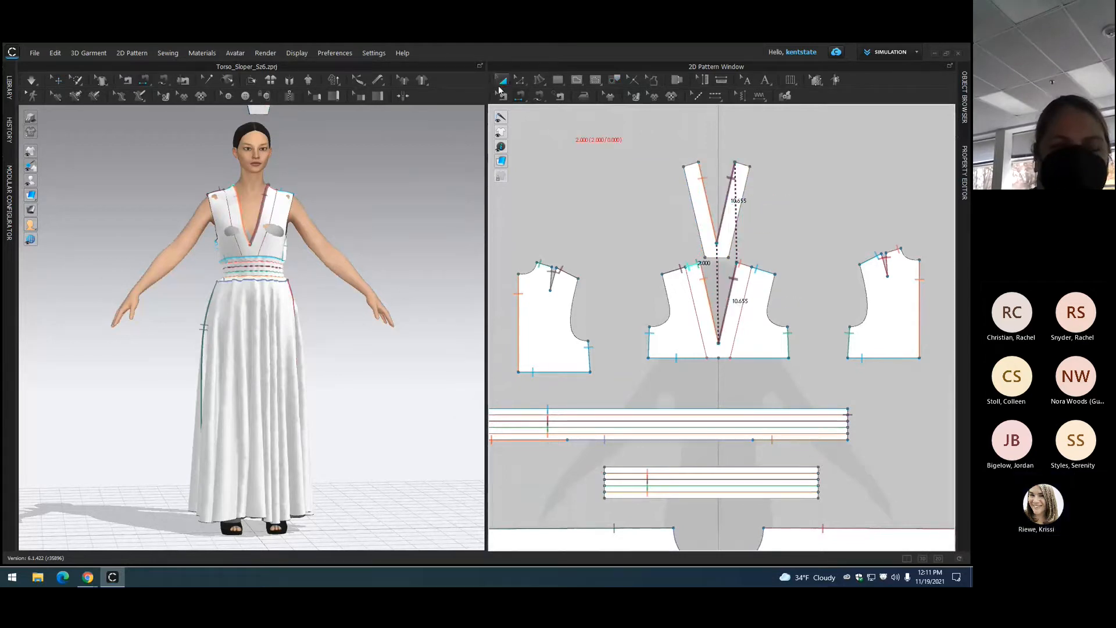
pyautogui.click(500, 85)
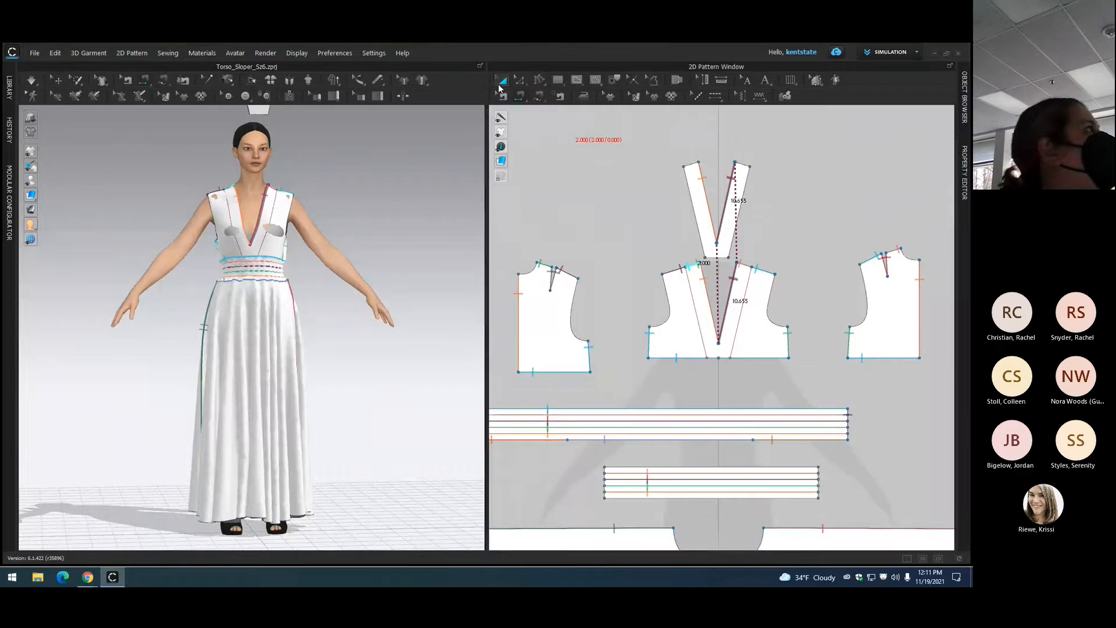
pyautogui.click(701, 193)
pyautogui.rightClick(701, 193)
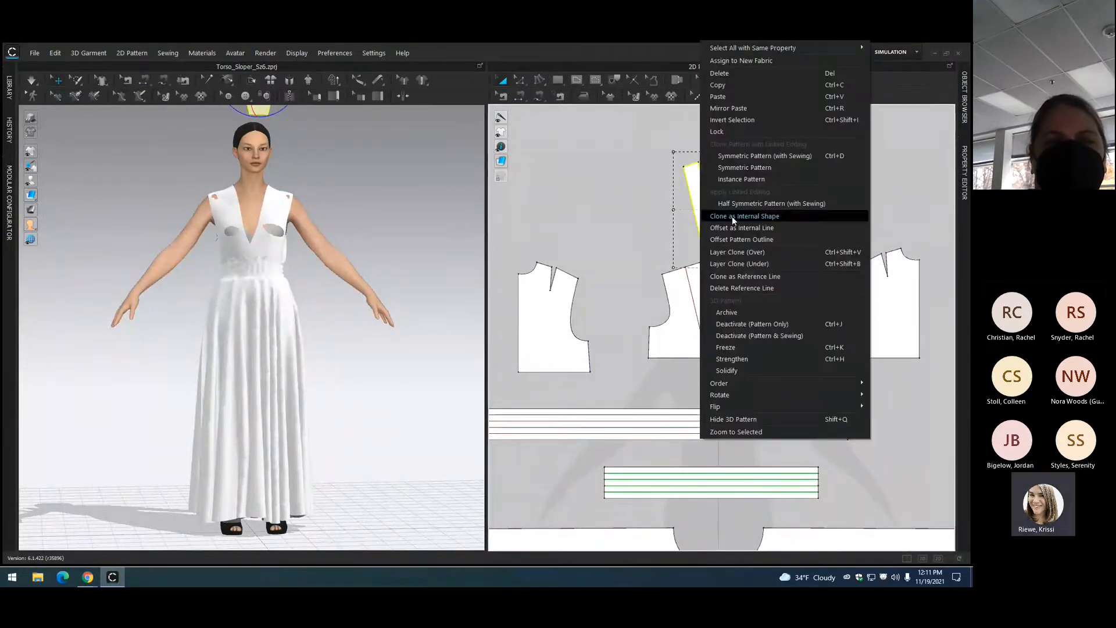
pyautogui.click(732, 252)
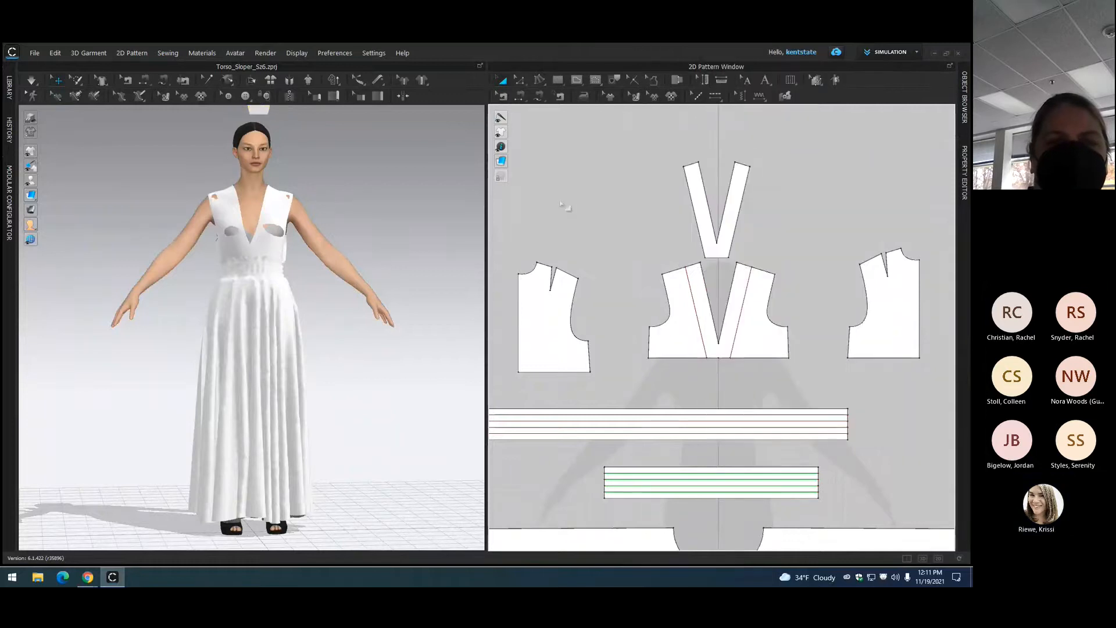
# Step: Superimpose the V-shaped band piece under the front bodice on the avatar
pyautogui.scroll(3, 347, 208)
pyautogui.scroll(-4, 348, 208)
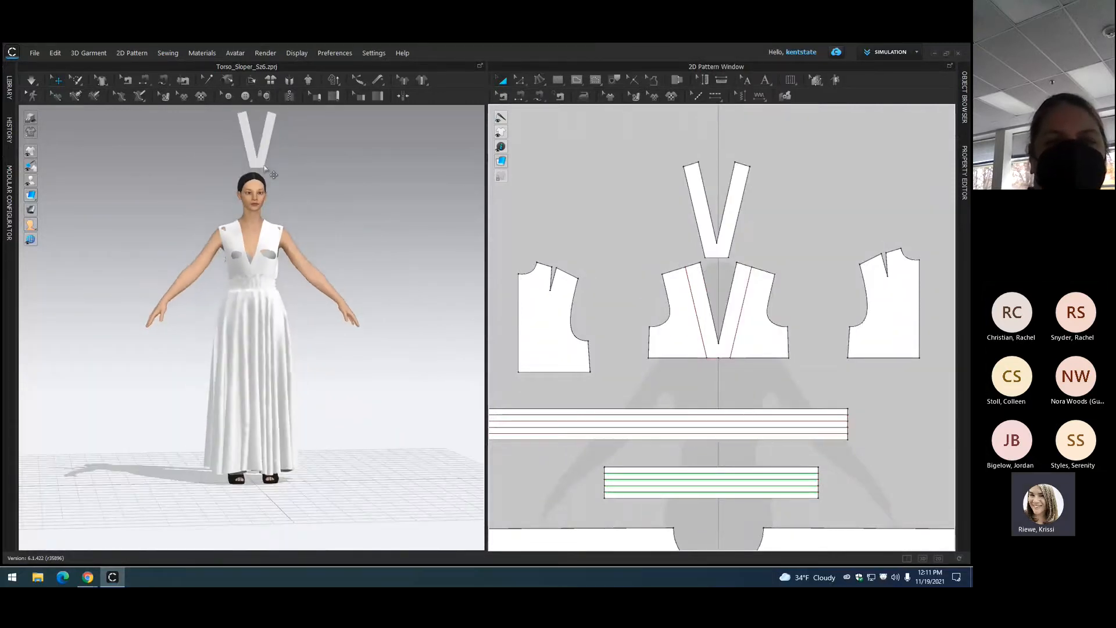
pyautogui.click(274, 156)
pyautogui.rightClick(264, 149)
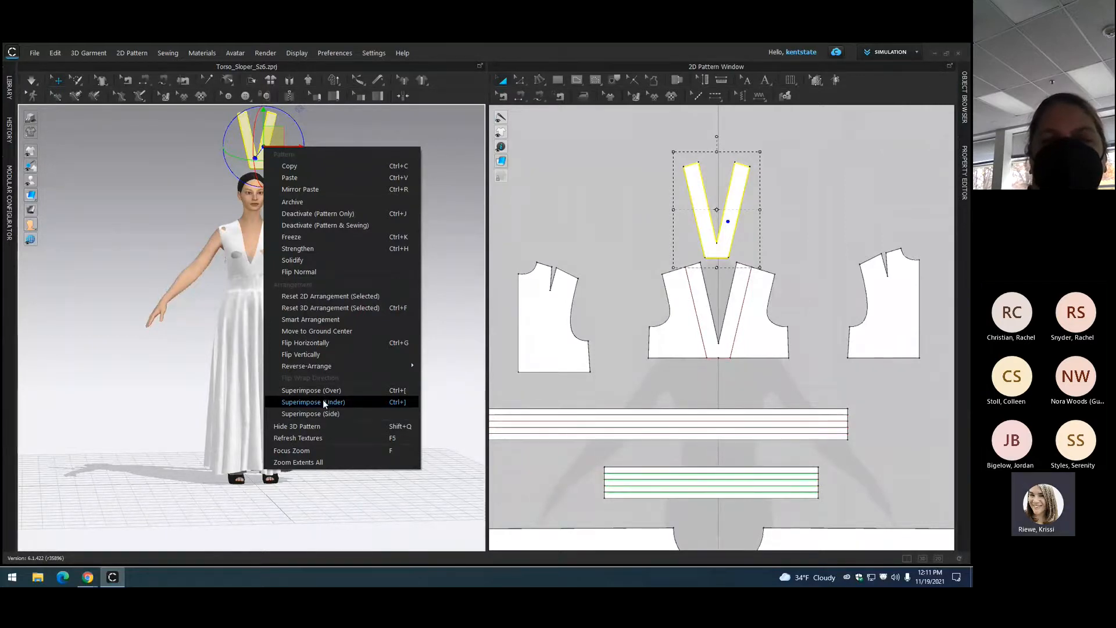
pyautogui.click(323, 402)
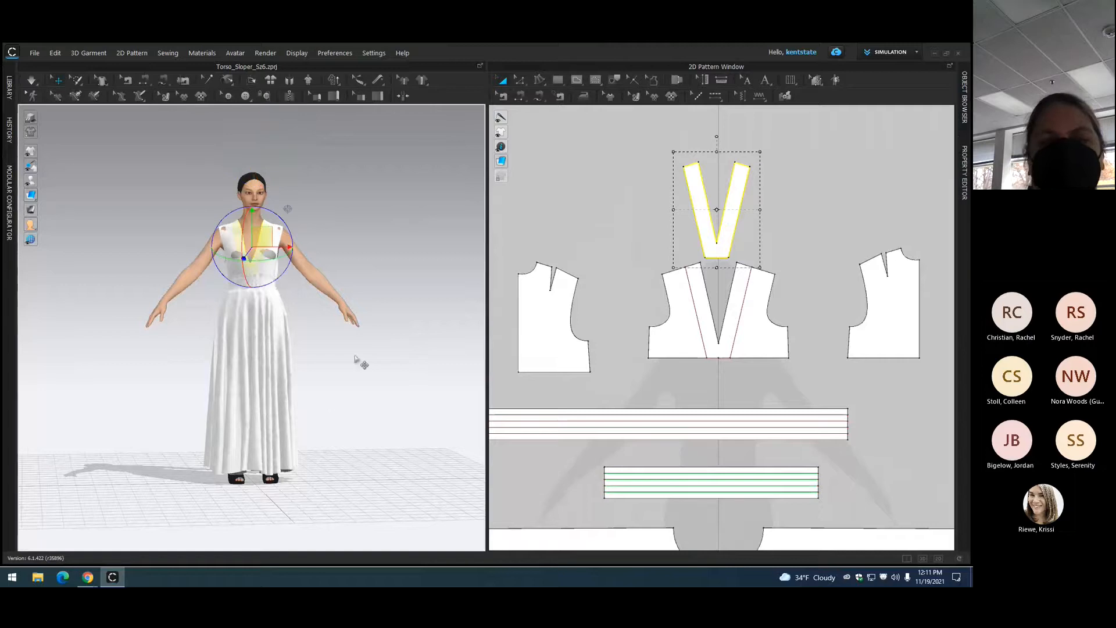
pyautogui.click(384, 265)
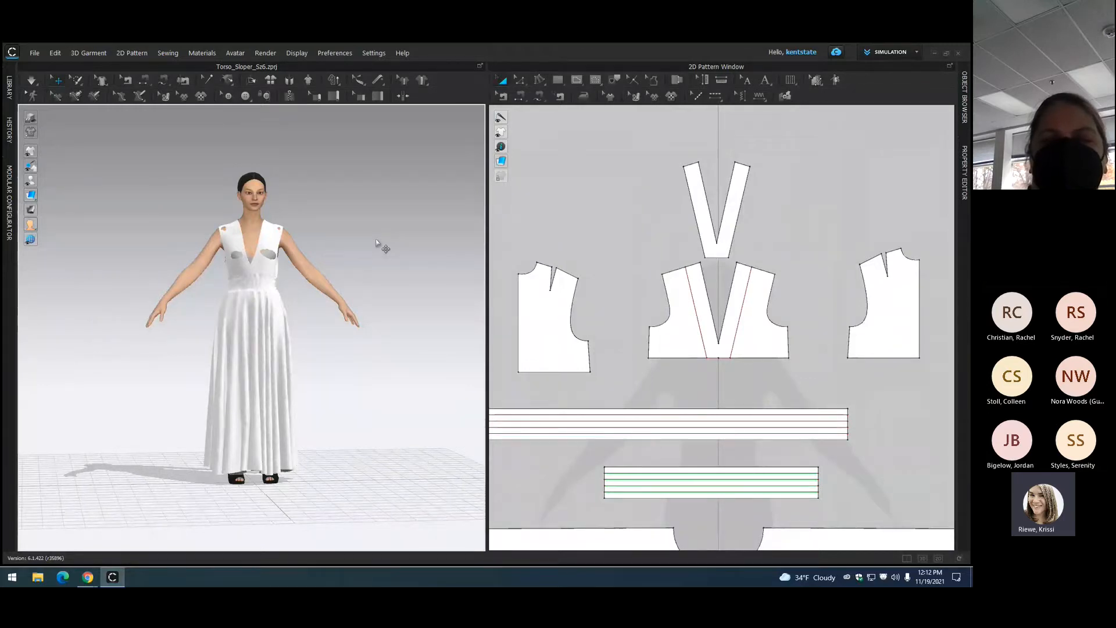
# Step: Drape the dress with the new neckline band piece by activating the 3D simulation tool
pyautogui.press('q')
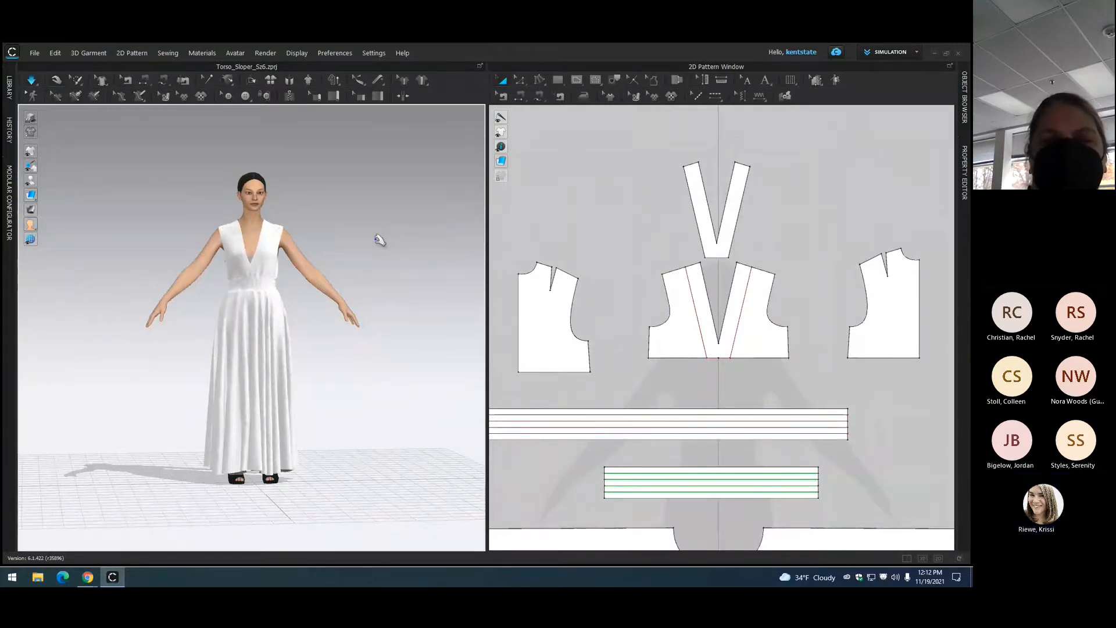
pyautogui.moveTo(346, 251)
pyautogui.mouseDown(button='right')
pyautogui.moveTo(317, 244)
pyautogui.moveTo(333, 249)
pyautogui.mouseUp(button='right')
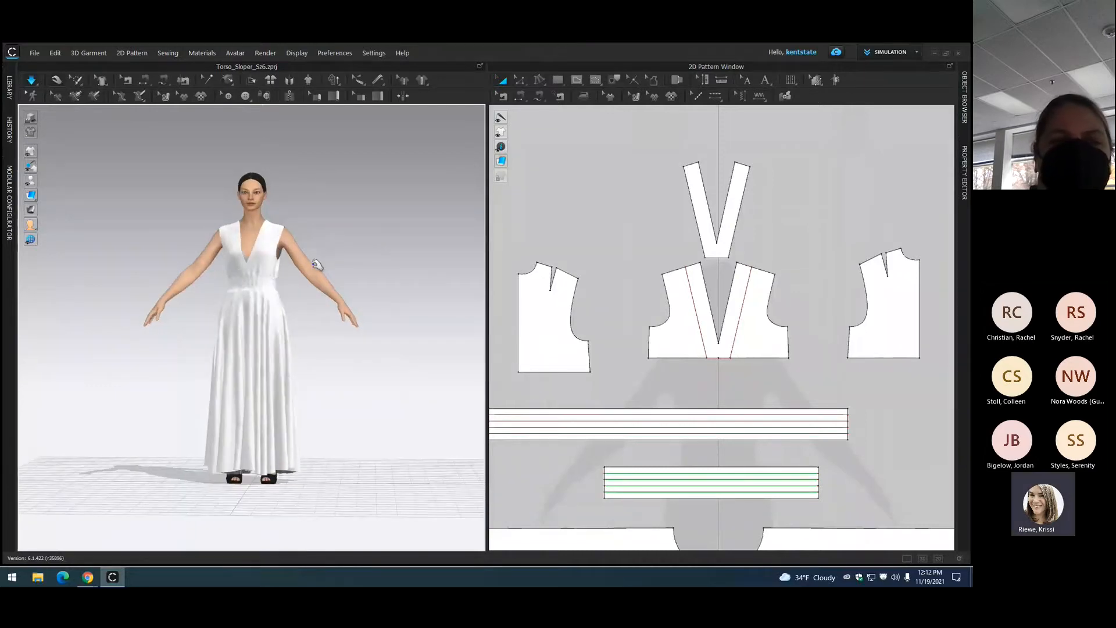
pyautogui.scroll(2, 297, 275)
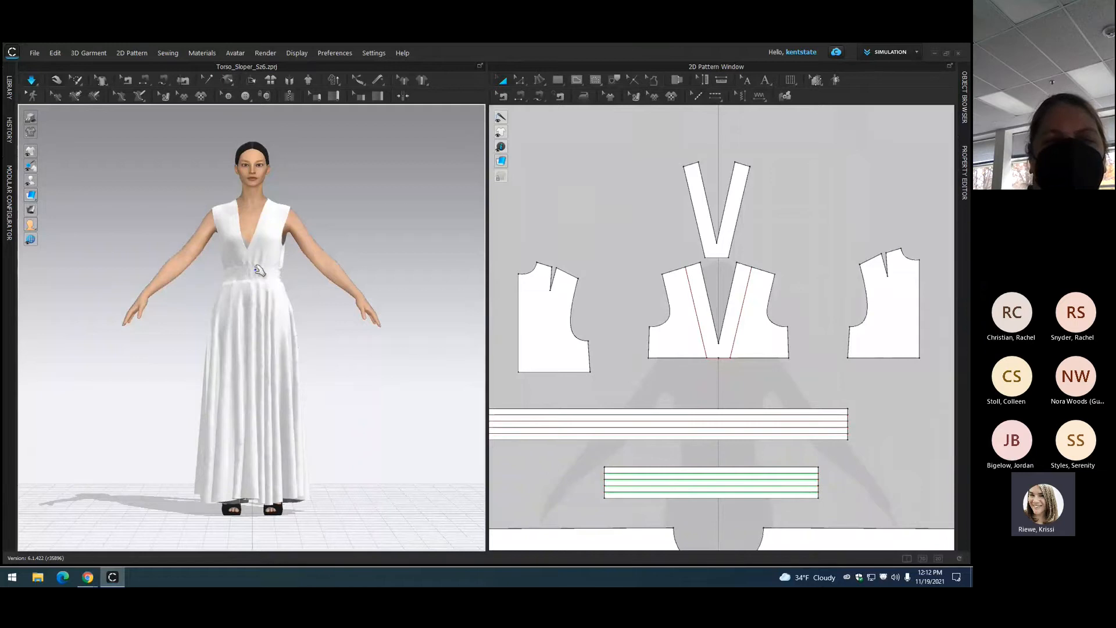
# Step: Pull the front bodice and the side of the skirt during simulation to settle the drape, and return to the front view
pyautogui.click(274, 270)
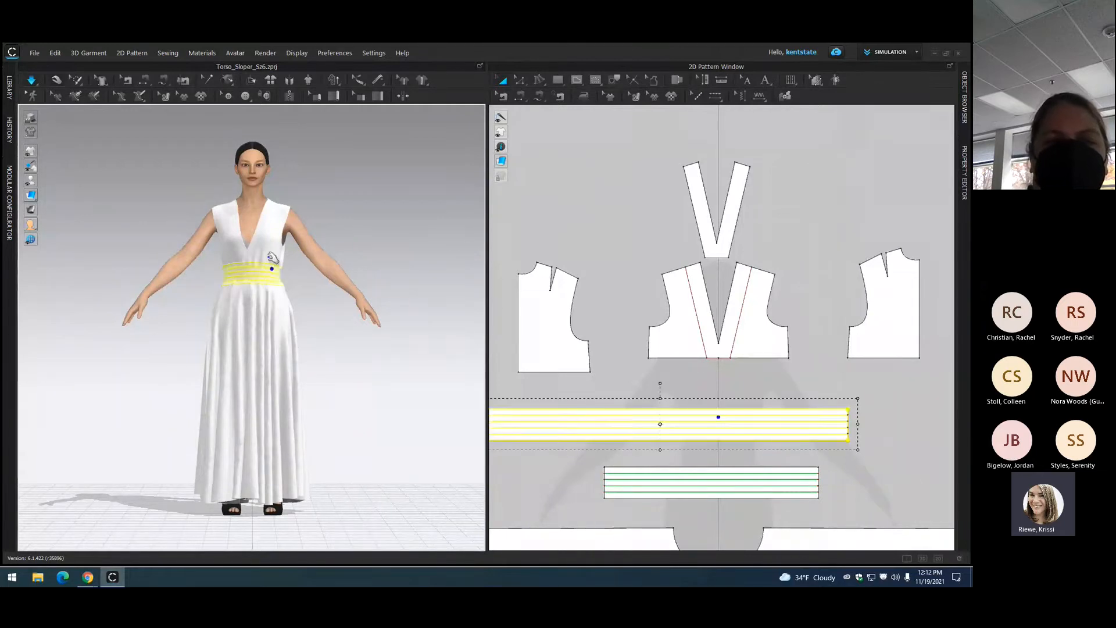
pyautogui.click(289, 255)
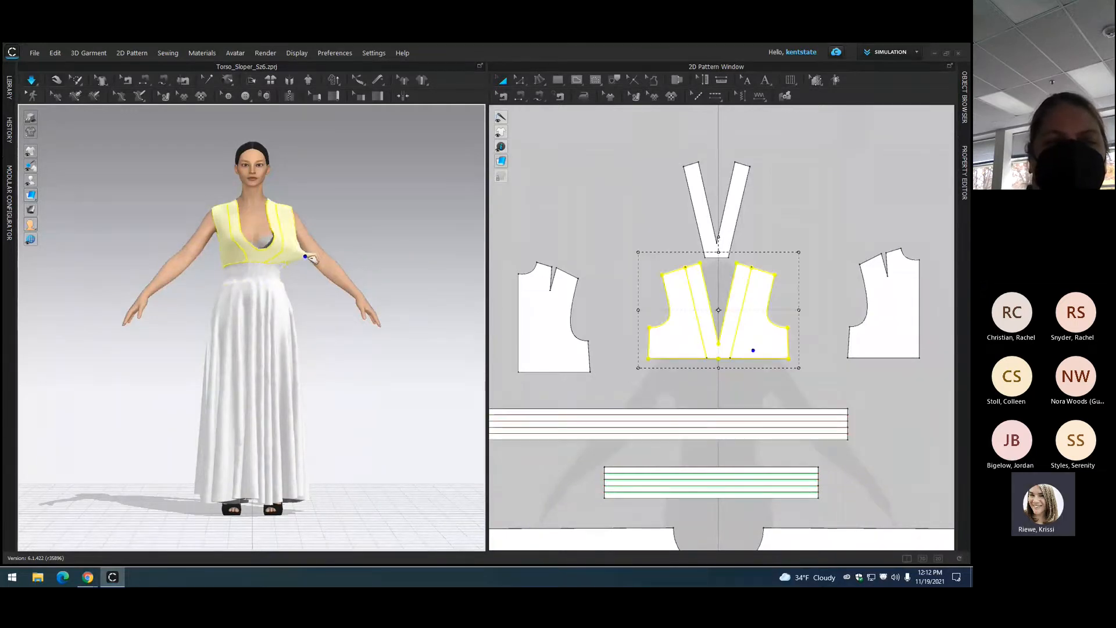
pyautogui.moveTo(254, 260); pyautogui.dragTo(315, 254)
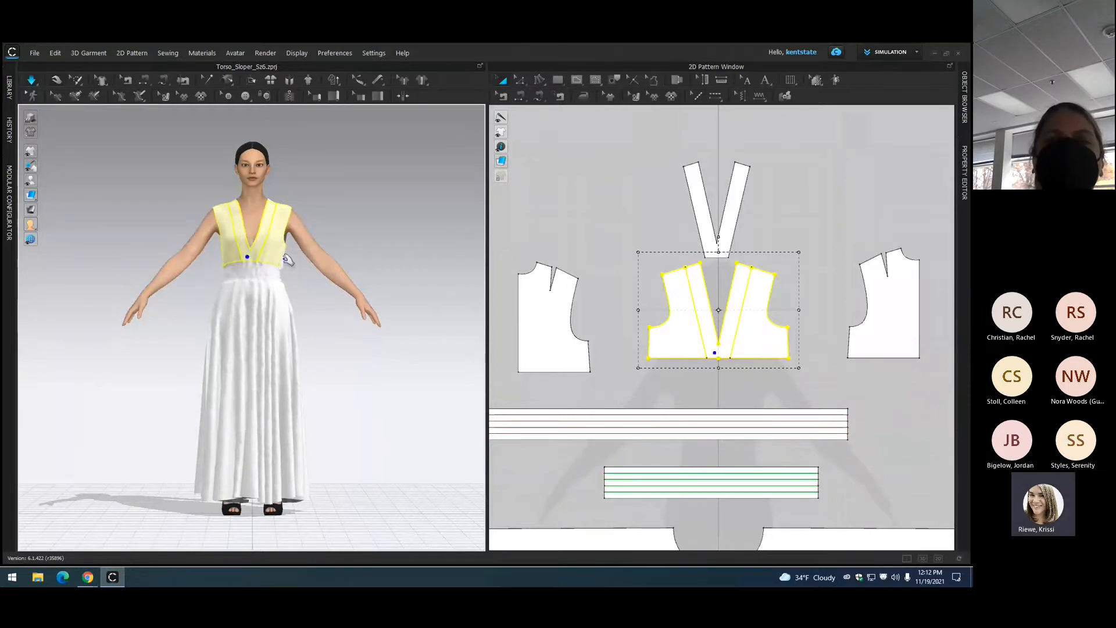
pyautogui.moveTo(302, 232); pyautogui.dragTo(351, 224, button='middle')
pyautogui.moveTo(363, 212)
pyautogui.mouseDown(button='right')
pyautogui.moveTo(349, 216)
pyautogui.moveTo(358, 209)
pyautogui.moveTo(354, 224)
pyautogui.mouseUp(button='right')
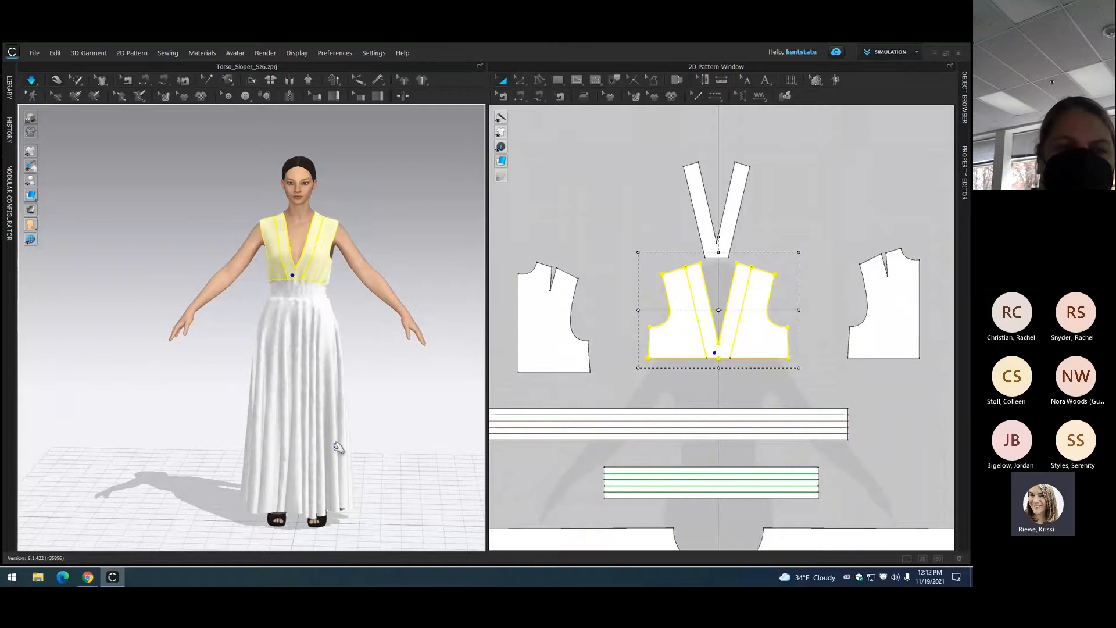
pyautogui.moveTo(340, 447); pyautogui.dragTo(463, 271)
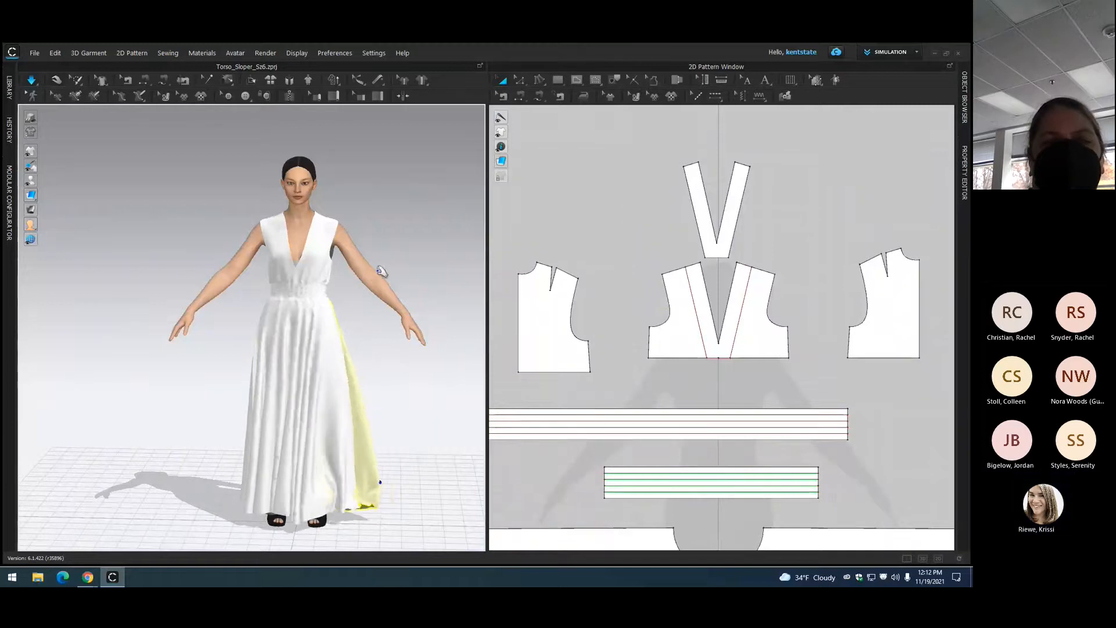
pyautogui.press('2')
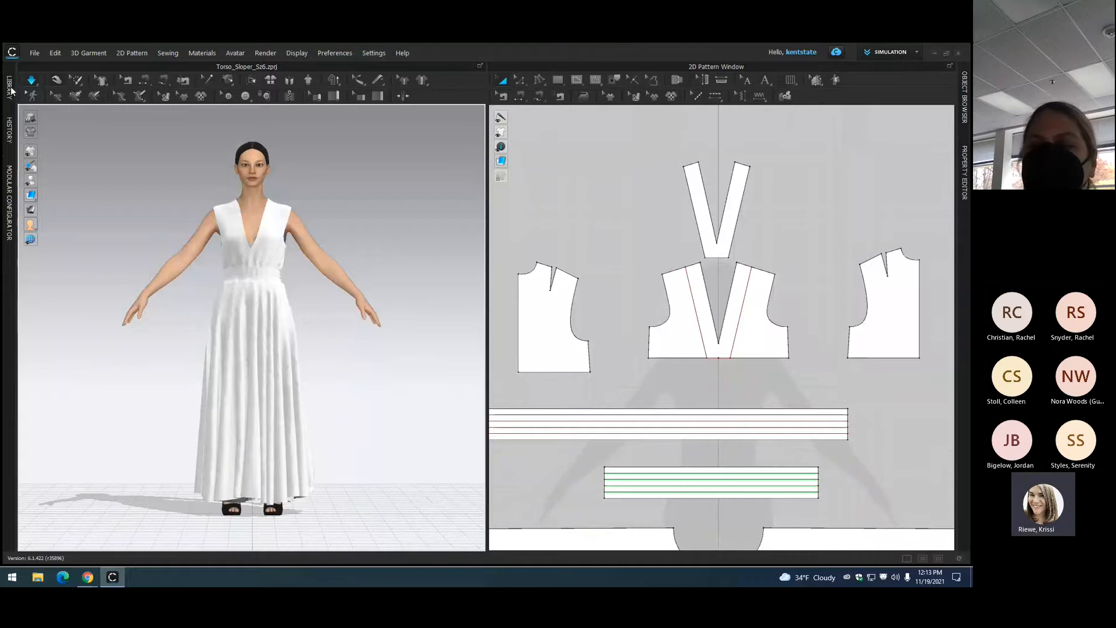
pyautogui.click(10, 88)
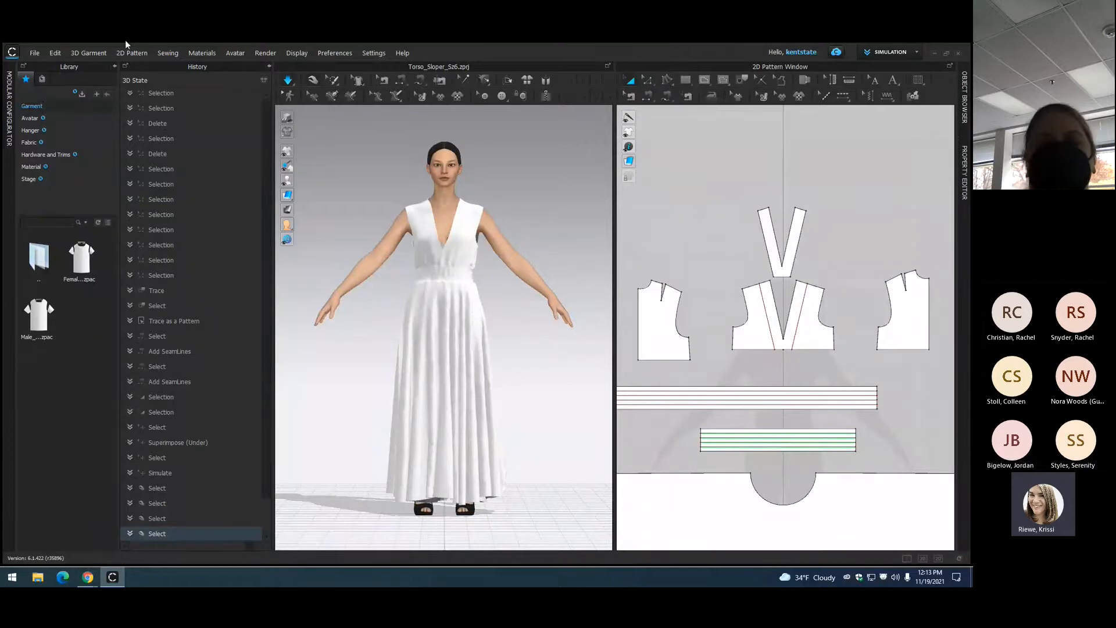
pyautogui.click(113, 66)
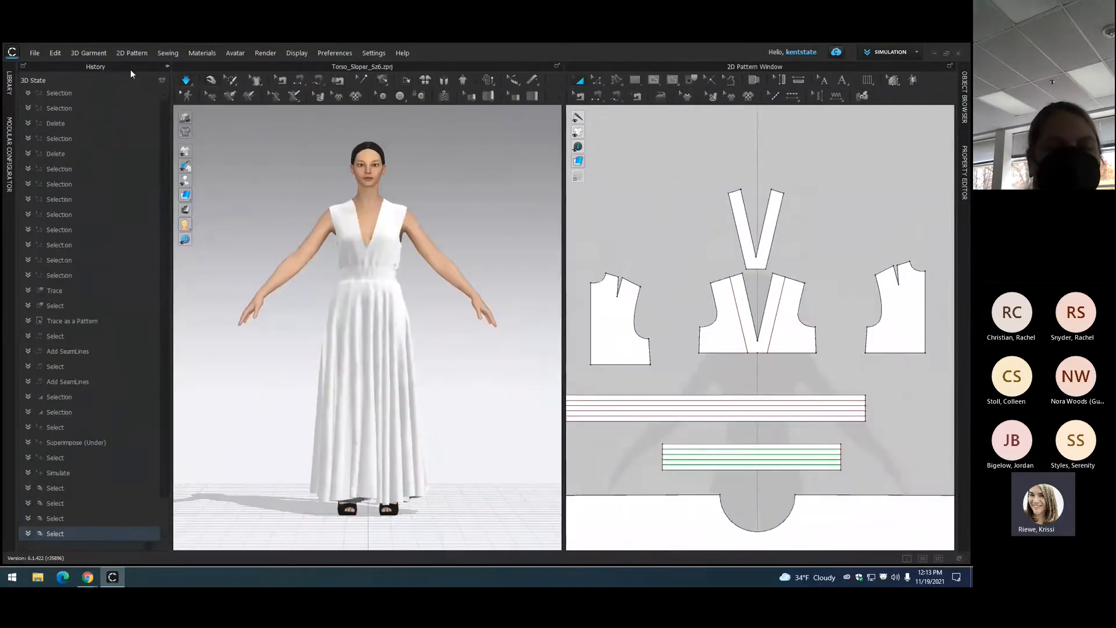
pyautogui.click(157, 67)
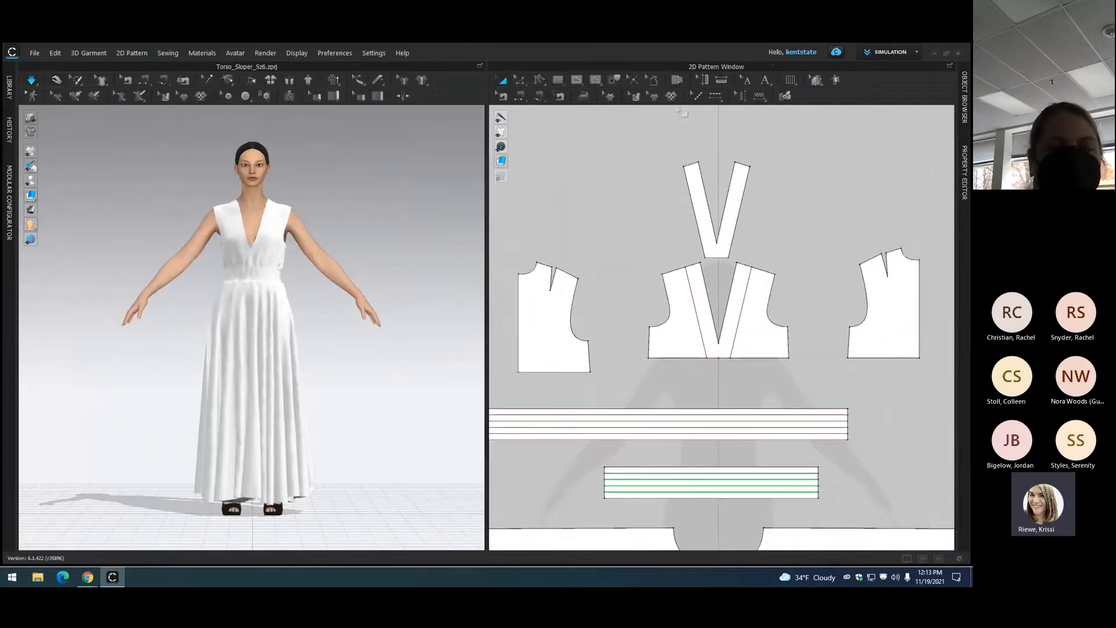
# Step: Add a 0.250 in seam allowance to the left-hand armhole edge of the front bodice pattern
pyautogui.click(656, 85)
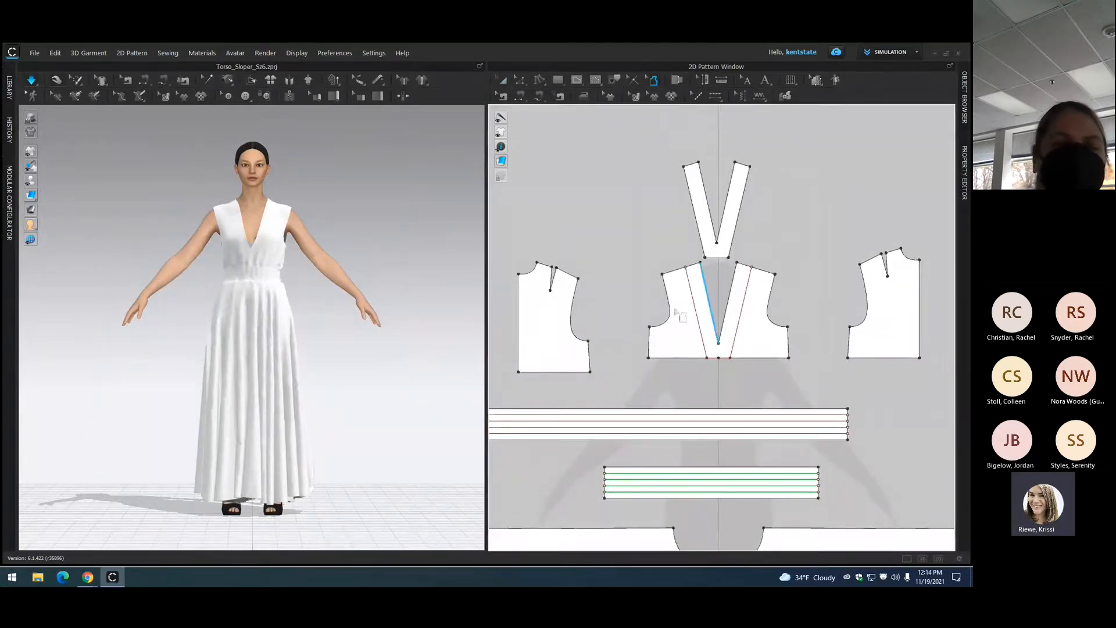
pyautogui.click(670, 311)
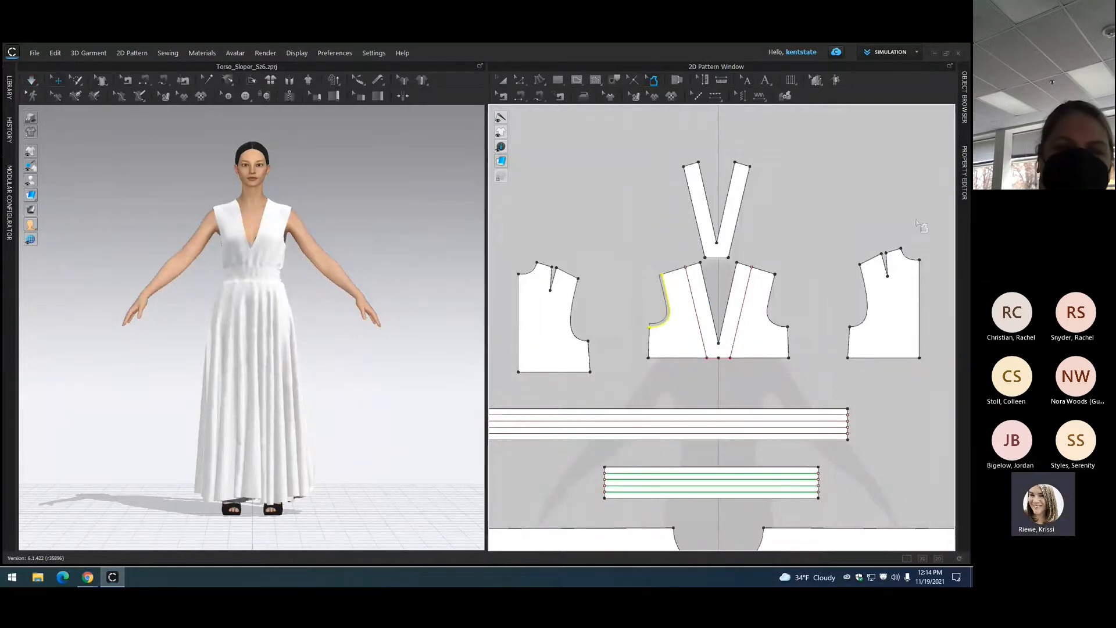
pyautogui.click(965, 180)
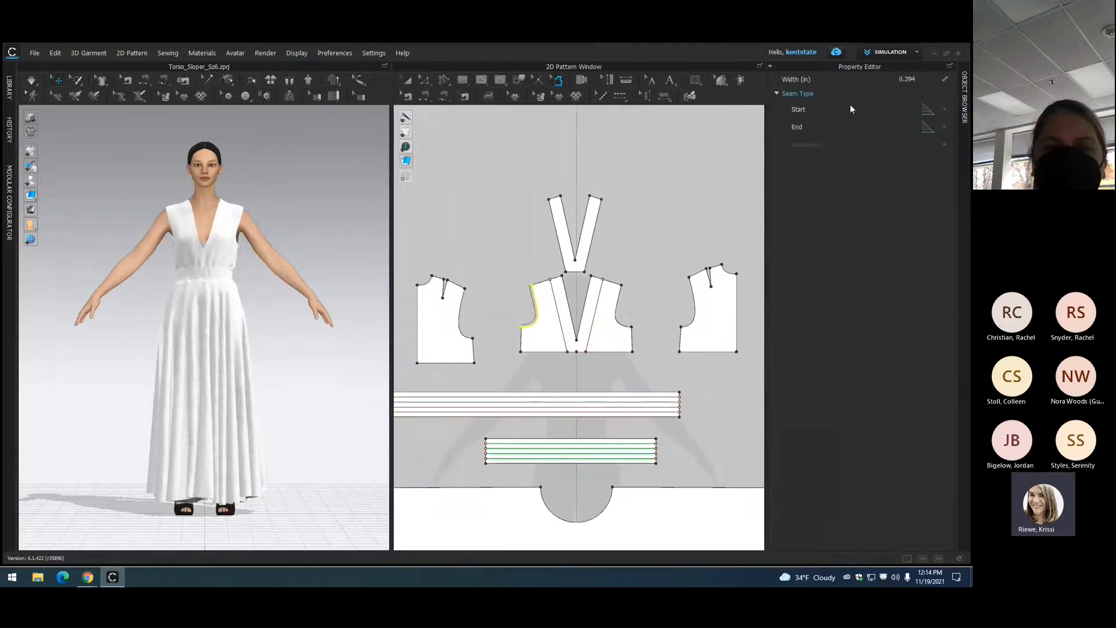
pyautogui.doubleClick(926, 78)
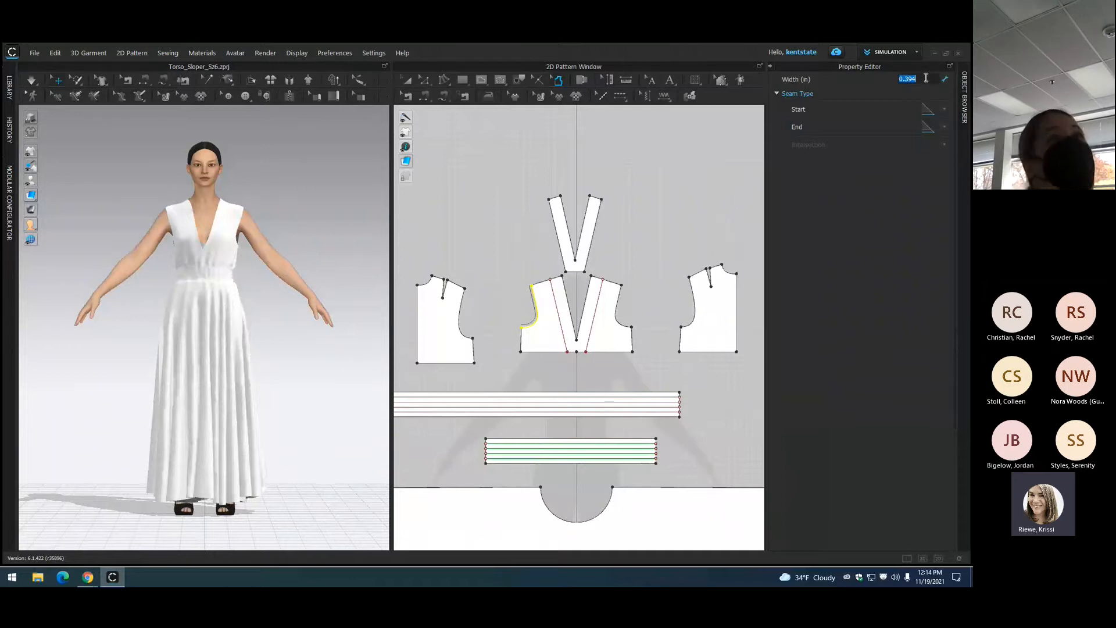
pyautogui.write('0.250')
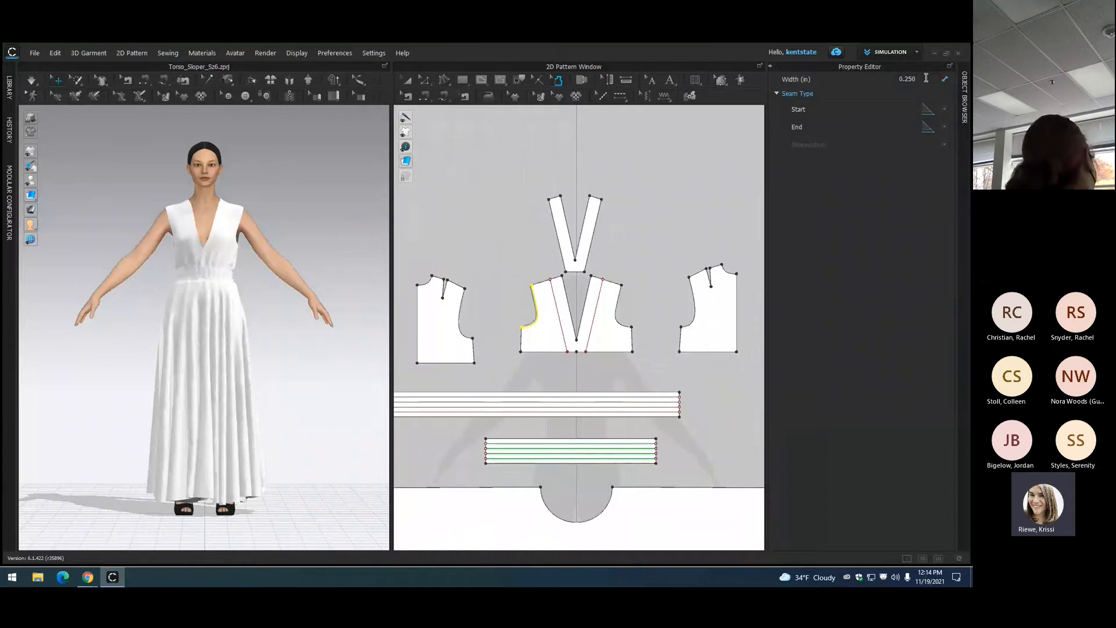
# Step: Delete the two slanted internal lines running beside the V neckline on the front bodice pattern
pyautogui.click(537, 258)
pyautogui.scroll(-2, 530, 261)
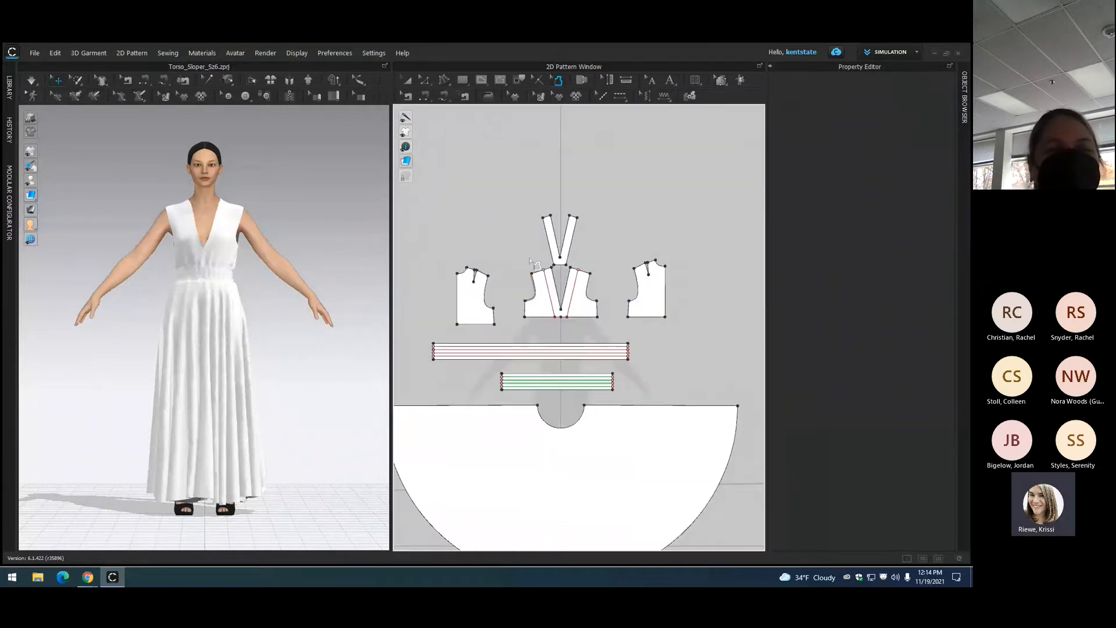
pyautogui.scroll(3, 531, 261)
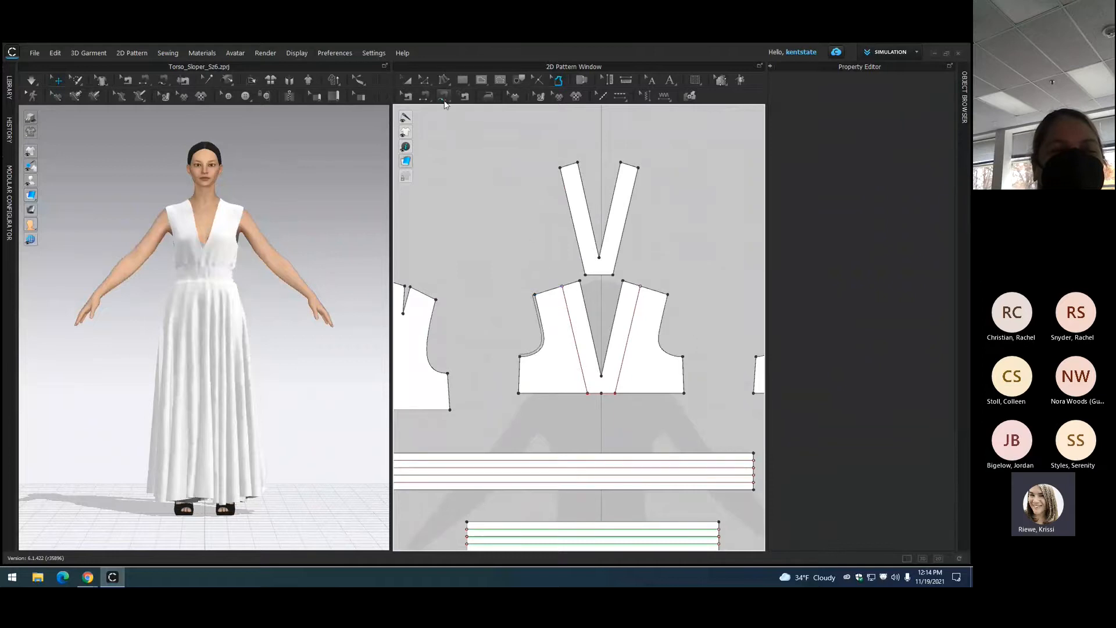
pyautogui.click(423, 82)
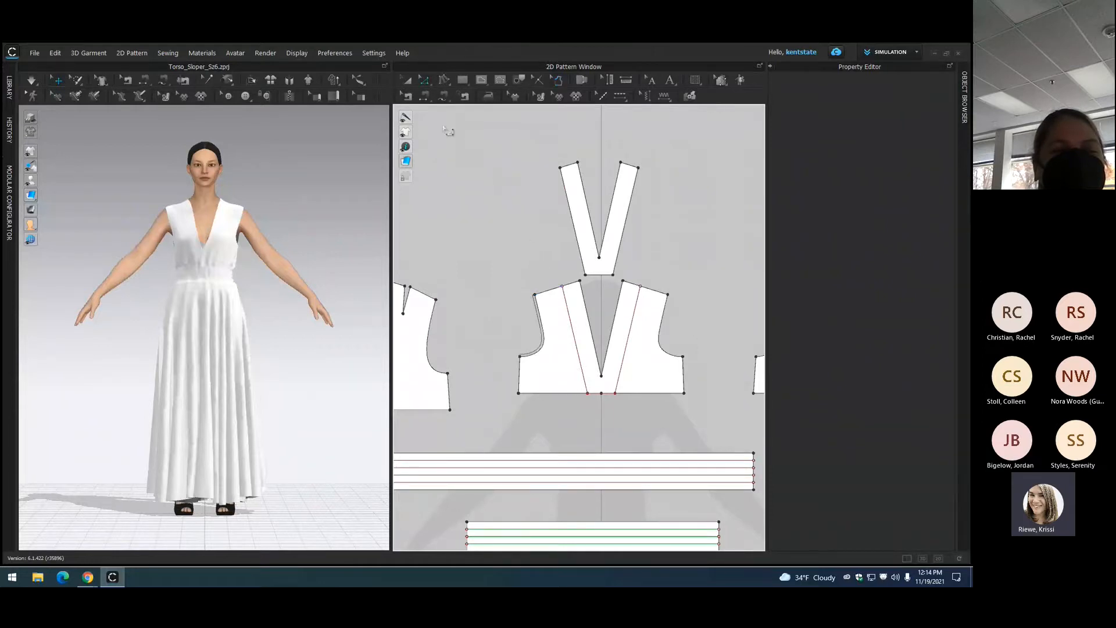
pyautogui.click(566, 298)
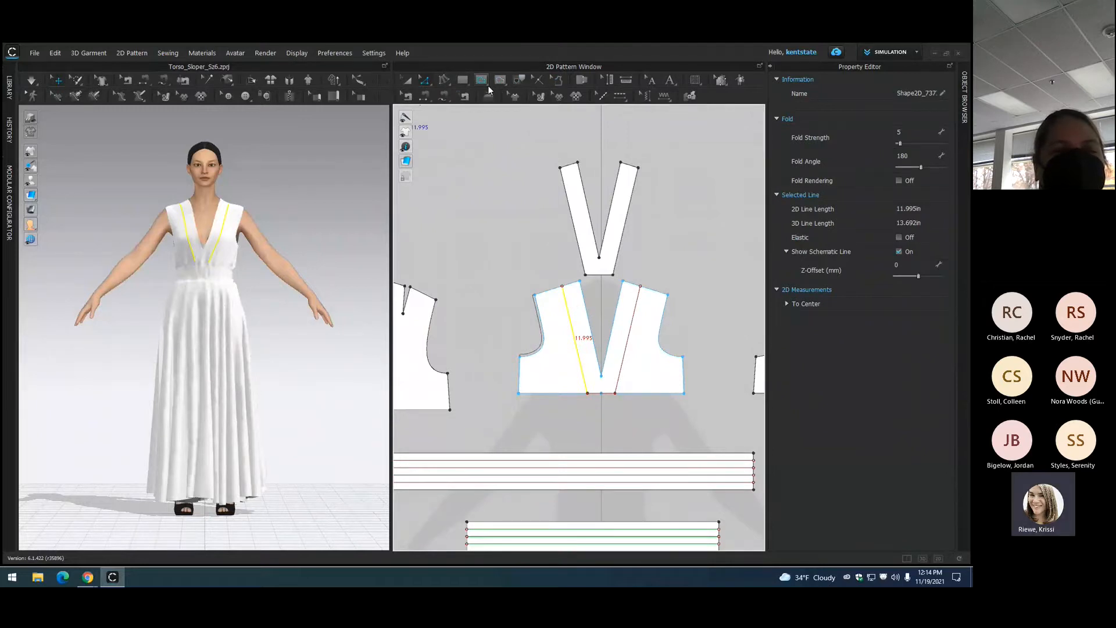
pyautogui.click(485, 111)
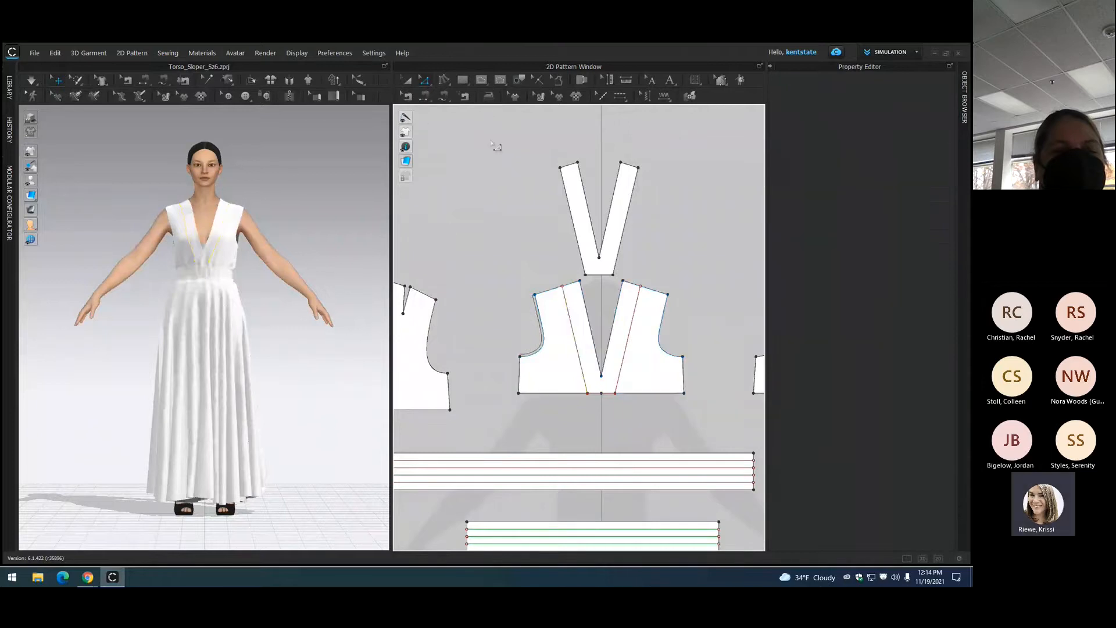
pyautogui.click(576, 338)
pyautogui.press('Delete')
pyautogui.click(631, 349)
pyautogui.press('Delete')
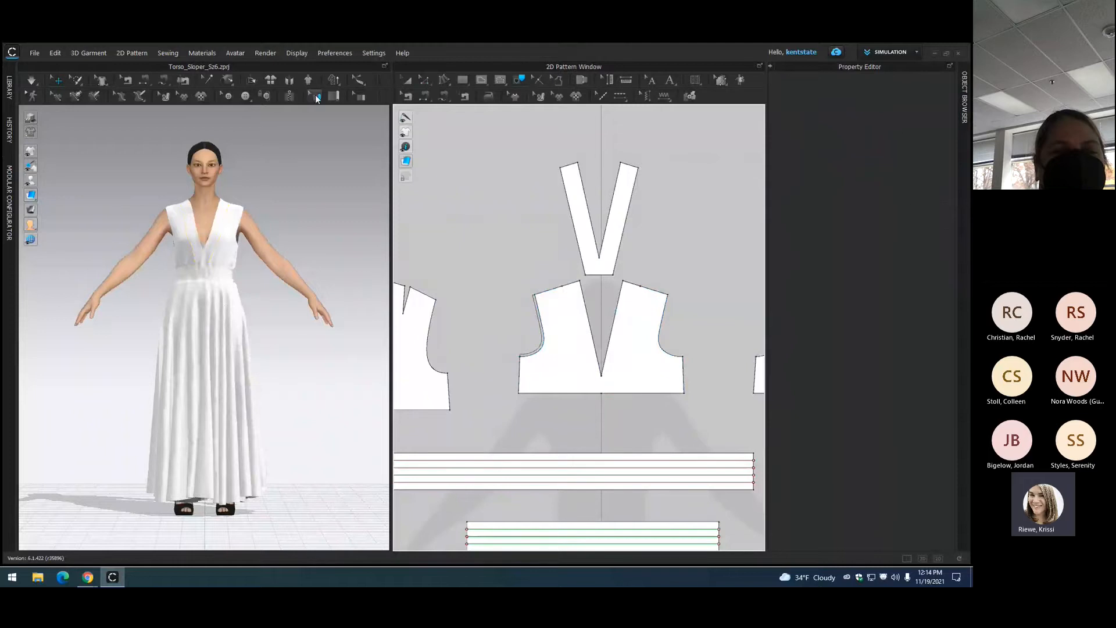
# Step: Delete the leftover points on both shoulder edges and at the centre of the front bodice's waist edge
pyautogui.click(424, 80)
pyautogui.click(568, 286)
pyautogui.click(650, 293)
pyautogui.click(641, 287)
pyautogui.press('Delete')
pyautogui.click(601, 396)
pyautogui.press('Delete')
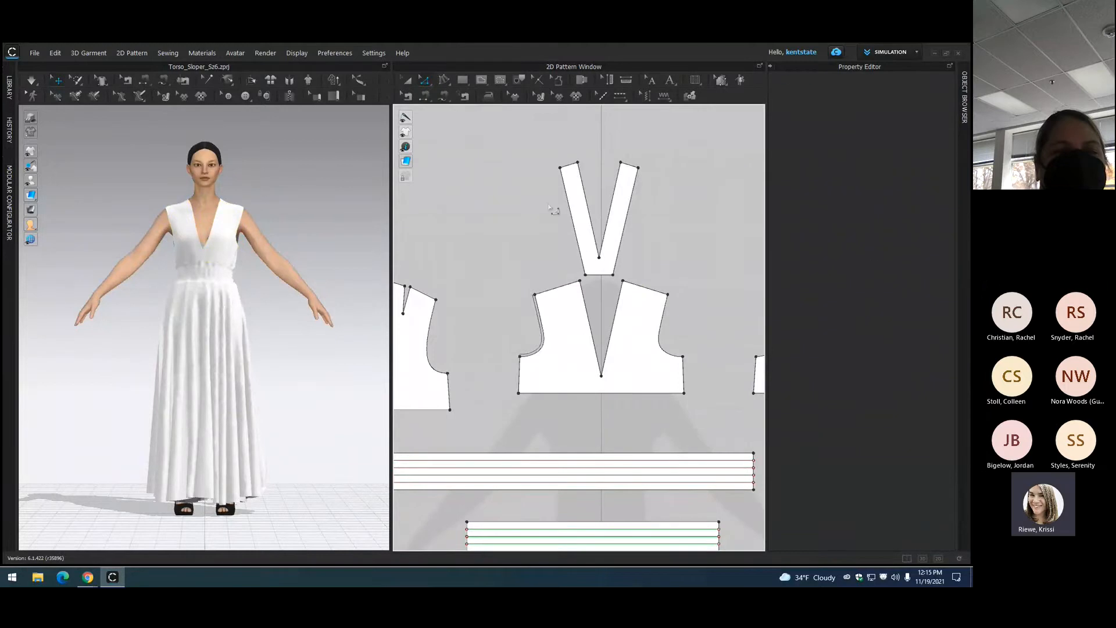
# Step: Add a 0.5 in seam allowance to the left-hand shoulder edge of the front bodice pattern
pyautogui.click(519, 82)
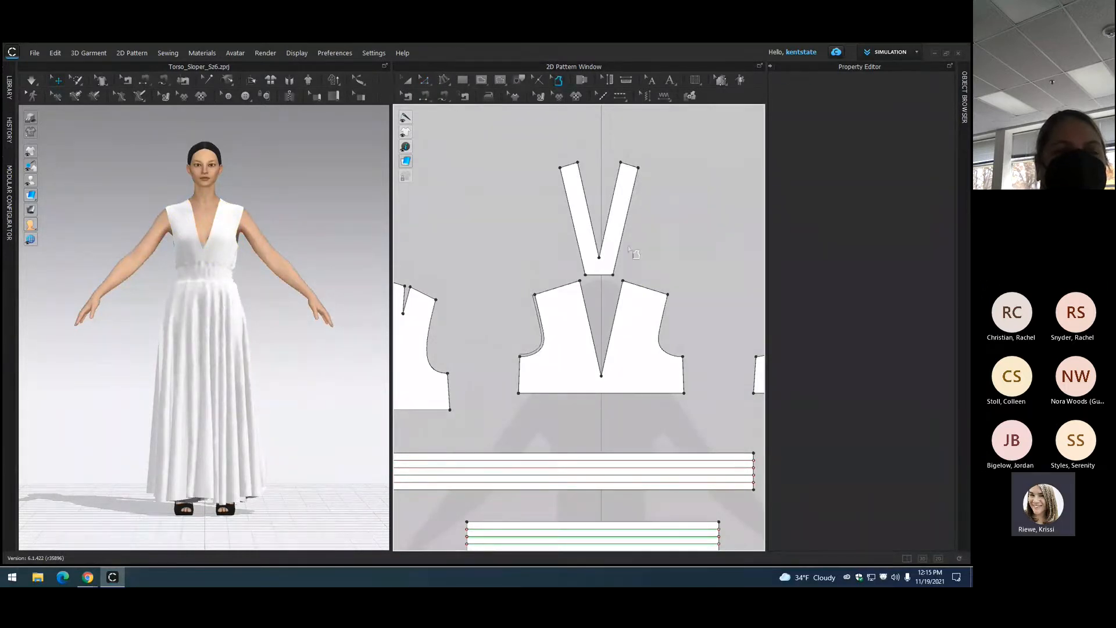
pyautogui.click(560, 291)
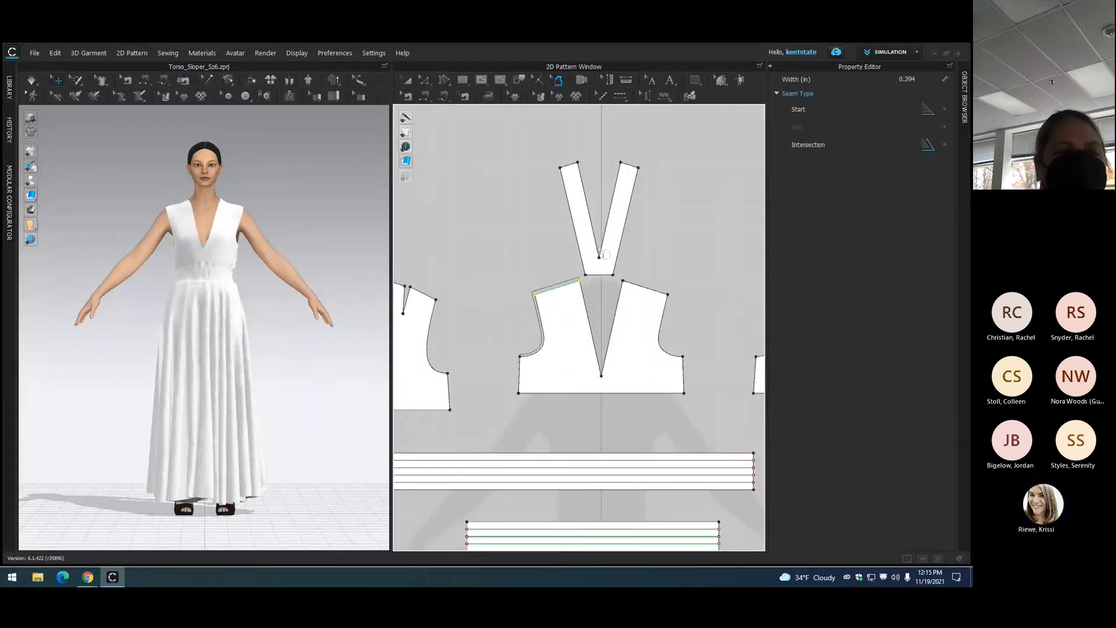
pyautogui.doubleClick(913, 80)
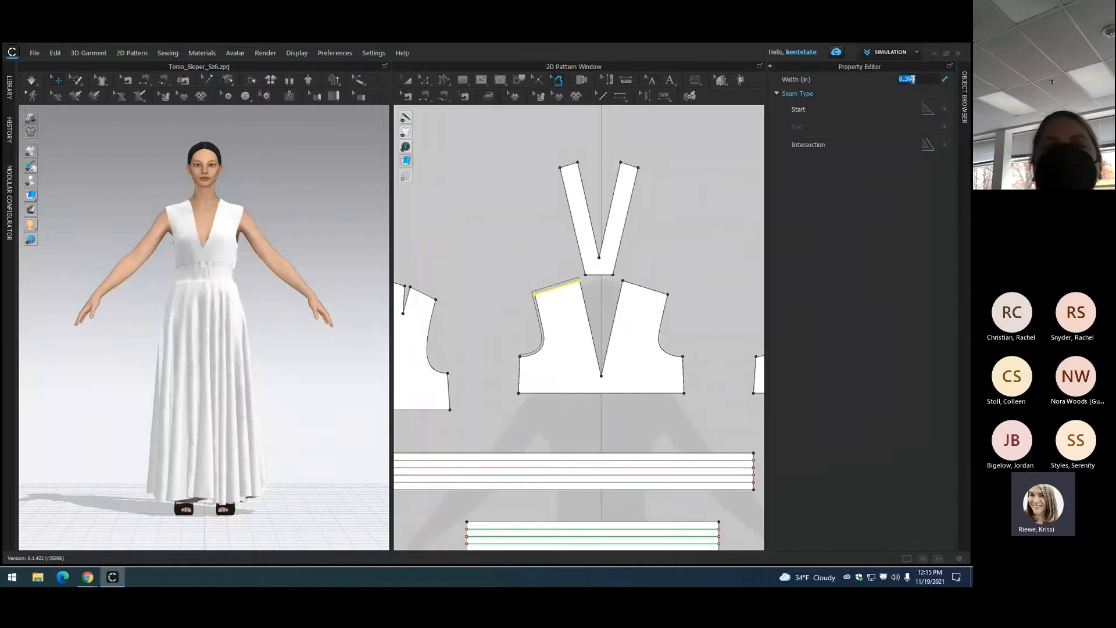
pyautogui.write('0.')
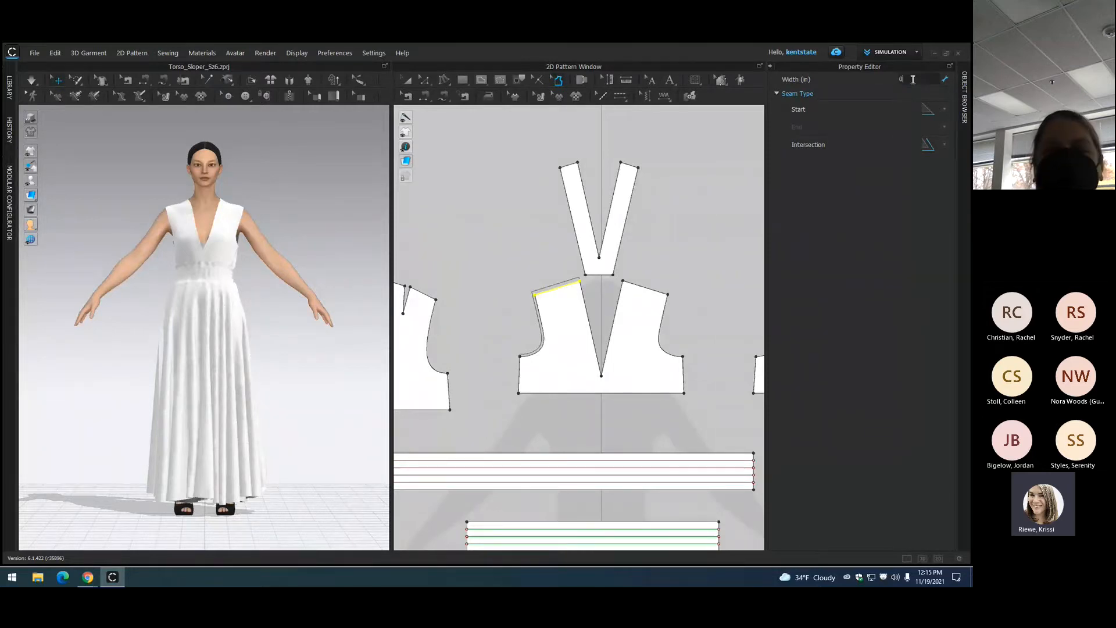
pyautogui.write('5')
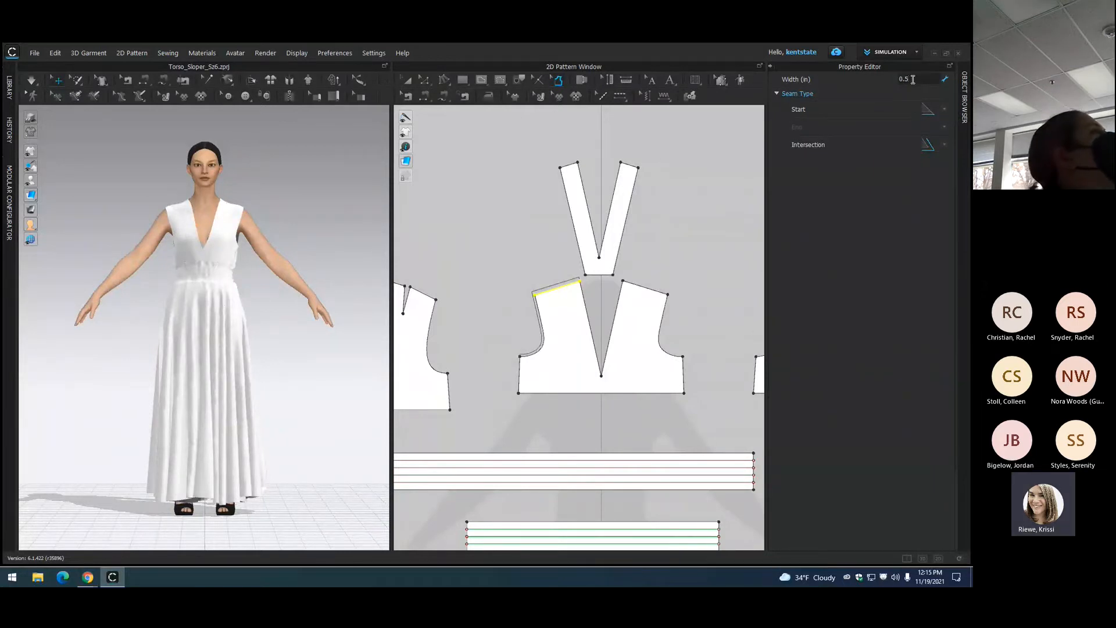
pyautogui.press('Return')
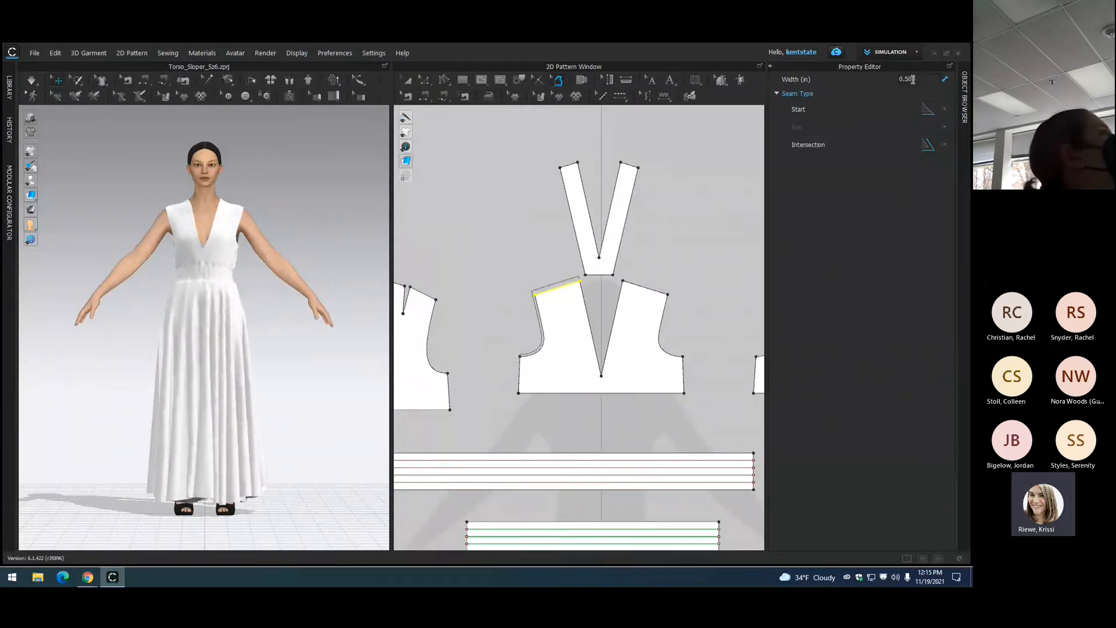
pyautogui.click(558, 289)
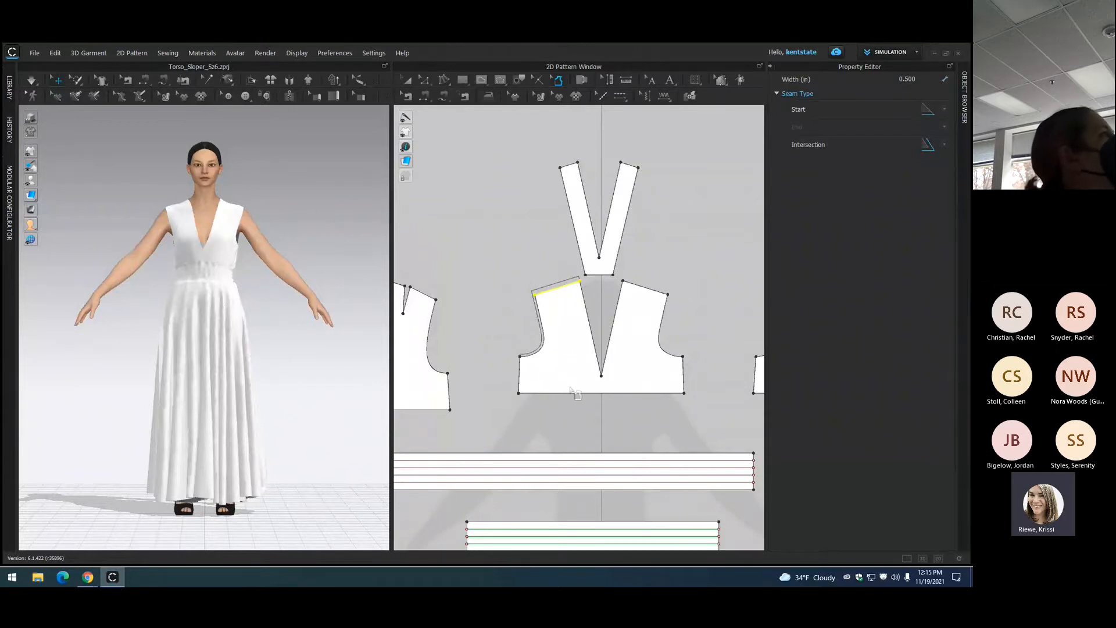
# Step: Add 0.5 in seam allowances to the waist edge and the left-hand side edge of the front bodice
pyautogui.click(572, 395)
pyautogui.click(916, 79)
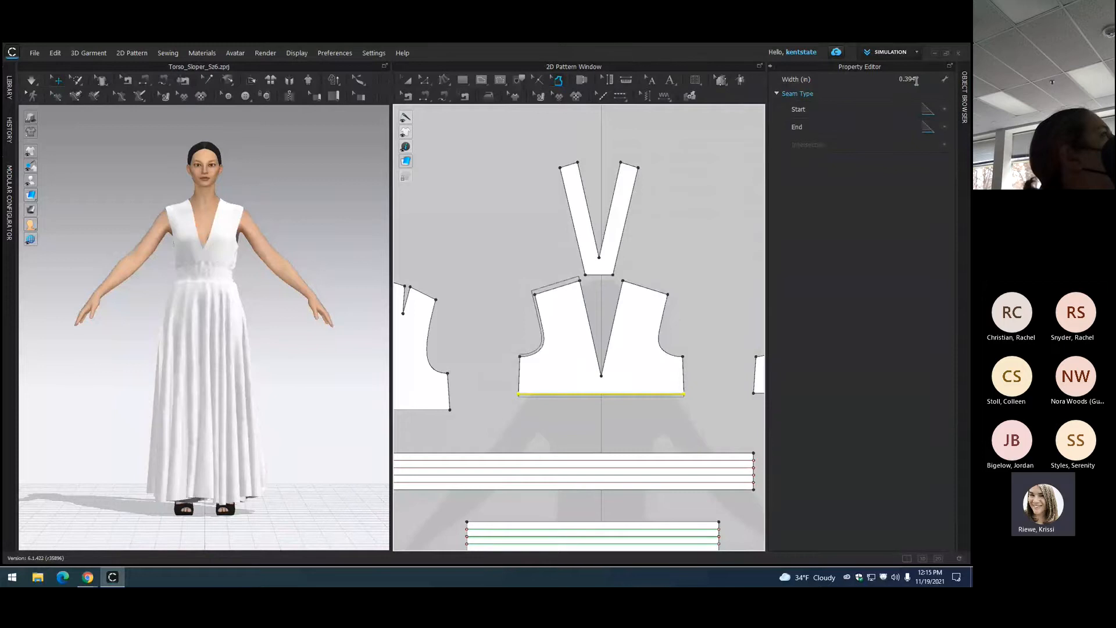
pyautogui.press('Return')
pyautogui.click(520, 378)
pyautogui.click(900, 80)
pyautogui.write('0.5')
pyautogui.press('Return')
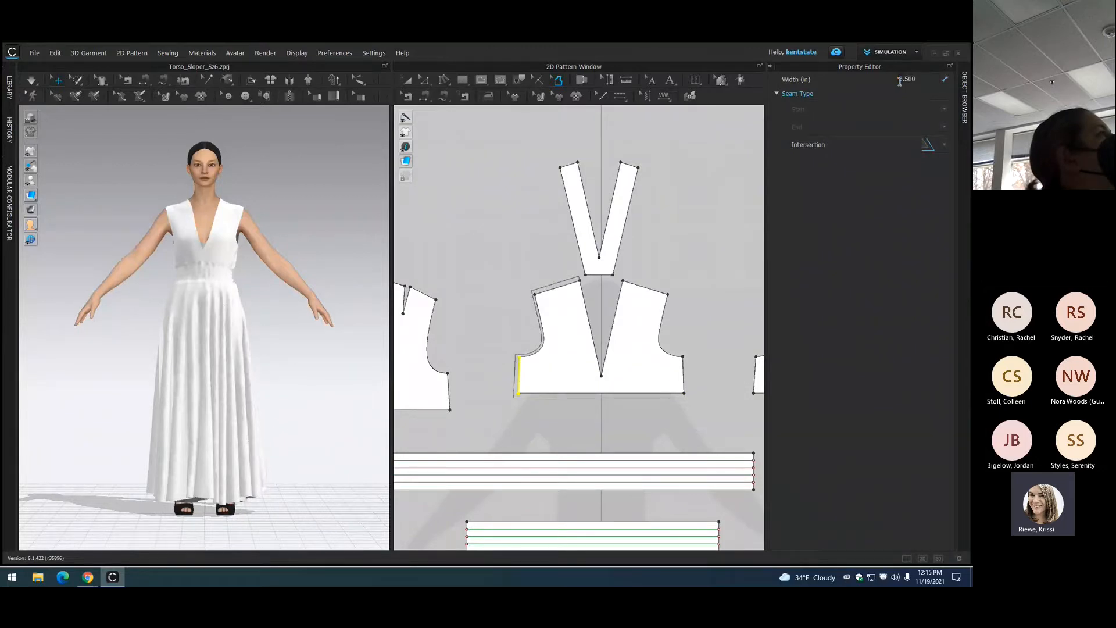
# Step: Add seam allowances to the front bodice's right-hand edges: 0.250 in on the armhole and 0.5 in on the shoulder
pyautogui.click(662, 325)
pyautogui.click(916, 79)
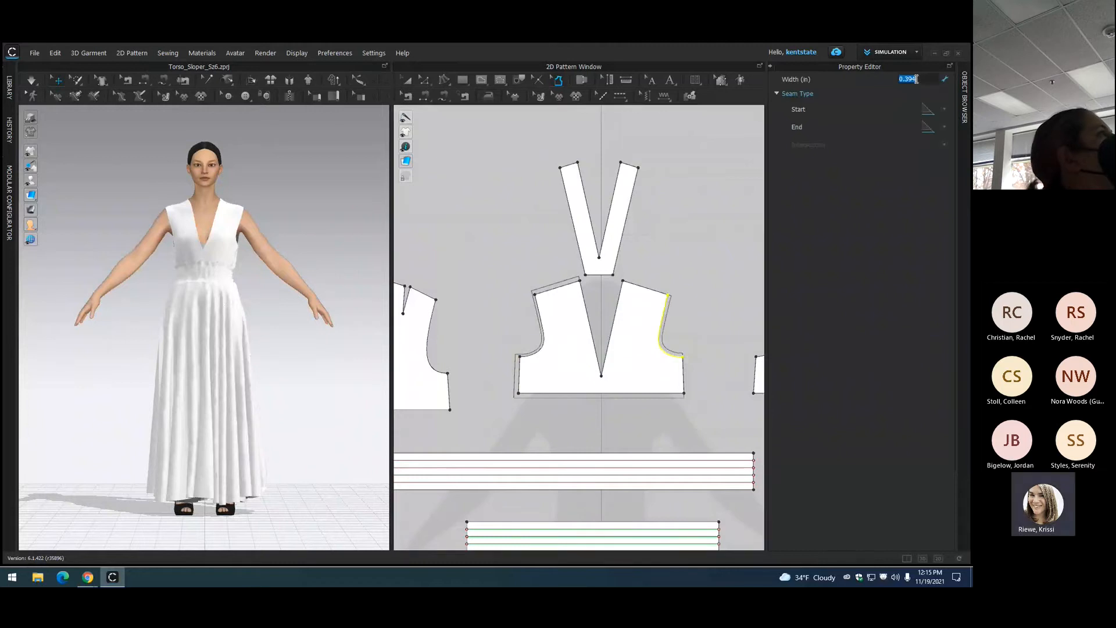
pyautogui.write('0.250')
pyautogui.press('Return')
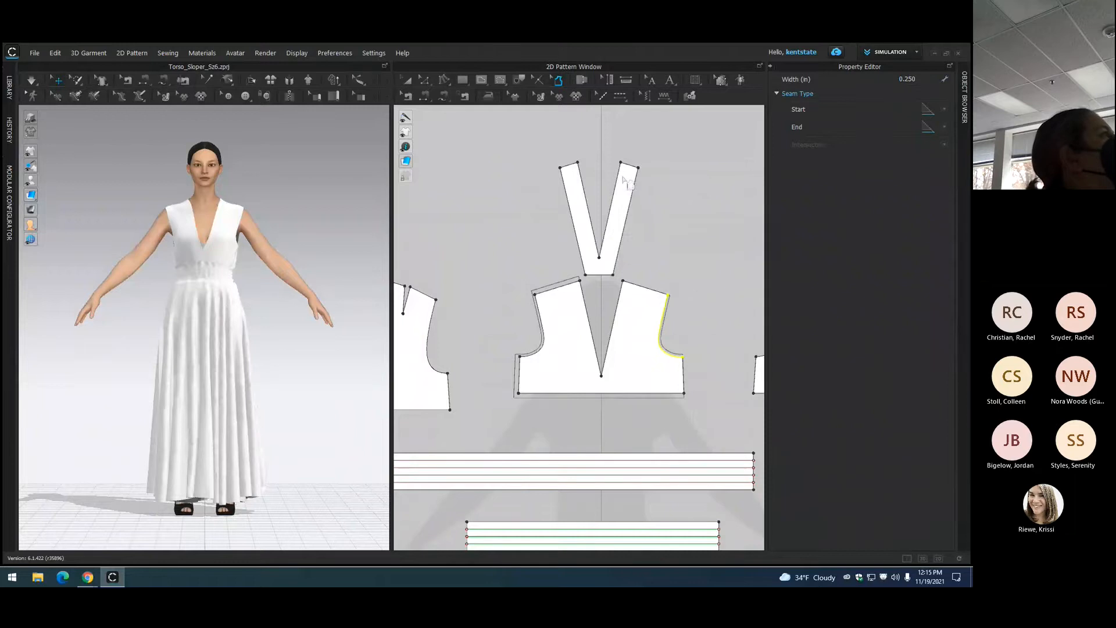
pyautogui.click(655, 290)
pyautogui.click(910, 79)
pyautogui.write('0.5')
pyautogui.press('Return')
# Step: Add 0.25 in seam allowances to both slanted edges of the front bodice's V neckline
pyautogui.click(592, 329)
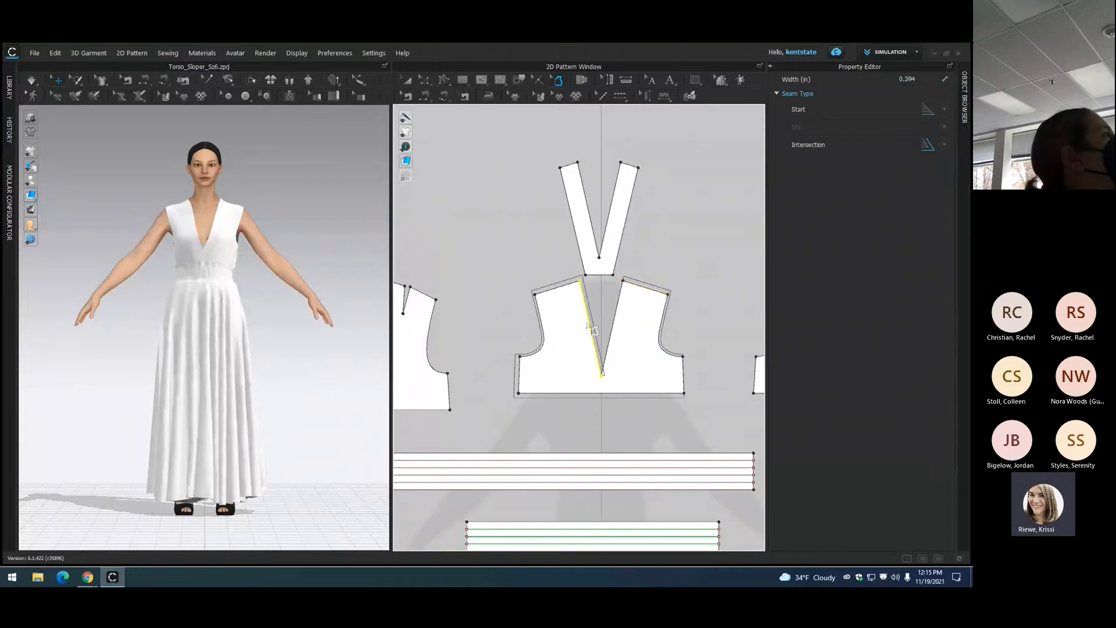
pyautogui.click(919, 79)
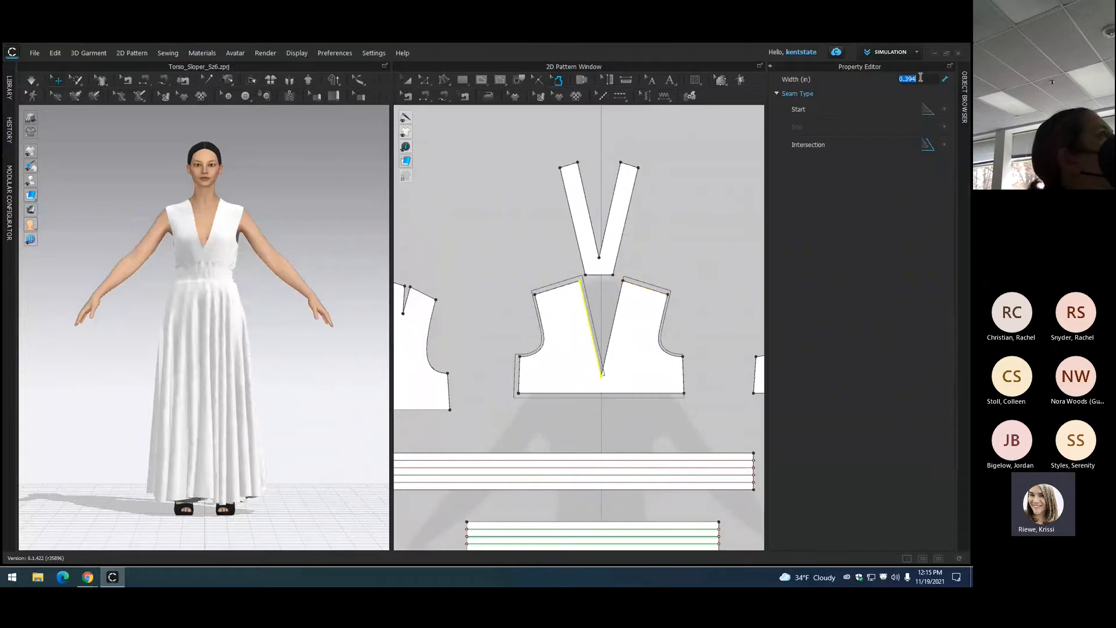
pyautogui.write('0.25')
pyautogui.press('Return')
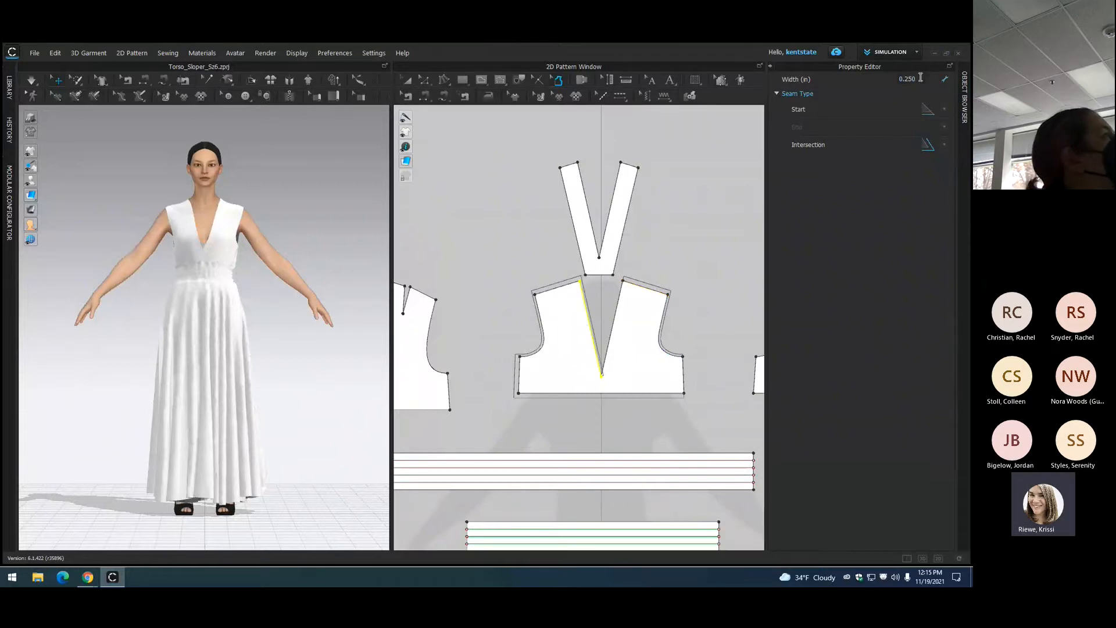
pyautogui.click(614, 330)
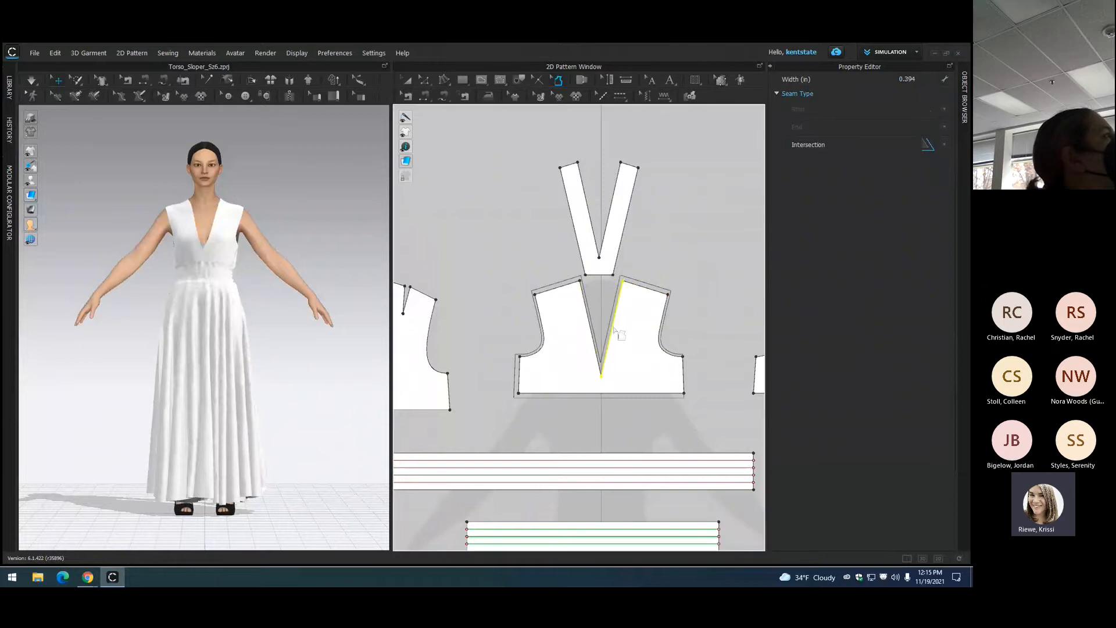
pyautogui.doubleClick(926, 80)
pyautogui.press('BackSpace')
pyautogui.write('.25')
pyautogui.press('Return')
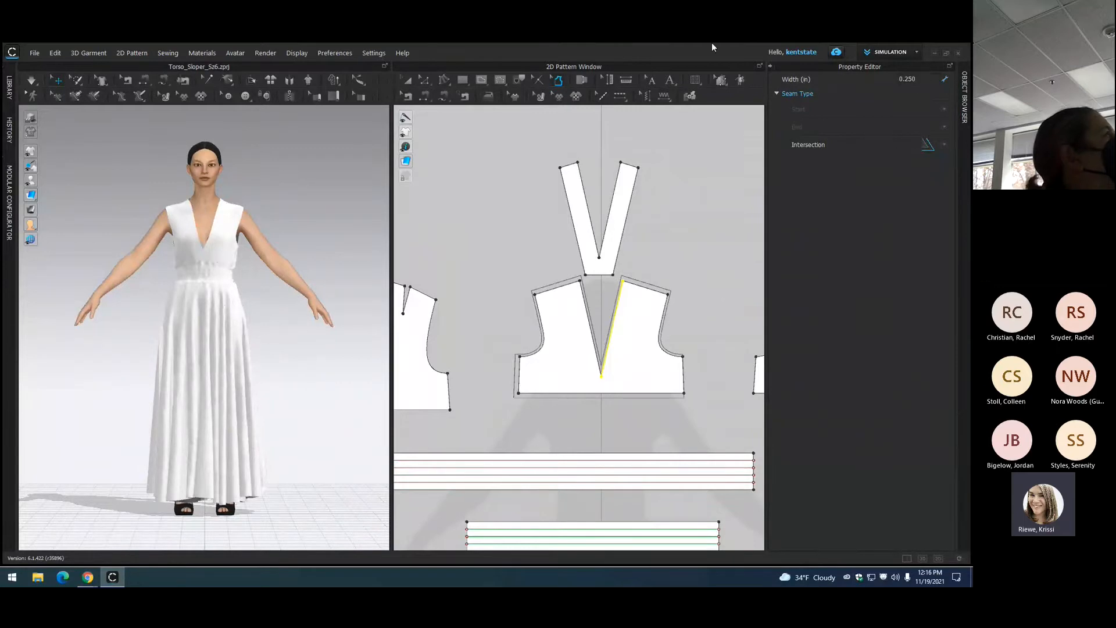
# Step: Apply seam allowances to the centre back, both shoulder segments, side and waist edges of the left-hand back bodice
pyautogui.scroll(-2, 452, 300)
pyautogui.moveTo(453, 287); pyautogui.dragTo(531, 272, button='middle')
pyautogui.click(466, 313)
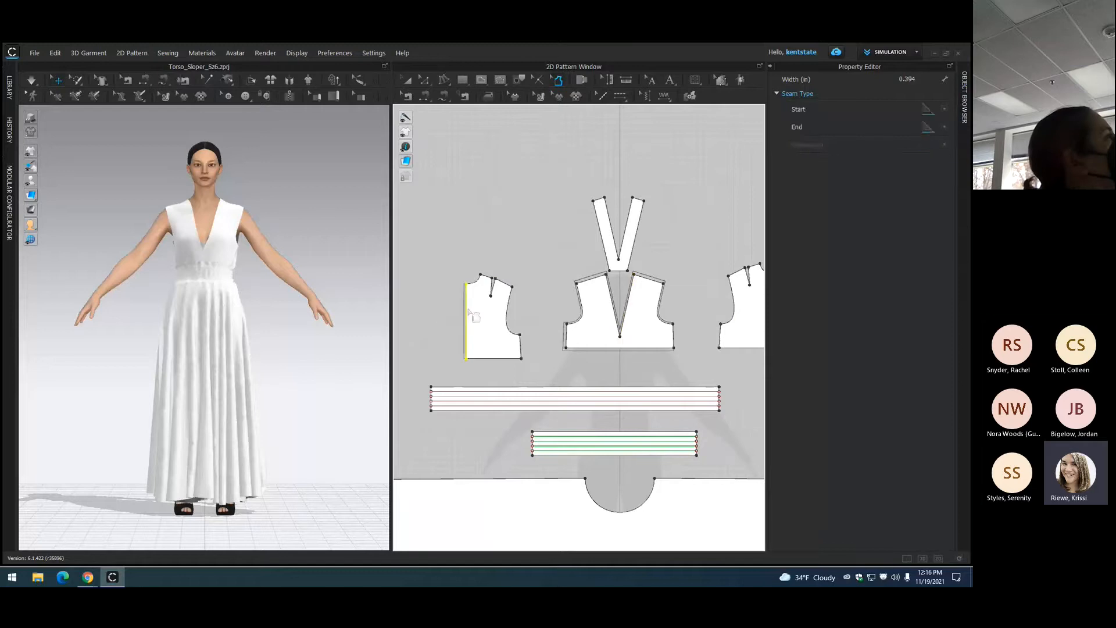
pyautogui.click(487, 277)
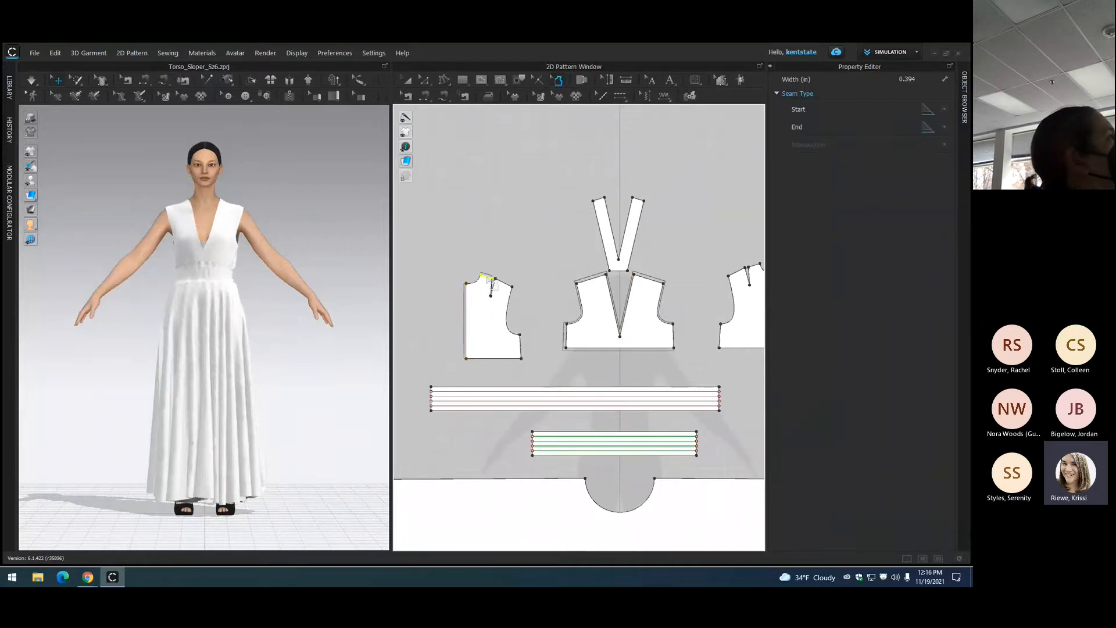
pyautogui.click(504, 283)
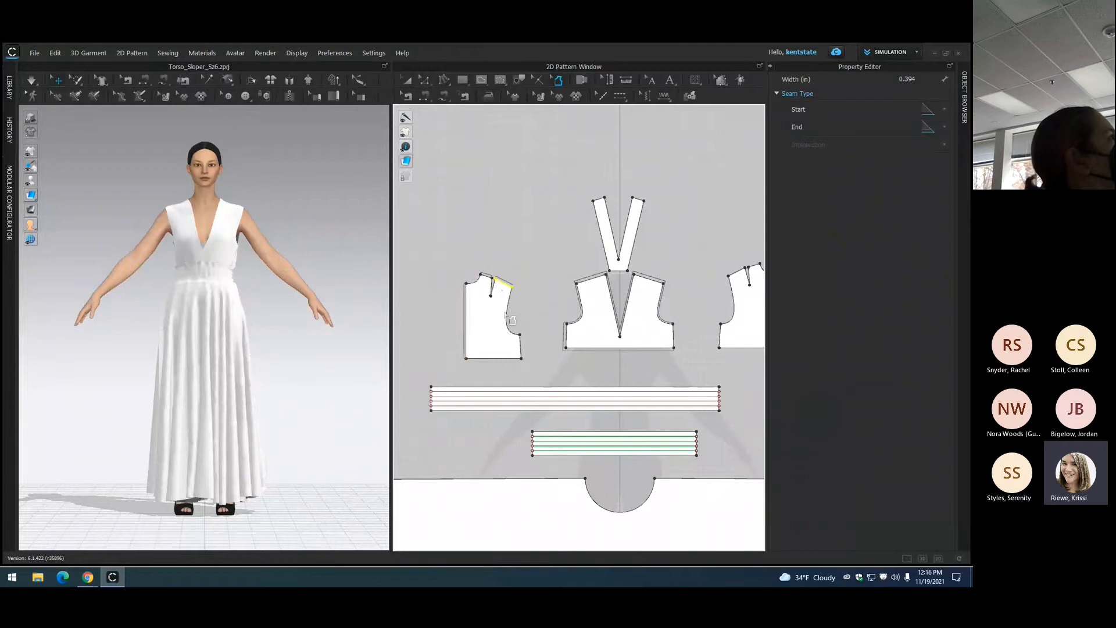
pyautogui.click(500, 358)
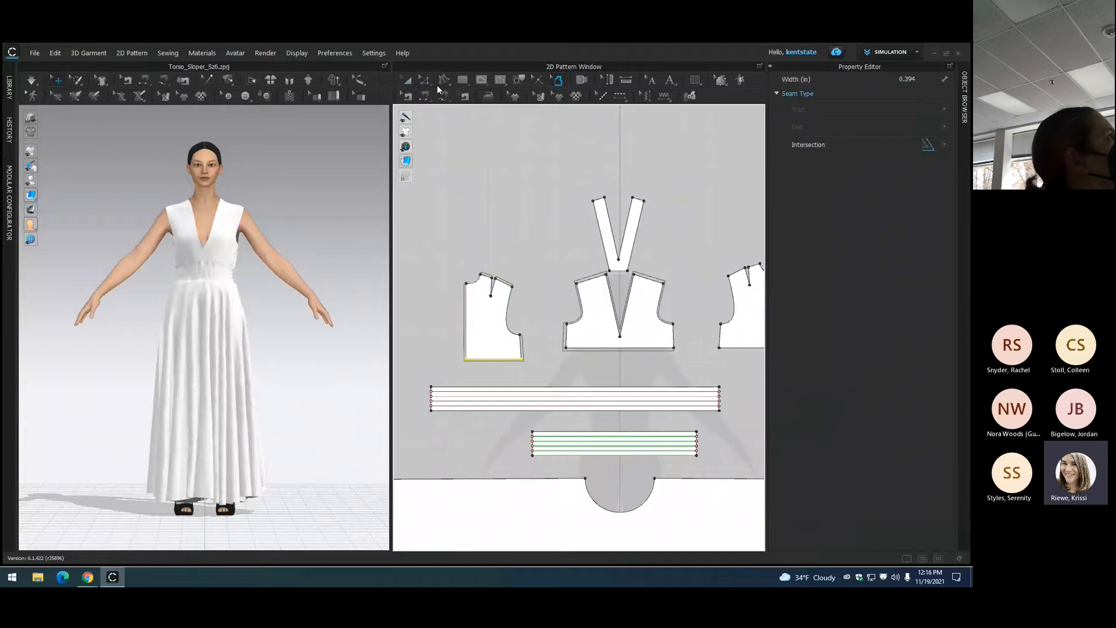
# Step: Set the seam allowance width to 0.5 in on the left-hand back bodice's centre back, shoulder, side and waist edges
pyautogui.click(467, 324)
pyautogui.keyDown('shift'); pyautogui.click(497, 280); pyautogui.keyUp('shift')
pyautogui.keyDown('shift'); pyautogui.click(522, 346); pyautogui.keyUp('shift')
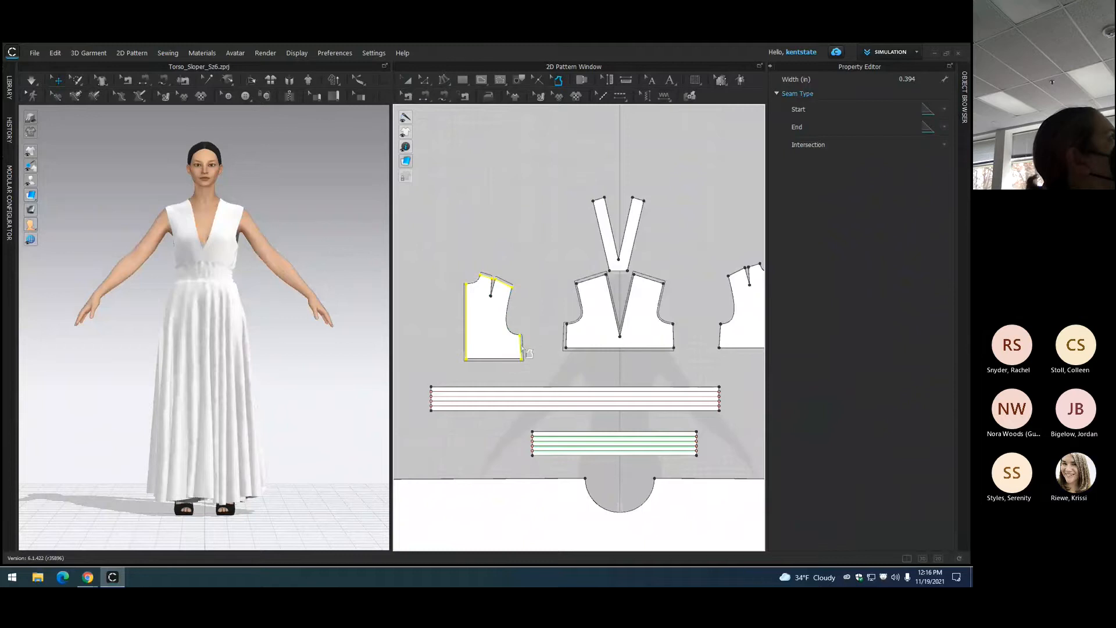
pyautogui.keyDown('shift'); pyautogui.click(511, 360); pyautogui.keyUp('shift')
pyautogui.click(917, 79)
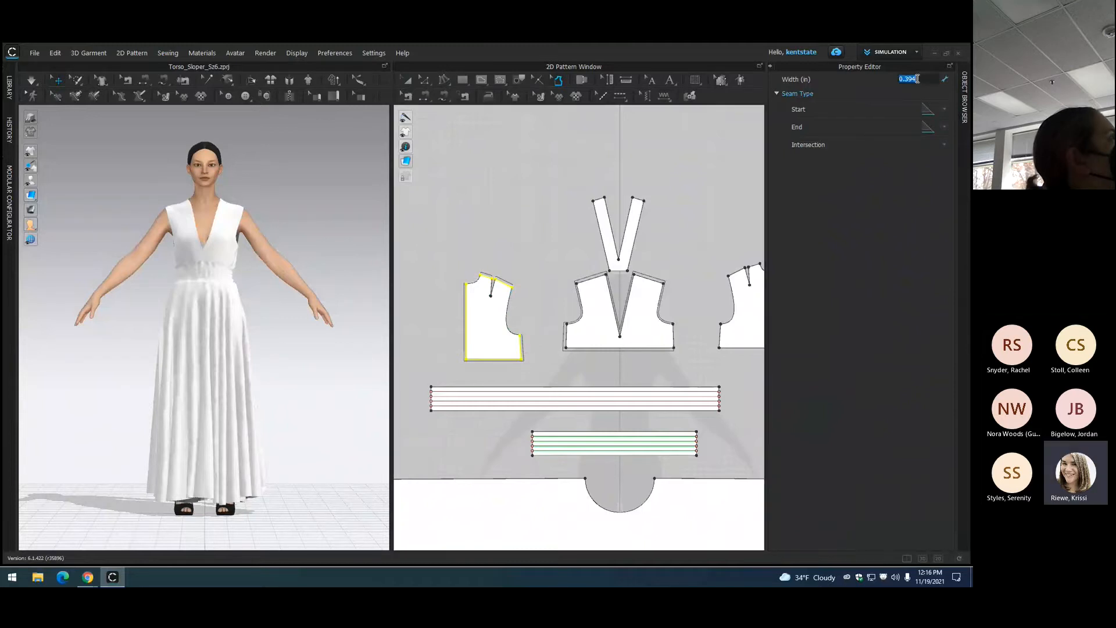
pyautogui.write('.5')
pyautogui.press('Return')
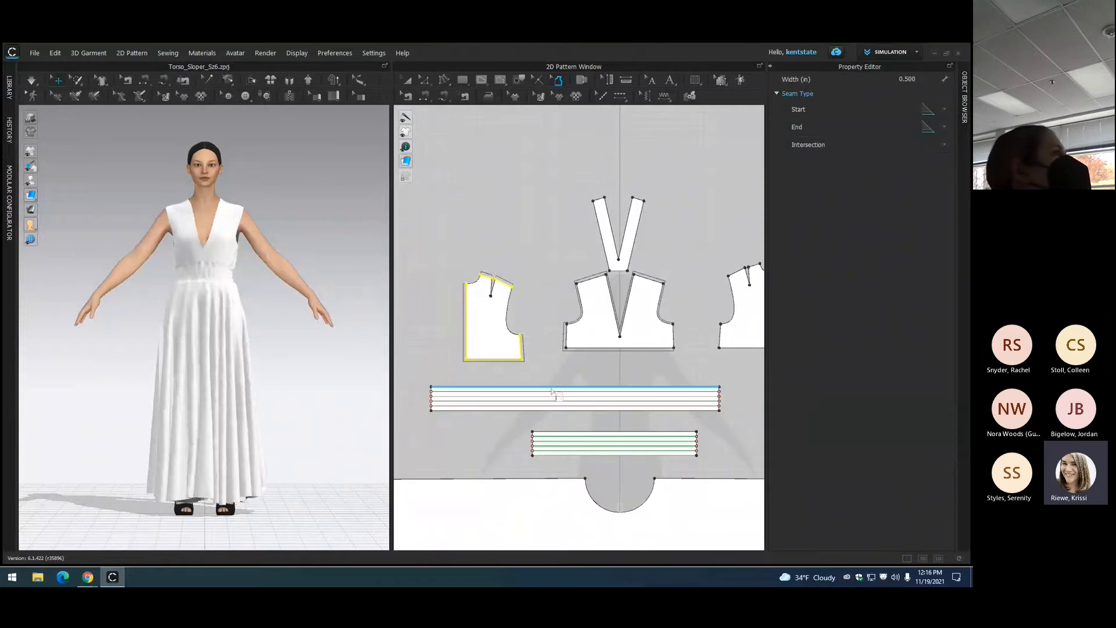
# Step: Add a 0.5 in seam allowance around all outer edges of the long pleated waistband piece
pyautogui.scroll(-2, 562, 400)
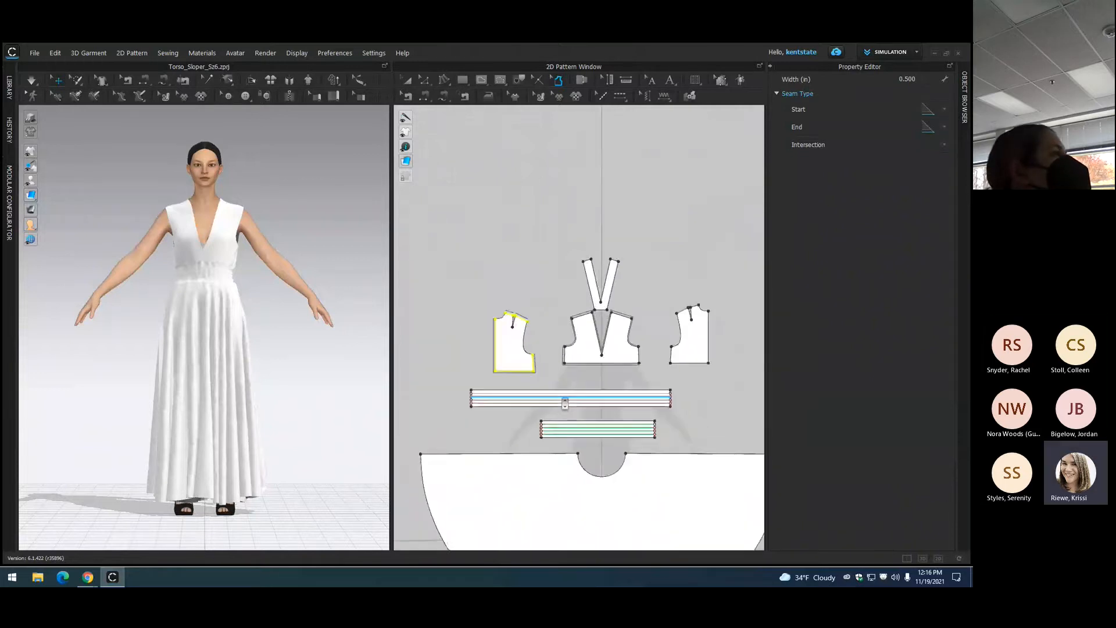
pyautogui.scroll(3, 563, 400)
pyautogui.moveTo(392, 369); pyautogui.dragTo(756, 430)
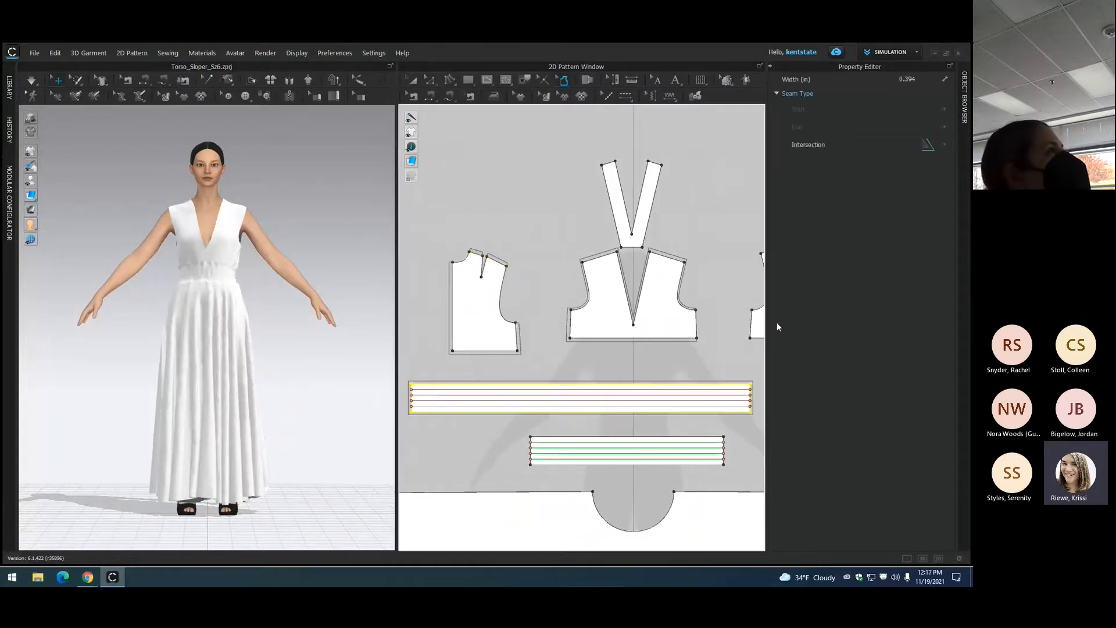
pyautogui.click(925, 81)
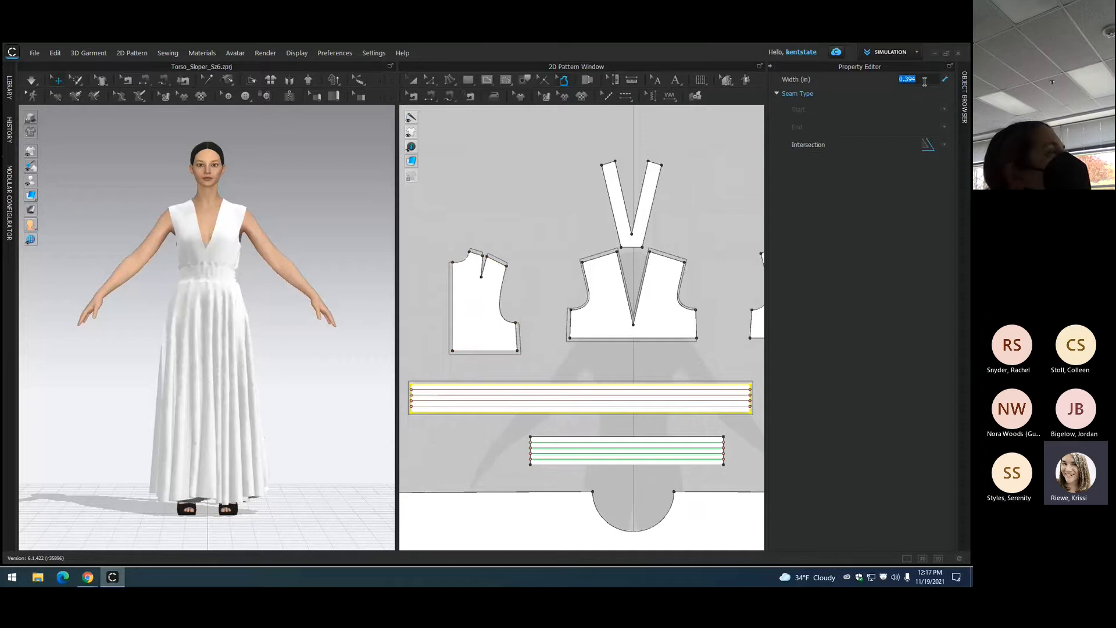
pyautogui.write('.5')
pyautogui.press('Return')
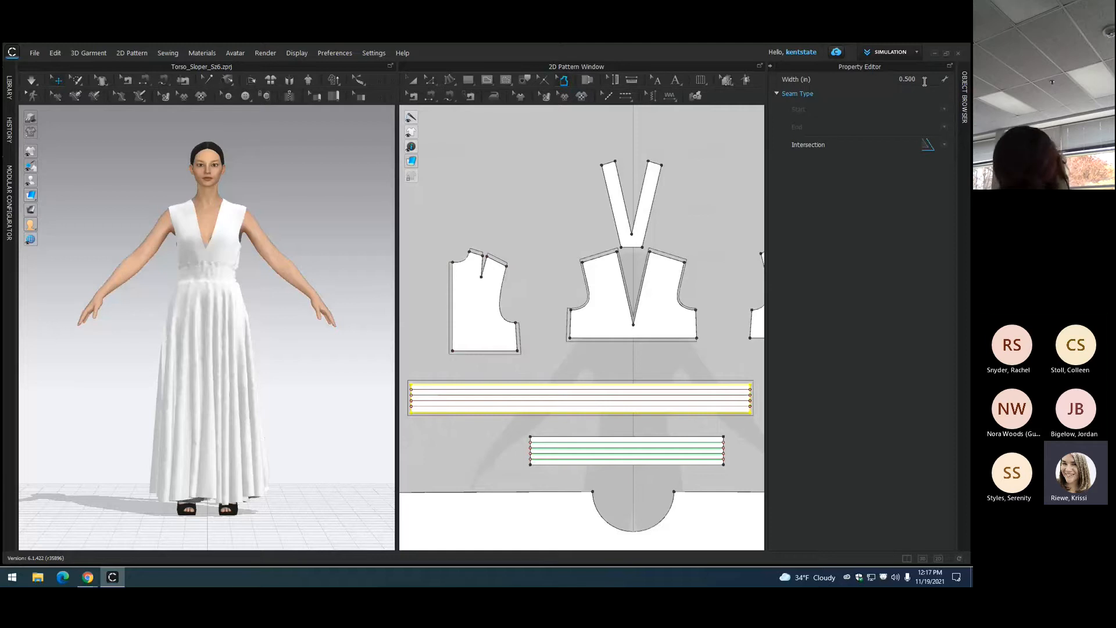
pyautogui.scroll(2, 578, 229)
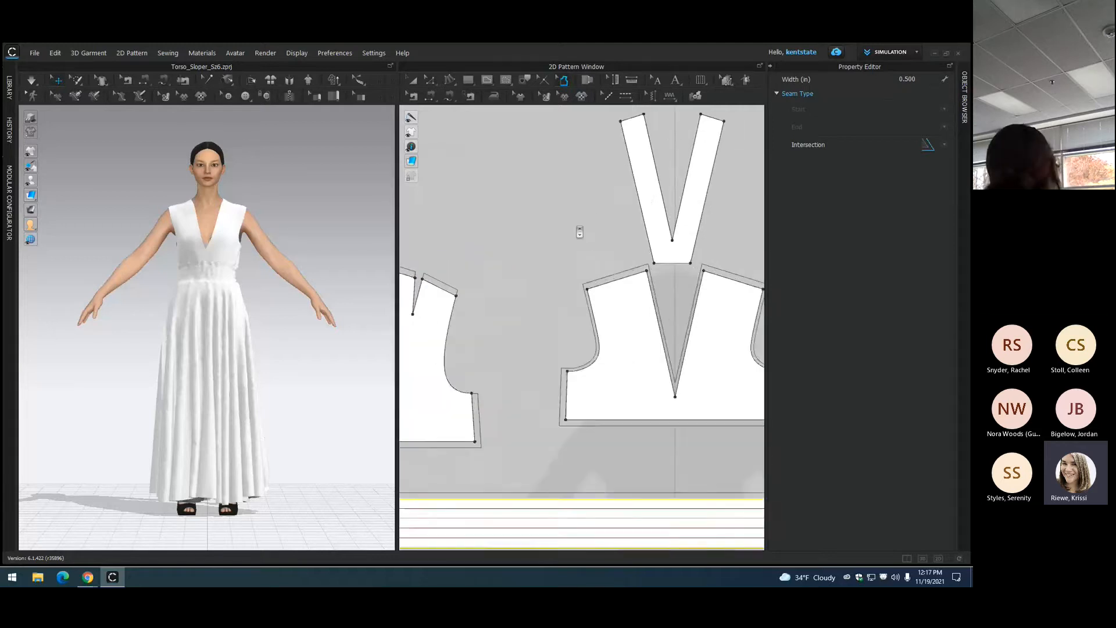
# Step: Hide the Property Editor and undo the seam allowance on the long pleated waistband piece
pyautogui.scroll(-3, 577, 230)
pyautogui.scroll(-1, 579, 231)
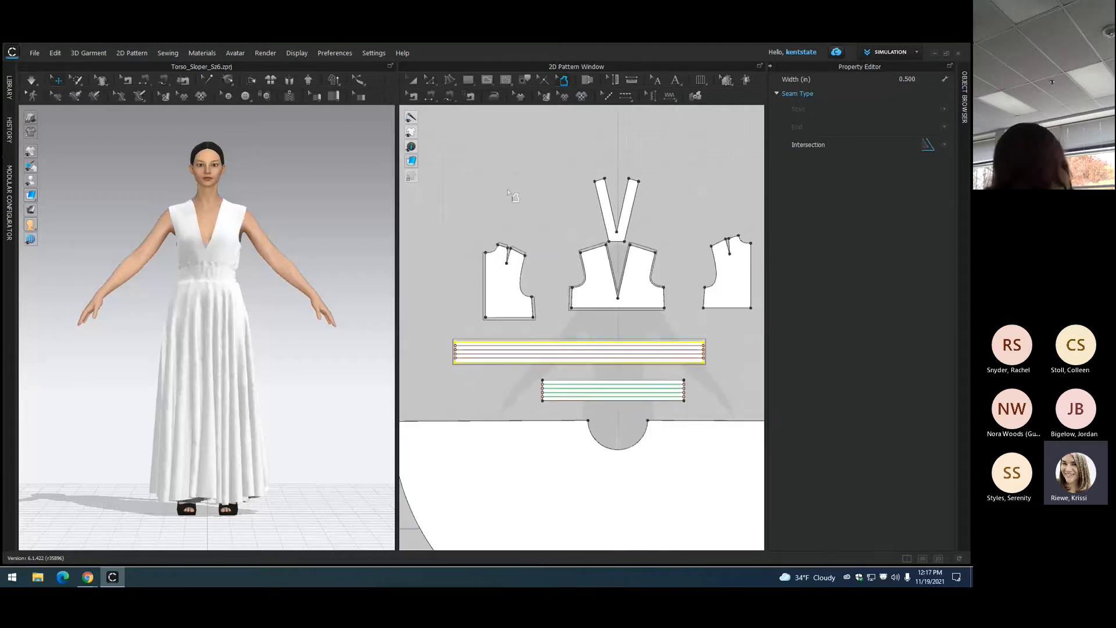
pyautogui.click(430, 82)
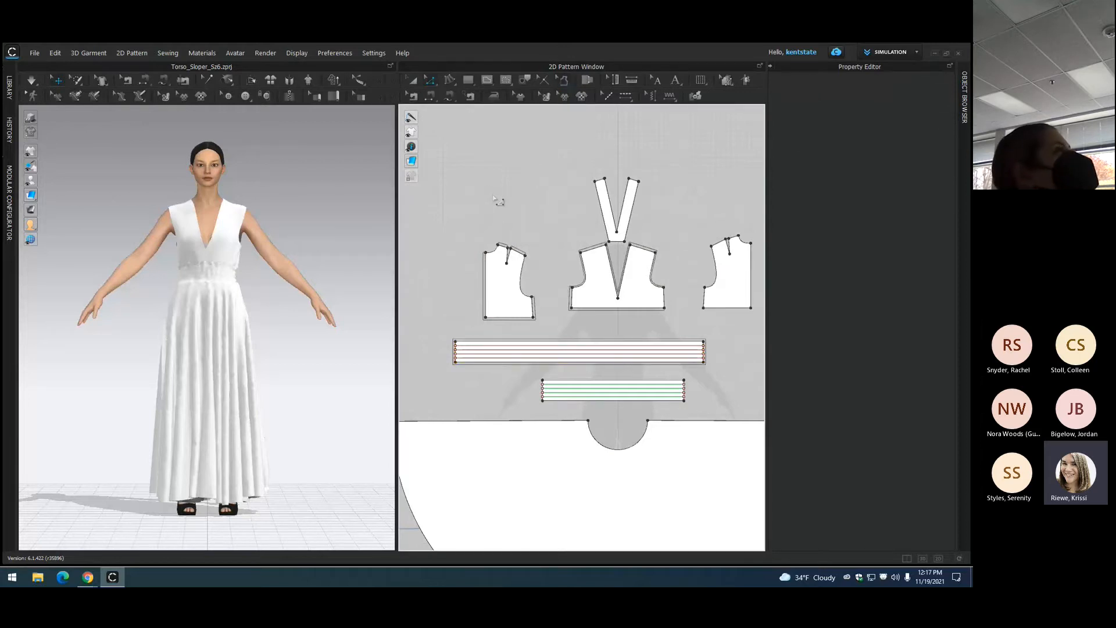
pyautogui.click(771, 66)
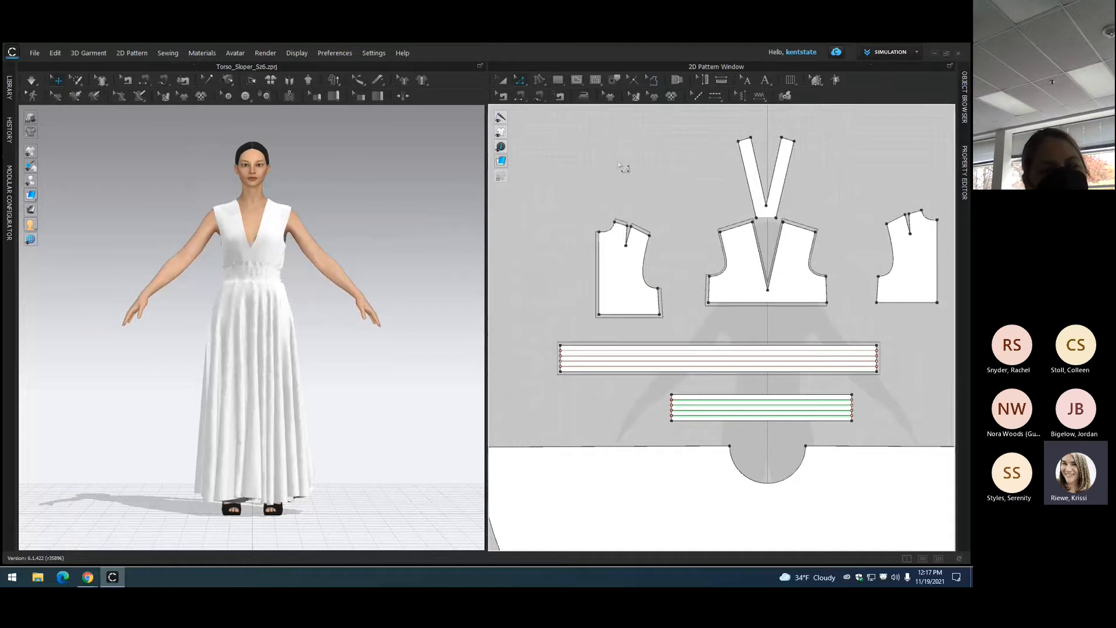
pyautogui.hotkey('ctrl', 'z')
pyautogui.hotkey('ctrl', 'z')
pyautogui.hotkey('ctrl', 'z')
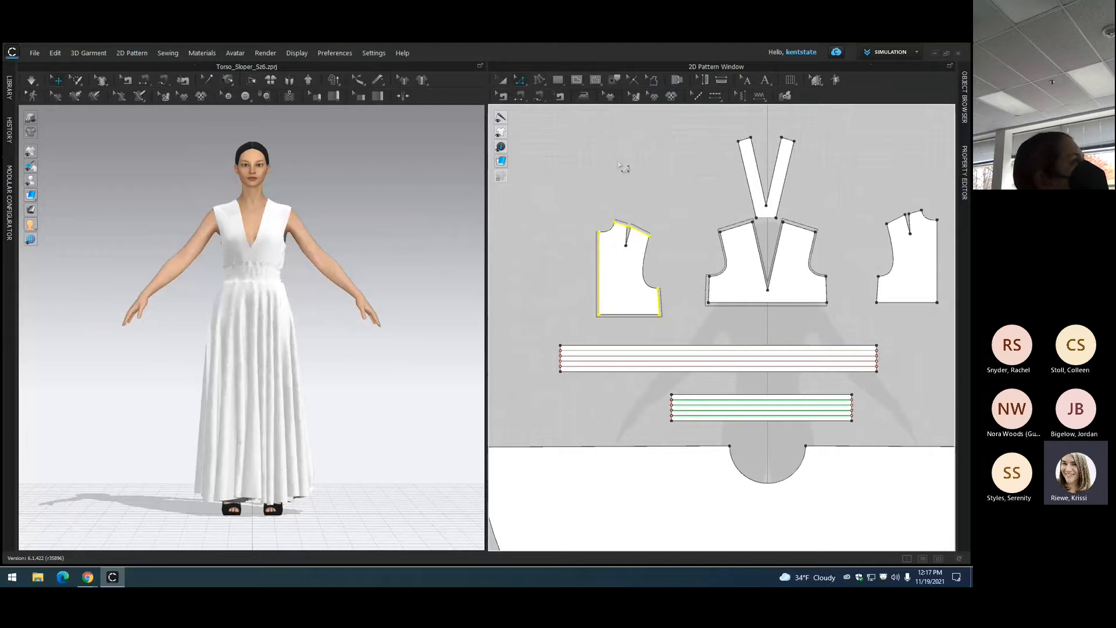
# Step: Try to remove the seam allowances from all edges of the left-hand back bodice and the front bodice
pyautogui.click(653, 80)
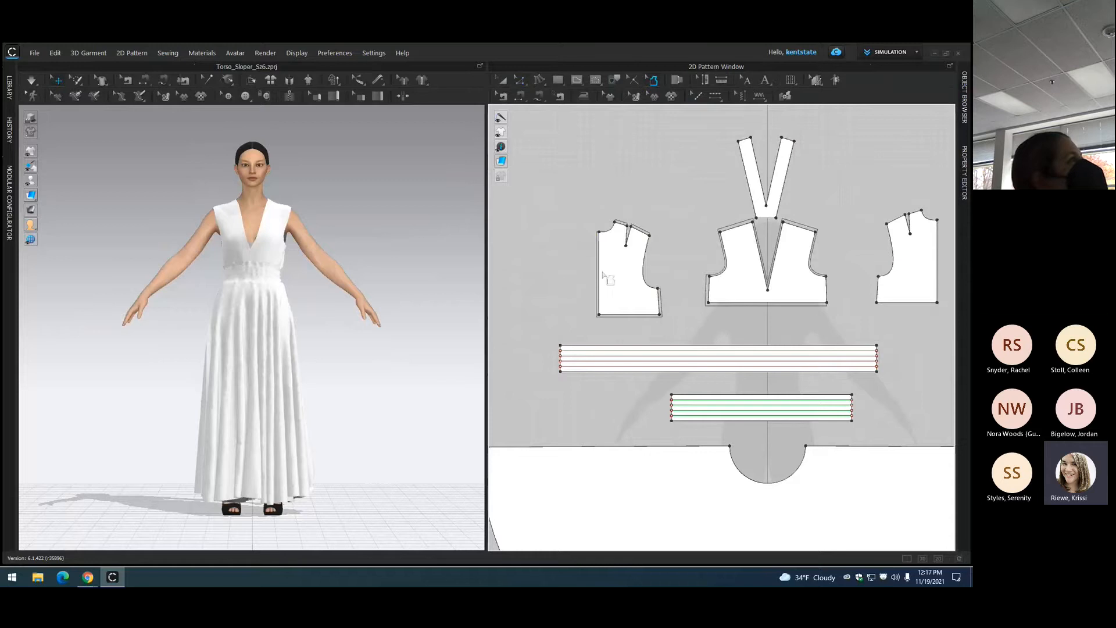
pyautogui.click(600, 273)
pyautogui.click(639, 231)
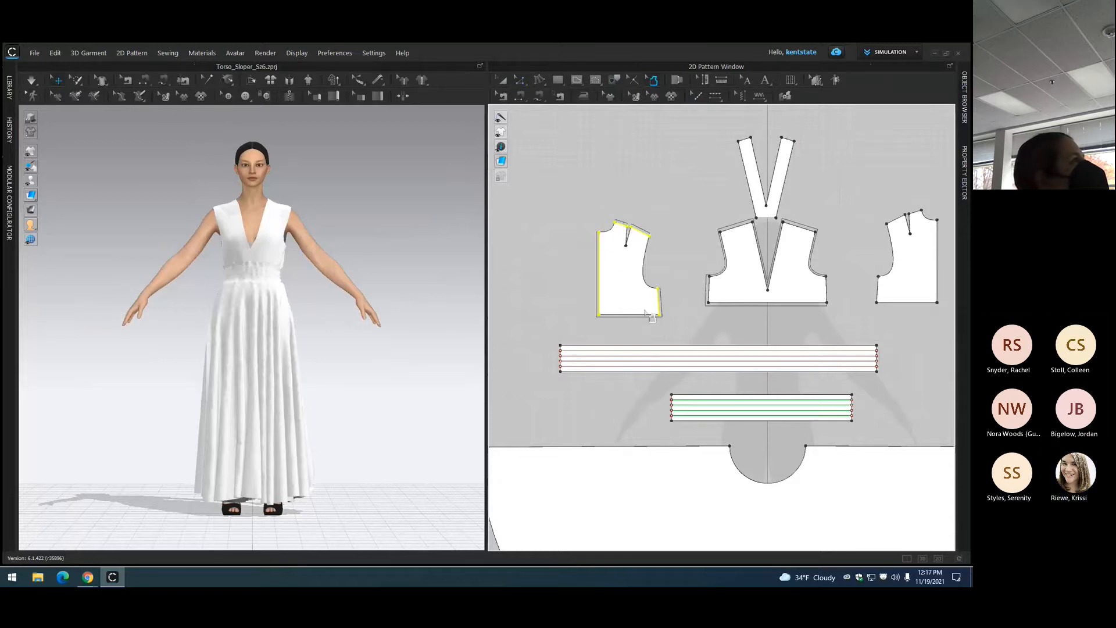
pyautogui.click(645, 315)
pyautogui.click(708, 285)
pyautogui.click(737, 227)
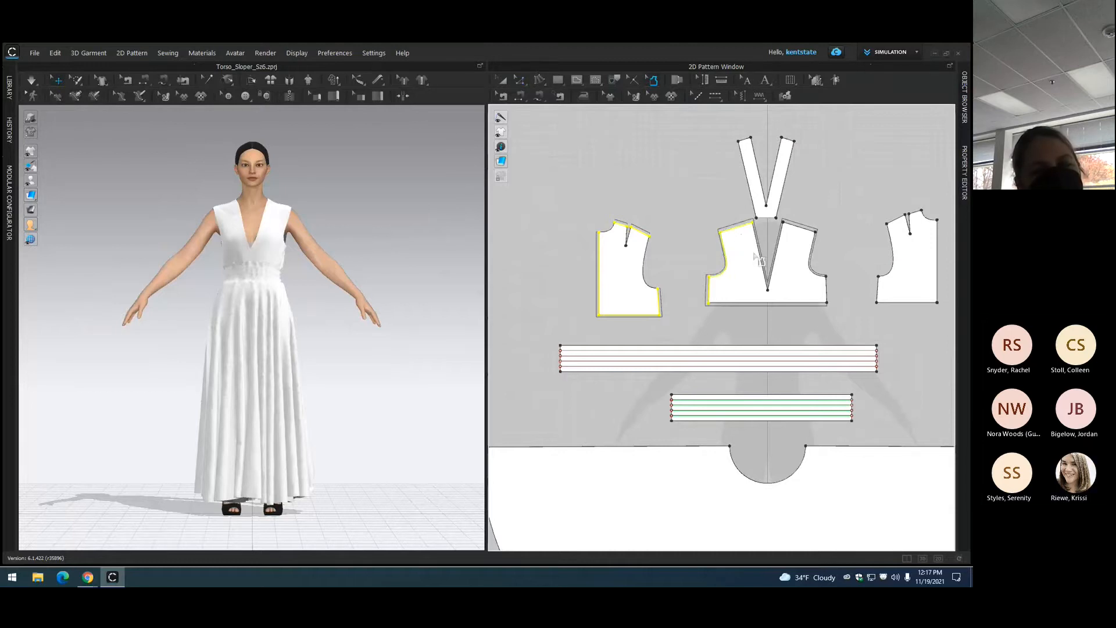
pyautogui.click(761, 259)
pyautogui.click(779, 237)
pyautogui.click(799, 226)
pyautogui.click(813, 268)
pyautogui.click(788, 303)
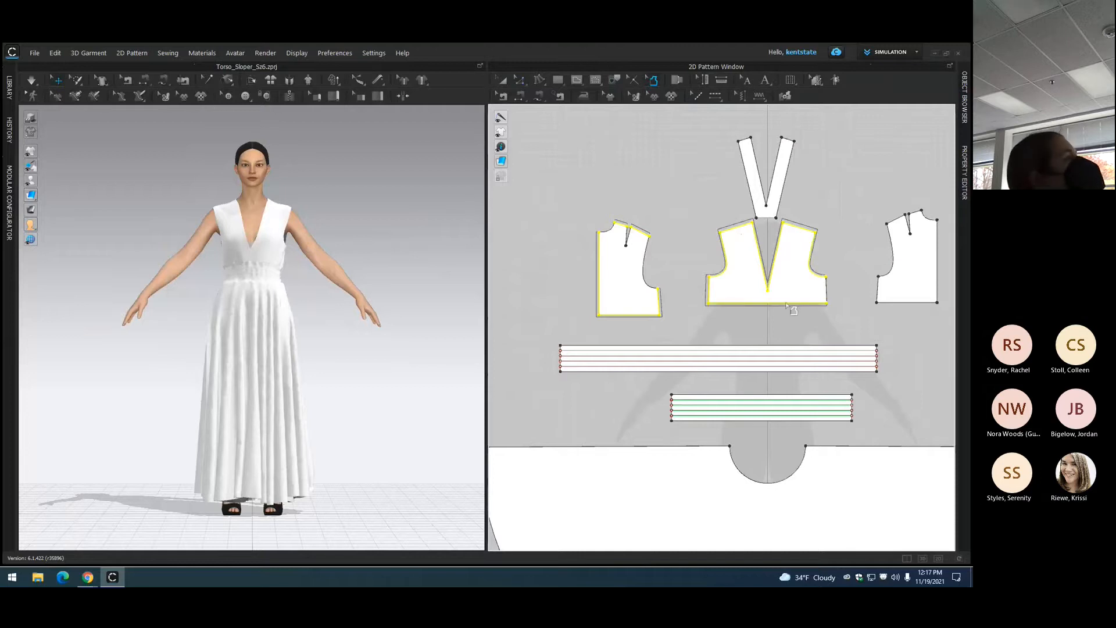
pyautogui.click(792, 310)
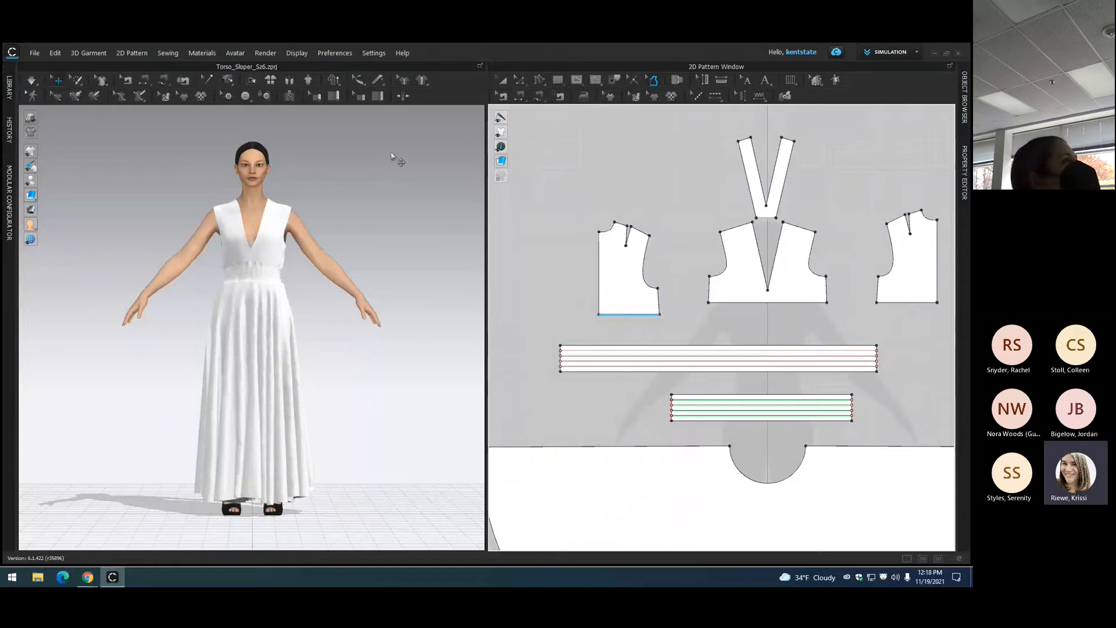
# Step: Undo the last removal of the bodice seam allowances and clear the selection
pyautogui.click(509, 193)
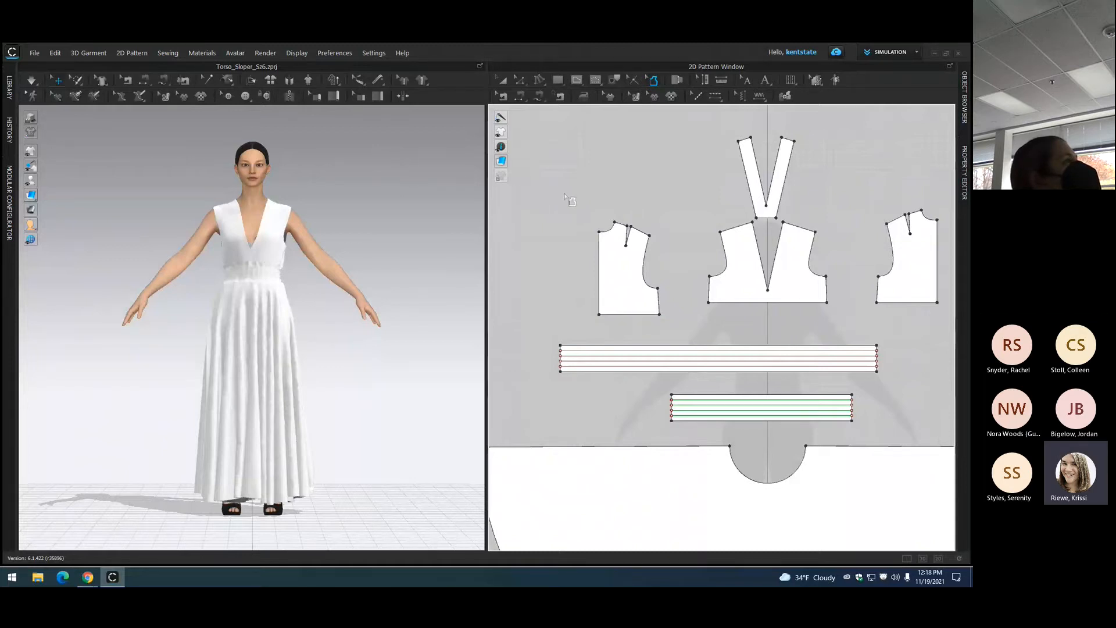
pyautogui.hotkey('ctrl', 'z')
pyautogui.click(598, 176)
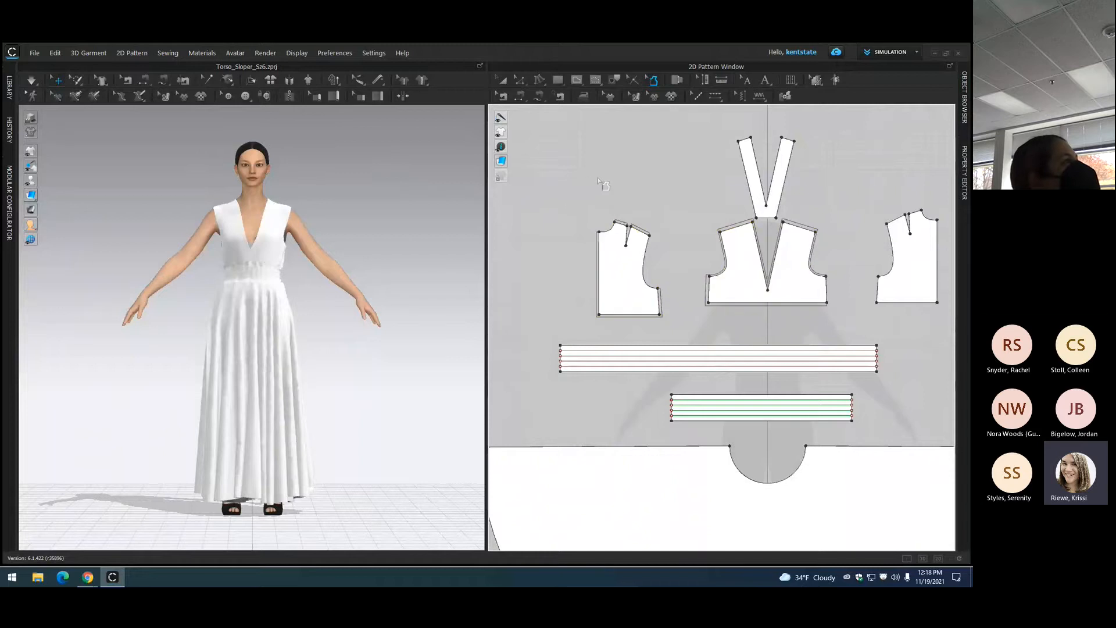
pyautogui.click(601, 272)
pyautogui.click(644, 232)
pyautogui.click(659, 299)
pyautogui.click(651, 315)
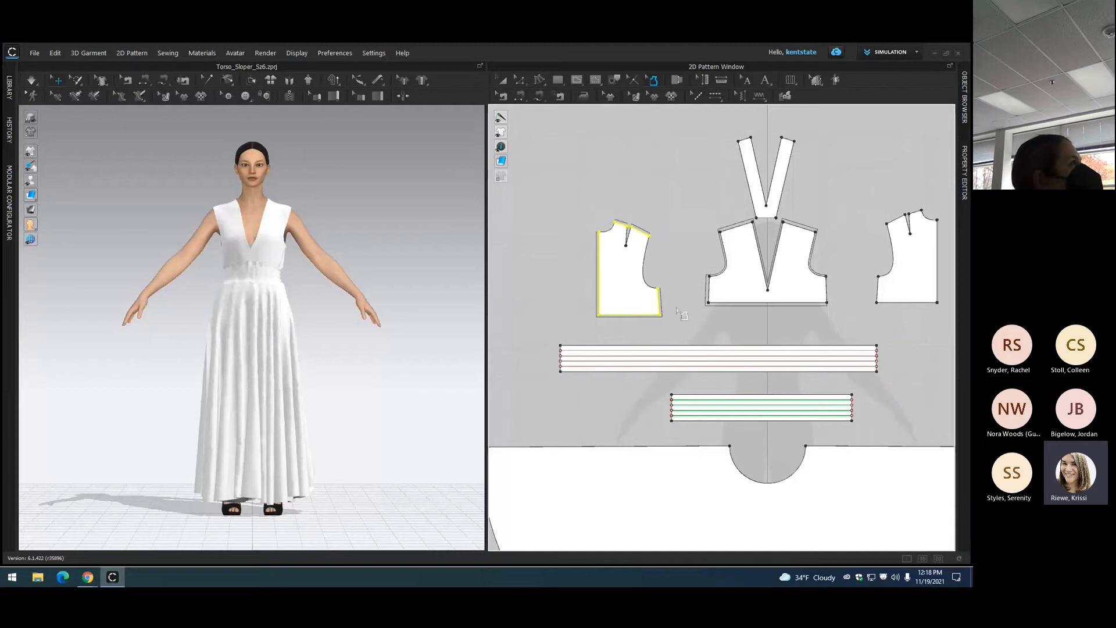
pyautogui.click(709, 291)
pyautogui.click(725, 271)
pyautogui.click(737, 226)
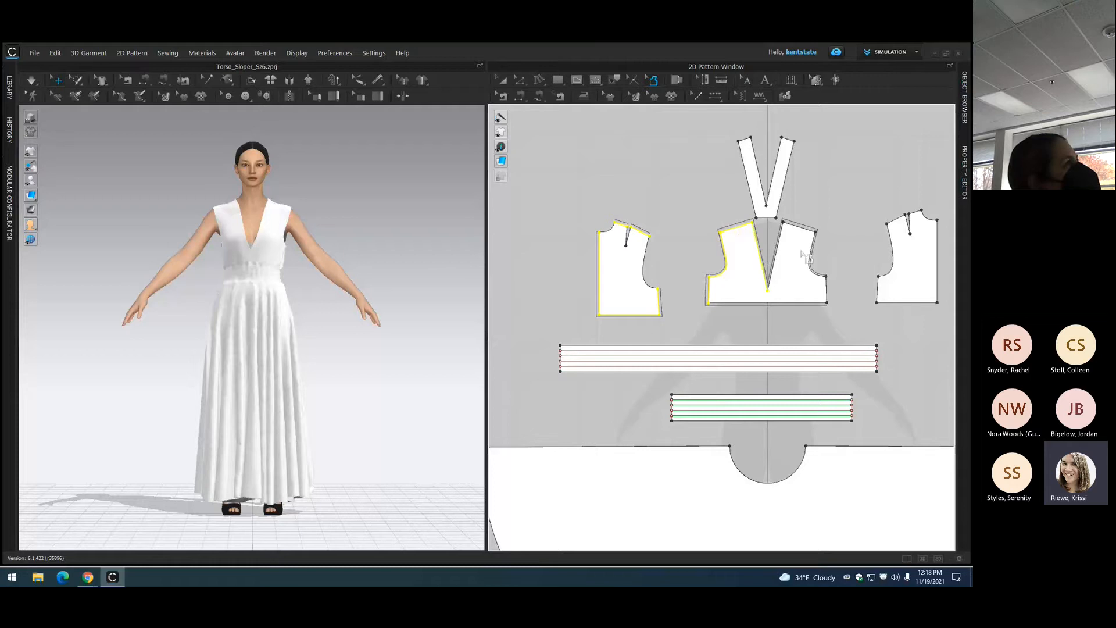
pyautogui.click(760, 254)
pyautogui.click(707, 249)
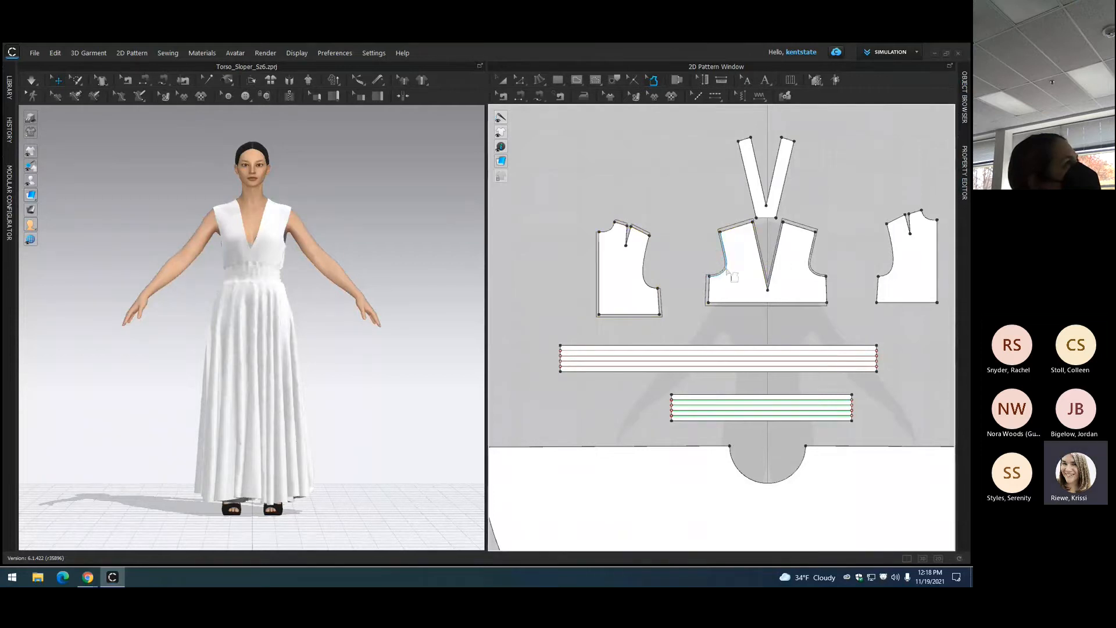
# Step: Delete the seam allowances from the front bodice and all edges of the left-hand back bodice
pyautogui.click(727, 267)
pyautogui.keyDown('shift'); pyautogui.click(739, 226); pyautogui.keyUp('shift')
pyautogui.click(762, 258)
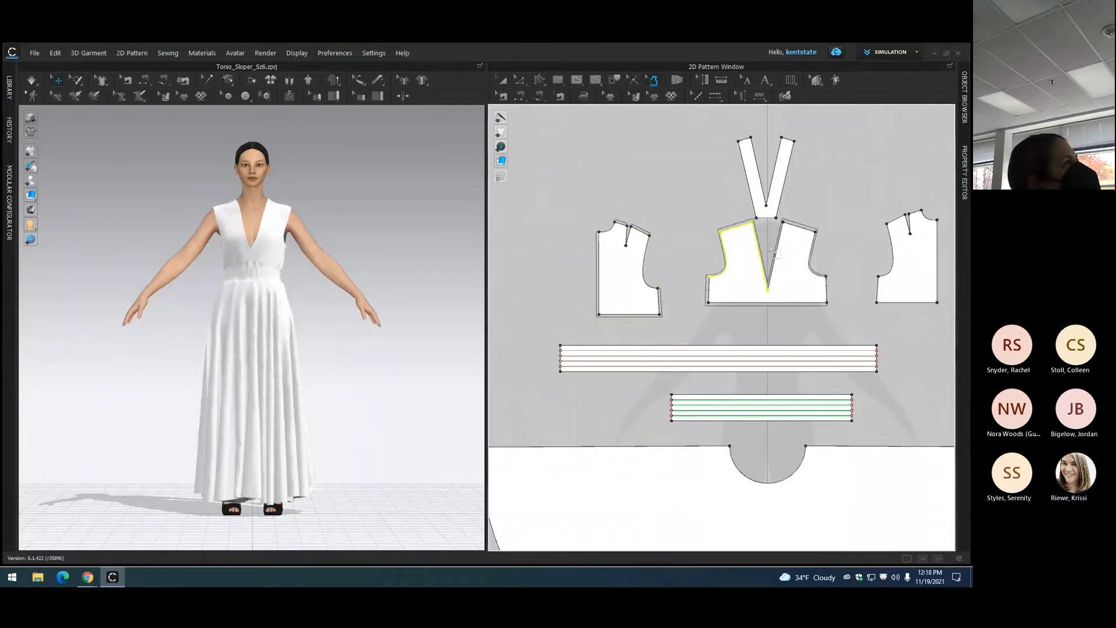
pyautogui.click(777, 251)
pyautogui.click(797, 230)
pyautogui.click(817, 267)
pyautogui.click(792, 304)
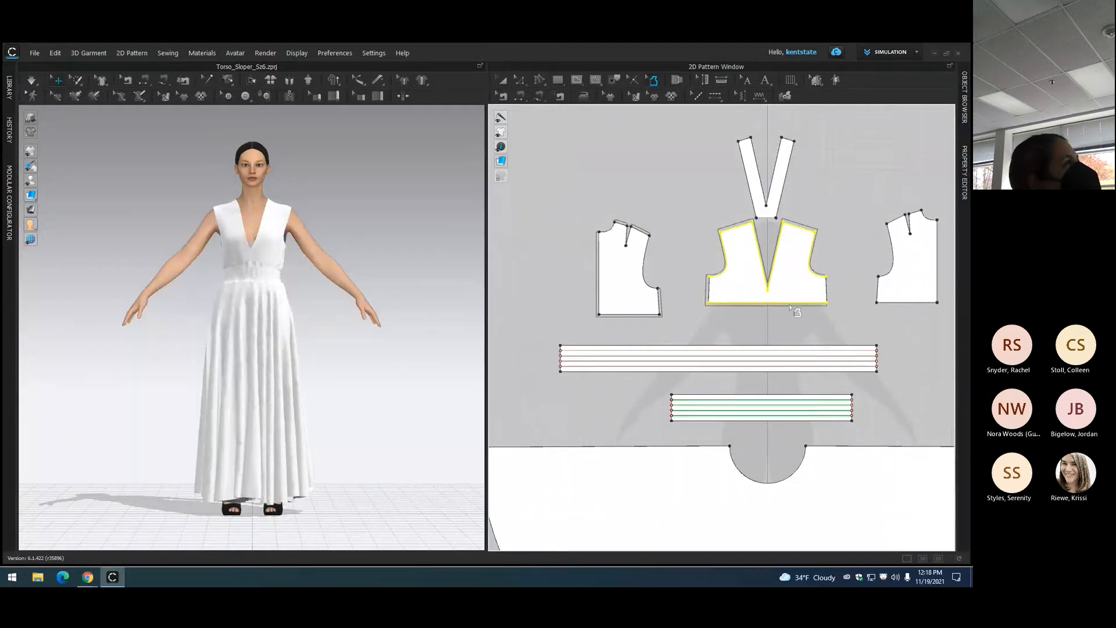
pyautogui.press('Delete')
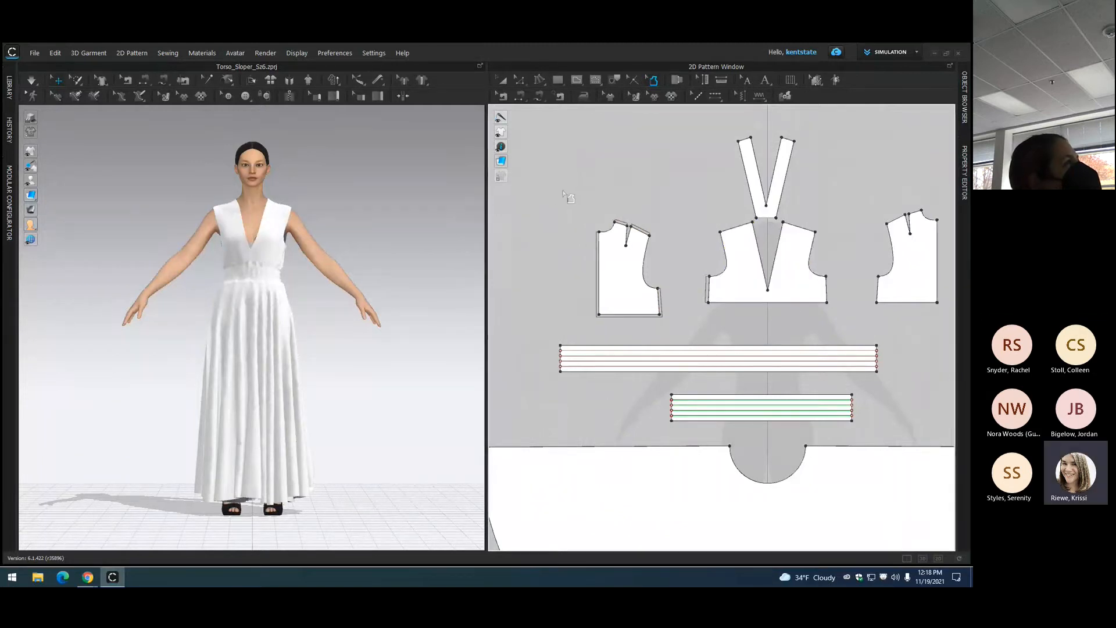
pyautogui.moveTo(549, 187); pyautogui.dragTo(679, 332)
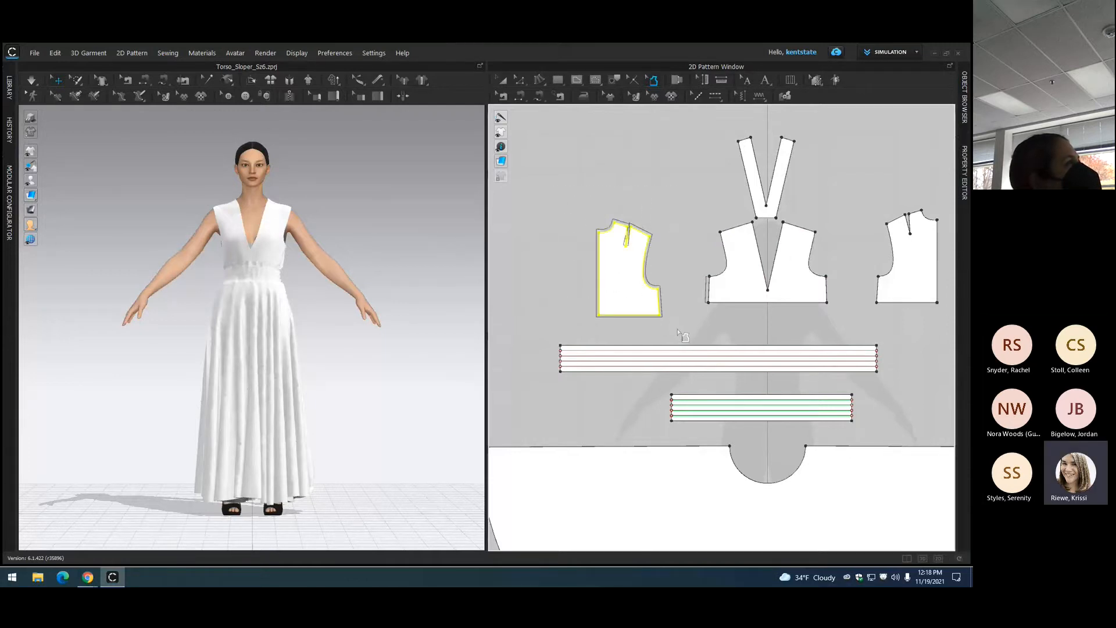
pyautogui.press('Delete')
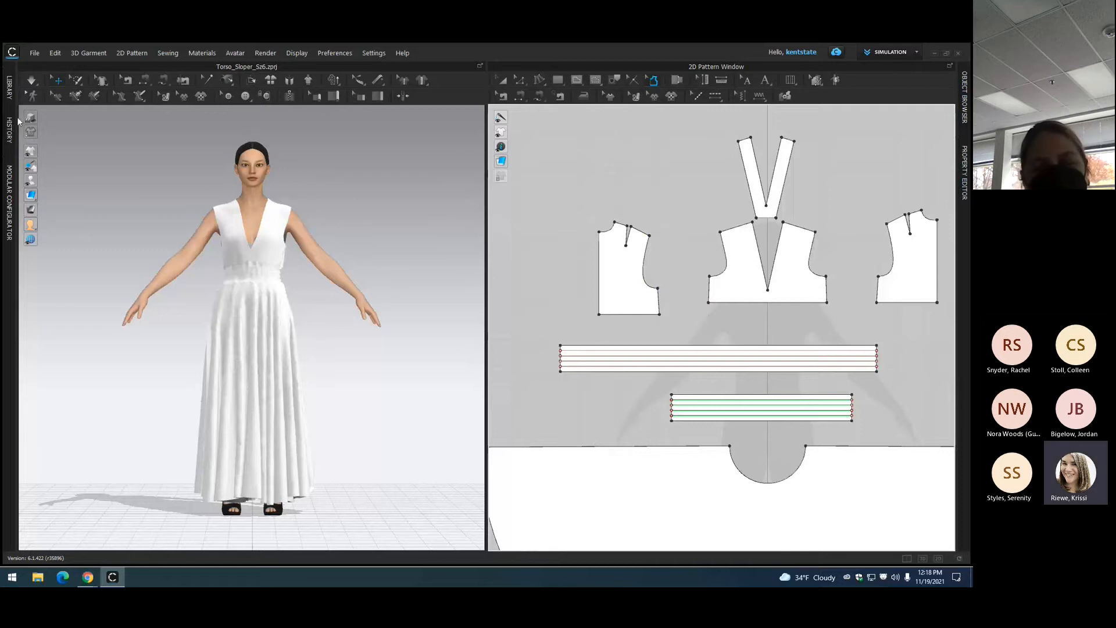
# Step: Open the Size folder of the Female_V2 avatars in the library and show its contents as a list
pyautogui.scroll(-4, 308, 194)
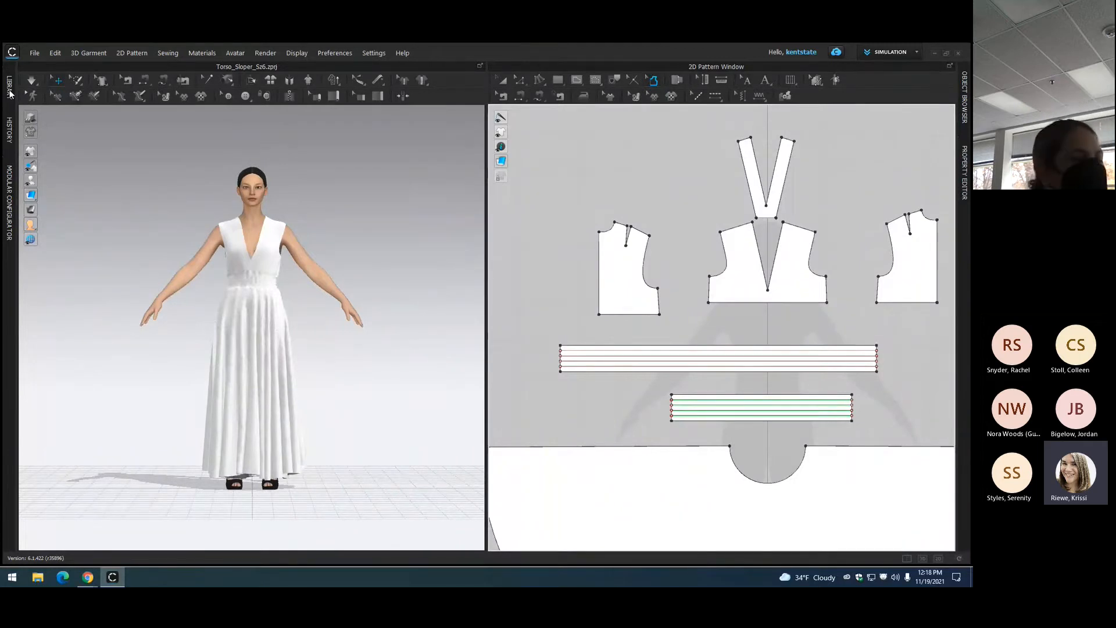
pyautogui.click(10, 93)
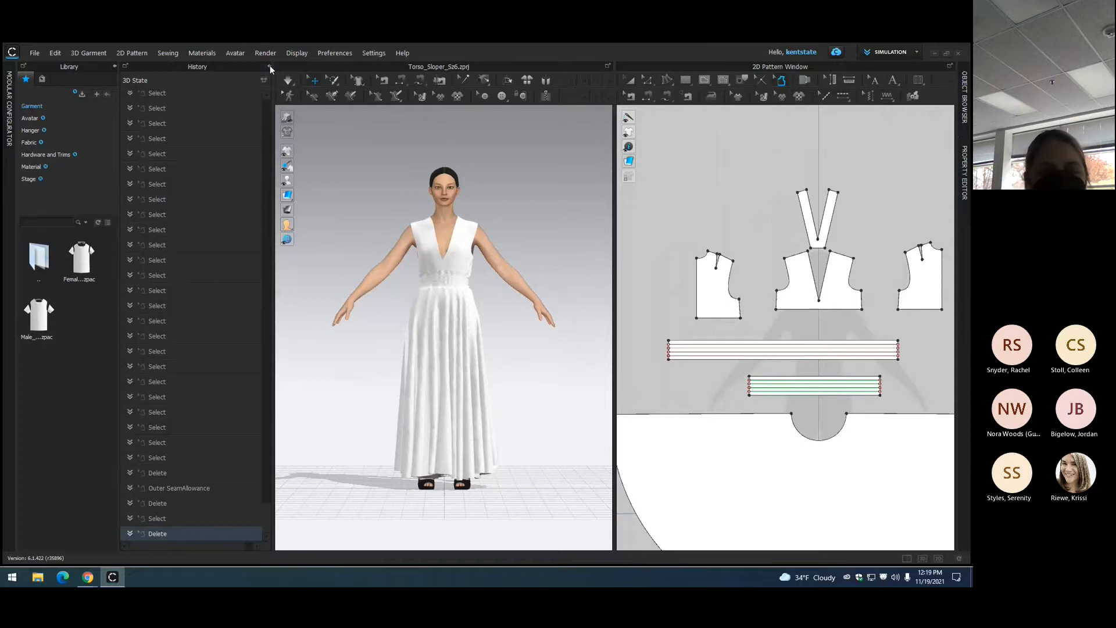
pyautogui.click(269, 66)
pyautogui.click(30, 118)
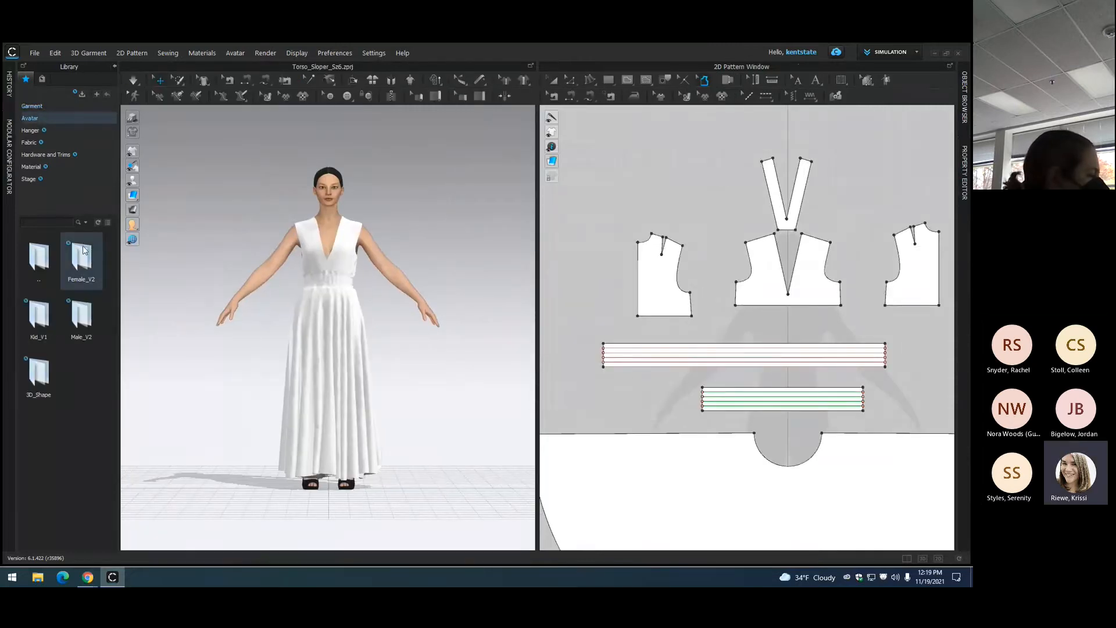
pyautogui.doubleClick(83, 256)
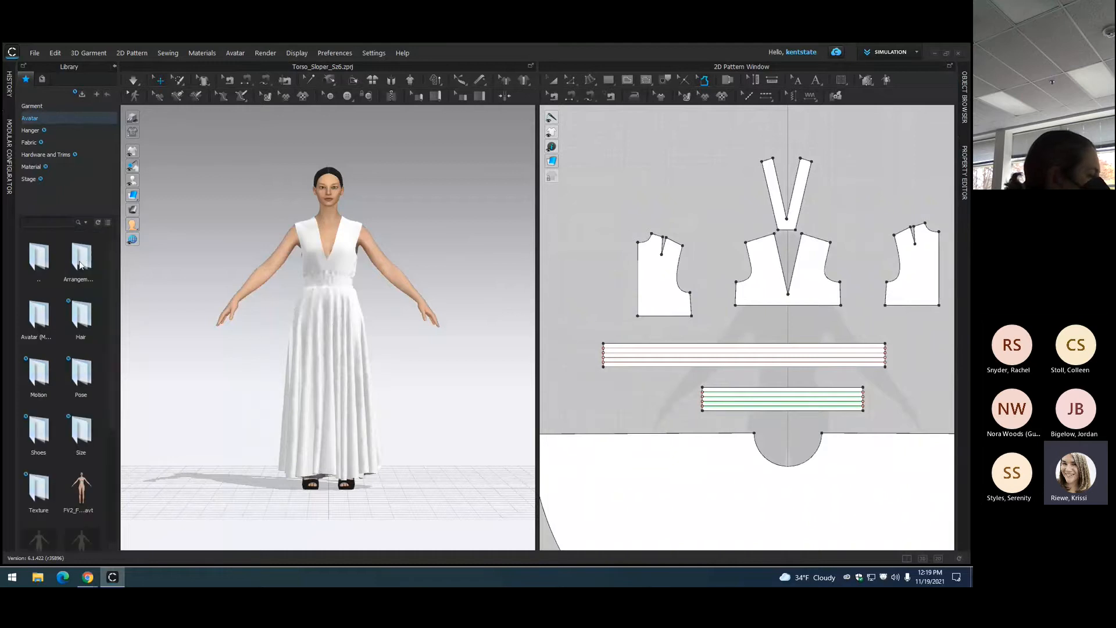
pyautogui.doubleClick(89, 432)
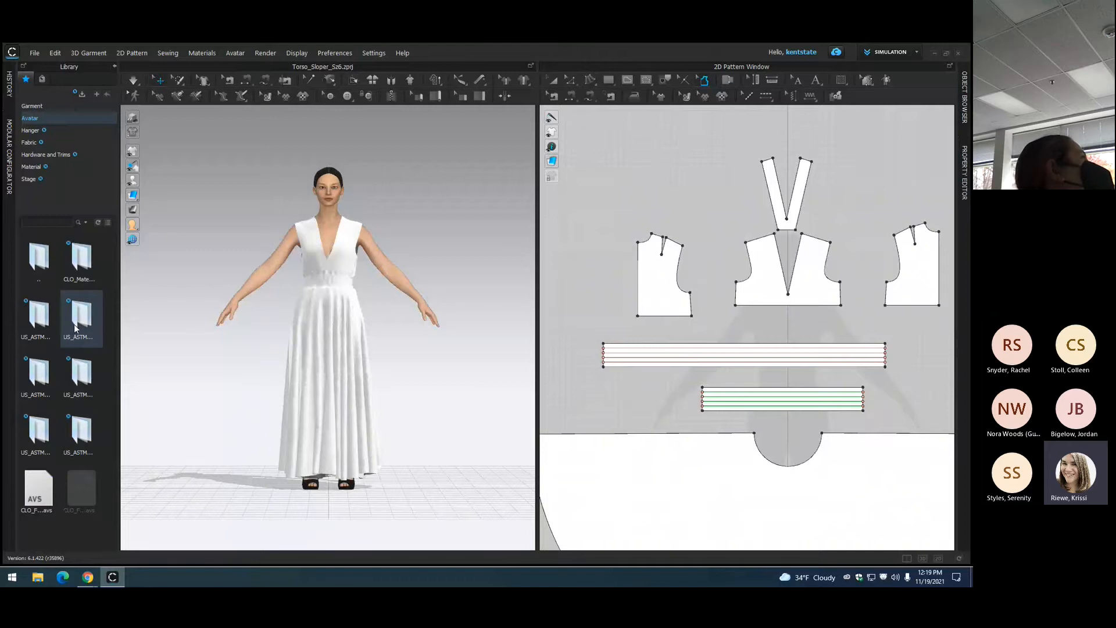
pyautogui.click(108, 222)
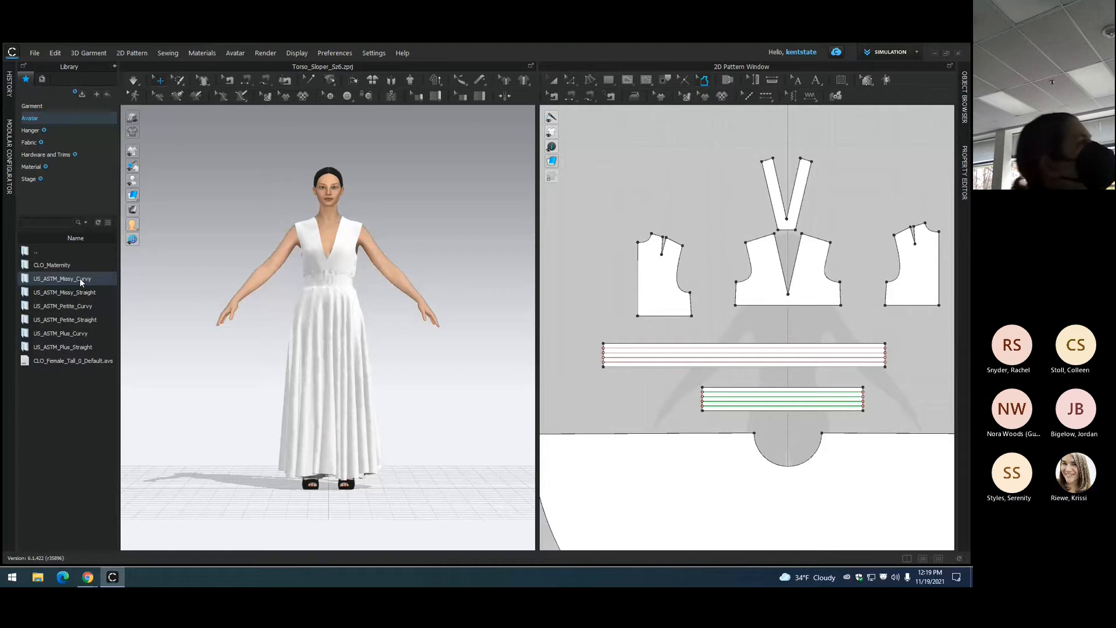
# Step: Load the US_ASTM_Missy_Curvy_18.avs size onto the avatar and hide the library
pyautogui.doubleClick(81, 280)
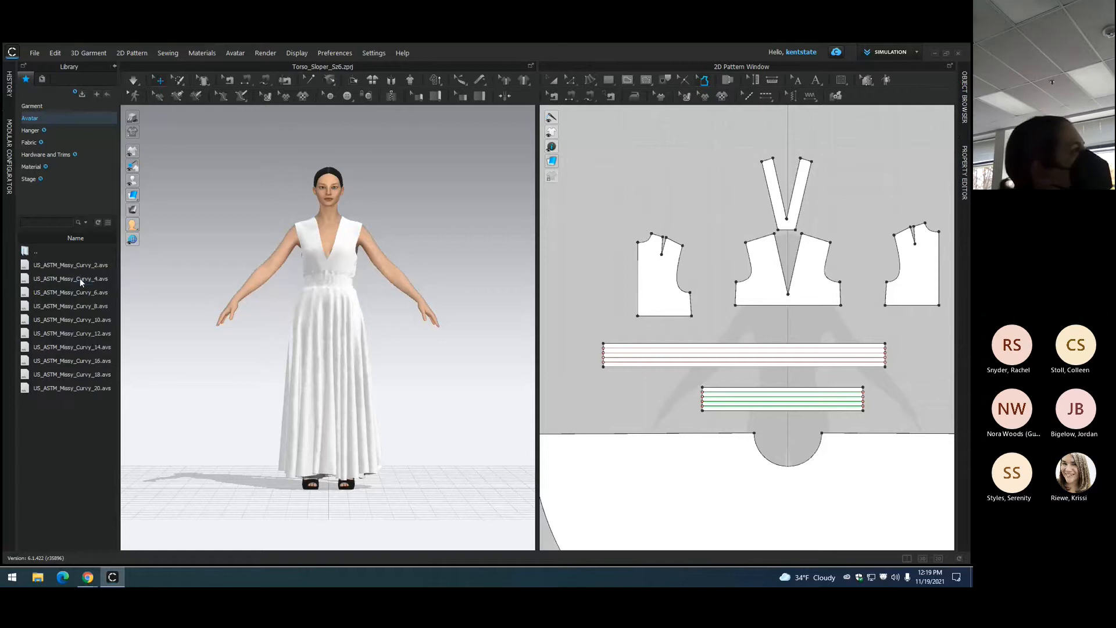
pyautogui.doubleClick(81, 381)
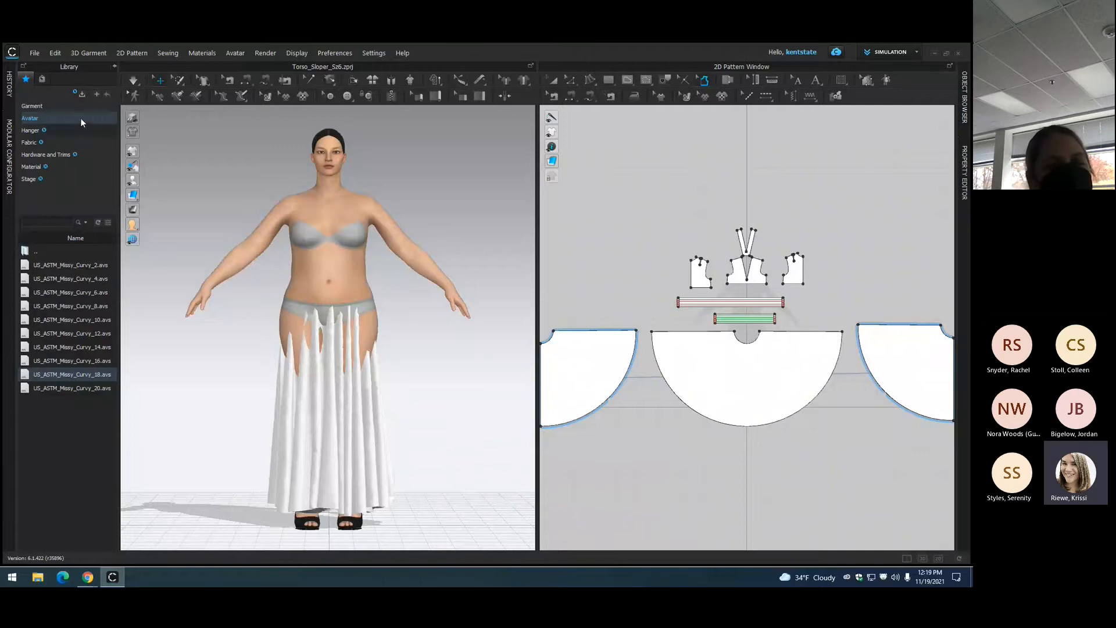
pyautogui.click(114, 67)
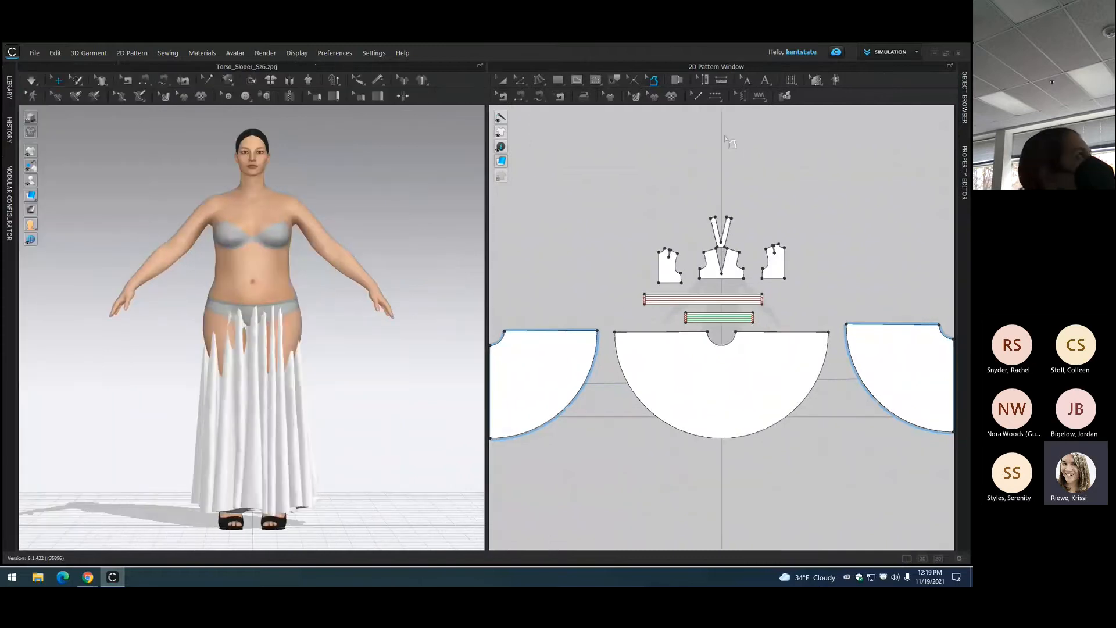
# Step: Auto-grade the dress patterns to the resized avatar with Maintain Pattern Curvature at 100% and Maintain Graphic Size off
pyautogui.click(836, 81)
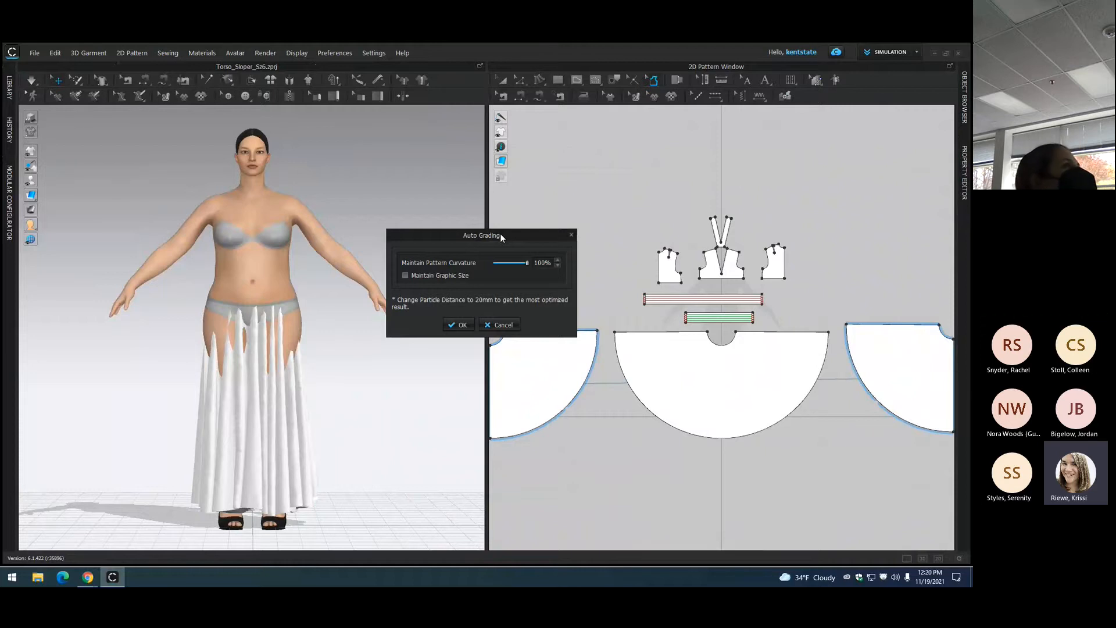
pyautogui.click(458, 325)
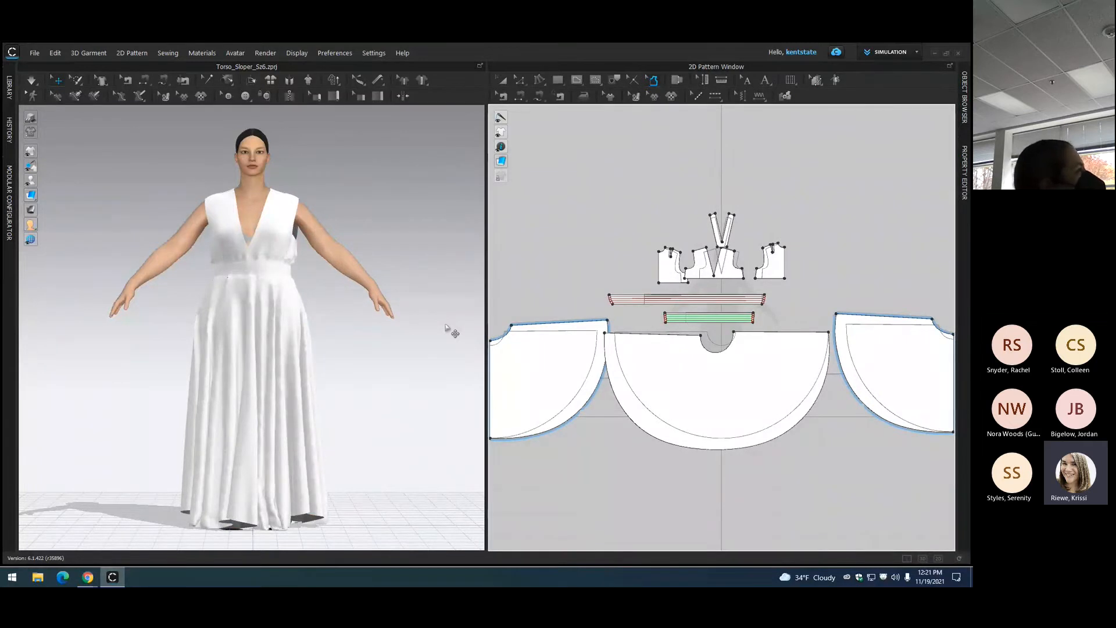
pyautogui.scroll(-2, 564, 213)
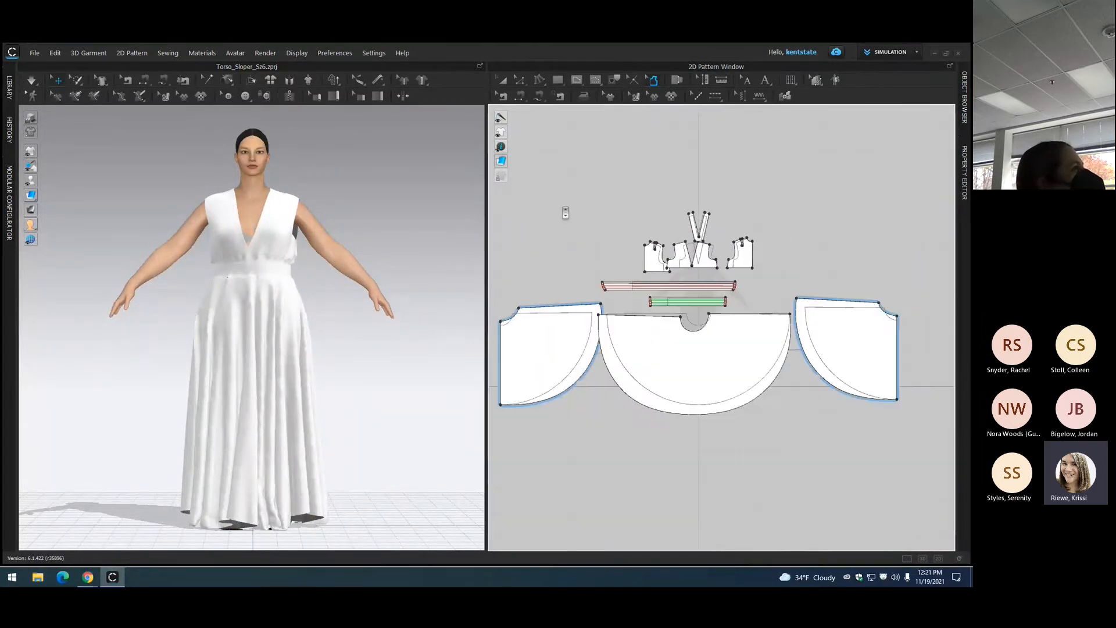
pyautogui.rightClick(560, 239)
pyautogui.click(553, 214)
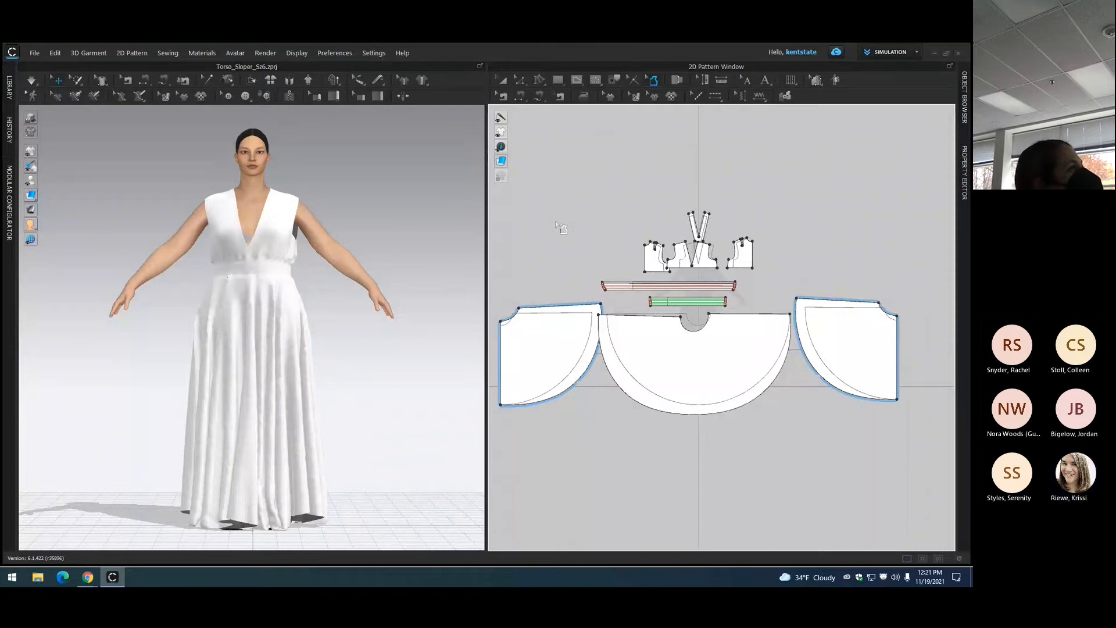
# Step: Simulate the graded dress so it drapes on the larger avatar
pyautogui.press('space')
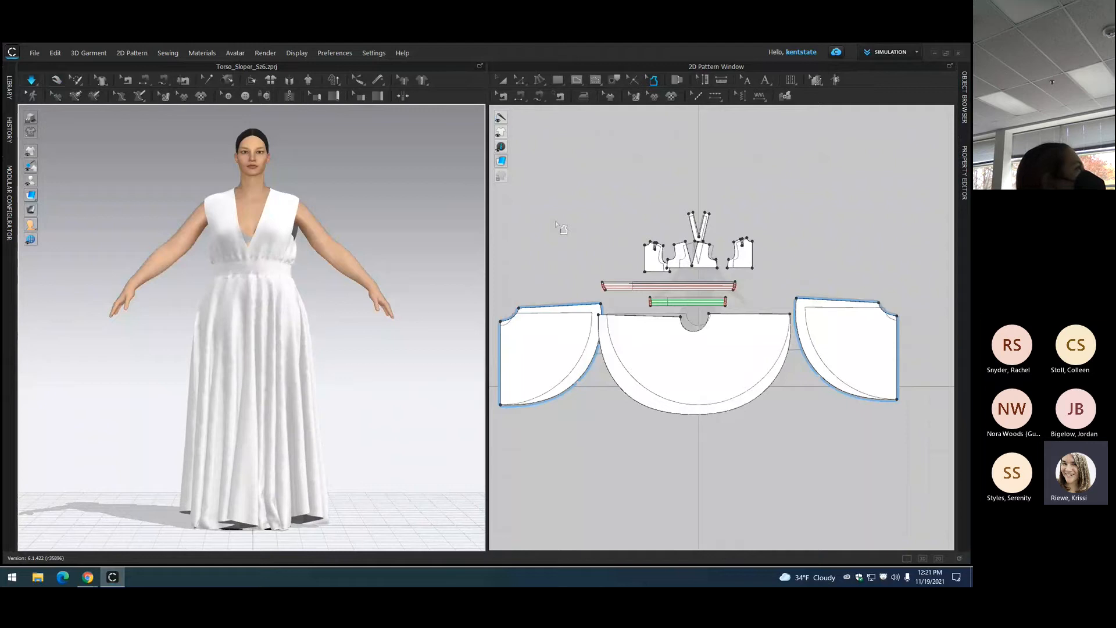
pyautogui.moveTo(177, 199)
pyautogui.mouseDown(button='right')
pyautogui.moveTo(407, 194)
pyautogui.moveTo(381, 210)
pyautogui.moveTo(295, 219)
pyautogui.moveTo(160, 207)
pyautogui.moveTo(169, 205)
pyautogui.mouseUp(button='right')
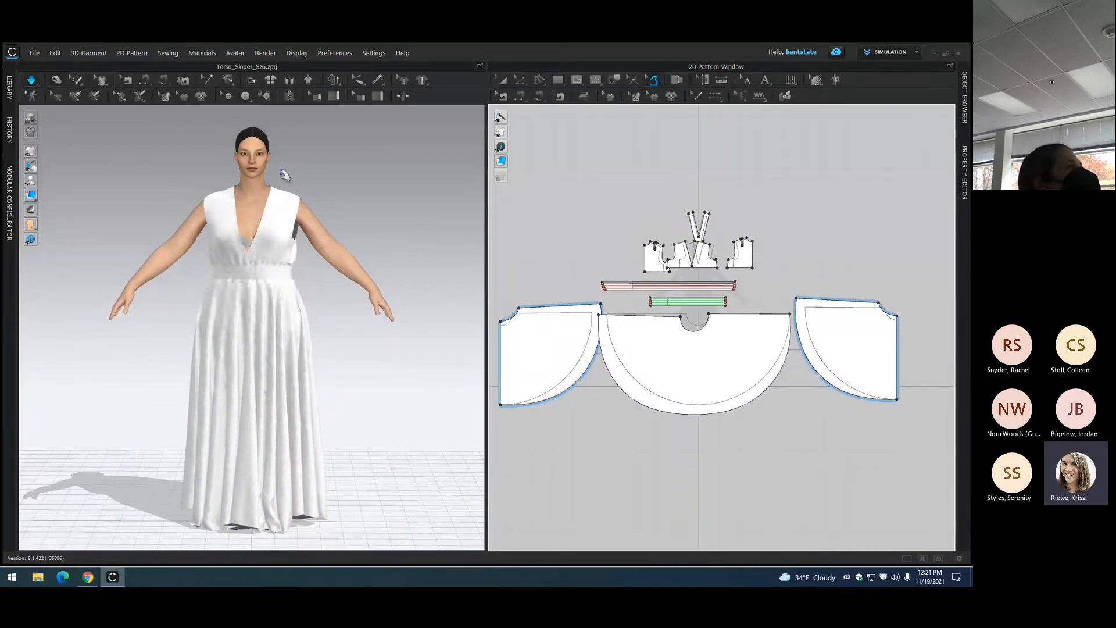
pyautogui.moveTo(319, 174); pyautogui.dragTo(352, 190, button='right')
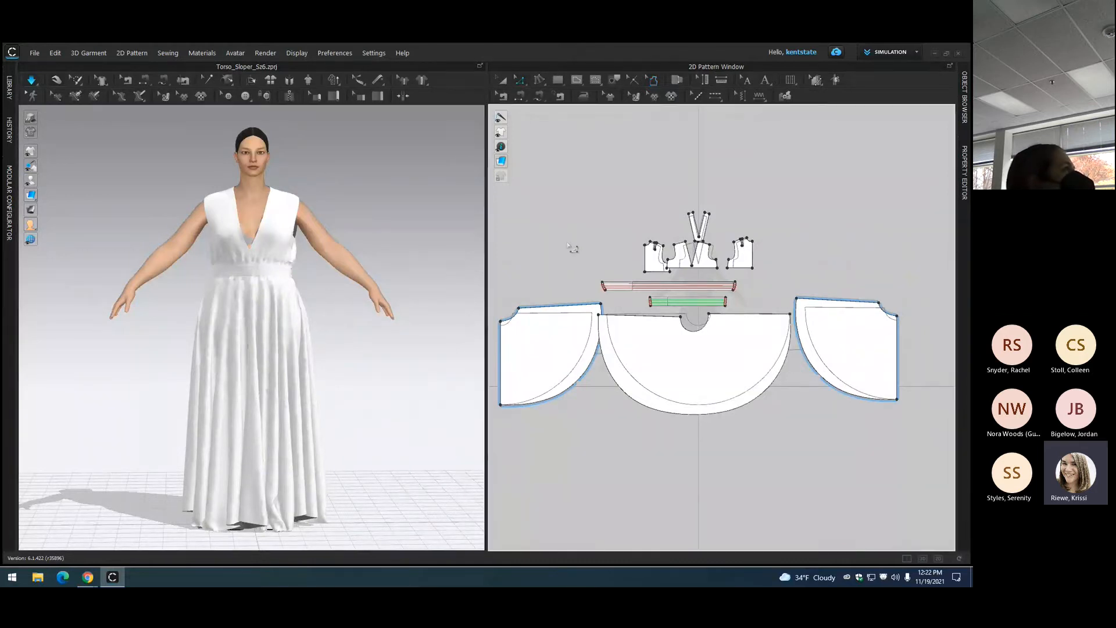
# Step: Lower the inner waist corner of the linked back skirt panels to level their upper edges, and simulate the dress
pyautogui.scroll(-1, 573, 248)
pyautogui.scroll(2, 572, 248)
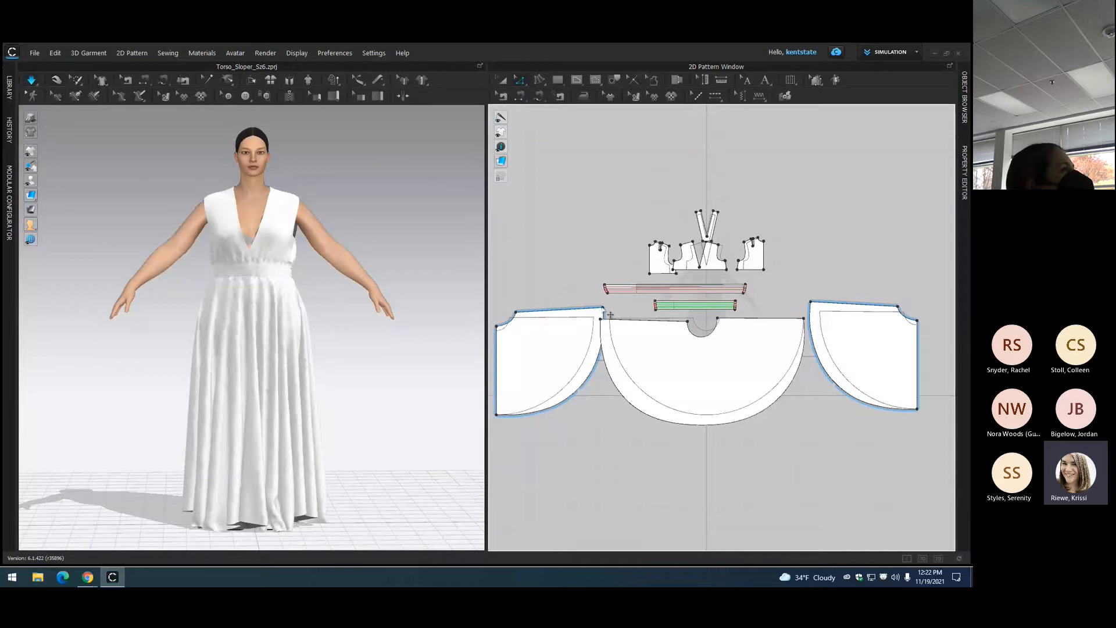
pyautogui.moveTo(603, 309); pyautogui.dragTo(603, 312)
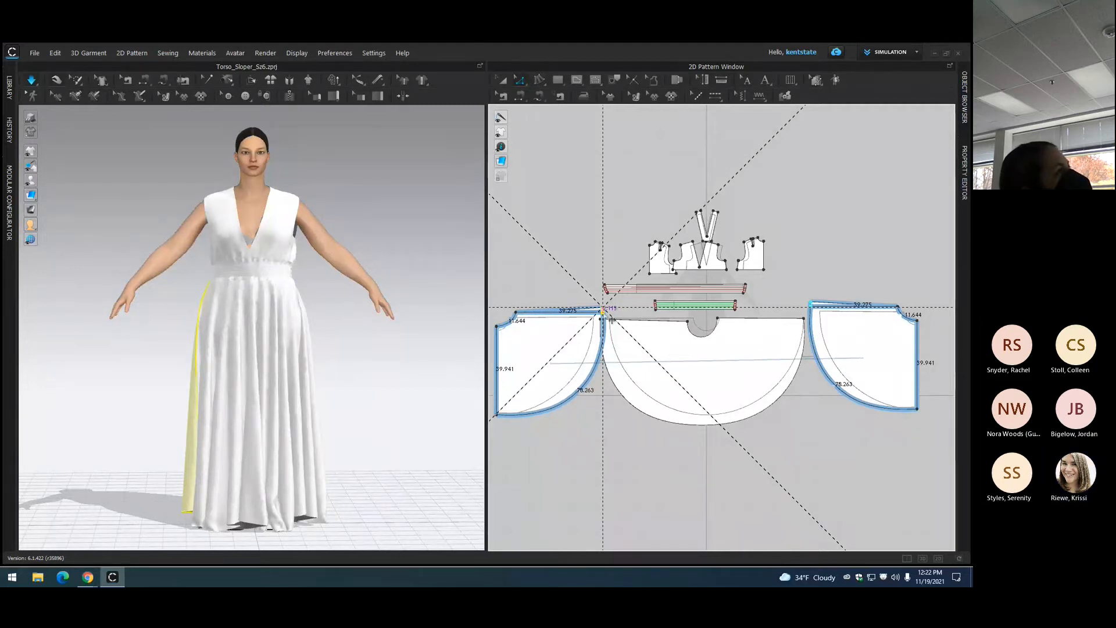
pyautogui.click(574, 255)
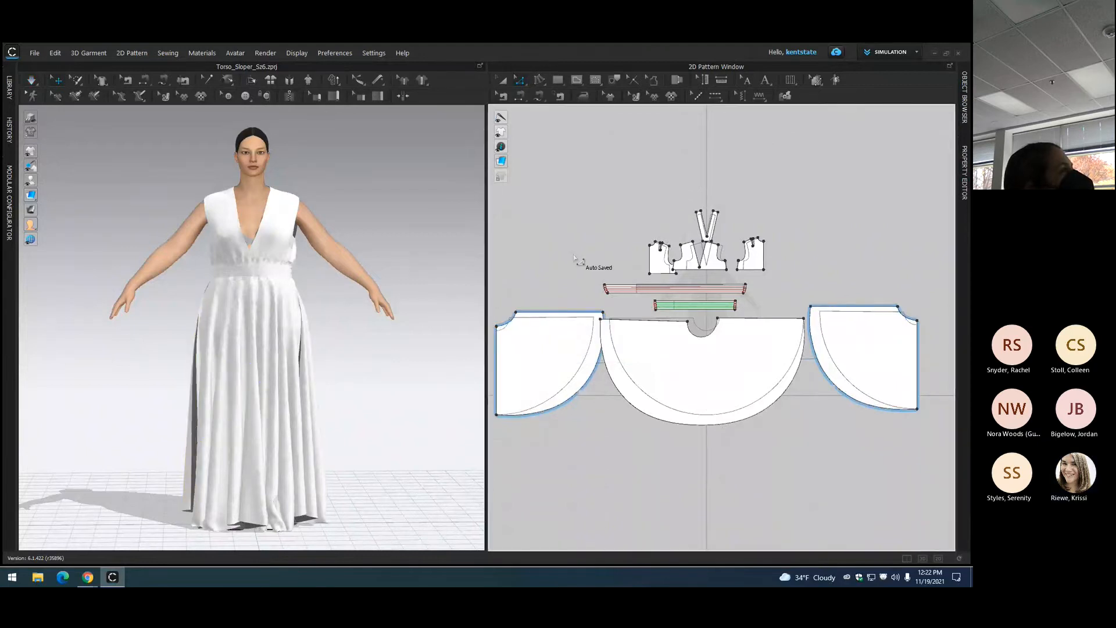
pyautogui.press('space')
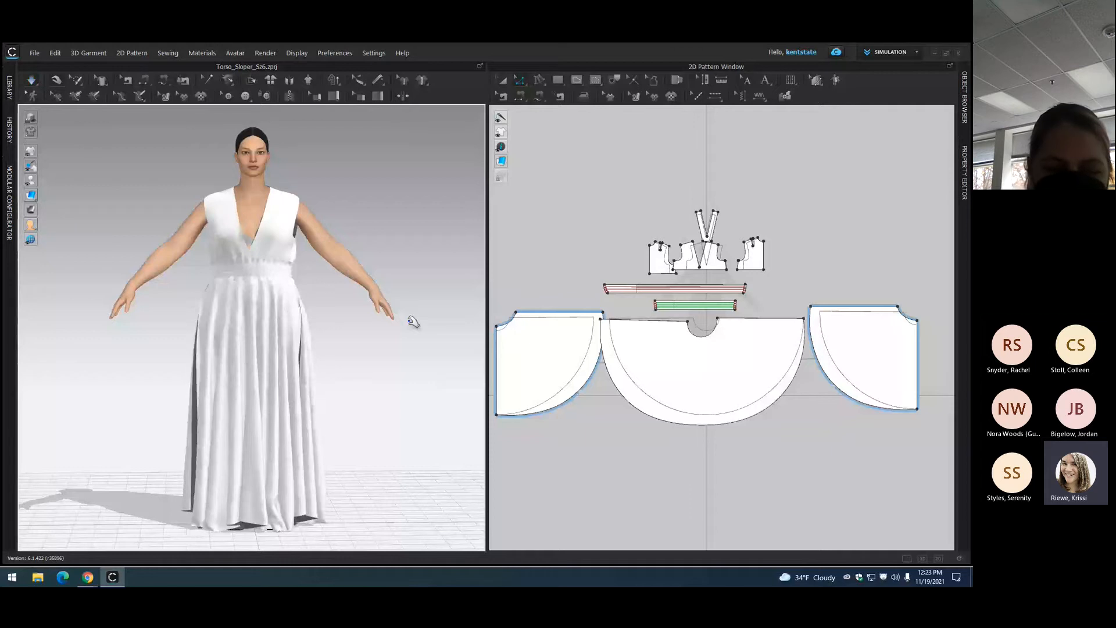
# Step: Undo the back skirt corner edit and the size 18 auto-grading together with their simulations
pyautogui.hotkey('ctrl', 'z')
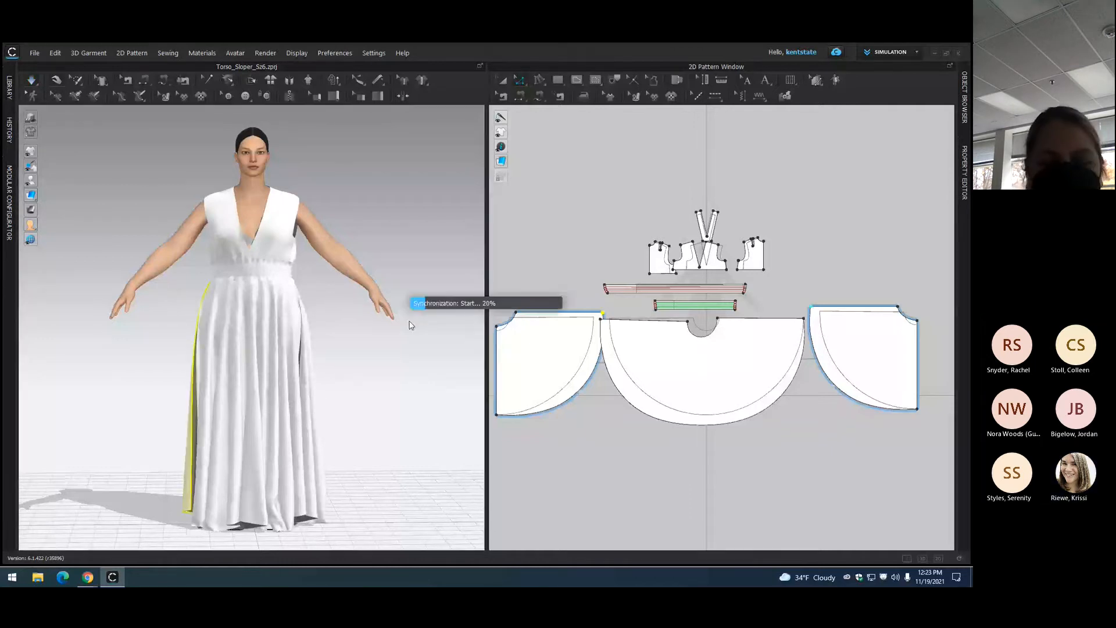
pyautogui.click(414, 321)
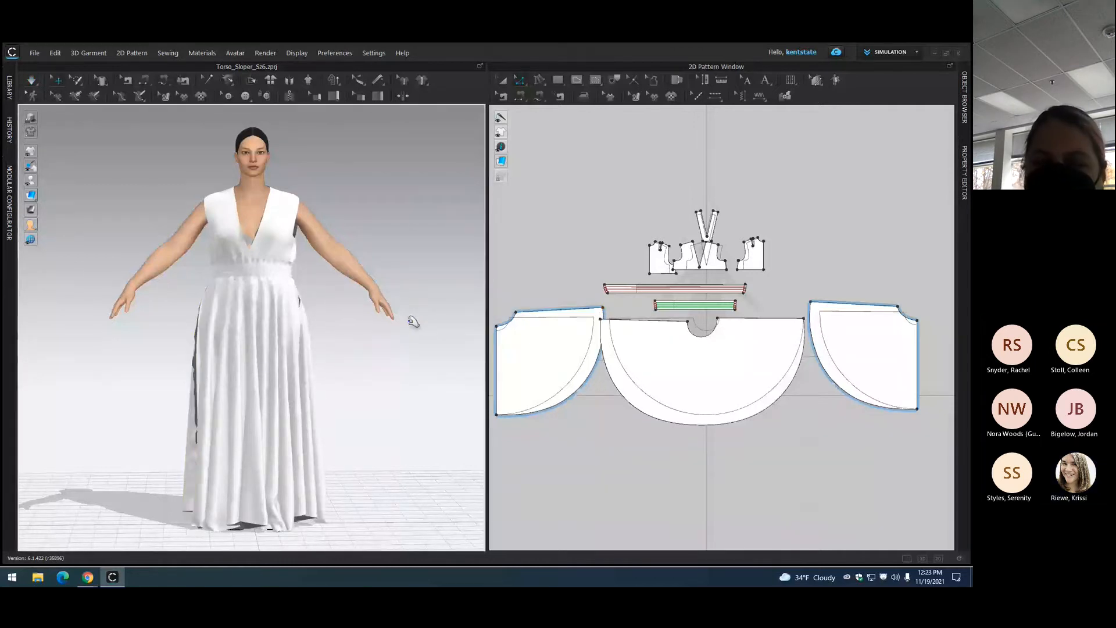
pyautogui.hotkey('ctrl', 'z')
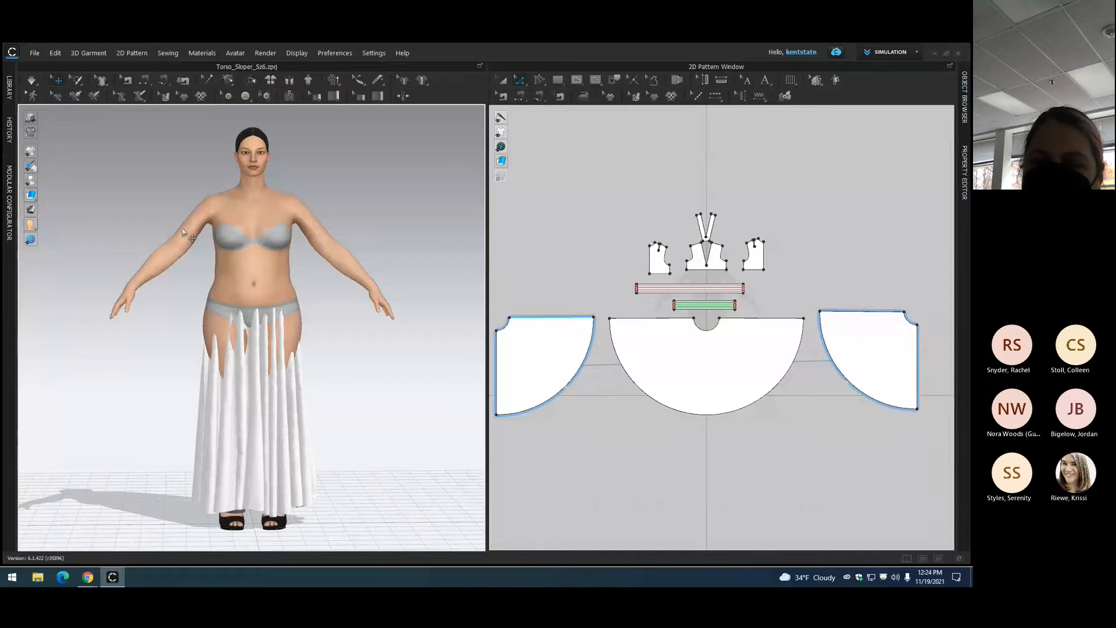
# Step: Load the US_ASTM_Missy_Curvy_2.avs size onto the avatar, with the library shown and the history hidden
pyautogui.click(8, 86)
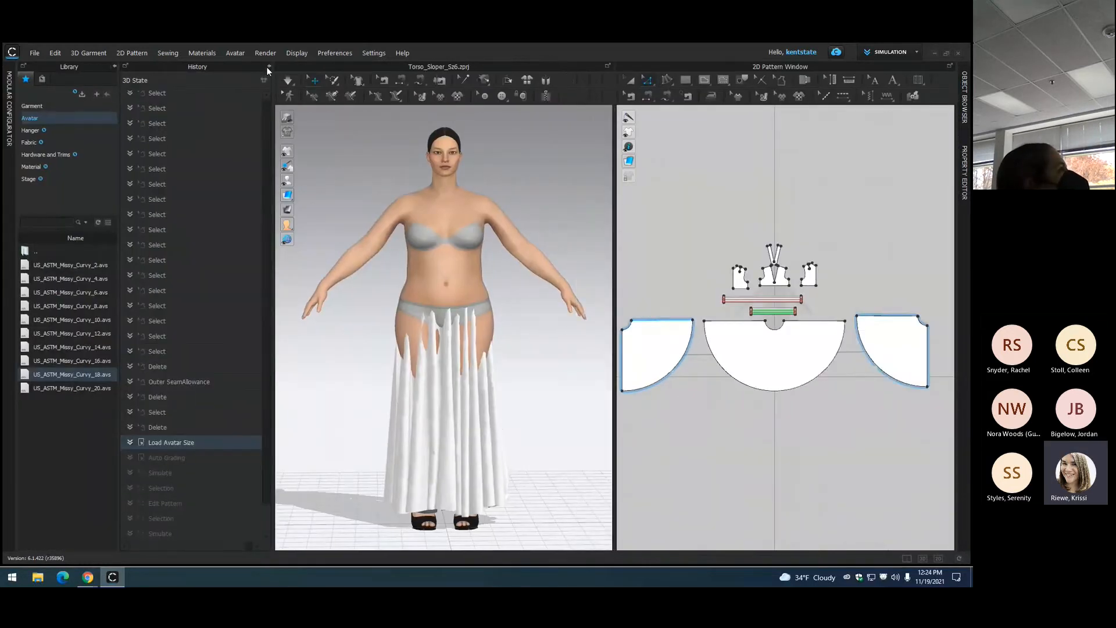
pyautogui.click(267, 66)
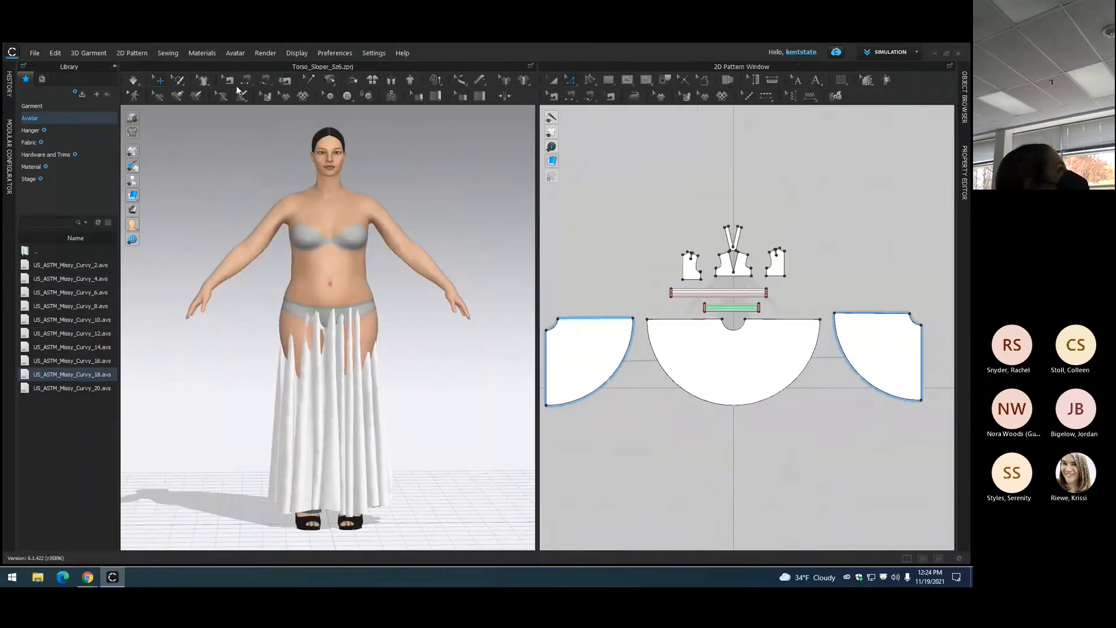
pyautogui.click(82, 266)
pyautogui.doubleClick(82, 267)
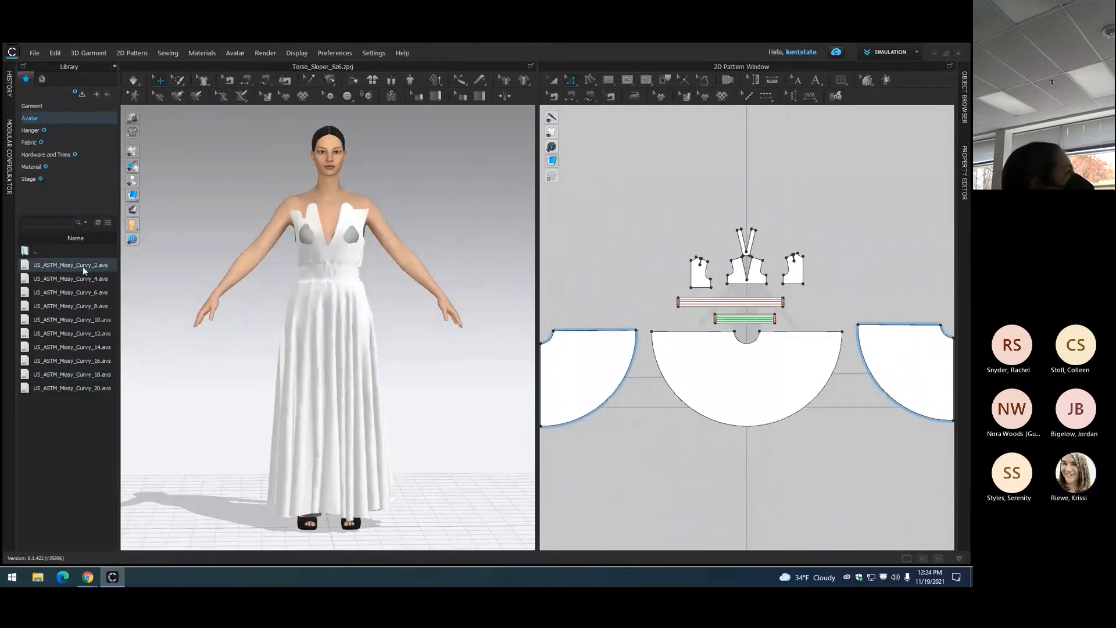
# Step: Auto-grade the dress to the size 2 avatar with Maintain Pattern Curvature at 100% and Maintain Graphic Size off, and simulate it
pyautogui.moveTo(207, 181)
pyautogui.mouseDown(button='right')
pyautogui.moveTo(300, 200)
pyautogui.moveTo(204, 187)
pyautogui.mouseUp(button='right')
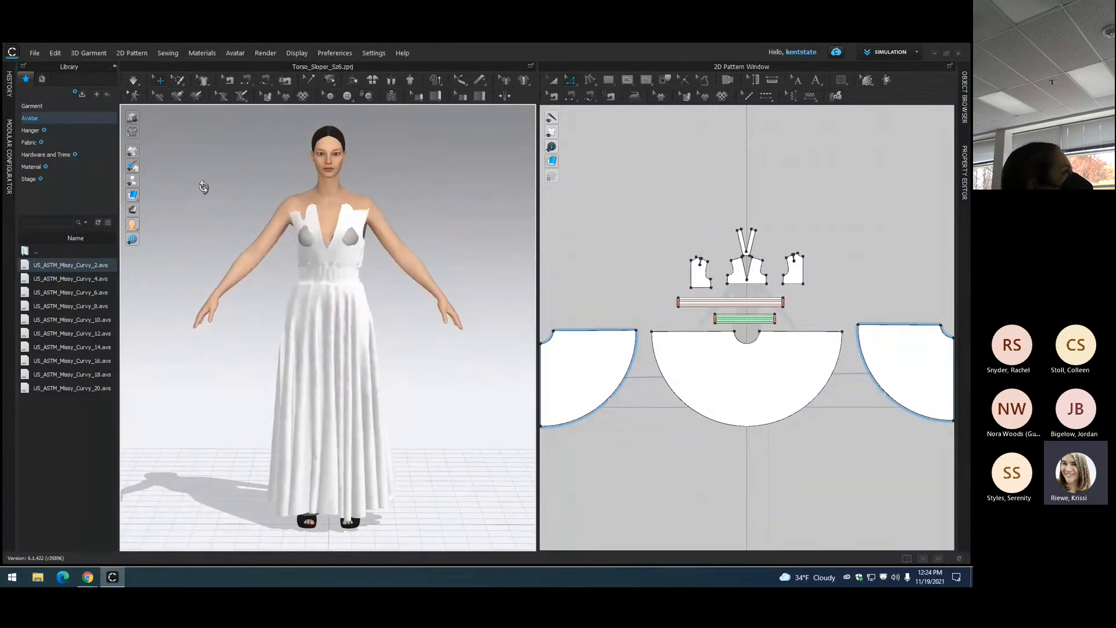
pyautogui.moveTo(250, 187)
pyautogui.mouseDown(button='right')
pyautogui.moveTo(274, 189)
pyautogui.moveTo(233, 186)
pyautogui.moveTo(248, 187)
pyautogui.mouseUp(button='right')
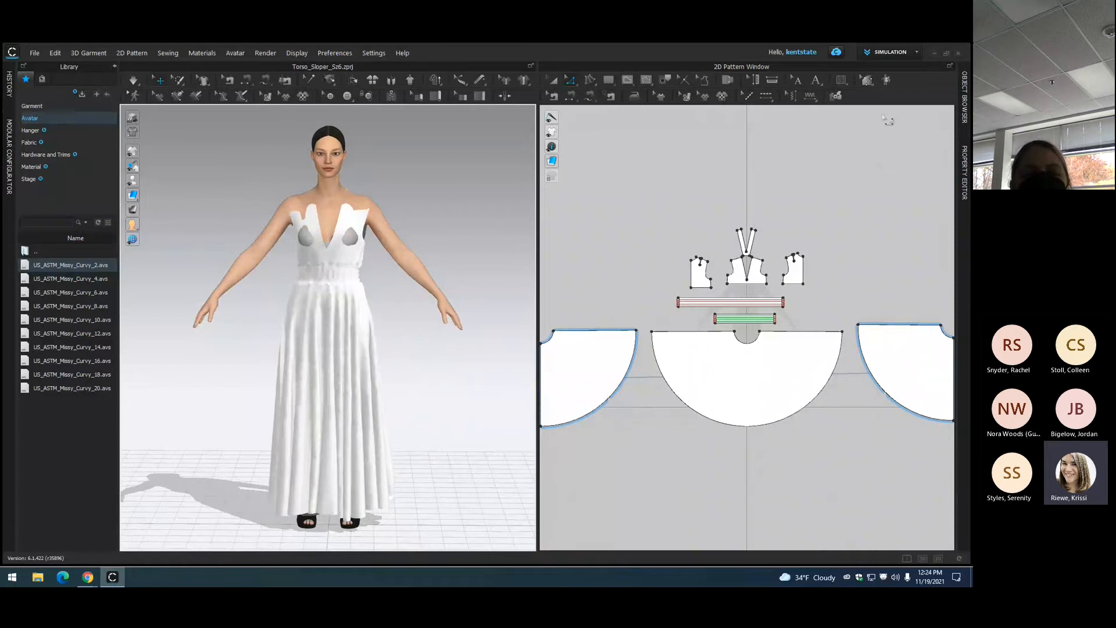
pyautogui.click(884, 79)
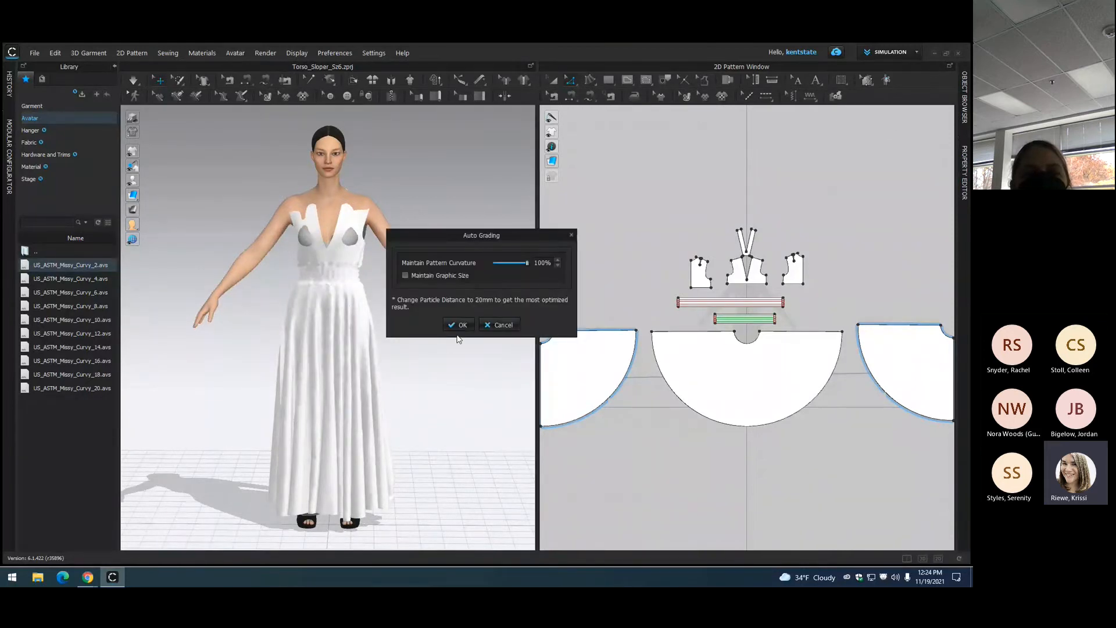
pyautogui.click(458, 325)
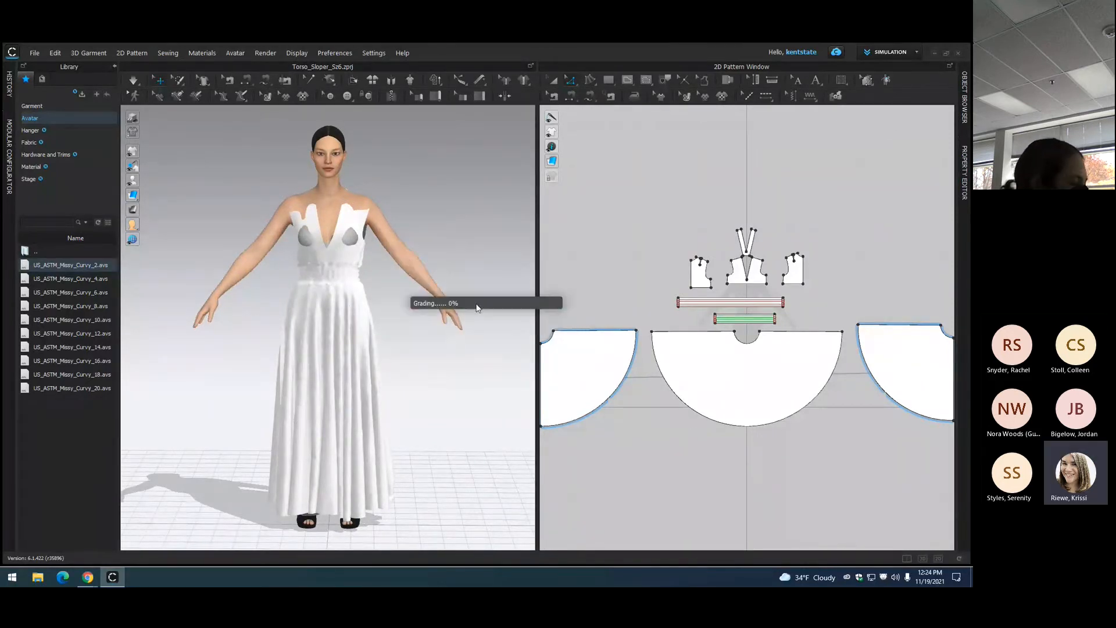
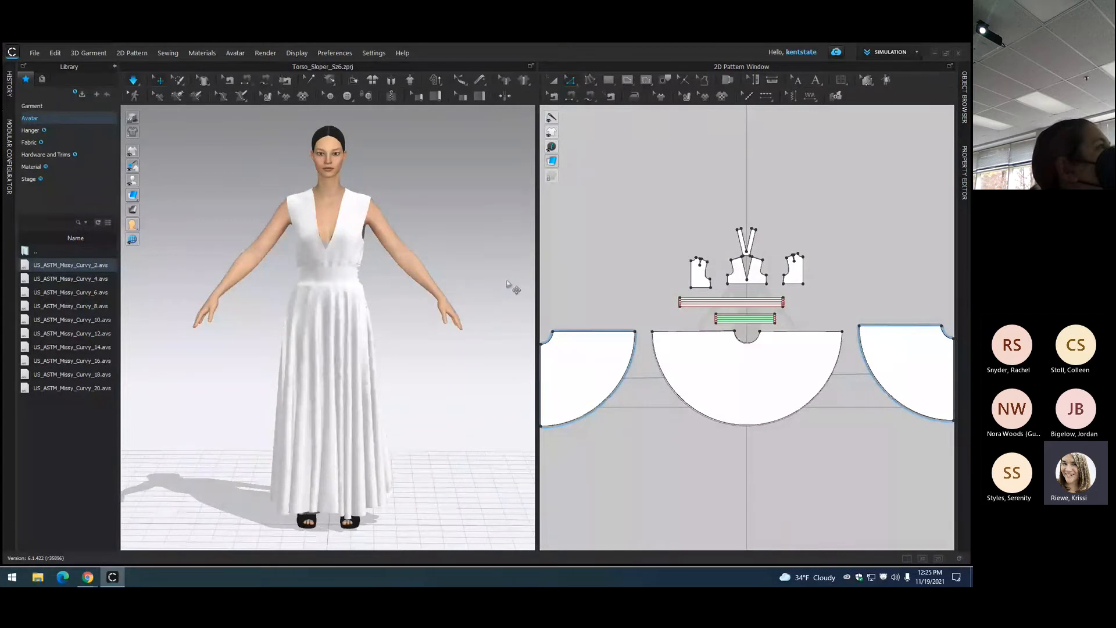
pyautogui.press('space')
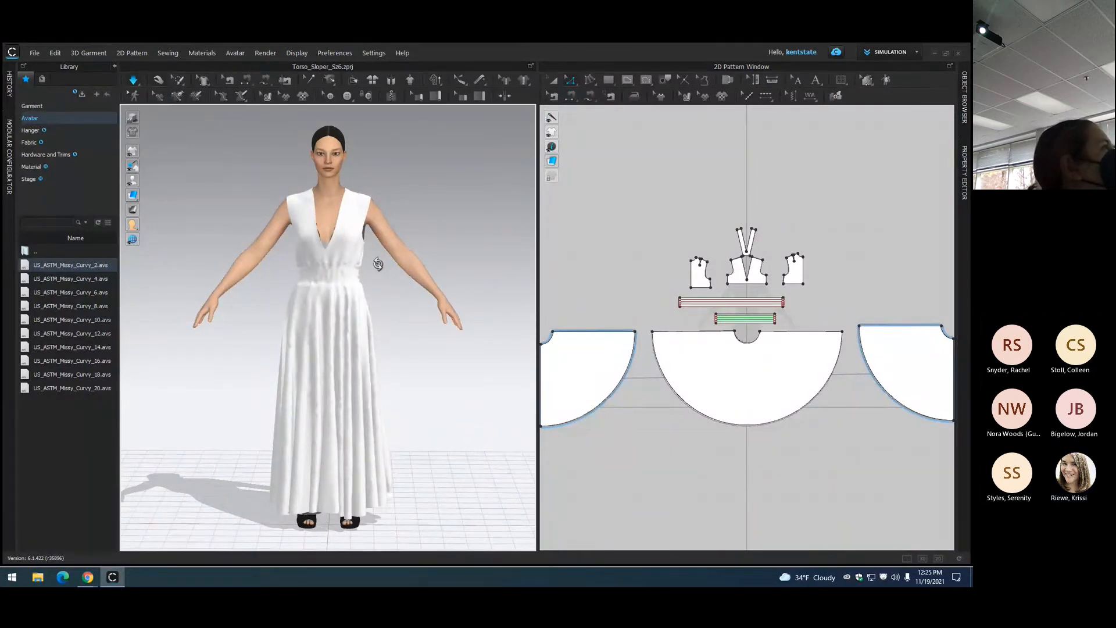
# Step: Examine the size 2 dress on the avatar and compare the graded skirt, waistband and bodice patterns with their original outlines
pyautogui.moveTo(381, 264)
pyautogui.mouseDown(button='right')
pyautogui.moveTo(466, 267)
pyautogui.moveTo(467, 277)
pyautogui.moveTo(397, 275)
pyautogui.mouseUp(button='right')
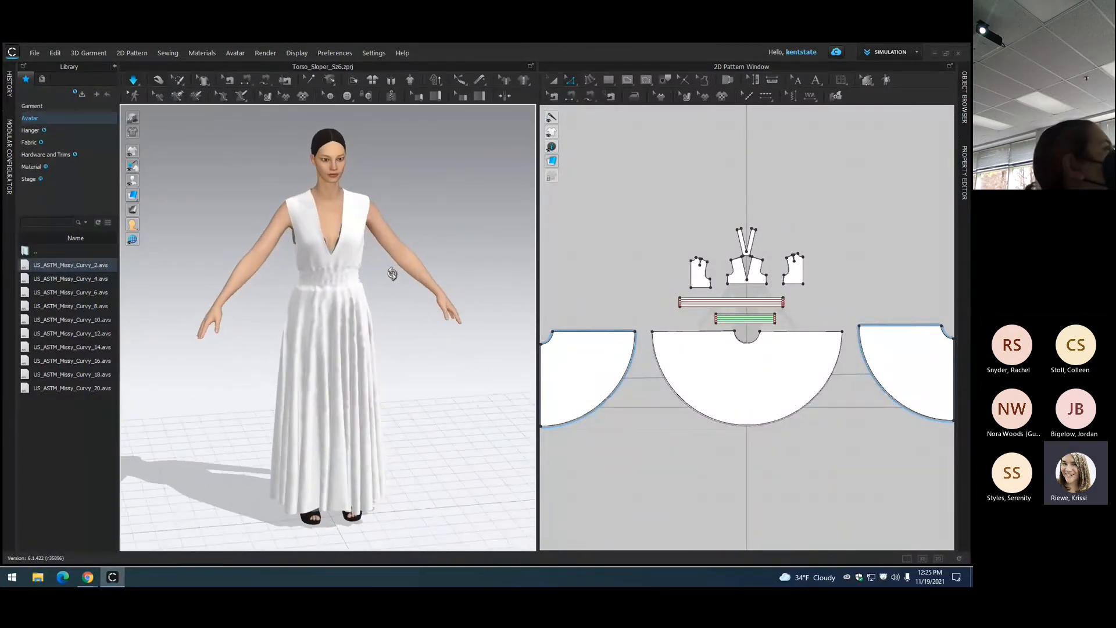
pyautogui.scroll(-4, 691, 325)
pyautogui.scroll(3, 691, 325)
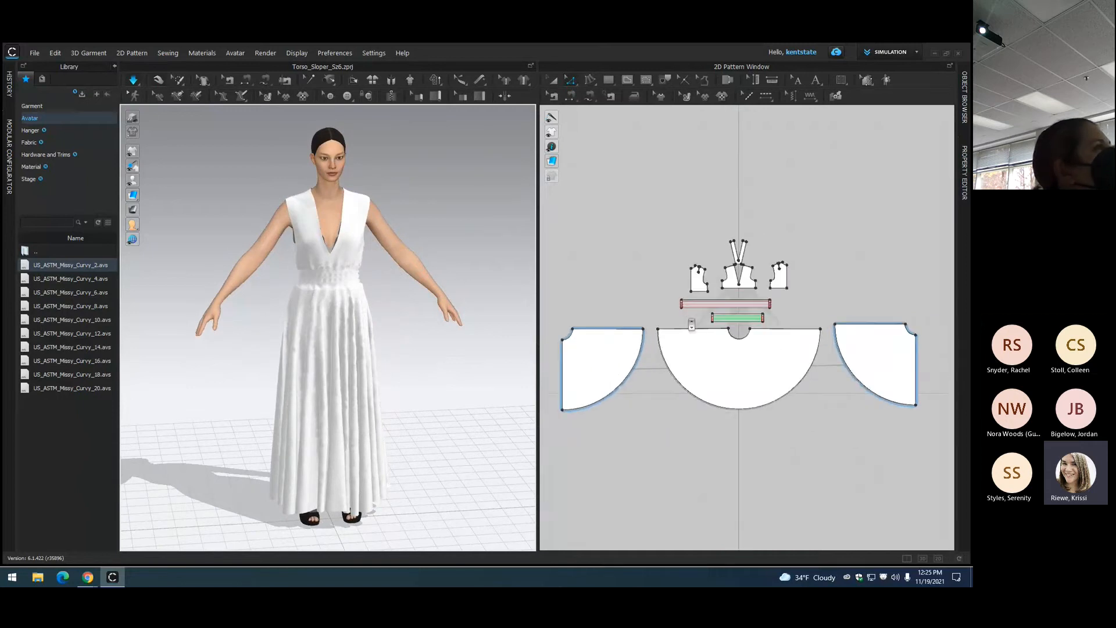
pyautogui.scroll(2, 689, 324)
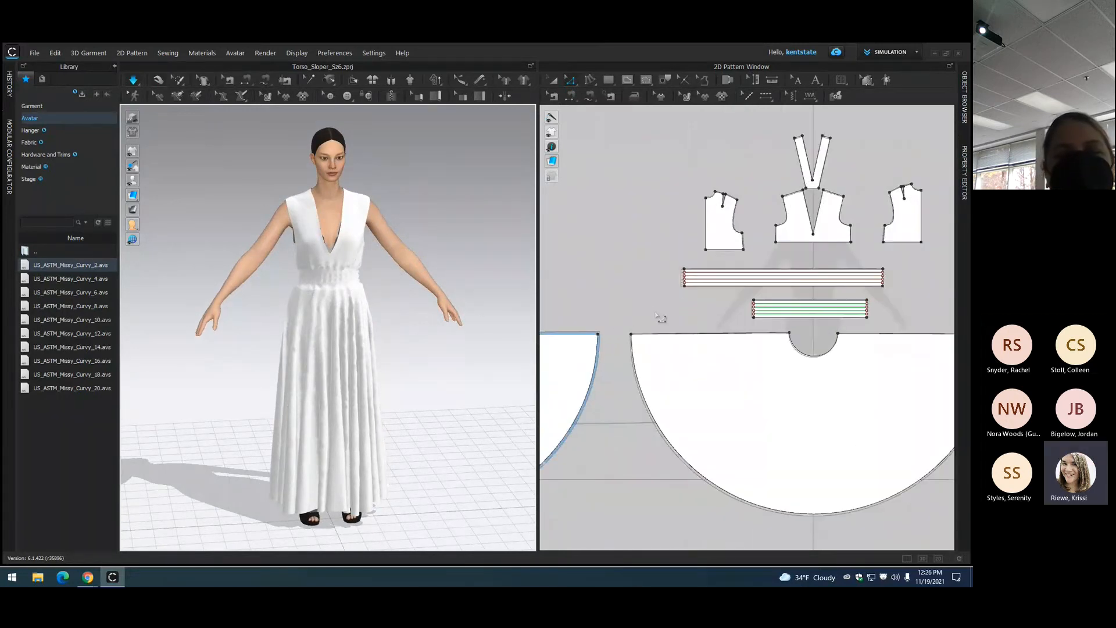
pyautogui.moveTo(630, 296); pyautogui.dragTo(575, 207, button='right')
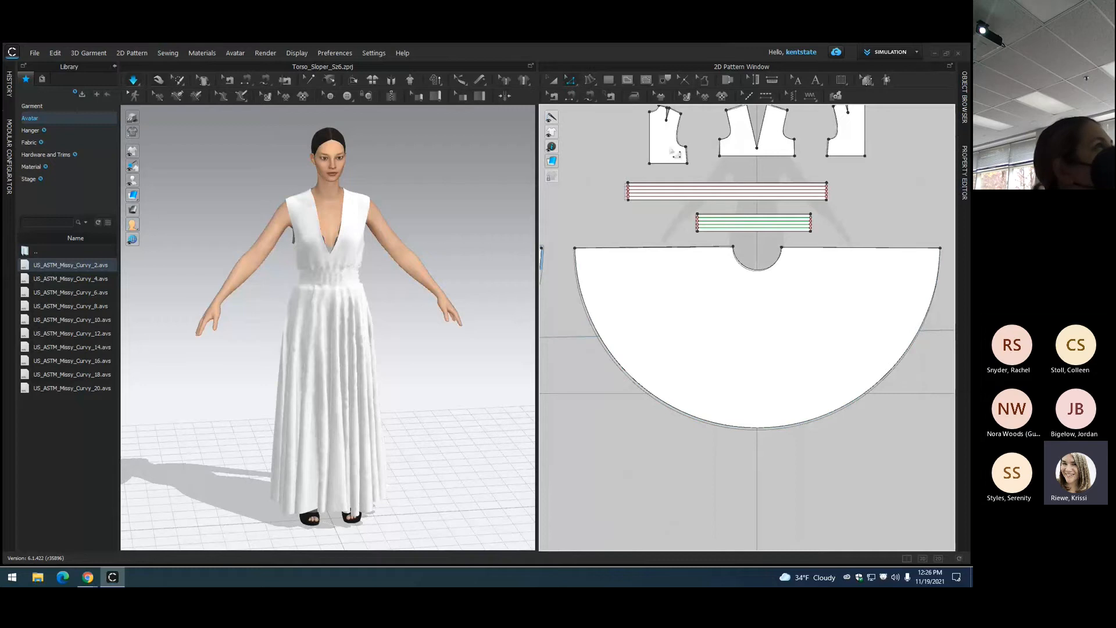
pyautogui.scroll(-2, 676, 153)
pyautogui.scroll(5, 733, 129)
pyautogui.moveTo(730, 128); pyautogui.dragTo(750, 252, button='right')
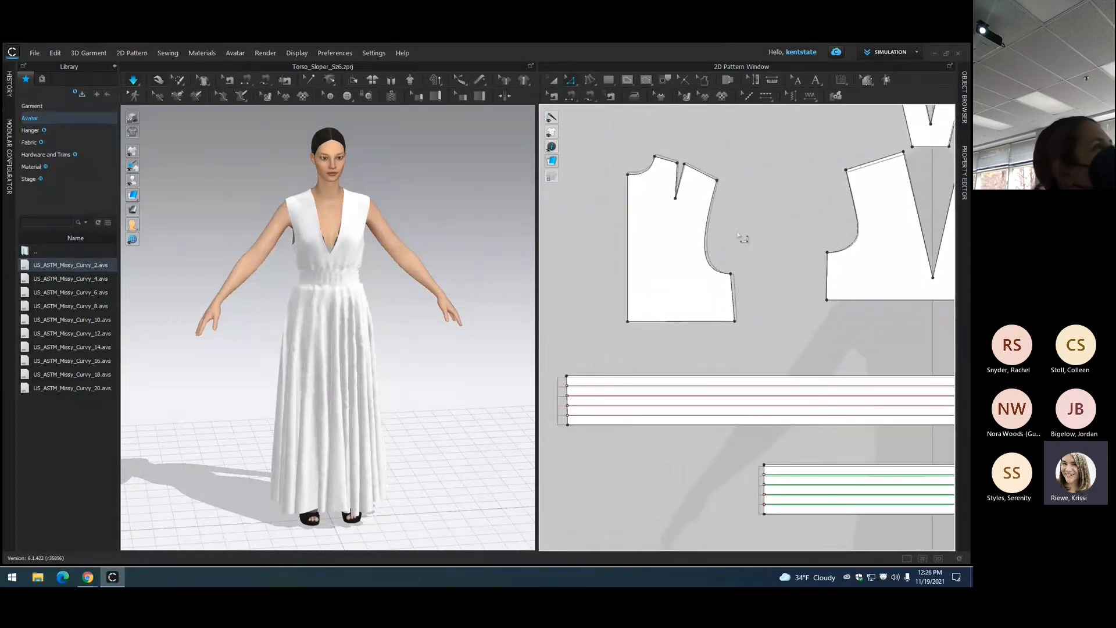
# Step: Turn on Quality Render for the 3D view and look at the size 2 dress from the front
pyautogui.click(257, 52)
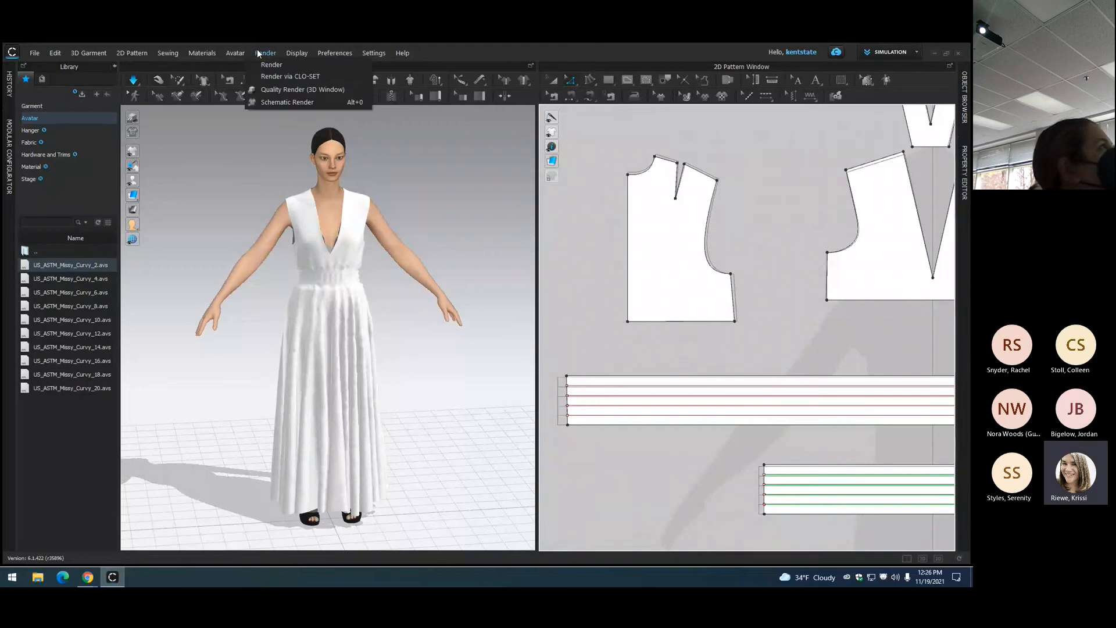
pyautogui.click(280, 90)
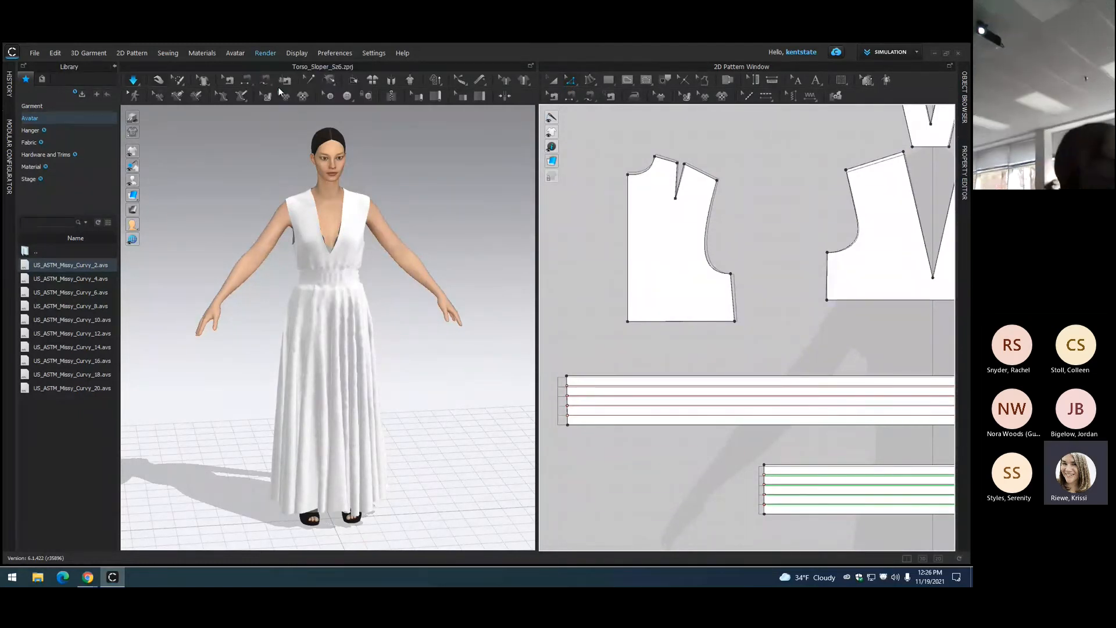
pyautogui.press('2')
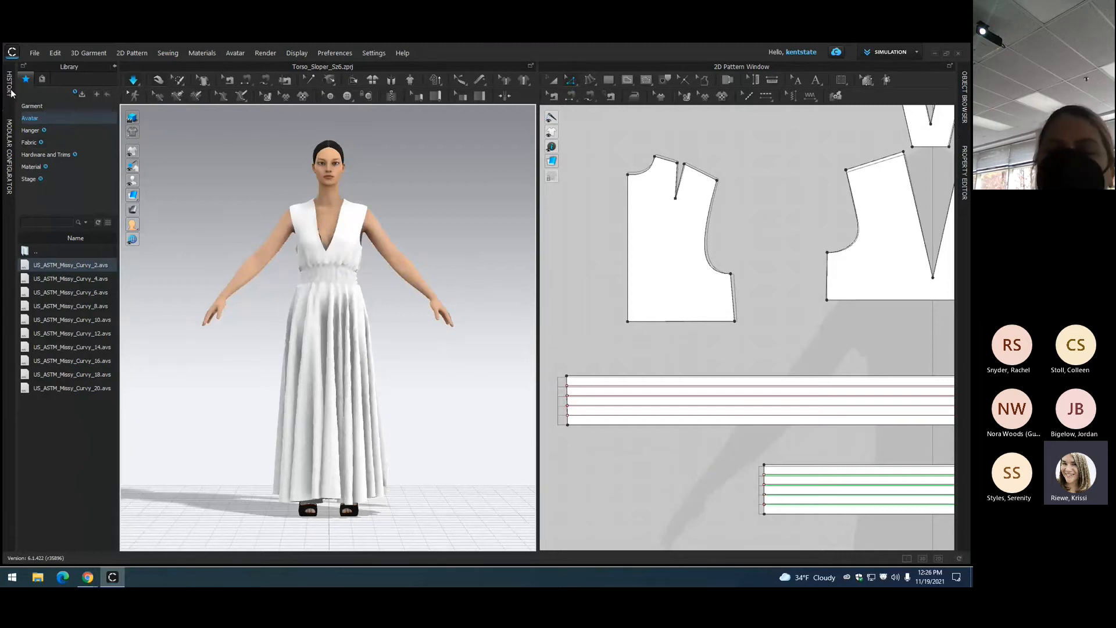
# Step: Load the US_ASTM_Missy_Curvy_10.avs size onto the avatar and auto-grade the dress patterns to it
pyautogui.doubleClick(89, 321)
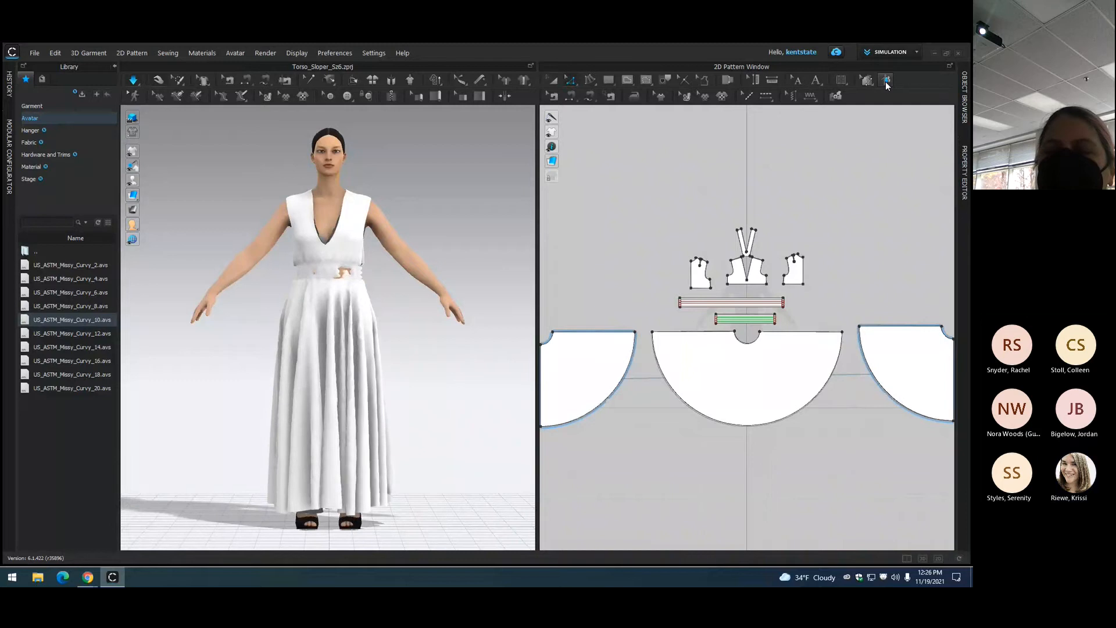
pyautogui.click(459, 325)
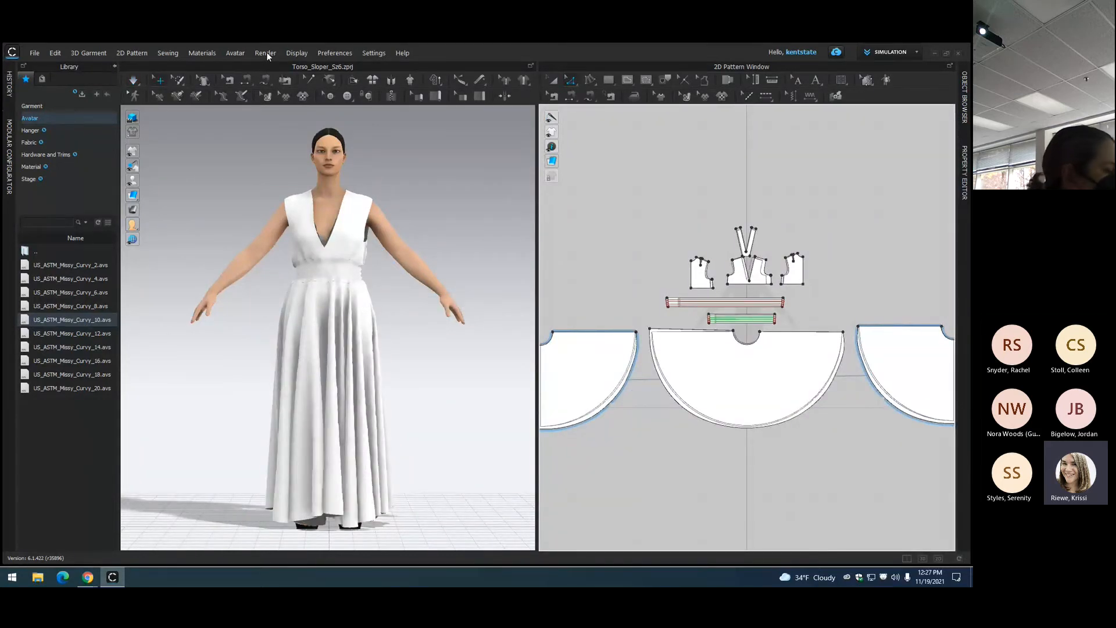
# Step: Turn off Quality Render for the 3D view and check the size 10 dress on the avatar
pyautogui.click(268, 55)
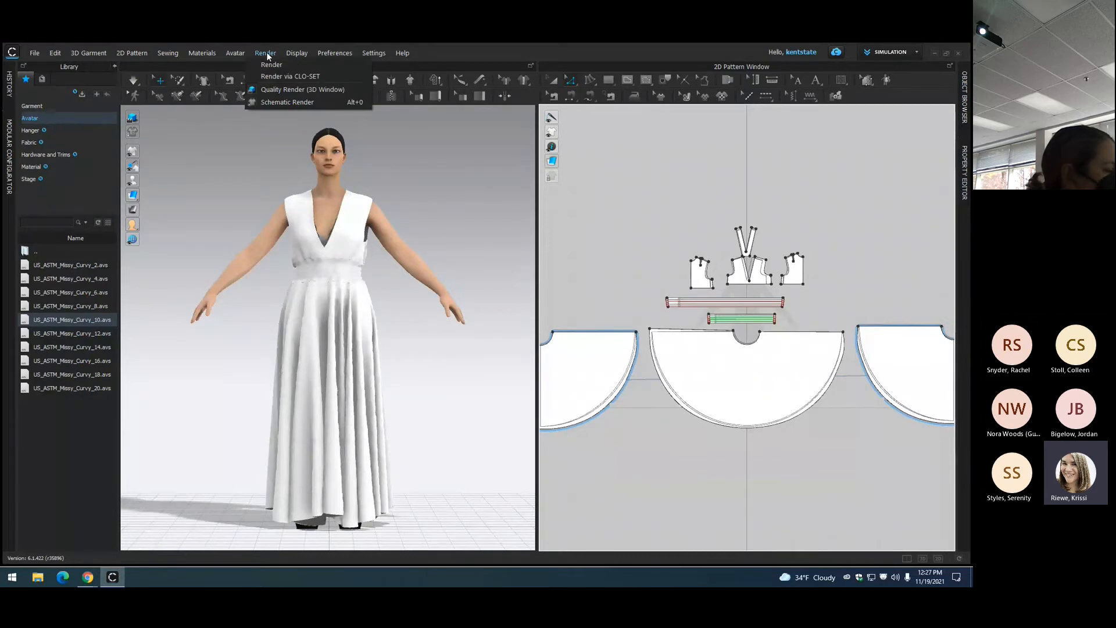
pyautogui.click(291, 89)
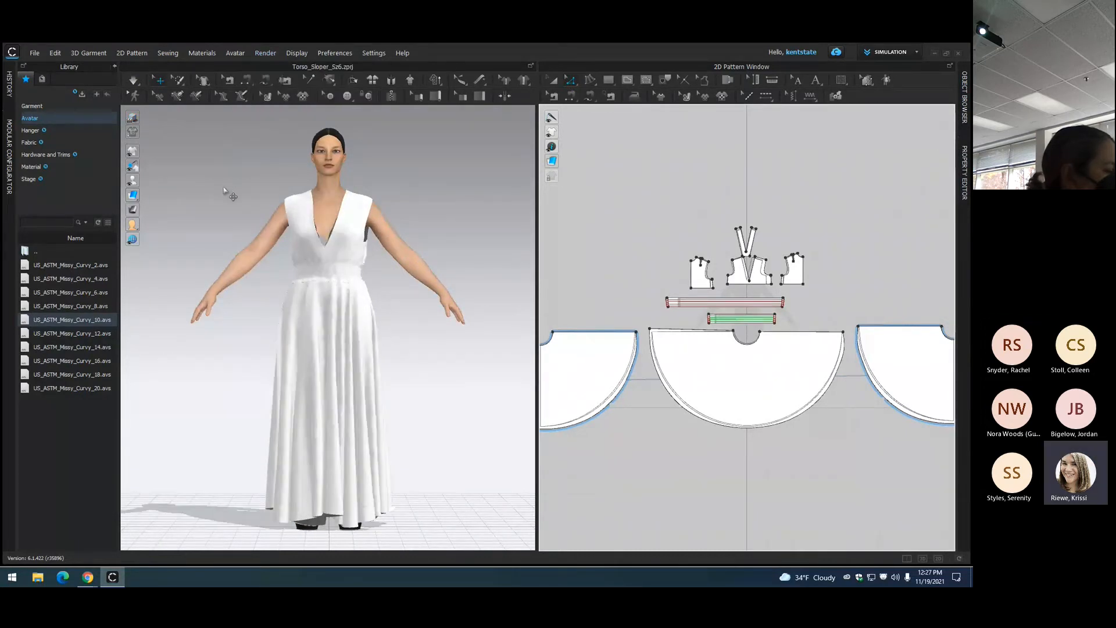
pyautogui.scroll(1, 513, 270)
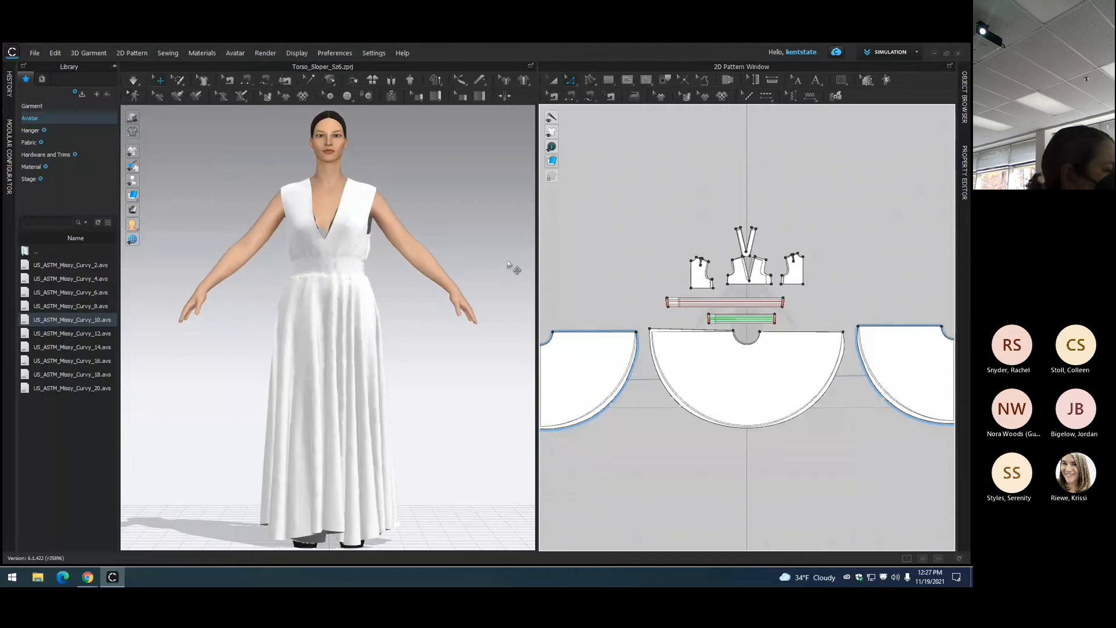
pyautogui.scroll(-2, 639, 306)
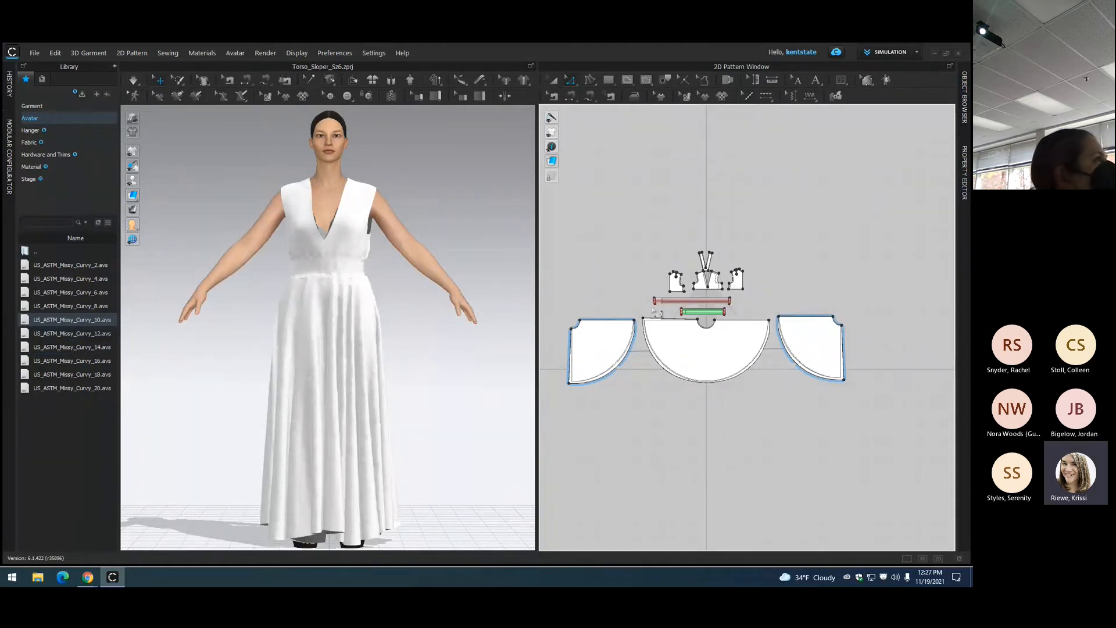
# Step: Lower the raised outer waist corner of the front skirt panel slightly to level its upper edge
pyautogui.scroll(-1, 644, 325)
pyautogui.scroll(2, 643, 329)
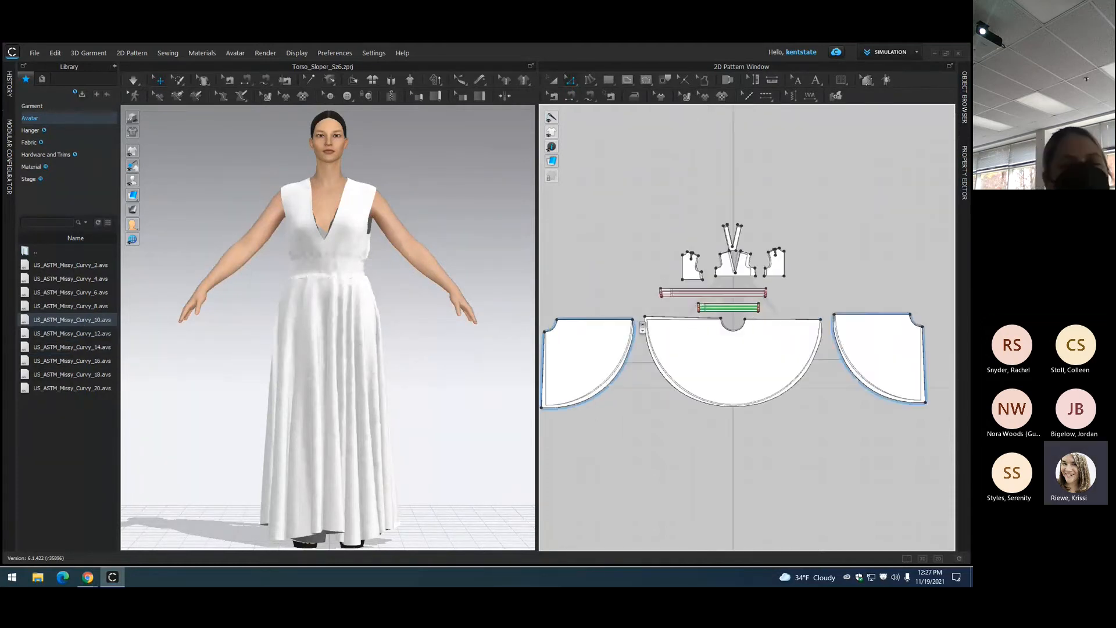
pyautogui.scroll(2, 642, 329)
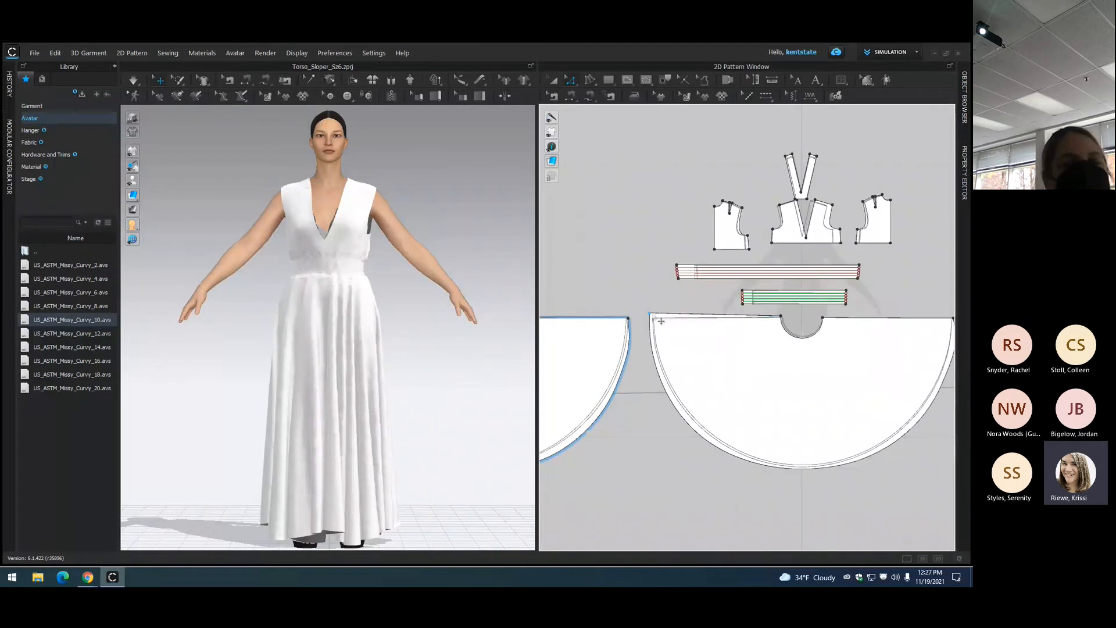
pyautogui.click(658, 321)
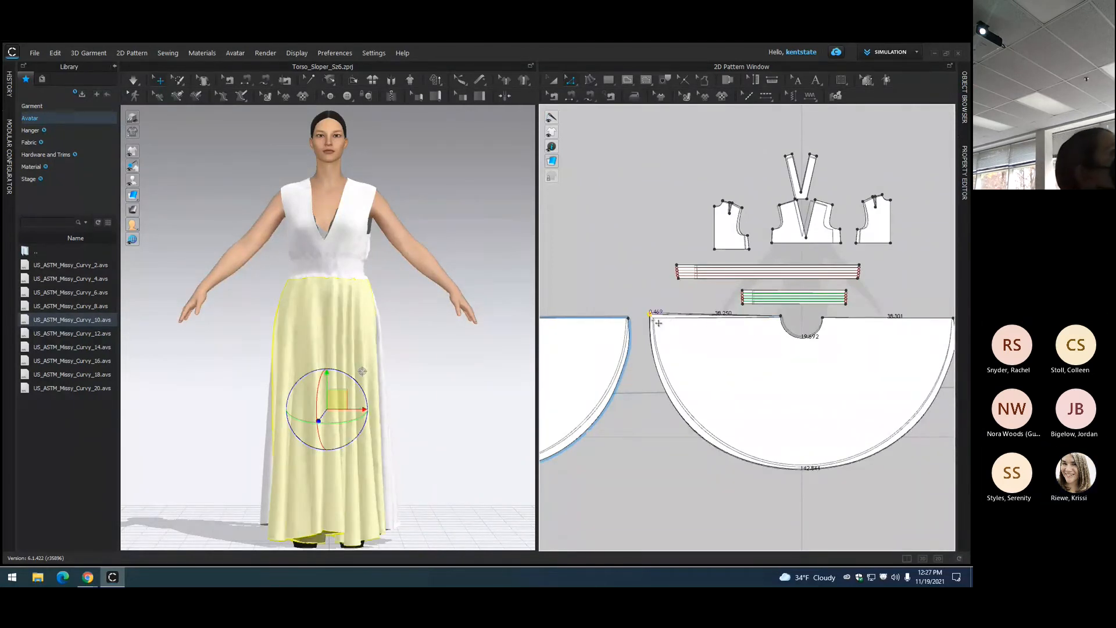
pyautogui.moveTo(659, 325); pyautogui.dragTo(658, 324)
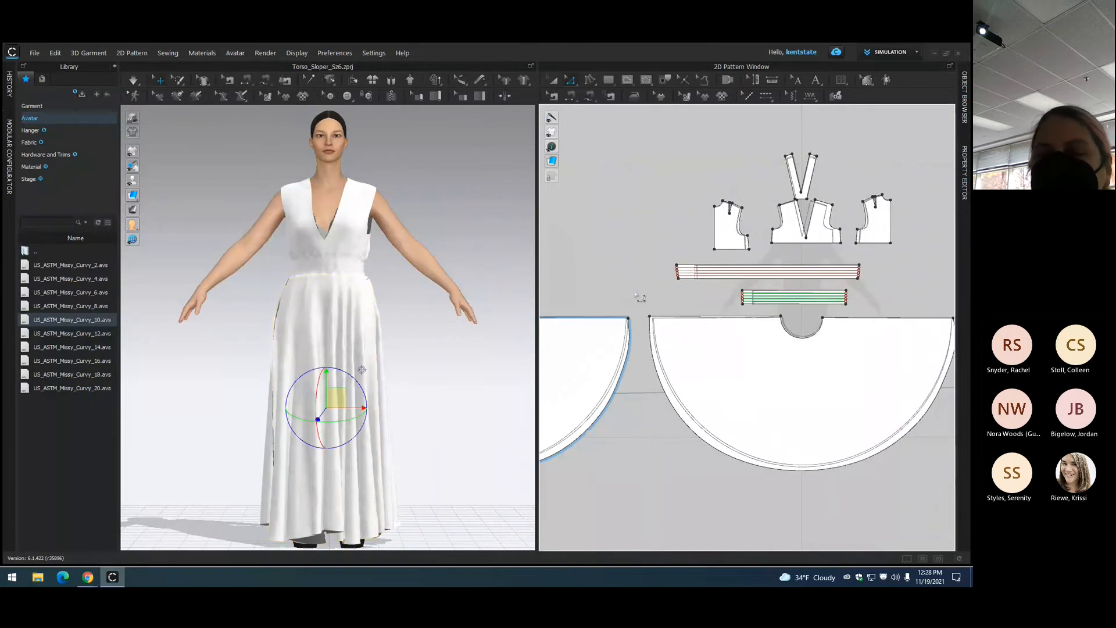
pyautogui.scroll(2, 638, 297)
pyautogui.scroll(-3, 638, 297)
pyautogui.scroll(-3, 638, 297)
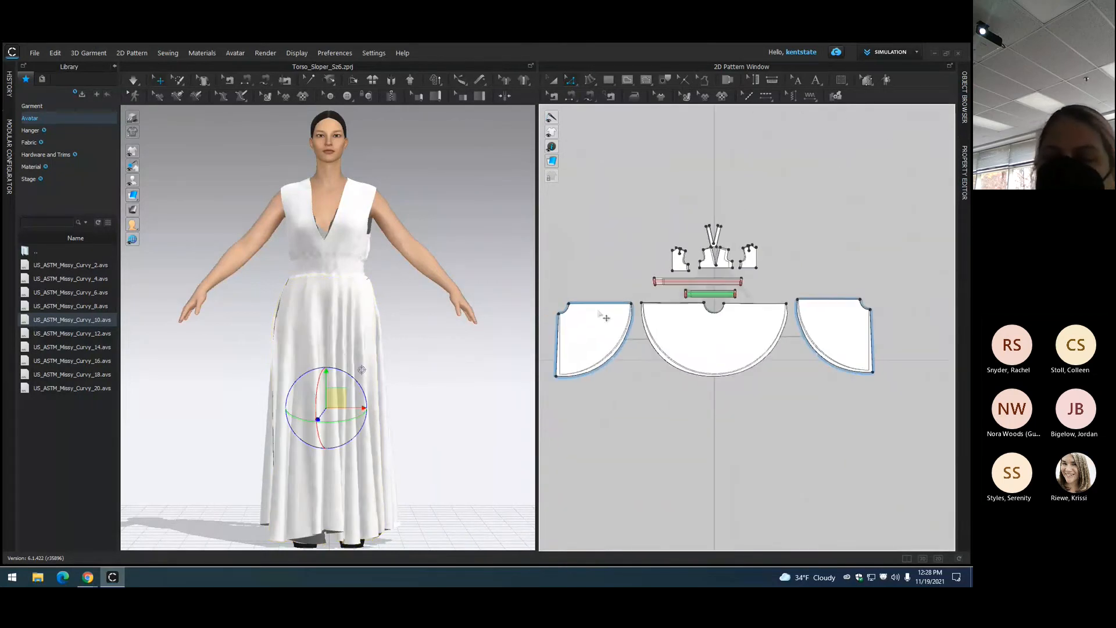
# Step: Load the US_ASTM_Missy_Curvy_14.avs size onto the avatar, auto-grade the dress patterns to it and simulate the dress
pyautogui.doubleClick(81, 347)
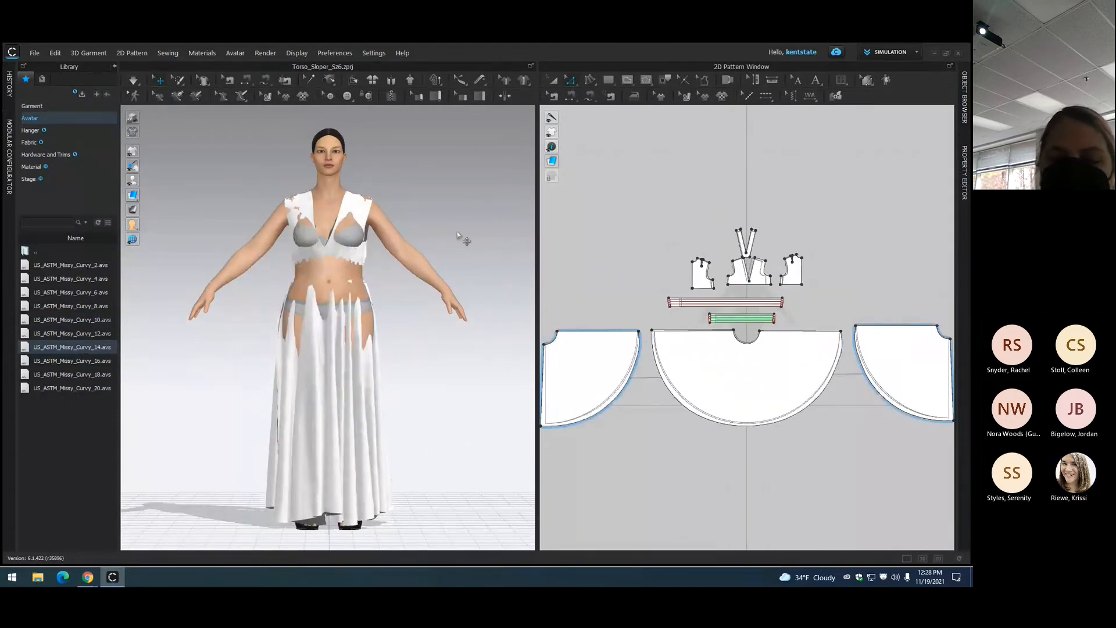
pyautogui.click(886, 80)
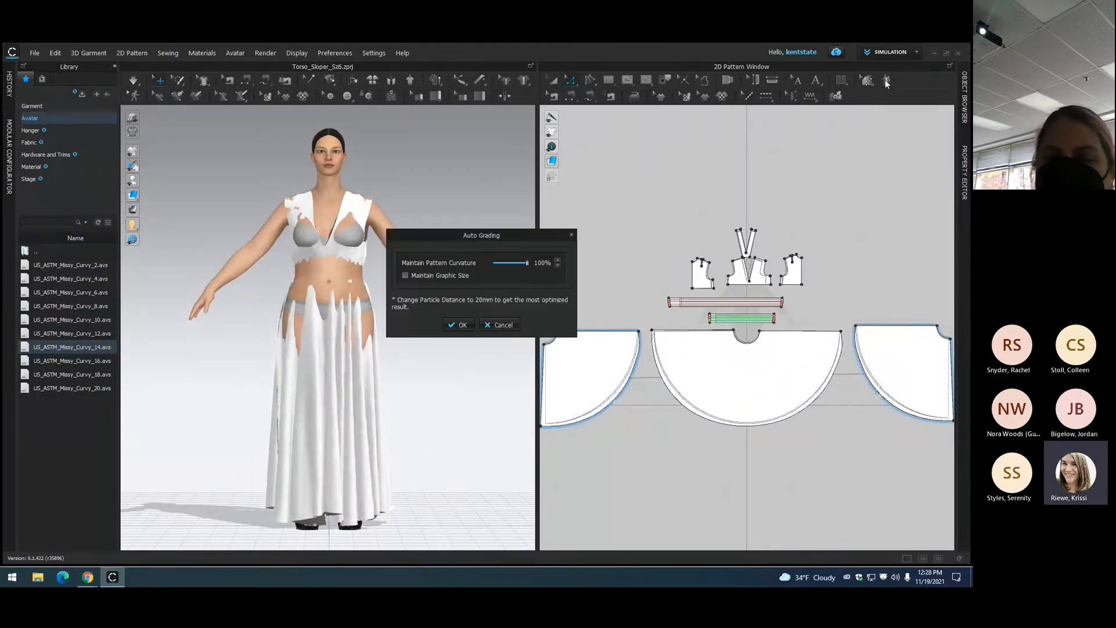
pyautogui.click(458, 325)
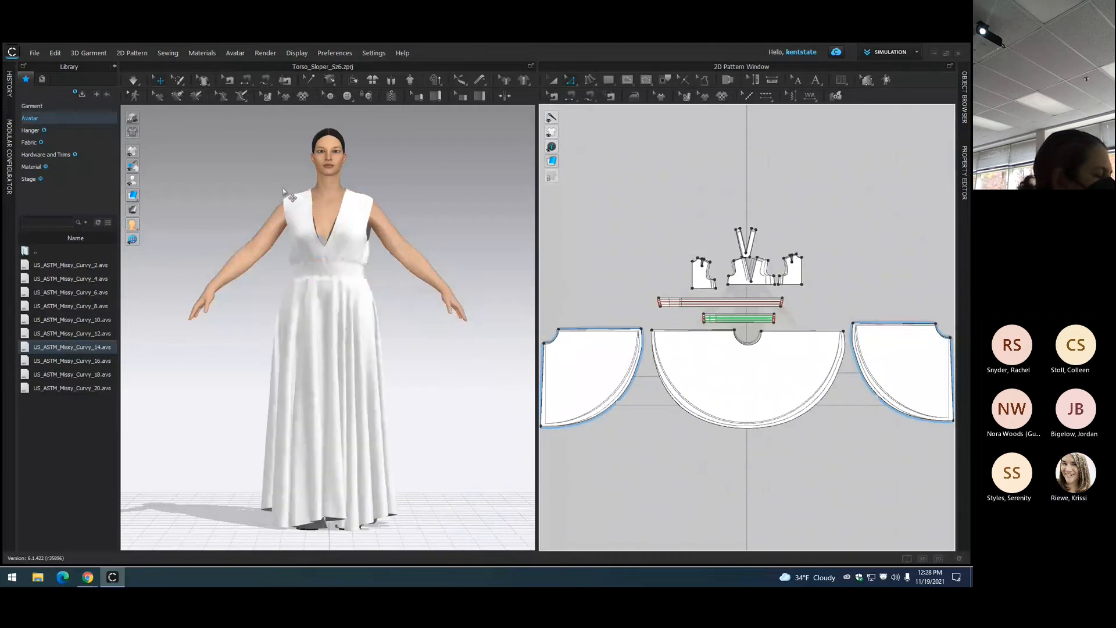
pyautogui.press('space')
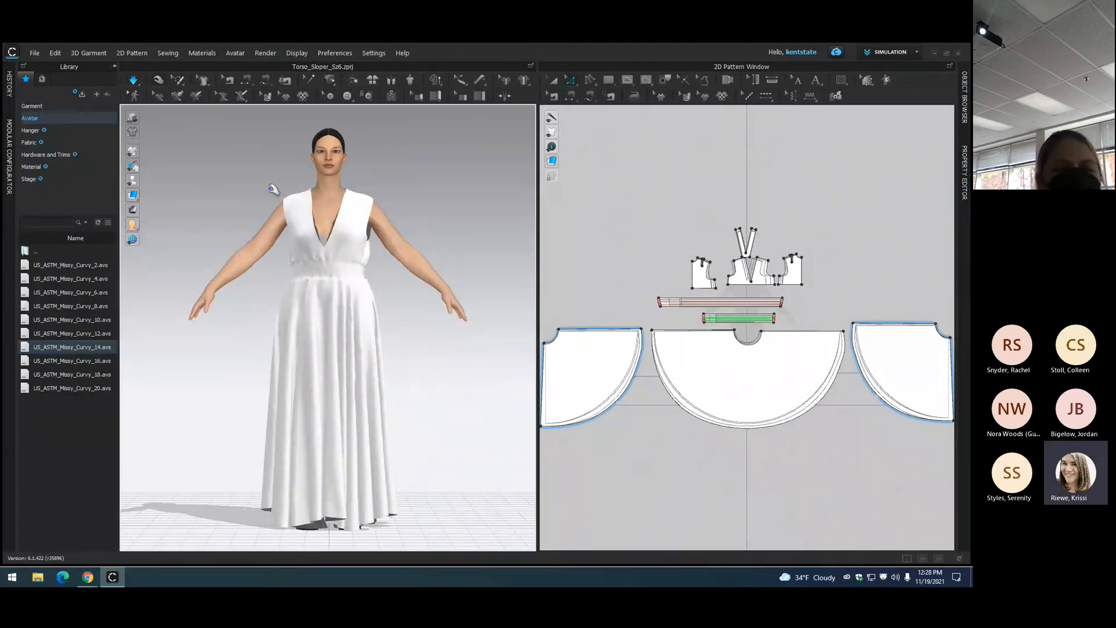
# Step: Load the US_ASTM_Missy_Curvy_18.avs size onto the avatar and auto-grade the dress patterns at 100% pattern curvature
pyautogui.click(96, 374)
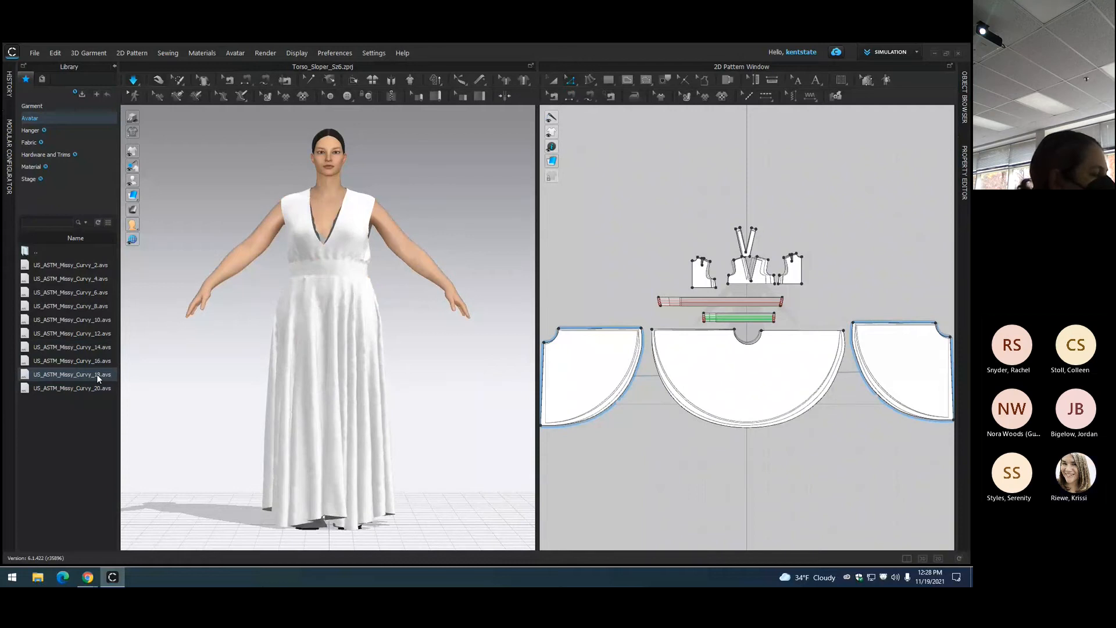
pyautogui.doubleClick(96, 374)
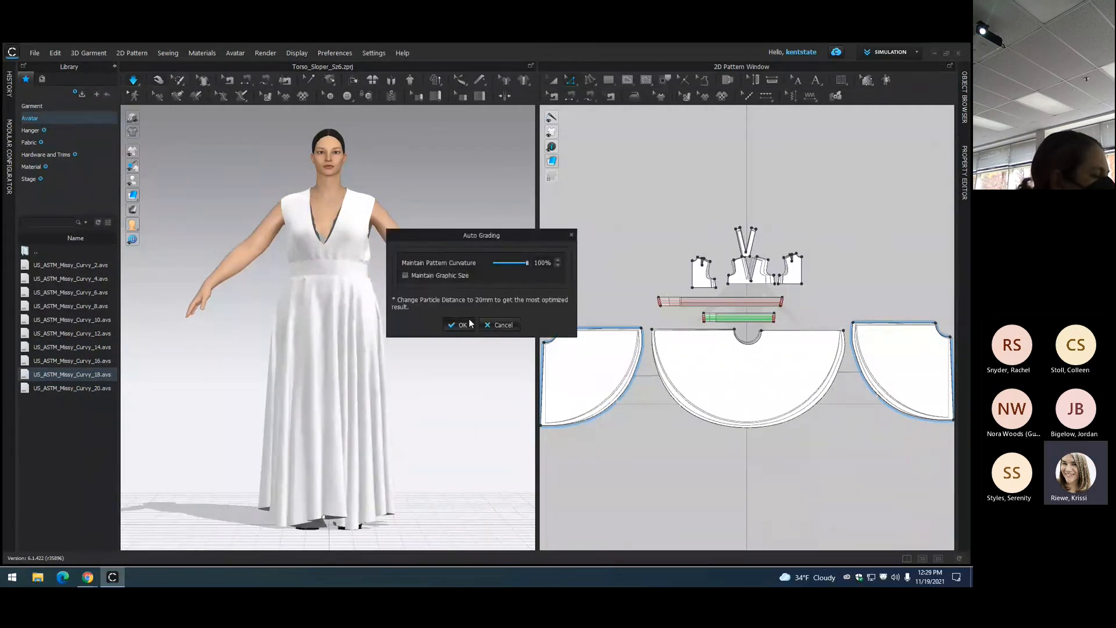
pyautogui.click(459, 321)
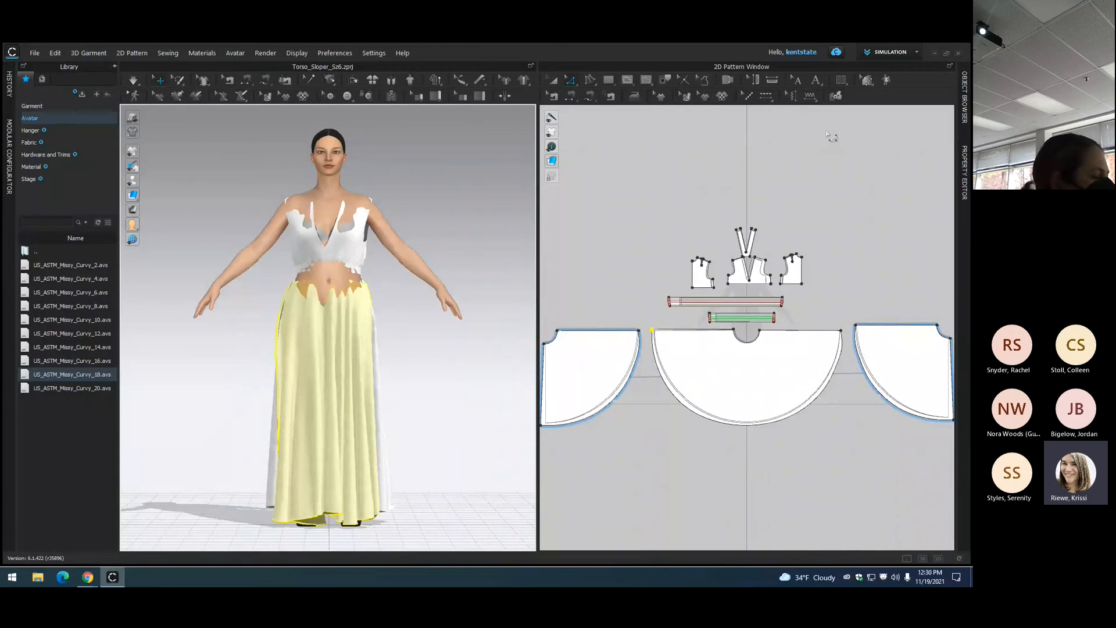
# Step: Undo the auto-grading changes back to the ungraded dress patterns
pyautogui.hotkey('ctrl', 'z')
pyautogui.hotkey('ctrl', 'z')
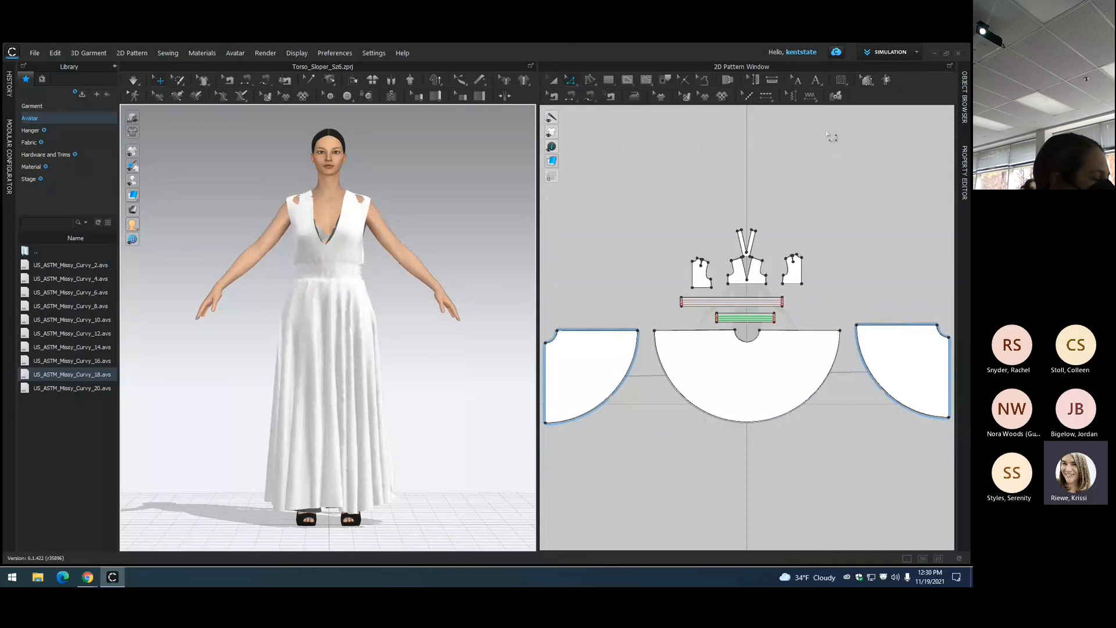
pyautogui.hotkey('ctrl', 'z')
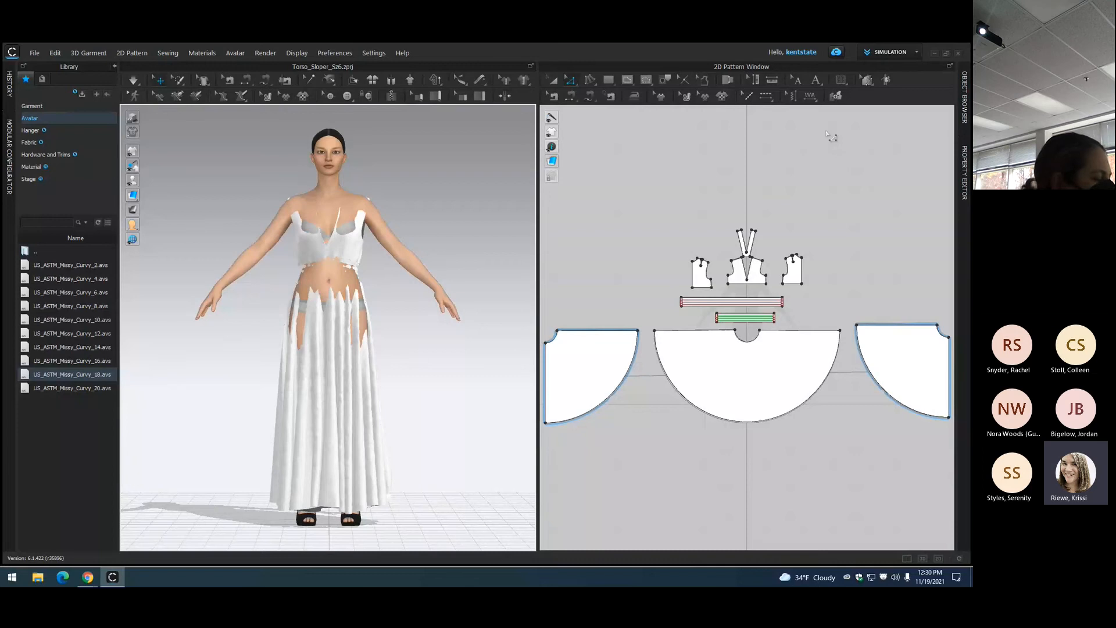
pyautogui.hotkey('ctrl', 'z')
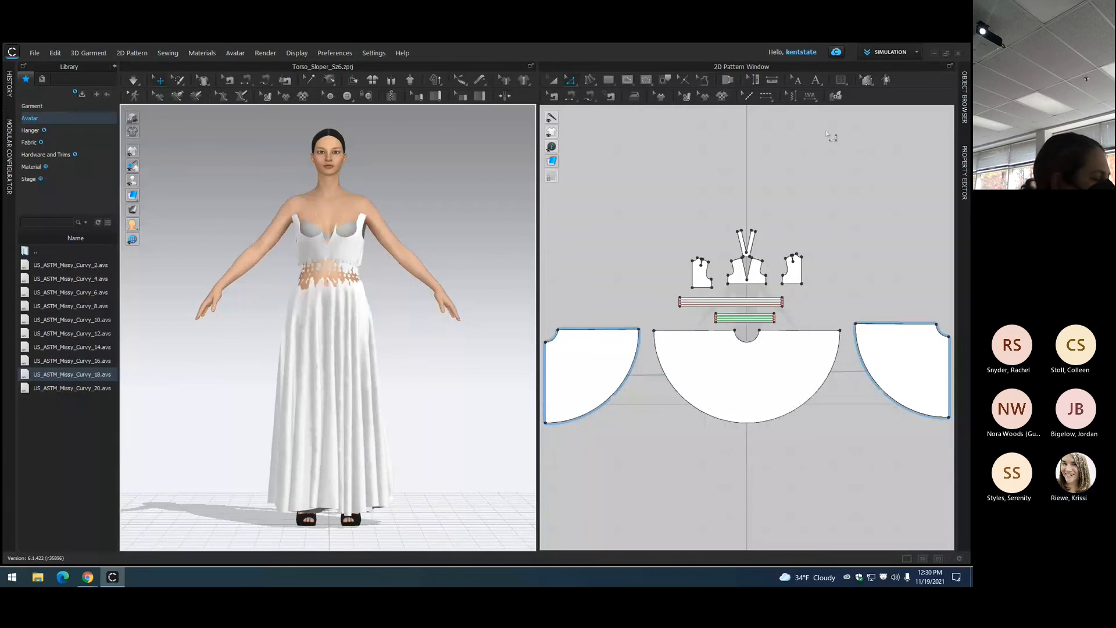
# Step: Try to pull the fallen front bodice up during simulation, and reset its 2D arrangement
pyautogui.press('space')
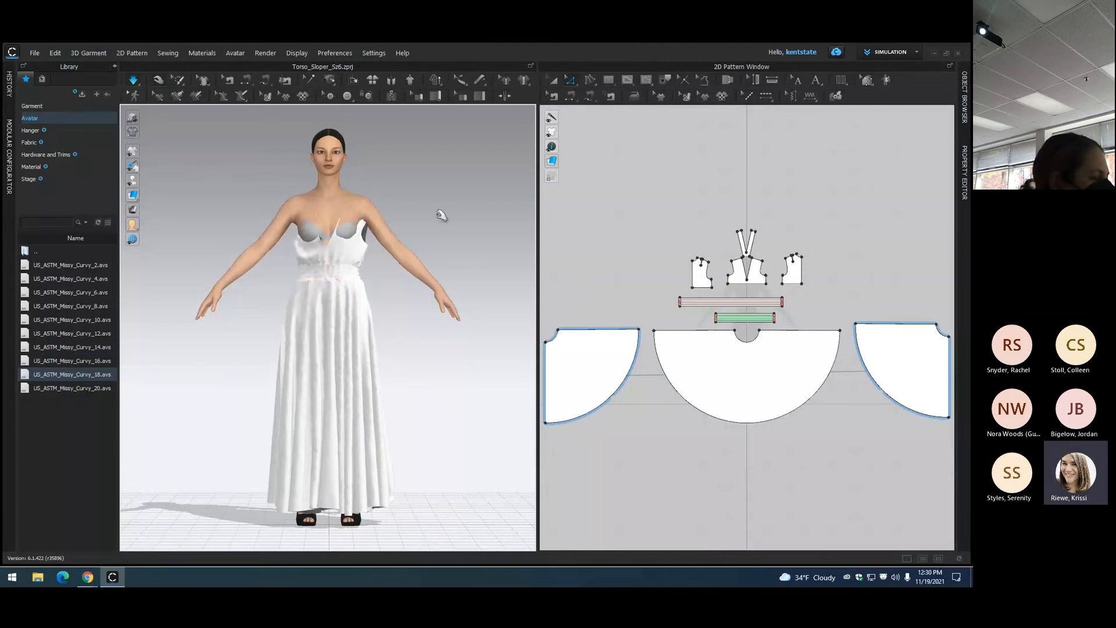
pyautogui.moveTo(317, 241); pyautogui.dragTo(301, 183)
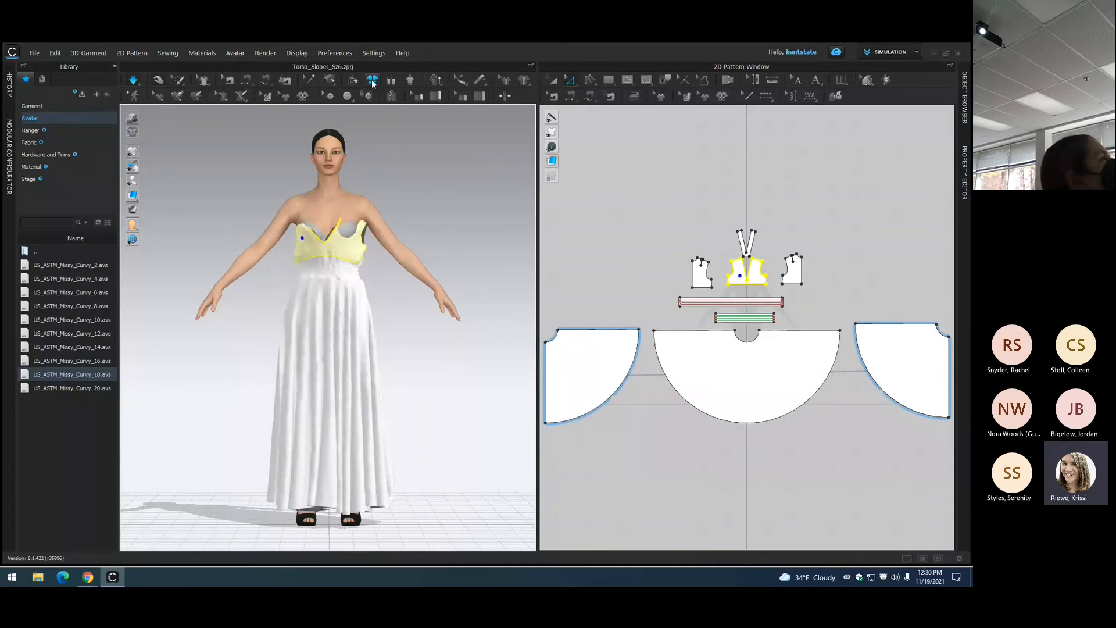
pyautogui.rightClick(351, 252)
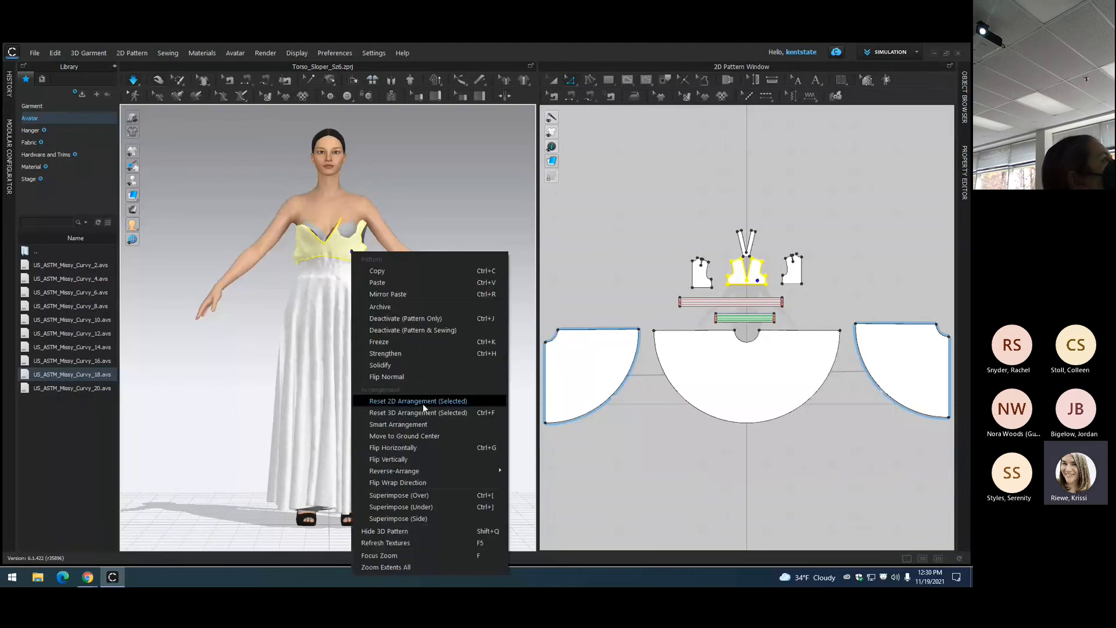
pyautogui.click(423, 403)
# Step: Delete the narrow V-shaped neckline pieces above the front bodice
pyautogui.moveTo(451, 219); pyautogui.dragTo(332, 240, button='right')
pyautogui.click(332, 240)
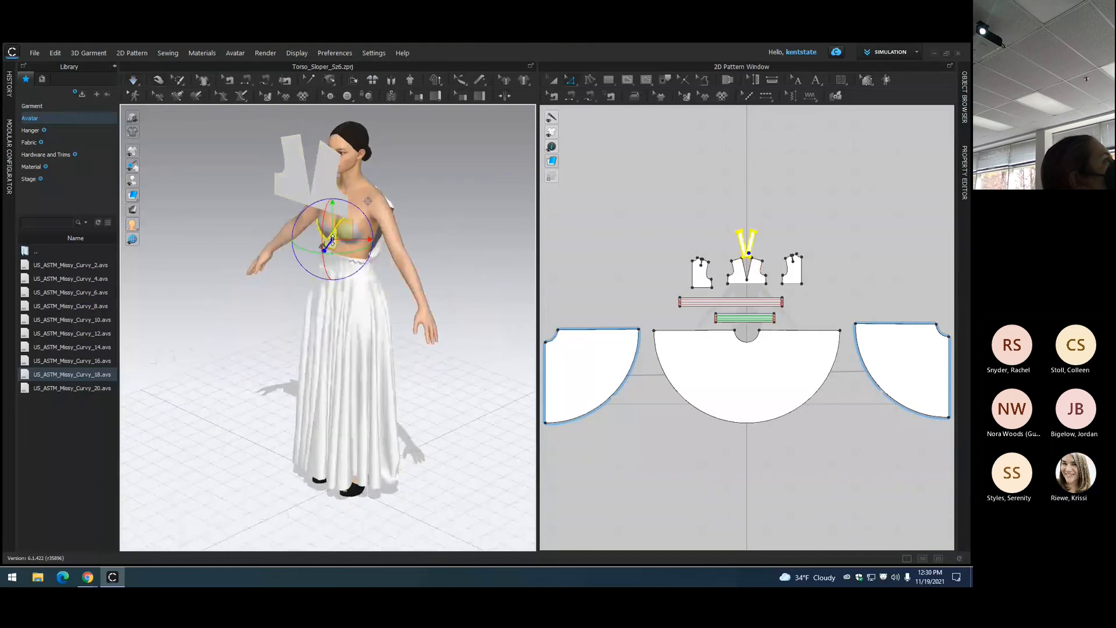
pyautogui.moveTo(332, 240); pyautogui.dragTo(360, 244, button='right')
# Step: Reset the 2D arrangement of both back bodice panels so they come off the avatar
pyautogui.click(358, 244)
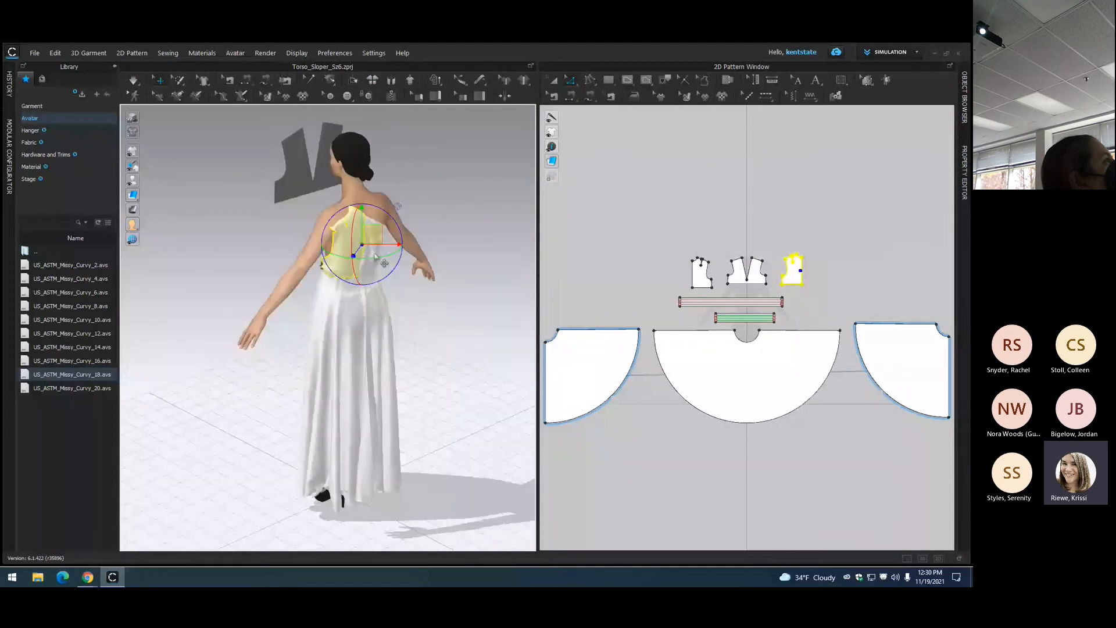
pyautogui.rightClick(350, 240)
pyautogui.click(389, 386)
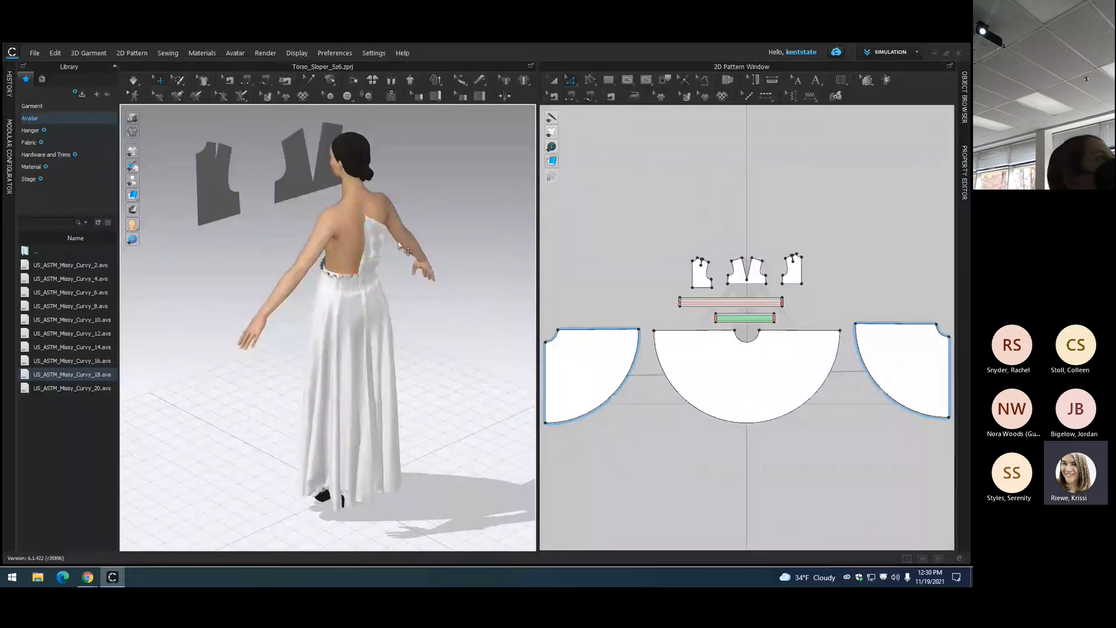
pyautogui.click(373, 239)
pyautogui.rightClick(376, 239)
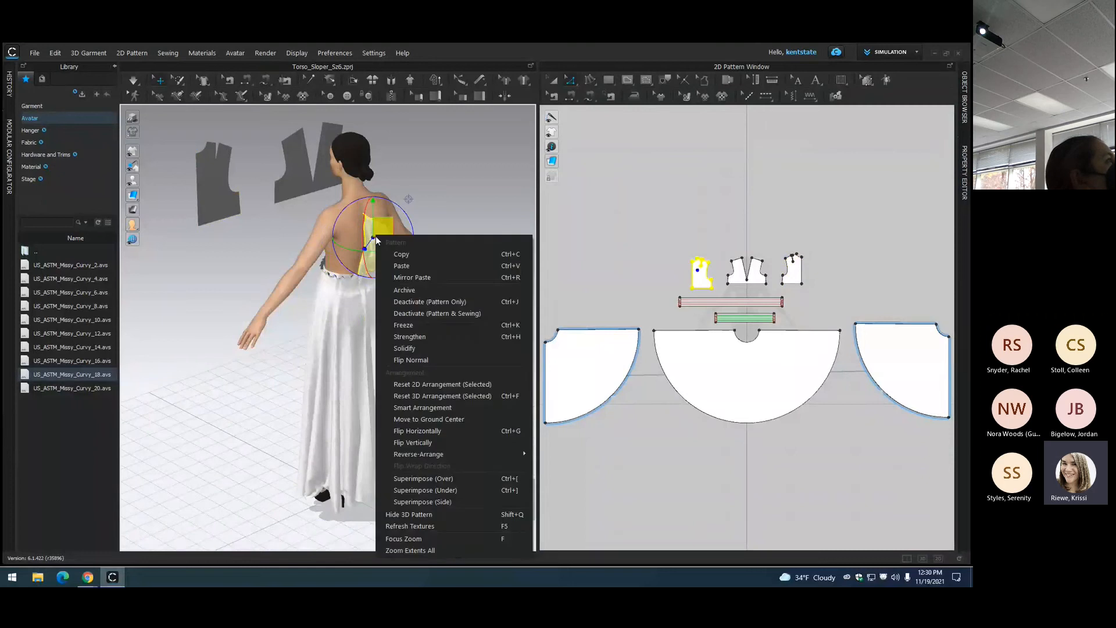
pyautogui.click(402, 388)
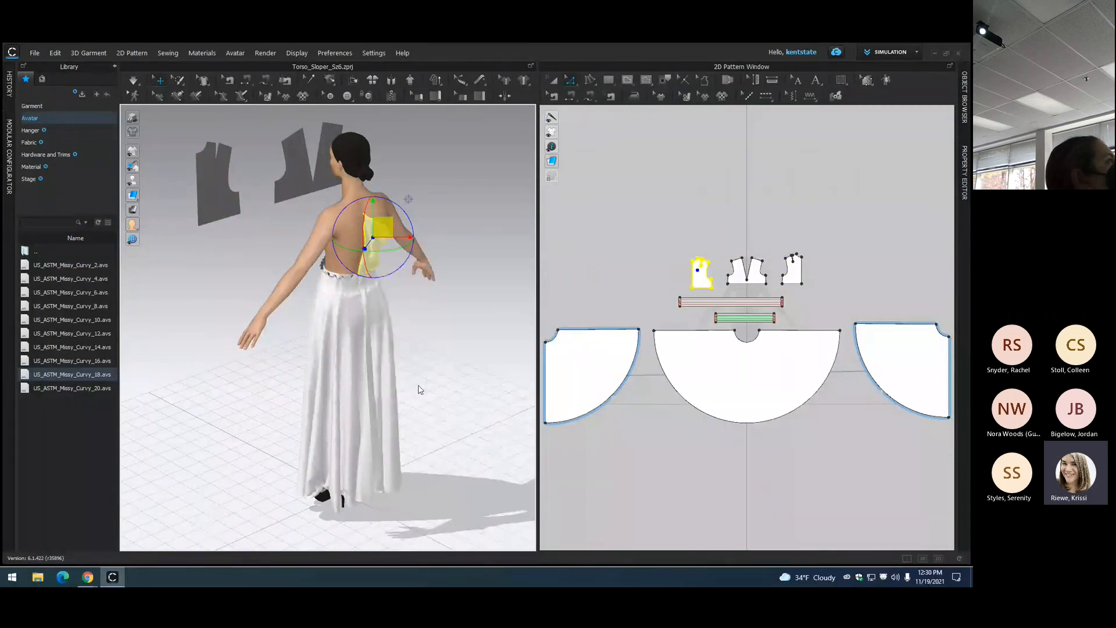
# Step: Show the avatar's arrangement points and place the front bodice panel on the front of the torso
pyautogui.moveTo(477, 261); pyautogui.dragTo(120, 156, button='right')
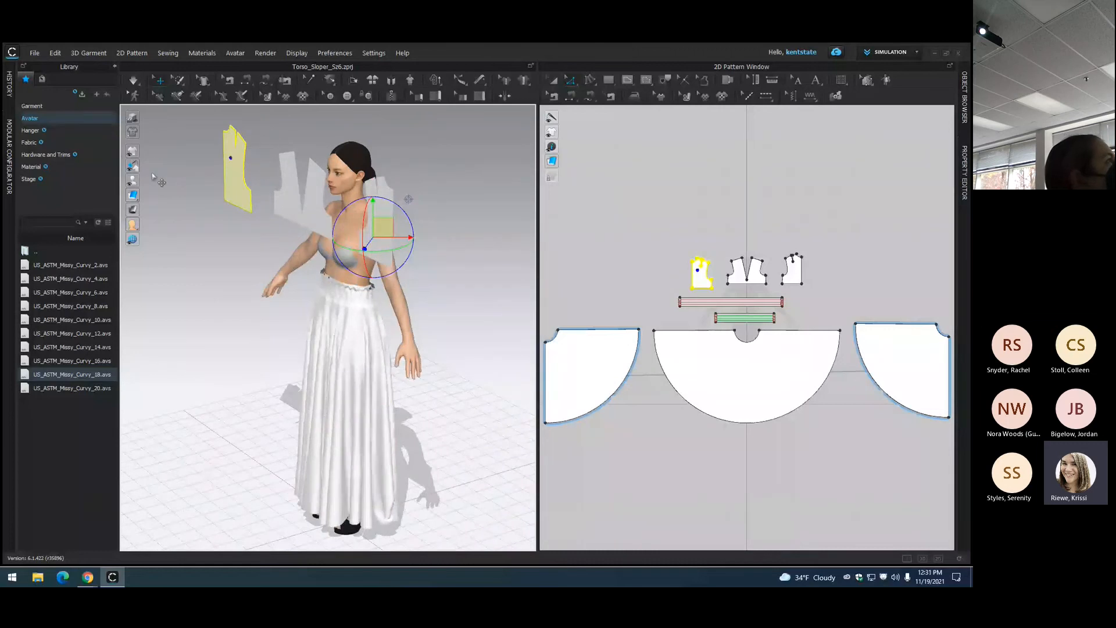
pyautogui.moveTo(307, 218); pyautogui.dragTo(291, 250)
pyautogui.moveTo(213, 335); pyautogui.dragTo(312, 326, button='right')
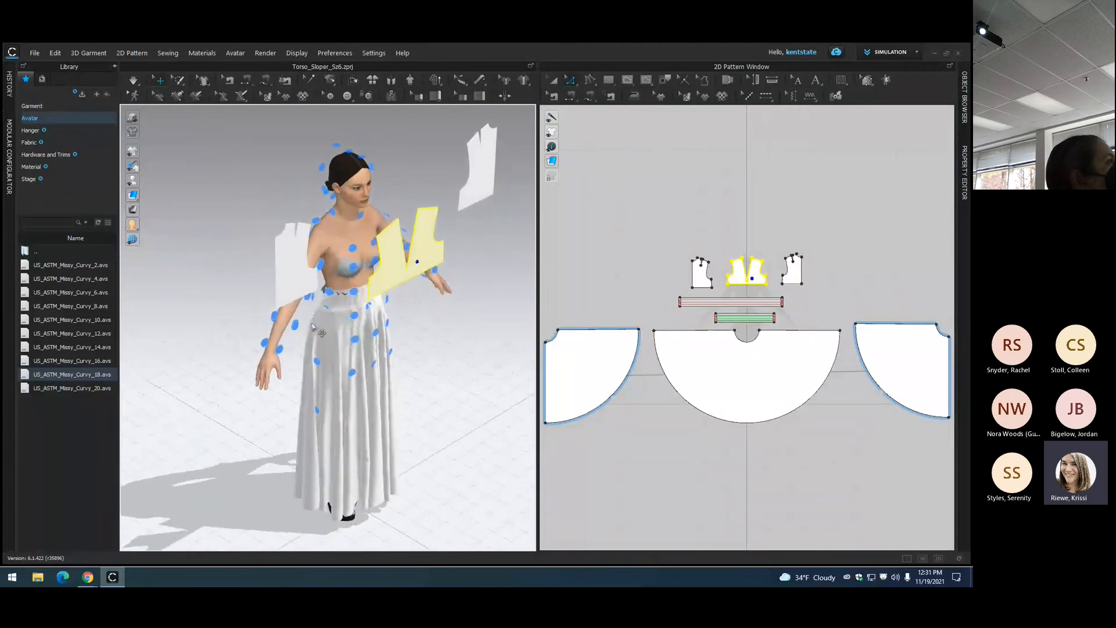
pyautogui.click(337, 282)
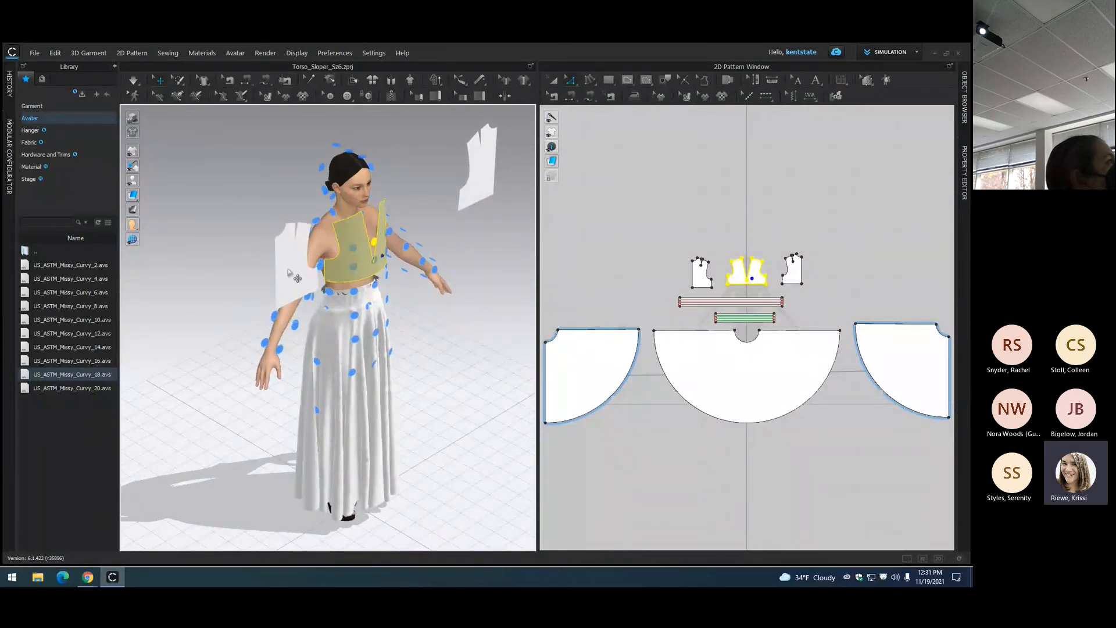
# Step: Flip both back bodice panels horizontally and move them behind the avatar
pyautogui.click(288, 272)
pyautogui.keyDown('shift'); pyautogui.click(483, 180); pyautogui.keyUp('shift')
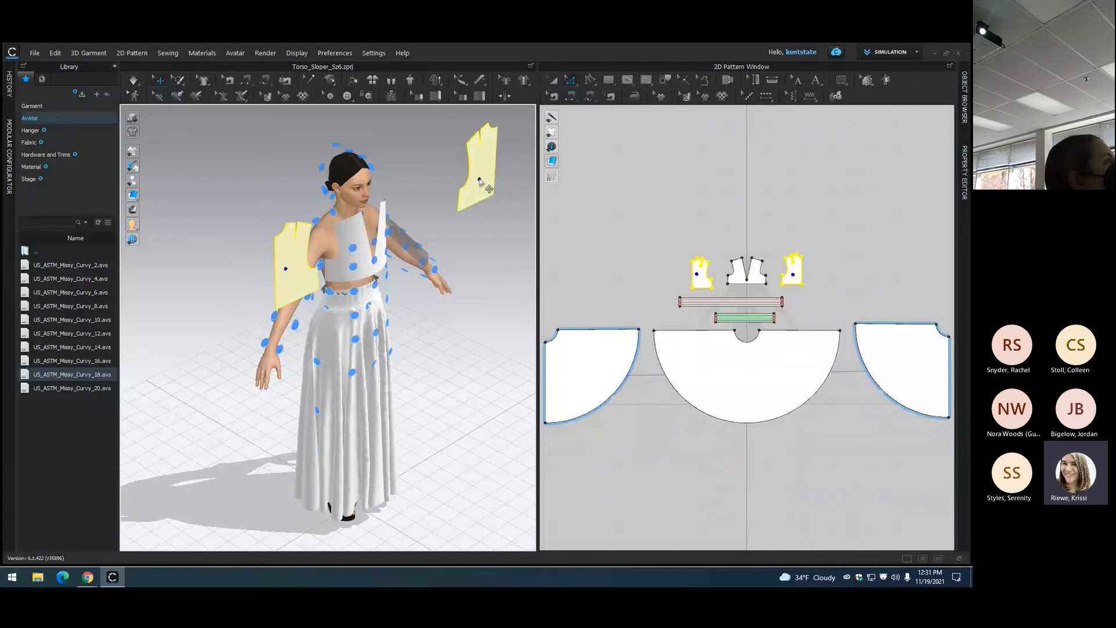
pyautogui.rightClick(479, 179)
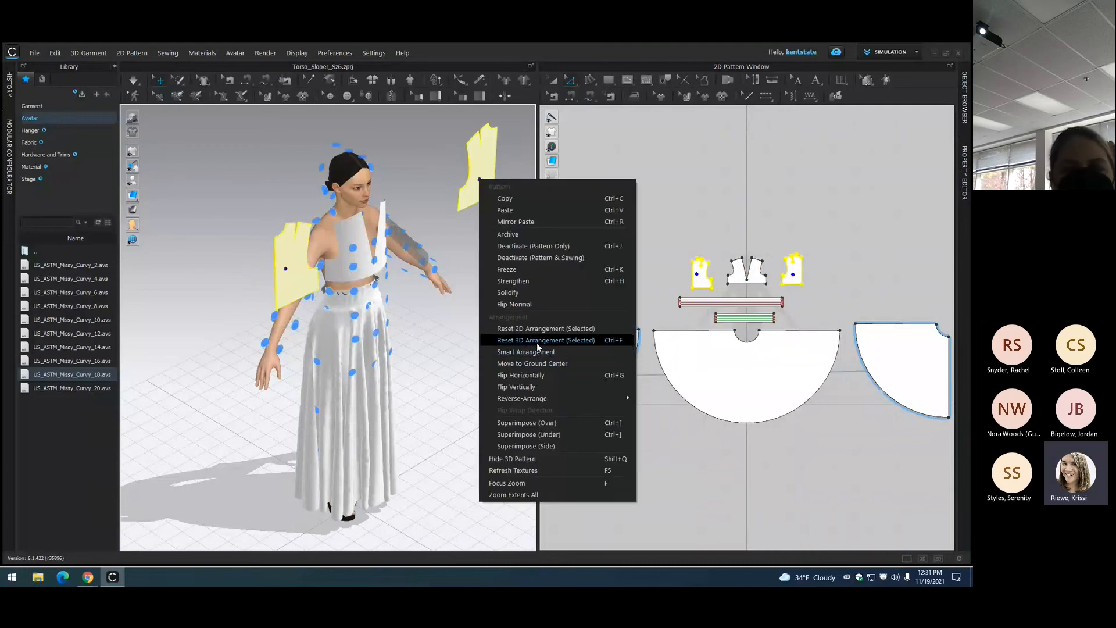
pyautogui.click(546, 374)
pyautogui.moveTo(187, 319); pyautogui.dragTo(310, 291, button='right')
pyautogui.moveTo(445, 232); pyautogui.dragTo(298, 267)
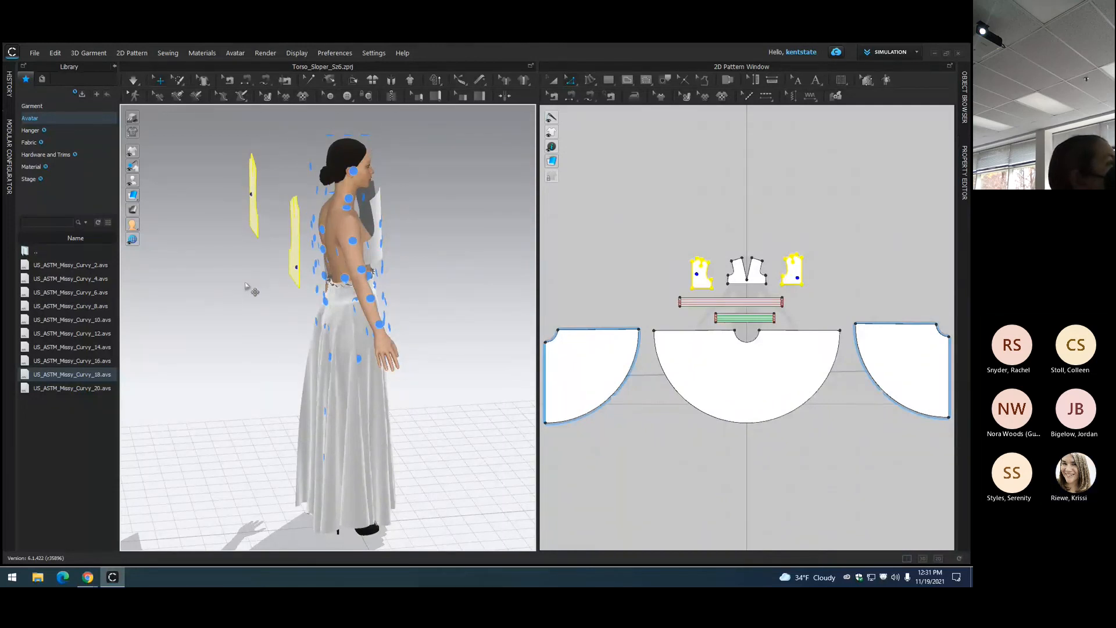
# Step: Place the two back bodice panels individually against the avatar's upper back
pyautogui.press('8')
pyautogui.click(258, 191)
pyautogui.moveTo(223, 217); pyautogui.dragTo(319, 250)
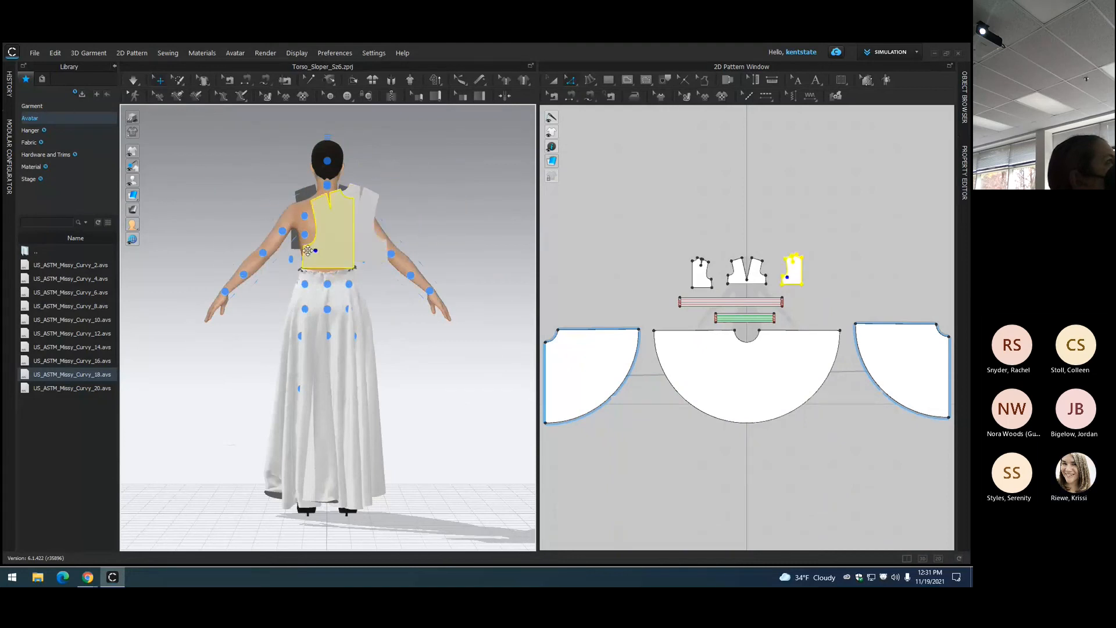
pyautogui.press('4')
pyautogui.moveTo(399, 253); pyautogui.dragTo(356, 247)
pyautogui.moveTo(439, 248); pyautogui.dragTo(209, 265, button='right')
pyautogui.click(309, 248)
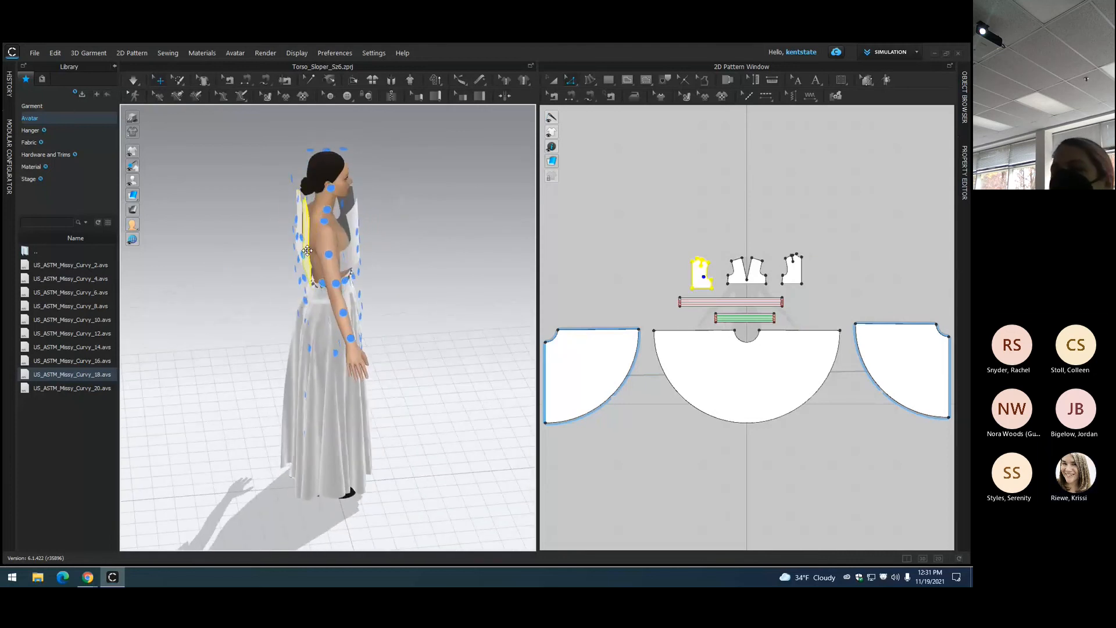
# Step: Hide the arrangement points and simulate the dress to sew the bodice back onto the avatar
pyautogui.moveTo(132, 181)
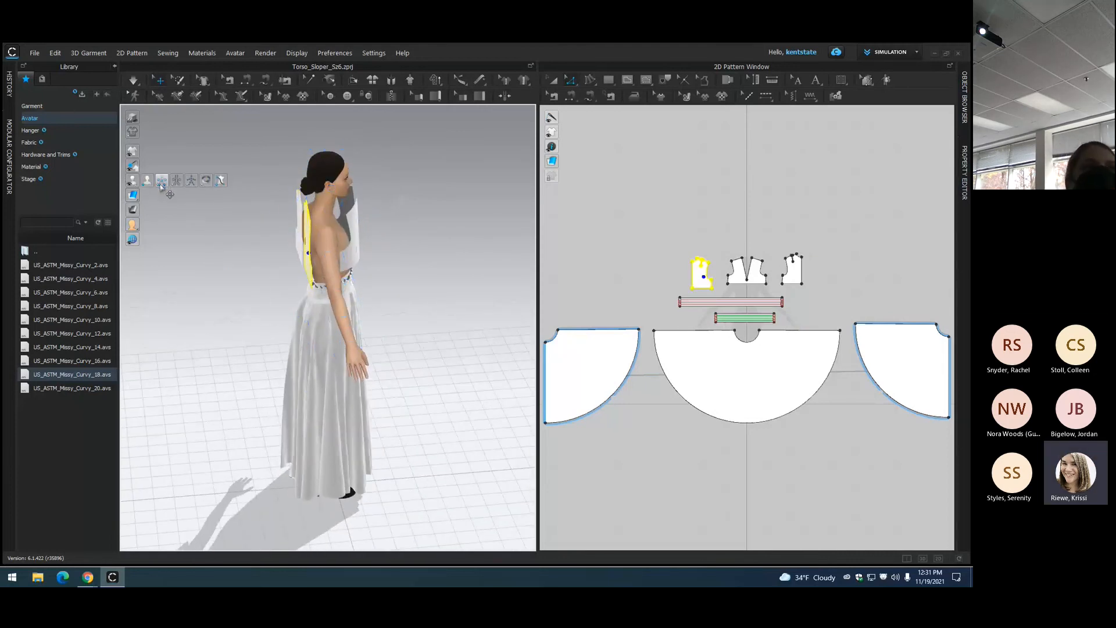
pyautogui.moveTo(204, 219); pyautogui.dragTo(512, 213, button='right')
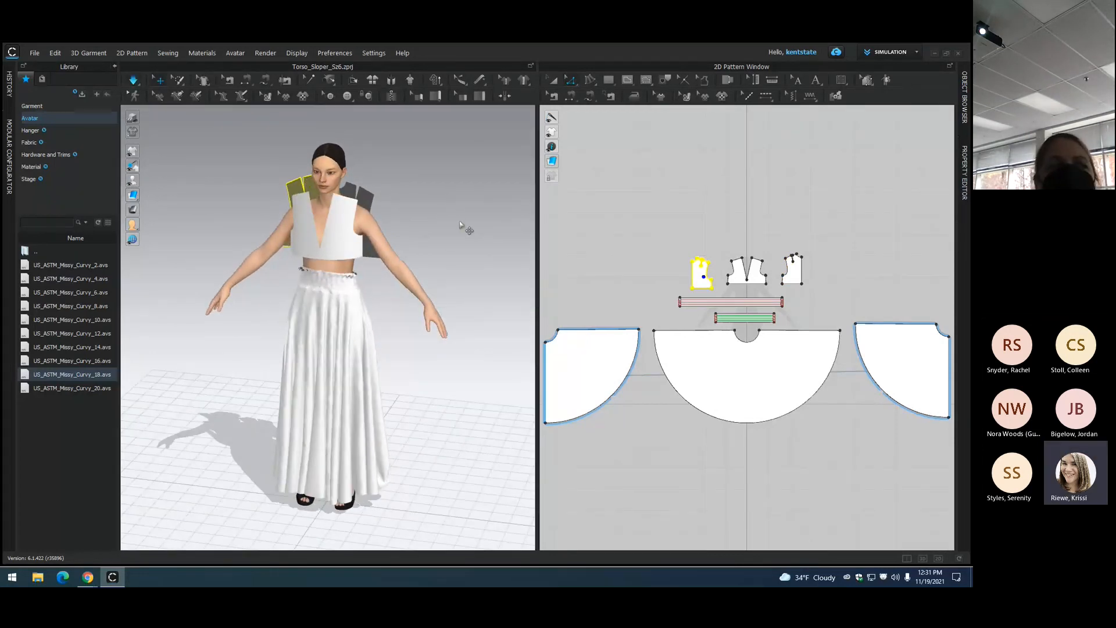
pyautogui.press('space')
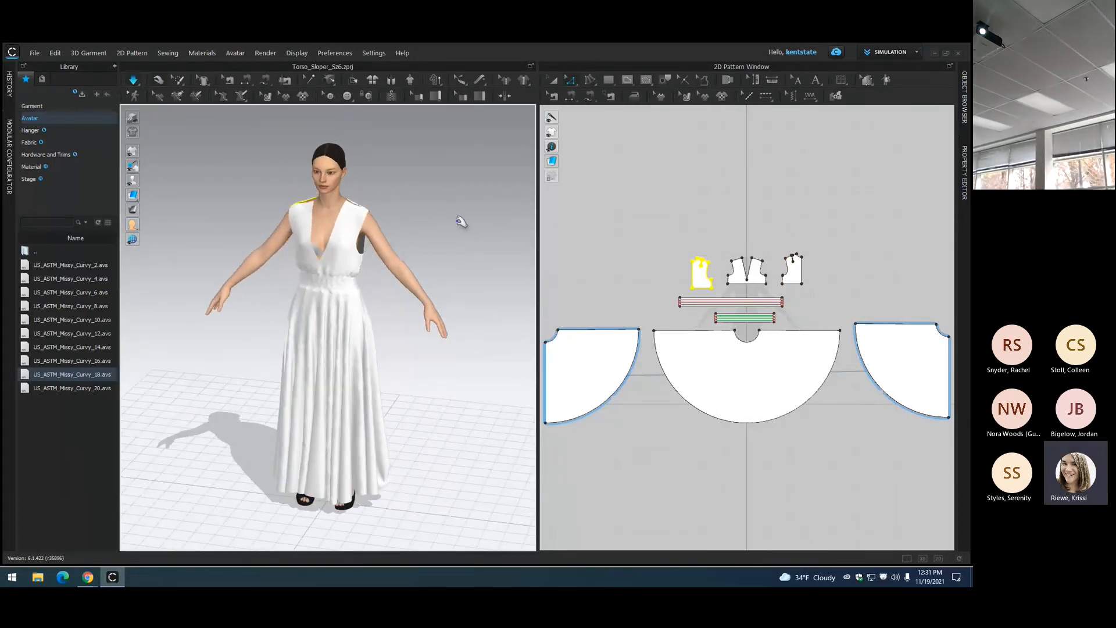
pyautogui.moveTo(406, 207)
pyautogui.mouseDown(button='right')
pyautogui.moveTo(448, 182)
pyautogui.moveTo(412, 189)
pyautogui.mouseUp(button='right')
# Step: Open the MV2_Thomas.avt avatar from the Male_V2 library folder in place of the female avatar
pyautogui.click(35, 119)
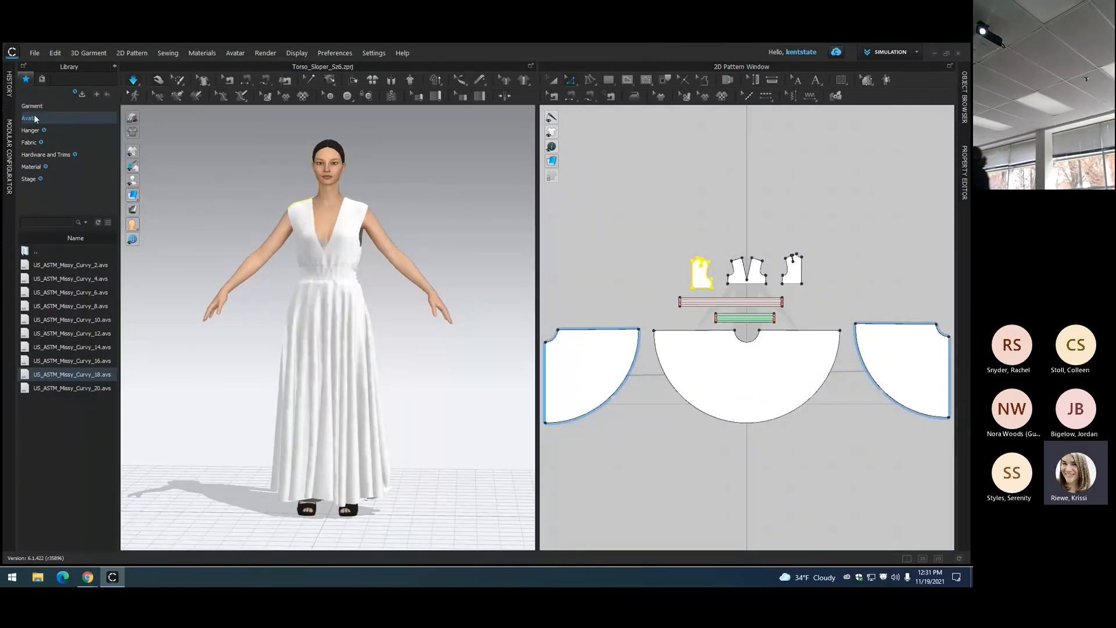
pyautogui.click(51, 293)
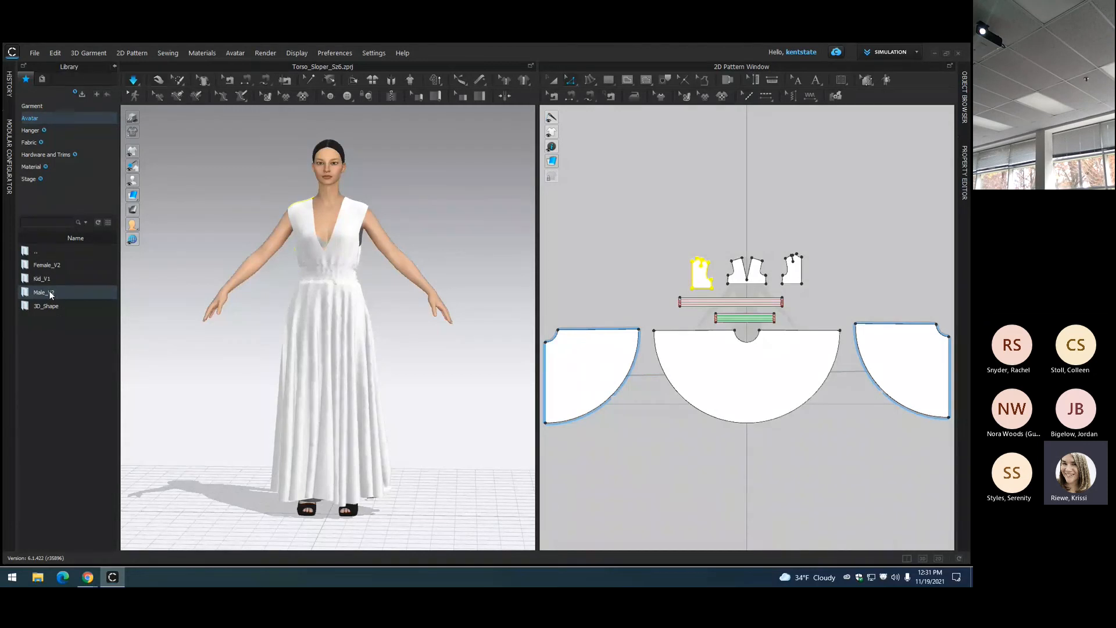
pyautogui.doubleClick(51, 294)
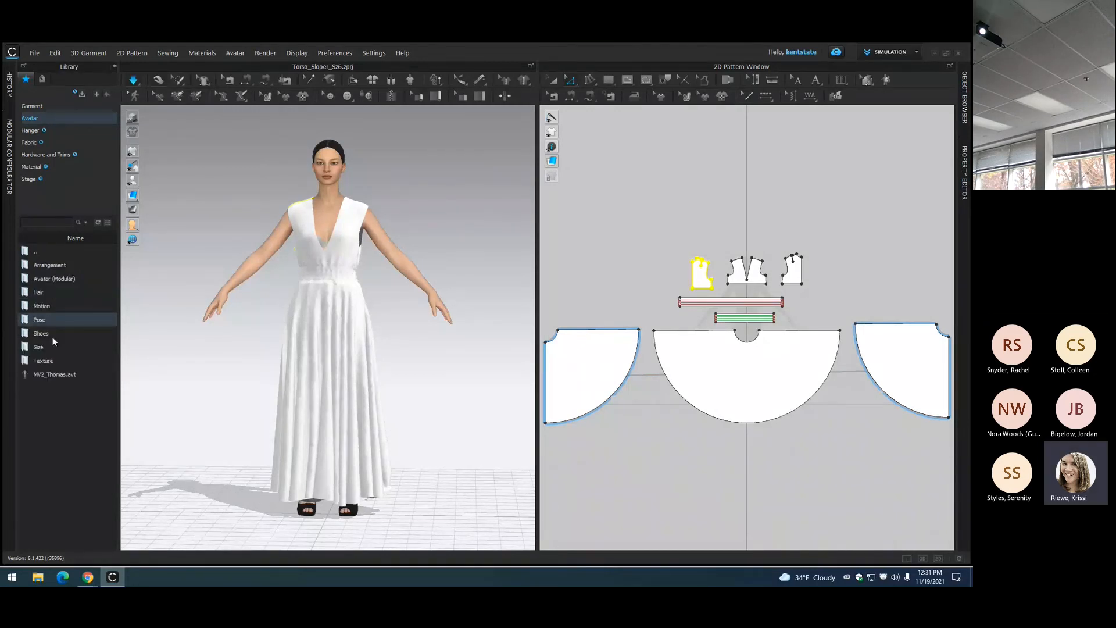
pyautogui.click(57, 349)
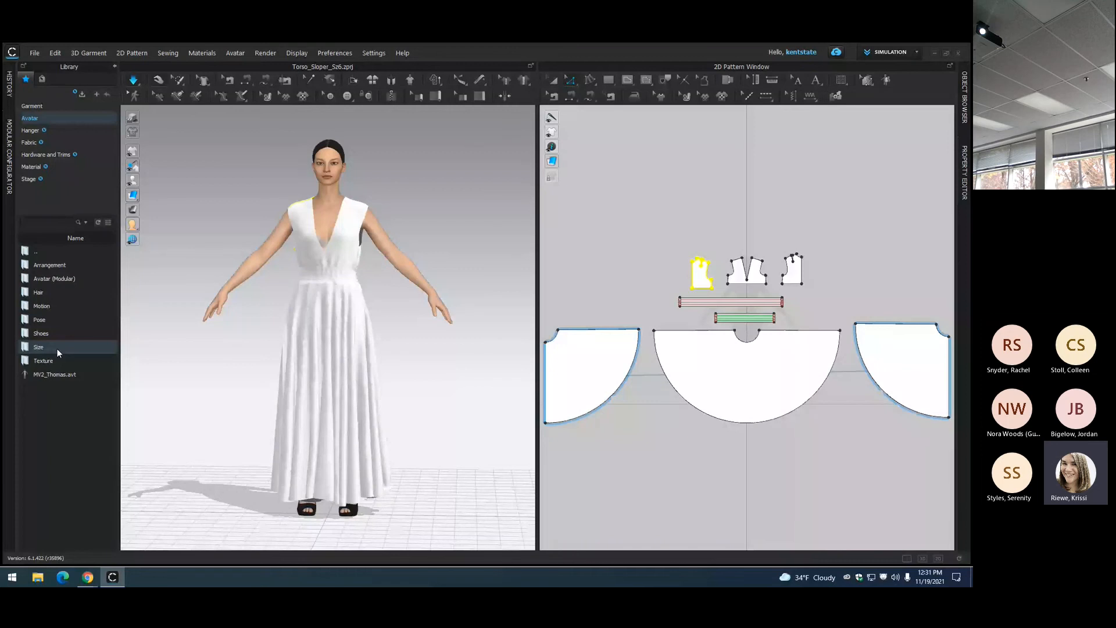
pyautogui.doubleClick(66, 375)
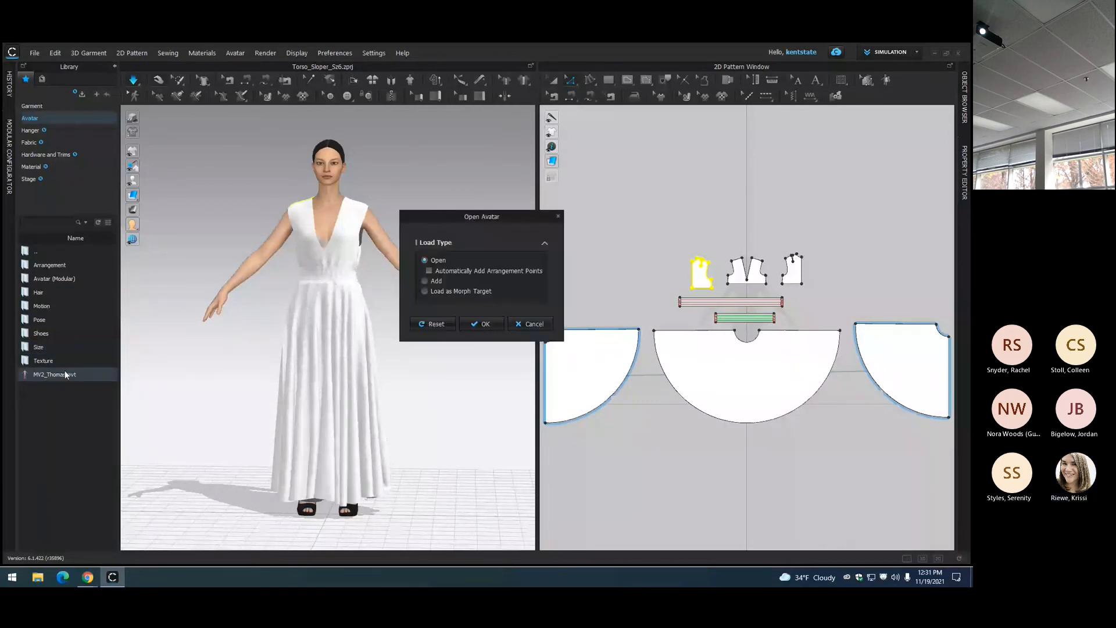
pyautogui.press('Return')
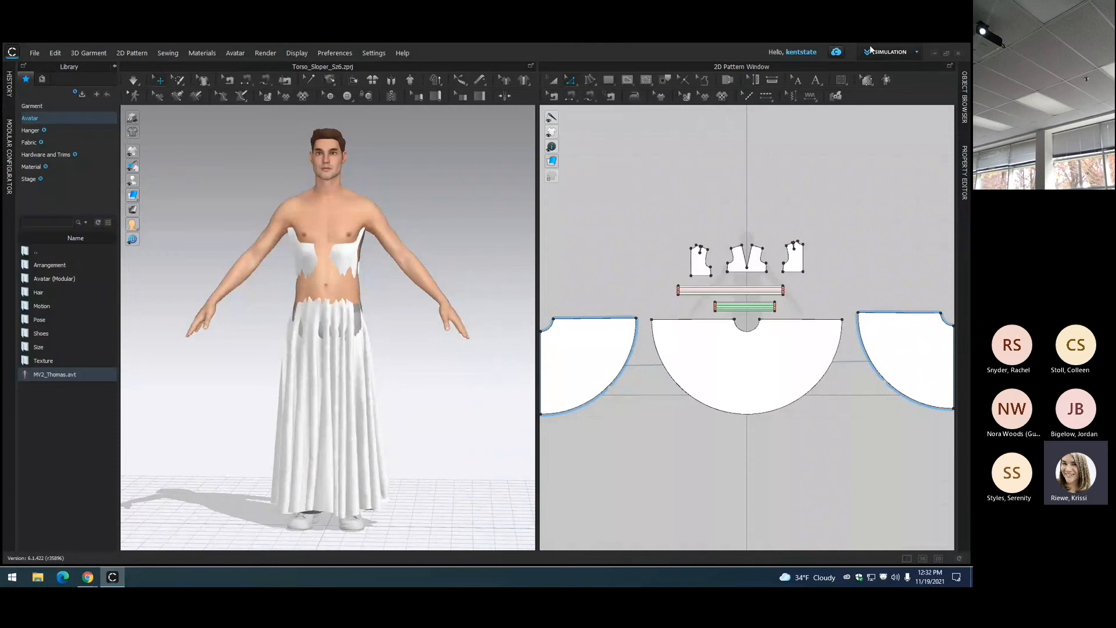
# Step: Auto-grade the dress to the male avatar with pattern curvature maintained at 100%, and simulate it to settle the drape
pyautogui.click(884, 79)
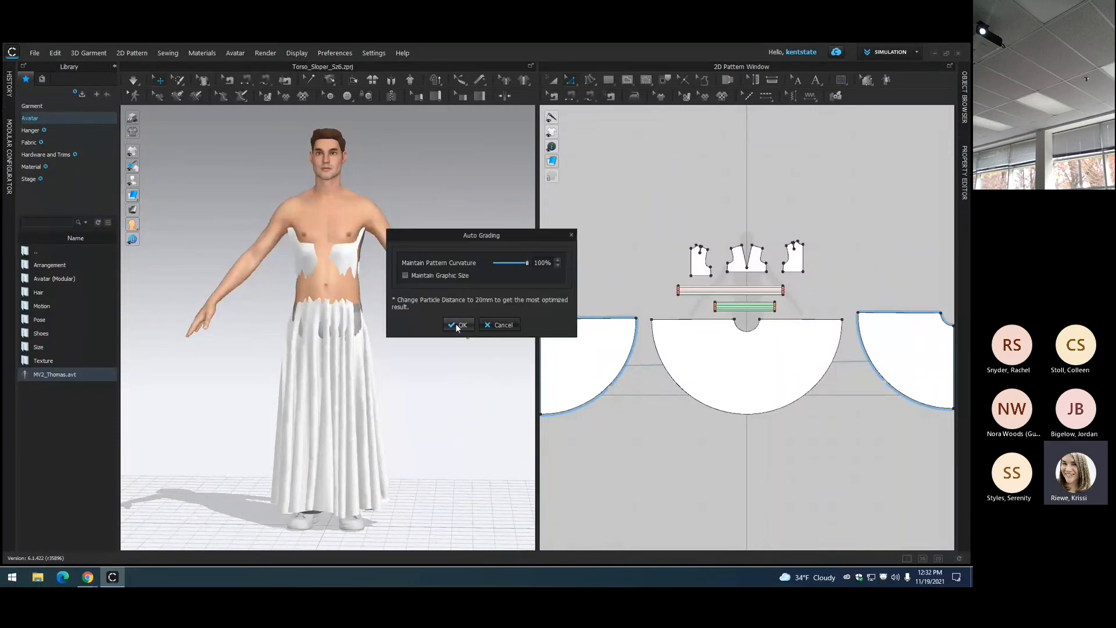
pyautogui.click(459, 325)
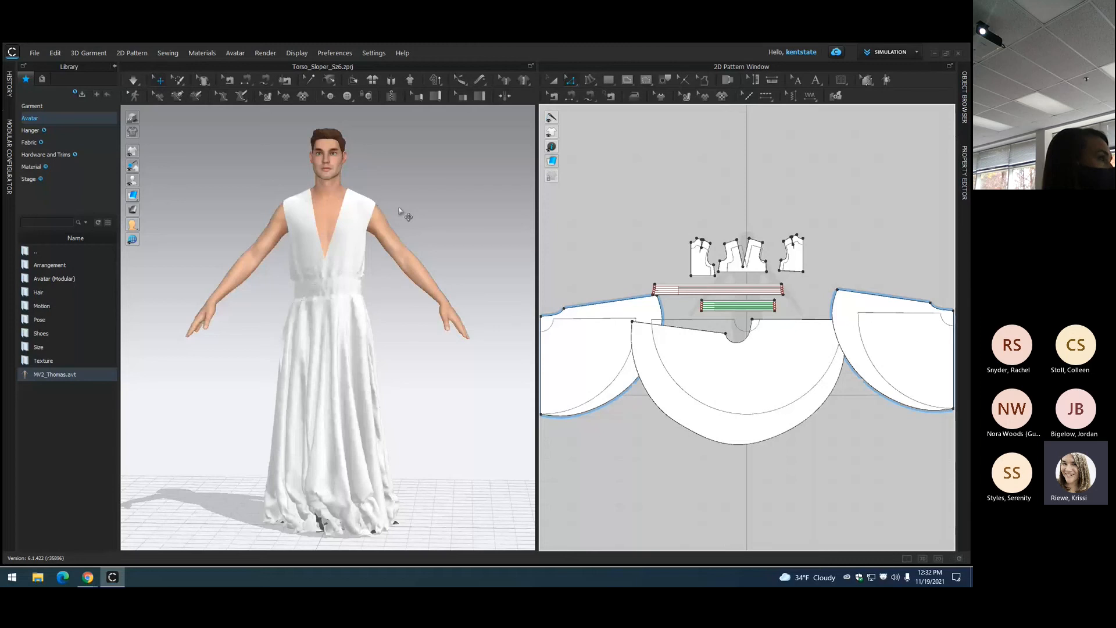
pyautogui.press('space')
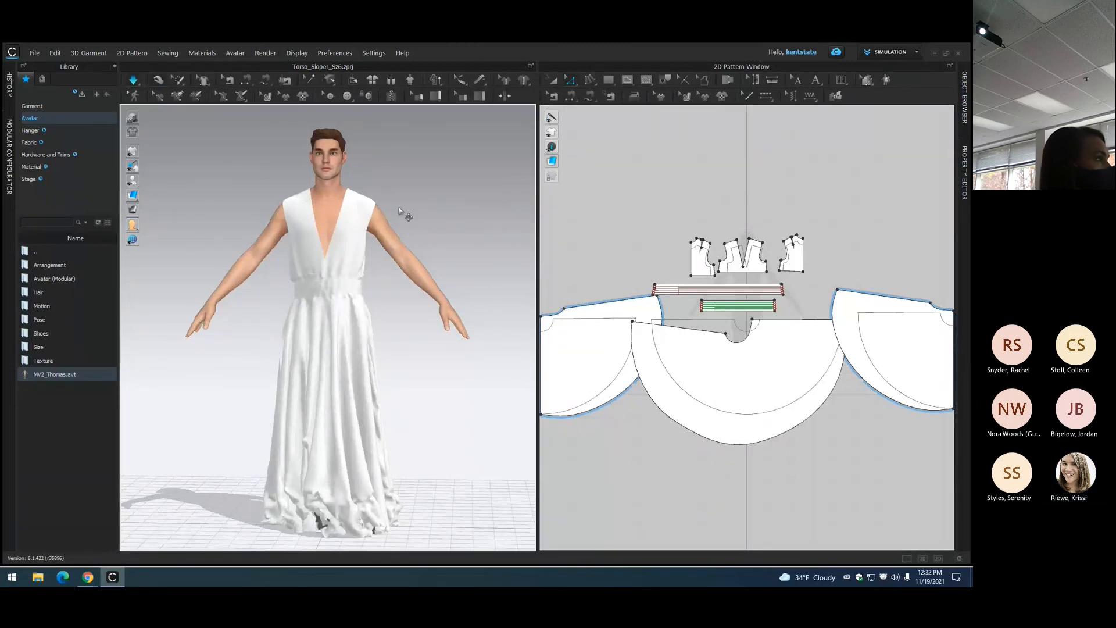
pyautogui.moveTo(216, 213)
pyautogui.mouseDown(button='right')
pyautogui.moveTo(234, 212)
pyautogui.moveTo(227, 205)
pyautogui.moveTo(216, 222)
pyautogui.mouseUp(button='right')
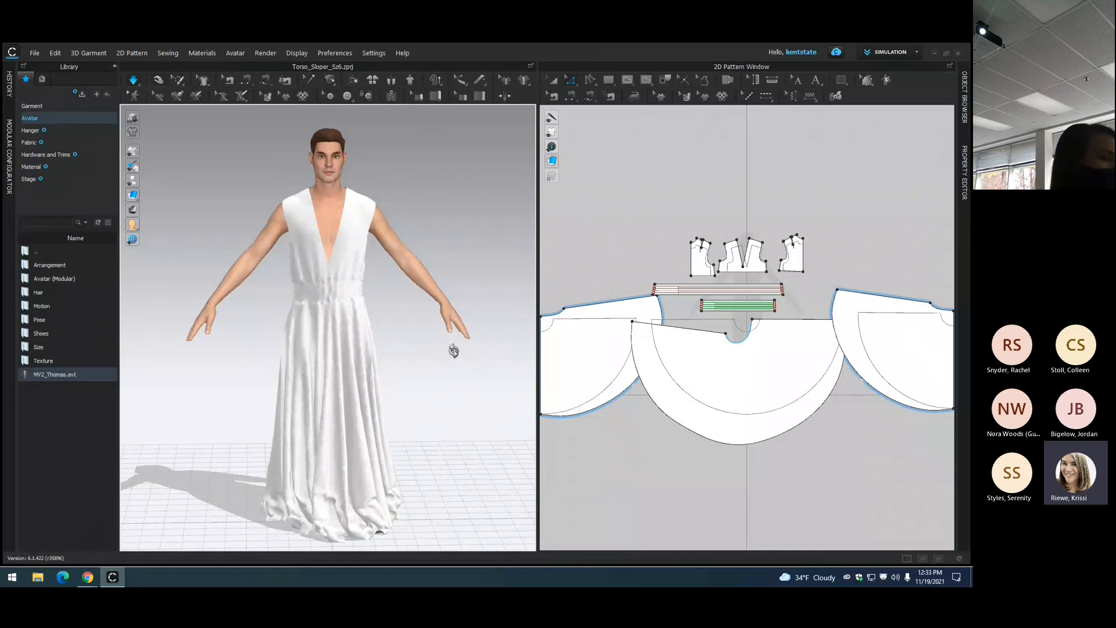
pyautogui.moveTo(414, 366); pyautogui.dragTo(448, 342, button='right')
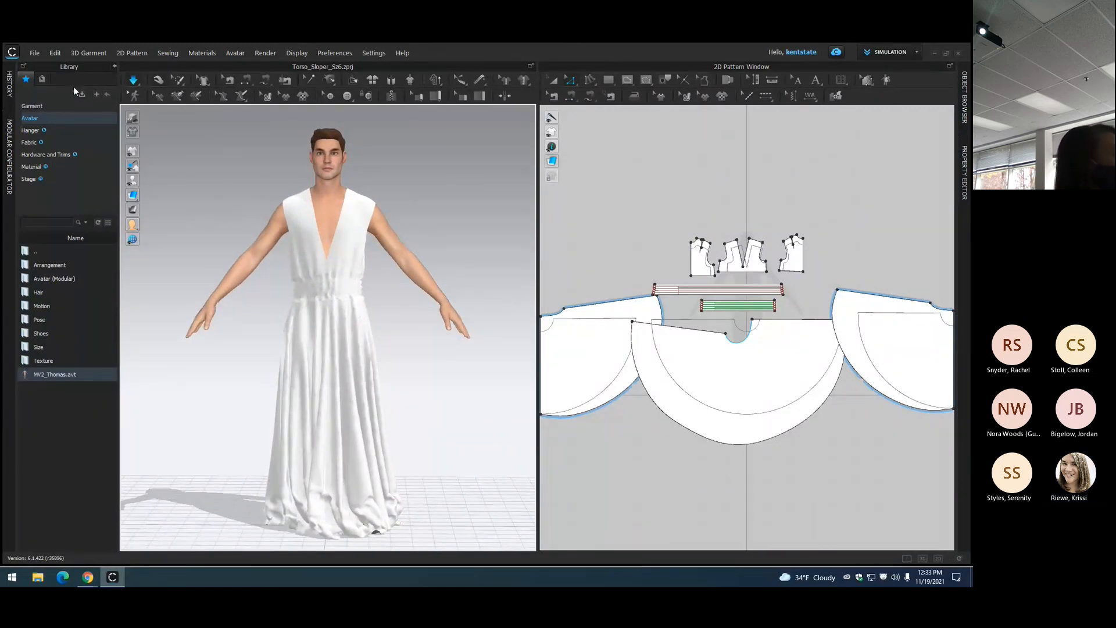
# Step: Collapse the library and minimize CLO to return to the PowerPoint grading presentation in the browser
pyautogui.click(115, 67)
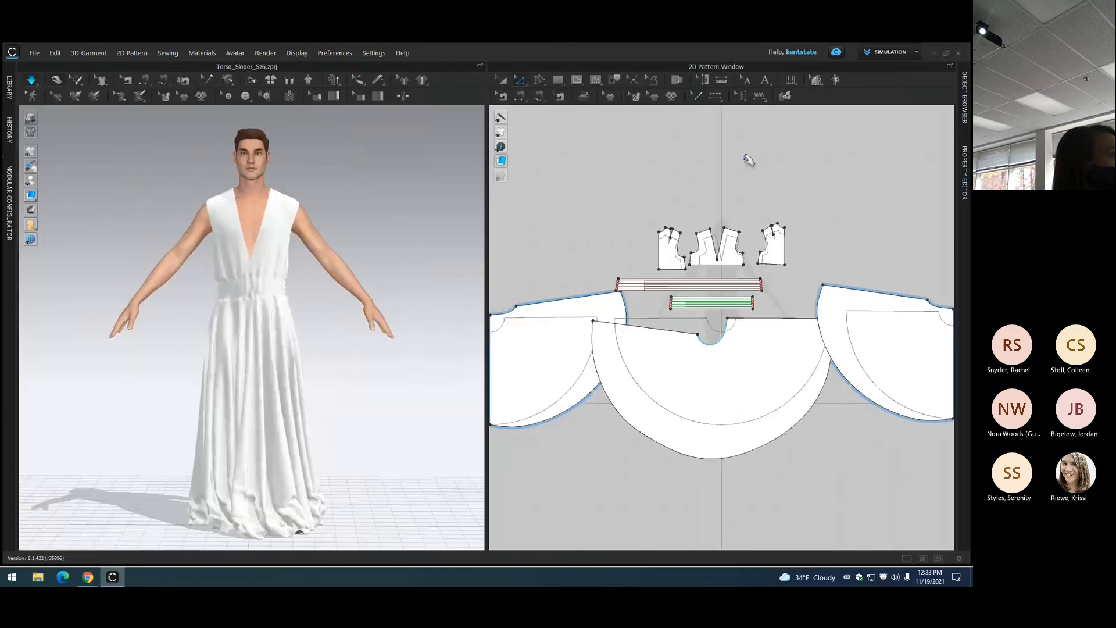
pyautogui.click(934, 53)
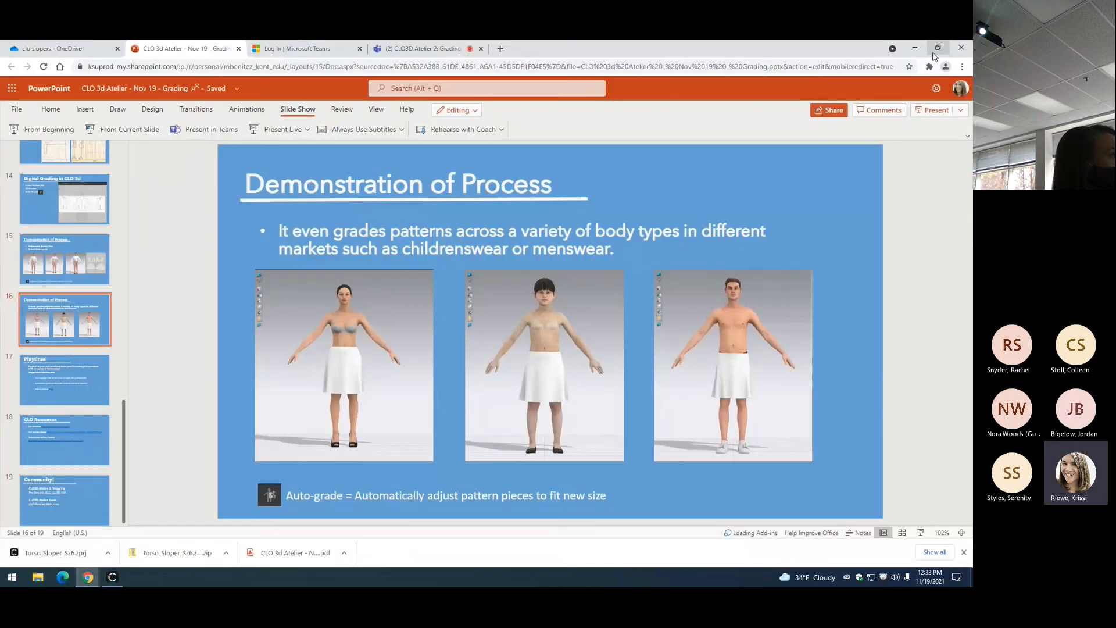